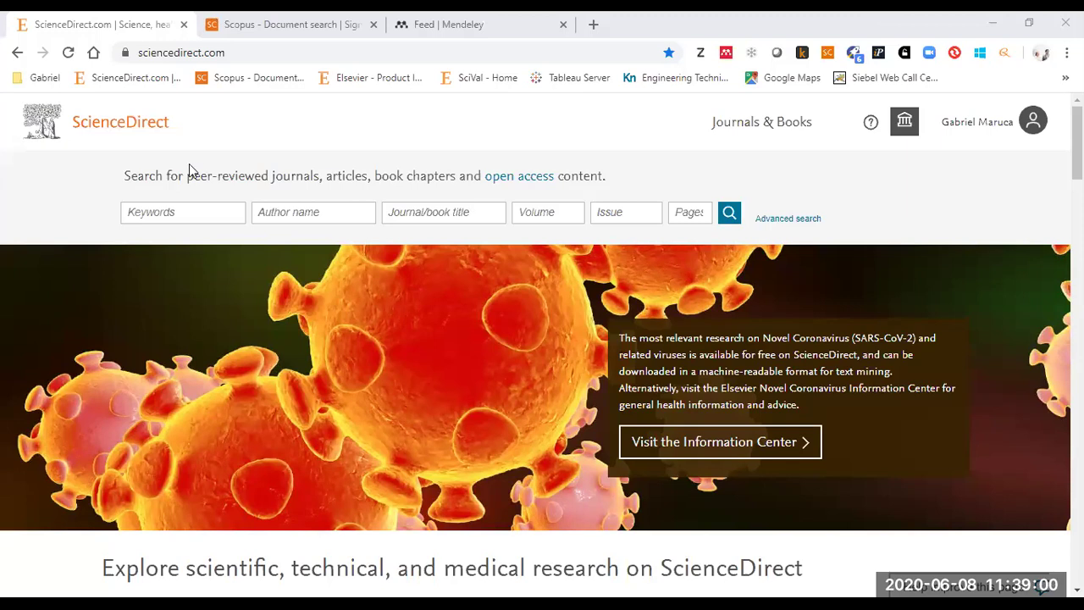
- Open My recommendations from the account menu, browse the list, then switch to the History tab
{"action": "left_click", "coordinate": [977, 121]}
{"action": "left_click", "coordinate": [875, 288]}
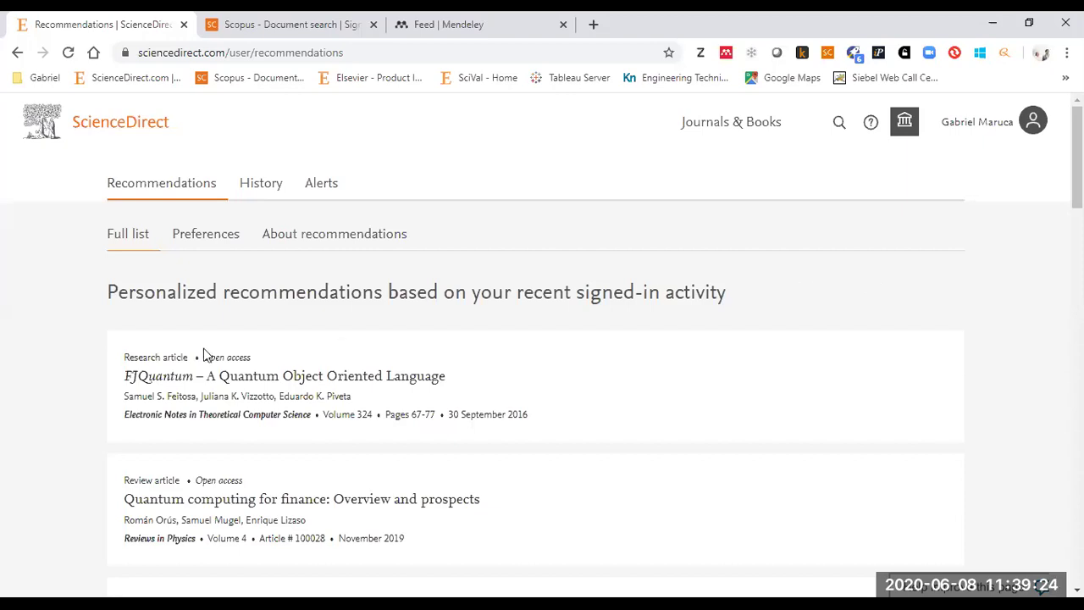
{"action": "scroll", "coordinate": [216, 365], "scroll_direction": "down", "scroll_amount": 2}
{"action": "scroll", "coordinate": [216, 364], "scroll_direction": "down", "scroll_amount": 1}
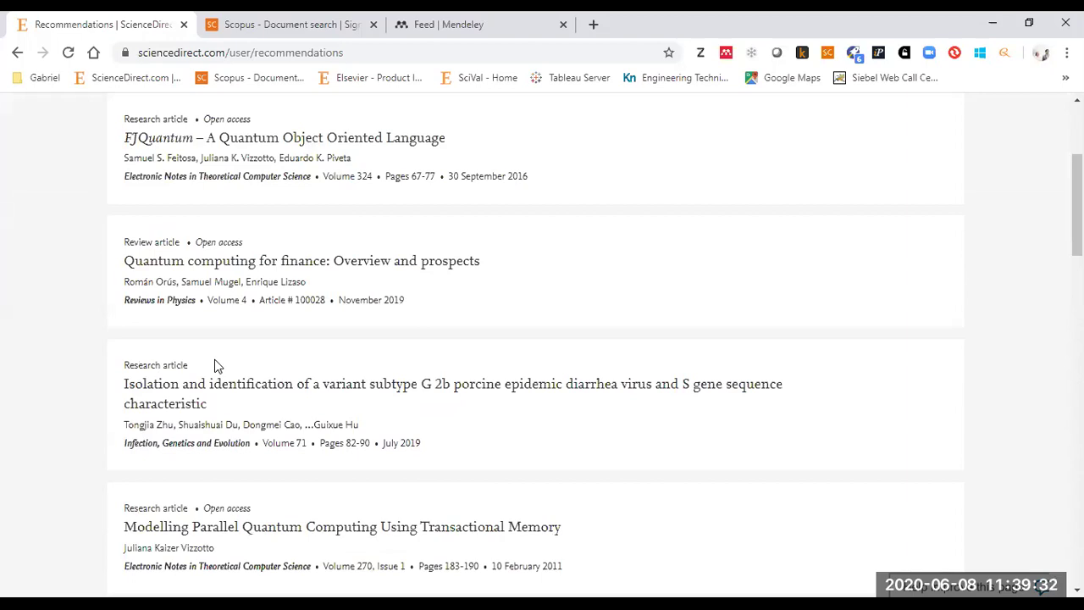
{"action": "scroll", "coordinate": [170, 356], "scroll_direction": "up", "scroll_amount": 2}
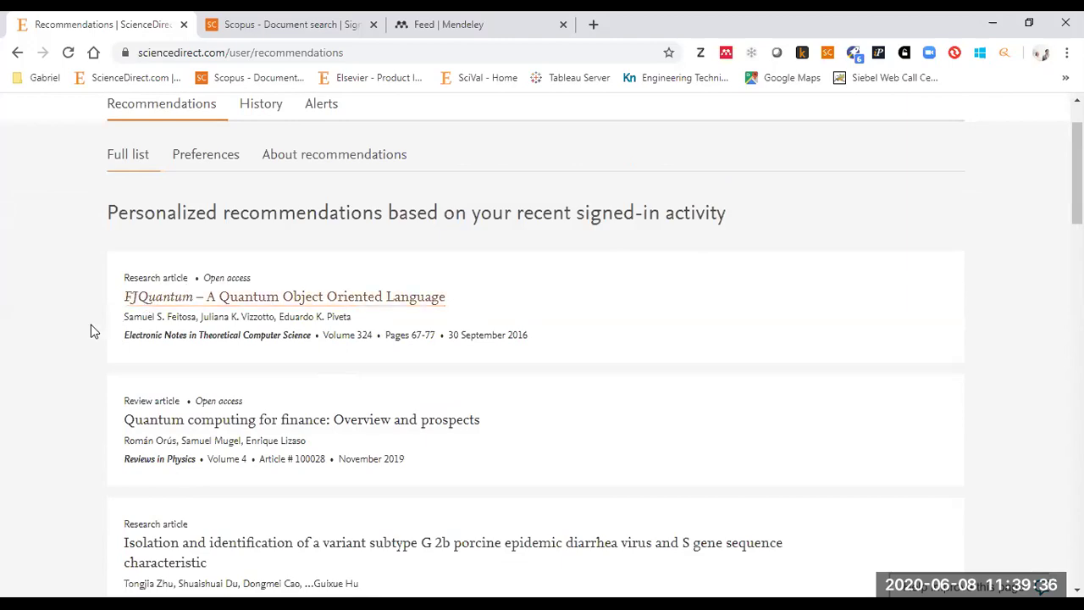
{"action": "scroll", "coordinate": [84, 334], "scroll_direction": "down", "scroll_amount": 7}
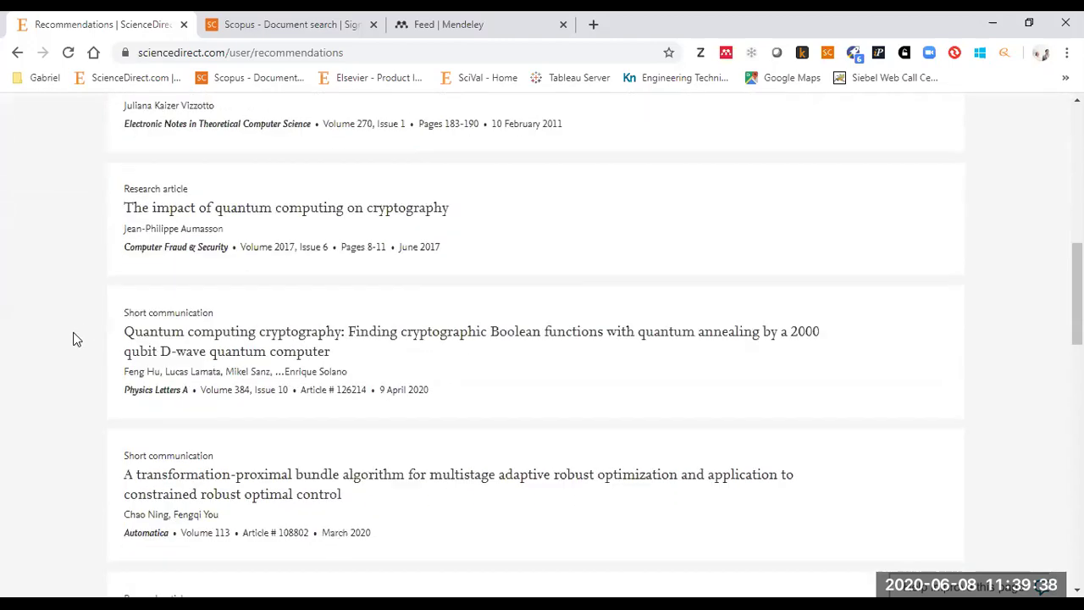
{"action": "scroll", "coordinate": [76, 339], "scroll_direction": "down", "scroll_amount": 10}
{"action": "scroll", "coordinate": [77, 339], "scroll_direction": "up", "scroll_amount": 9}
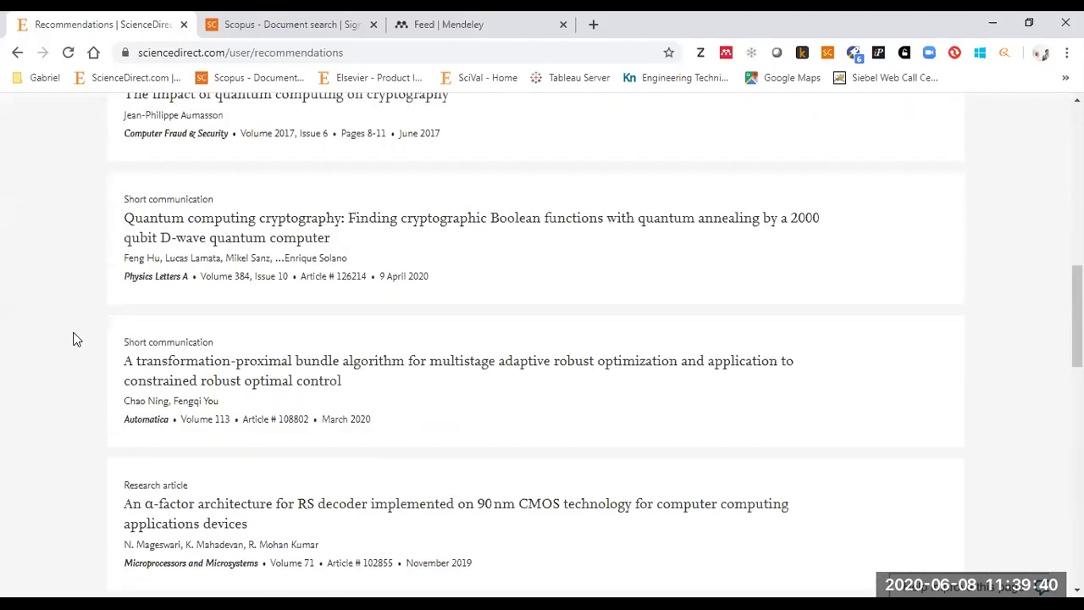
{"action": "scroll", "coordinate": [76, 340], "scroll_direction": "up", "scroll_amount": 10}
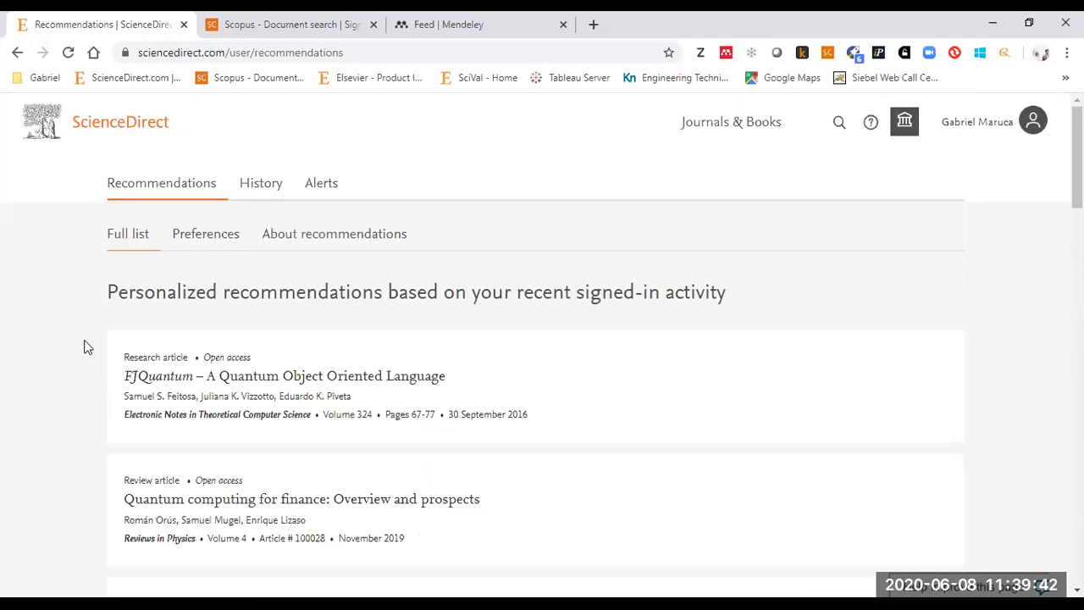
{"action": "left_click", "coordinate": [247, 192]}
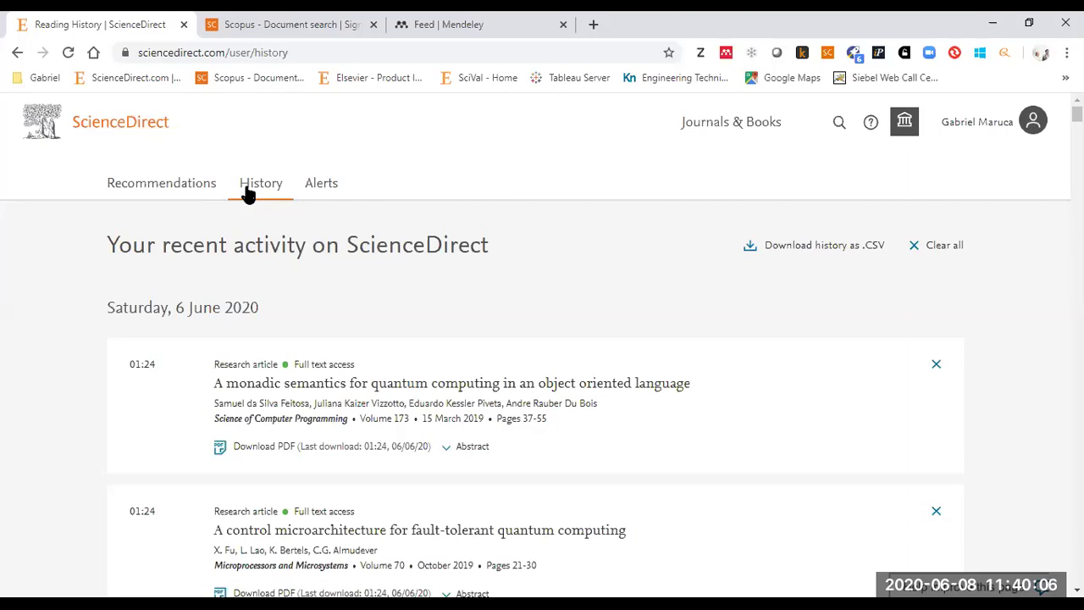
- Check at the page footer that Save reading history is on, then return to the top of the history
{"action": "left_click_drag", "start_coordinate": [1078, 114], "coordinate": [1078, 576]}
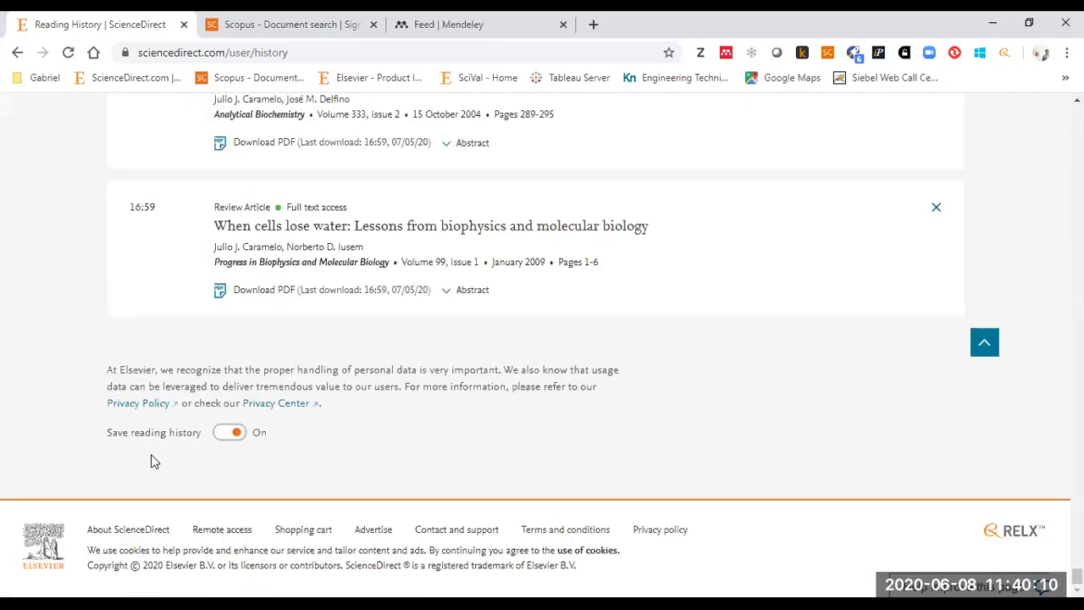
{"action": "left_click_drag", "start_coordinate": [110, 434], "coordinate": [200, 448]}
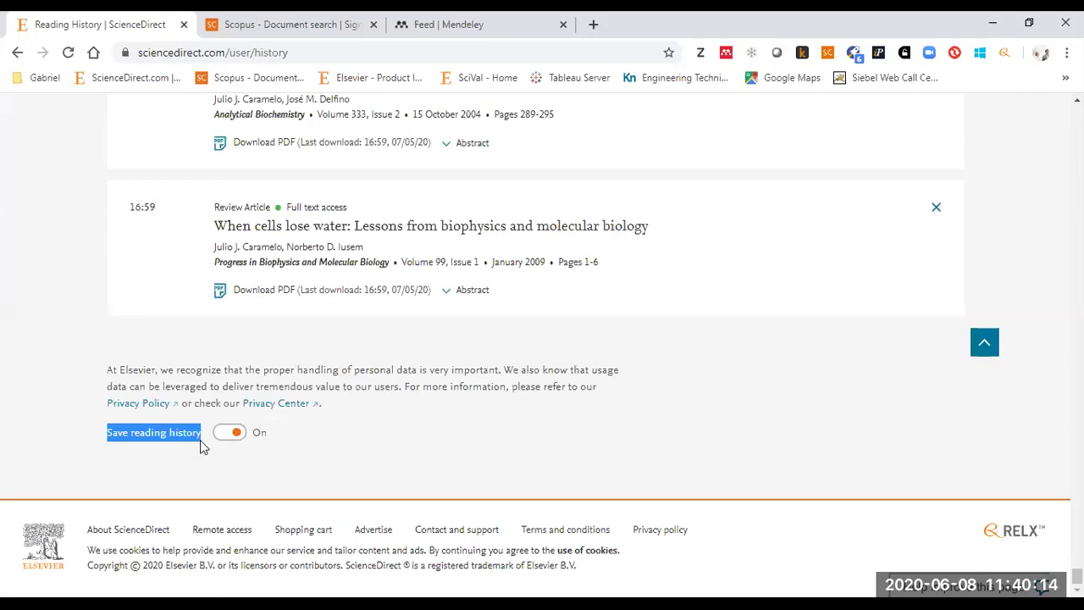
{"action": "key", "text": "Home"}
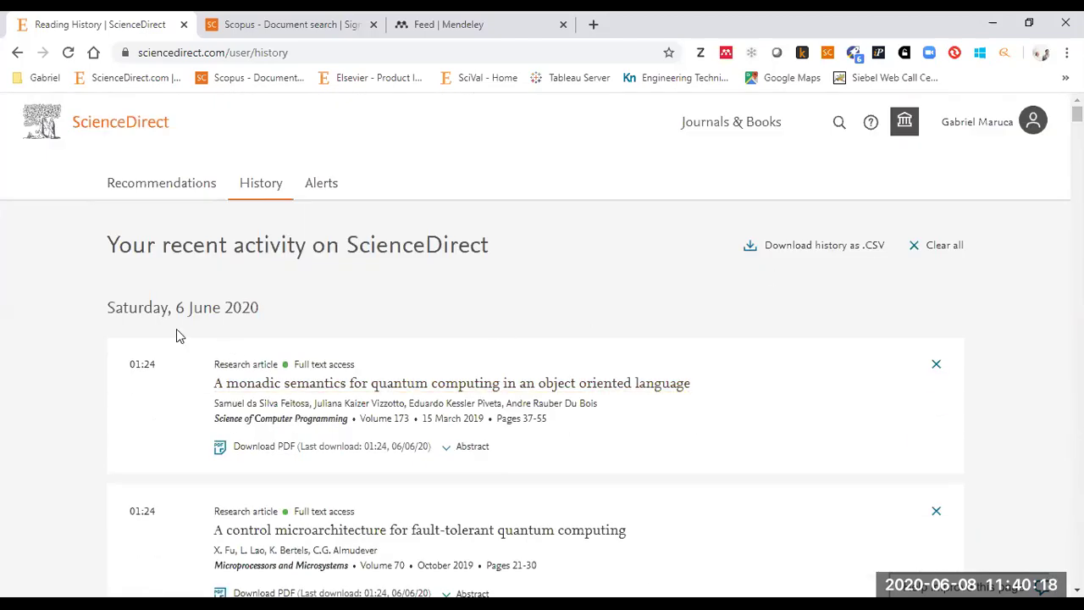
{"action": "key", "text": "End"}
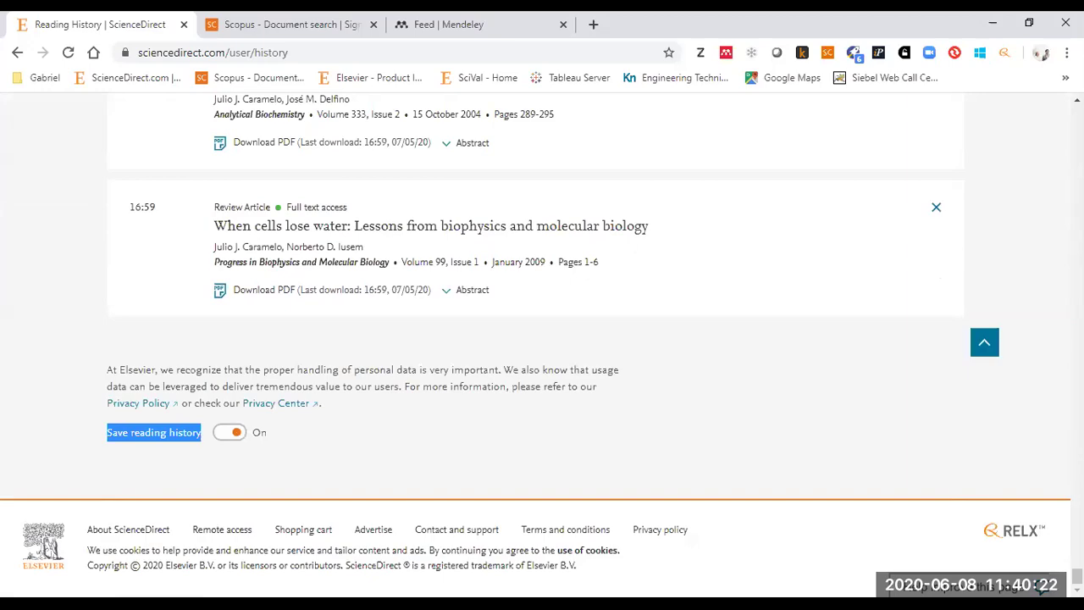
{"action": "key", "text": "Home"}
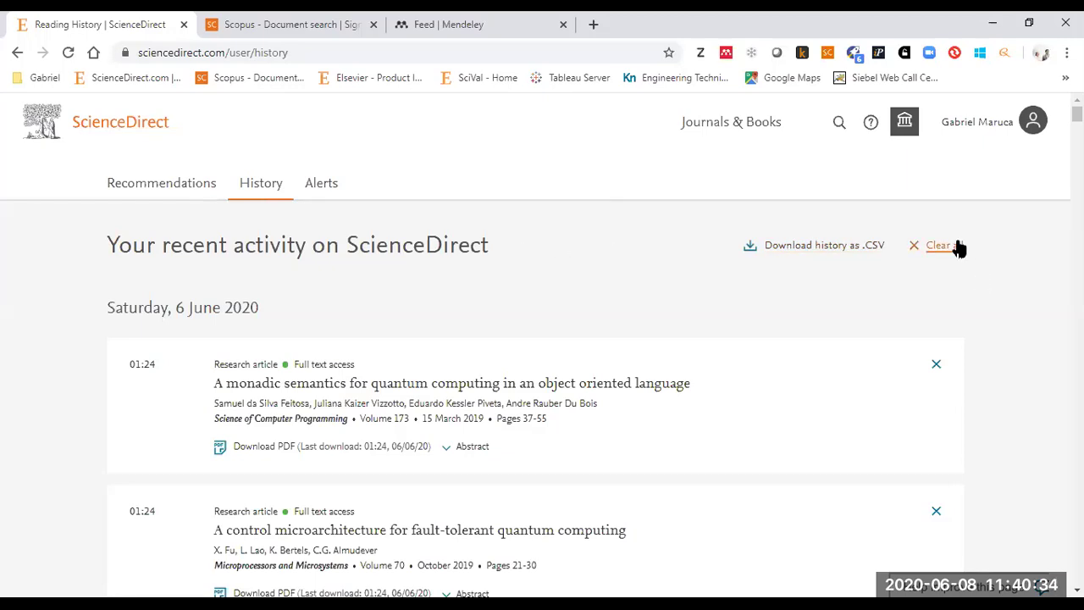
- From the ScienceDirect home page, search the keywords 'antibodies IgG' and note the 409,231 results
{"action": "left_click", "coordinate": [125, 131]}
{"action": "left_click", "coordinate": [167, 230]}
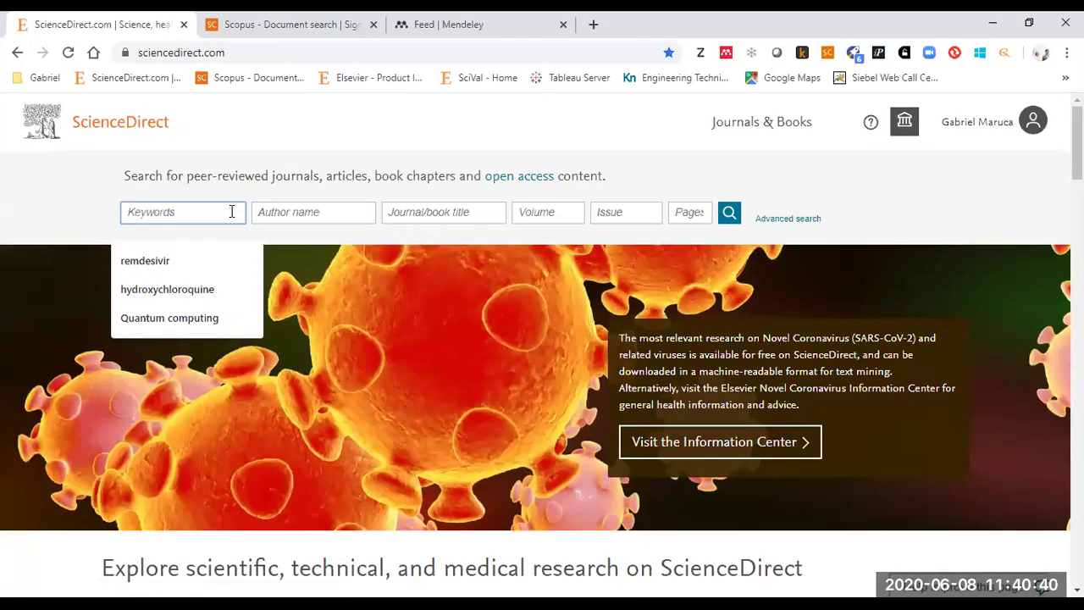
{"action": "type", "text": "antibodie"}
{"action": "type", "text": "s lg"}
{"action": "key", "text": "BackSpace"}
{"action": "type", "text": "gG"}
{"action": "key", "text": "Return"}
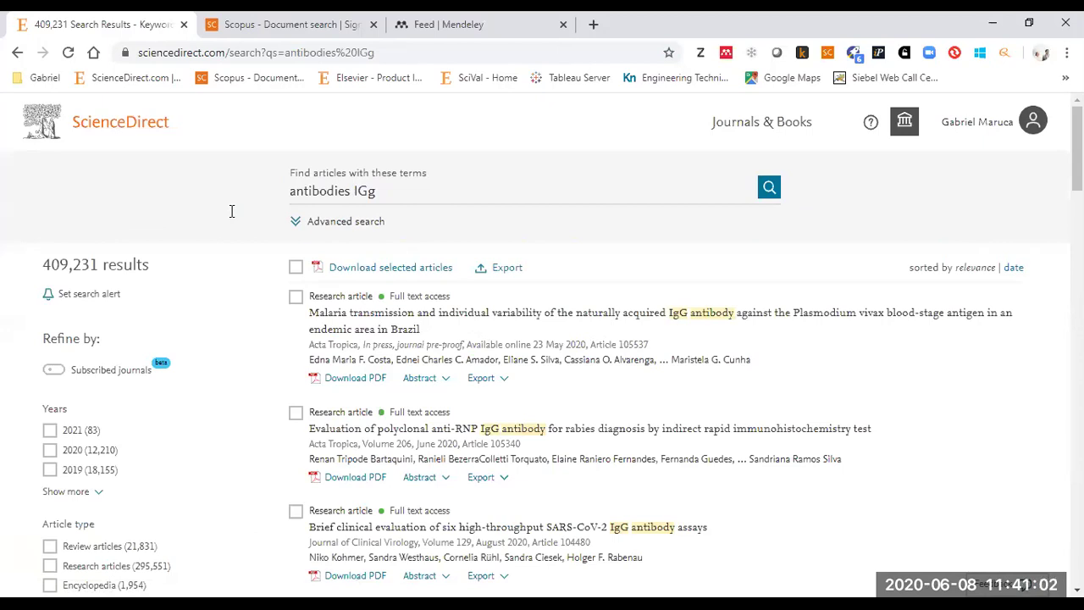
{"action": "left_click_drag", "start_coordinate": [149, 264], "coordinate": [43, 266]}
- Scroll the results and open the IgG phosphatidylserine/prothrombin antibodies thrombosis article in a new tab
{"action": "left_click", "coordinate": [133, 293]}
{"action": "scroll", "coordinate": [153, 243], "scroll_direction": "down", "scroll_amount": 3}
{"action": "left_click_drag", "start_coordinate": [126, 197], "coordinate": [61, 192]}
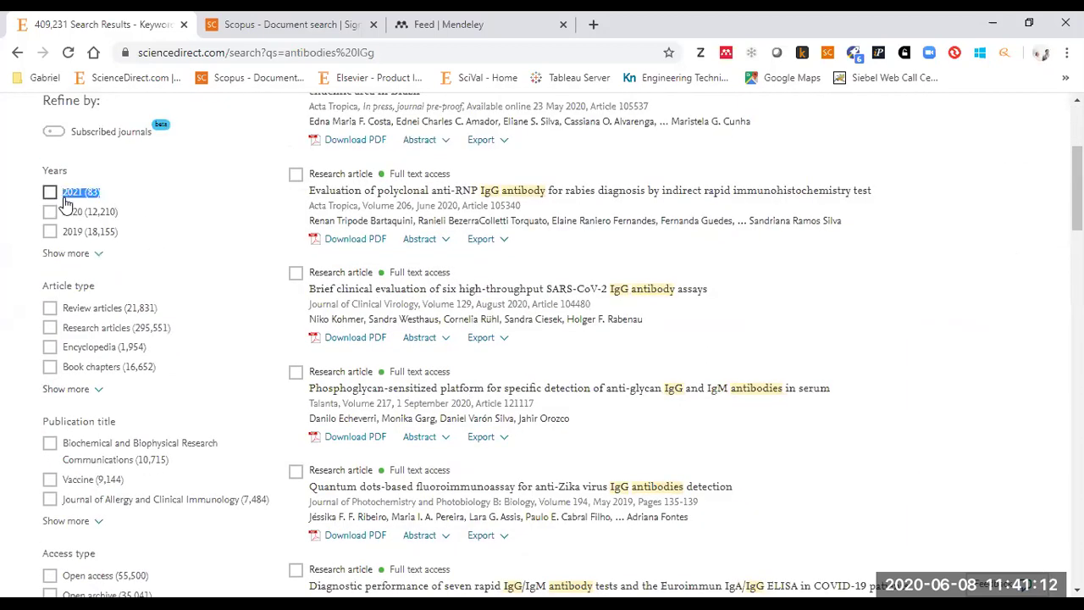
{"action": "left_click", "coordinate": [118, 191]}
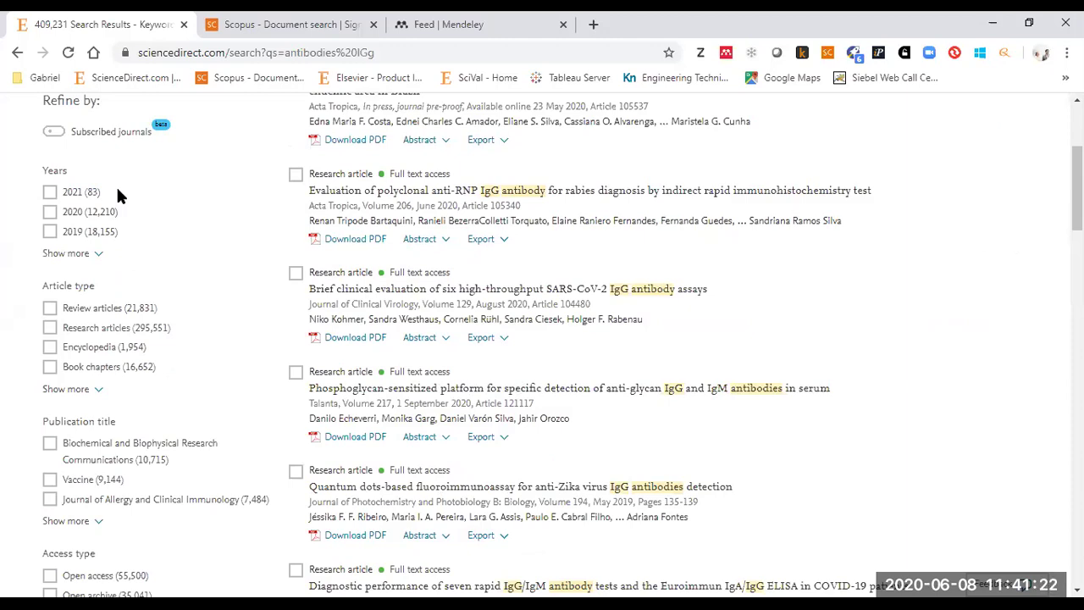
{"action": "scroll", "coordinate": [152, 254], "scroll_direction": "down", "scroll_amount": 7}
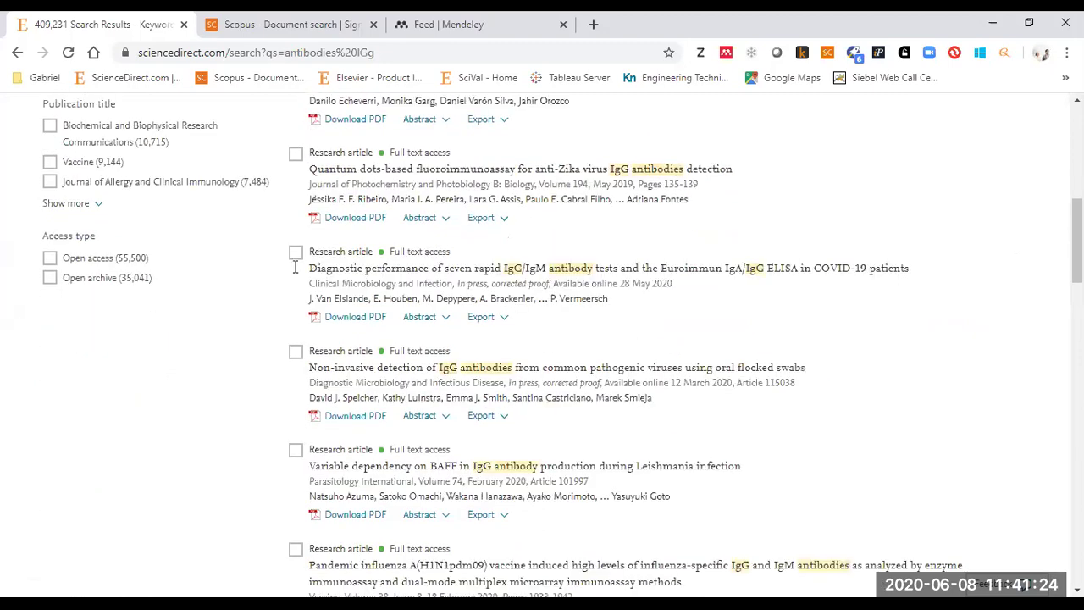
{"action": "scroll", "coordinate": [190, 307], "scroll_direction": "down", "scroll_amount": 6}
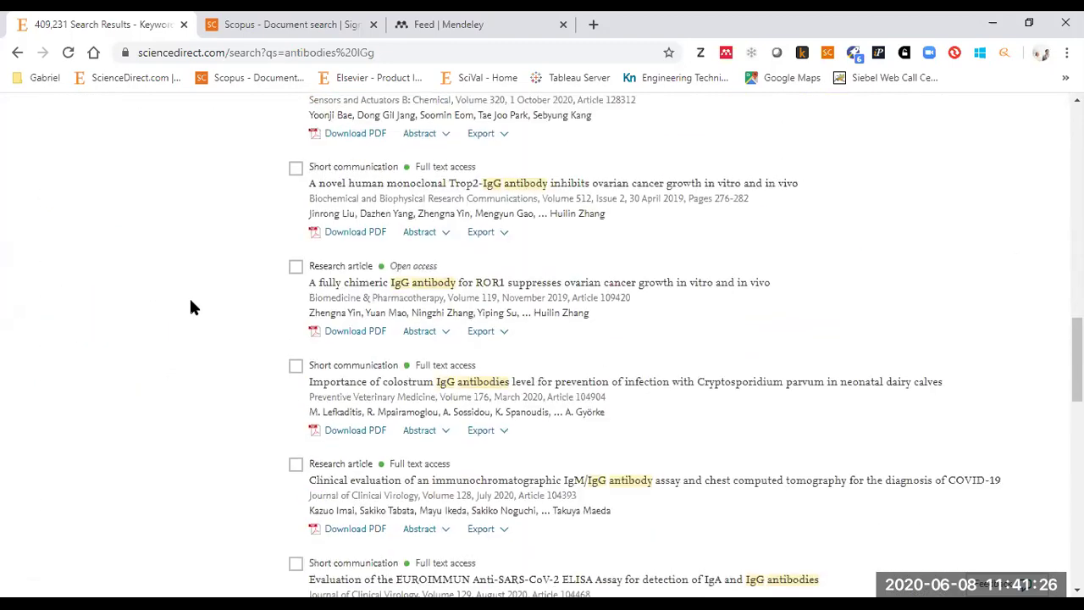
{"action": "scroll", "coordinate": [191, 308], "scroll_direction": "down", "scroll_amount": 10}
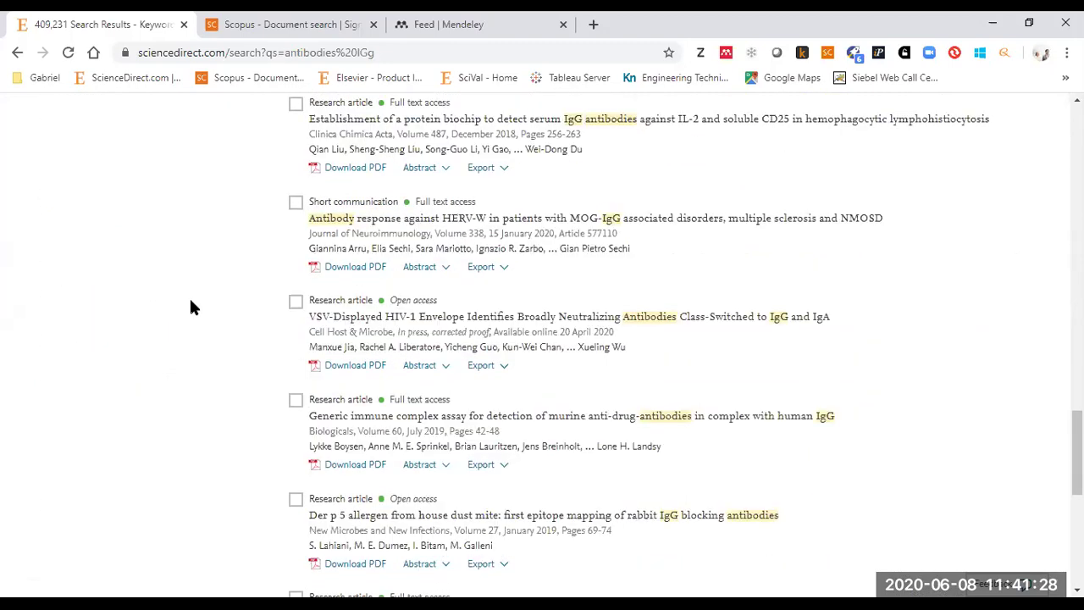
{"action": "scroll", "coordinate": [191, 307], "scroll_direction": "down", "scroll_amount": 1}
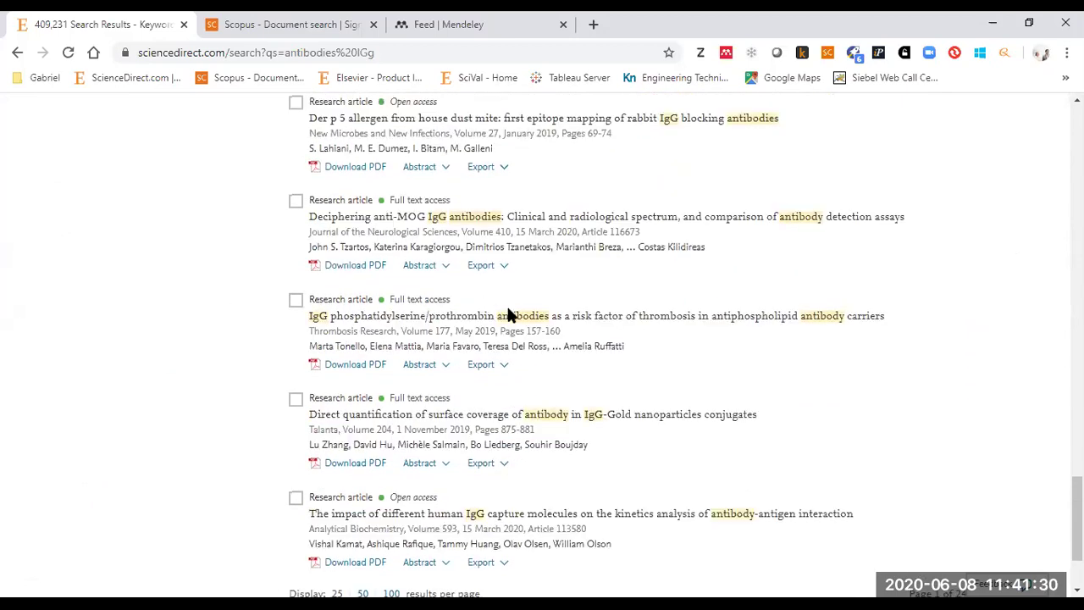
{"action": "right_click", "coordinate": [538, 321]}
{"action": "left_click", "coordinate": [560, 330]}
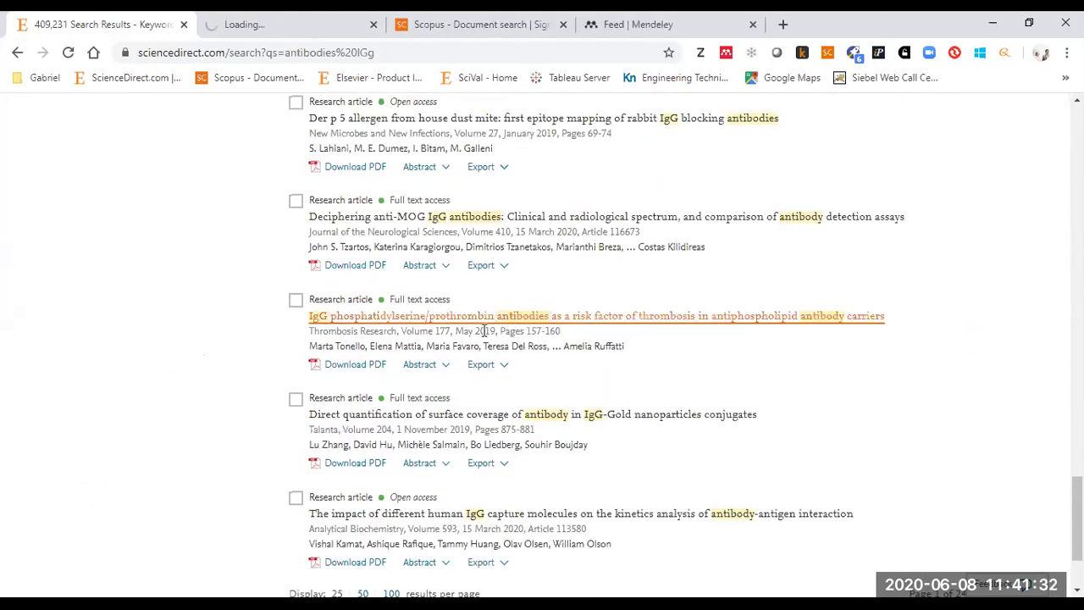
{"action": "scroll", "coordinate": [104, 334], "scroll_direction": "up", "scroll_amount": 20}
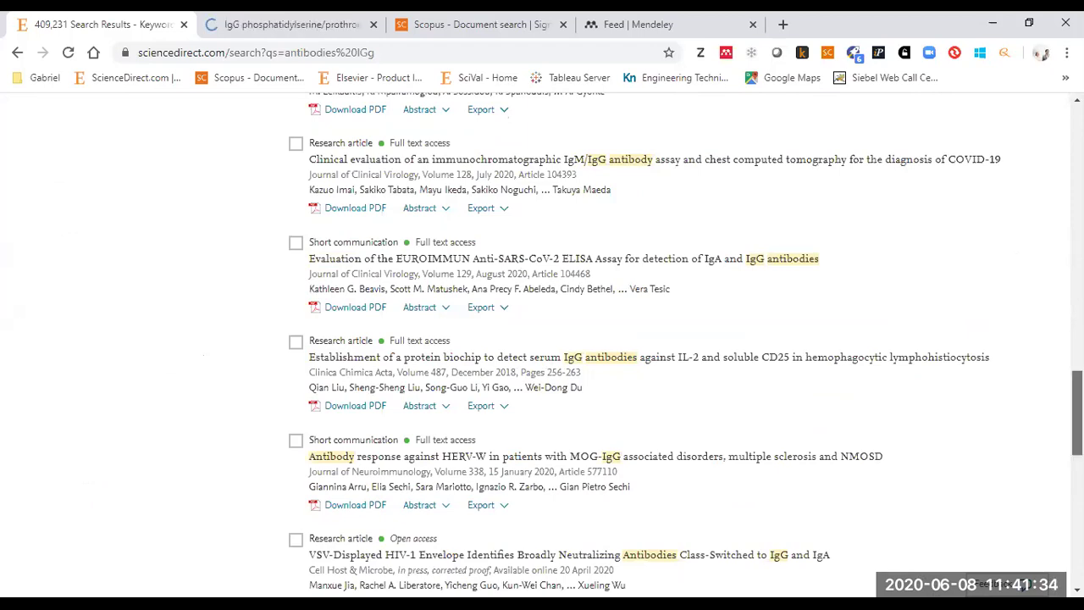
- On the article tab, export the citation to Mendeley and open the downloaded .ris file
{"action": "left_click", "coordinate": [321, 33]}
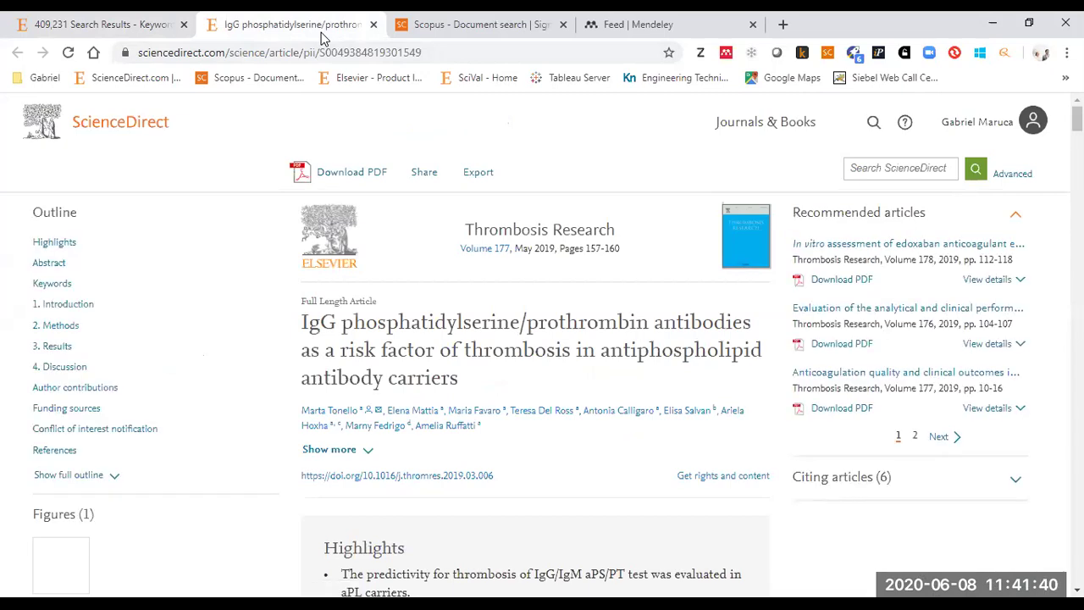
{"action": "left_click", "coordinate": [479, 173]}
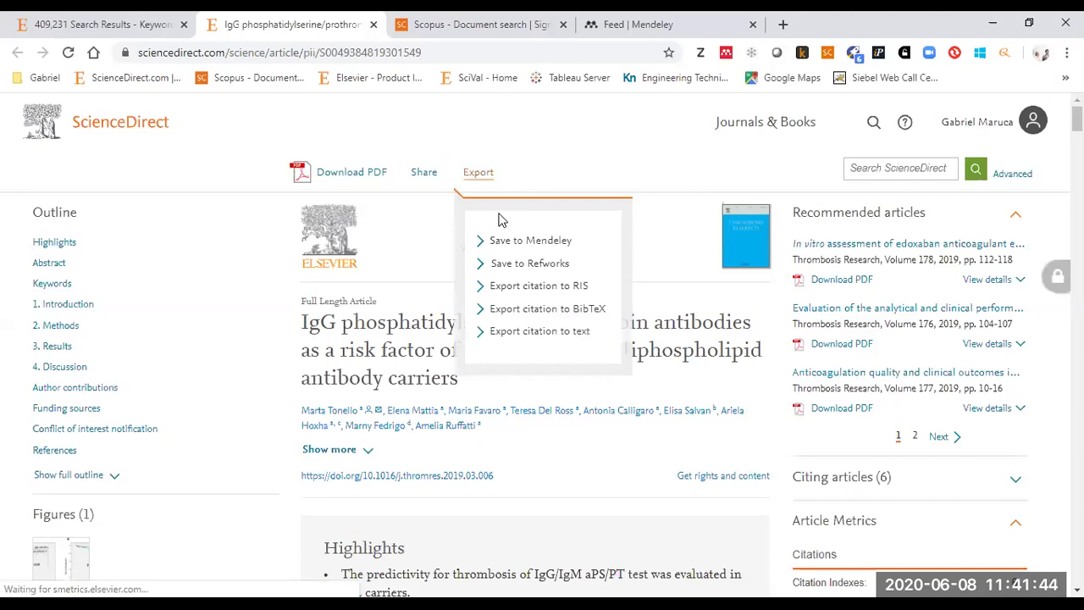
{"action": "left_click", "coordinate": [507, 244]}
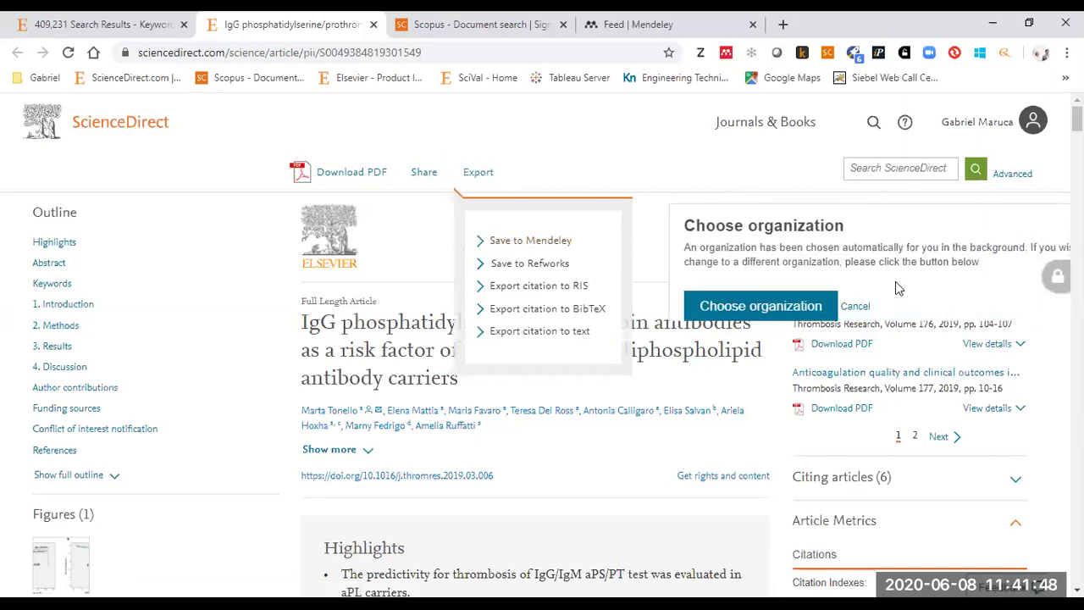
{"action": "left_click", "coordinate": [856, 306]}
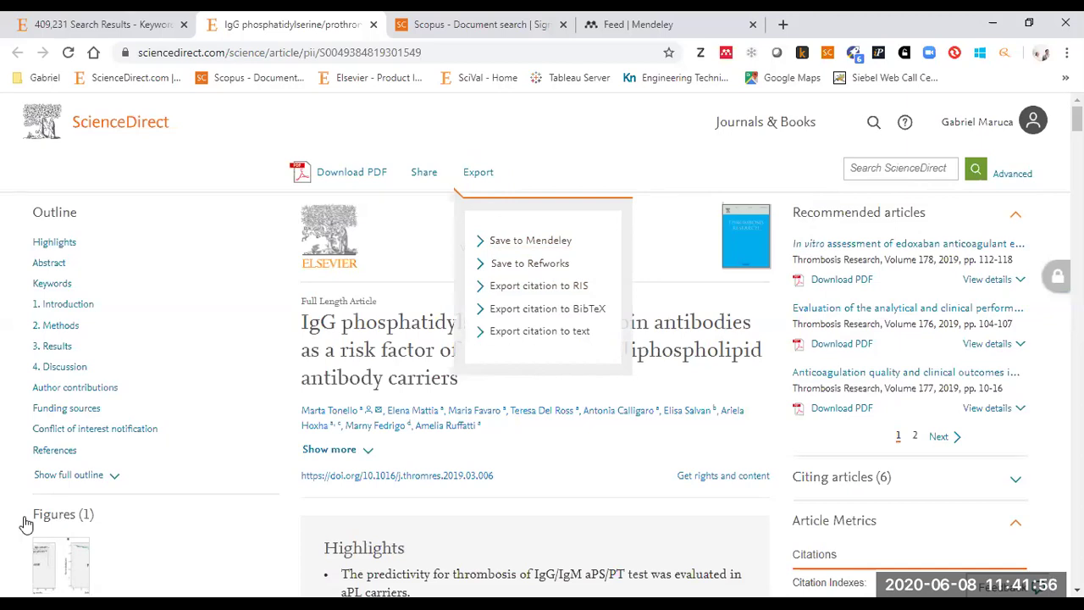
{"action": "left_click", "coordinate": [530, 241]}
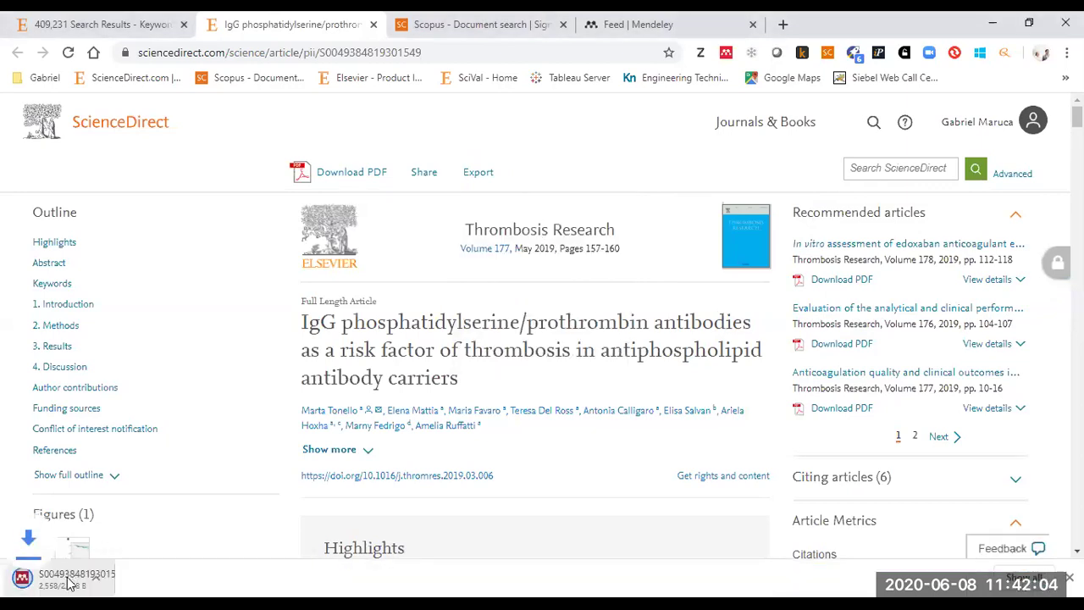
{"action": "left_click", "coordinate": [142, 577]}
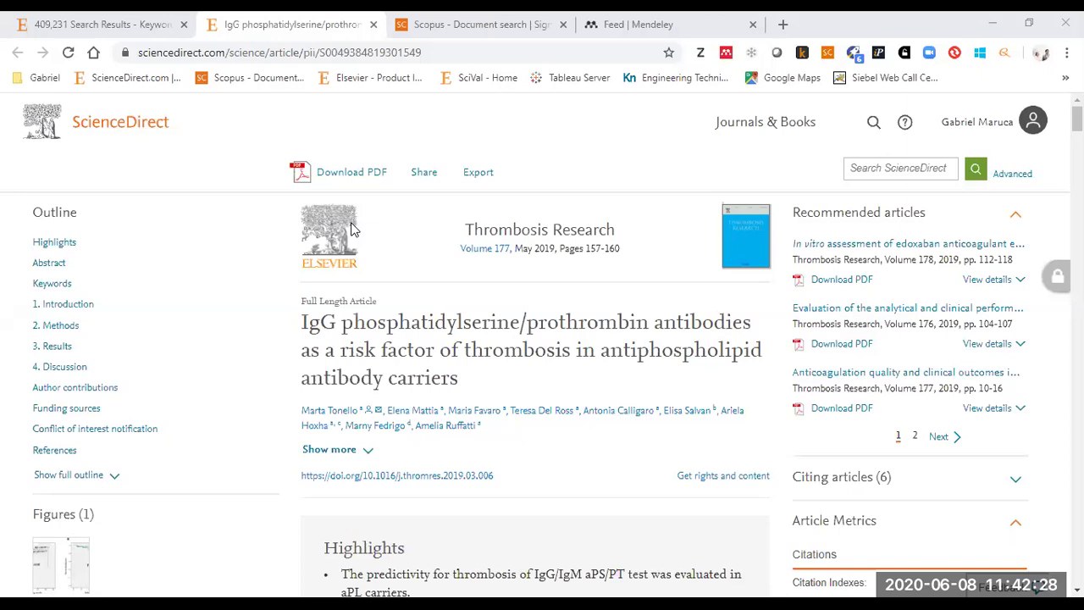
- Delete the IgG phosphatidylserine/prothrombin article from the Mendeley Desktop library and minimize Mendeley
{"action": "key", "text": "alt+Tab"}
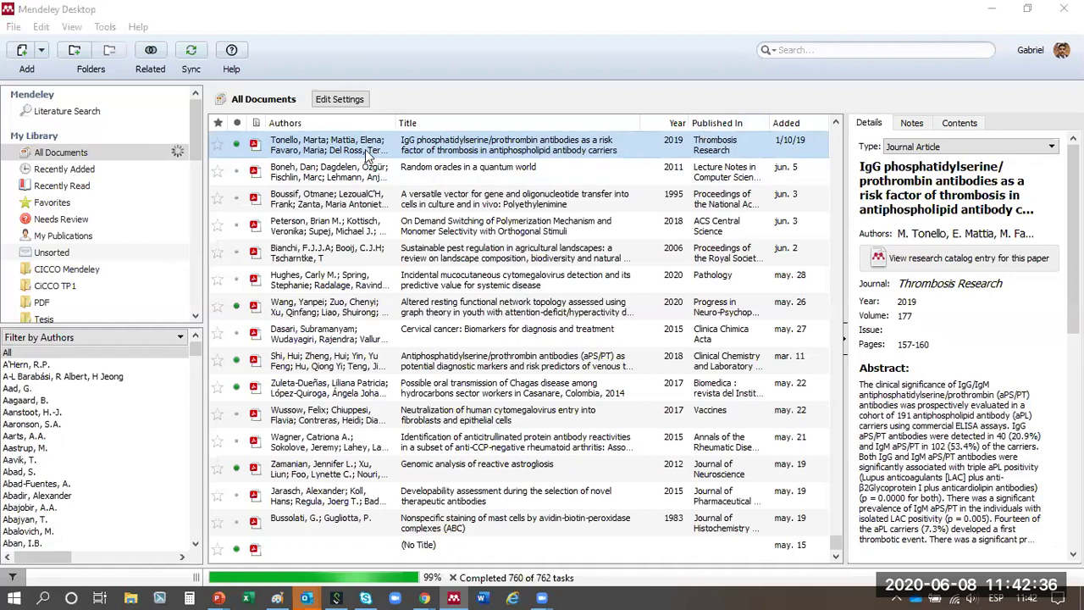
{"action": "left_click", "coordinate": [316, 148]}
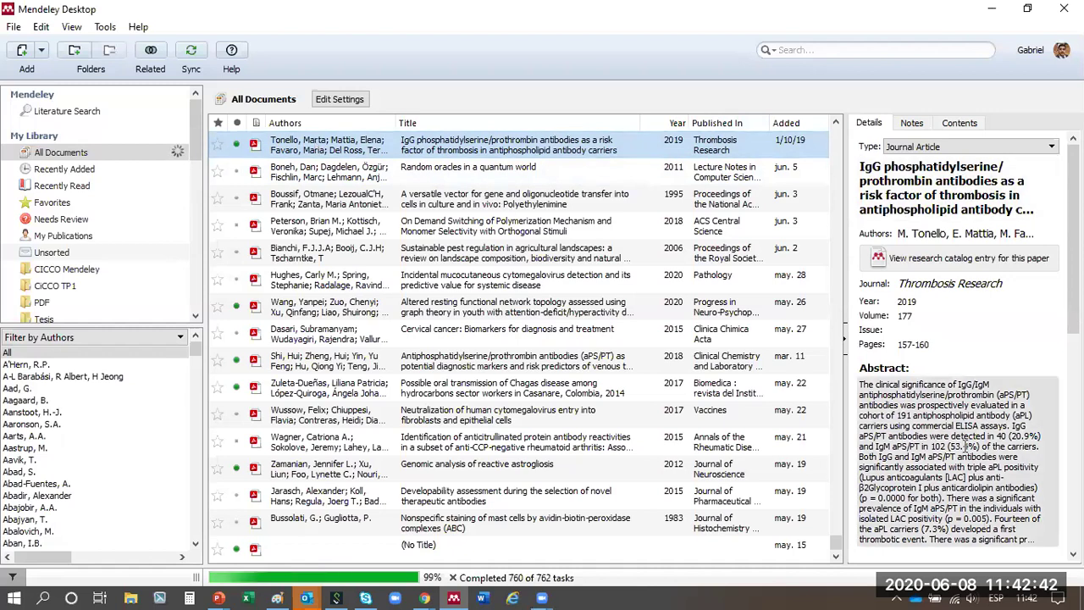
{"action": "key", "text": "Delete"}
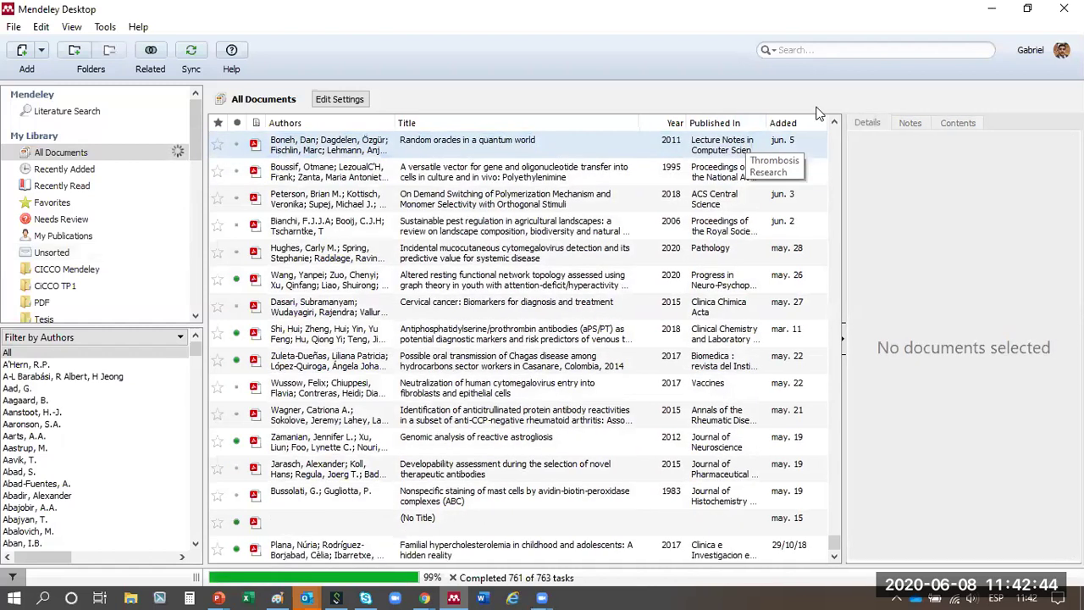
{"action": "left_click", "coordinate": [992, 14]}
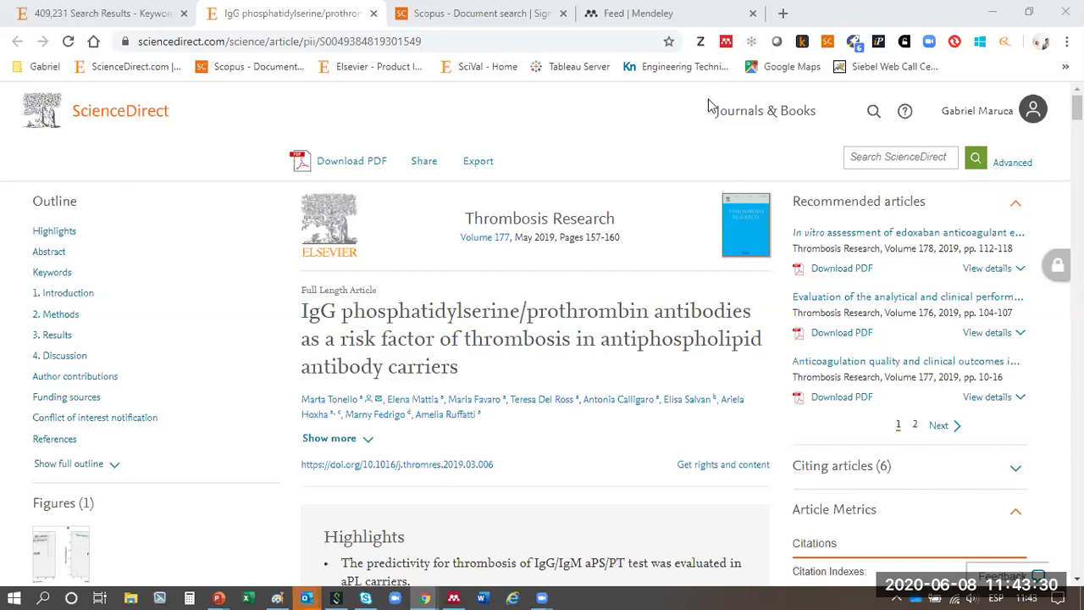
- Open the Mendeley Web Importer on the article page and start the sign-in
{"action": "left_click", "coordinate": [726, 45]}
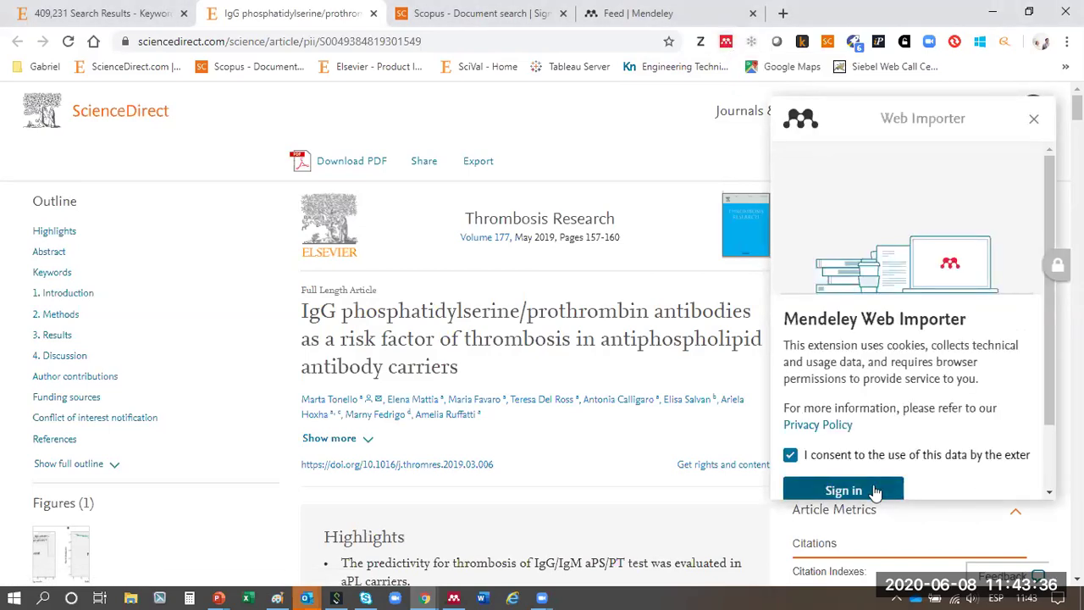
{"action": "left_click", "coordinate": [875, 491]}
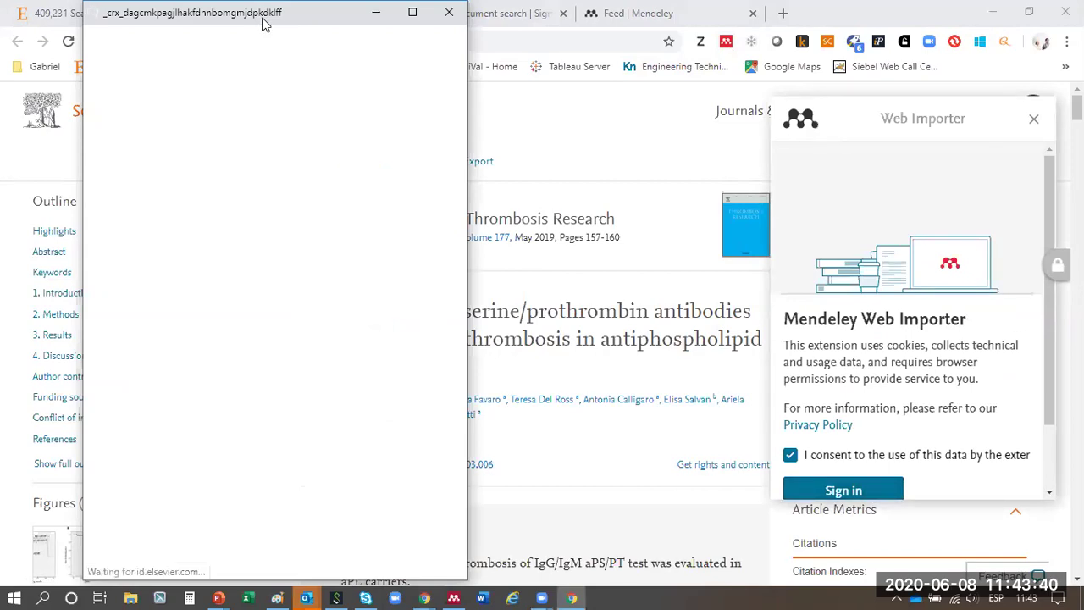
{"action": "left_click_drag", "start_coordinate": [262, 24], "coordinate": [687, 30]}
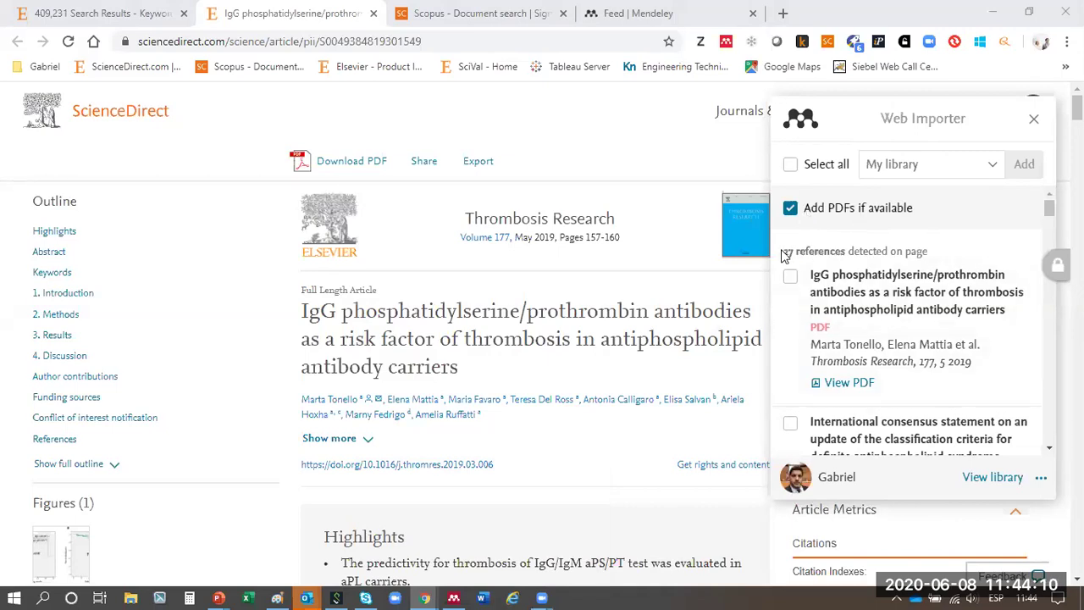
- Tick Select all for the 27 detected references and add them to My library
{"action": "left_click_drag", "start_coordinate": [786, 254], "coordinate": [849, 247]}
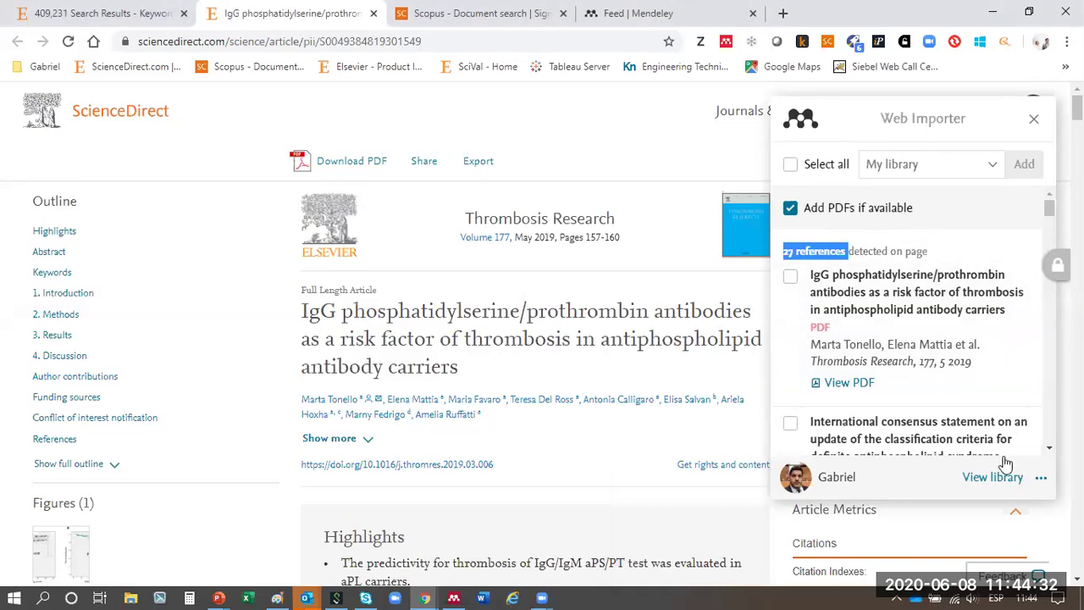
{"action": "left_click", "coordinate": [845, 250]}
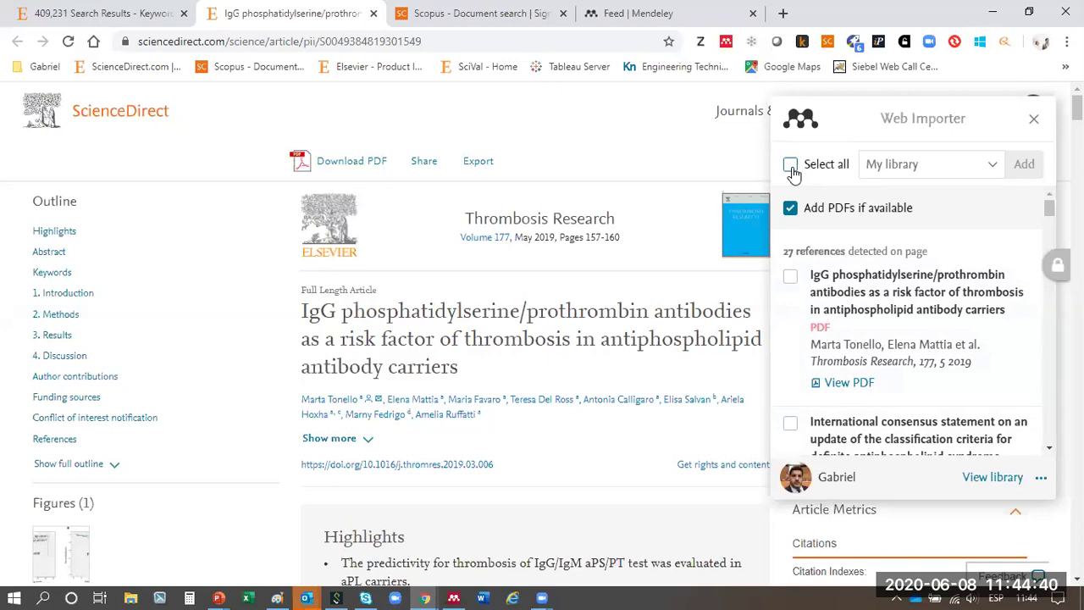
{"action": "left_click", "coordinate": [791, 166]}
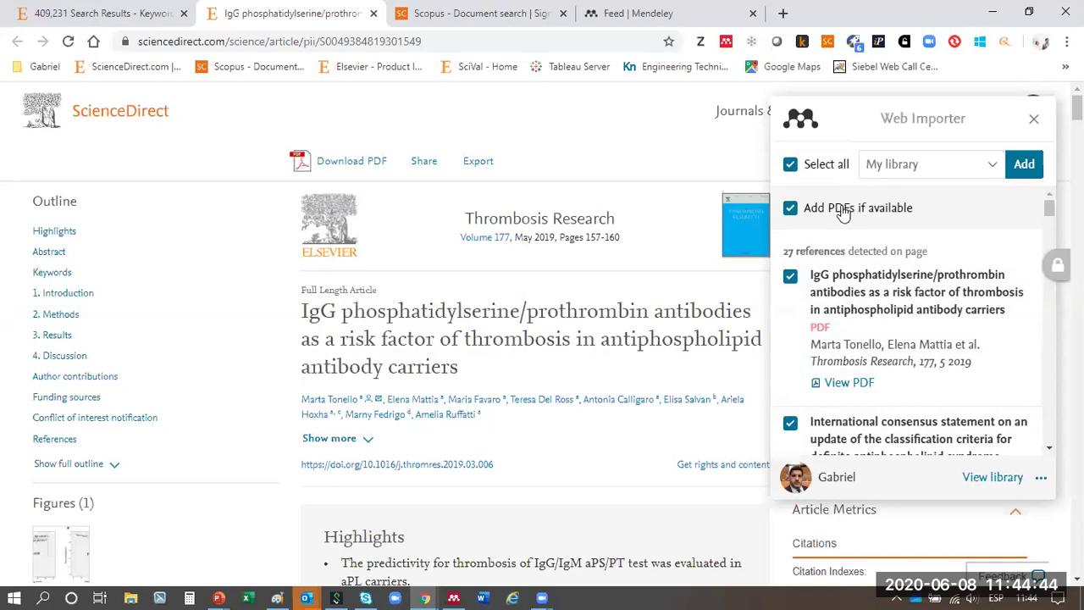
{"action": "left_click", "coordinate": [1035, 170]}
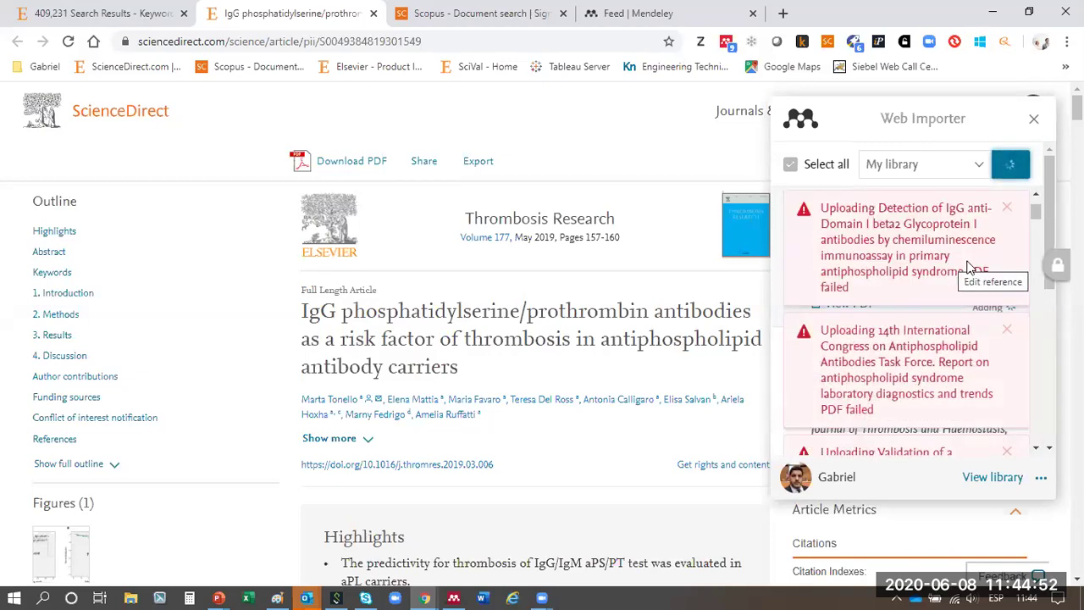
- Dismiss all twelve red 'PDF failed' upload notices in the Web Importer
{"action": "left_click", "coordinate": [1007, 210]}
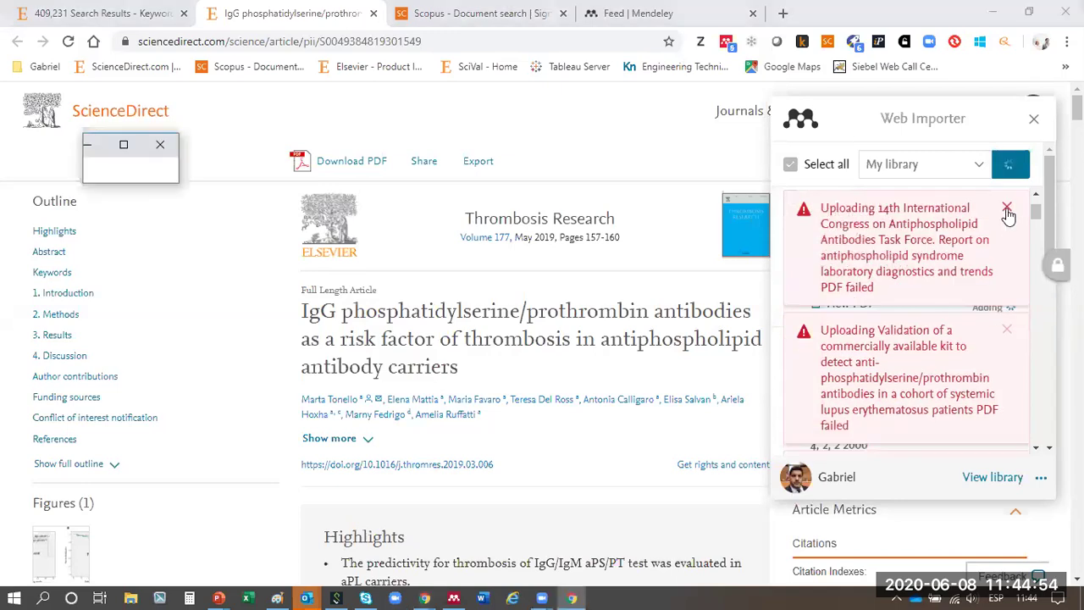
{"action": "left_click", "coordinate": [1007, 212]}
{"action": "left_click", "coordinate": [1007, 208]}
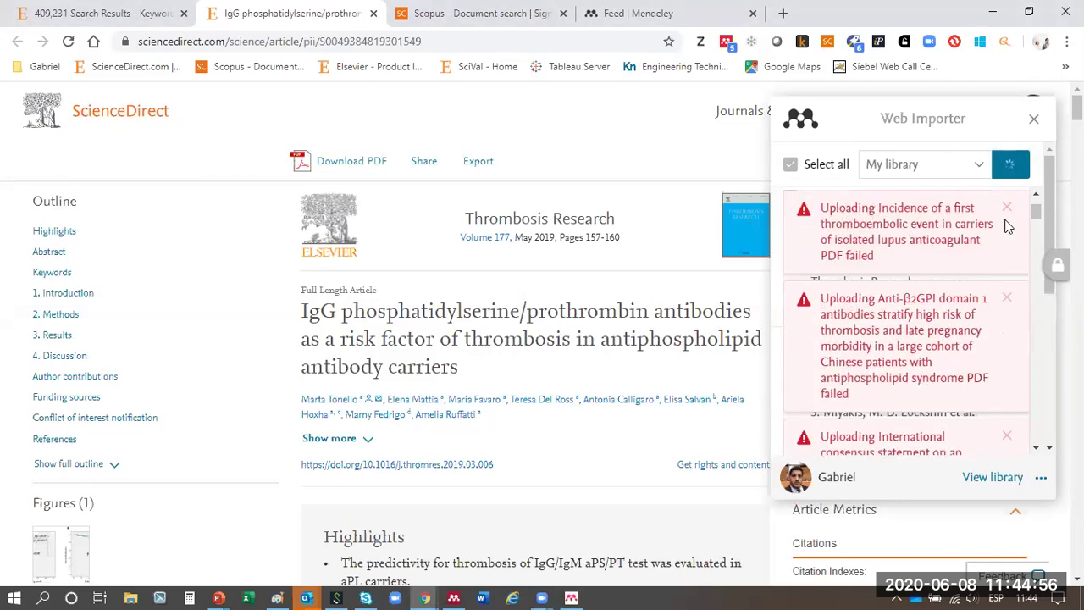
{"action": "left_click", "coordinate": [1007, 210]}
{"action": "left_click", "coordinate": [1007, 210]}
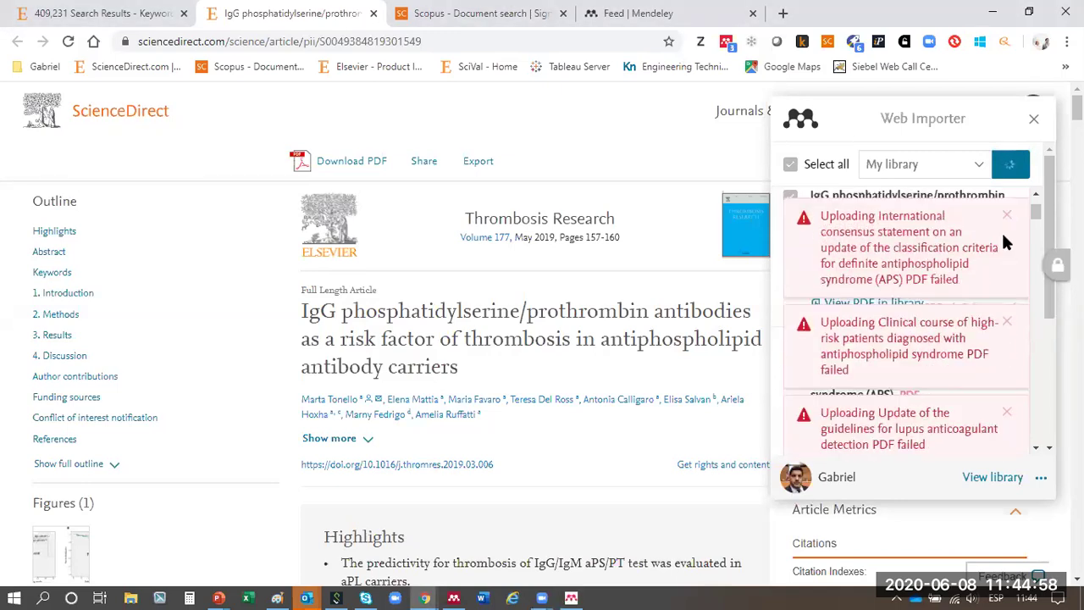
{"action": "left_click", "coordinate": [1007, 209]}
{"action": "left_click", "coordinate": [1007, 210]}
{"action": "left_click", "coordinate": [1008, 210]}
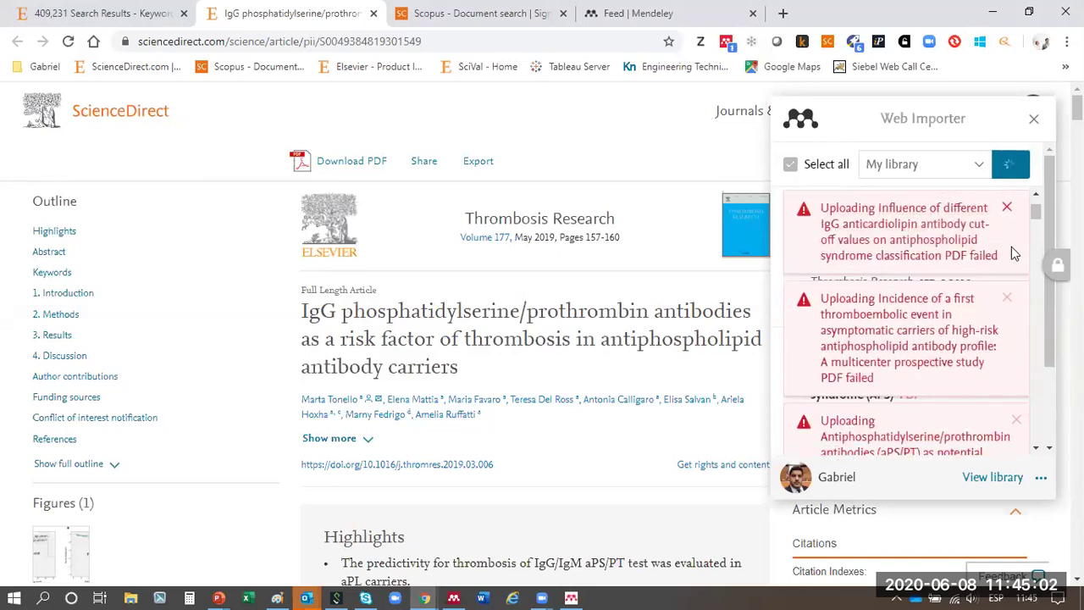
{"action": "left_click", "coordinate": [1008, 210]}
{"action": "left_click", "coordinate": [1017, 210]}
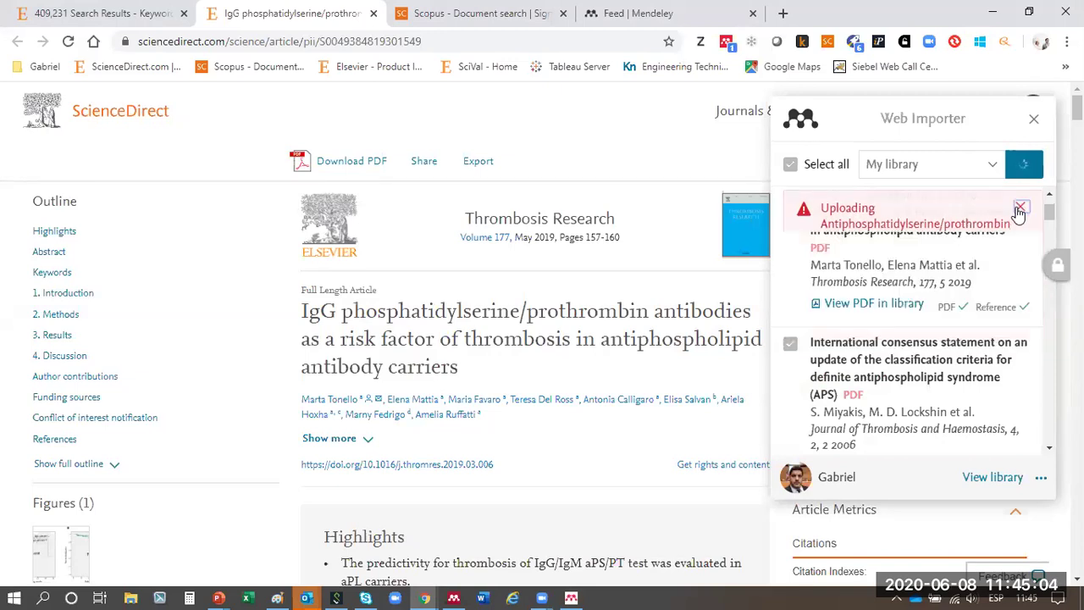
{"action": "left_click", "coordinate": [1019, 211]}
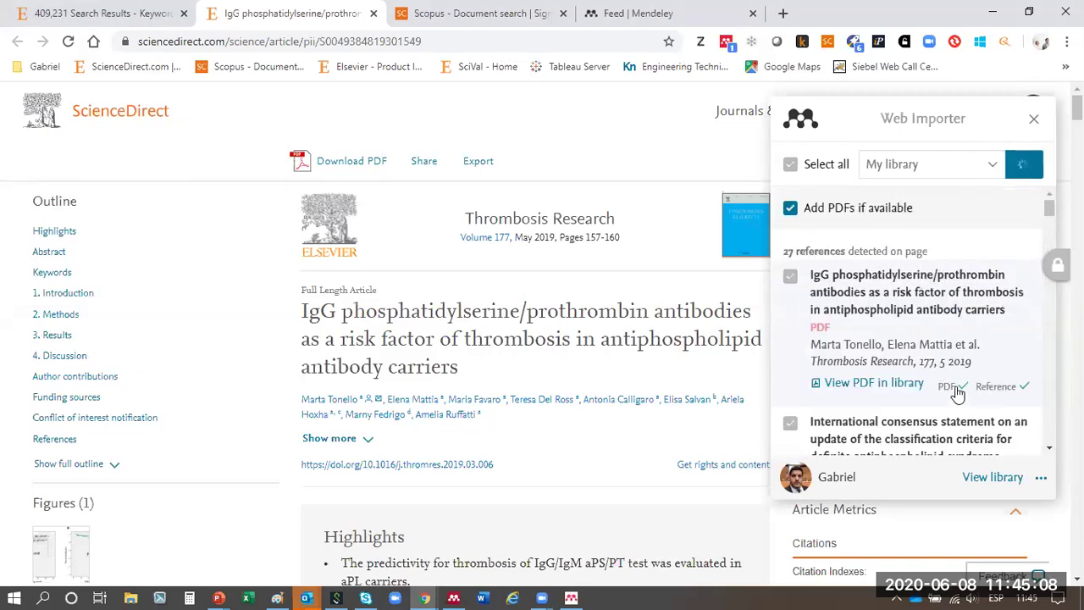
{"action": "scroll", "coordinate": [1000, 360], "scroll_direction": "down", "scroll_amount": 2}
{"action": "scroll", "coordinate": [999, 360], "scroll_direction": "down", "scroll_amount": 1}
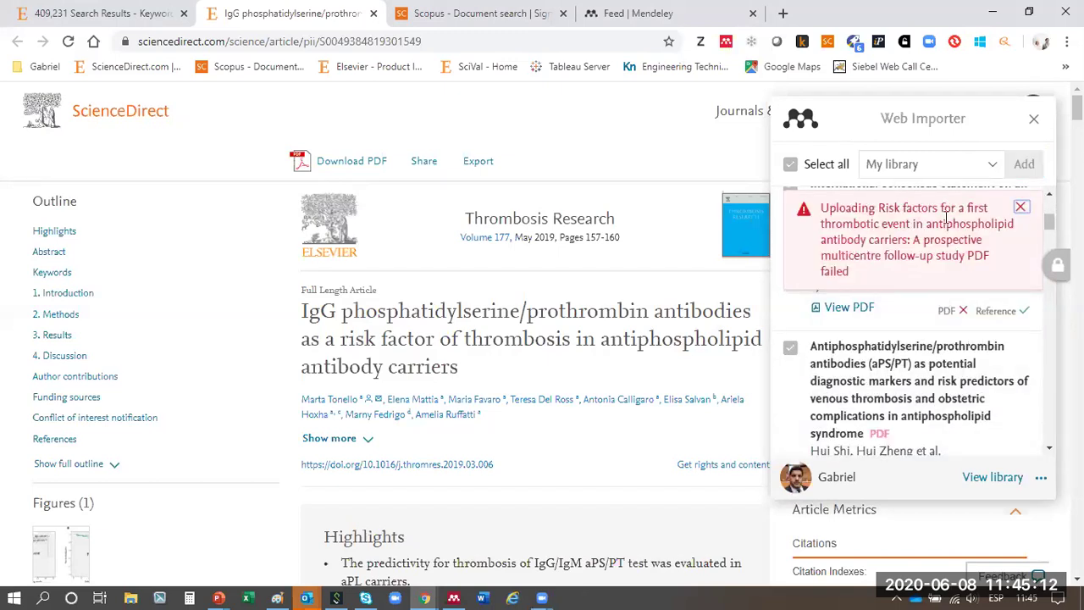
{"action": "left_click", "coordinate": [1022, 210]}
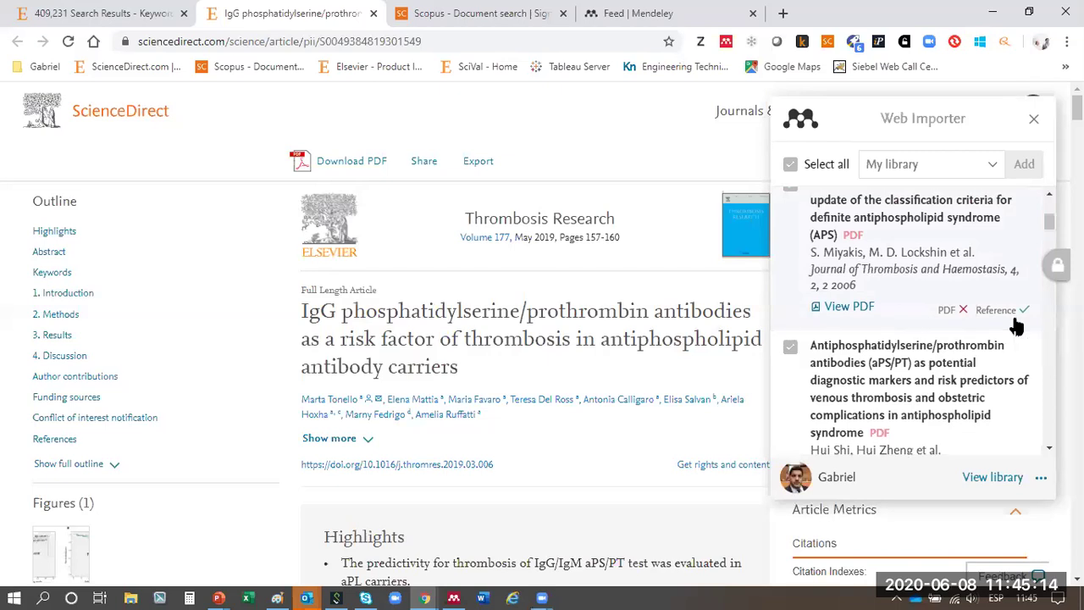
- Scroll through the added references and open the Mendeley web library in a new tab
{"action": "scroll", "coordinate": [1016, 323], "scroll_direction": "down", "scroll_amount": 2}
{"action": "scroll", "coordinate": [974, 316], "scroll_direction": "down", "scroll_amount": 1}
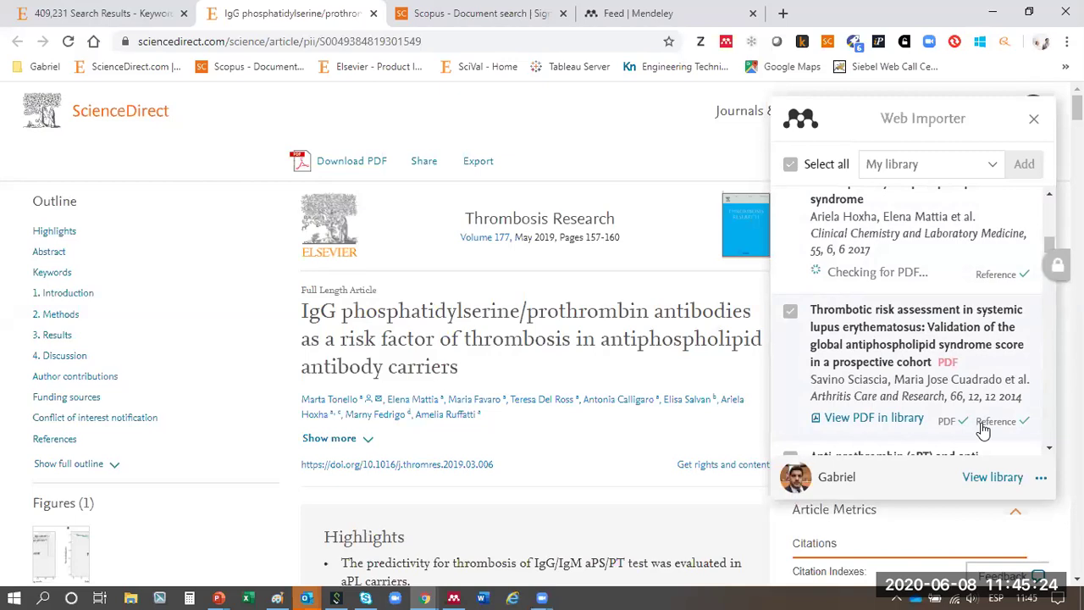
{"action": "scroll", "coordinate": [964, 288], "scroll_direction": "down", "scroll_amount": 8}
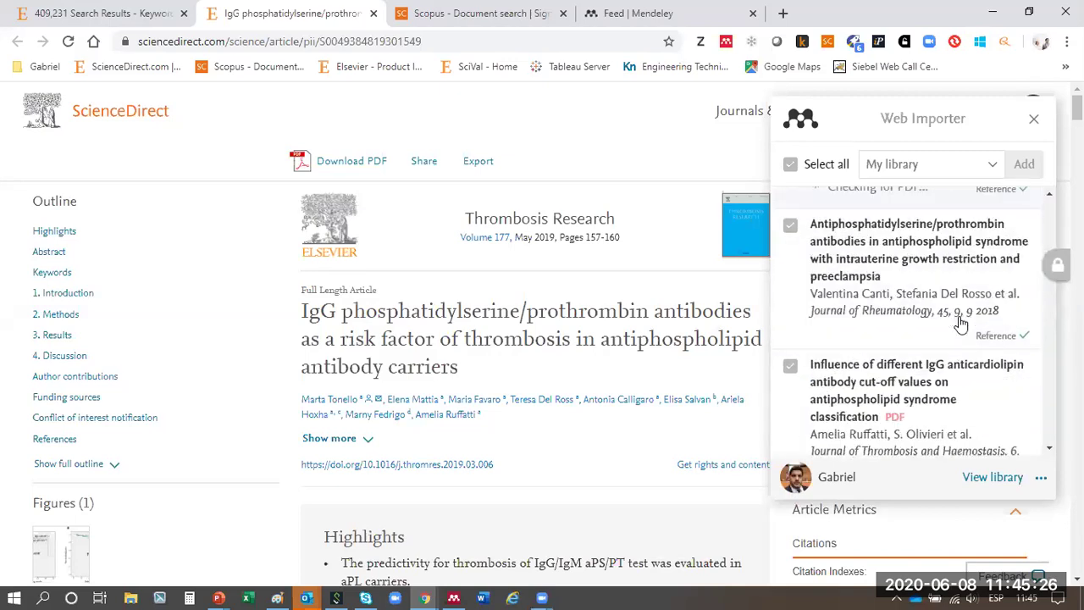
{"action": "scroll", "coordinate": [953, 315], "scroll_direction": "down", "scroll_amount": 4}
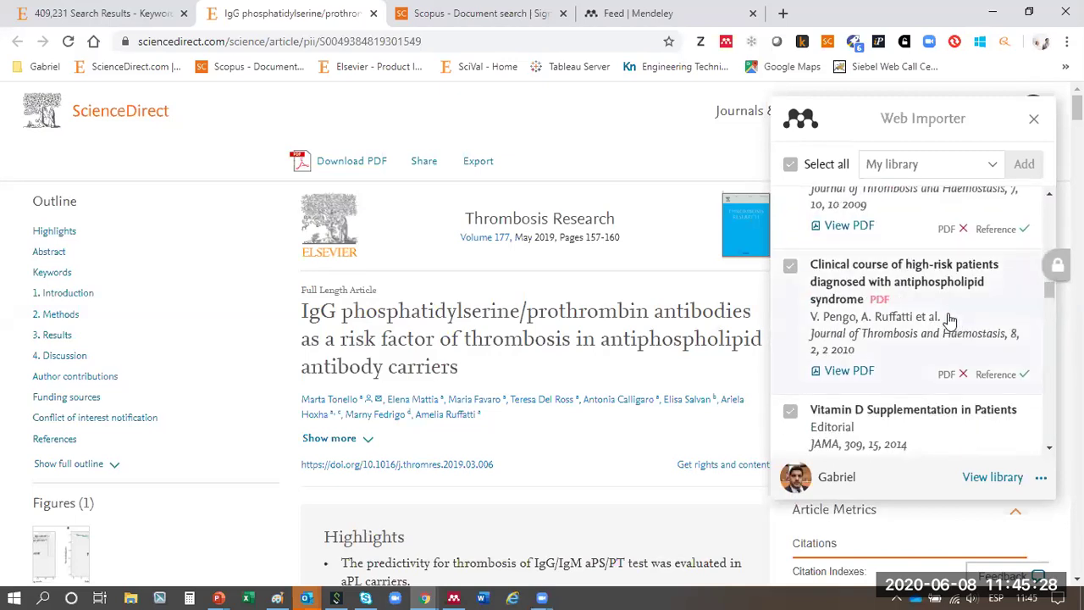
{"action": "scroll", "coordinate": [940, 318], "scroll_direction": "down", "scroll_amount": 5}
{"action": "scroll", "coordinate": [931, 315], "scroll_direction": "down", "scroll_amount": 4}
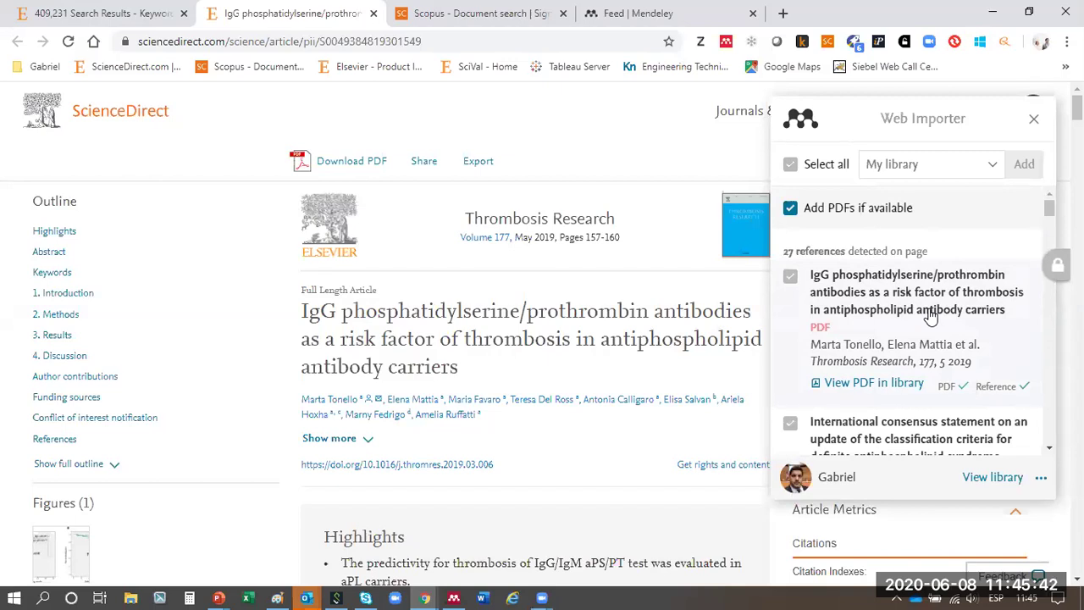
{"action": "left_click", "coordinate": [993, 479]}
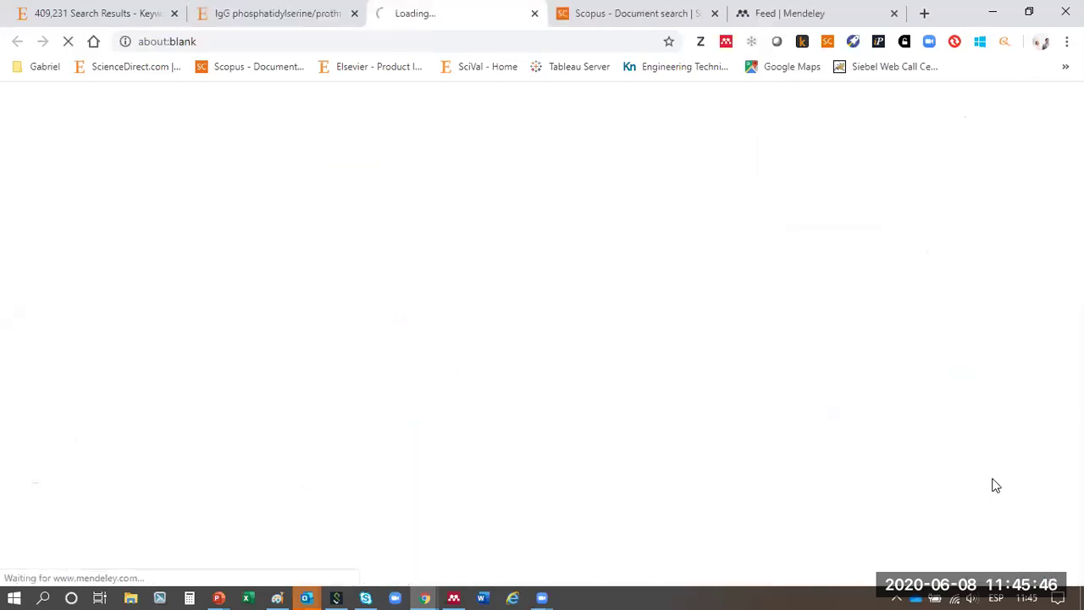
{"action": "left_click_drag", "start_coordinate": [260, 42], "coordinate": [127, 42]}
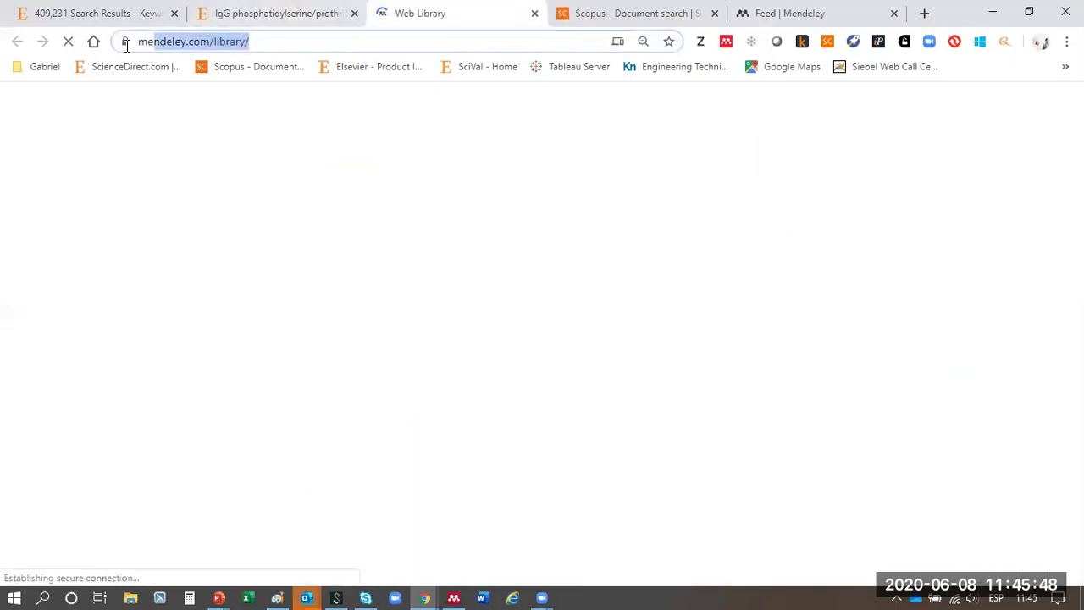
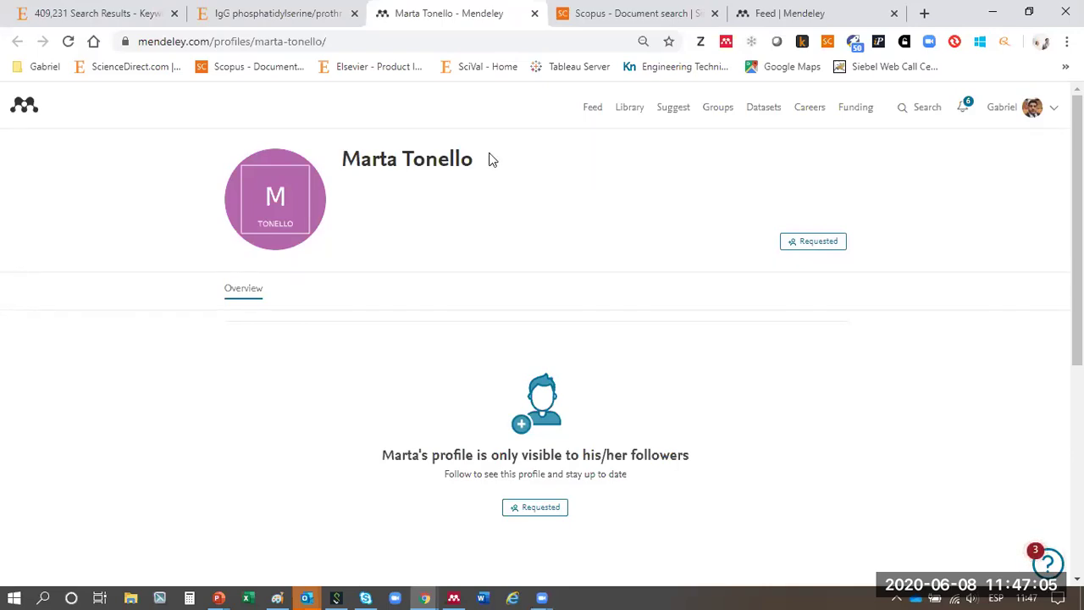
- Close the researcher's profile tab and the author details popup
{"action": "left_click_drag", "start_coordinate": [476, 161], "coordinate": [342, 159]}
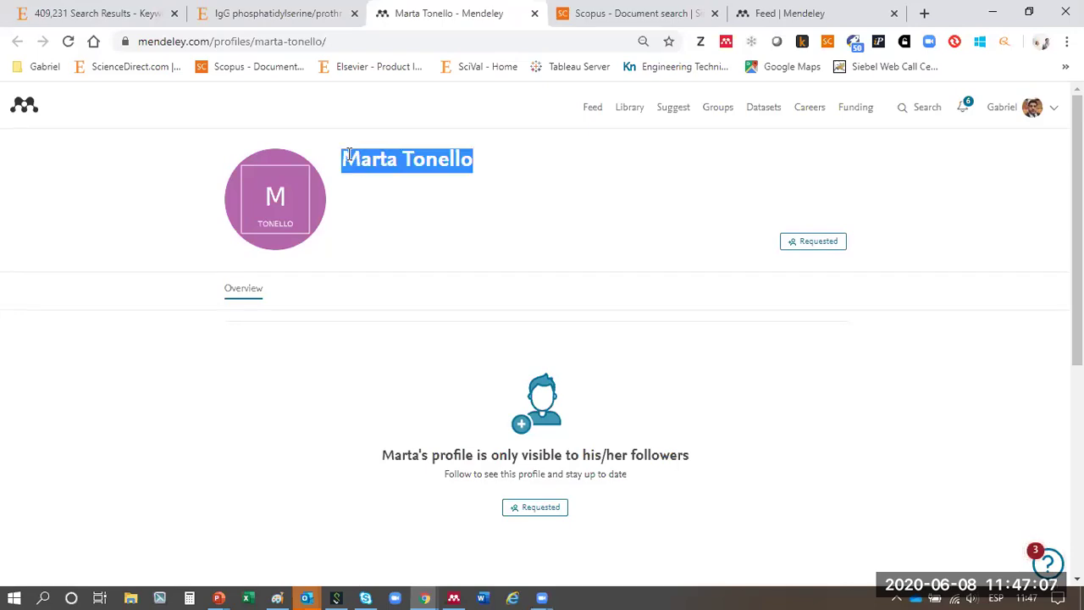
{"action": "scroll", "coordinate": [562, 322], "scroll_direction": "down", "scroll_amount": 5}
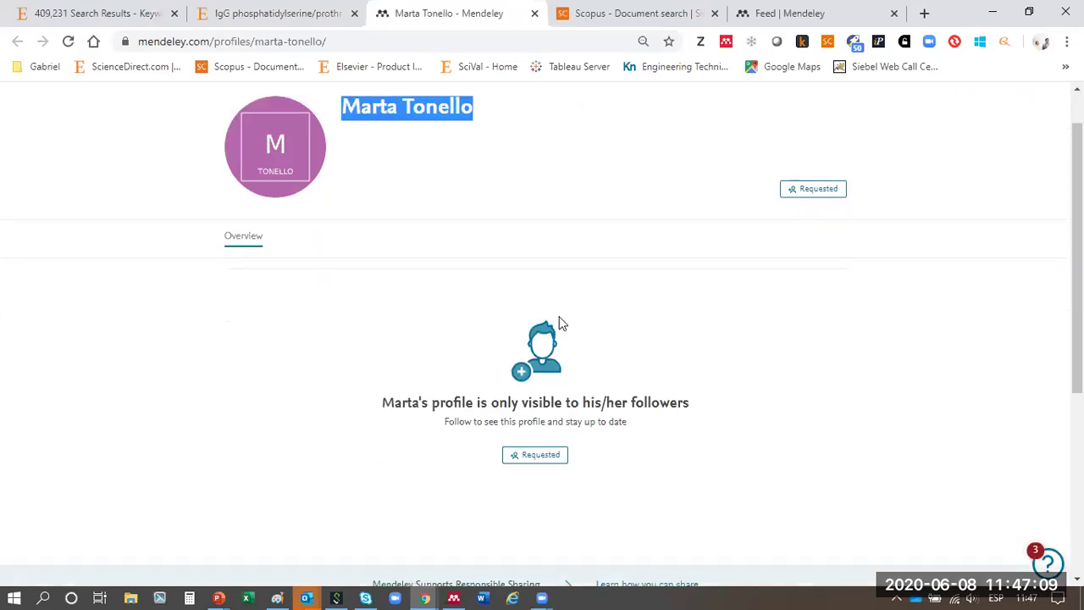
{"action": "scroll", "coordinate": [832, 153], "scroll_direction": "up", "scroll_amount": 5}
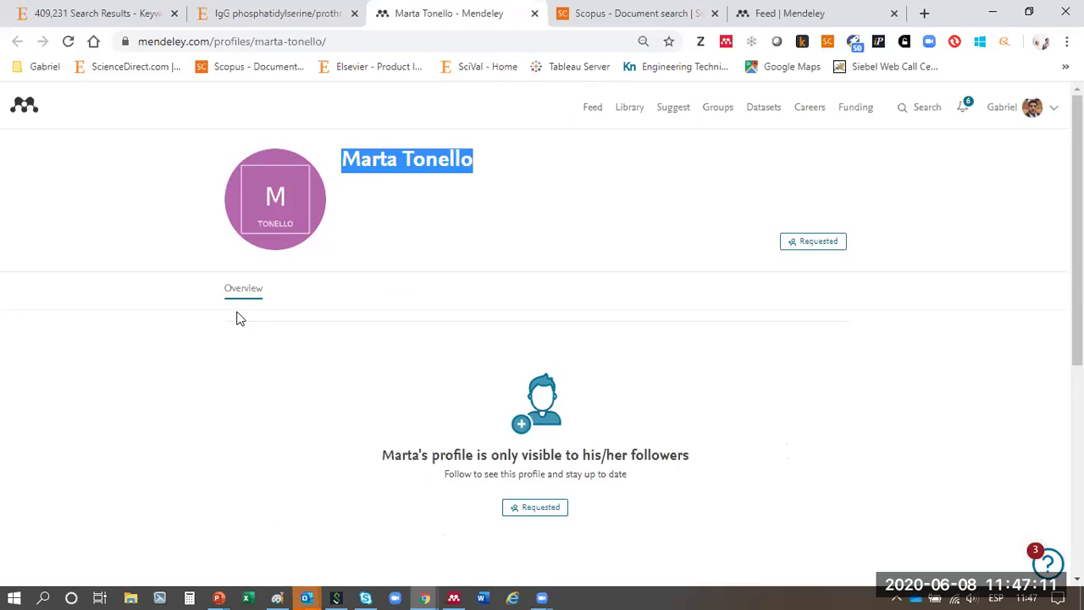
{"action": "left_click", "coordinate": [534, 13]}
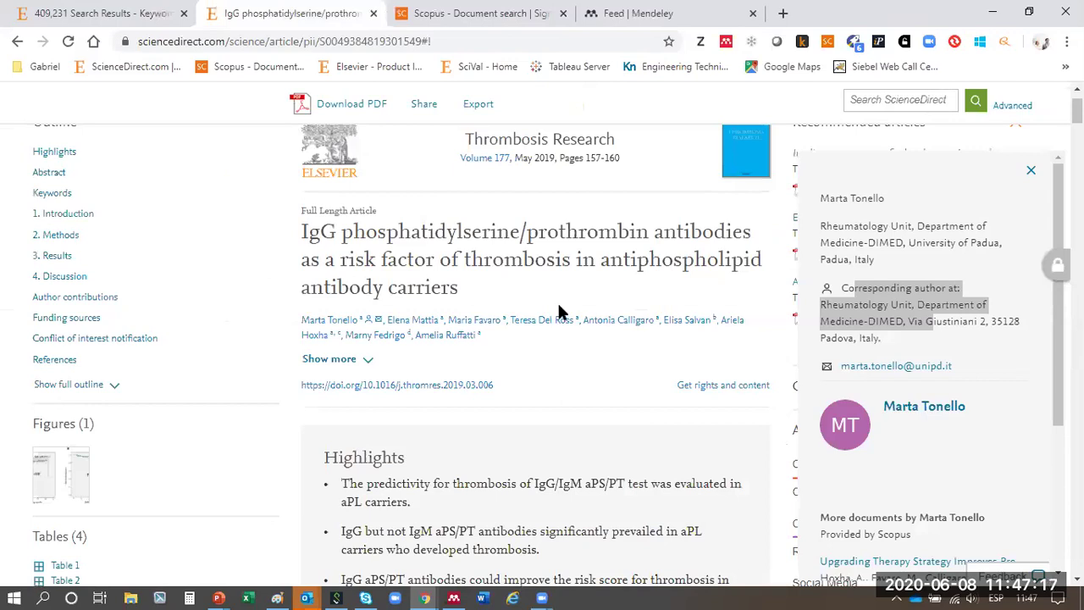
{"action": "left_click", "coordinate": [1031, 170]}
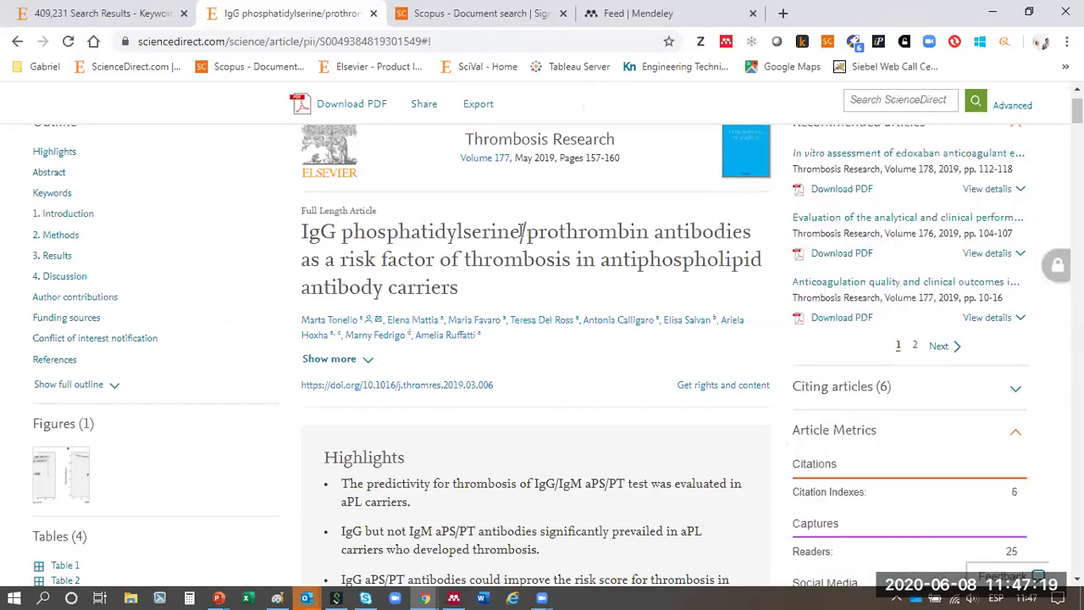
{"action": "scroll", "coordinate": [523, 231], "scroll_direction": "down", "scroll_amount": 3}
{"action": "scroll", "coordinate": [523, 232], "scroll_direction": "up", "scroll_amount": 4}
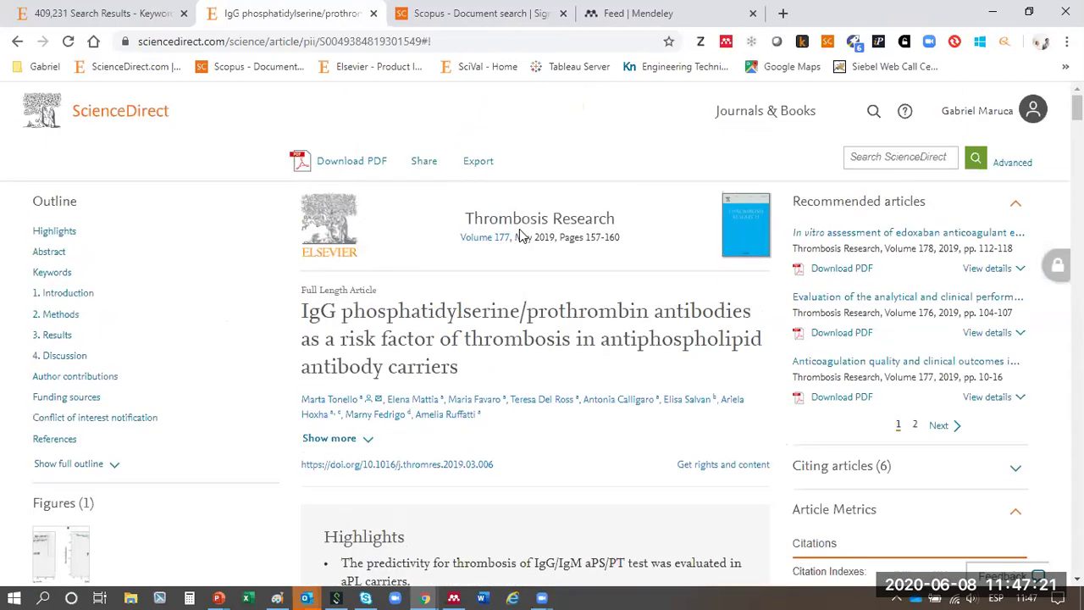
- Open the IgG article's full-text PDF in the reader and scroll to the author footnote
{"action": "left_click", "coordinate": [375, 163]}
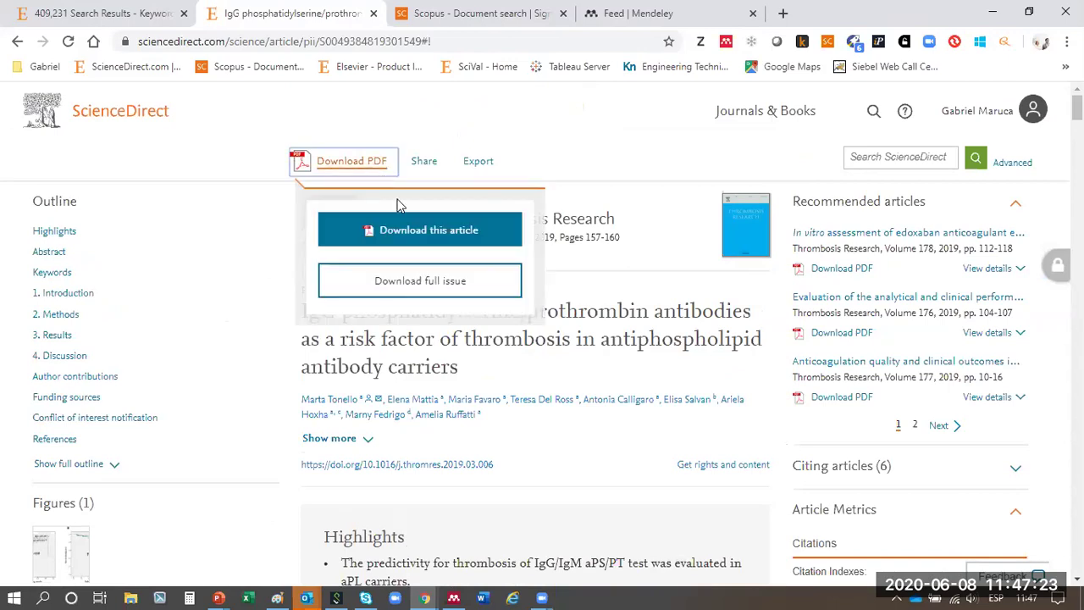
{"action": "left_click", "coordinate": [396, 229]}
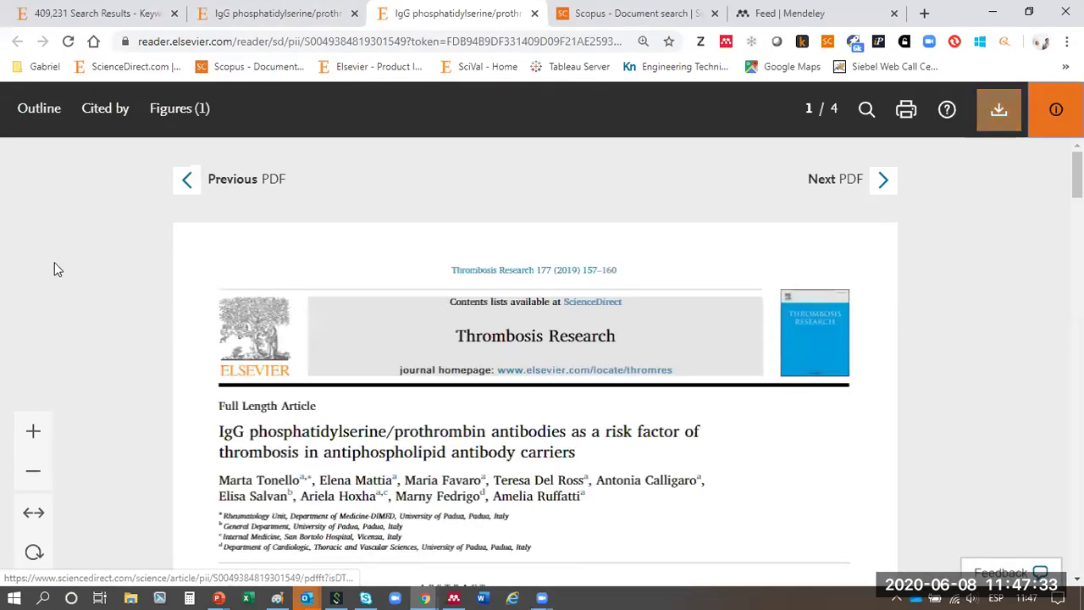
{"action": "scroll", "coordinate": [121, 271], "scroll_direction": "down", "scroll_amount": 8}
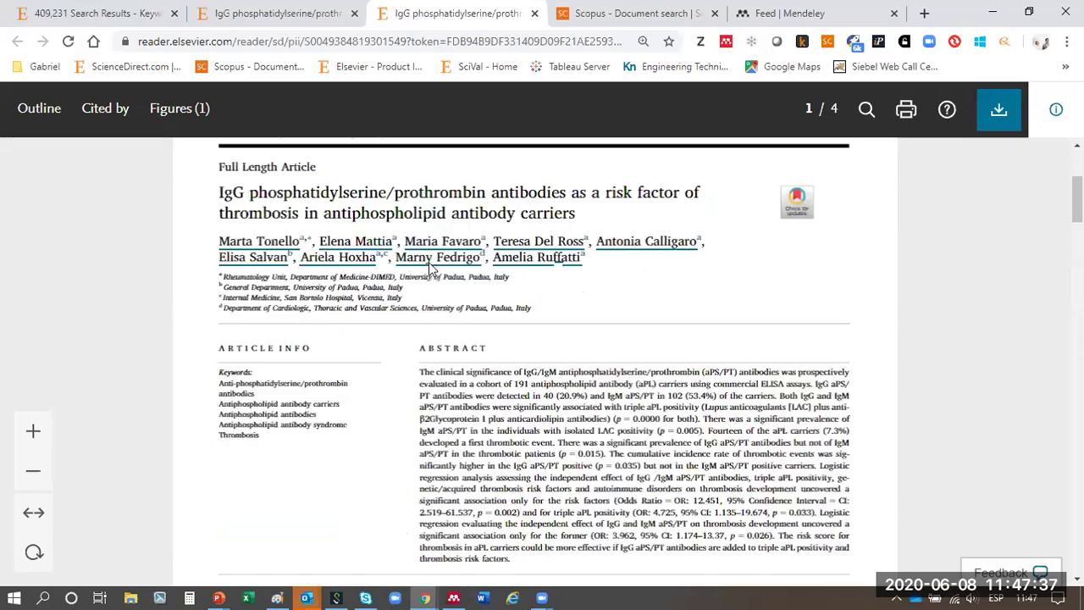
{"action": "scroll", "coordinate": [360, 449], "scroll_direction": "down", "scroll_amount": 9}
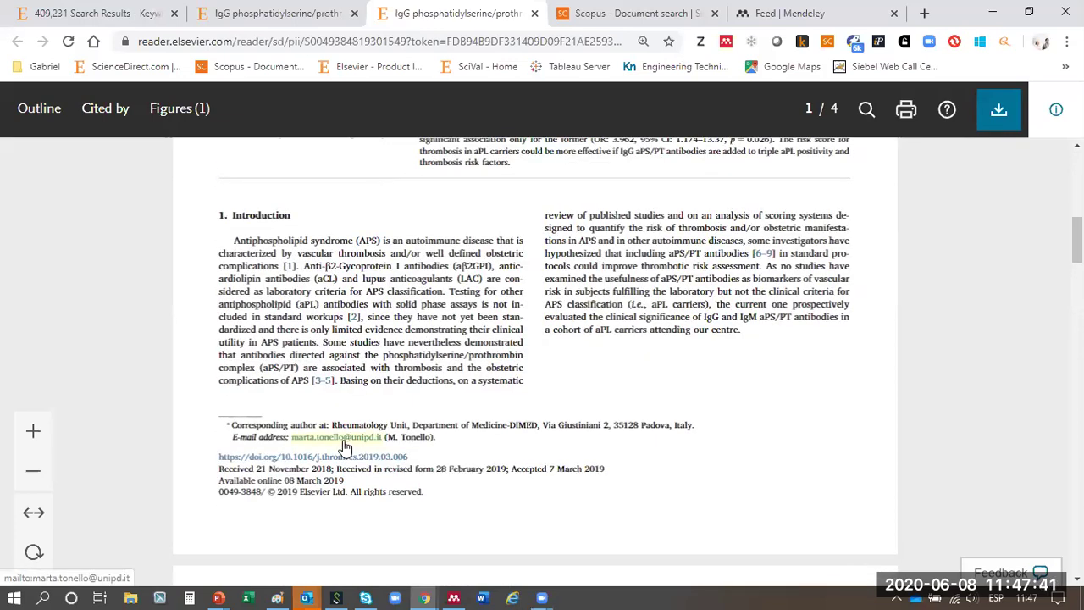
- Start an e-mail to the corresponding author, then discard the unsent draft
{"action": "left_click", "coordinate": [345, 438]}
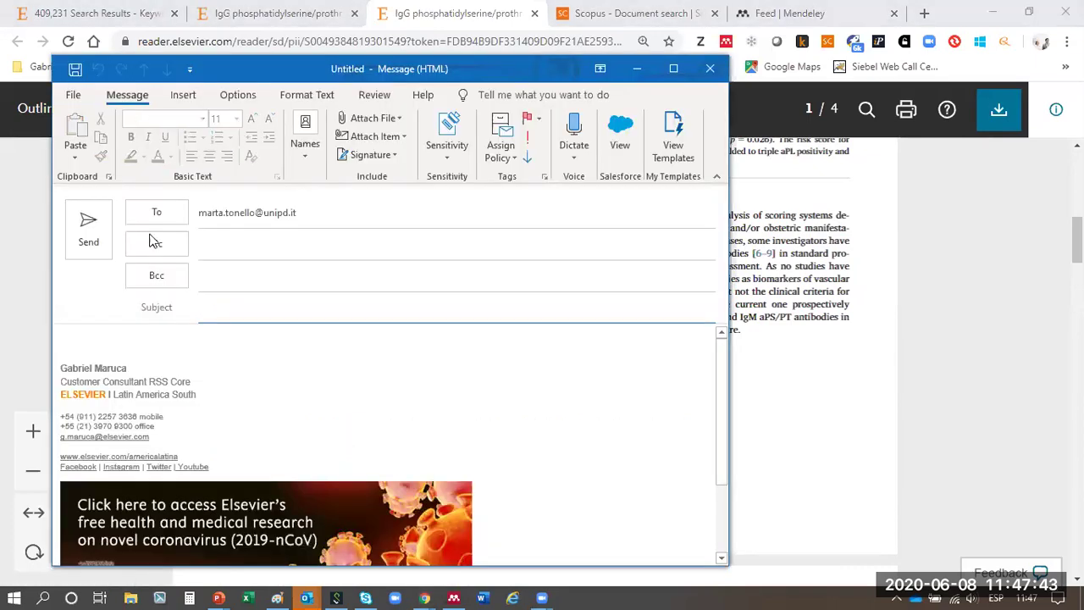
{"action": "left_click", "coordinate": [722, 73]}
{"action": "left_click", "coordinate": [547, 345]}
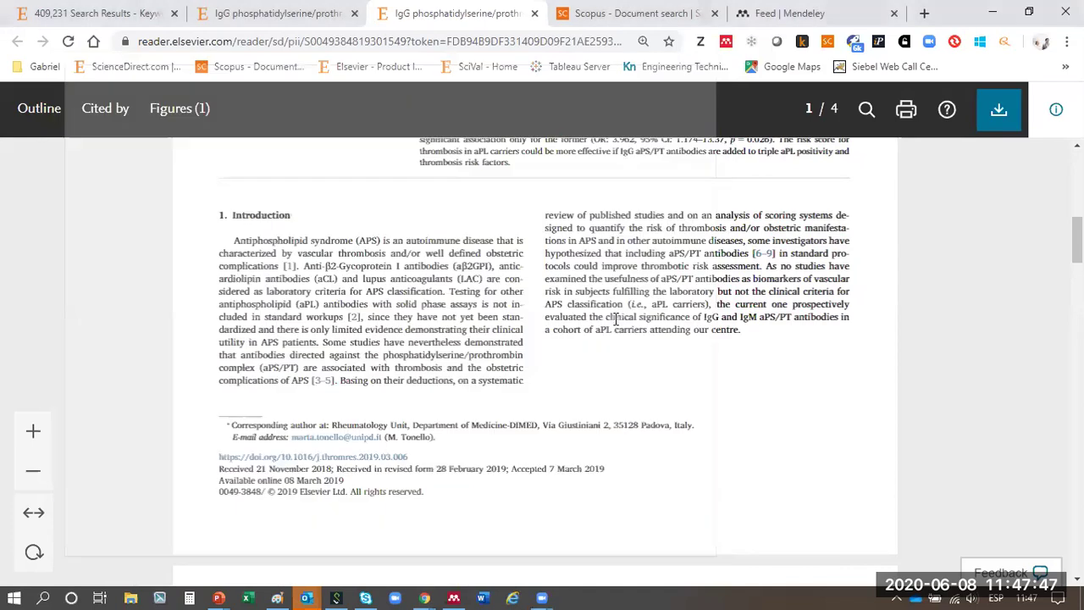
- Open cited references [1] and [3-5] in new tabs
{"action": "left_click", "coordinate": [289, 268]}
{"action": "right_click", "coordinate": [788, 218]}
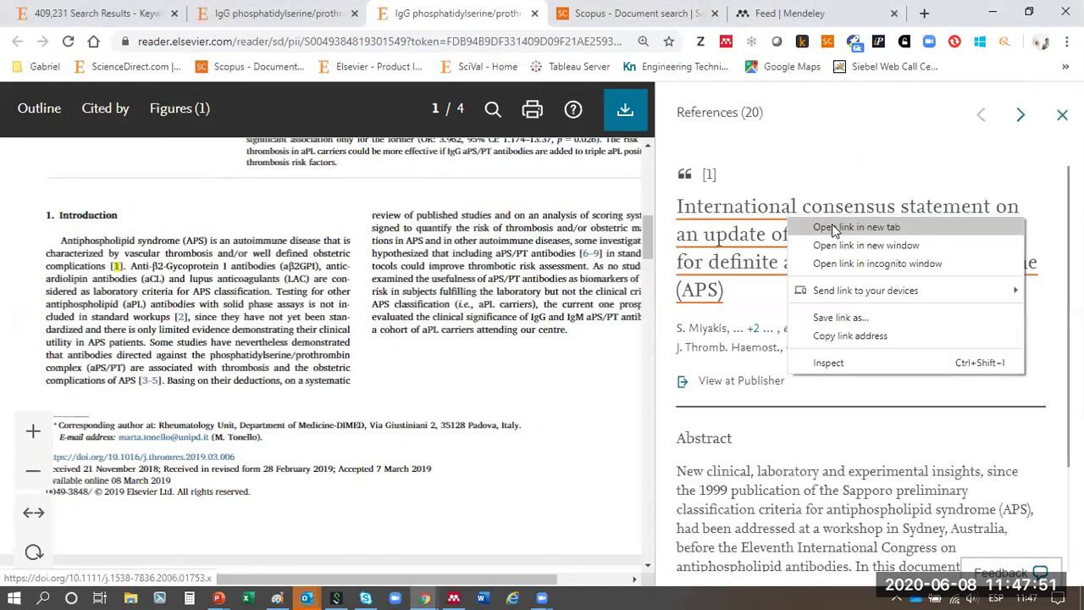
{"action": "left_click", "coordinate": [834, 227]}
{"action": "left_click", "coordinate": [1062, 114]}
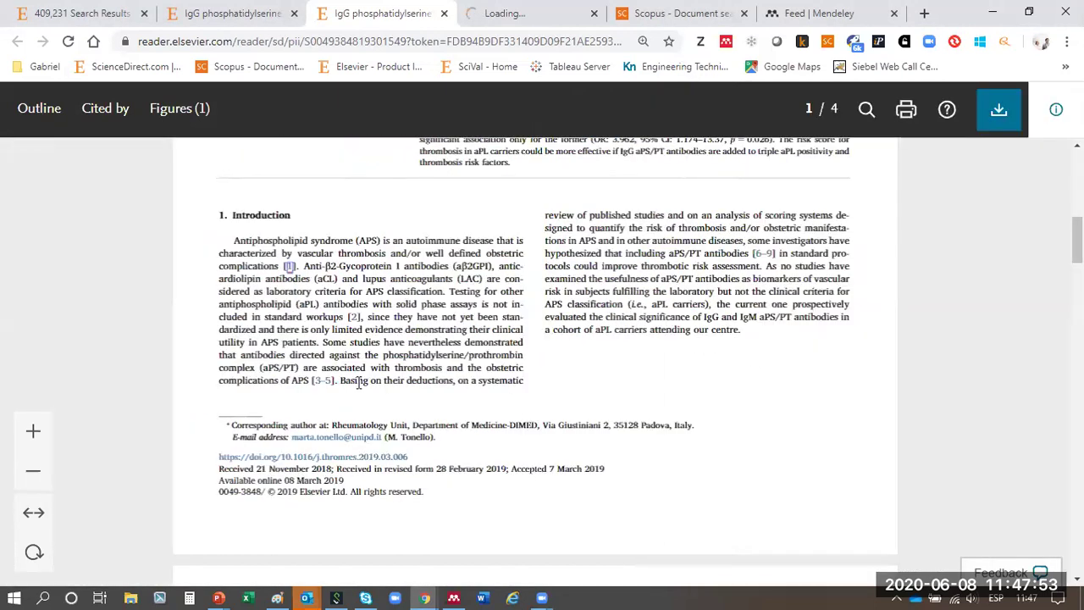
{"action": "left_click", "coordinate": [325, 380]}
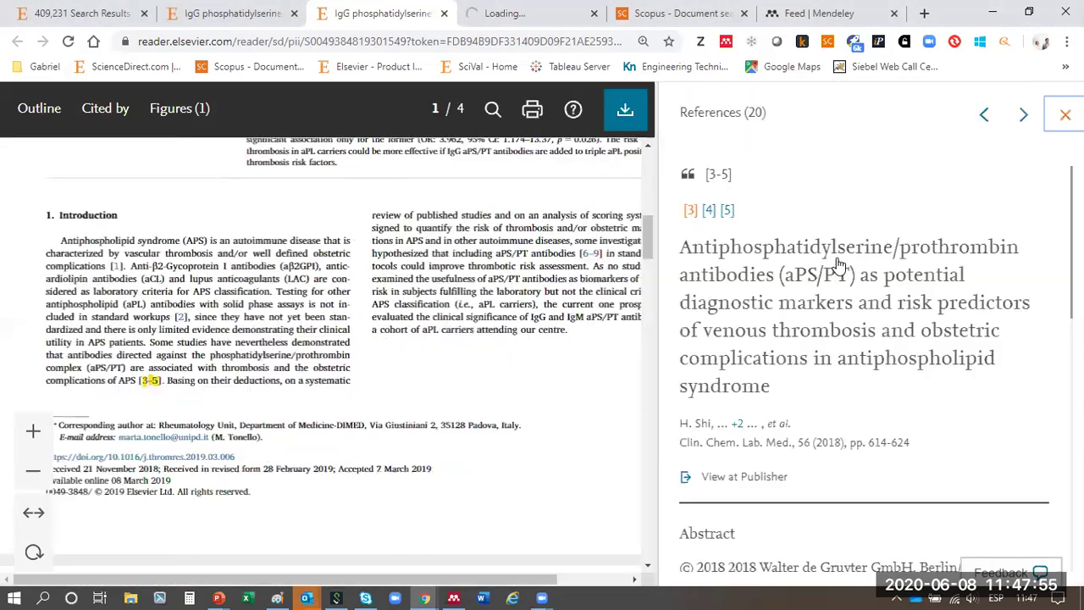
{"action": "right_click", "coordinate": [885, 273]}
{"action": "left_click", "coordinate": [932, 281]}
{"action": "left_click", "coordinate": [1062, 115]}
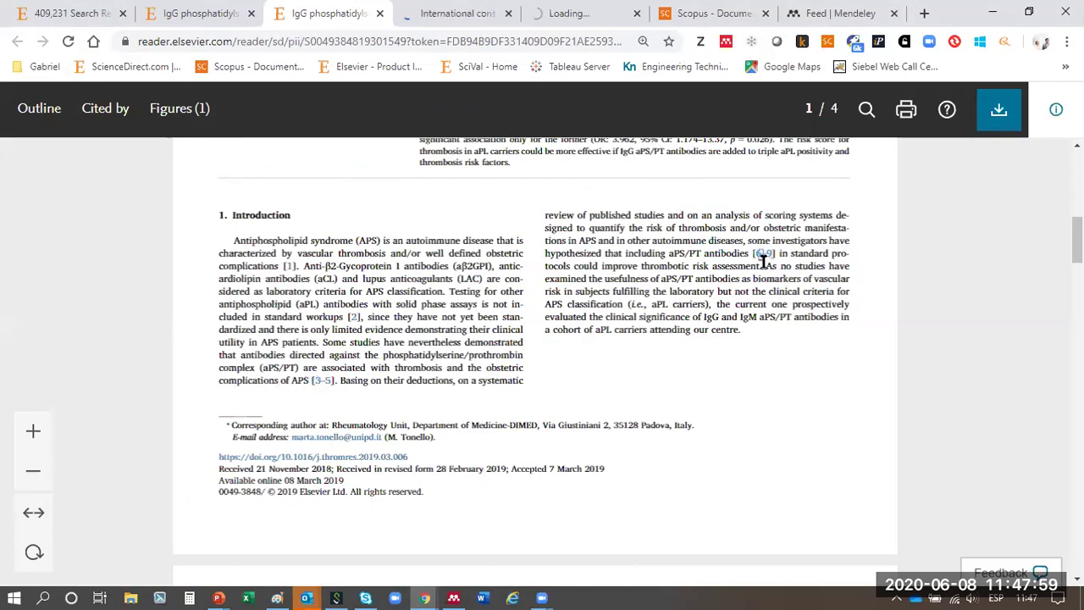
- Open the [6-9] 14th International Congress reference and reference [12] in new tabs, then close the reader tab
{"action": "left_click", "coordinate": [763, 254]}
{"action": "right_click", "coordinate": [835, 252]}
{"action": "left_click", "coordinate": [907, 257]}
{"action": "left_click", "coordinate": [600, 303]}
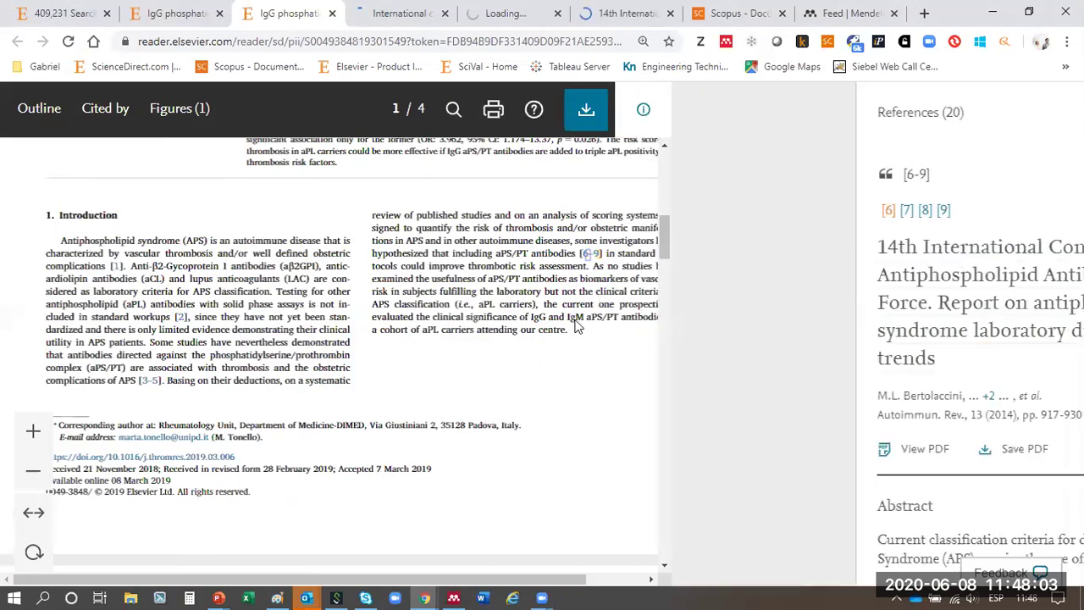
{"action": "scroll", "coordinate": [574, 326], "scroll_direction": "down", "scroll_amount": 10}
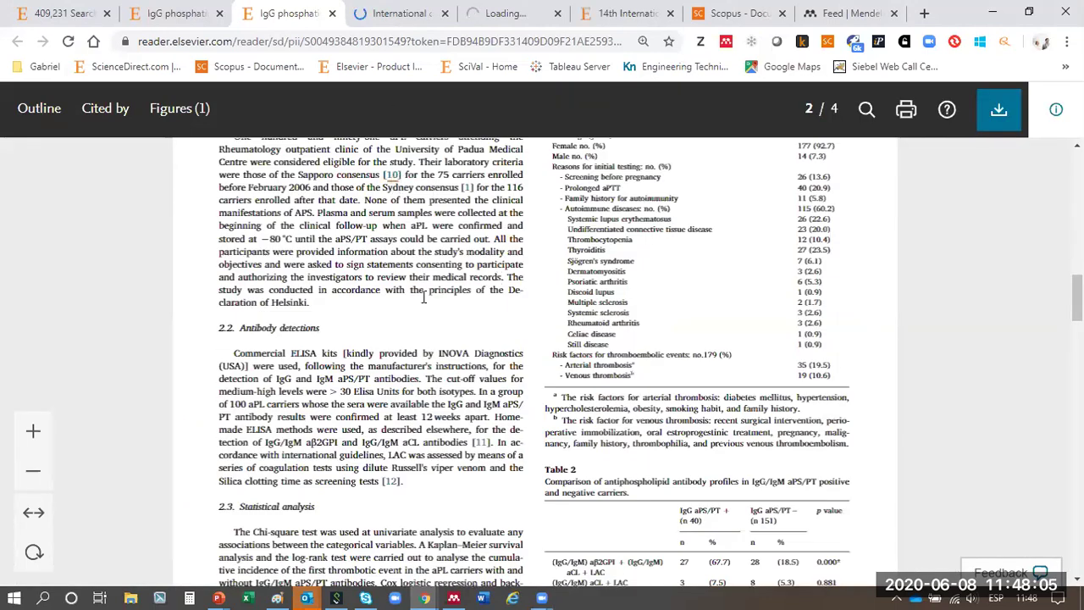
{"action": "left_click", "coordinate": [391, 174]}
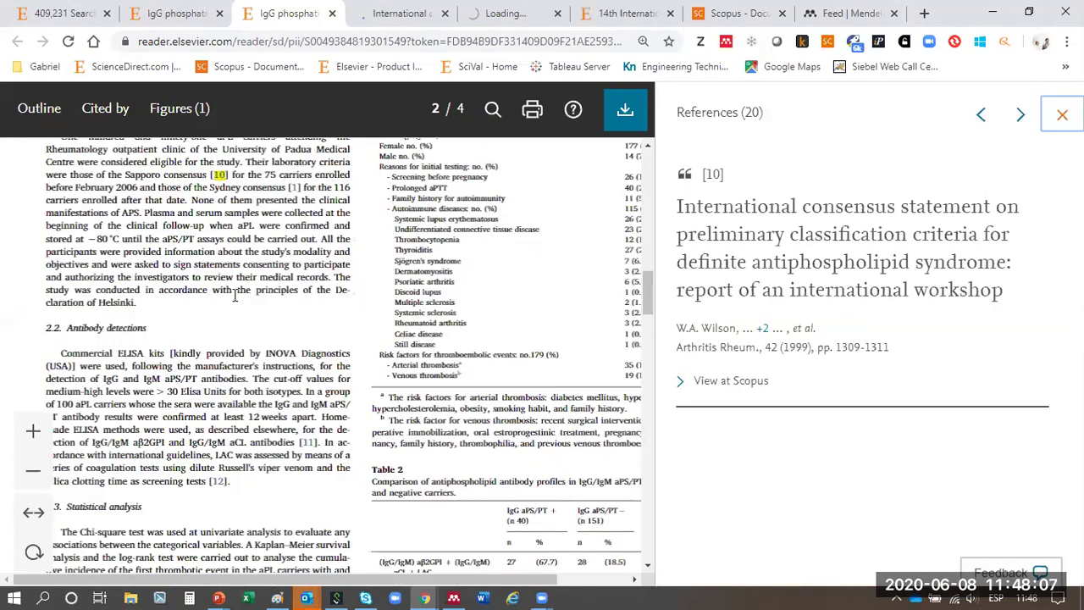
{"action": "scroll", "coordinate": [221, 331], "scroll_direction": "down", "scroll_amount": 2}
{"action": "left_click", "coordinate": [219, 324]}
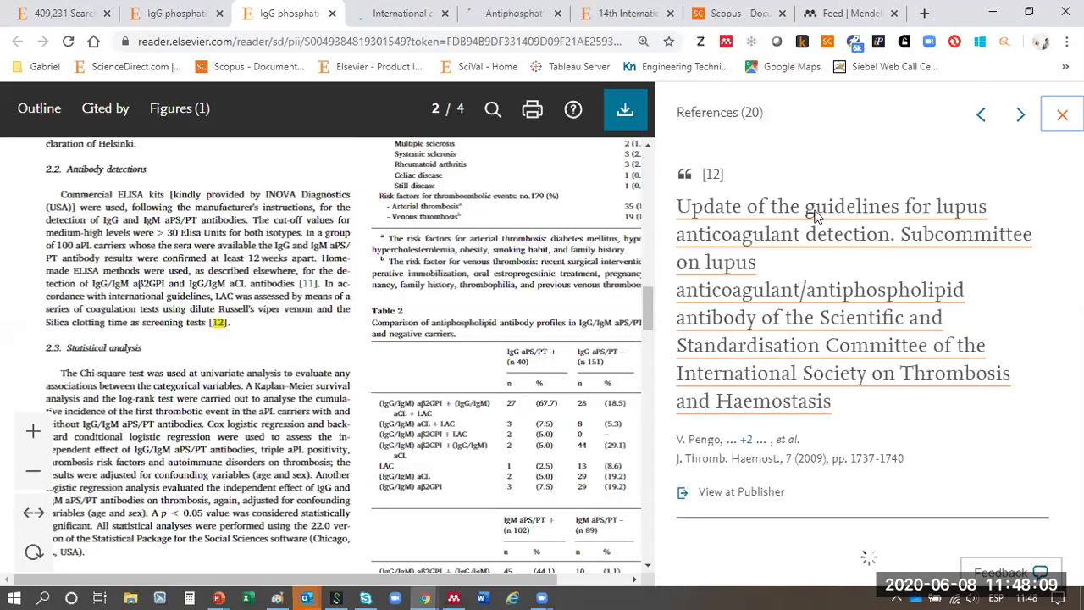
{"action": "left_click", "coordinate": [816, 216]}
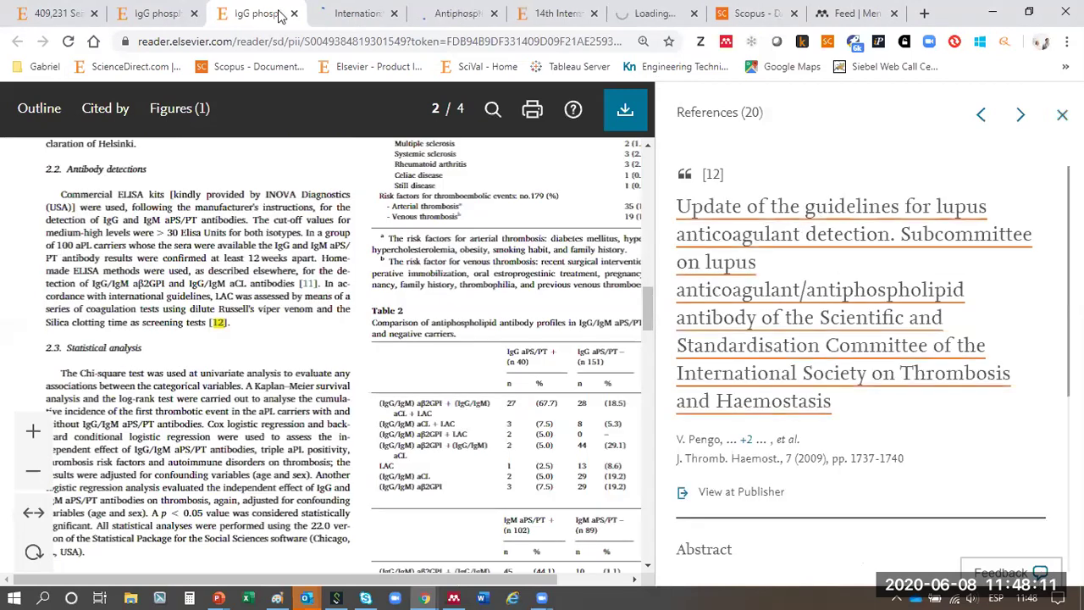
{"action": "left_click", "coordinate": [294, 14]}
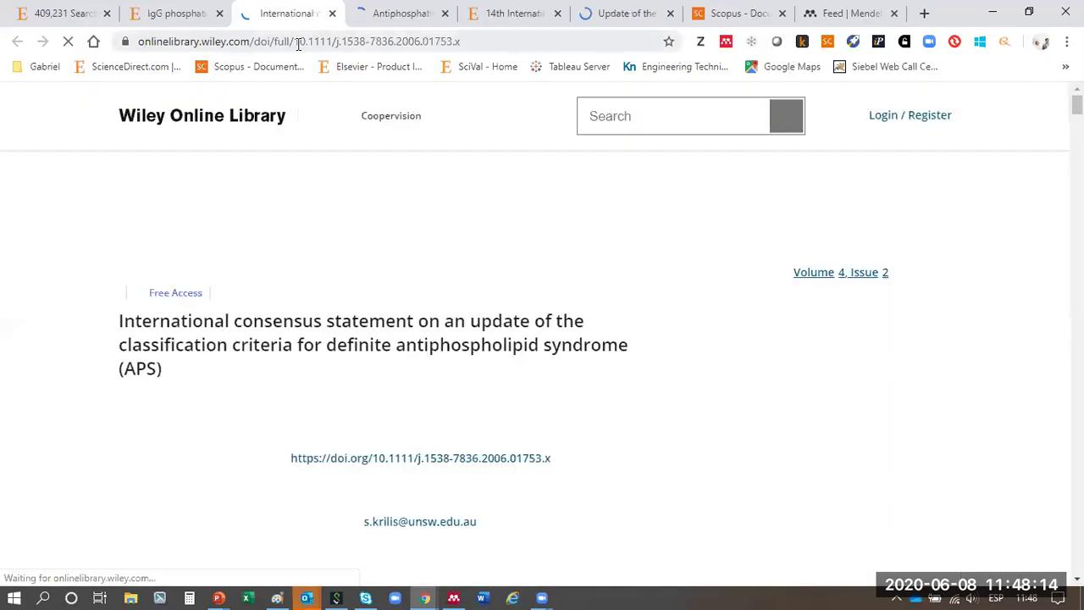
- Launch the Mendeley Web Importer on the Wiley consensus statement article page
{"action": "left_click_drag", "start_coordinate": [299, 42], "coordinate": [348, 151]}
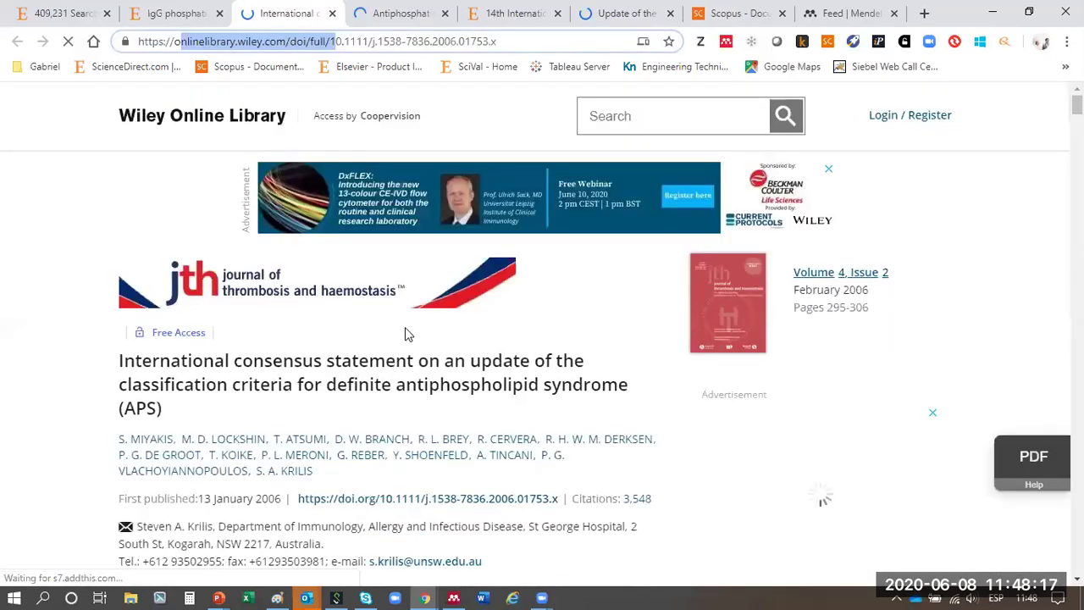
{"action": "left_click", "coordinate": [726, 47]}
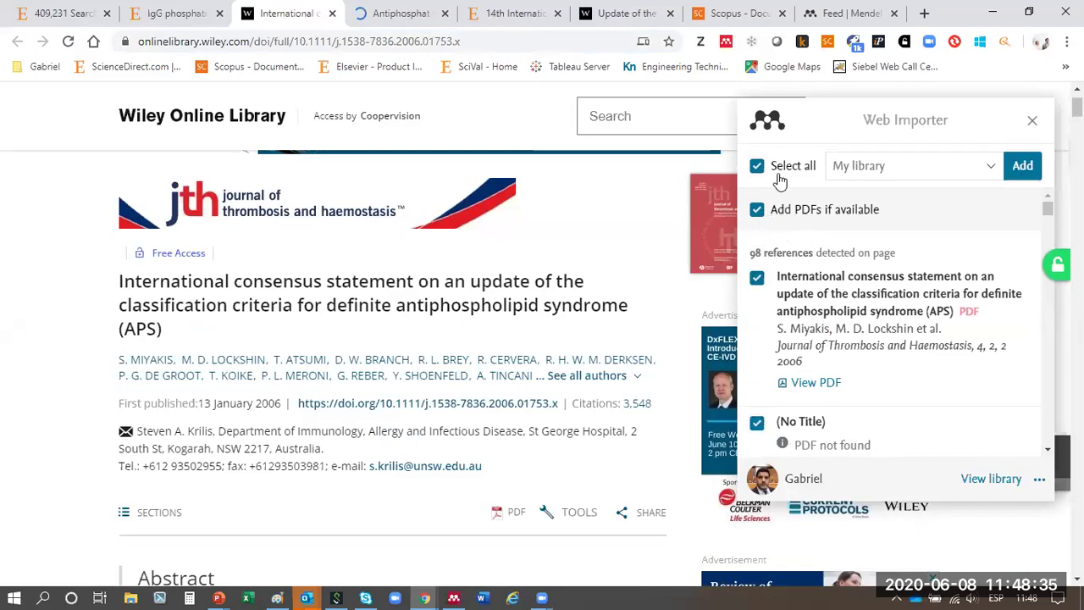
- Add the selected reference to My library, dismissing the failed PDF upload warning
{"action": "left_click", "coordinate": [757, 281]}
{"action": "scroll", "coordinate": [767, 326], "scroll_direction": "down", "scroll_amount": 2}
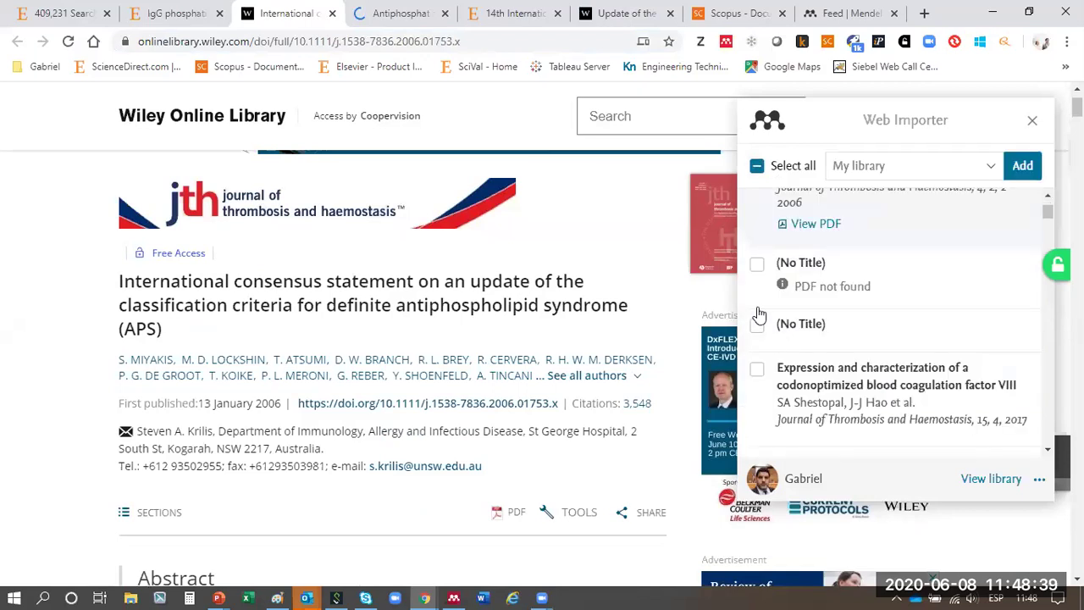
{"action": "scroll", "coordinate": [939, 305], "scroll_direction": "down", "scroll_amount": 1}
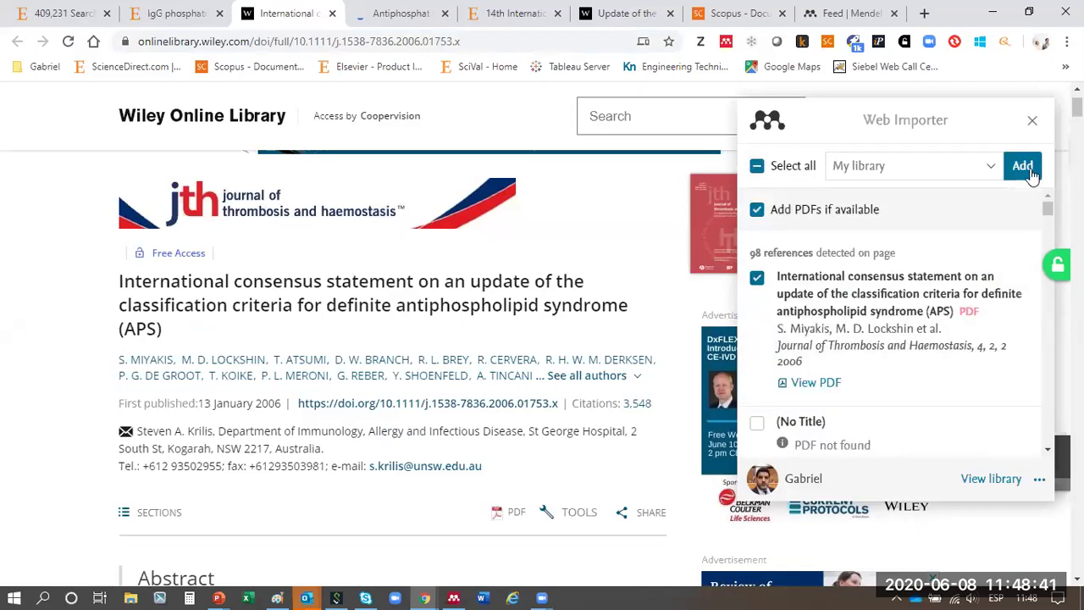
{"action": "left_click", "coordinate": [891, 169]}
{"action": "scroll", "coordinate": [802, 298], "scroll_direction": "down", "scroll_amount": 5}
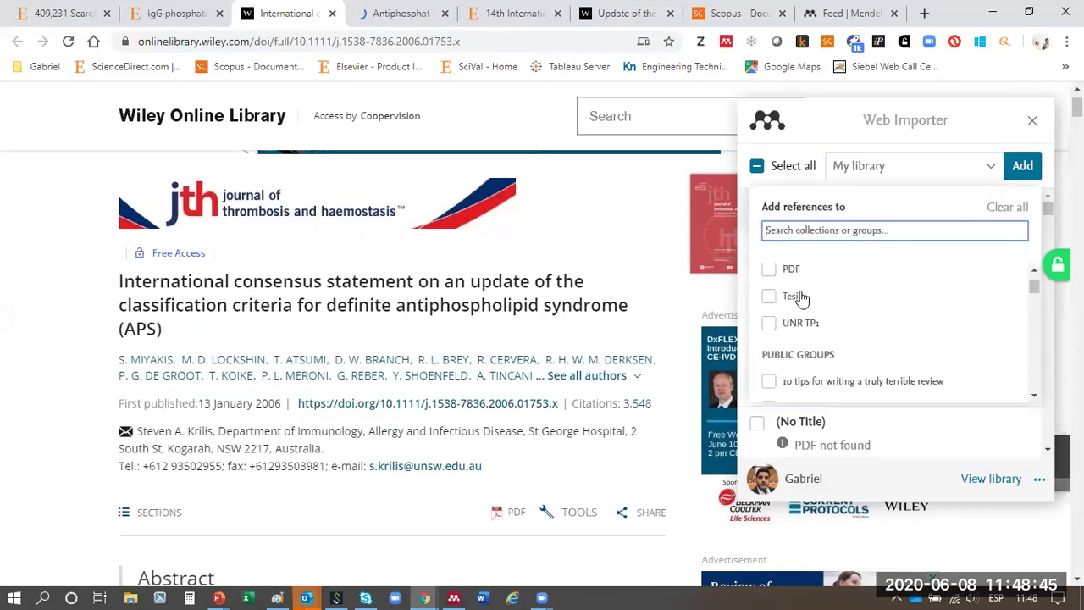
{"action": "scroll", "coordinate": [802, 292], "scroll_direction": "up", "scroll_amount": 6}
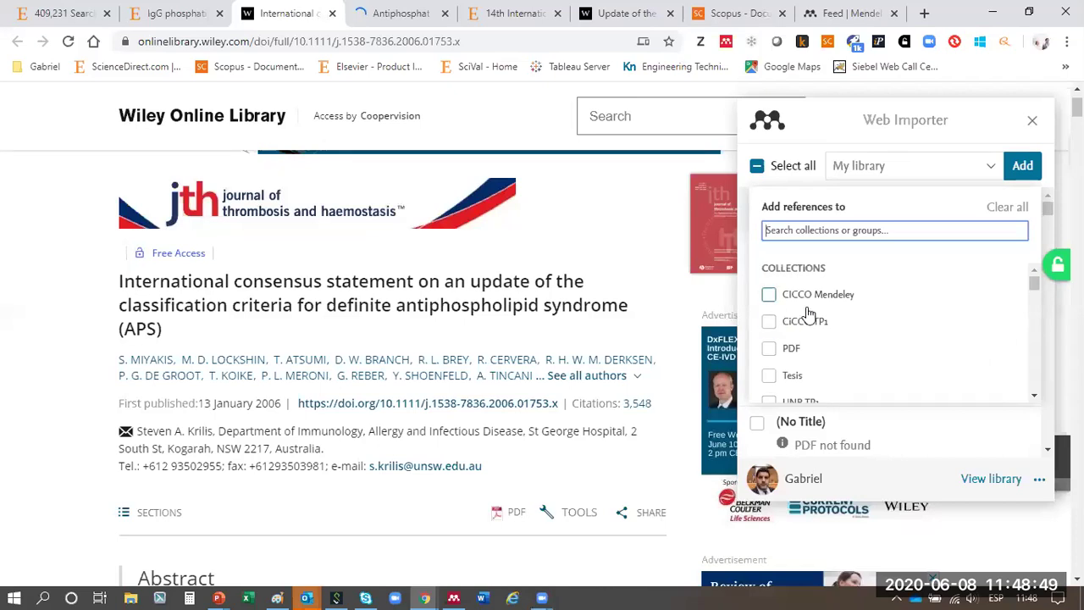
{"action": "scroll", "coordinate": [801, 347], "scroll_direction": "down", "scroll_amount": 2}
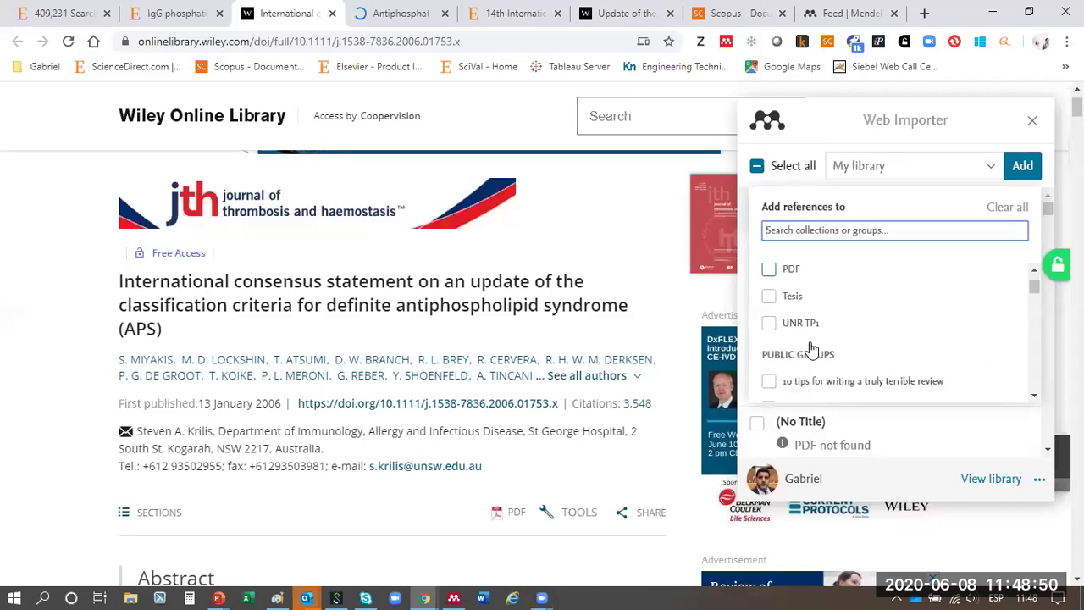
{"action": "left_click", "coordinate": [870, 170]}
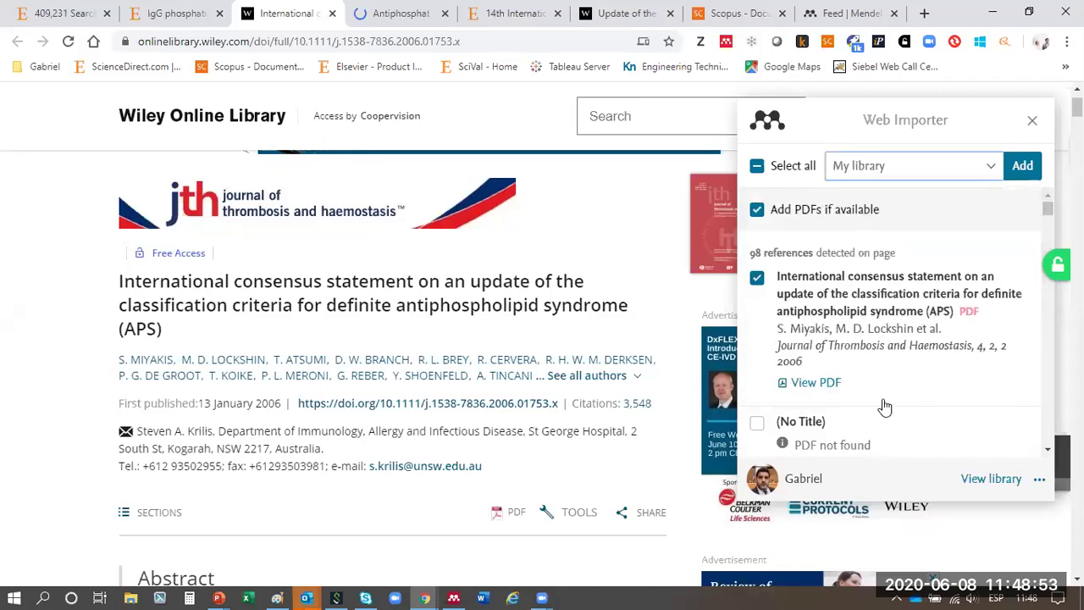
{"action": "left_click", "coordinate": [1023, 168]}
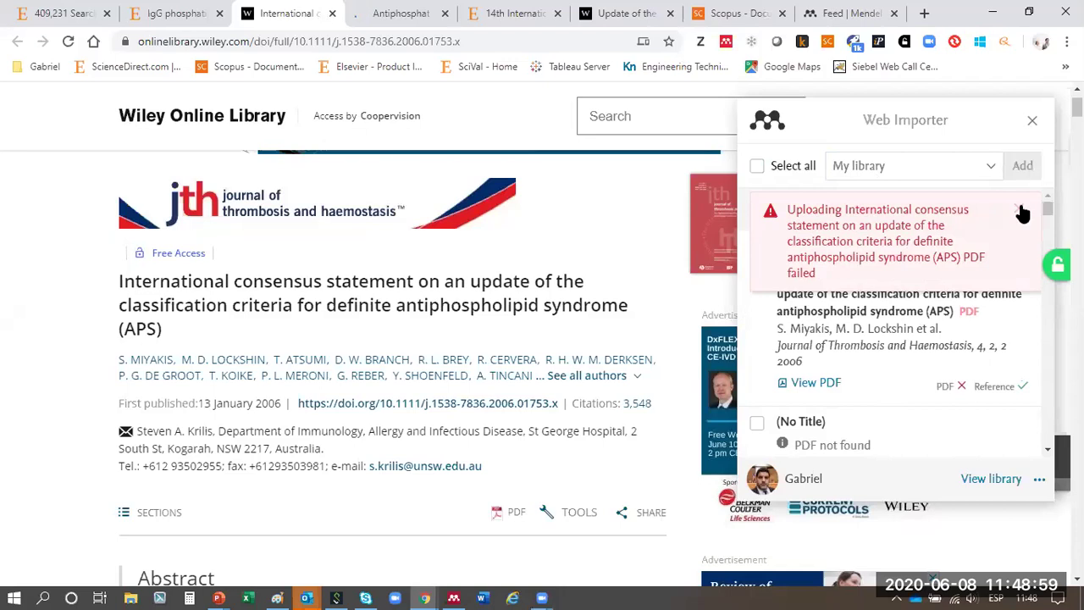
{"action": "left_click", "coordinate": [1021, 211]}
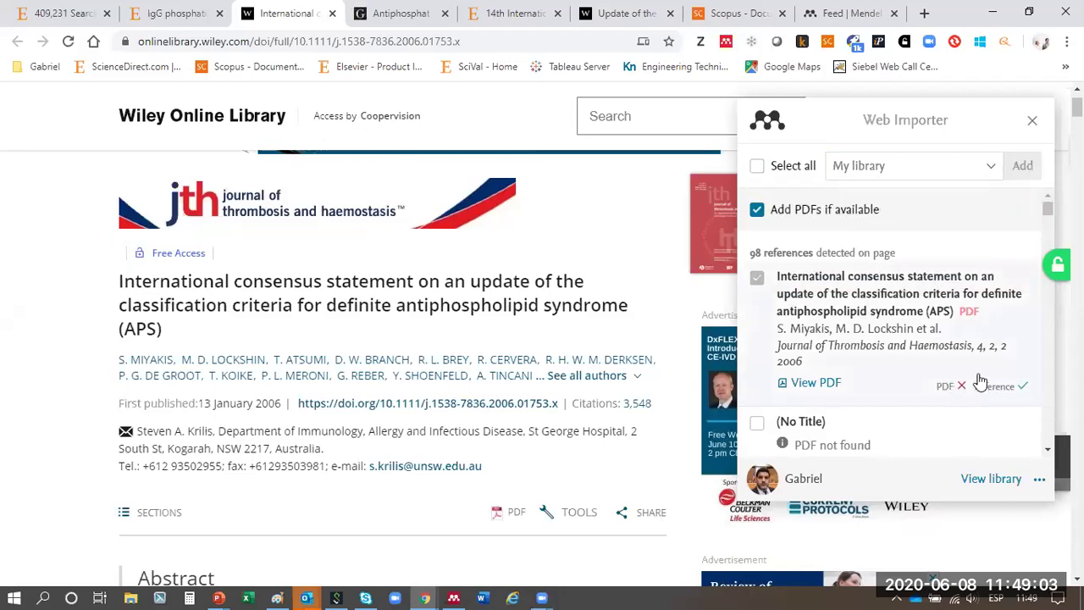
- Check the imports in the Mendeley library, then close the library and Wiley tabs
{"action": "scroll", "coordinate": [980, 383], "scroll_direction": "down", "scroll_amount": 5}
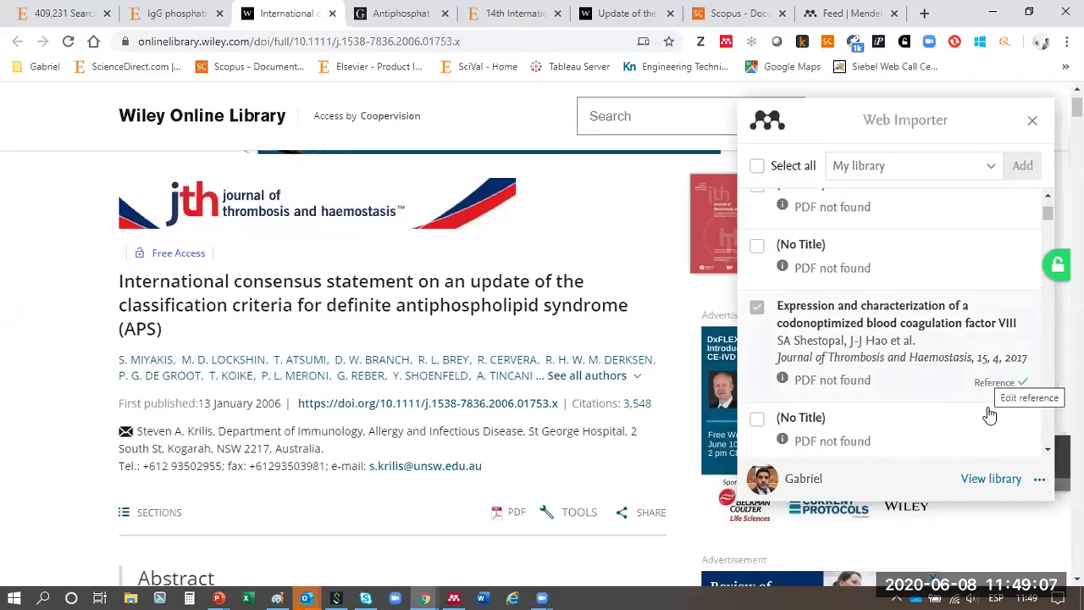
{"action": "left_click", "coordinate": [991, 479]}
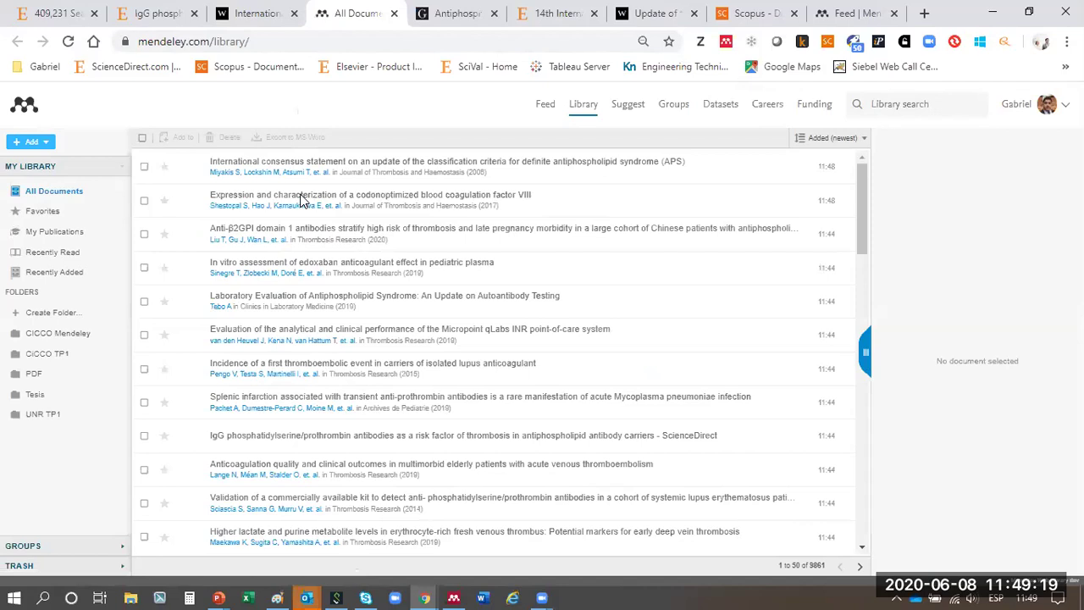
{"action": "left_click", "coordinate": [295, 14]}
{"action": "left_click", "coordinate": [295, 14]}
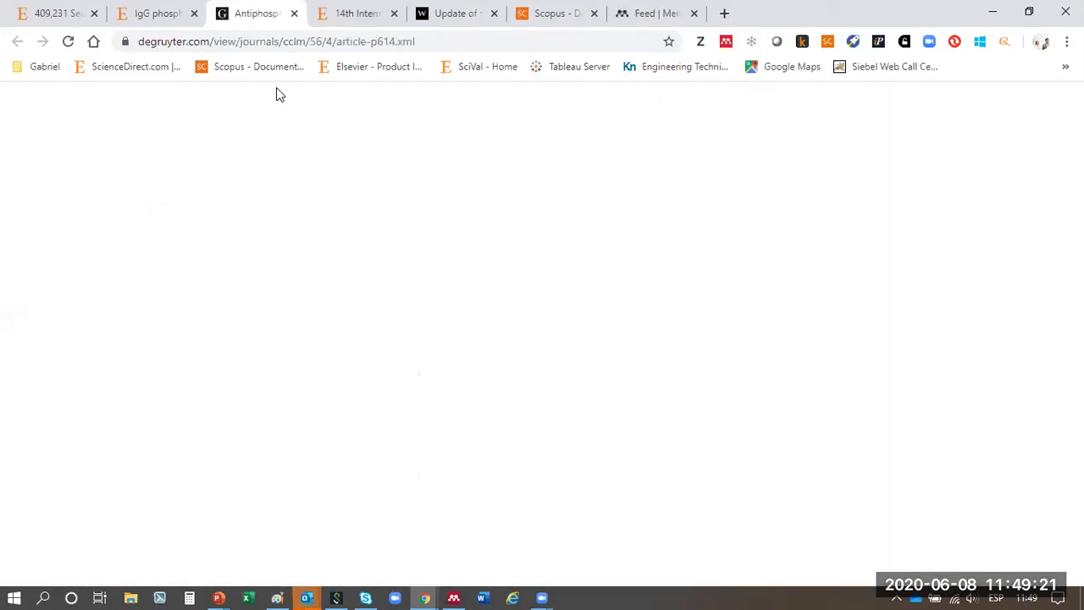
- In the Web Importer for the De Gruyter article, mark only the Web Page entry
{"action": "left_click", "coordinate": [726, 43]}
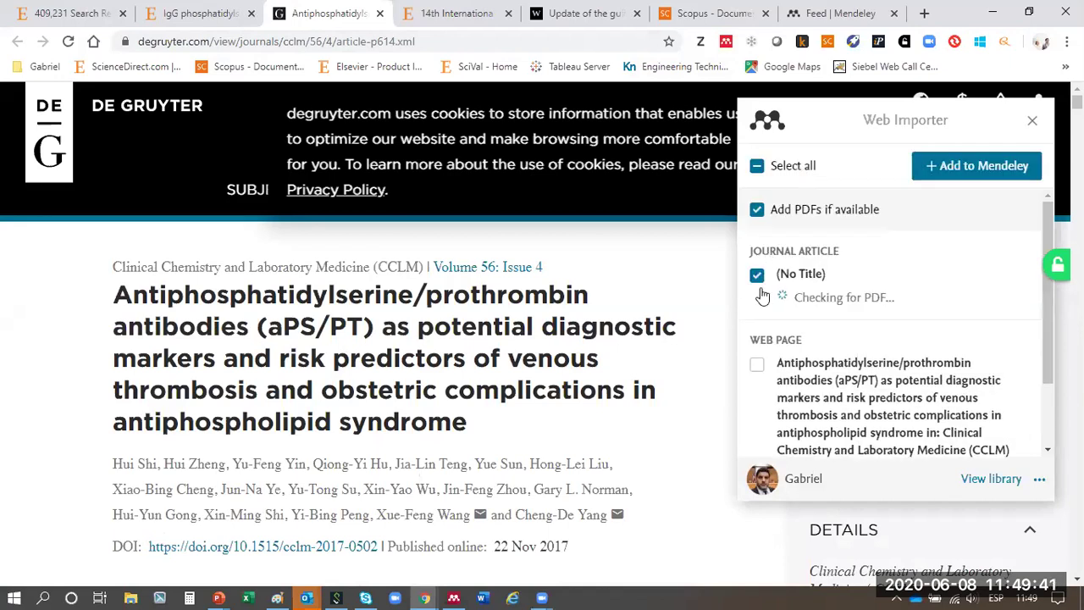
{"action": "left_click", "coordinate": [756, 169]}
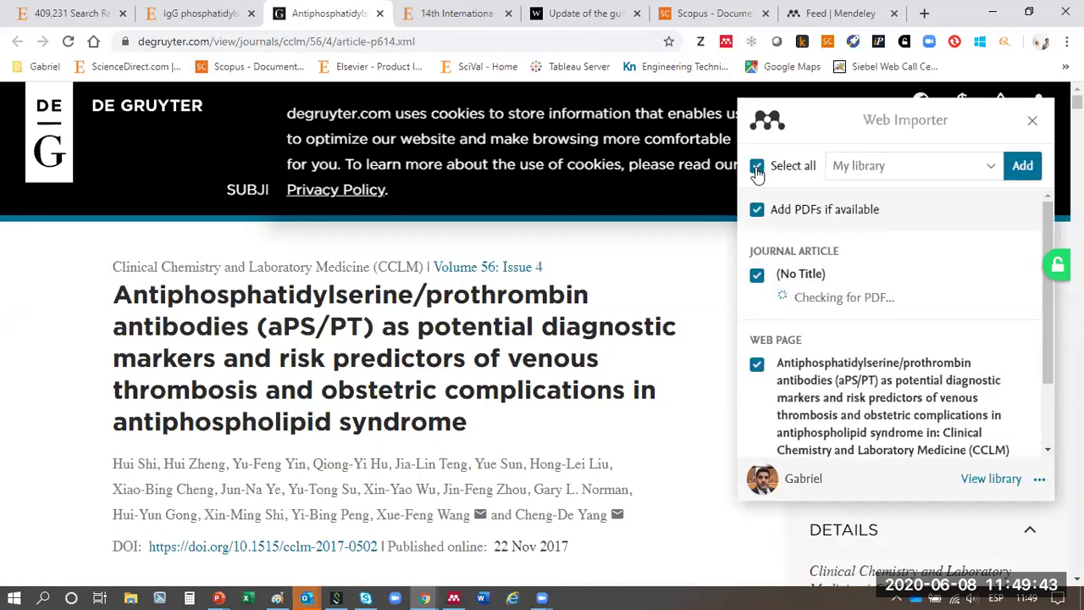
{"action": "left_click", "coordinate": [756, 170]}
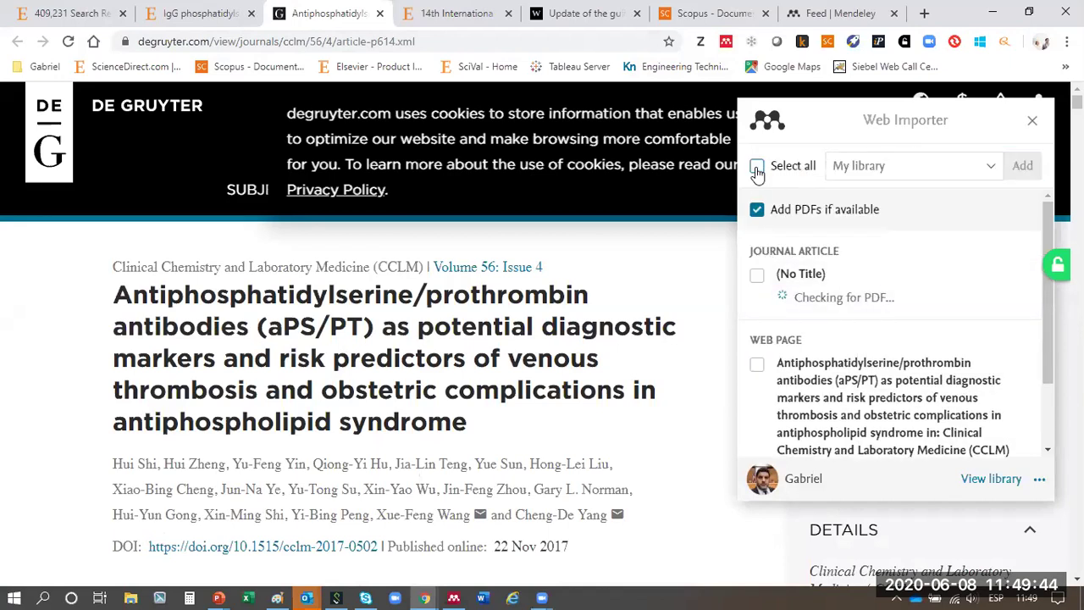
{"action": "left_click", "coordinate": [756, 363]}
{"action": "scroll", "coordinate": [886, 342], "scroll_direction": "down", "scroll_amount": 1}
{"action": "scroll", "coordinate": [886, 342], "scroll_direction": "down", "scroll_amount": 1}
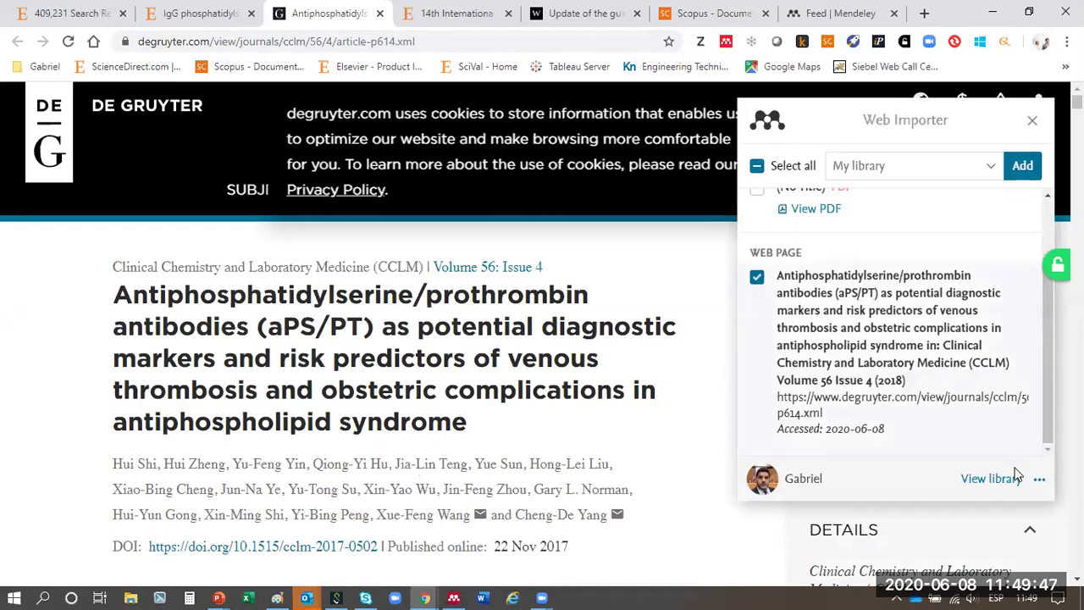
- Add the marked web page to My library and open the library to confirm
{"action": "left_click", "coordinate": [991, 479]}
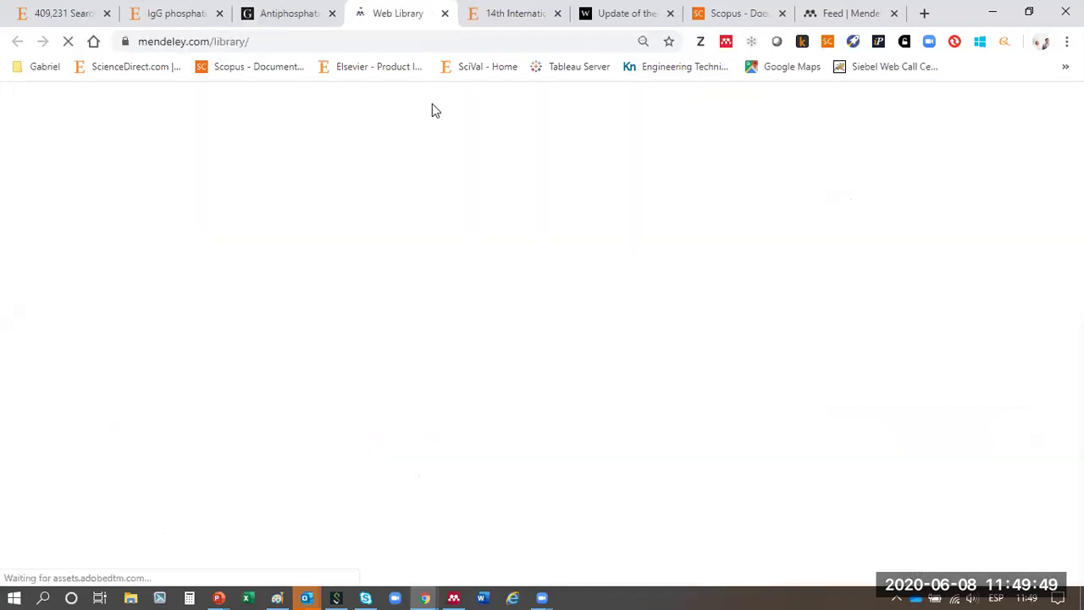
{"action": "key", "text": "ctrl+w"}
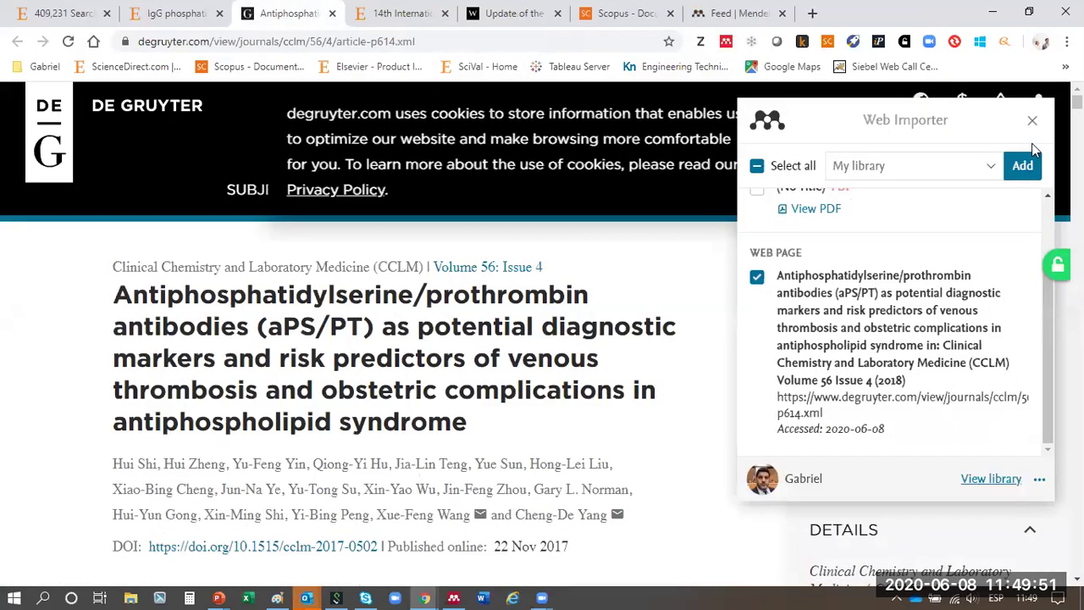
{"action": "left_click", "coordinate": [1022, 167]}
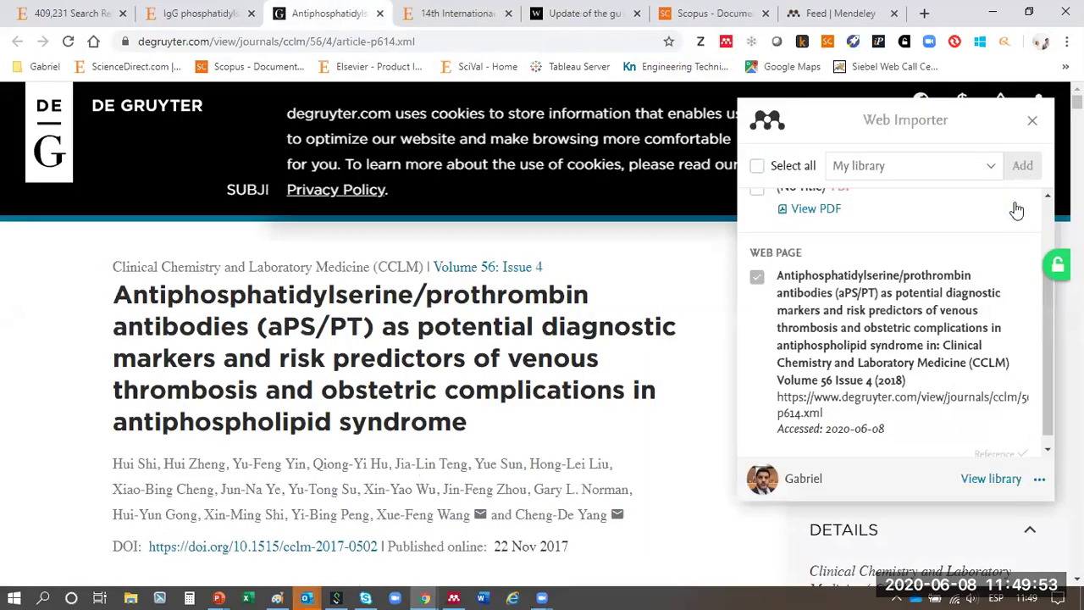
{"action": "scroll", "coordinate": [1012, 233], "scroll_direction": "down", "scroll_amount": 3}
{"action": "scroll", "coordinate": [991, 314], "scroll_direction": "down", "scroll_amount": 1}
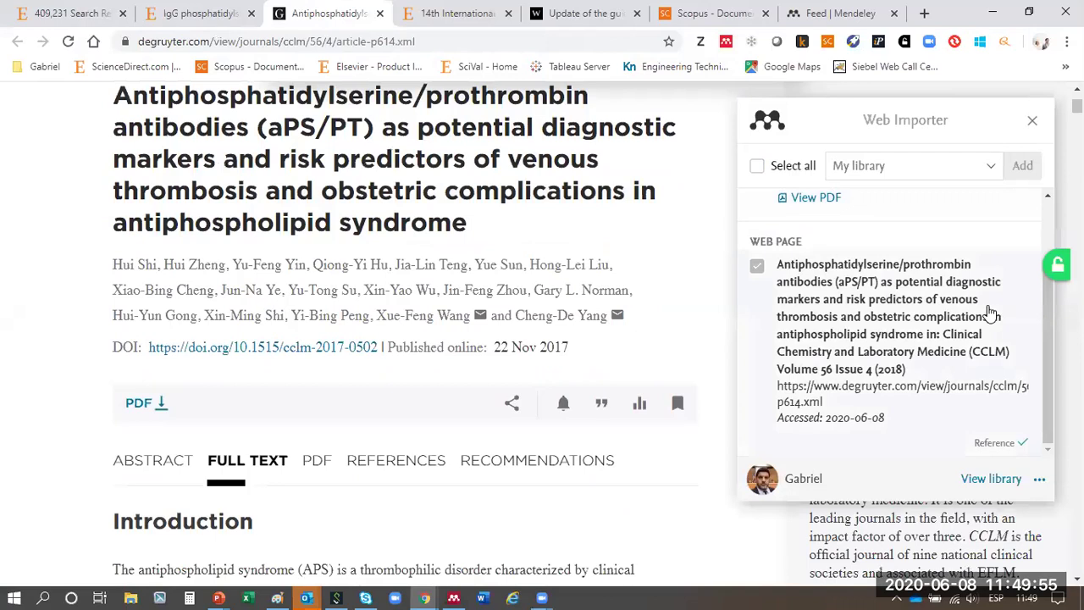
{"action": "scroll", "coordinate": [991, 313], "scroll_direction": "up", "scroll_amount": 2}
{"action": "scroll", "coordinate": [722, 349], "scroll_direction": "up", "scroll_amount": 2}
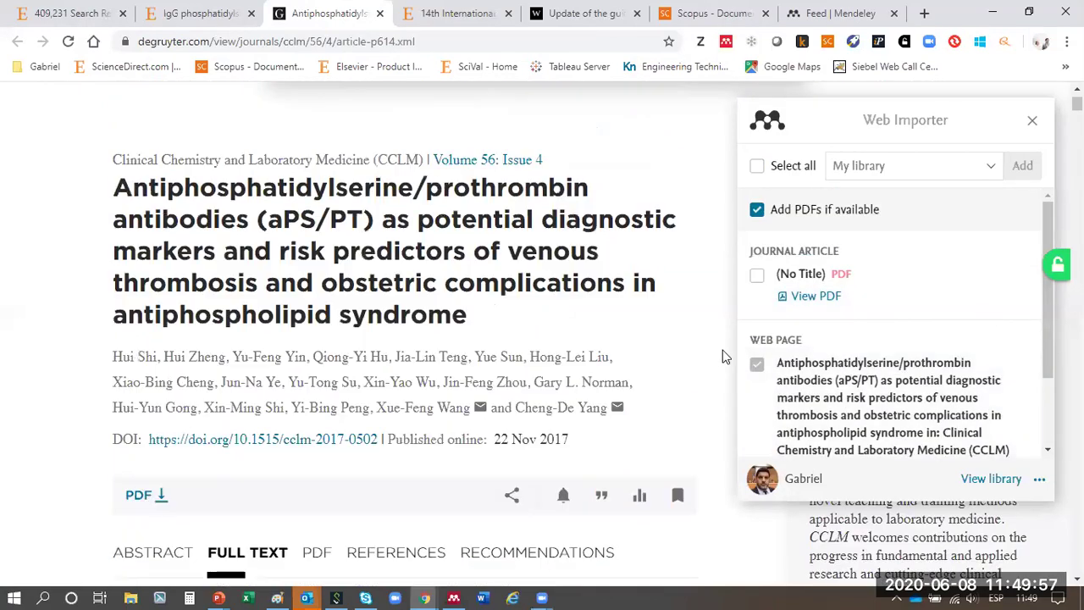
{"action": "scroll", "coordinate": [907, 314], "scroll_direction": "down", "scroll_amount": 2}
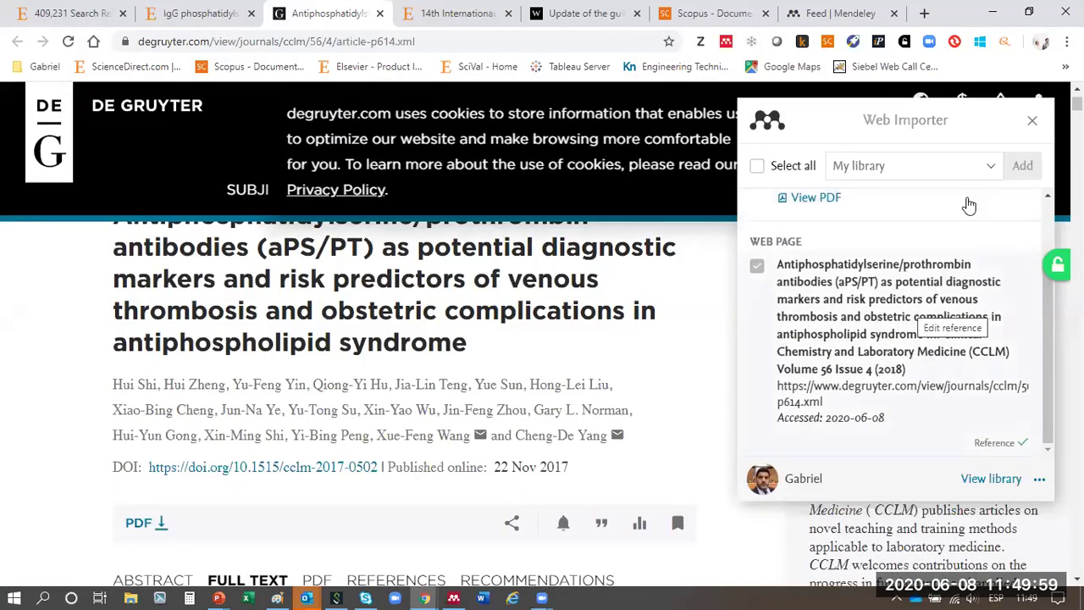
{"action": "left_click", "coordinate": [991, 479]}
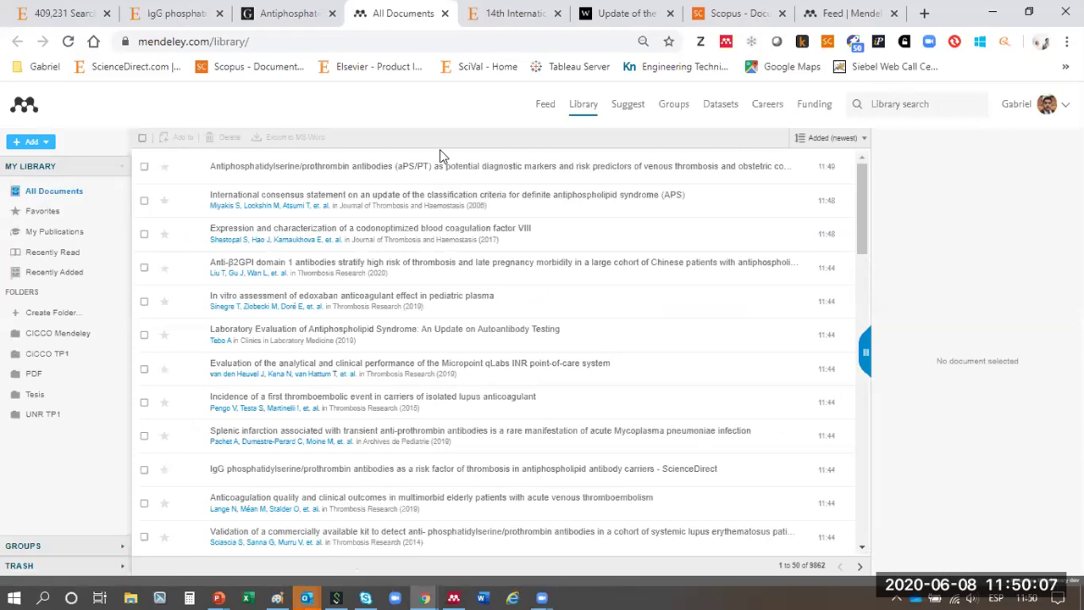
- Close the library, De Gruyter, 14th International Congress, Wiley and IgG article tabs
{"action": "left_click", "coordinate": [444, 13]}
{"action": "left_click", "coordinate": [332, 13]}
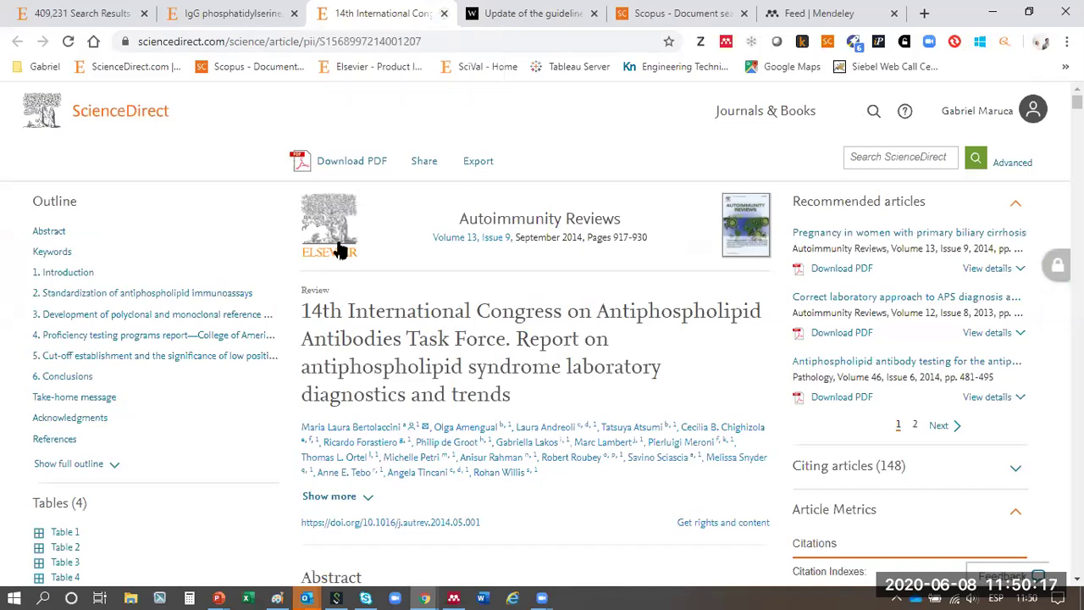
{"action": "left_click", "coordinate": [445, 15]}
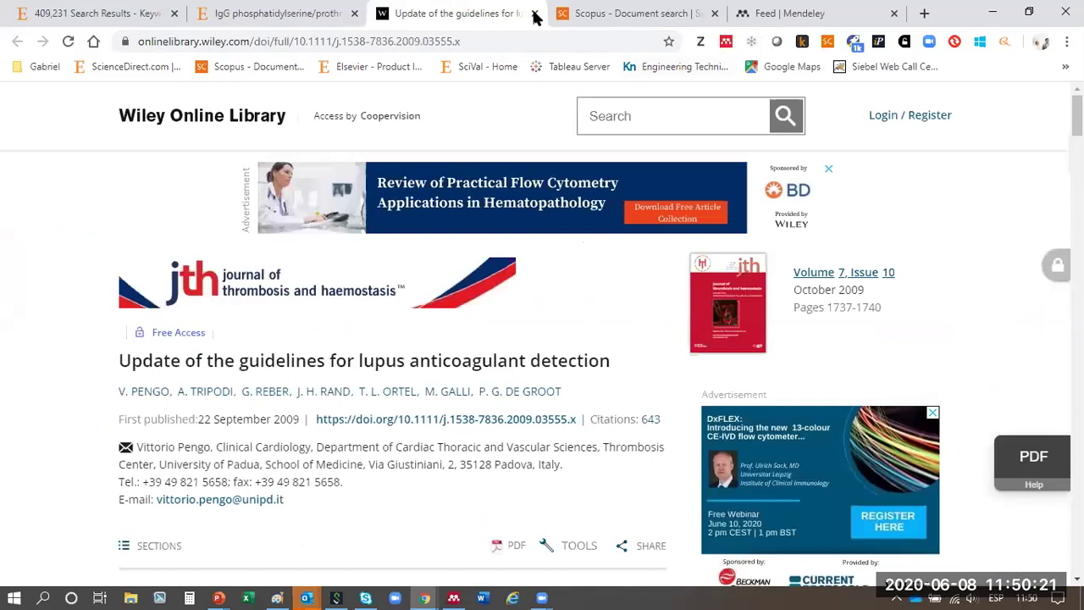
{"action": "left_click", "coordinate": [534, 14]}
{"action": "left_click", "coordinate": [354, 14]}
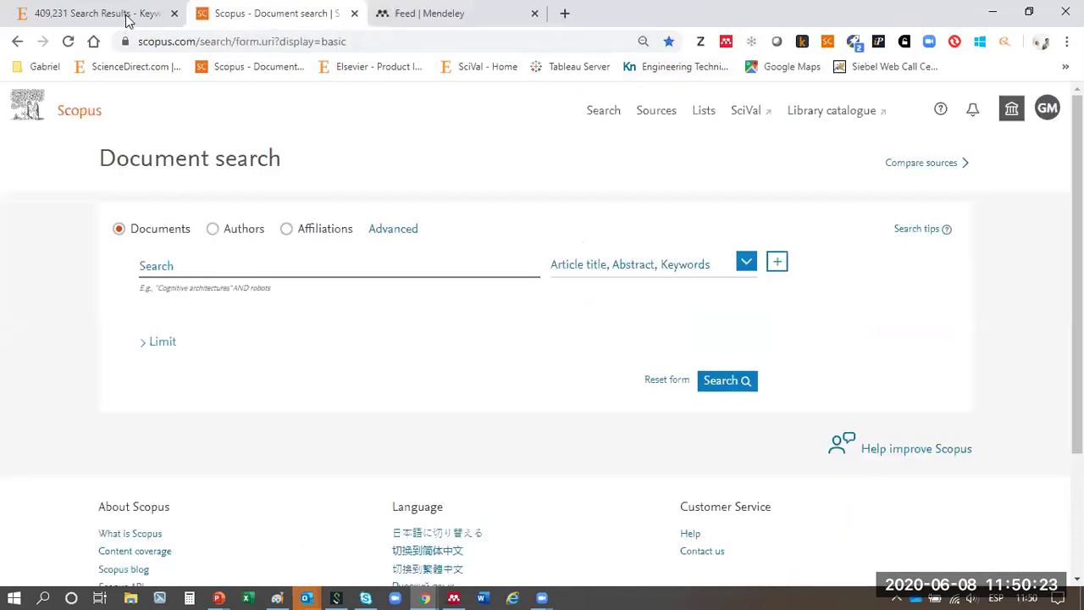
- Search ScienceDirect for 'anticuerpos IGg' and open the Concordancia entre ELISA e IFI article in a new tab
{"action": "left_click", "coordinate": [127, 14]}
{"action": "left_click", "coordinate": [350, 180]}
{"action": "key", "text": "BackSpace"}
{"action": "key", "text": "BackSpace"}
{"action": "key", "text": "BackSpace"}
{"action": "key", "text": "BackSpace"}
{"action": "key", "text": "BackSpace"}
{"action": "key", "text": "BackSpace"}
{"action": "type", "text": "cuerpos IGg"}
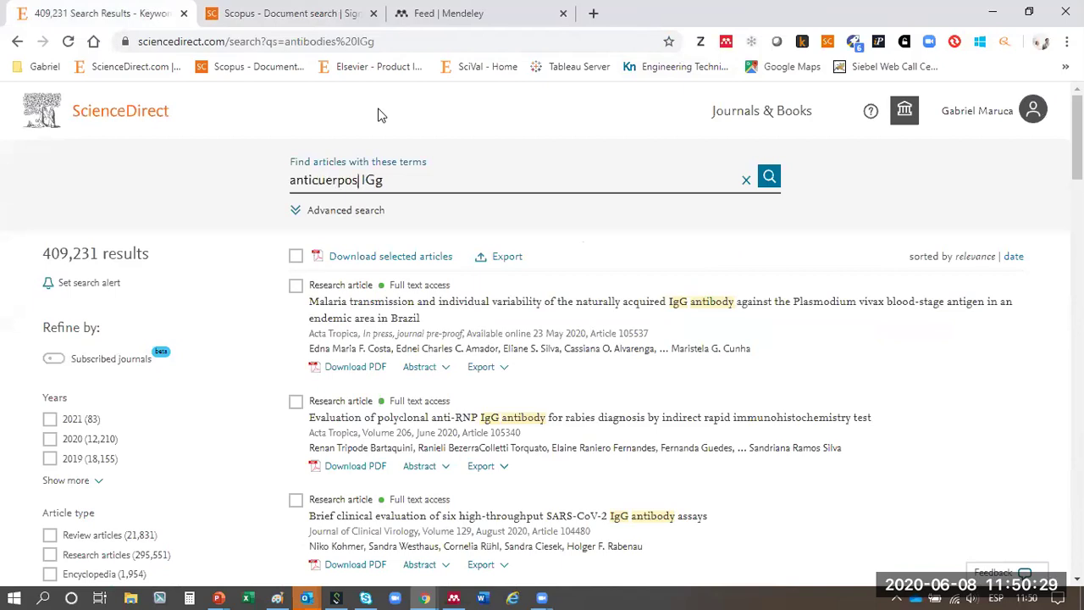
{"action": "key", "text": "Return"}
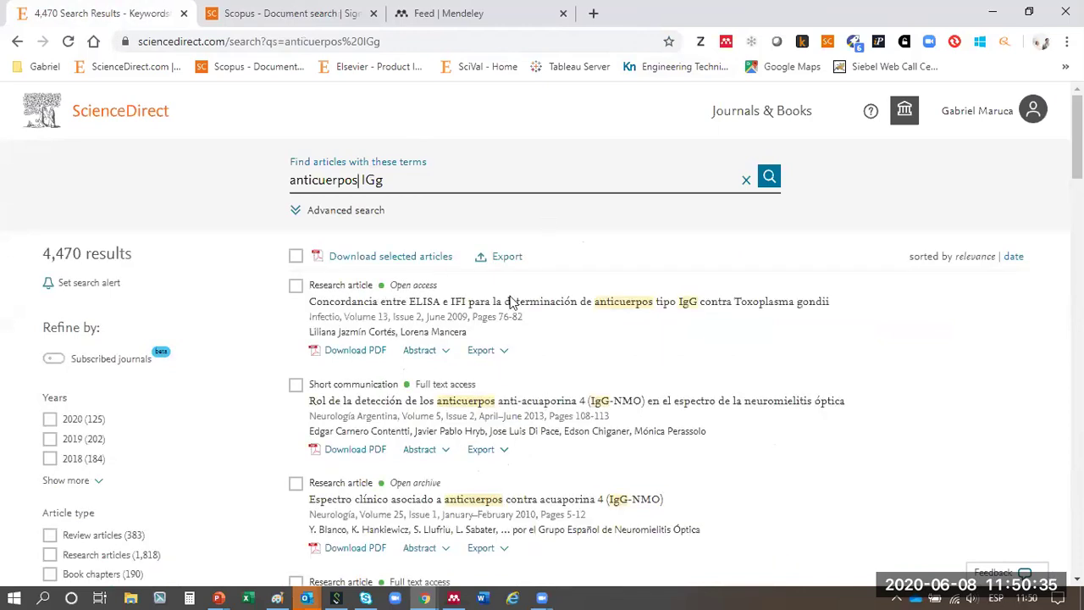
{"action": "middle_click", "coordinate": [537, 304]}
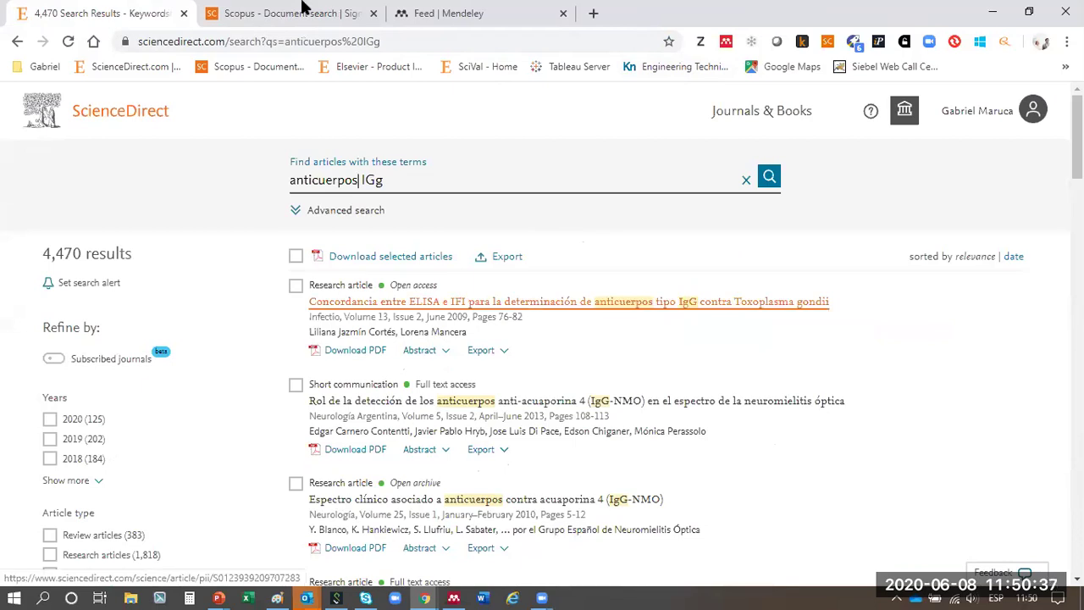
{"action": "left_click", "coordinate": [303, 7]}
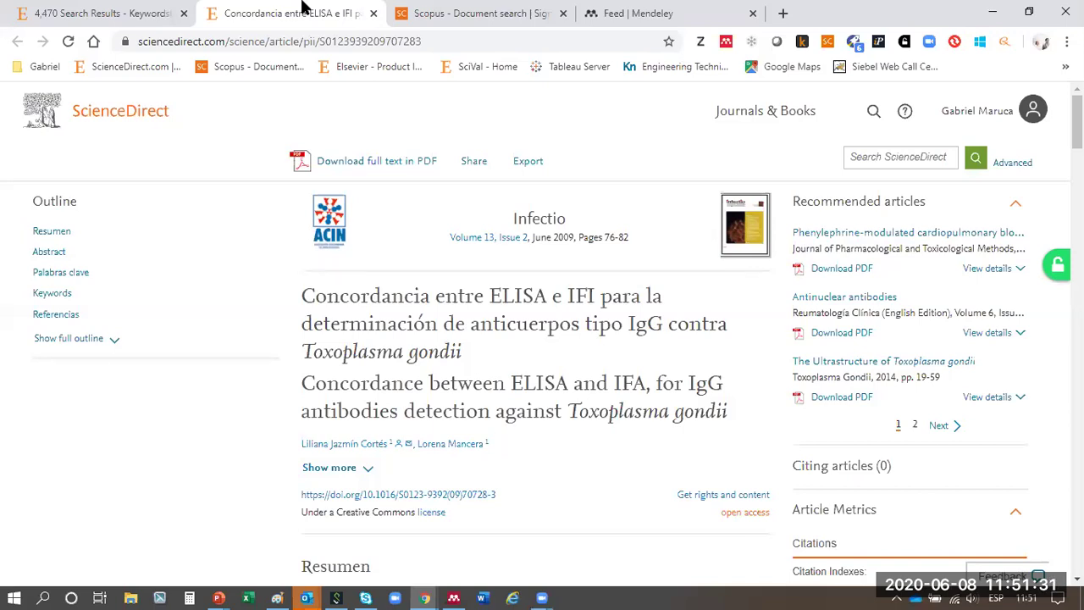
{"action": "left_click", "coordinate": [134, 17]}
{"action": "left_click_drag", "start_coordinate": [138, 256], "coordinate": [34, 260]}
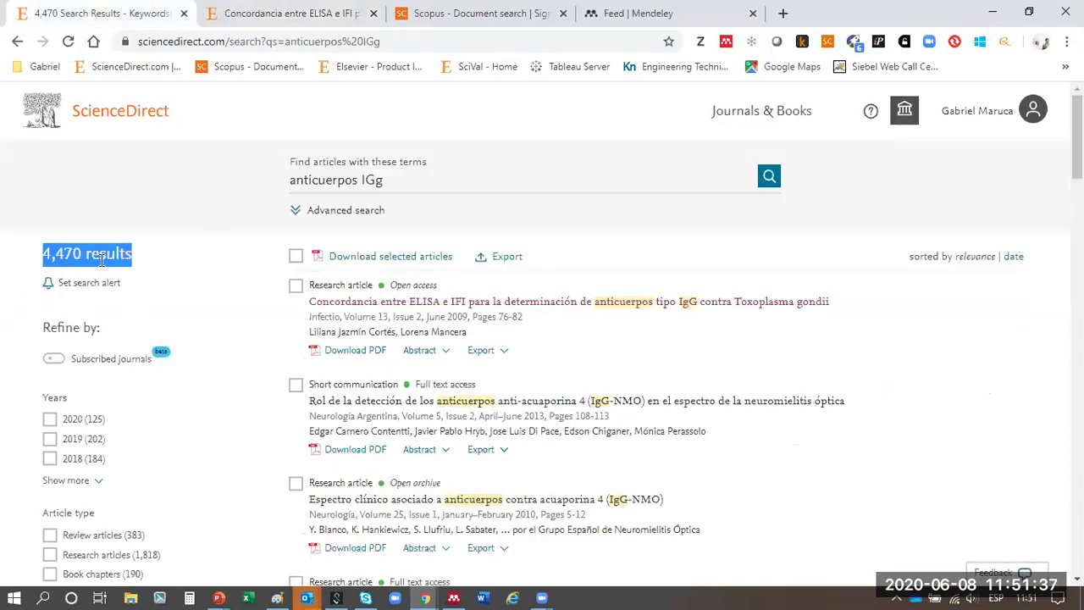
{"action": "left_click", "coordinate": [283, 18]}
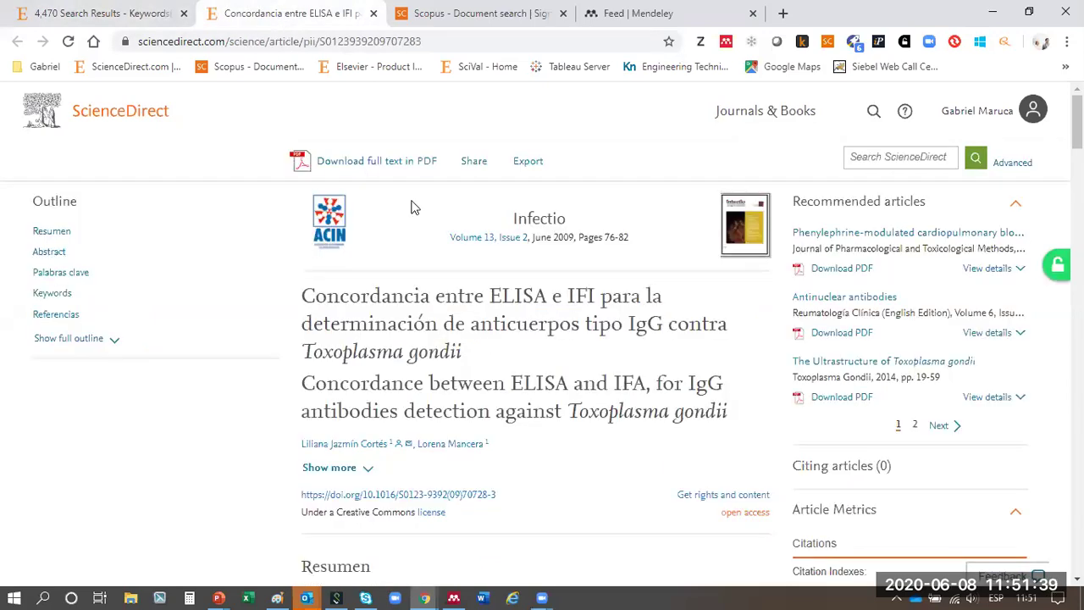
{"action": "left_click_drag", "start_coordinate": [305, 292], "coordinate": [717, 417]}
{"action": "scroll", "coordinate": [645, 399], "scroll_direction": "down", "scroll_amount": 4}
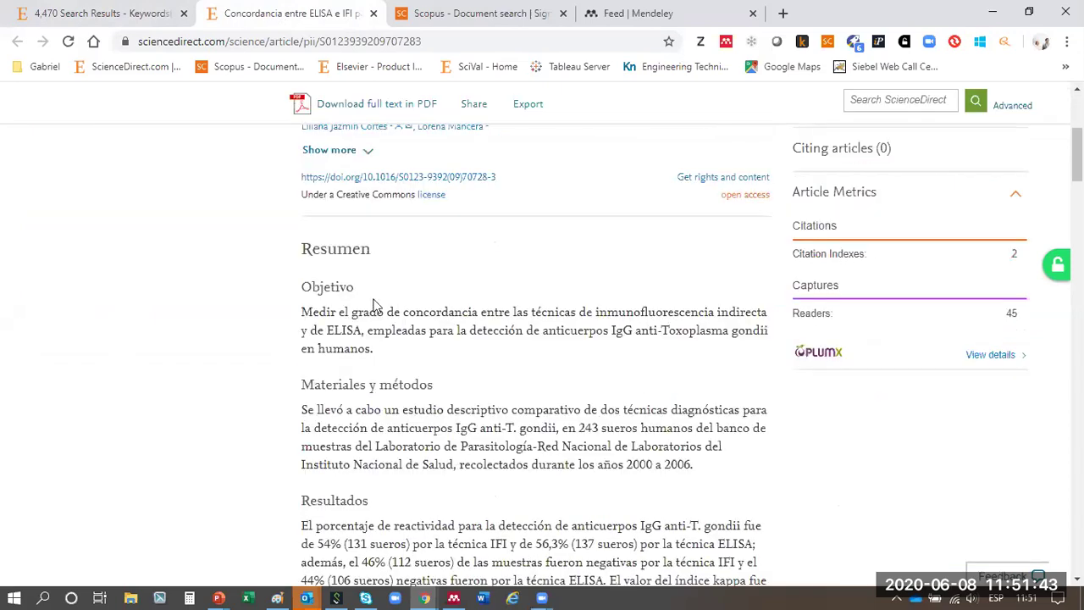
{"action": "left_click_drag", "start_coordinate": [301, 248], "coordinate": [525, 470]}
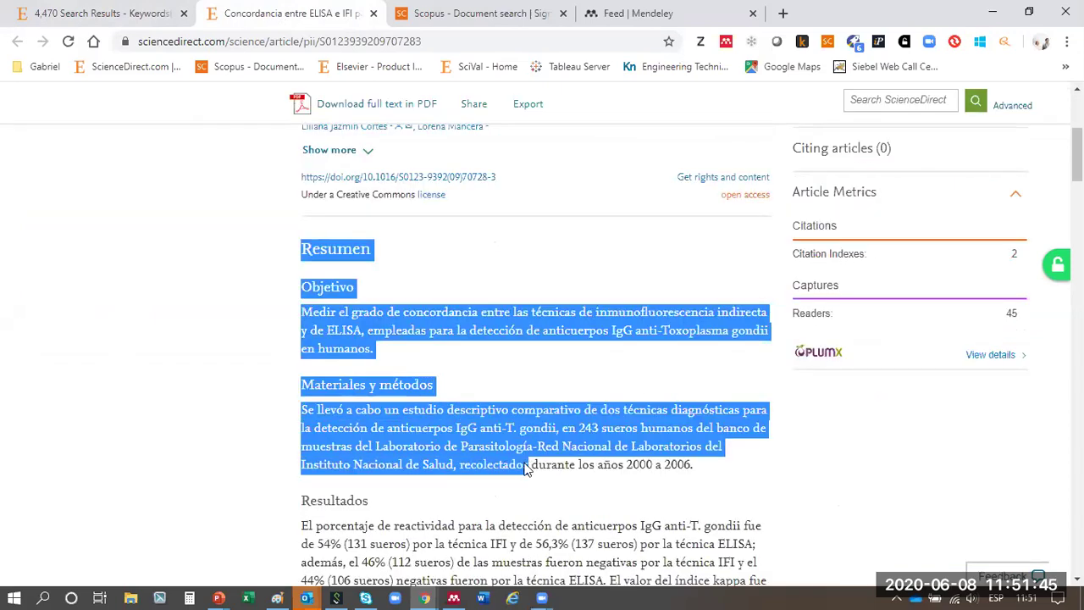
{"action": "scroll", "coordinate": [525, 470], "scroll_direction": "down", "scroll_amount": 7}
{"action": "left_click_drag", "start_coordinate": [313, 212], "coordinate": [459, 336]}
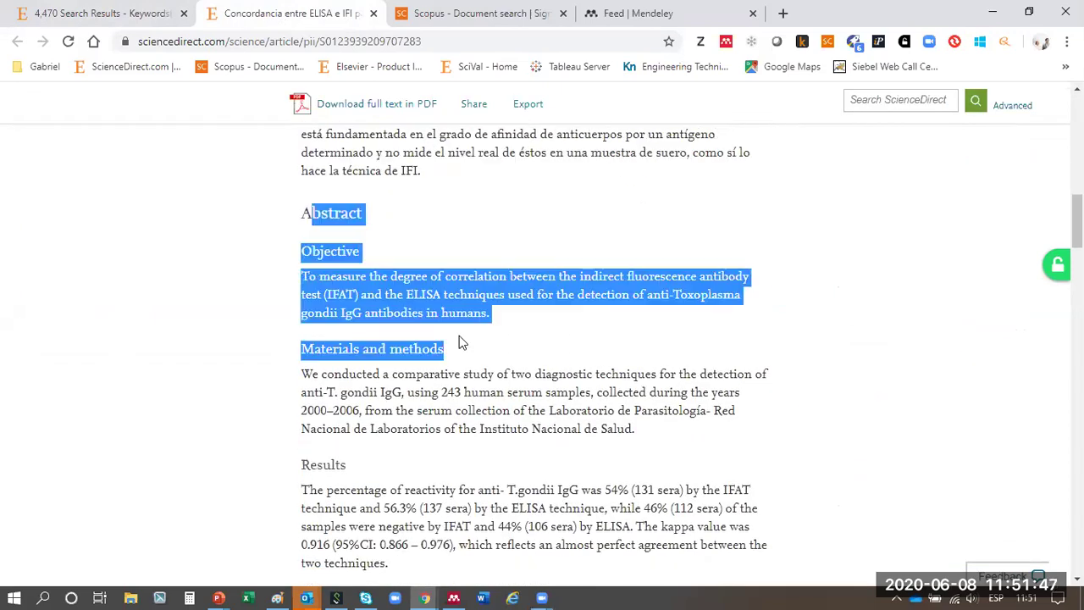
{"action": "scroll", "coordinate": [461, 356], "scroll_direction": "down", "scroll_amount": 6}
{"action": "left_click_drag", "start_coordinate": [307, 326], "coordinate": [723, 496]}
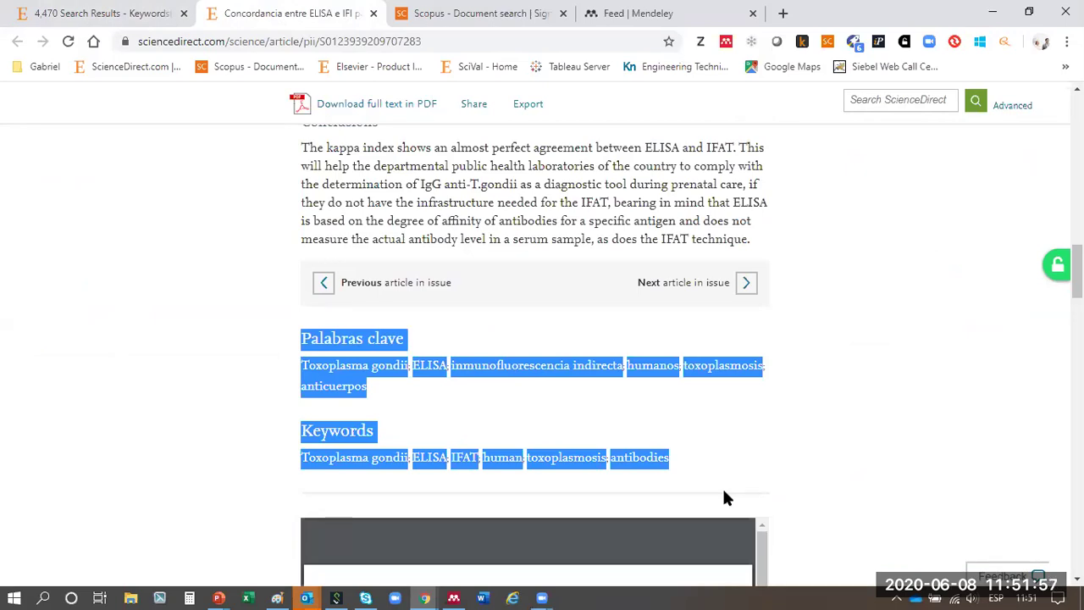
{"action": "scroll", "coordinate": [603, 359], "scroll_direction": "down", "scroll_amount": 5}
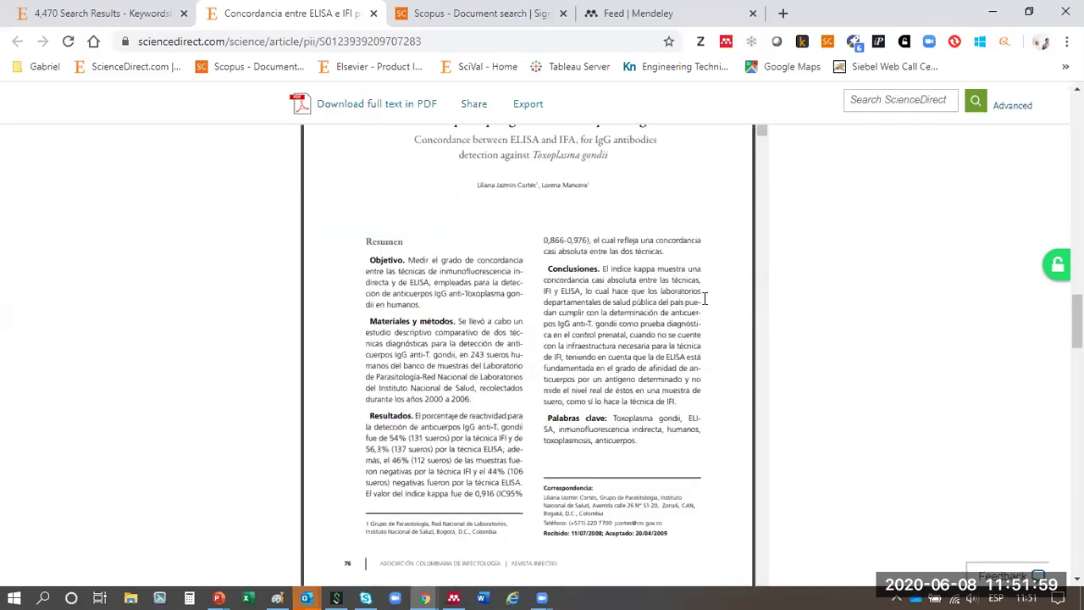
{"action": "scroll", "coordinate": [577, 288], "scroll_direction": "down", "scroll_amount": 10}
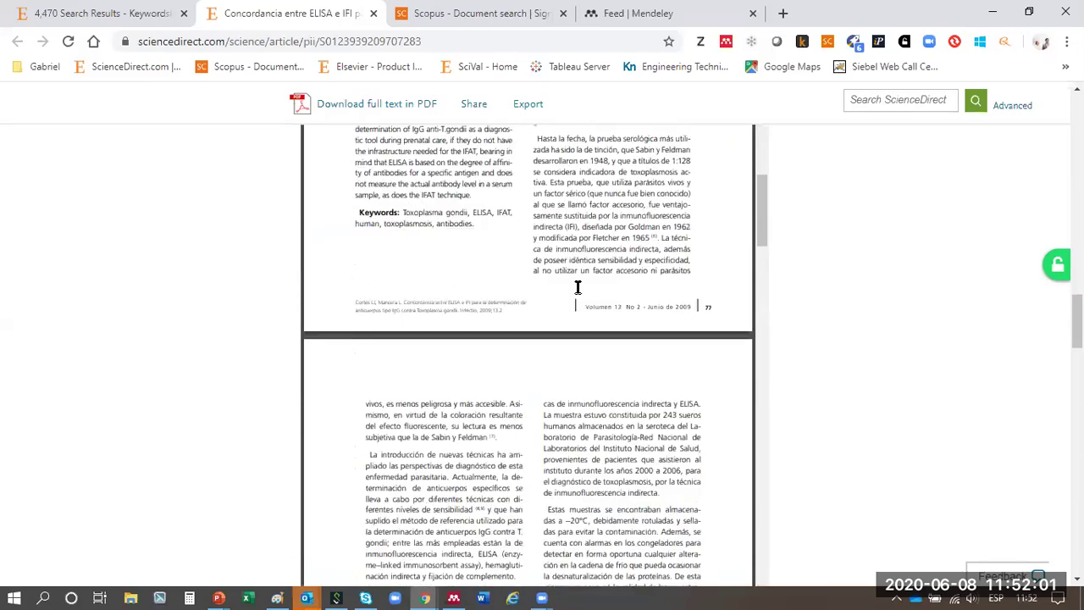
{"action": "scroll", "coordinate": [914, 313], "scroll_direction": "up", "scroll_amount": 15}
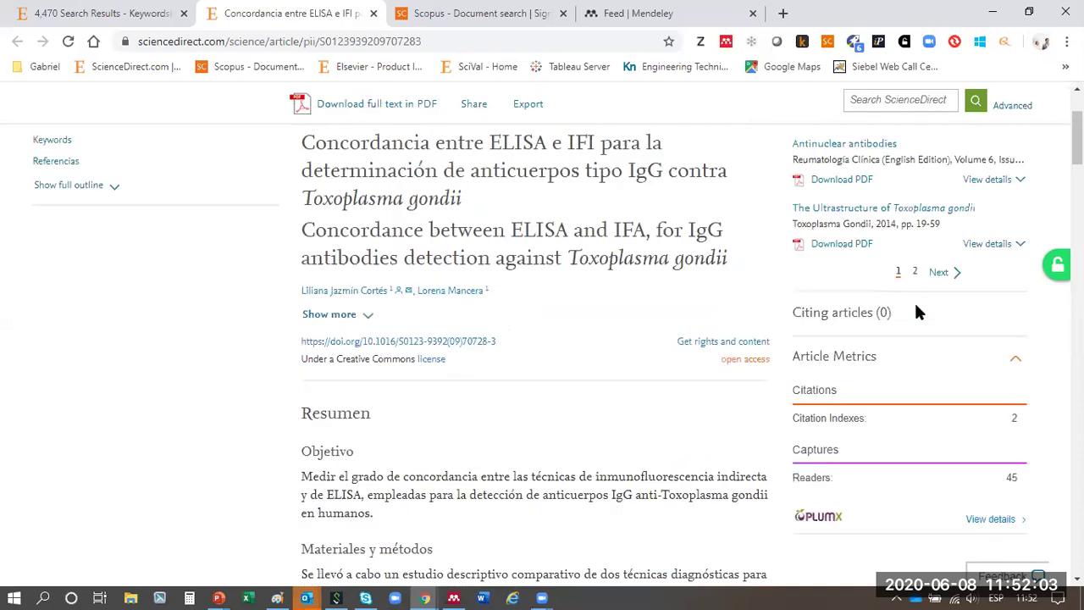
{"action": "scroll", "coordinate": [915, 313], "scroll_direction": "up", "scroll_amount": 2}
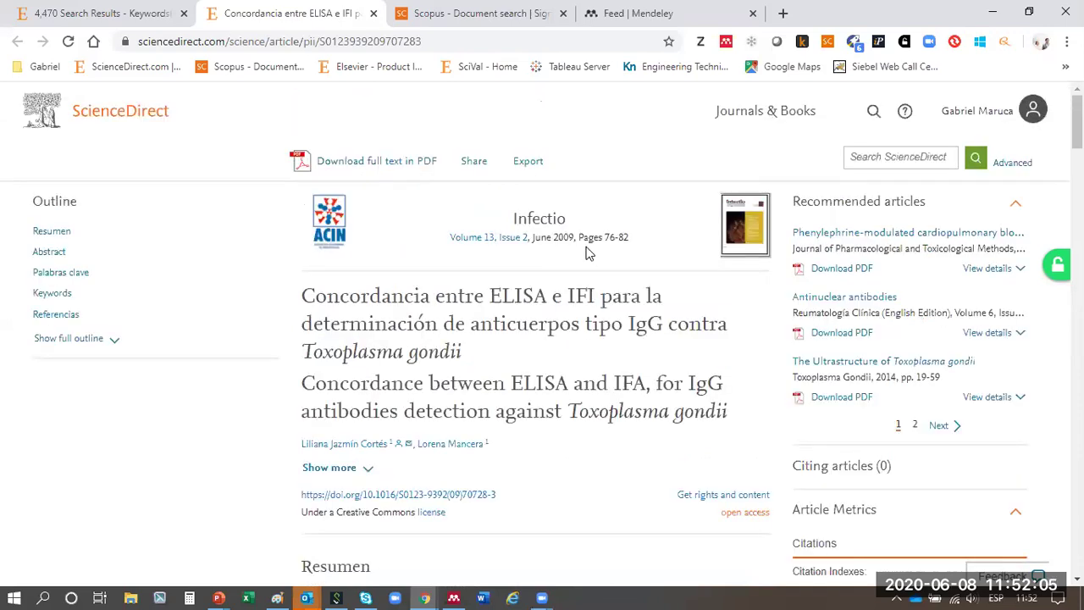
{"action": "scroll", "coordinate": [589, 253], "scroll_direction": "down", "scroll_amount": 12}
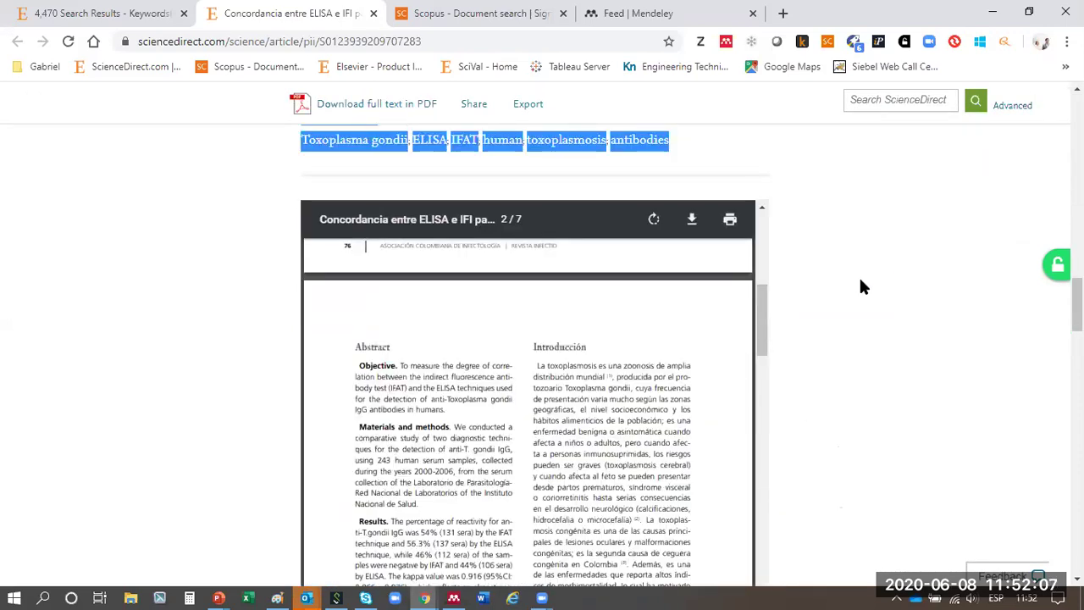
{"action": "scroll", "coordinate": [801, 296], "scroll_direction": "down", "scroll_amount": 9}
{"action": "left_click_drag", "start_coordinate": [552, 400], "coordinate": [648, 413]}
{"action": "scroll", "coordinate": [593, 406], "scroll_direction": "down", "scroll_amount": 3}
{"action": "scroll", "coordinate": [1013, 203], "scroll_direction": "up", "scroll_amount": 5}
{"action": "scroll", "coordinate": [1018, 213], "scroll_direction": "up", "scroll_amount": 10}
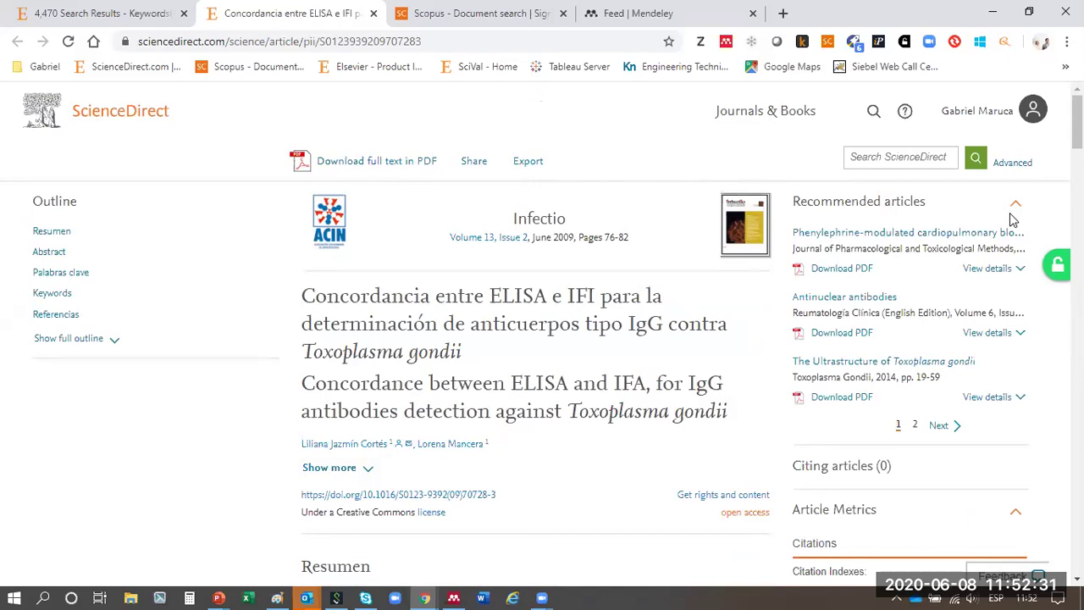
{"action": "left_click", "coordinate": [375, 14]}
- Close the ScienceDirect results tab and search Scopus for 'antibodies' in Article title, Abstract, Keywords
{"action": "left_click", "coordinate": [183, 14]}
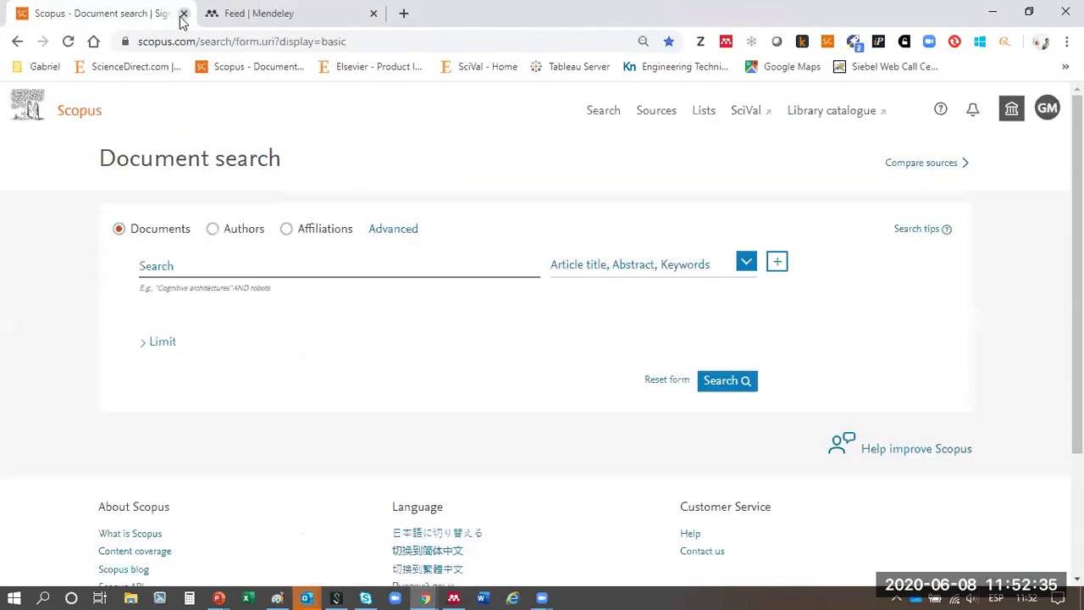
{"action": "left_click", "coordinate": [238, 267]}
{"action": "type", "text": "antibodies"}
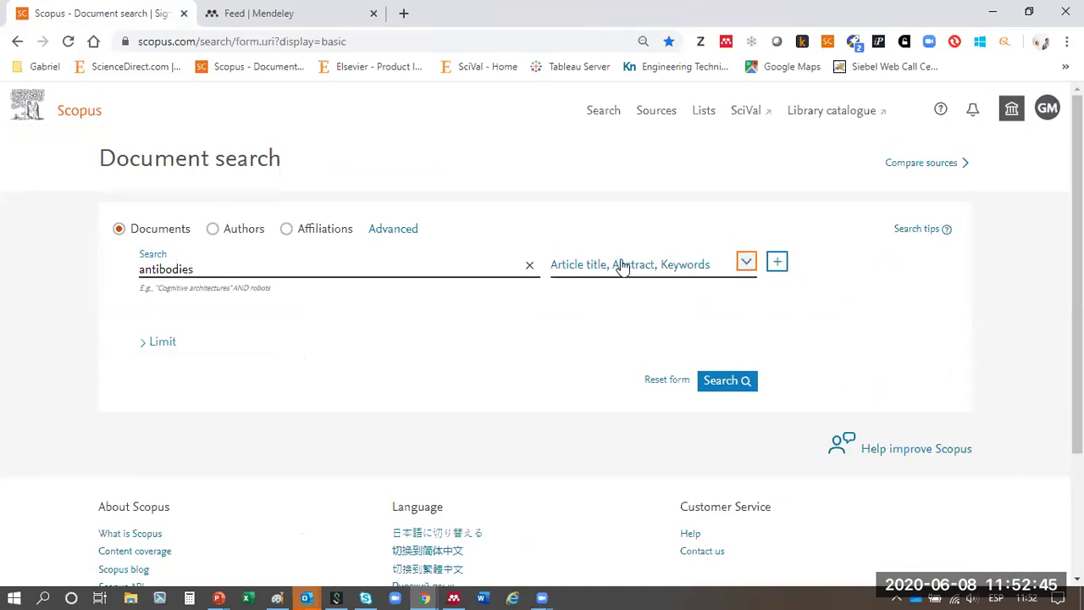
{"action": "double_click", "coordinate": [141, 270]}
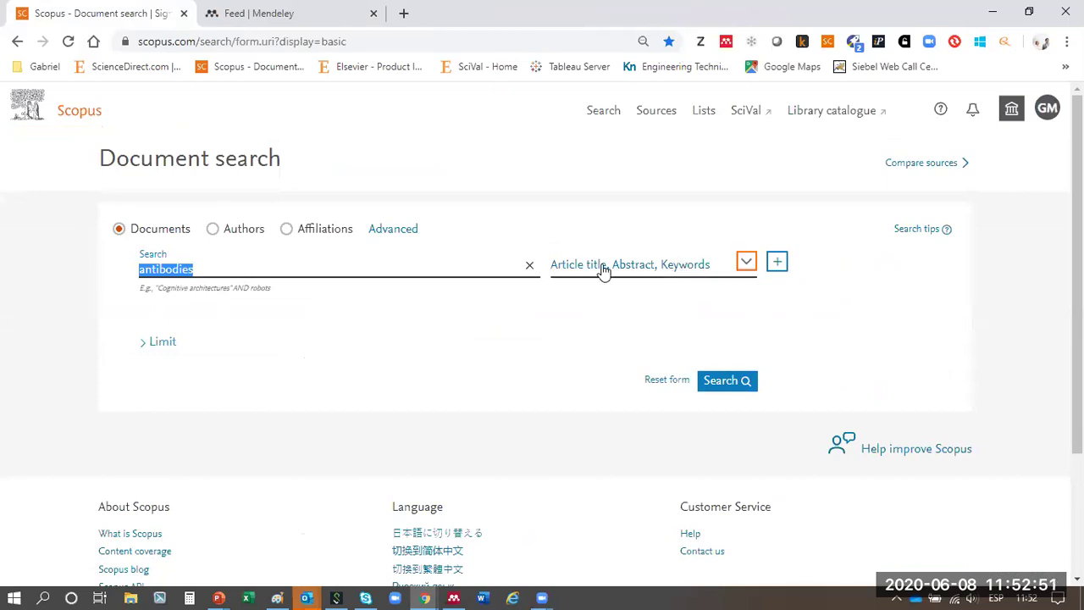
{"action": "left_click", "coordinate": [746, 263]}
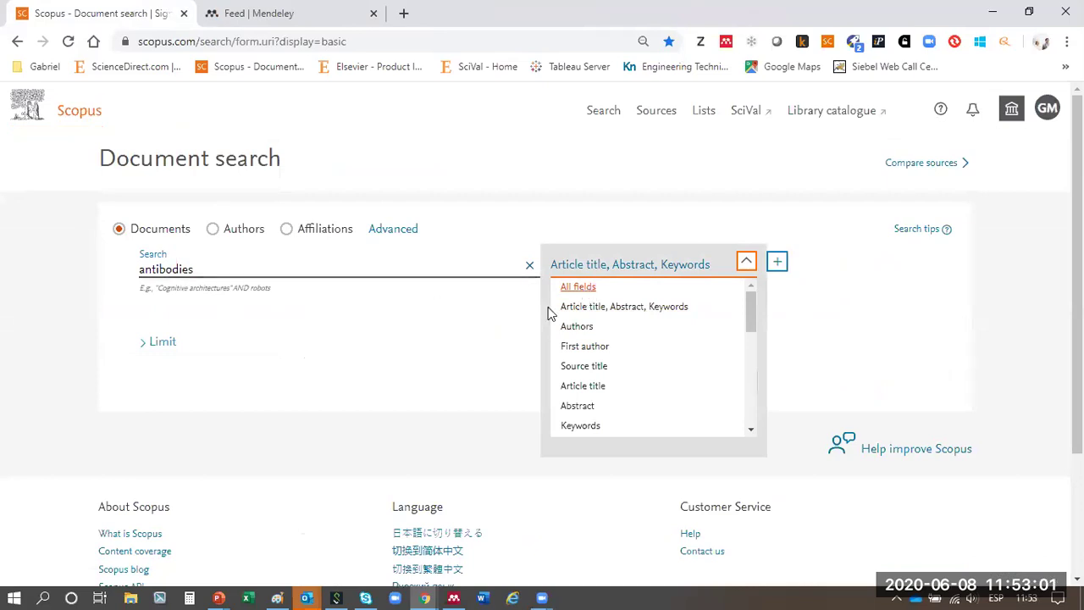
{"action": "scroll", "coordinate": [624, 307], "scroll_direction": "down", "scroll_amount": 8}
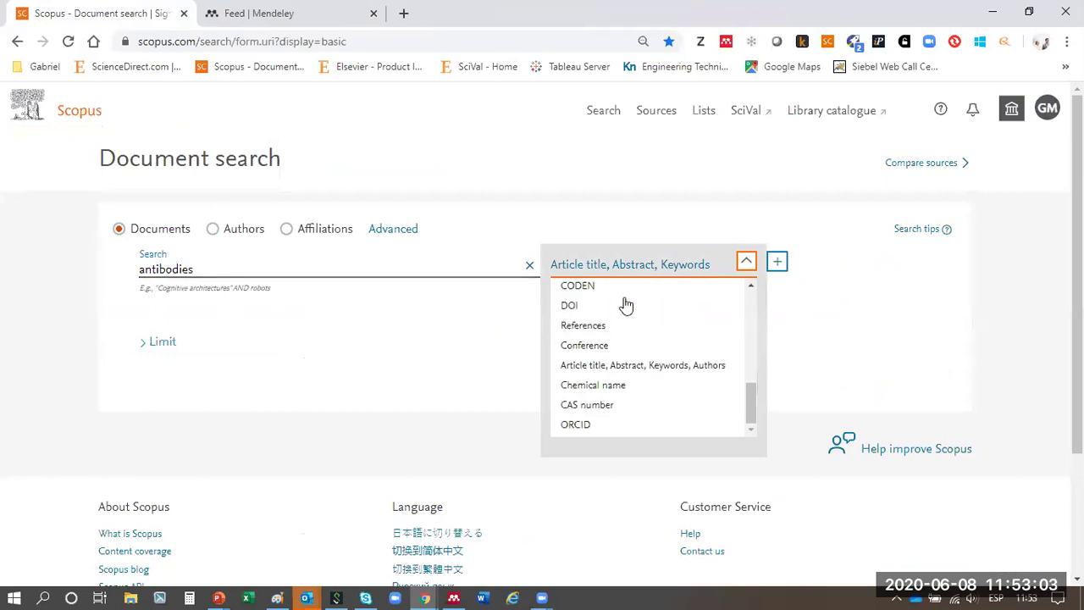
{"action": "scroll", "coordinate": [625, 305], "scroll_direction": "up", "scroll_amount": 8}
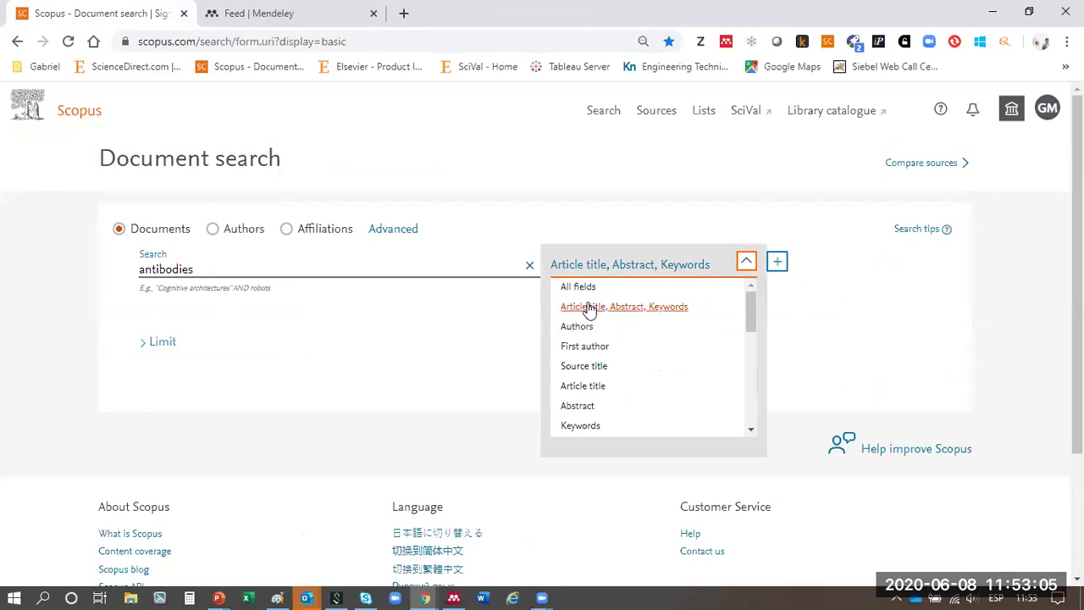
{"action": "left_click", "coordinate": [589, 309]}
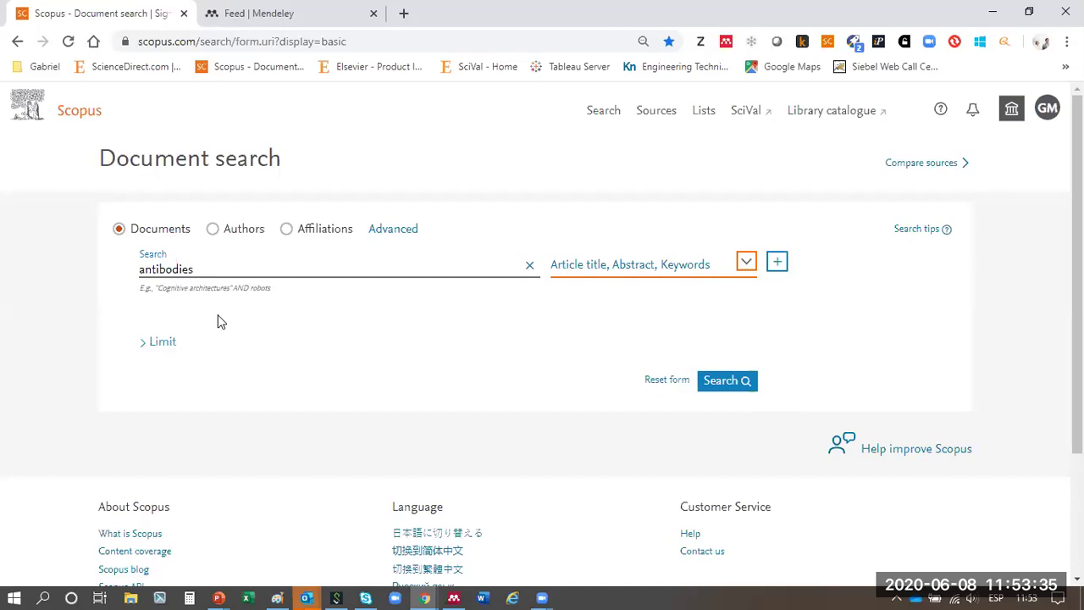
{"action": "left_click", "coordinate": [743, 385]}
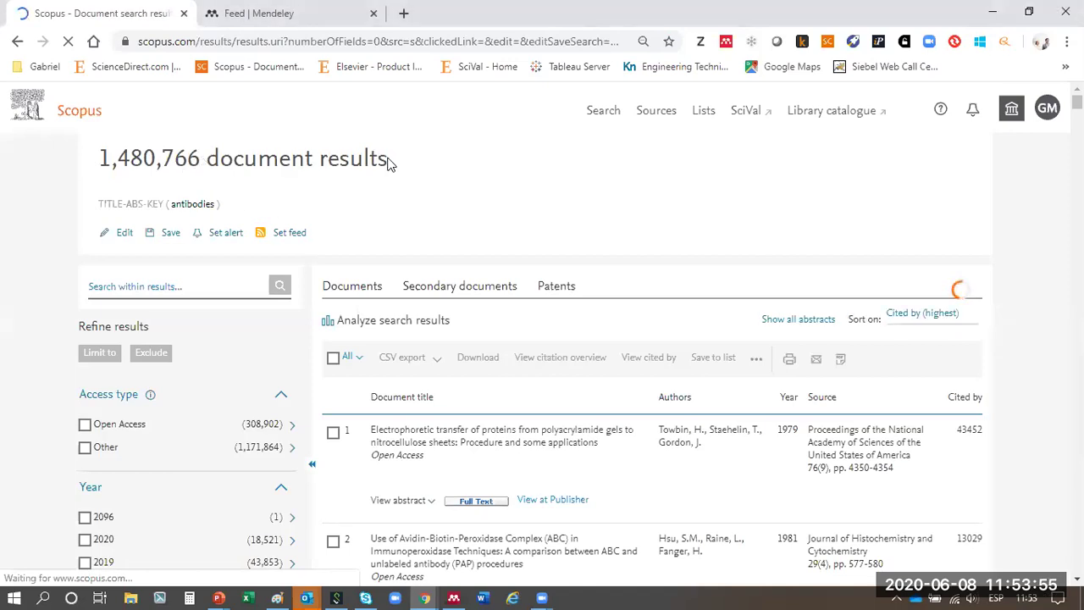
{"action": "scroll", "coordinate": [680, 206], "scroll_direction": "down", "scroll_amount": 2}
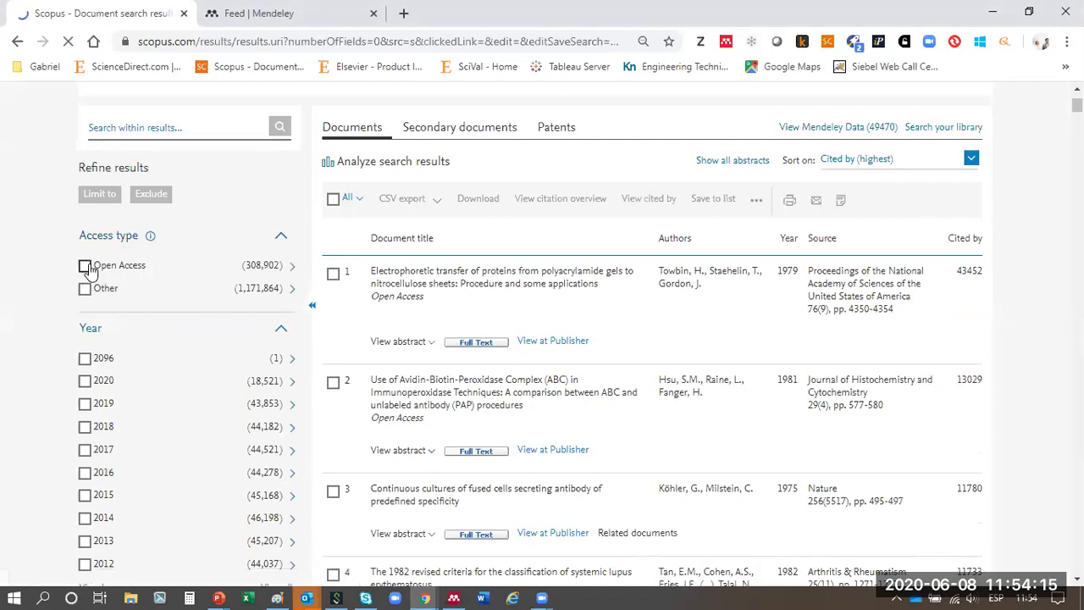
- Limit the antibodies results to Open Access, yielding 308,902 documents
{"action": "left_click", "coordinate": [85, 267]}
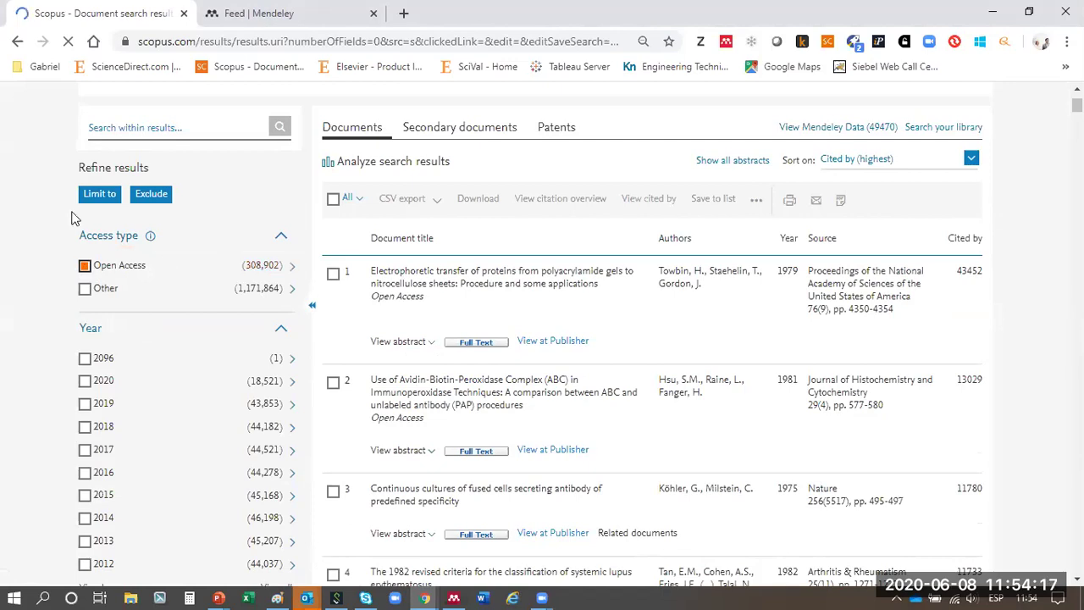
{"action": "left_click", "coordinate": [98, 195]}
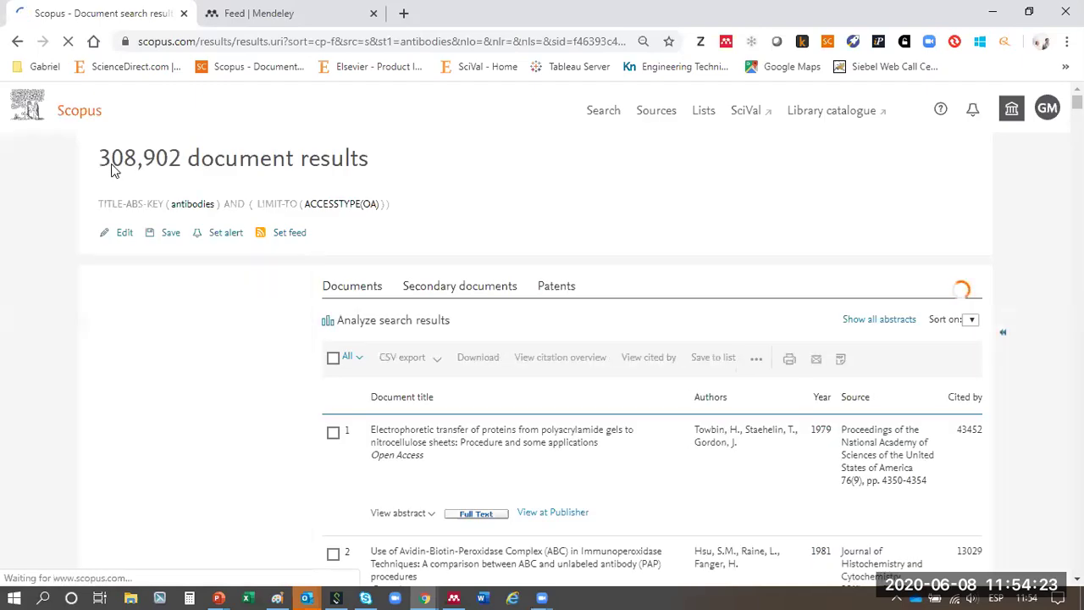
{"action": "left_click_drag", "start_coordinate": [94, 158], "coordinate": [181, 159]}
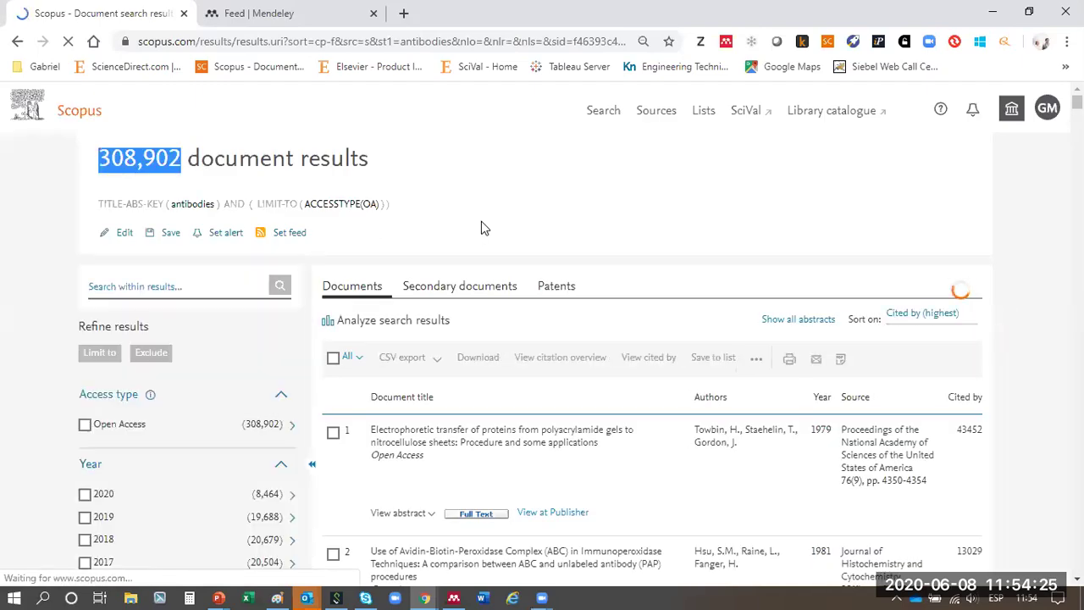
{"action": "scroll", "coordinate": [481, 221], "scroll_direction": "down", "scroll_amount": 2}
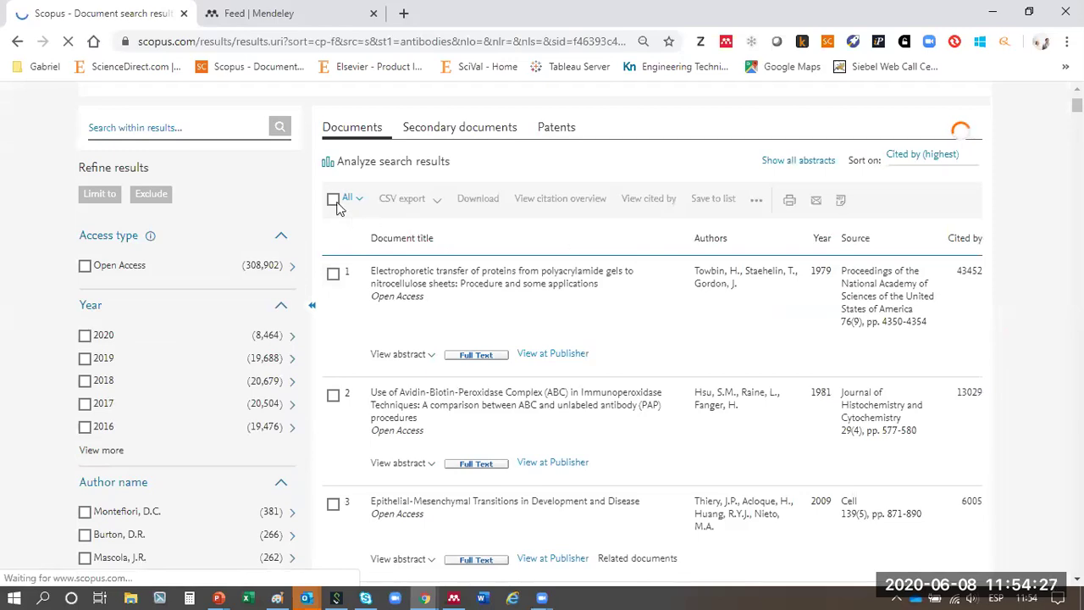
- Set the display to 200 results per page and return to the top of the list
{"action": "left_click", "coordinate": [334, 199]}
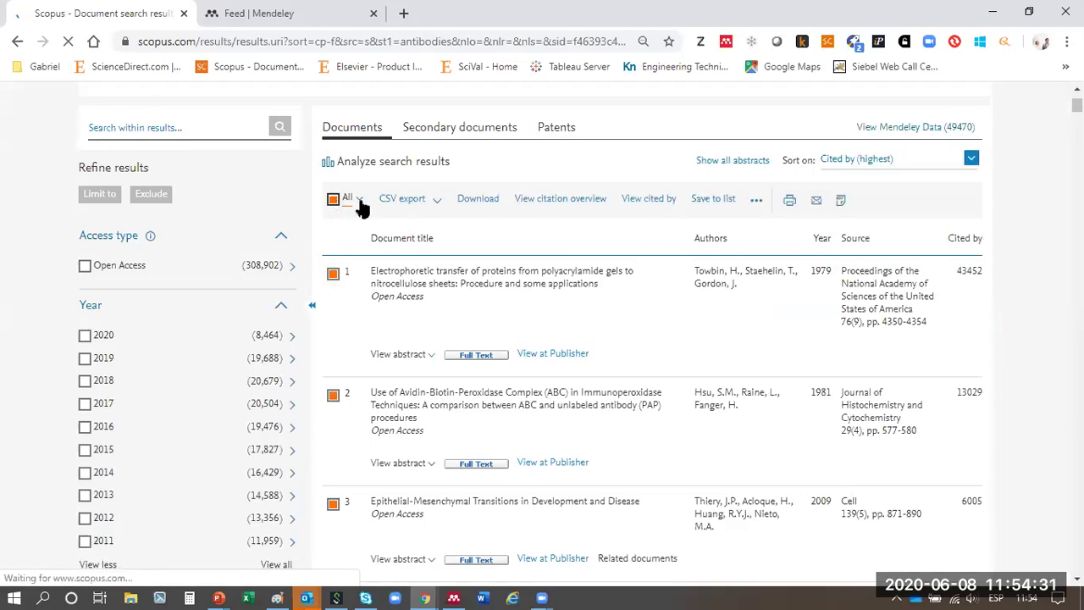
{"action": "left_click", "coordinate": [359, 202]}
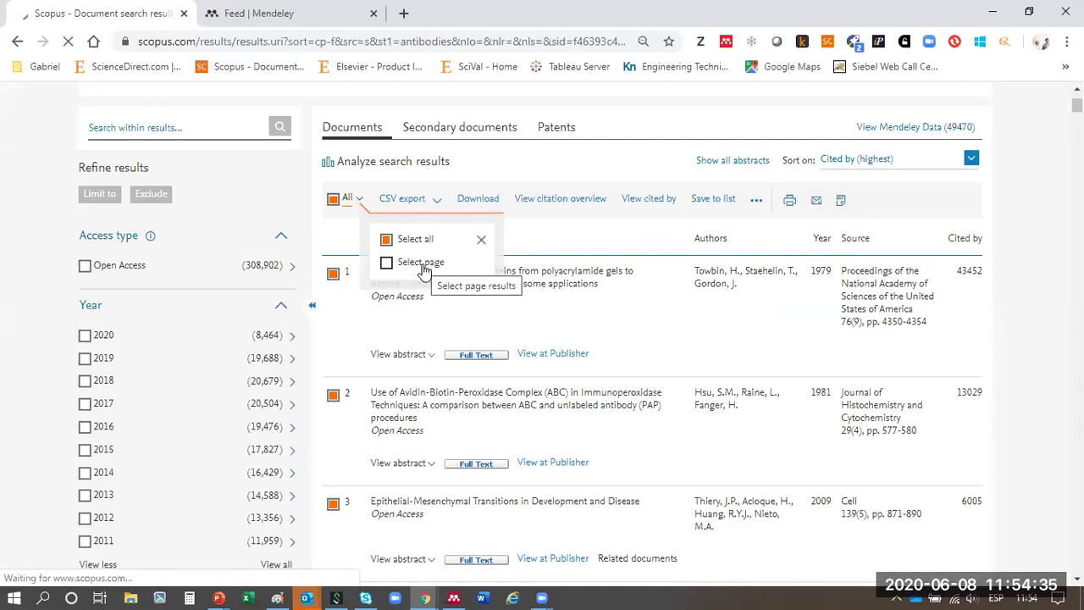
{"action": "left_click", "coordinate": [550, 249]}
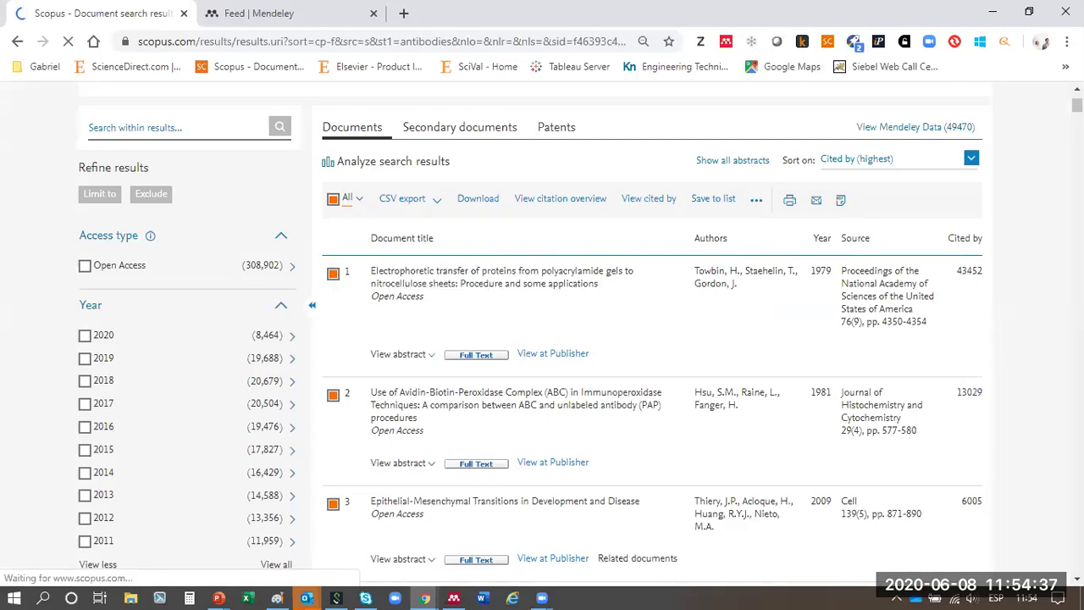
{"action": "left_click", "coordinate": [331, 203]}
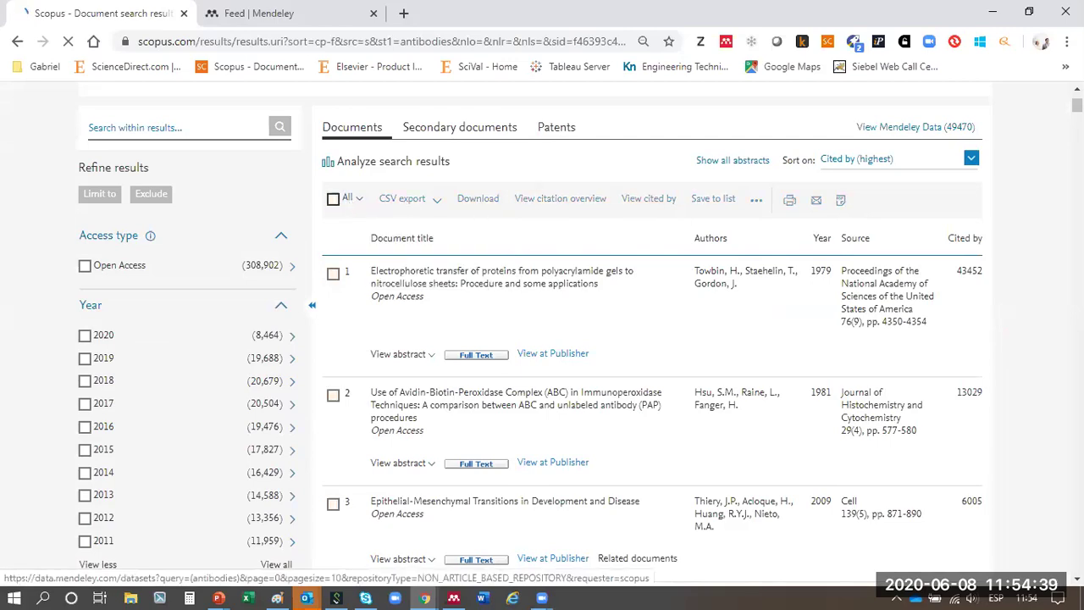
{"action": "left_click_drag", "start_coordinate": [1078, 106], "coordinate": [1059, 581]}
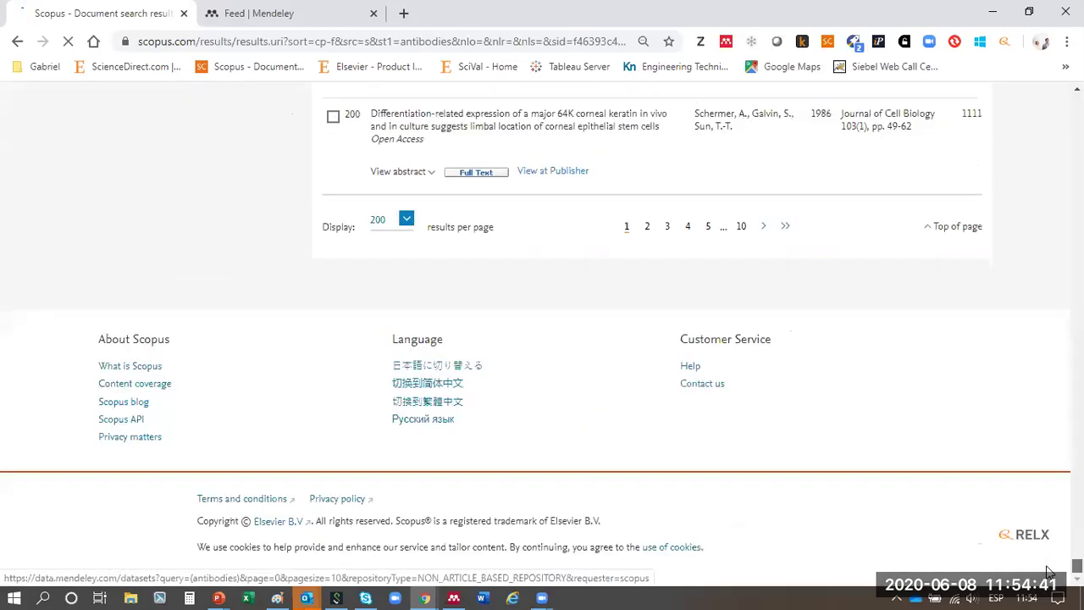
{"action": "left_click", "coordinate": [397, 218]}
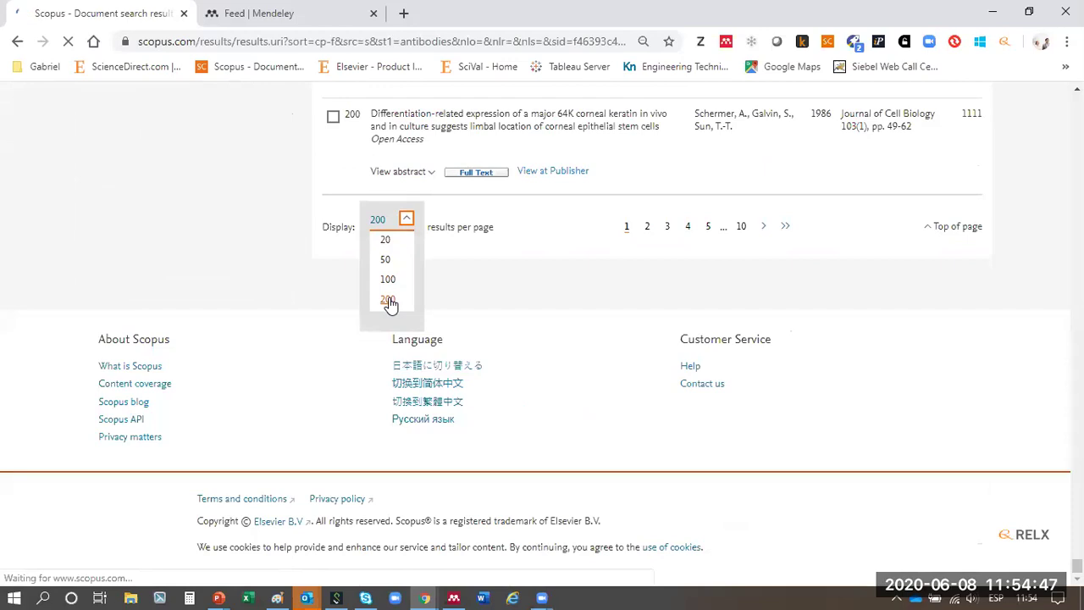
{"action": "left_click", "coordinate": [388, 301]}
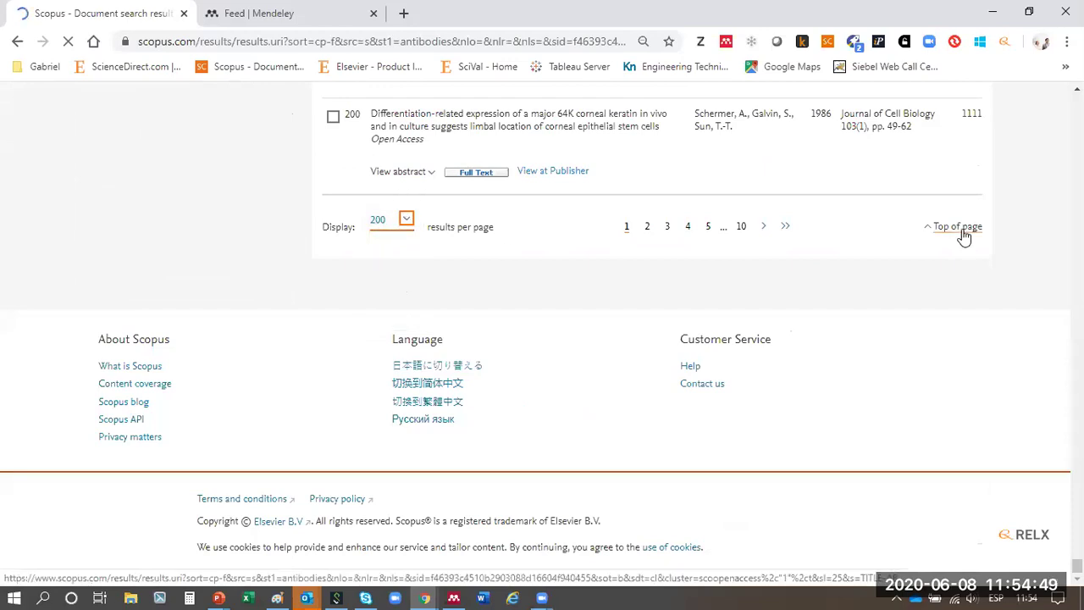
{"action": "left_click", "coordinate": [958, 227]}
- Select all 308,902 results from the All checkbox menu
{"action": "left_click", "coordinate": [334, 358]}
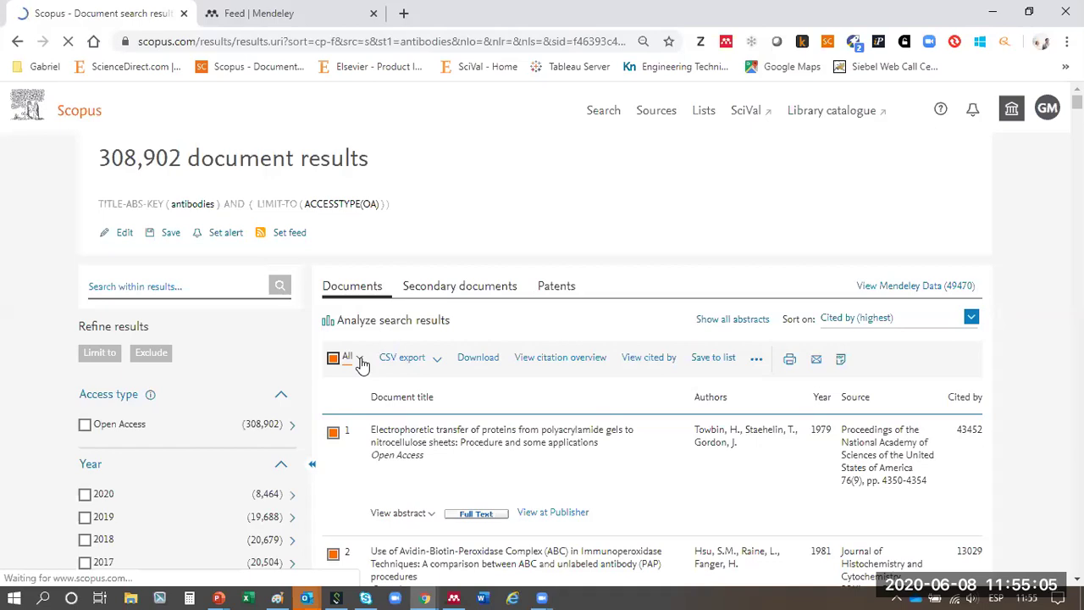
{"action": "left_click", "coordinate": [359, 360]}
{"action": "left_click", "coordinate": [336, 41]}
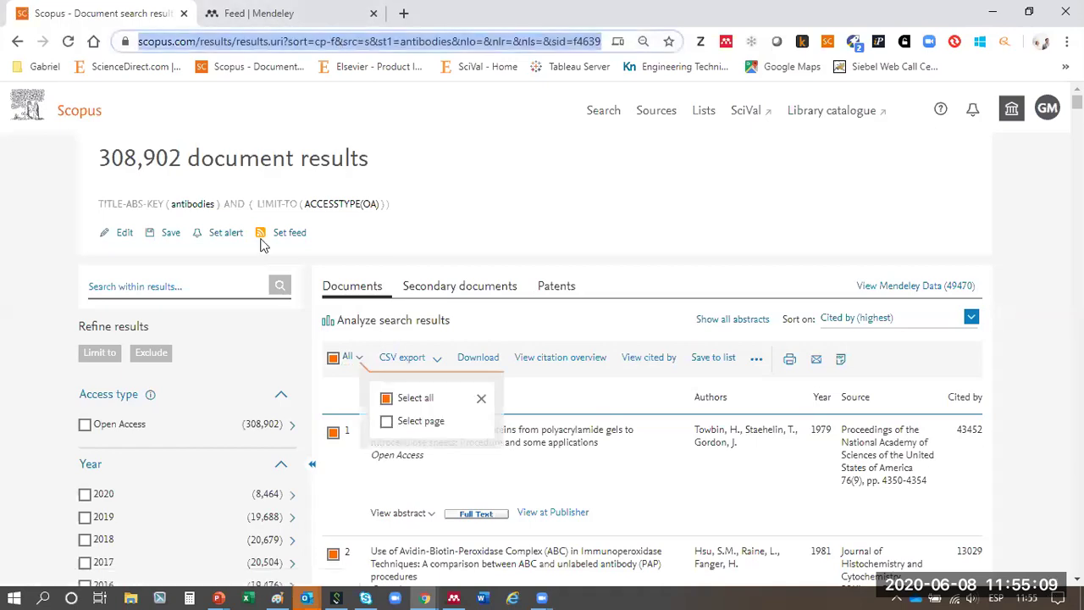
{"action": "left_click", "coordinate": [388, 399]}
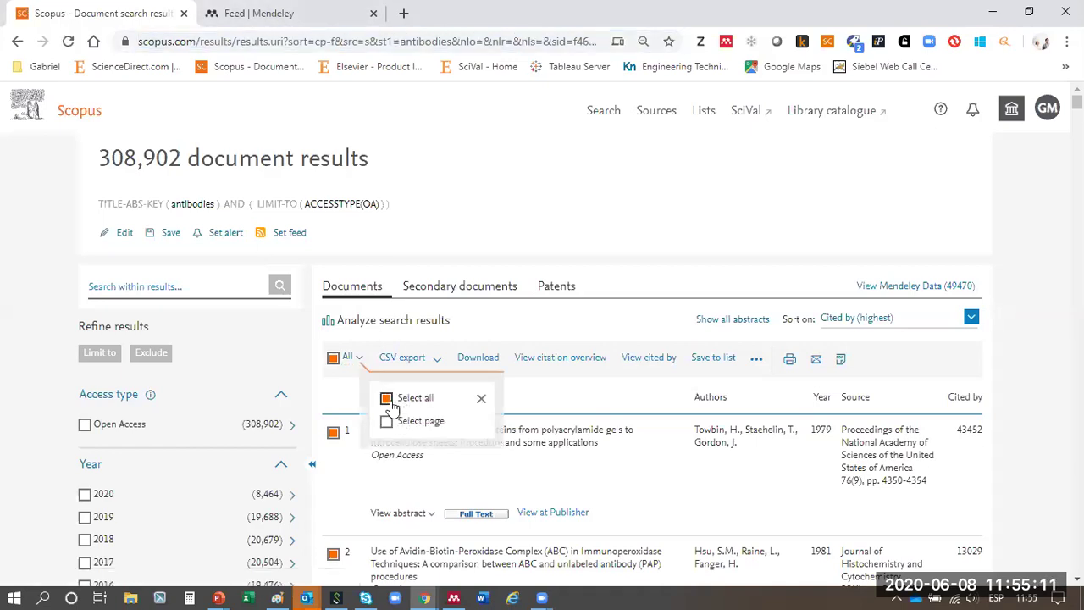
{"action": "left_click", "coordinate": [333, 360]}
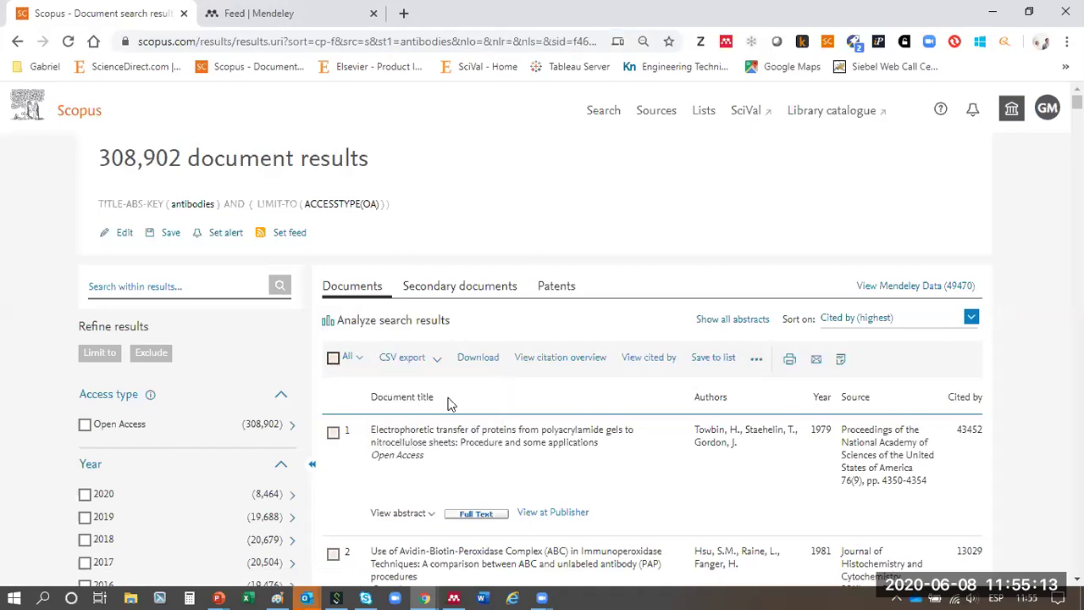
{"action": "left_click", "coordinate": [359, 360]}
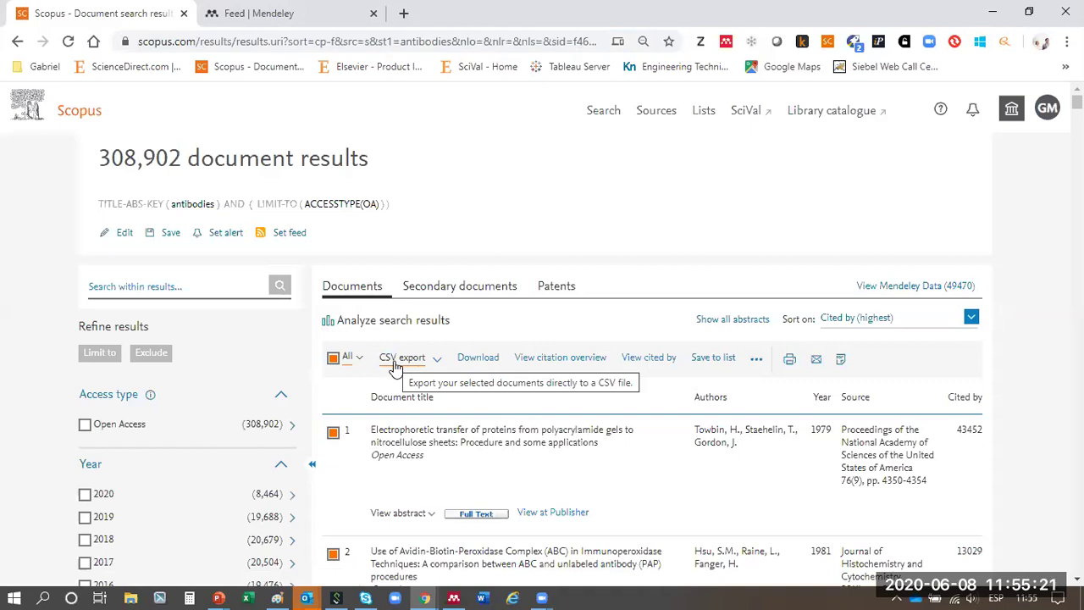
- In the CSV export settings, drop Publisher and Language and include the funding Number
{"action": "left_click", "coordinate": [438, 366]}
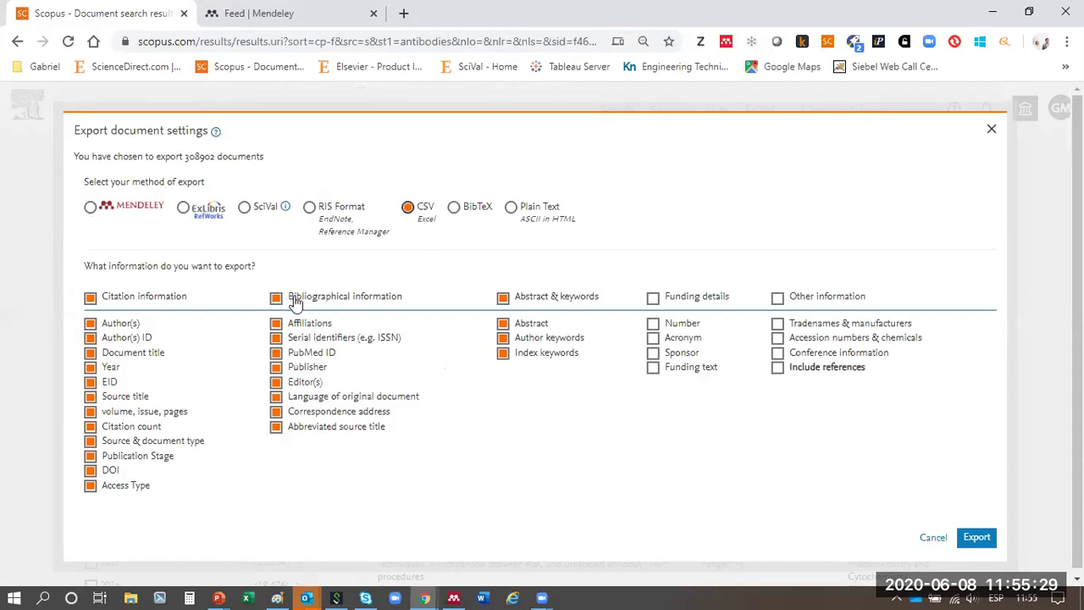
{"action": "left_click", "coordinate": [276, 367]}
{"action": "left_click", "coordinate": [276, 396]}
{"action": "left_click", "coordinate": [653, 323]}
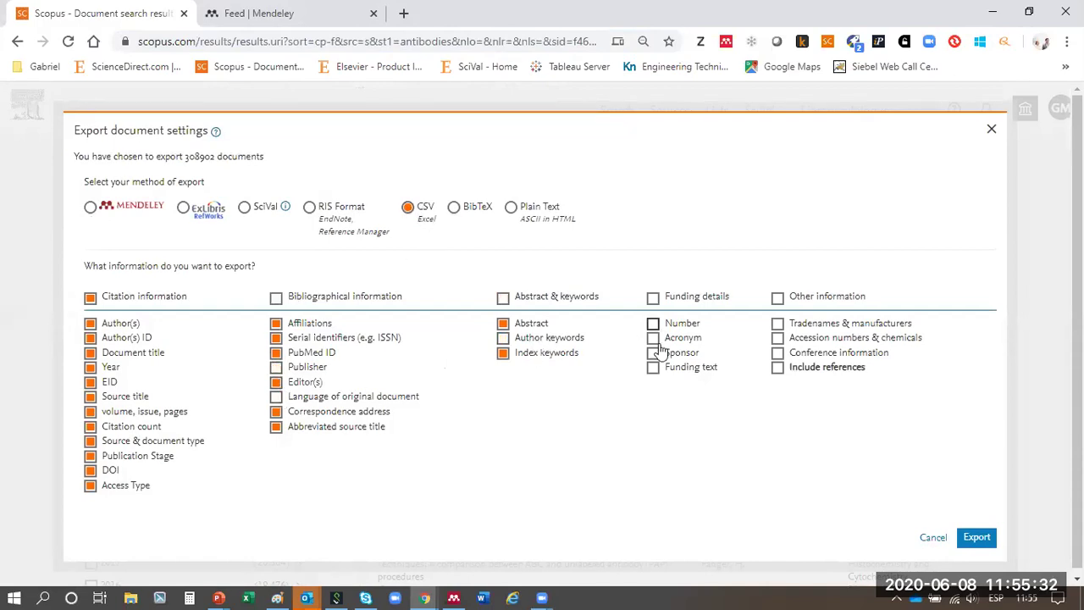
- Try the RIS and RefWorks formats, then choose Mendeley and start the export
{"action": "left_click", "coordinate": [310, 212]}
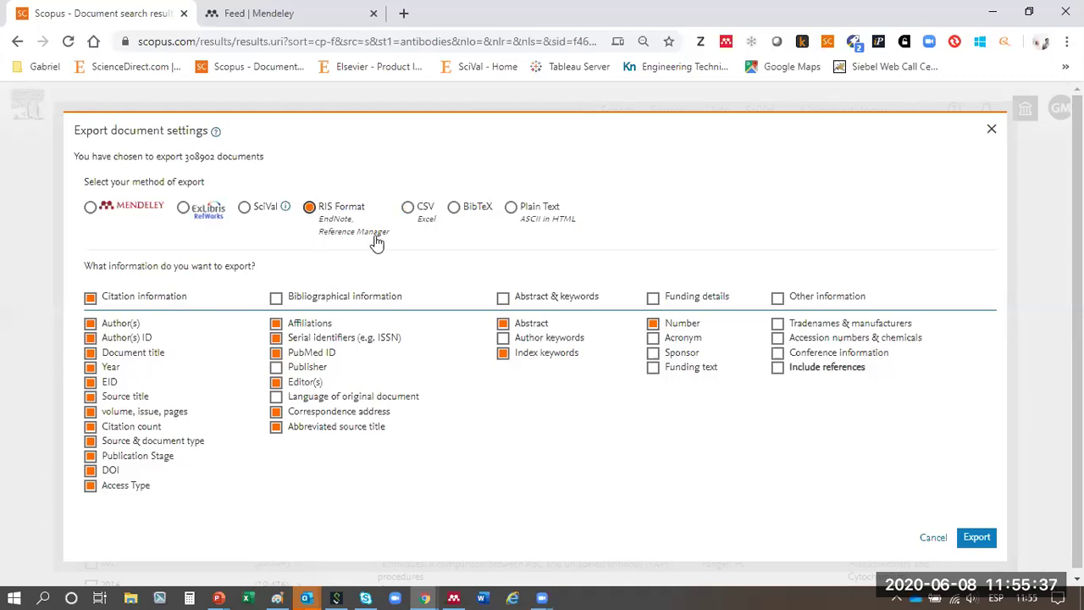
{"action": "left_click", "coordinate": [90, 366]}
{"action": "left_click", "coordinate": [90, 411]}
{"action": "left_click", "coordinate": [183, 208]}
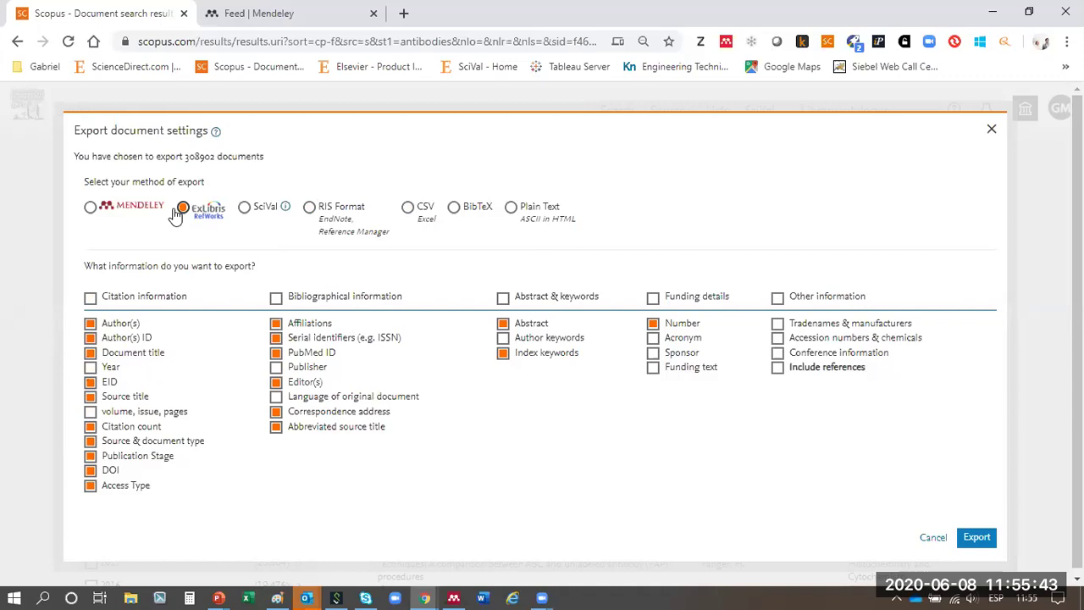
{"action": "left_click", "coordinate": [91, 208]}
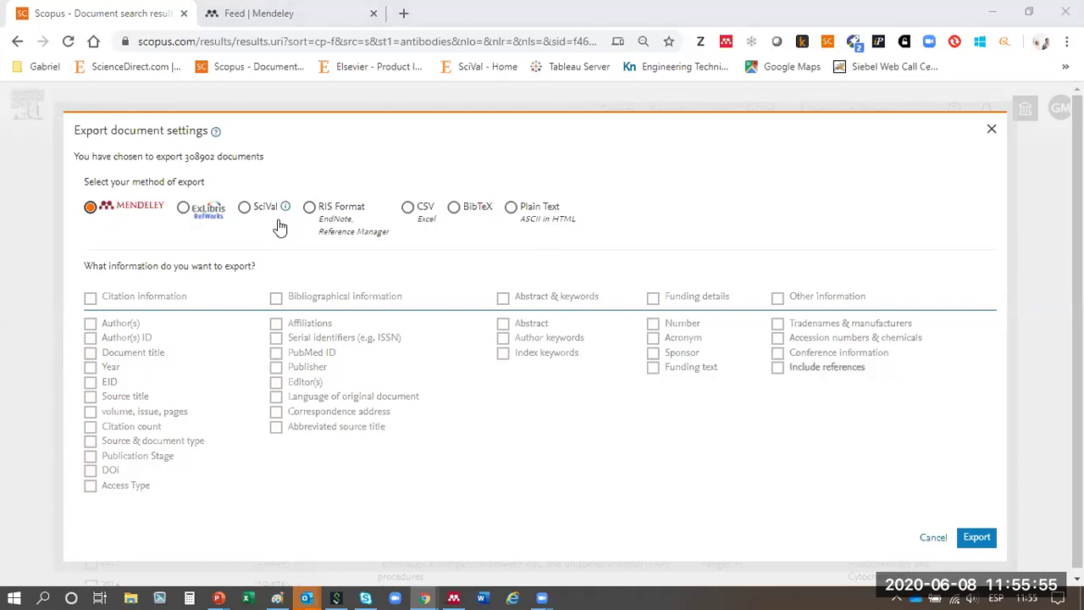
{"action": "left_click", "coordinate": [979, 542]}
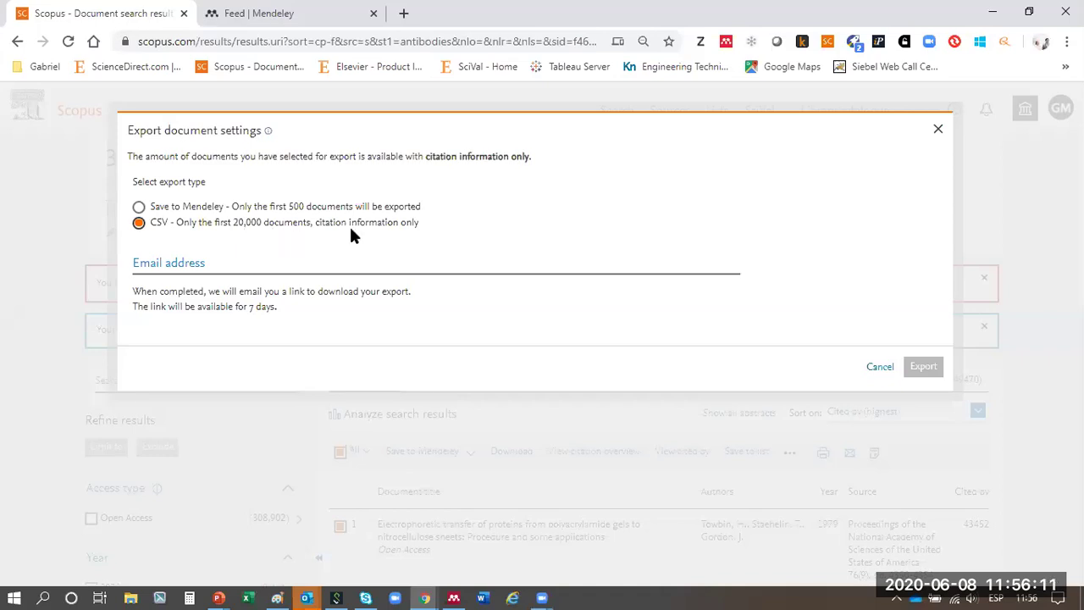
- Export the 496 selected Scopus results with 'Save to Mendeley' instead of as a CSV file
{"action": "left_click", "coordinate": [167, 269]}
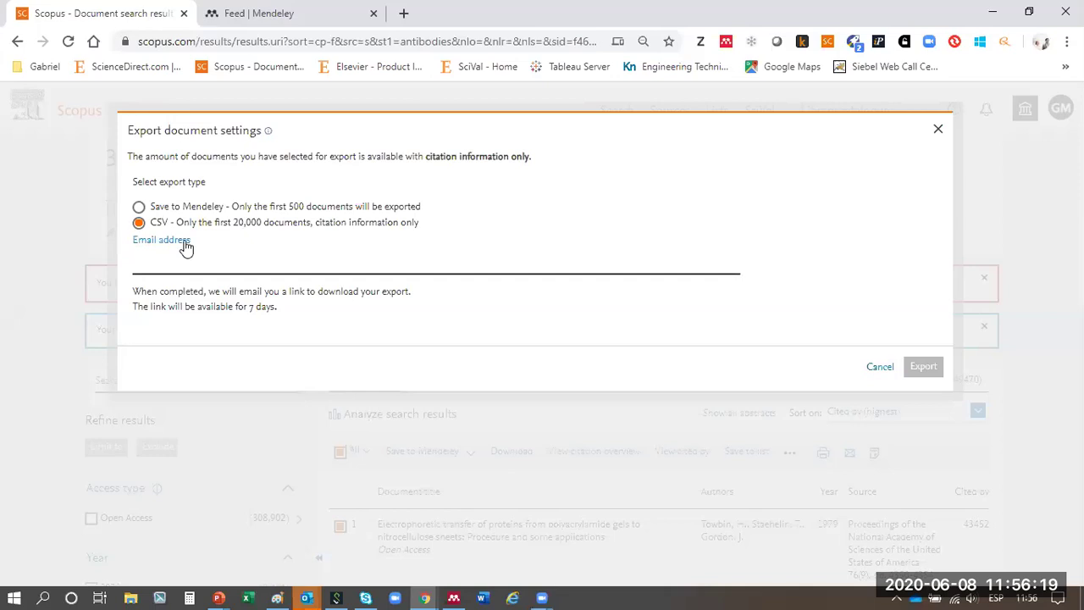
{"action": "left_click", "coordinate": [140, 208]}
{"action": "left_click", "coordinate": [139, 208]}
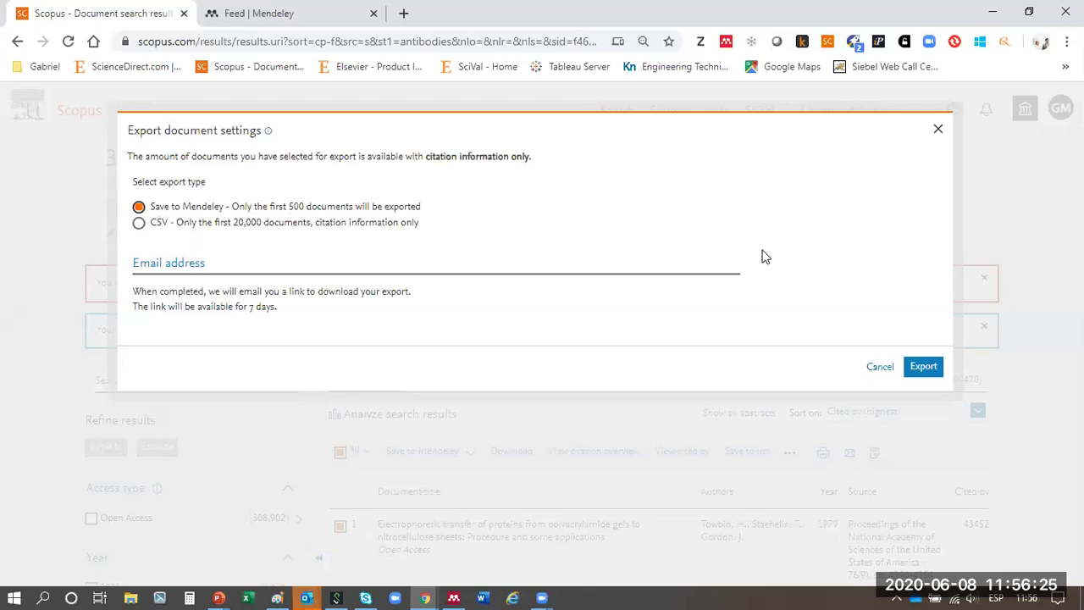
{"action": "left_click", "coordinate": [926, 368]}
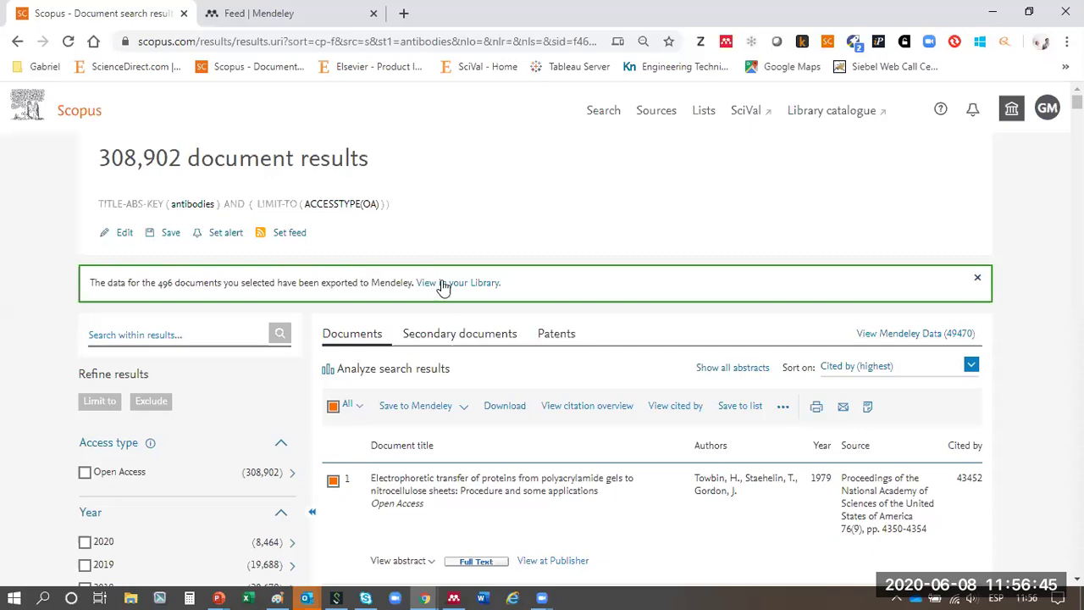
- Open the banner's 'View in your Library' link in a new browser tab
{"action": "right_click", "coordinate": [443, 287]}
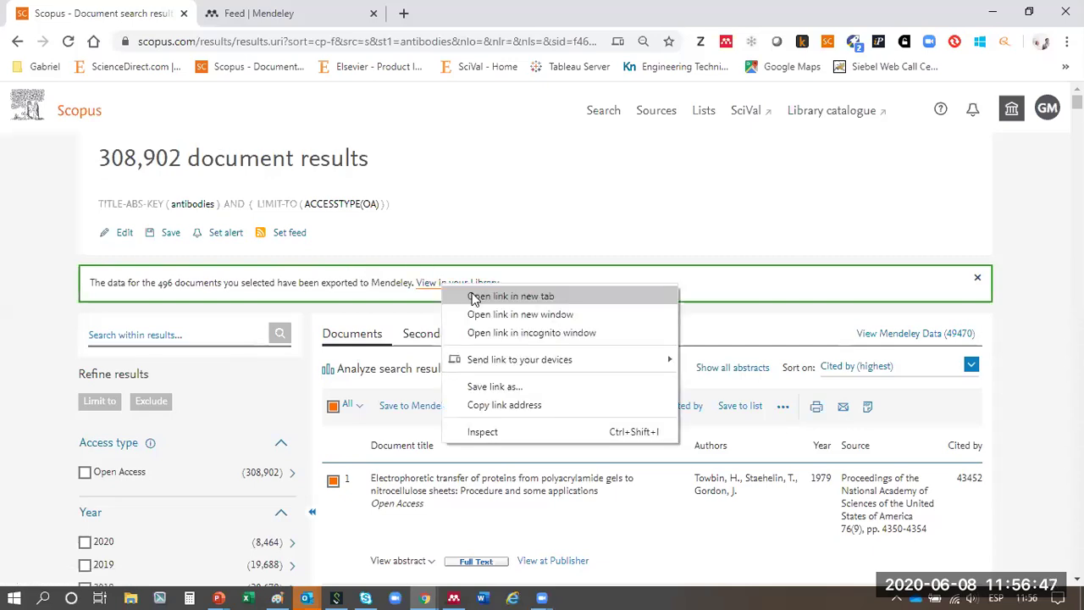
{"action": "left_click", "coordinate": [475, 297]}
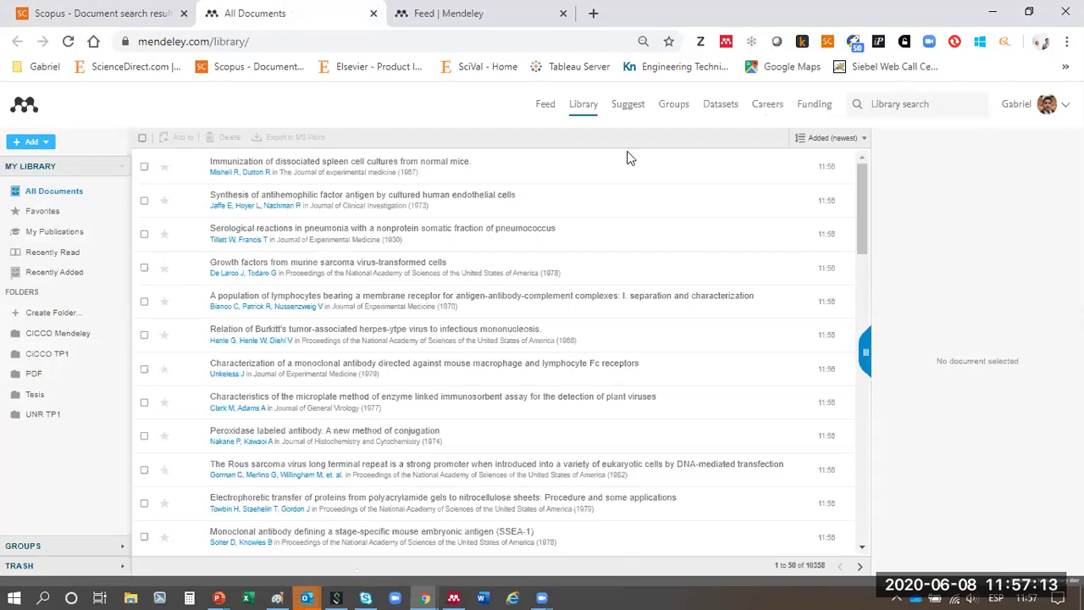
- Review the first imported articles' details and expand the Serological reactions abstract
{"action": "left_click", "coordinate": [688, 172]}
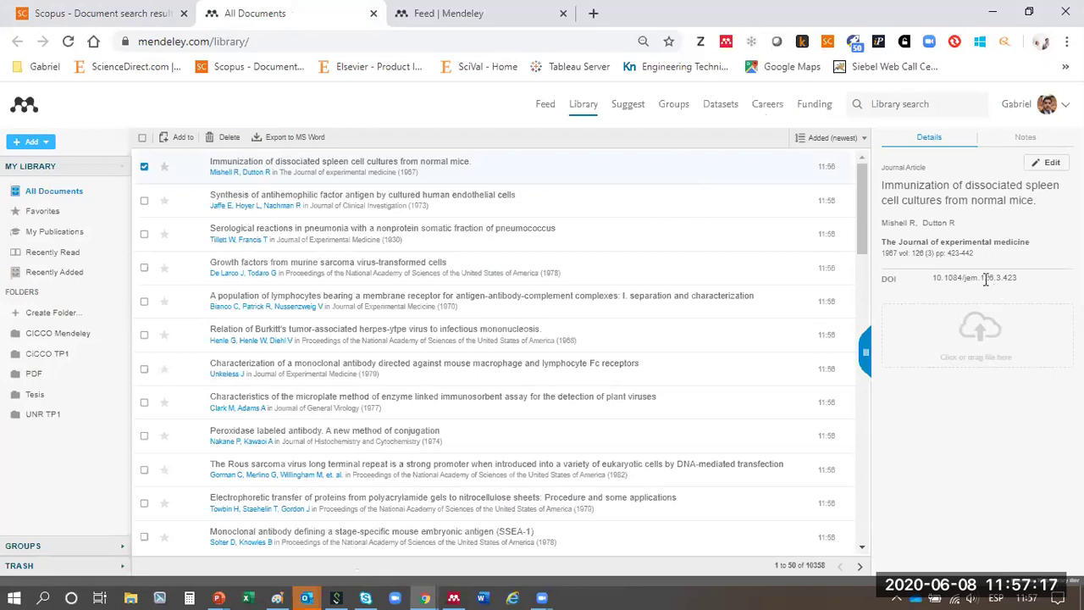
{"action": "left_click", "coordinate": [554, 235]}
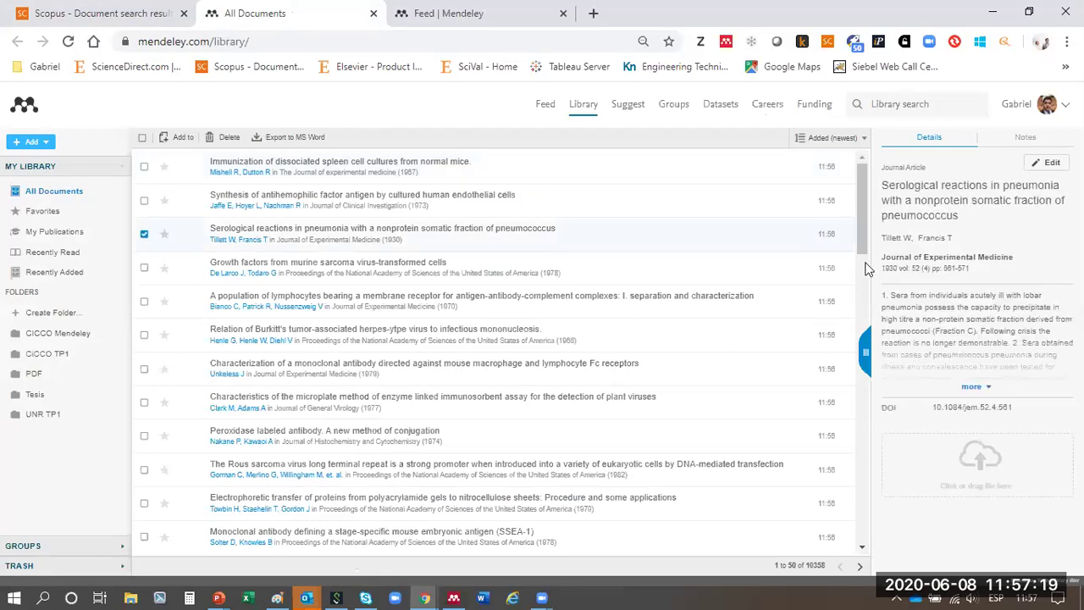
{"action": "left_click", "coordinate": [966, 393]}
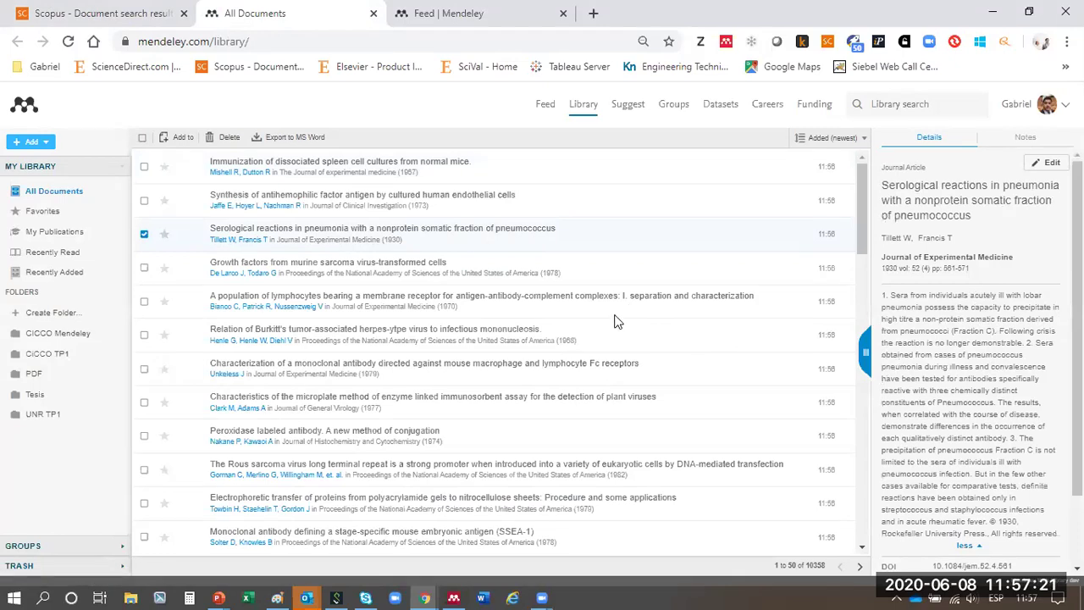
{"action": "left_click", "coordinate": [761, 302]}
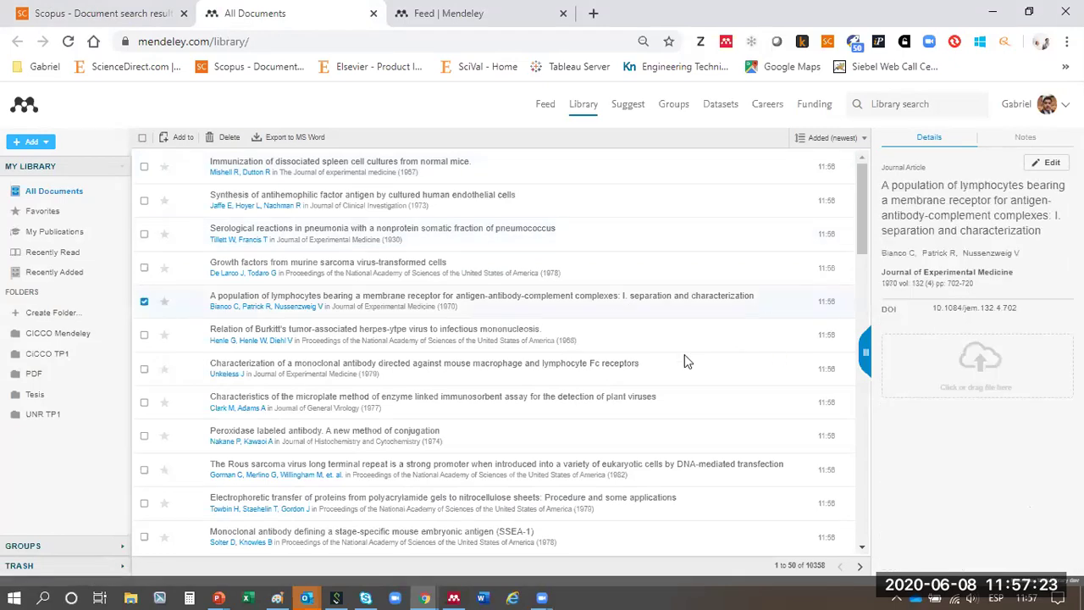
{"action": "left_click", "coordinate": [608, 346]}
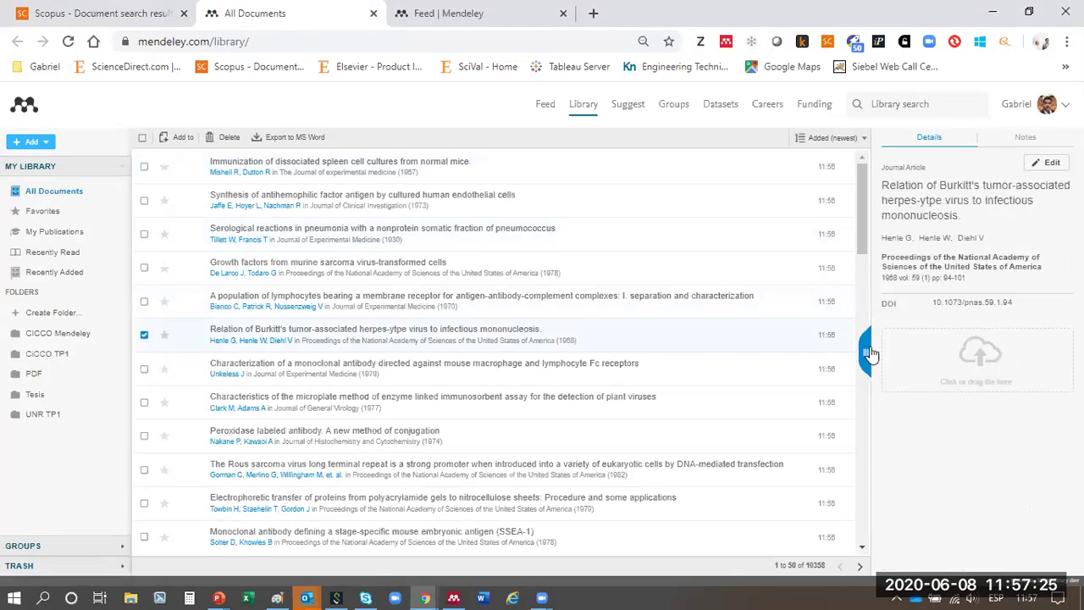
- Inspect the monoclonal antibody, microplate, Immunization and Avidin-Biotin articles, then close the library tab
{"action": "left_click", "coordinate": [572, 367]}
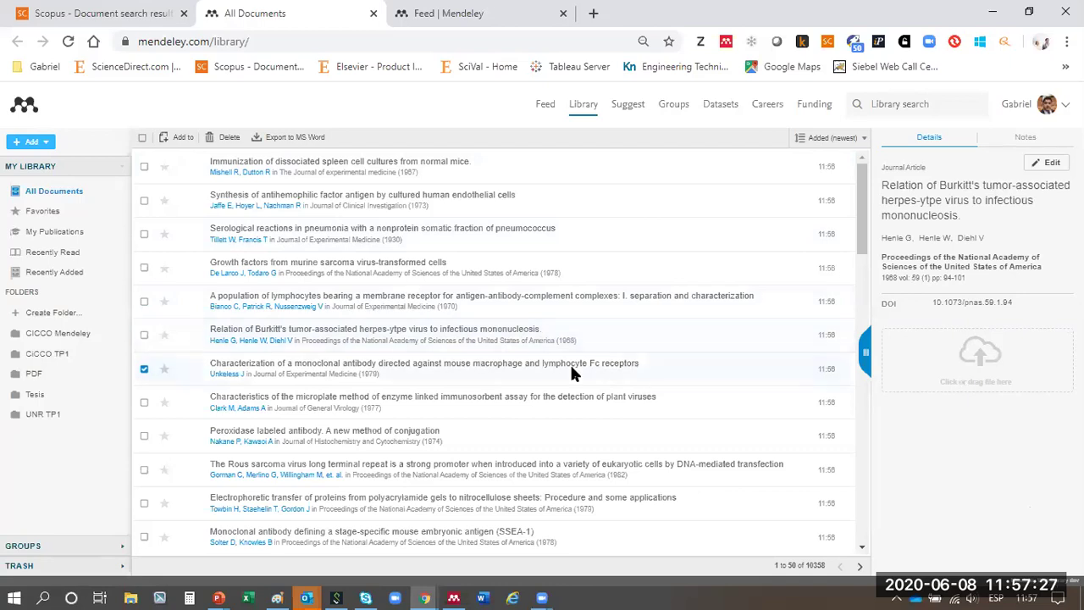
{"action": "left_click", "coordinate": [541, 411]}
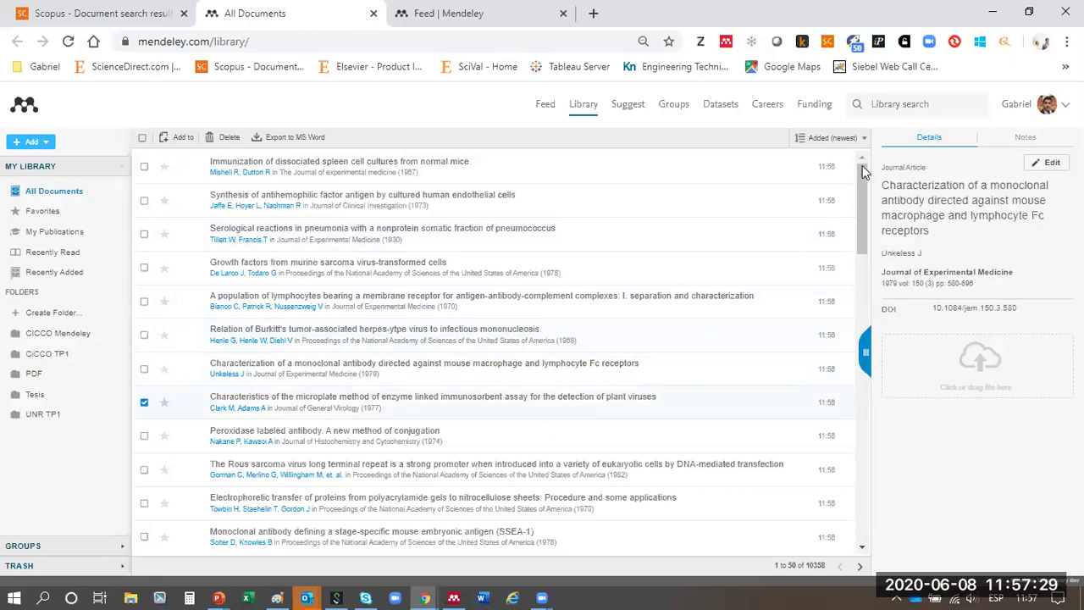
{"action": "left_click", "coordinate": [819, 176]}
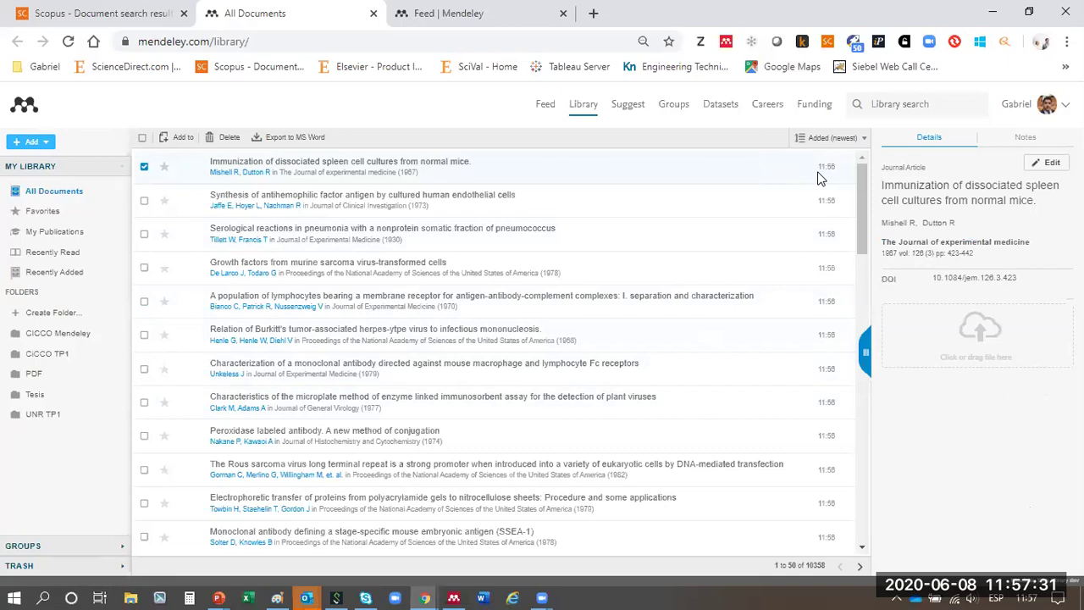
{"action": "scroll", "coordinate": [818, 177], "scroll_direction": "down", "scroll_amount": 15}
{"action": "left_click", "coordinate": [598, 361]}
{"action": "left_click", "coordinate": [373, 14]}
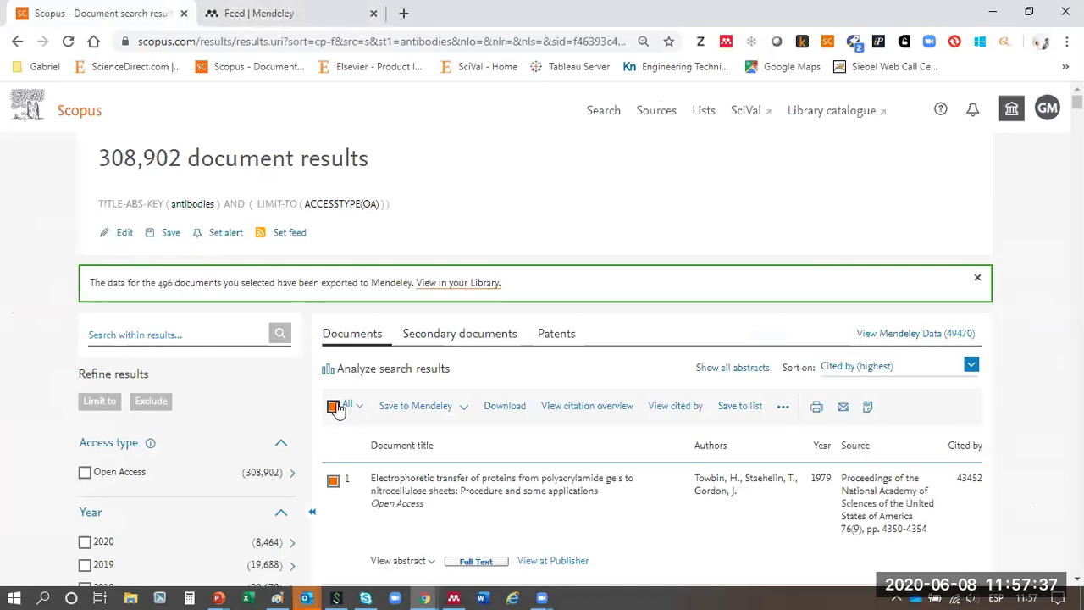
- Save Scopus results 1–3 to Mendeley, then reload the results page
{"action": "scroll", "coordinate": [508, 212], "scroll_direction": "down", "scroll_amount": 3}
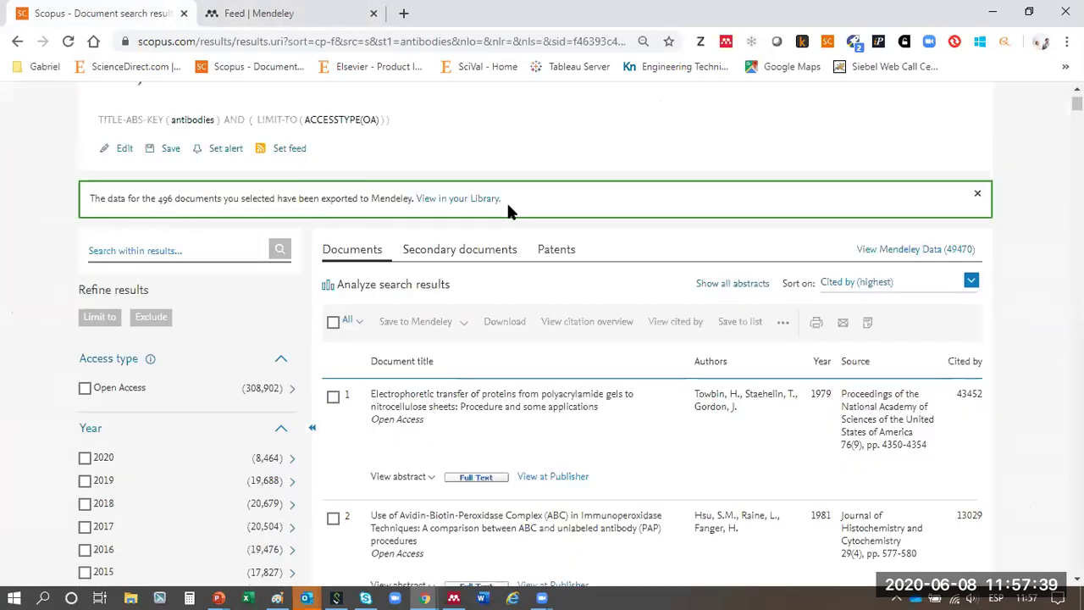
{"action": "left_click", "coordinate": [333, 243]}
{"action": "left_click", "coordinate": [333, 363]}
{"action": "left_click", "coordinate": [333, 472]}
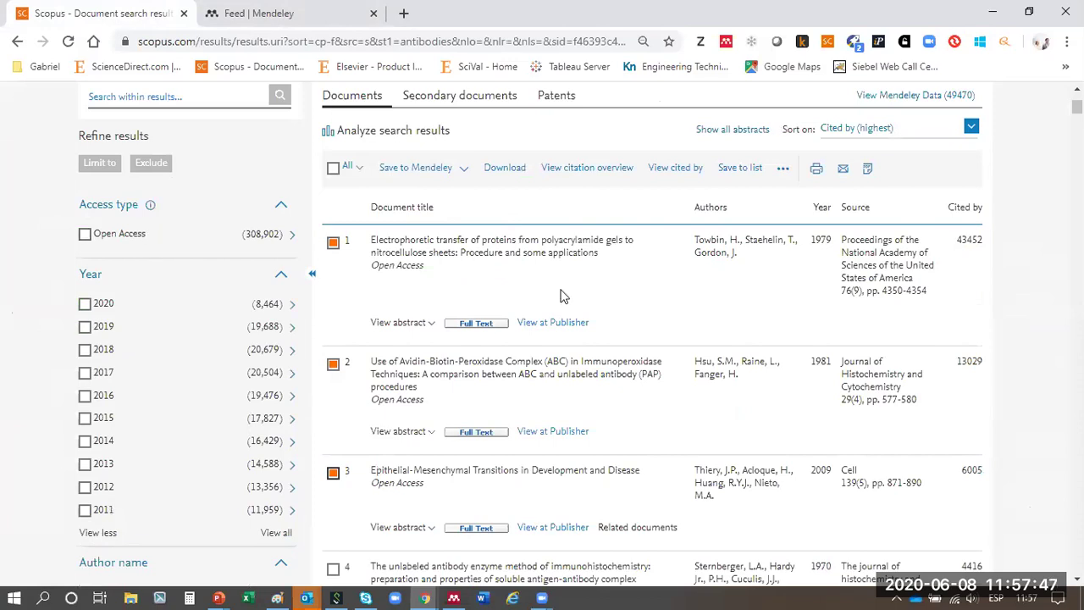
{"action": "left_click", "coordinate": [403, 169]}
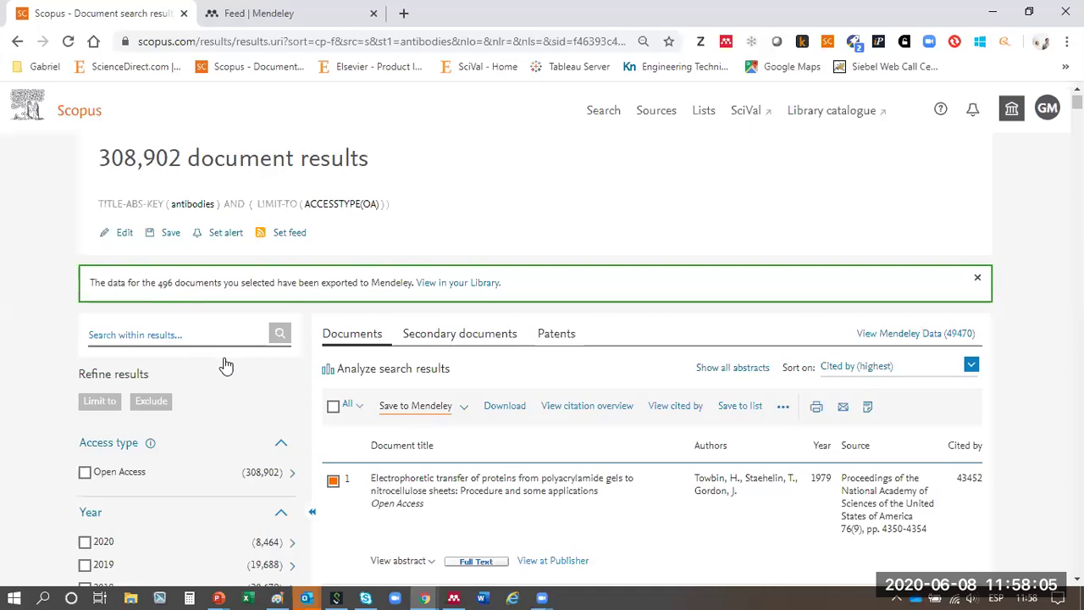
{"action": "left_click", "coordinate": [319, 43]}
{"action": "key", "text": "Return"}
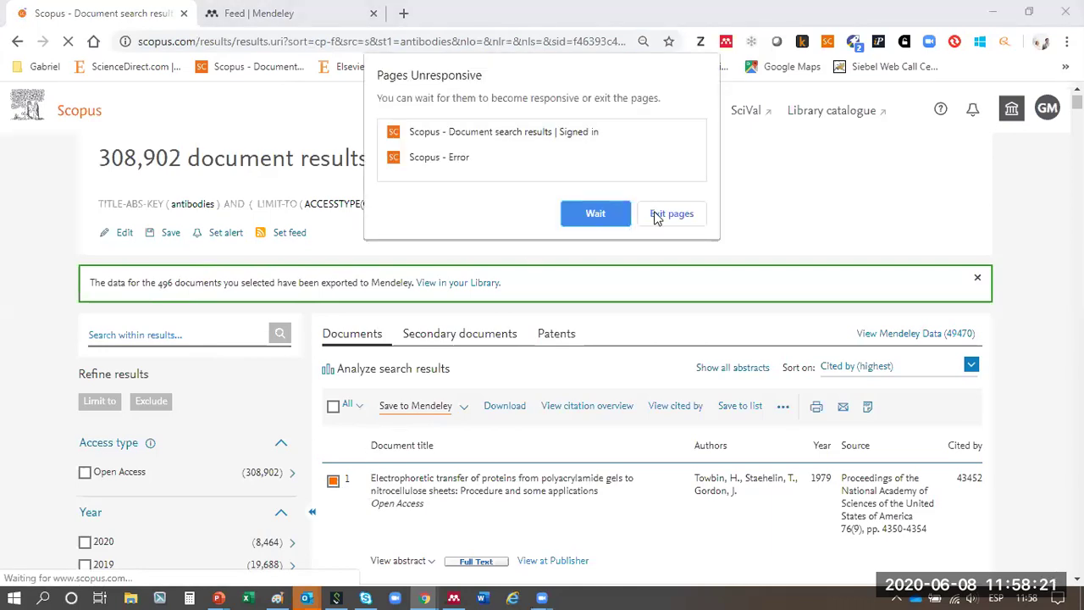
- Exit the unresponsive pages and highlight the '3 documents' export confirmation in the banner
{"action": "left_click", "coordinate": [603, 217]}
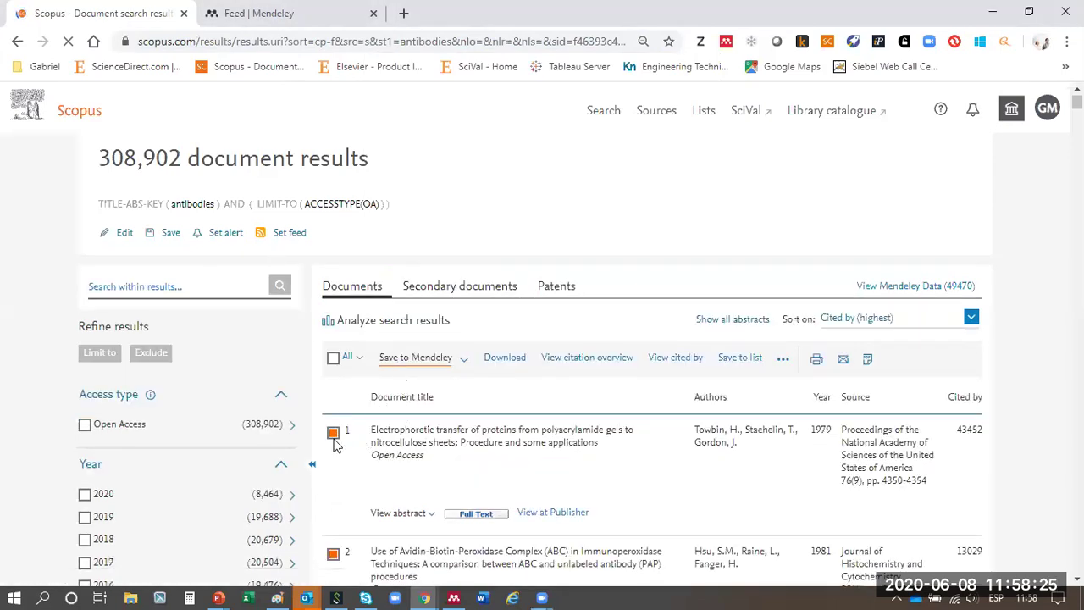
{"action": "scroll", "coordinate": [334, 445], "scroll_direction": "down", "scroll_amount": 3}
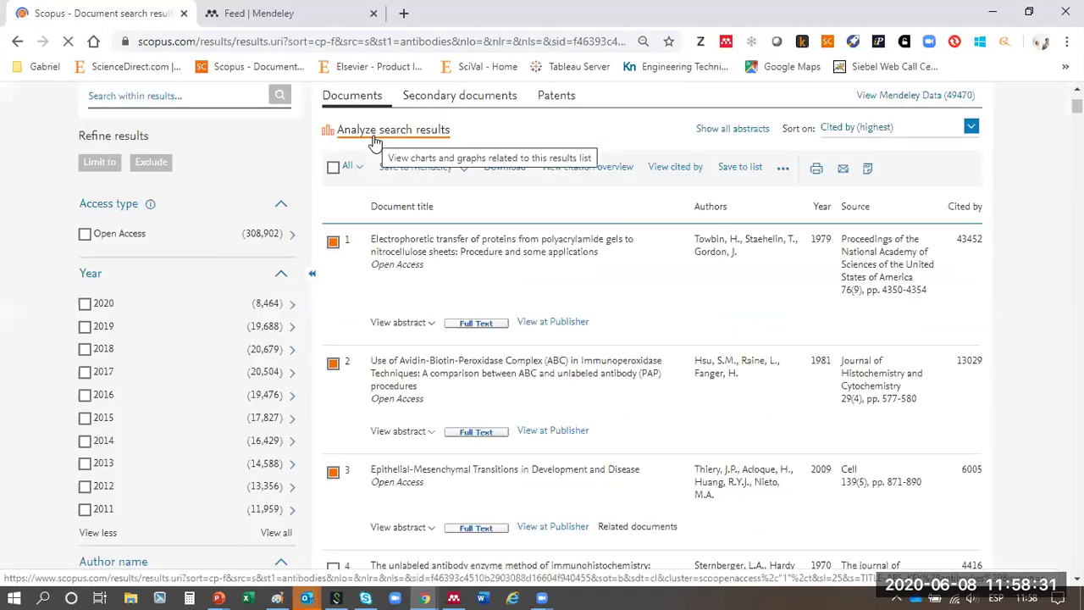
{"action": "scroll", "coordinate": [423, 348], "scroll_direction": "up", "scroll_amount": 2}
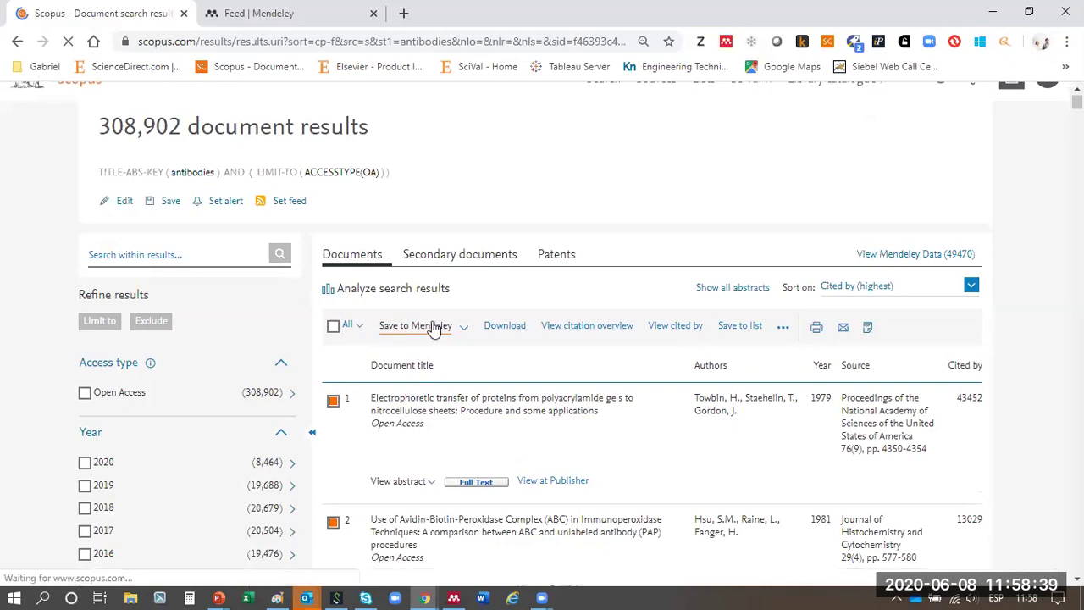
{"action": "left_click_drag", "start_coordinate": [151, 282], "coordinate": [179, 282]}
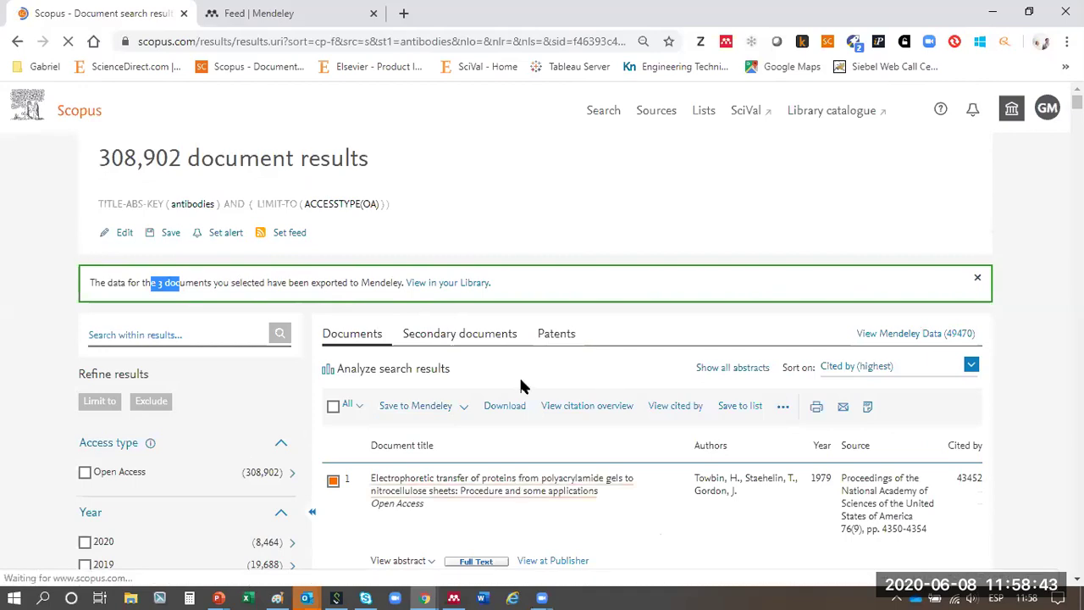
{"action": "scroll", "coordinate": [521, 386], "scroll_direction": "down", "scroll_amount": 2}
- Open the records of the first three Scopus results in new tabs
{"action": "right_click", "coordinate": [414, 332]}
{"action": "left_click", "coordinate": [487, 342]}
{"action": "right_click", "coordinate": [431, 451]}
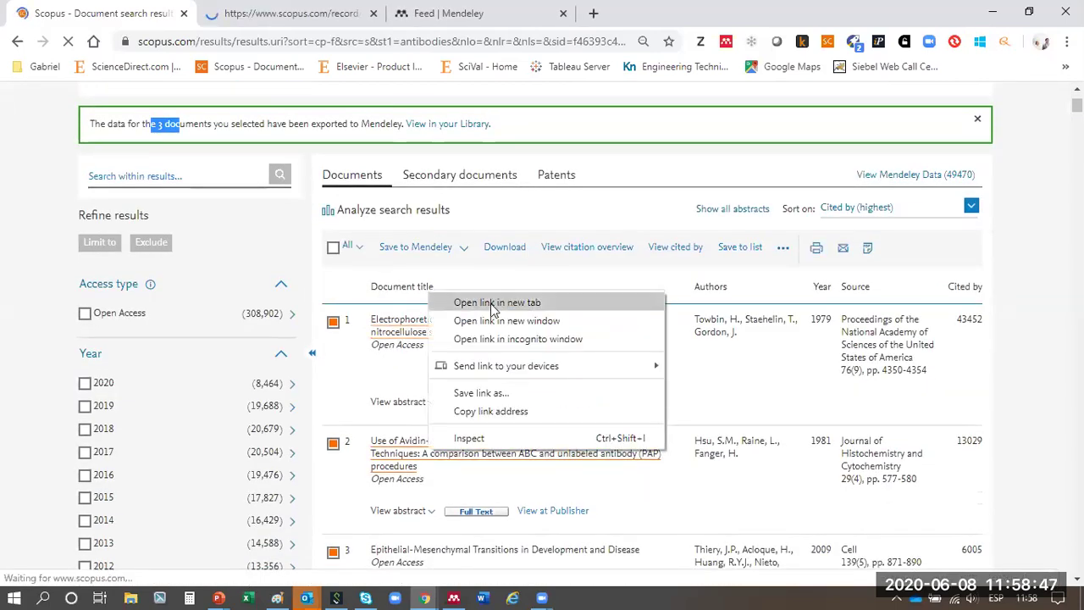
{"action": "left_click", "coordinate": [492, 302]}
{"action": "scroll", "coordinate": [491, 310], "scroll_direction": "down", "scroll_amount": 3}
{"action": "right_click", "coordinate": [415, 312]}
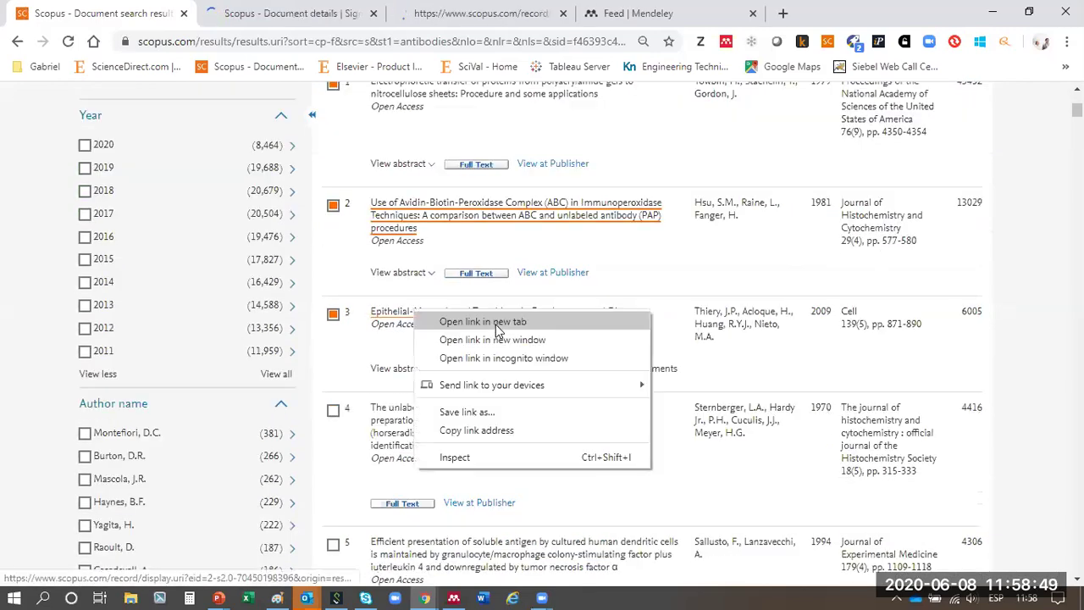
{"action": "left_click", "coordinate": [496, 325]}
- Open the first result's article via More > View at Publisher
{"action": "left_click", "coordinate": [258, 14]}
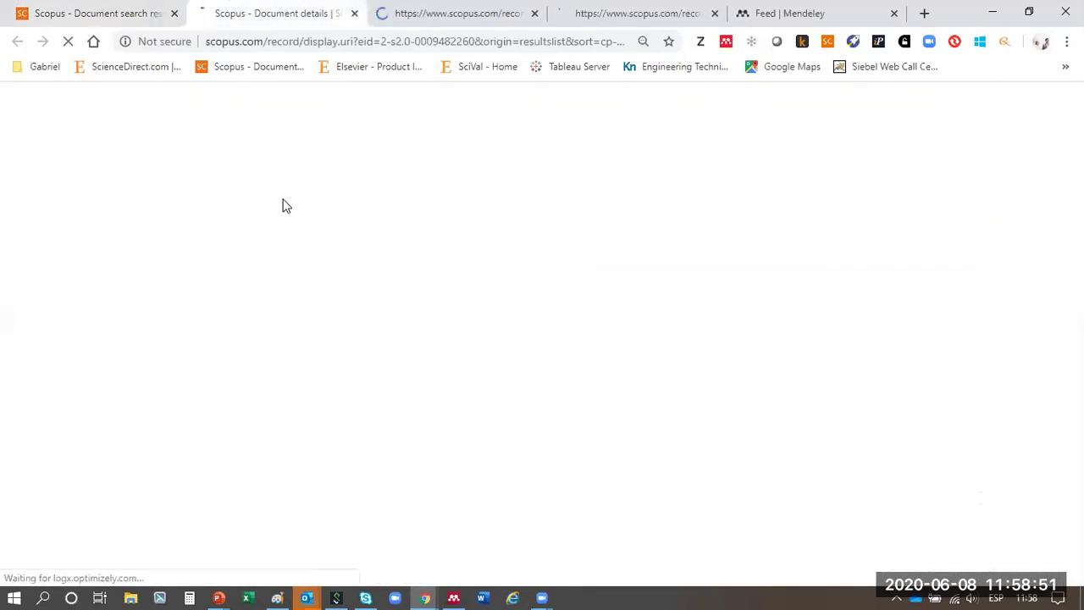
{"action": "scroll", "coordinate": [245, 338], "scroll_direction": "down", "scroll_amount": 3}
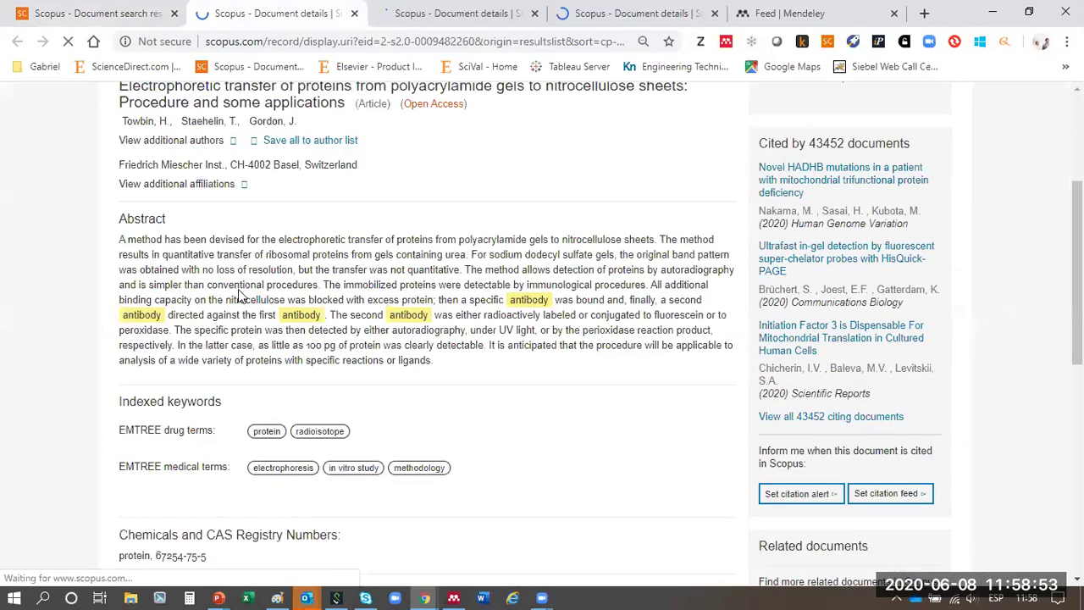
{"action": "scroll", "coordinate": [240, 288], "scroll_direction": "up", "scroll_amount": 3}
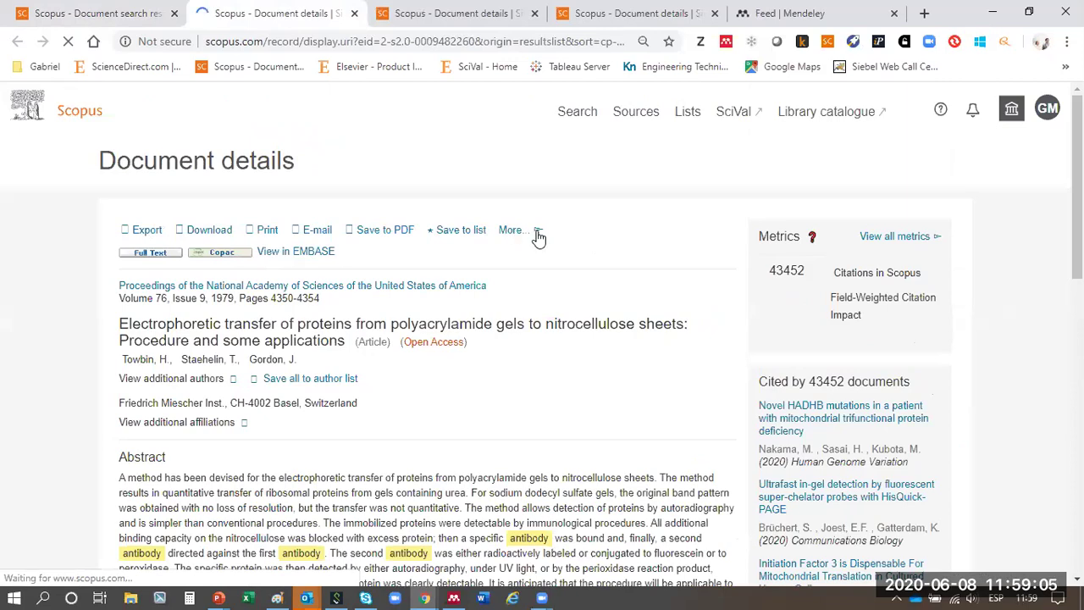
{"action": "left_click", "coordinate": [538, 239]}
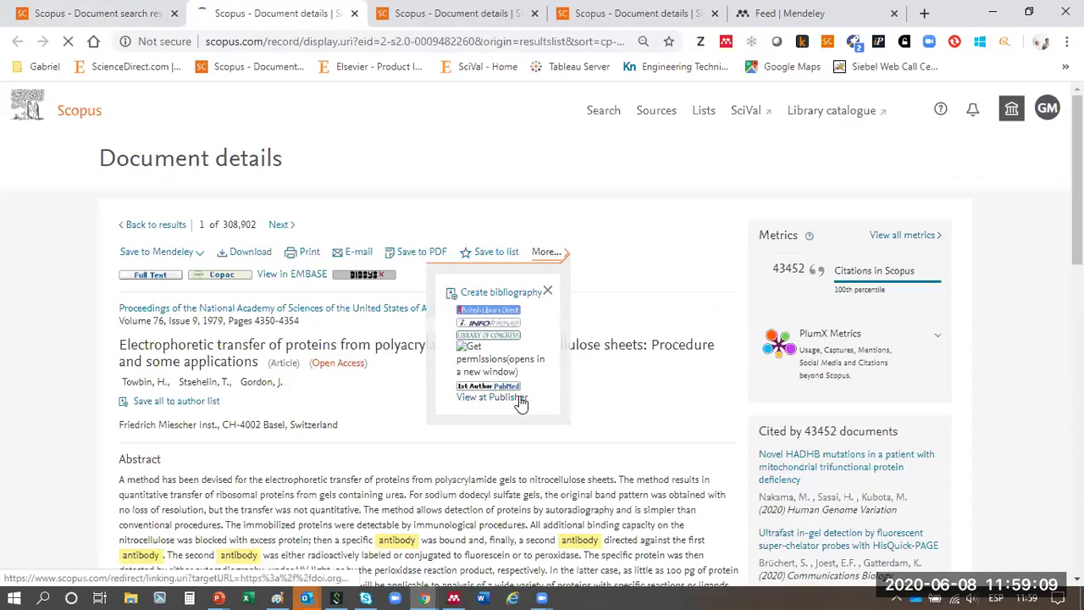
{"action": "left_click", "coordinate": [519, 377]}
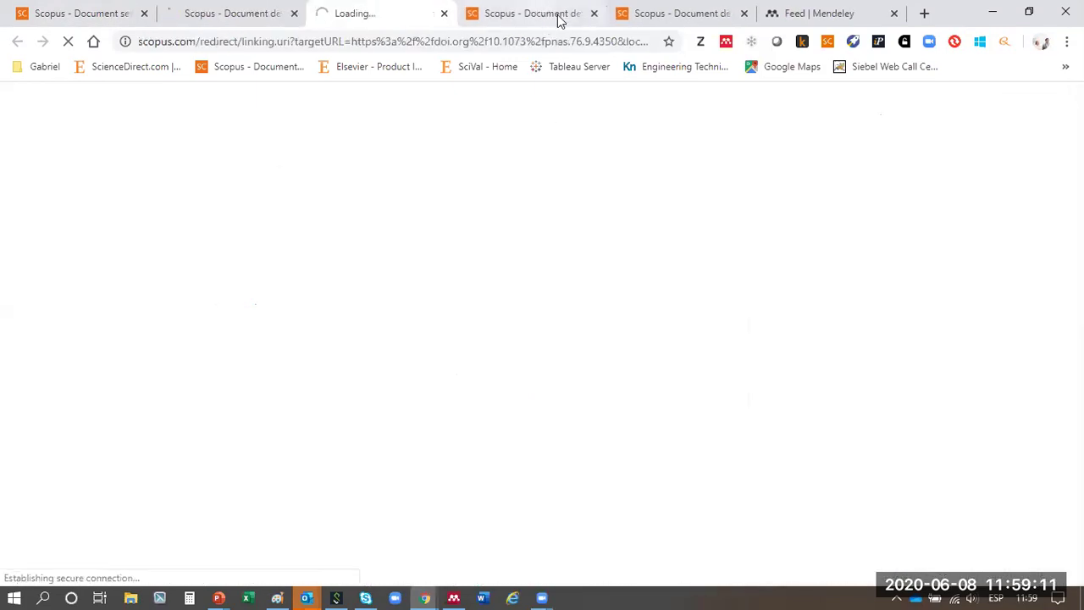
- Open the second and third articles at their publishers and go to the first publisher page
{"action": "left_click", "coordinate": [557, 18]}
{"action": "left_click", "coordinate": [561, 254]}
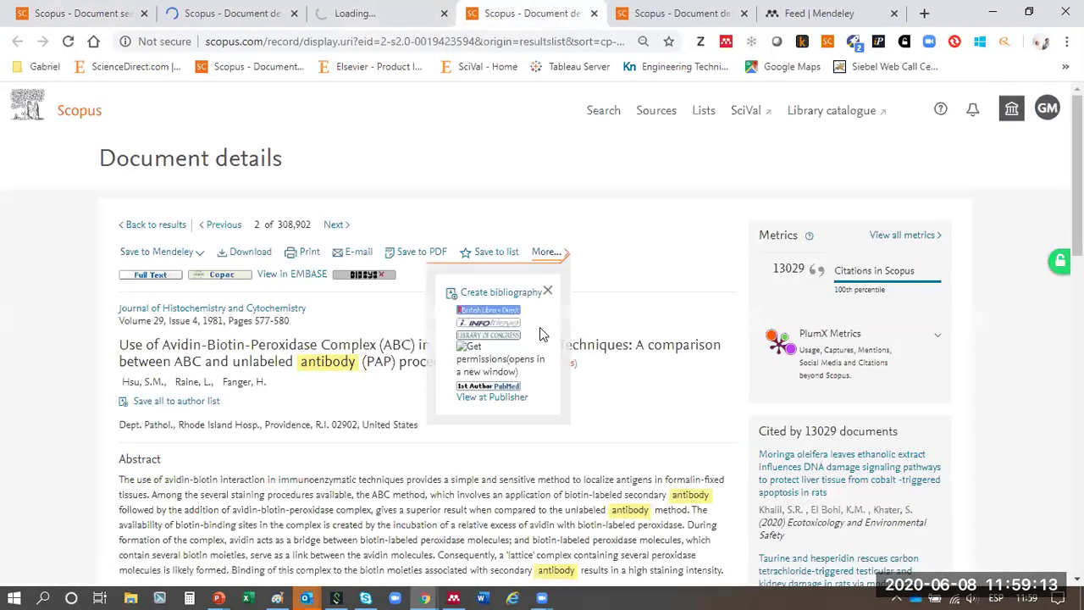
{"action": "left_click", "coordinate": [521, 395]}
{"action": "left_click", "coordinate": [746, 14]}
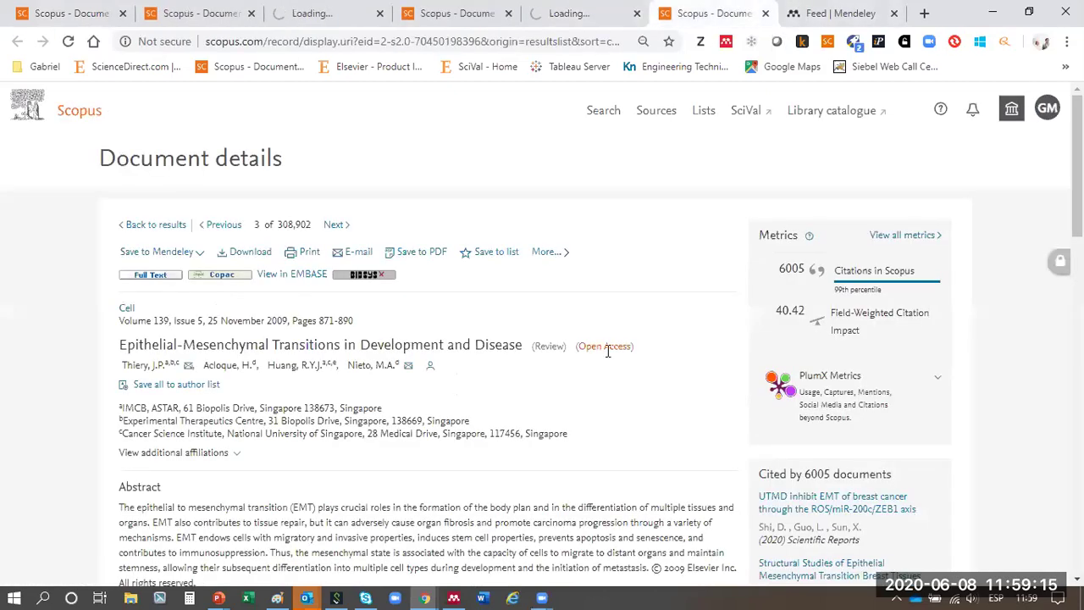
{"action": "left_click", "coordinate": [548, 252]}
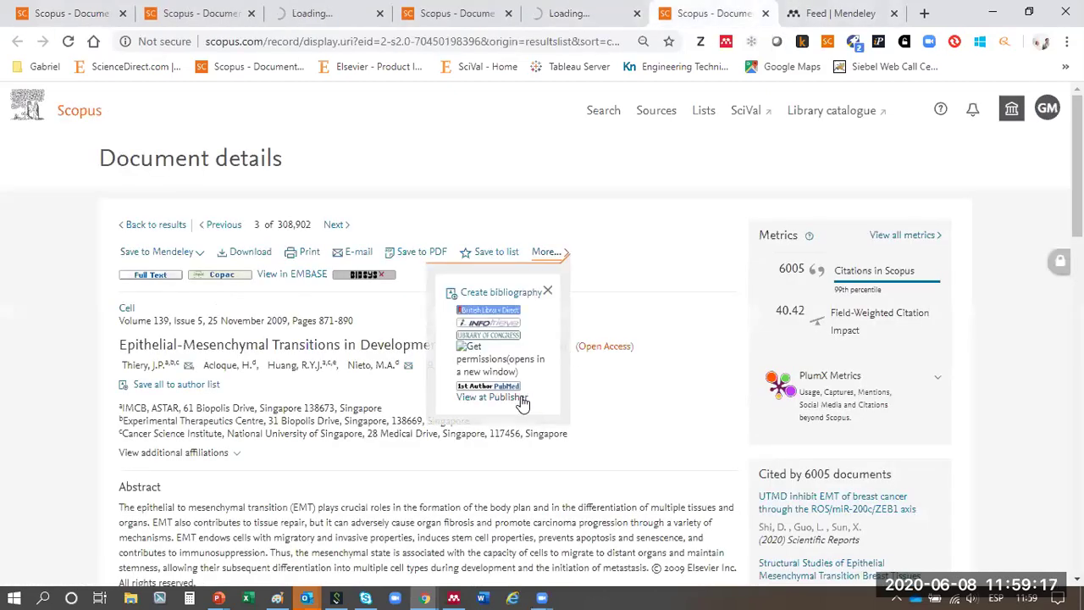
{"action": "left_click", "coordinate": [520, 396]}
{"action": "left_click", "coordinate": [254, 12]}
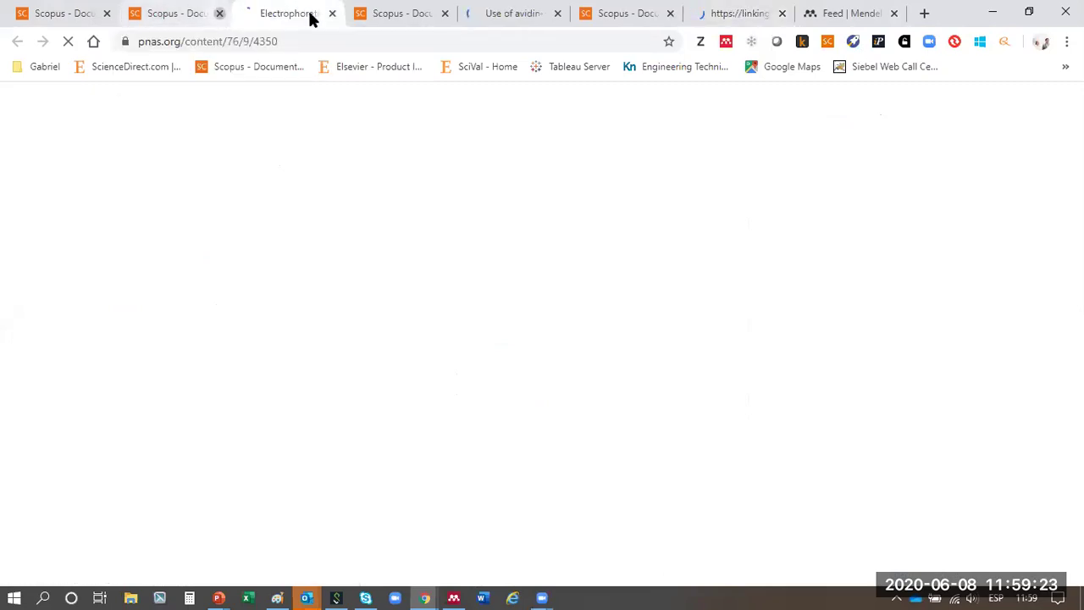
- Close the extra Scopus tabs and add the PNAS electrophoretic transfer article to My library
{"action": "left_click", "coordinate": [219, 13]}
{"action": "left_click", "coordinate": [332, 12]}
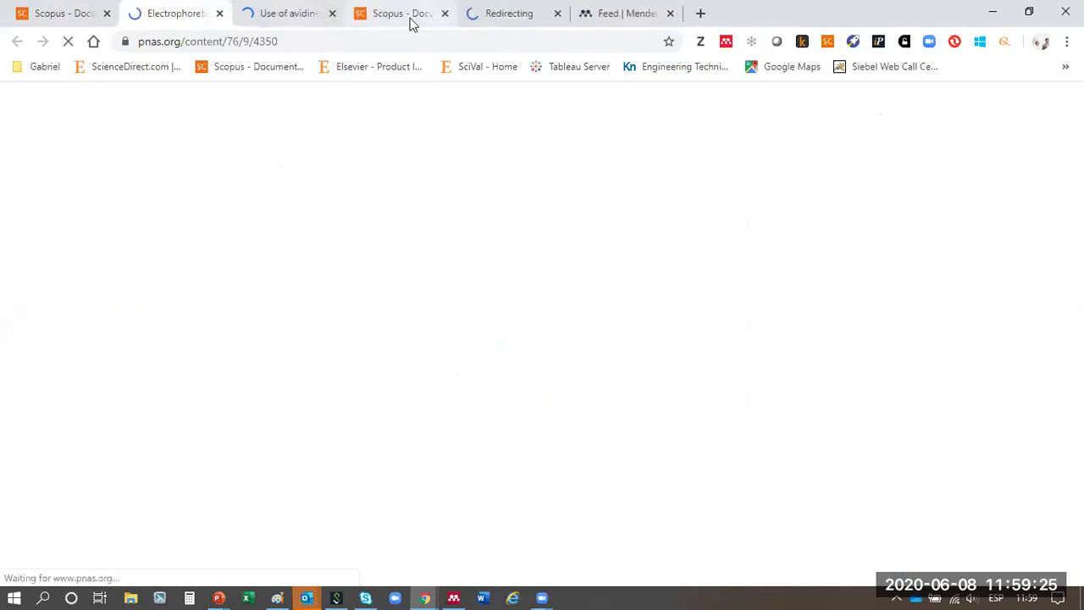
{"action": "left_click", "coordinate": [445, 13]}
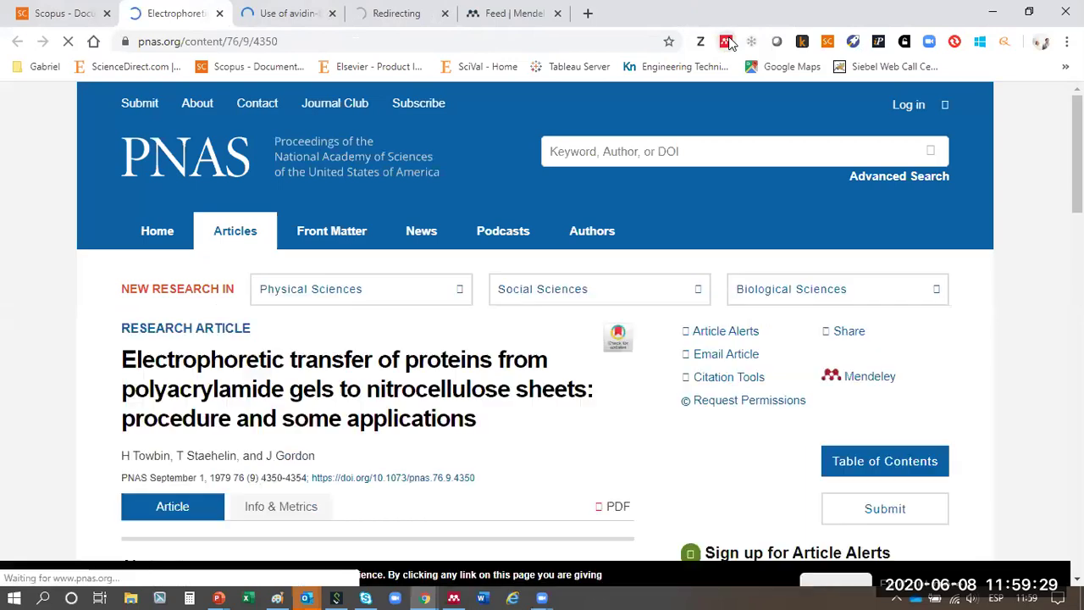
{"action": "left_click", "coordinate": [726, 42]}
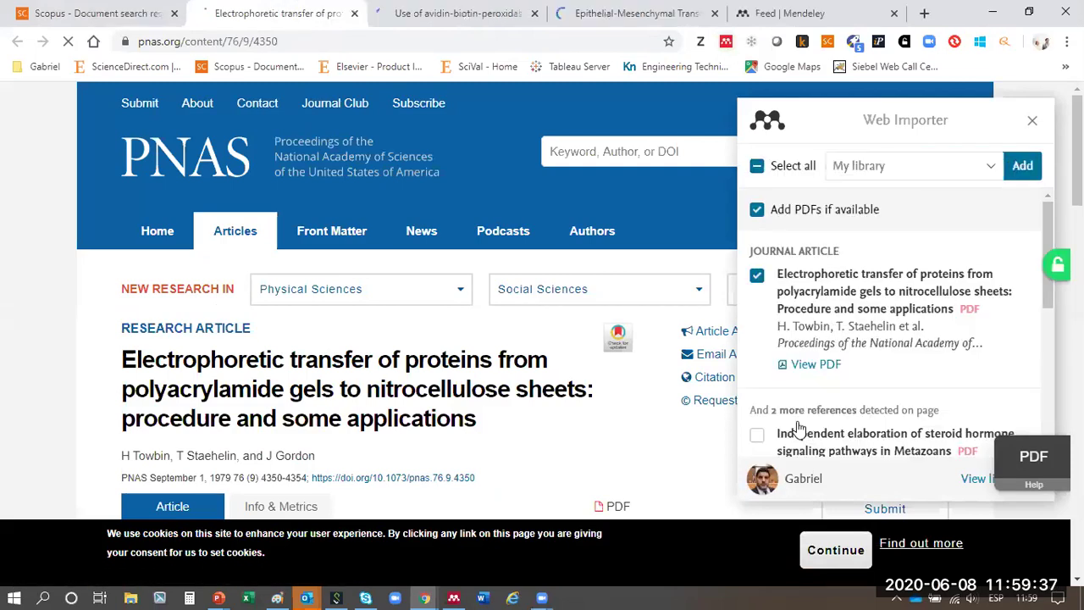
{"action": "scroll", "coordinate": [1004, 353], "scroll_direction": "down", "scroll_amount": 1}
{"action": "left_click", "coordinate": [1023, 165]}
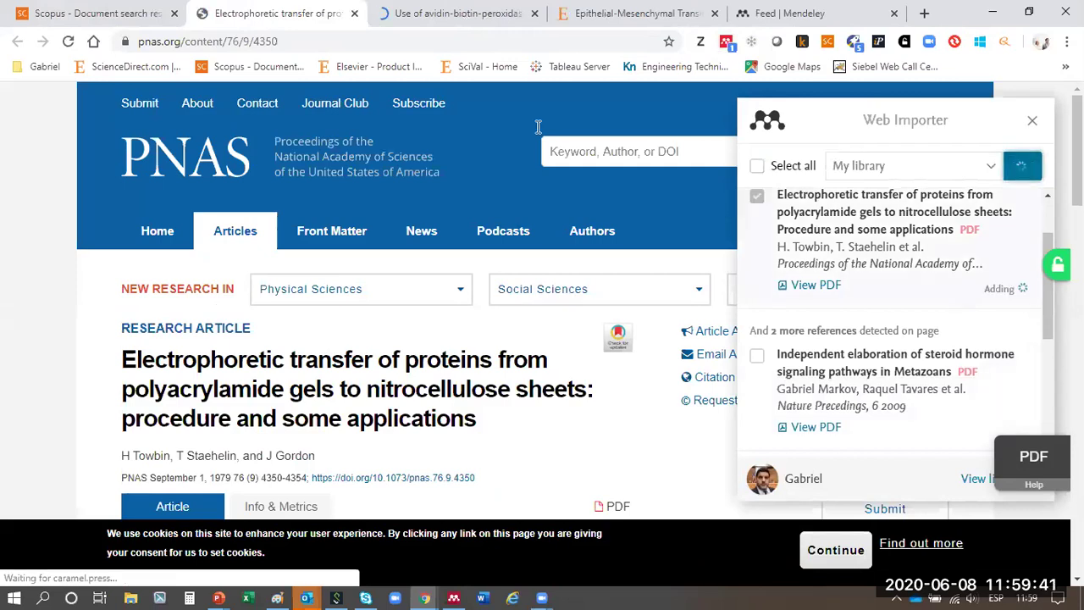
- Import the SAGE avidin-biotin-peroxidase reference to My library and check both imports' progress
{"action": "key", "text": "ctrl+Tab"}
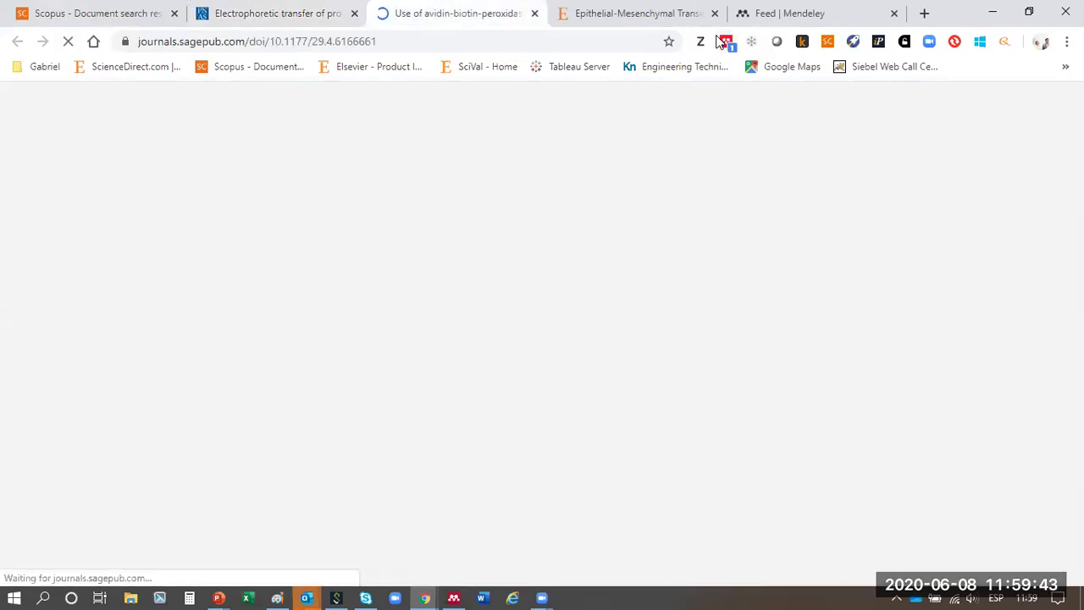
{"action": "key", "text": "ctrl+Tab"}
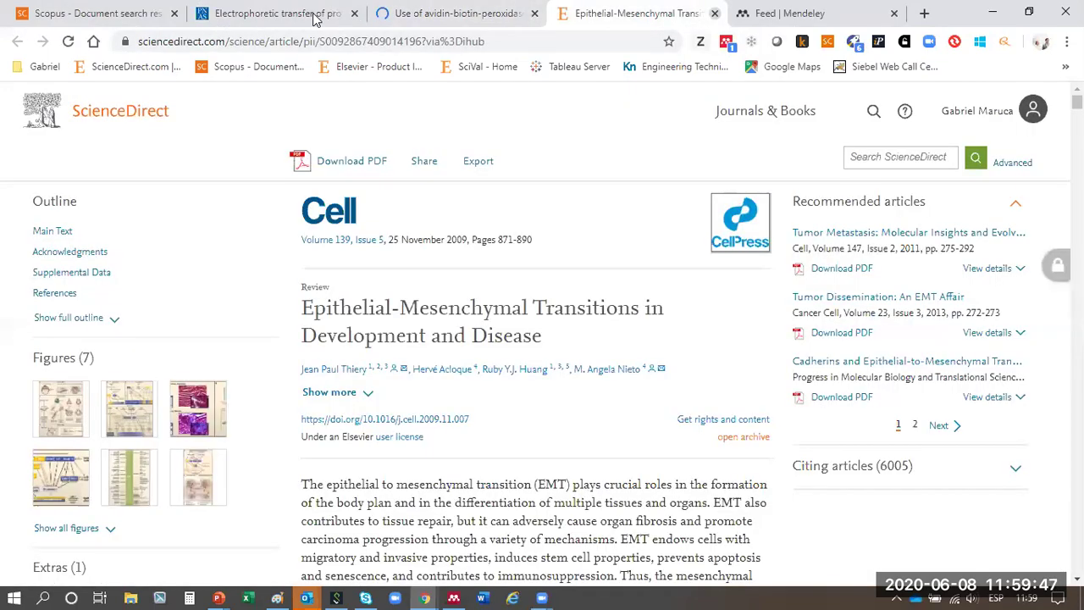
{"action": "key", "text": "ctrl+Tab"}
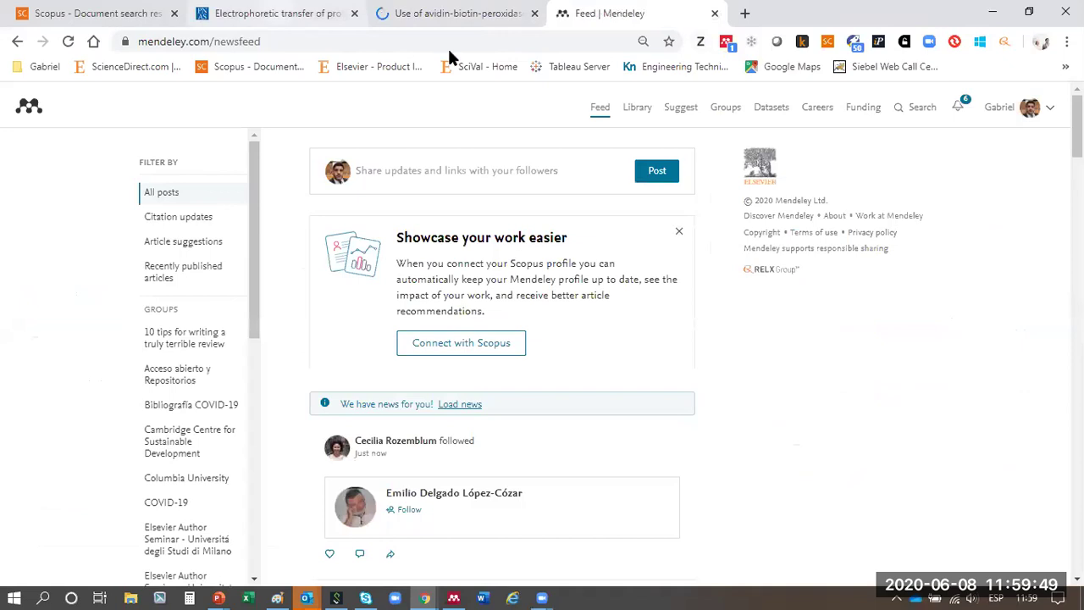
{"action": "key", "text": "ctrl+shift+Tab"}
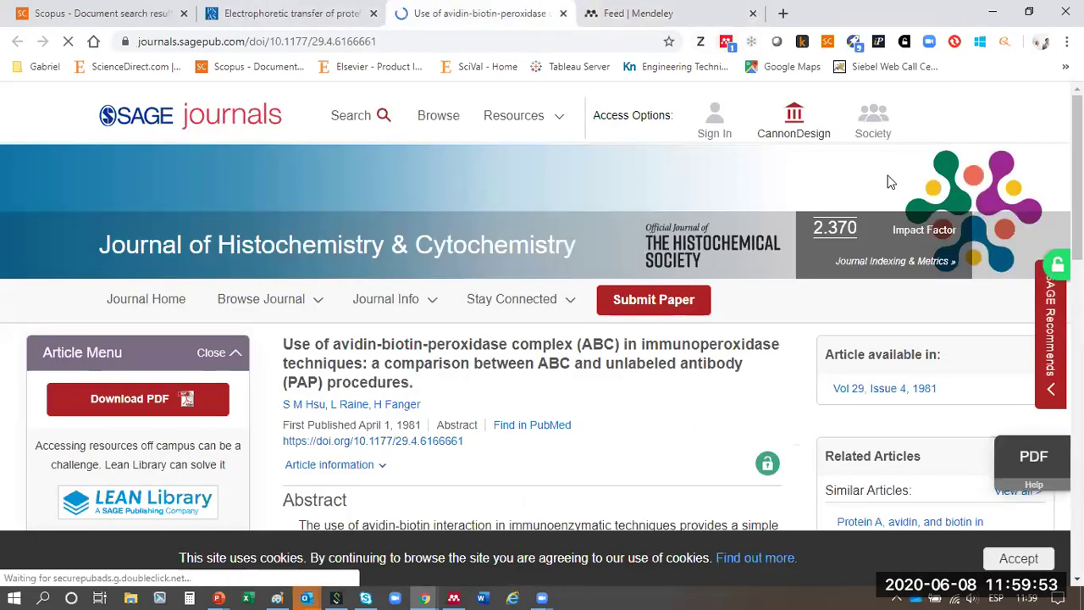
{"action": "key", "text": "ctrl+shift+m"}
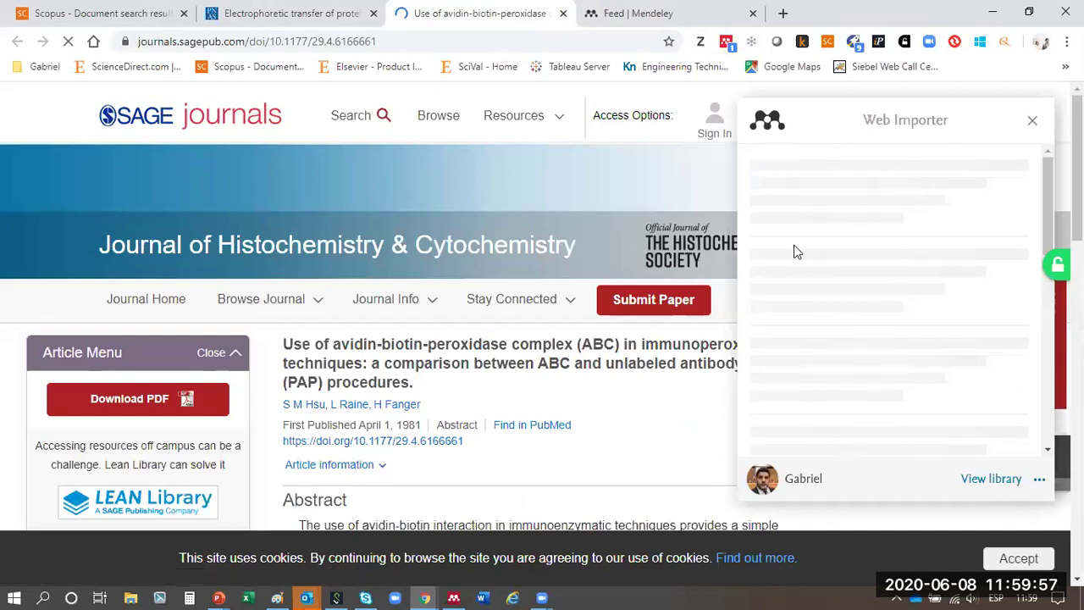
{"action": "left_click", "coordinate": [756, 277]}
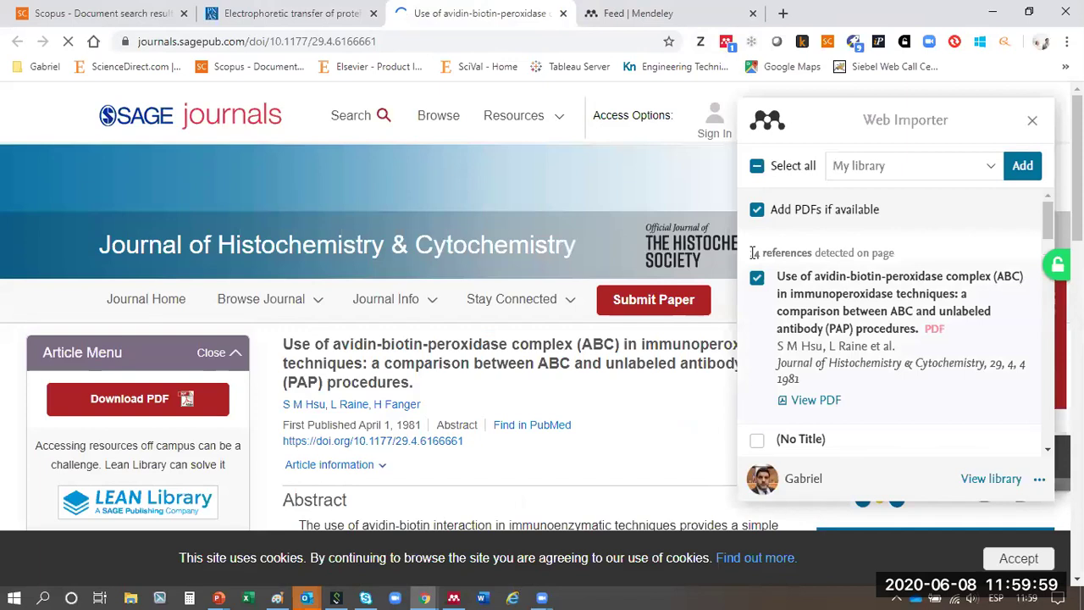
{"action": "left_click", "coordinate": [1023, 166]}
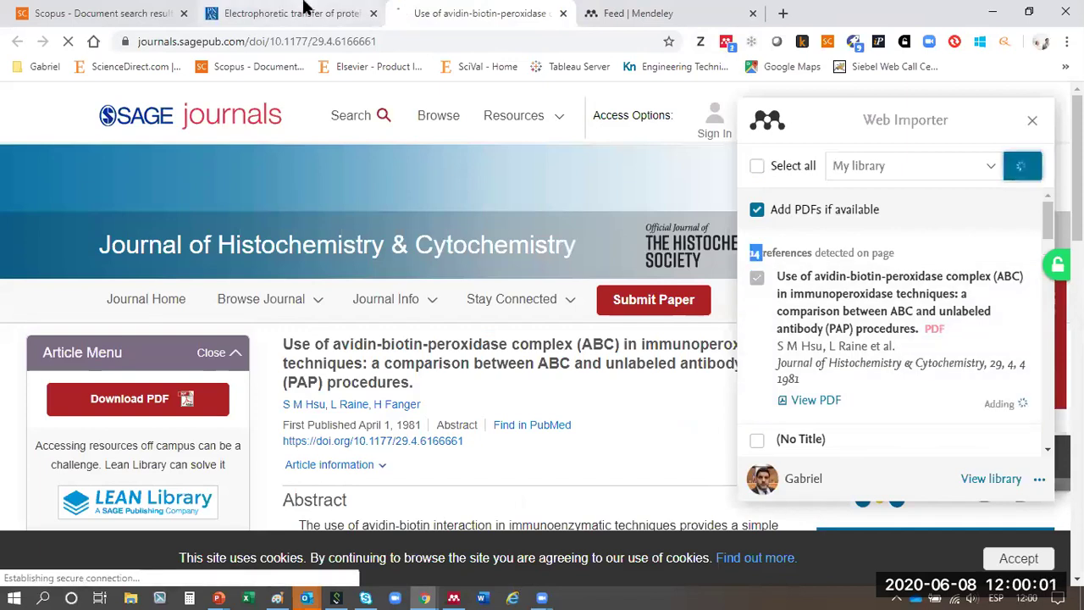
{"action": "key", "text": "ctrl+shift+Tab"}
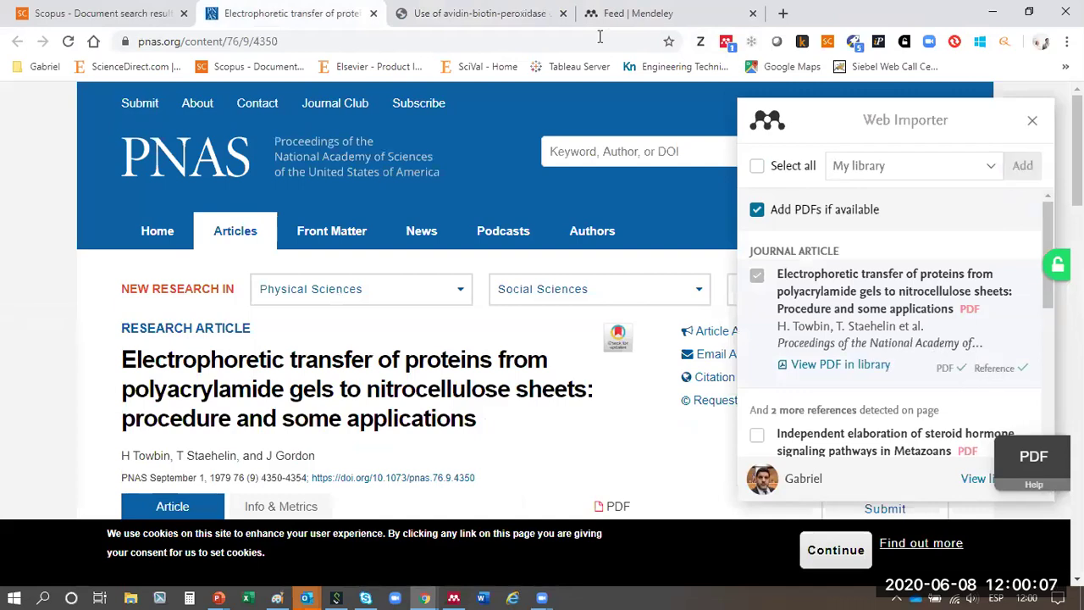
{"action": "key", "text": "ctrl+Tab"}
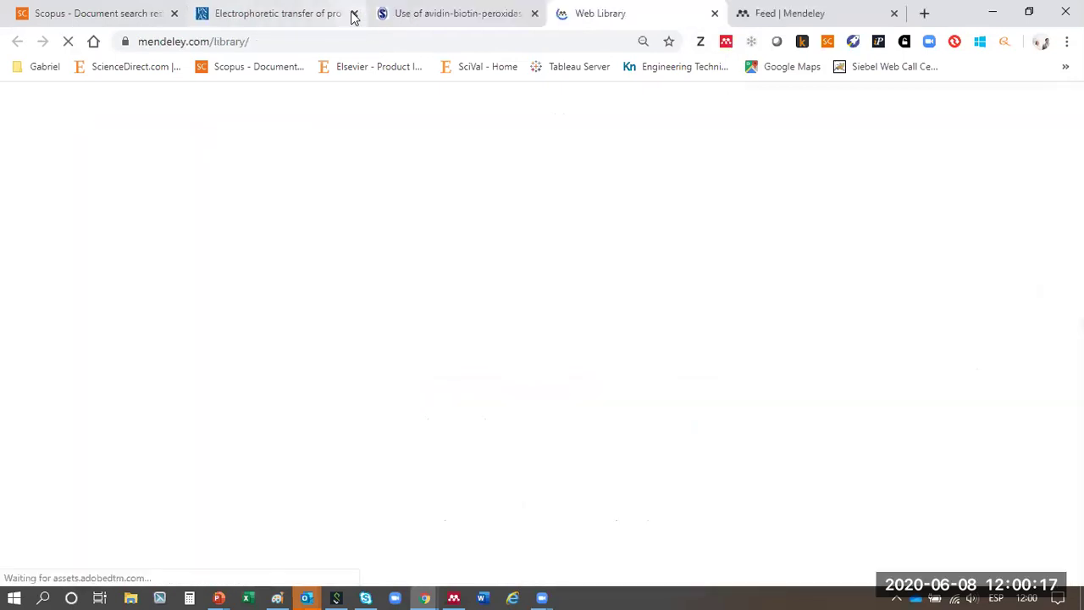
- Confirm both new papers top All Documents in the web library, then return to Scopus
{"action": "left_click", "coordinate": [374, 13]}
{"action": "left_click", "coordinate": [374, 13]}
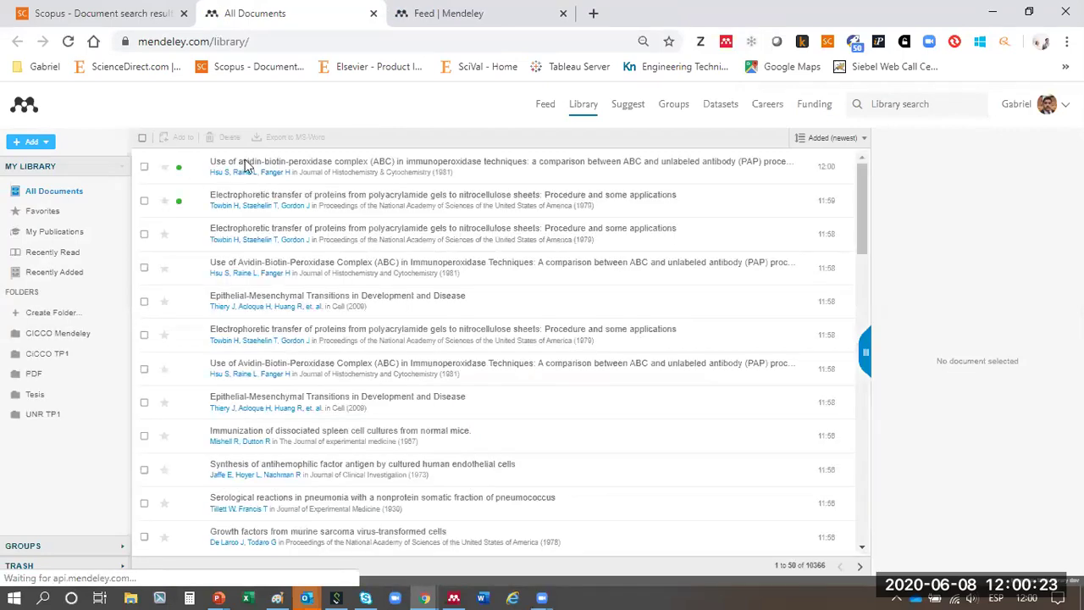
{"action": "left_click", "coordinate": [373, 13]}
{"action": "left_click", "coordinate": [142, 12]}
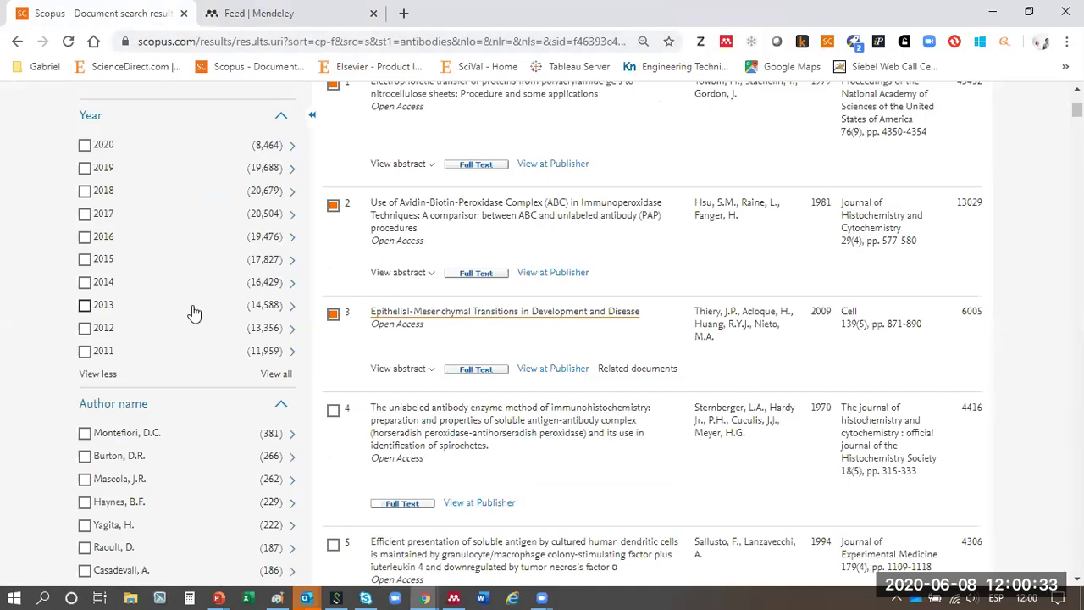
{"action": "scroll", "coordinate": [194, 314], "scroll_direction": "down", "scroll_amount": 20}
{"action": "scroll", "coordinate": [192, 303], "scroll_direction": "down", "scroll_amount": 9}
{"action": "scroll", "coordinate": [181, 242], "scroll_direction": "up", "scroll_amount": 3}
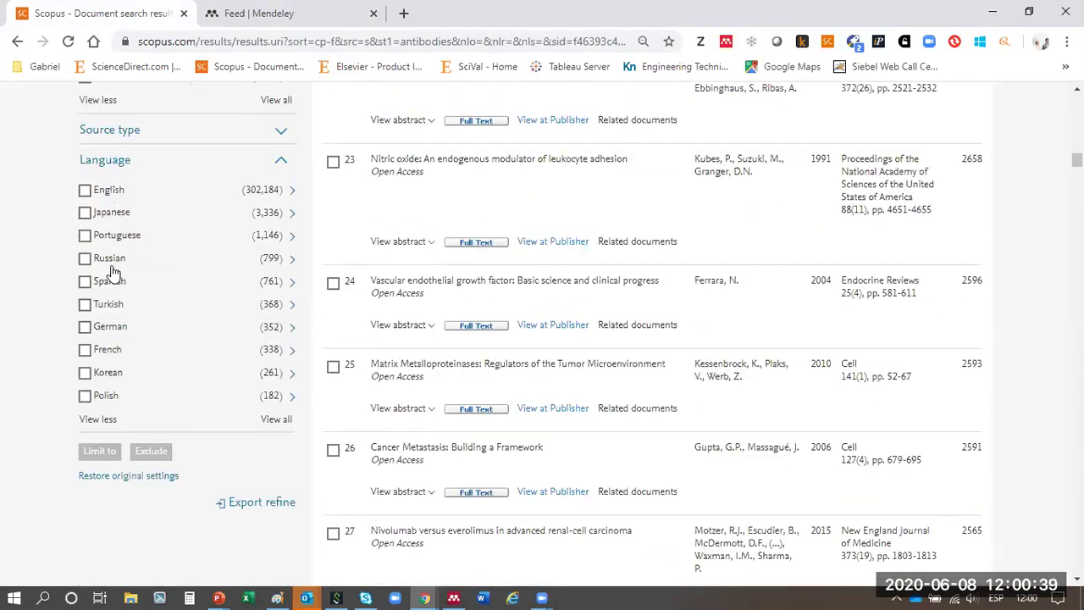
{"action": "left_click", "coordinate": [274, 281]}
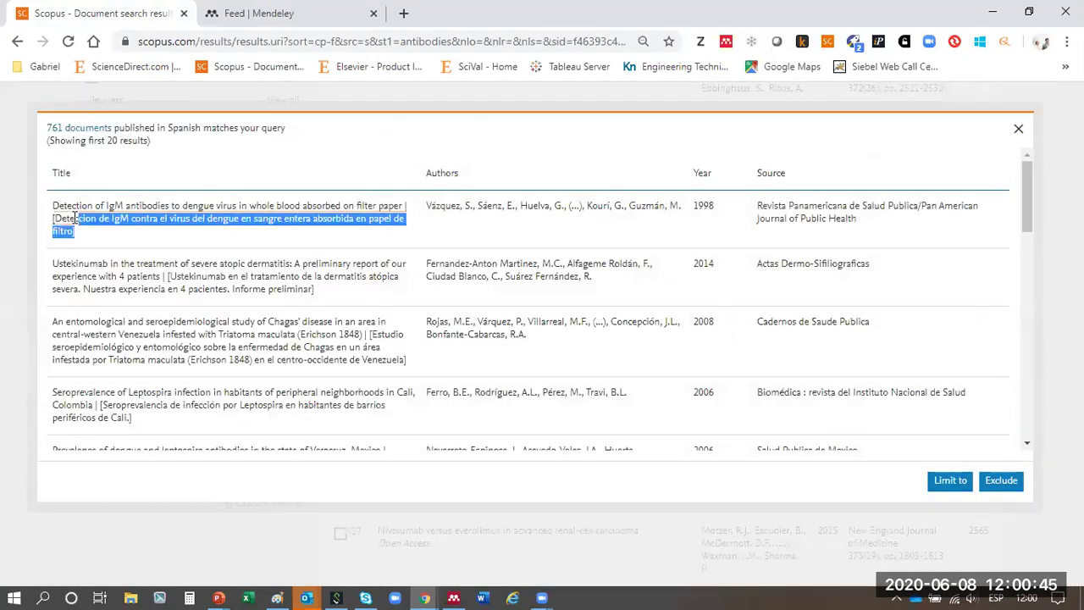
{"action": "triple_click", "coordinate": [121, 243]}
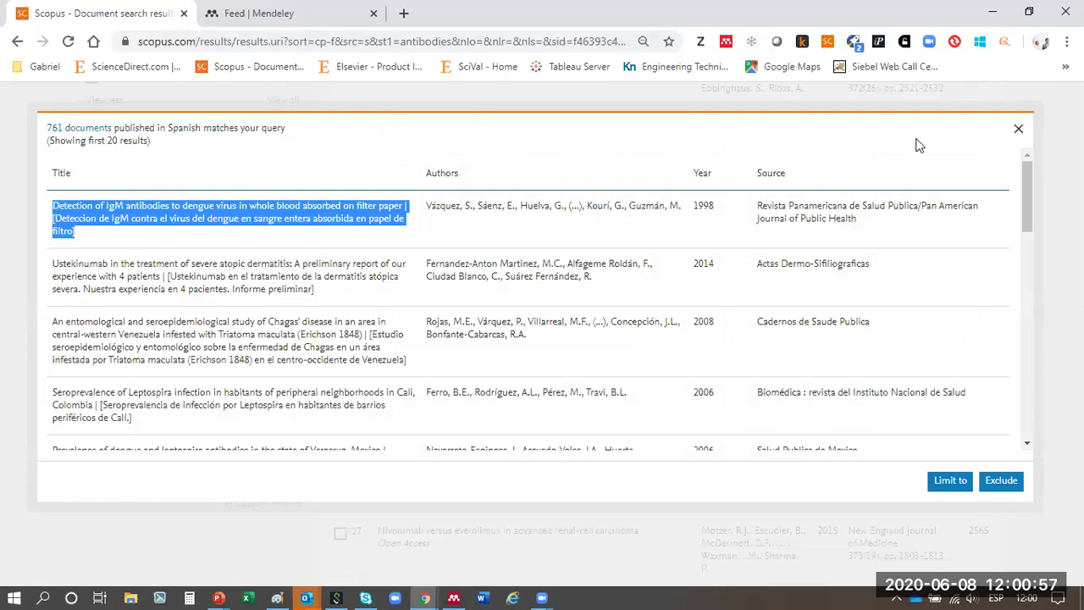
{"action": "left_click", "coordinate": [1019, 132]}
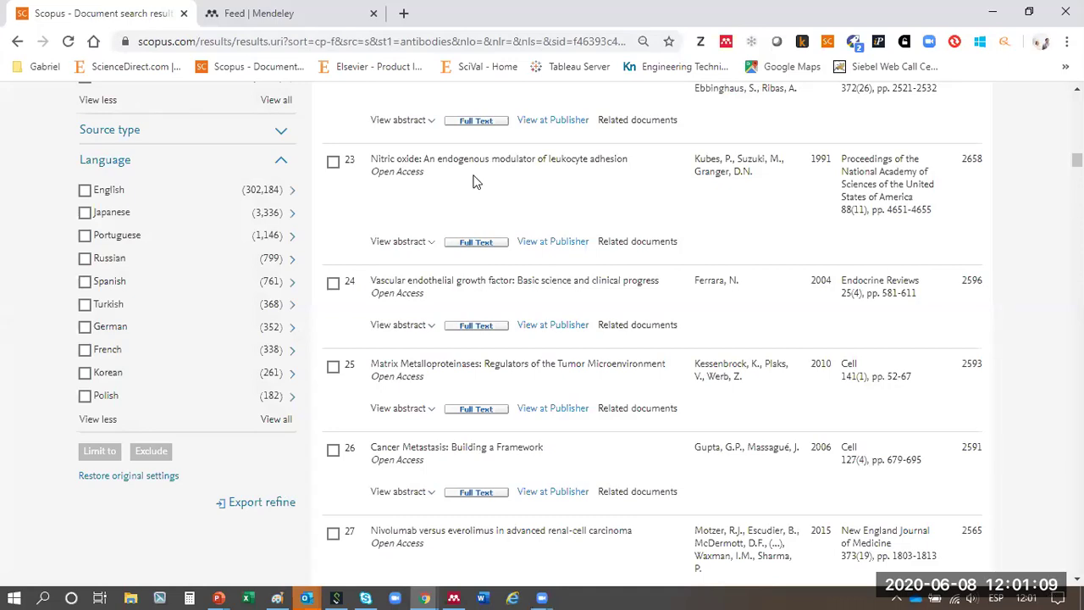
{"action": "left_click", "coordinate": [406, 16]}
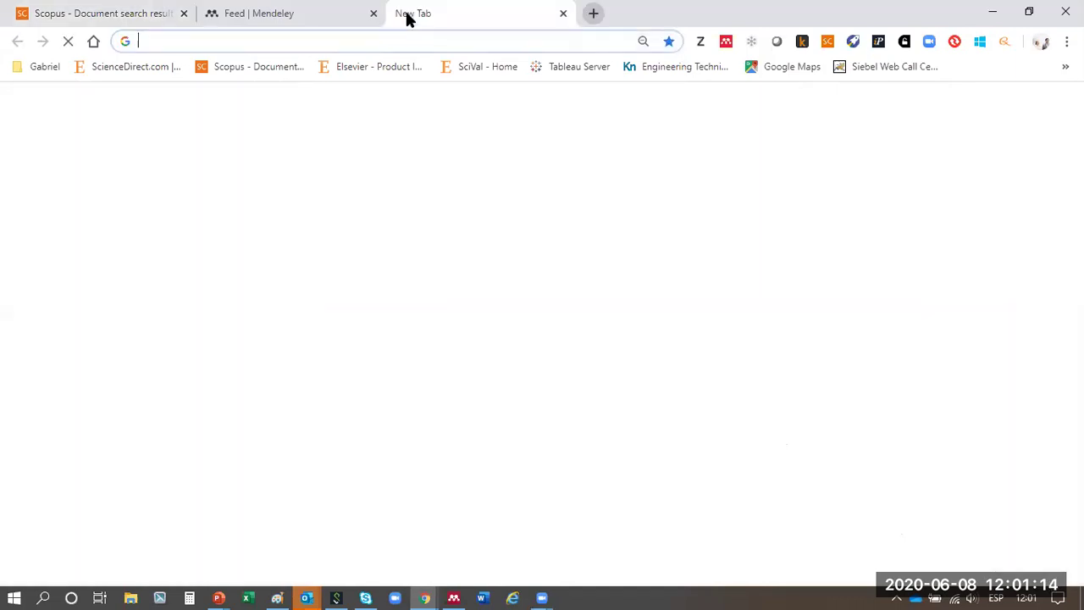
{"action": "left_click", "coordinate": [155, 73]}
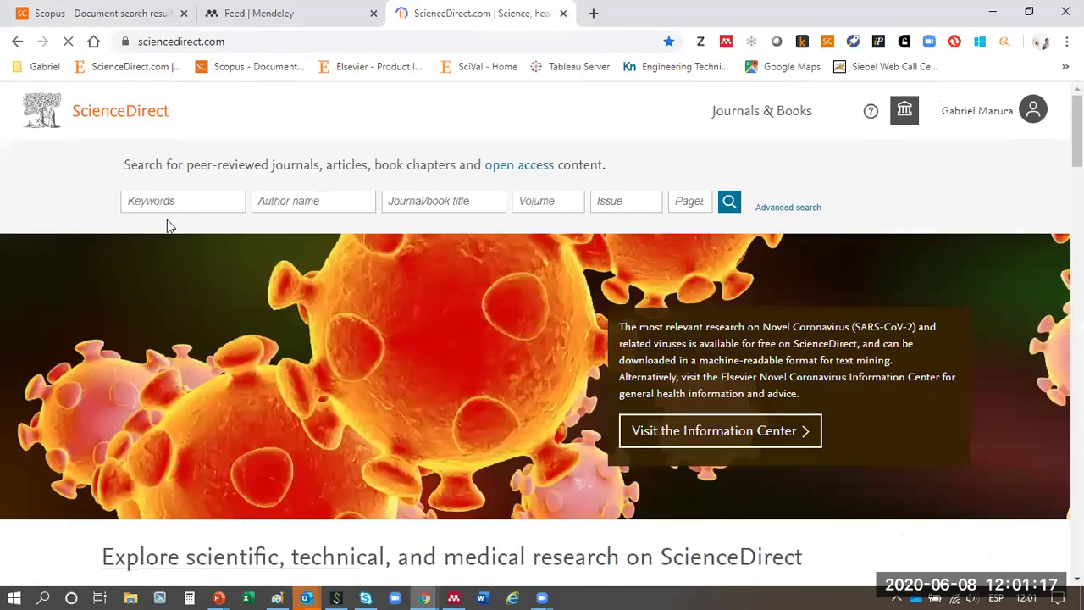
{"action": "left_click", "coordinate": [172, 203]}
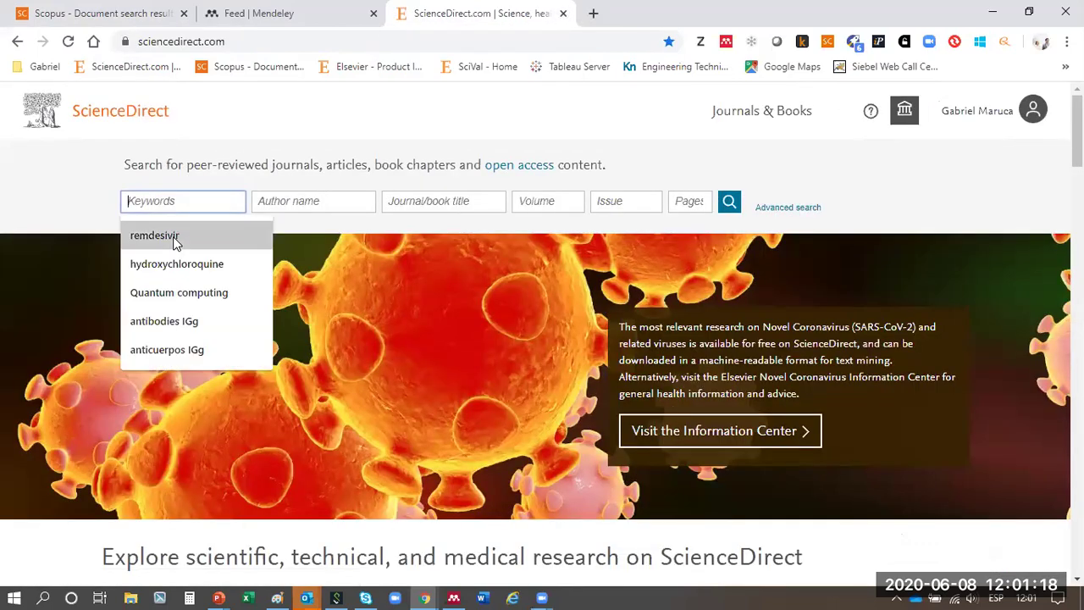
{"action": "left_click", "coordinate": [193, 324]}
{"action": "left_click", "coordinate": [730, 201]}
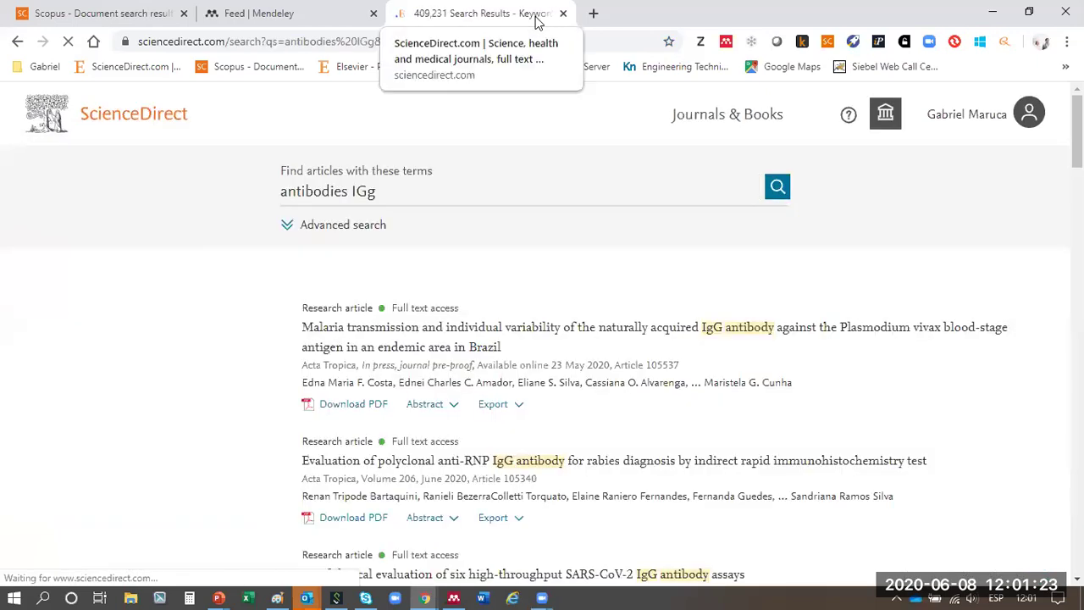
{"action": "left_click", "coordinate": [401, 306]}
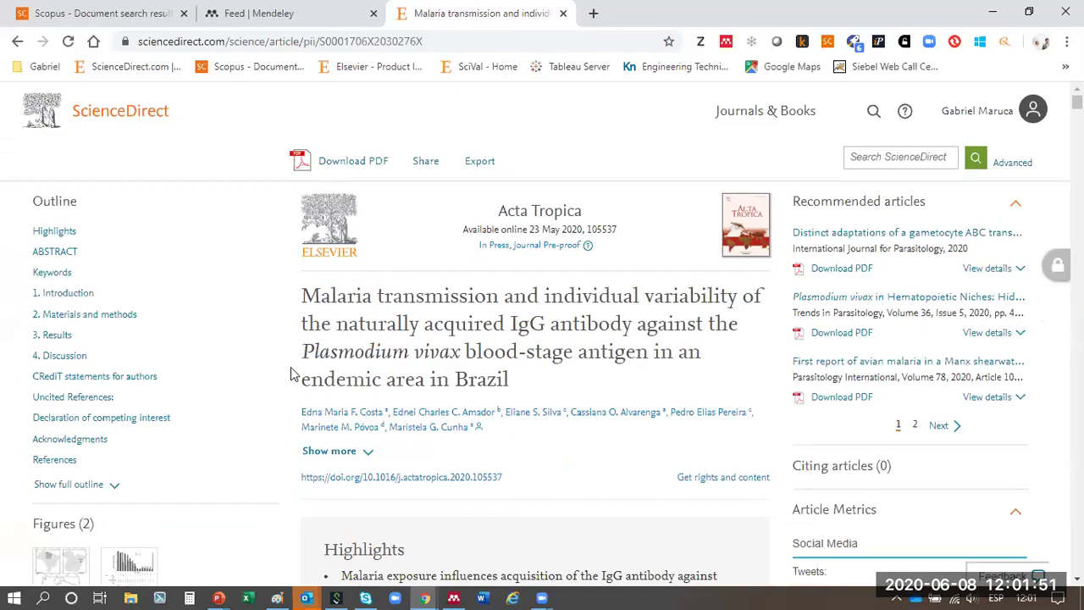
{"action": "left_click", "coordinate": [477, 165]}
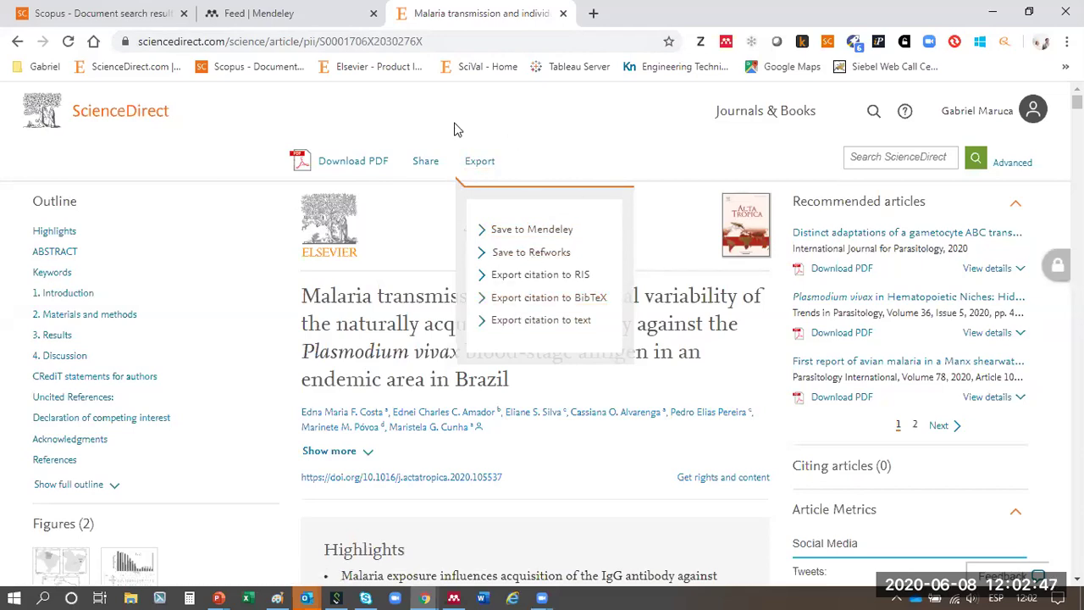
{"action": "left_click", "coordinate": [564, 16]}
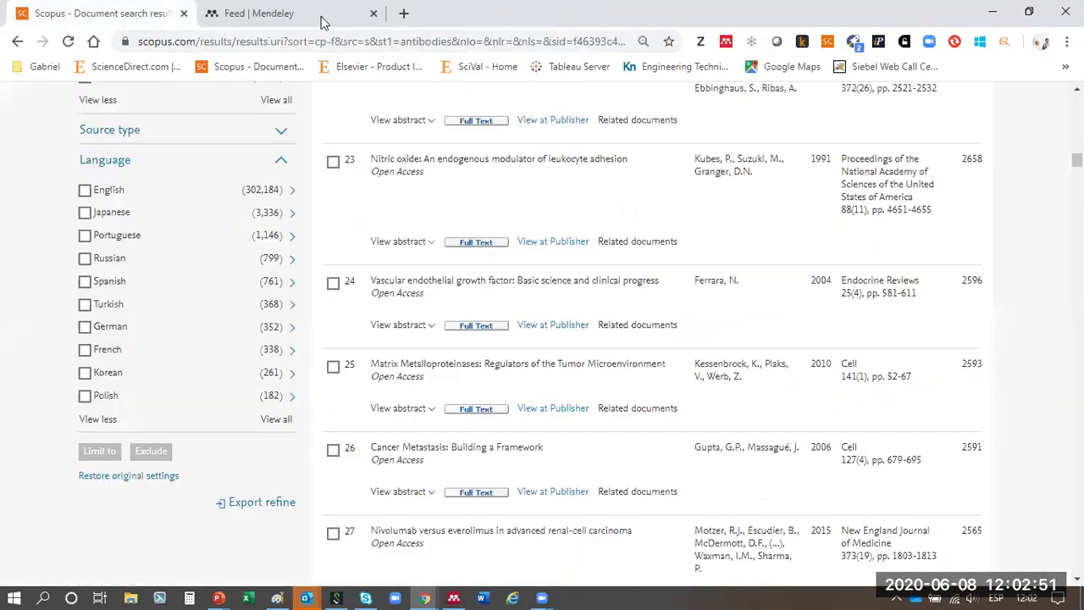
- Search ScienceDirect in a new tab for 'antibodies IGg'
{"action": "left_click", "coordinate": [184, 14]}
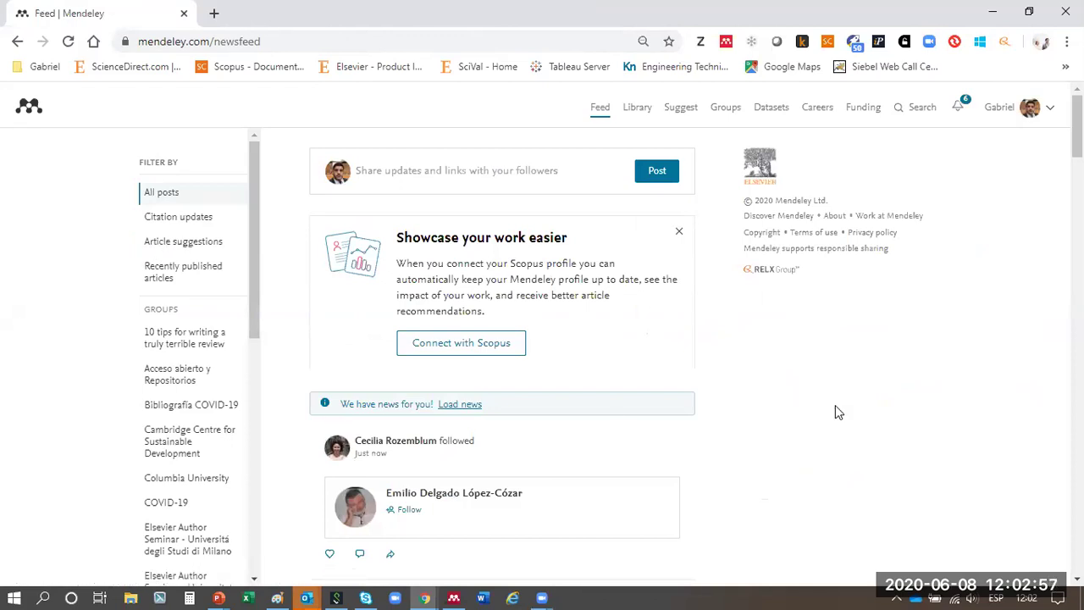
{"action": "left_click", "coordinate": [679, 231]}
{"action": "left_click", "coordinate": [212, 14]}
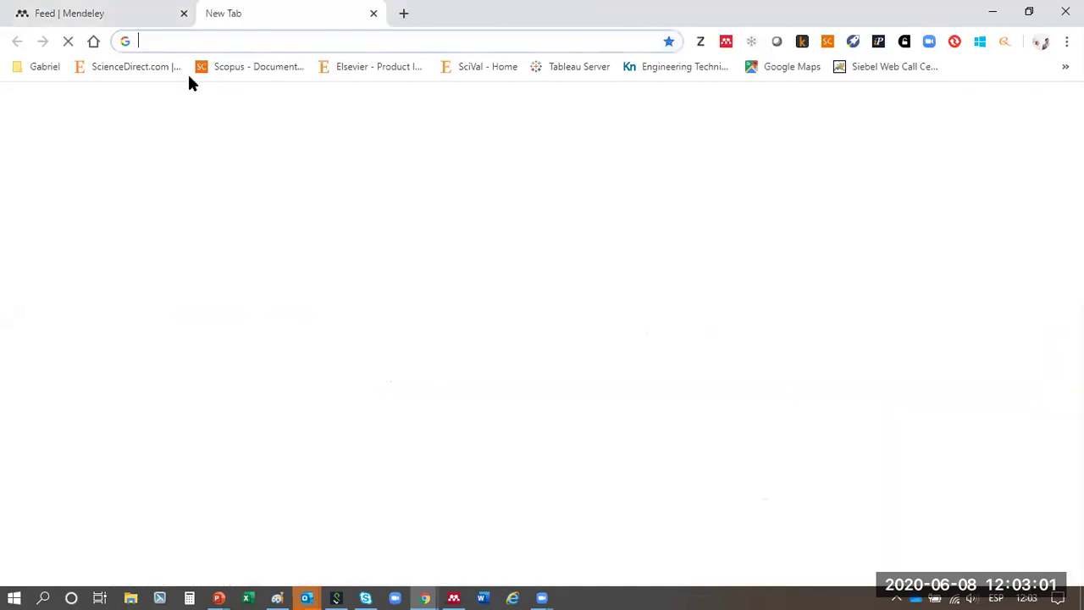
{"action": "left_click", "coordinate": [153, 75]}
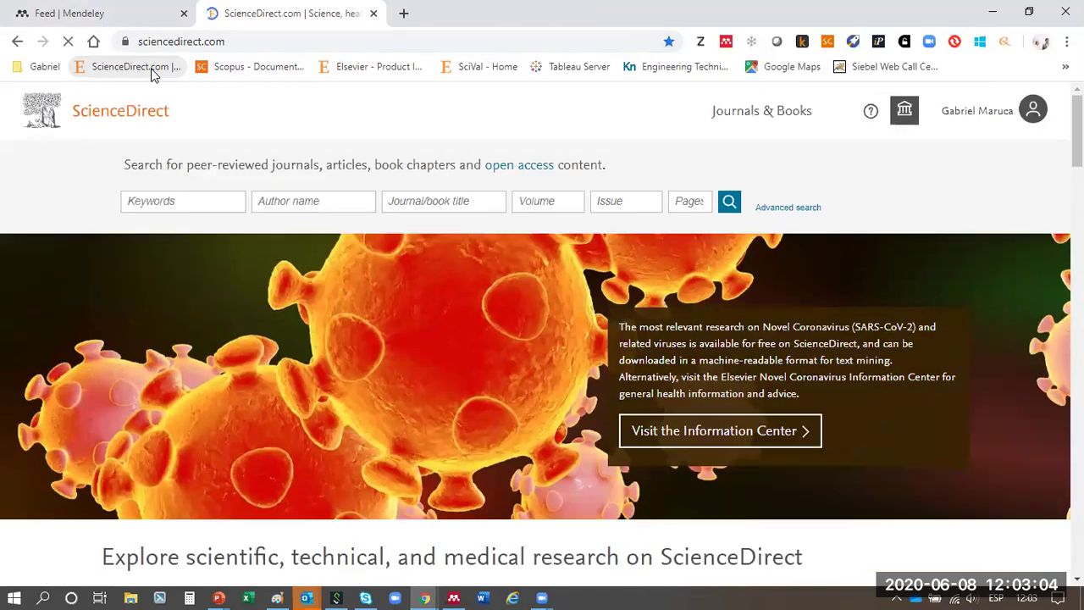
{"action": "left_click", "coordinate": [215, 199]}
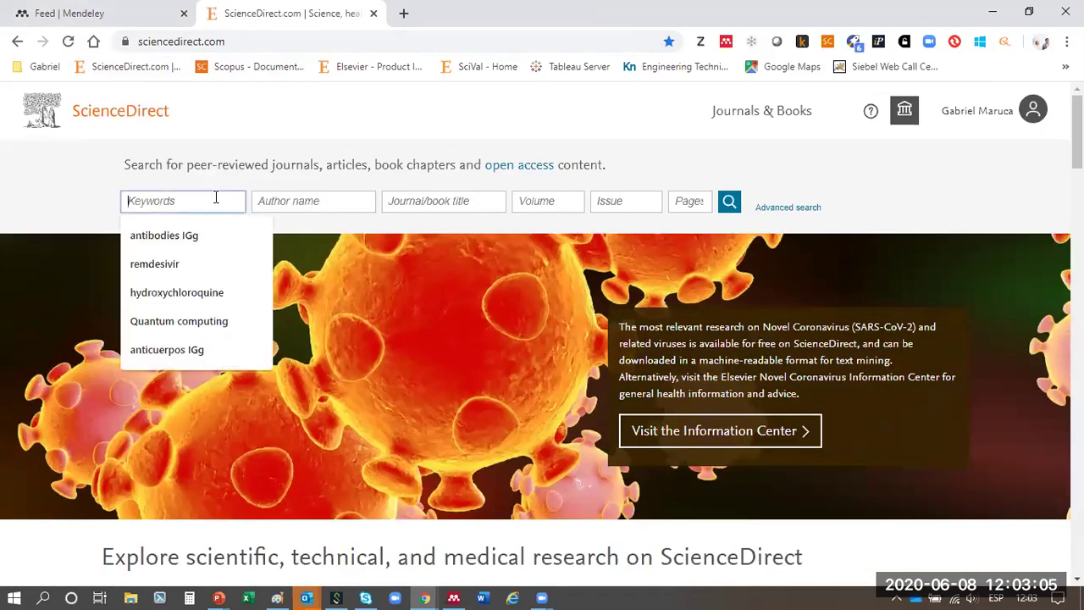
{"action": "left_click", "coordinate": [215, 240]}
{"action": "left_click", "coordinate": [729, 204]}
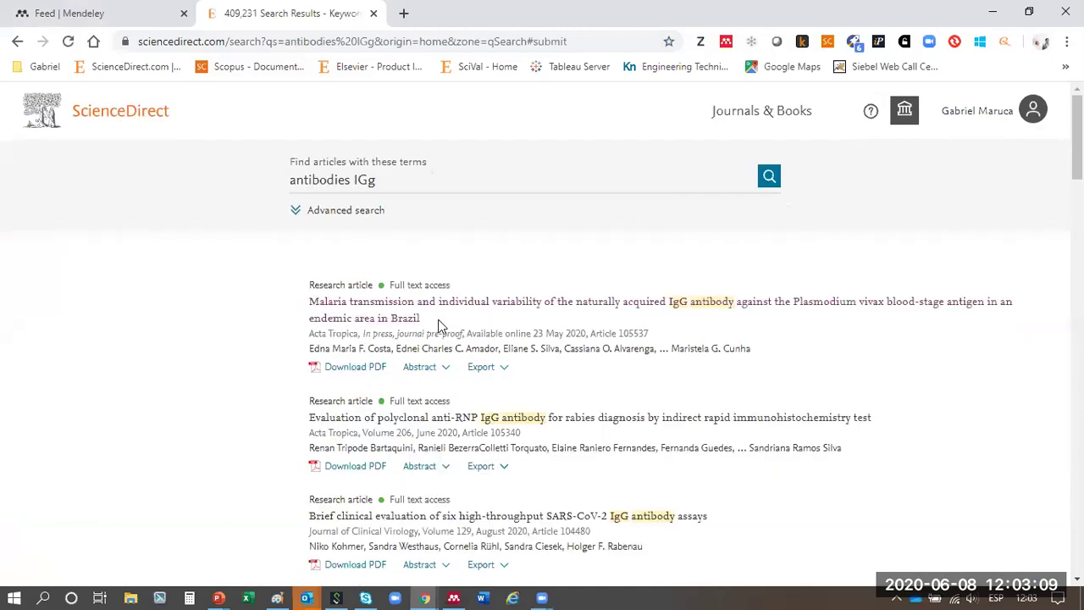
- Export the Malaria transmission article to the Mendeley library
{"action": "left_click", "coordinate": [428, 306]}
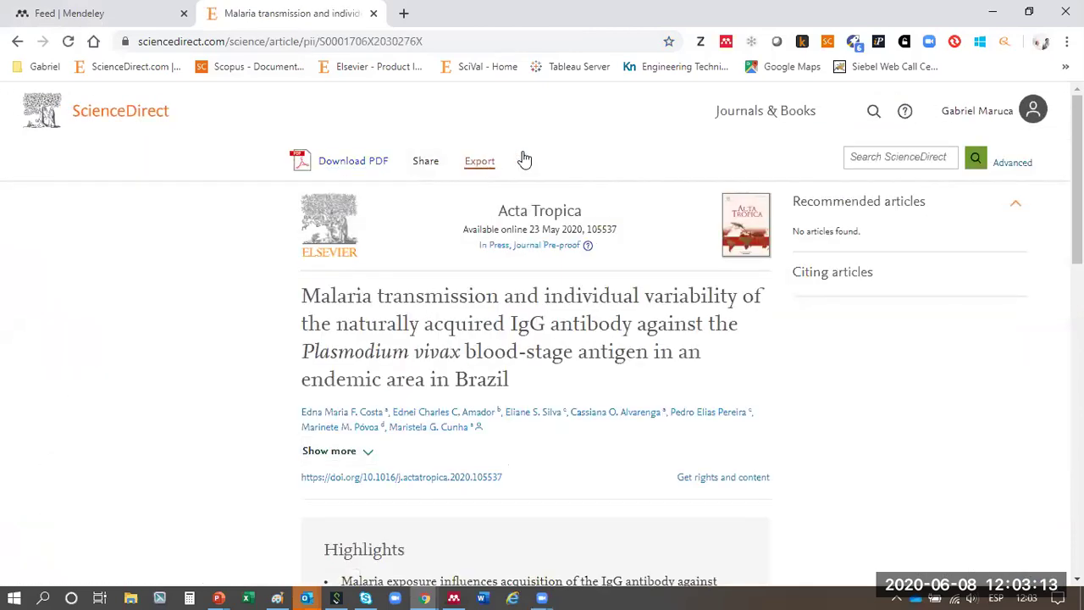
{"action": "left_click", "coordinate": [493, 168]}
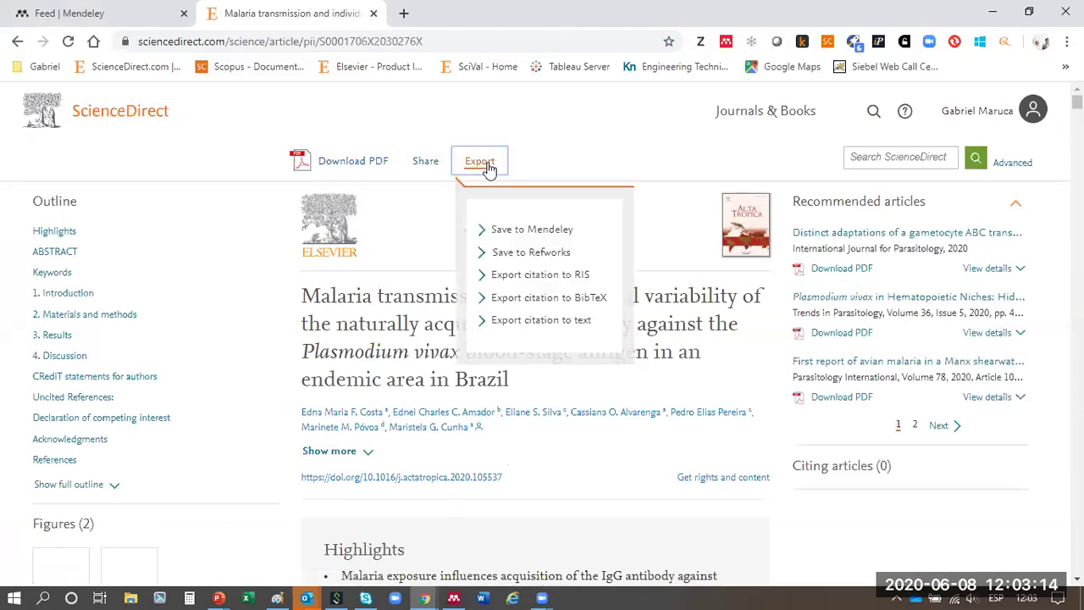
{"action": "left_click", "coordinate": [508, 229]}
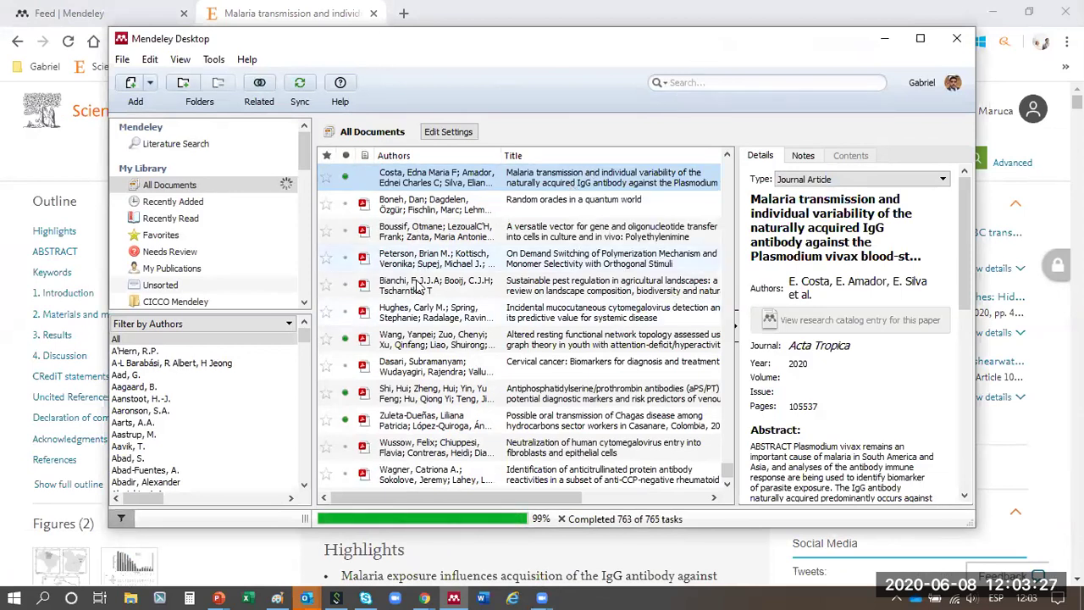
- Move Mendeley Desktop aside and open the Malaria article's PDF in the Enhanced Reader
{"action": "left_click_drag", "start_coordinate": [804, 65], "coordinate": [672, 86]}
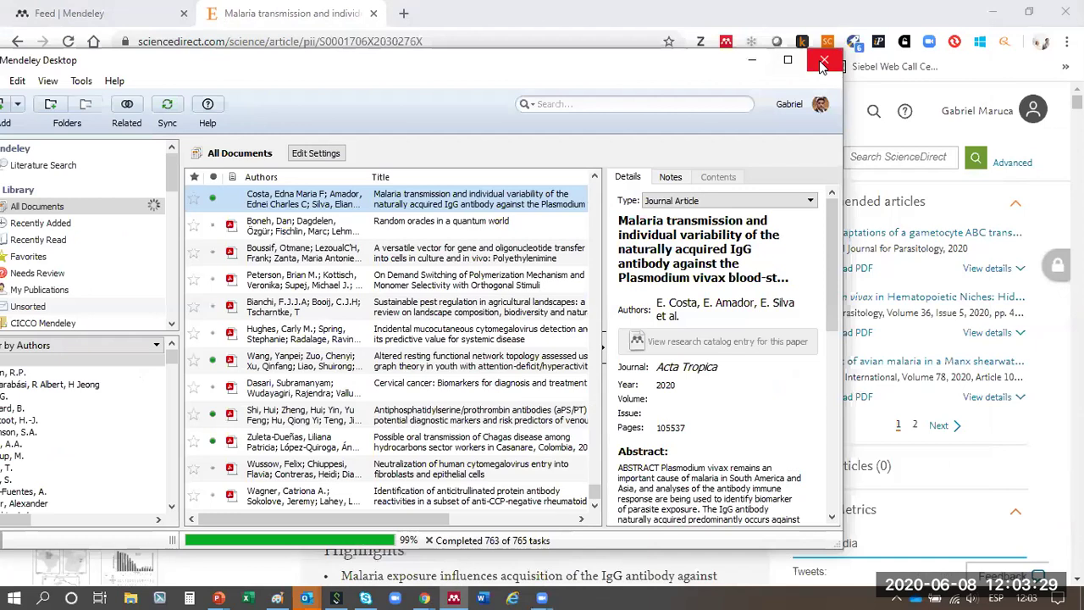
{"action": "left_click", "coordinate": [347, 162]}
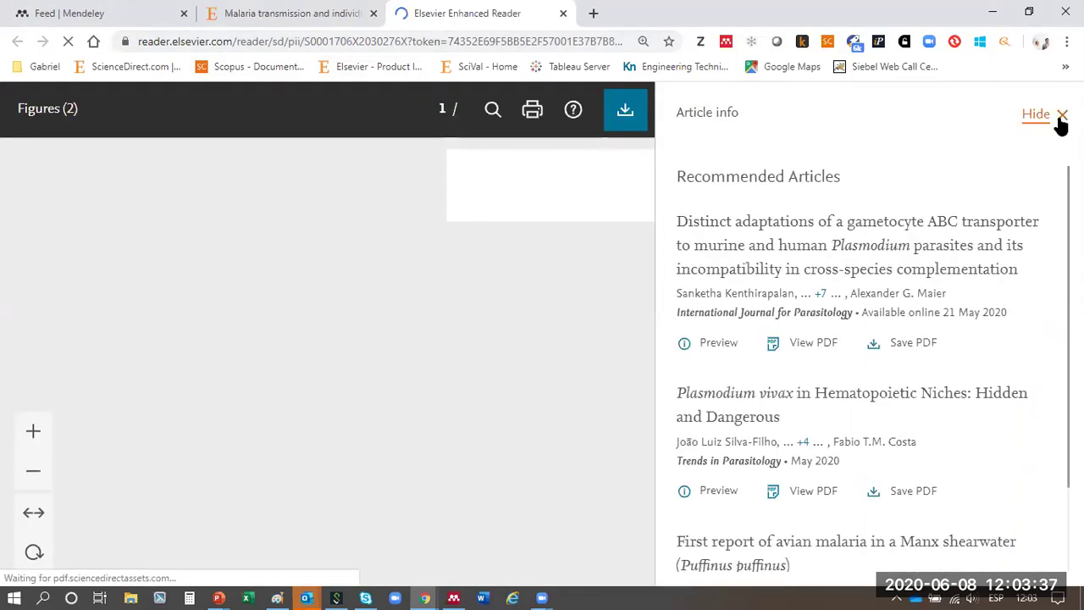
- Hide Article info, close the Enhanced Reader, and dismiss the suggestions popup on the Malaria article
{"action": "left_click", "coordinate": [1061, 115]}
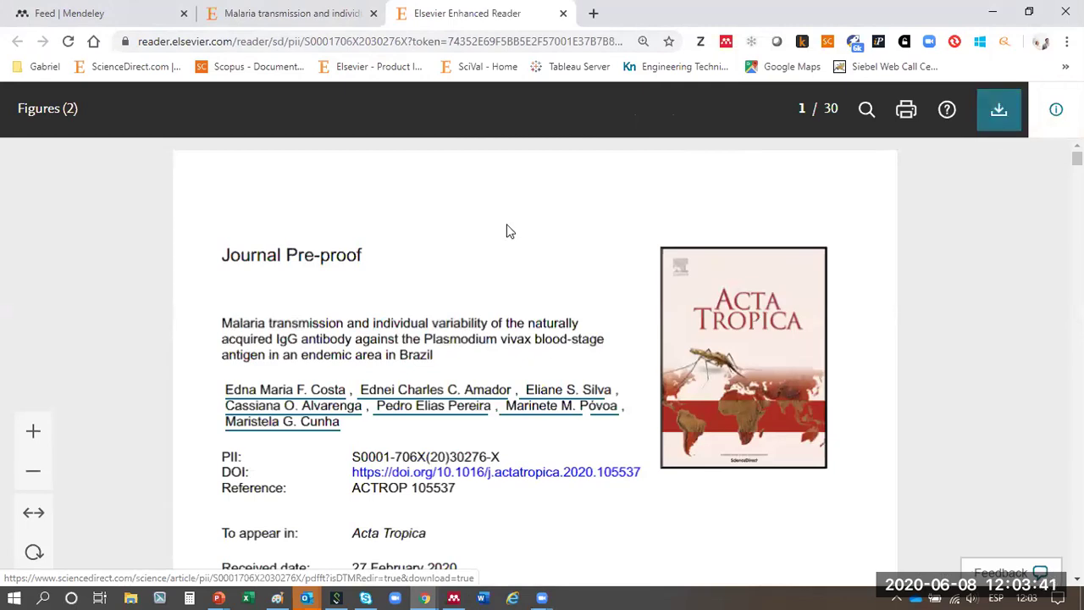
{"action": "left_click", "coordinate": [563, 13]}
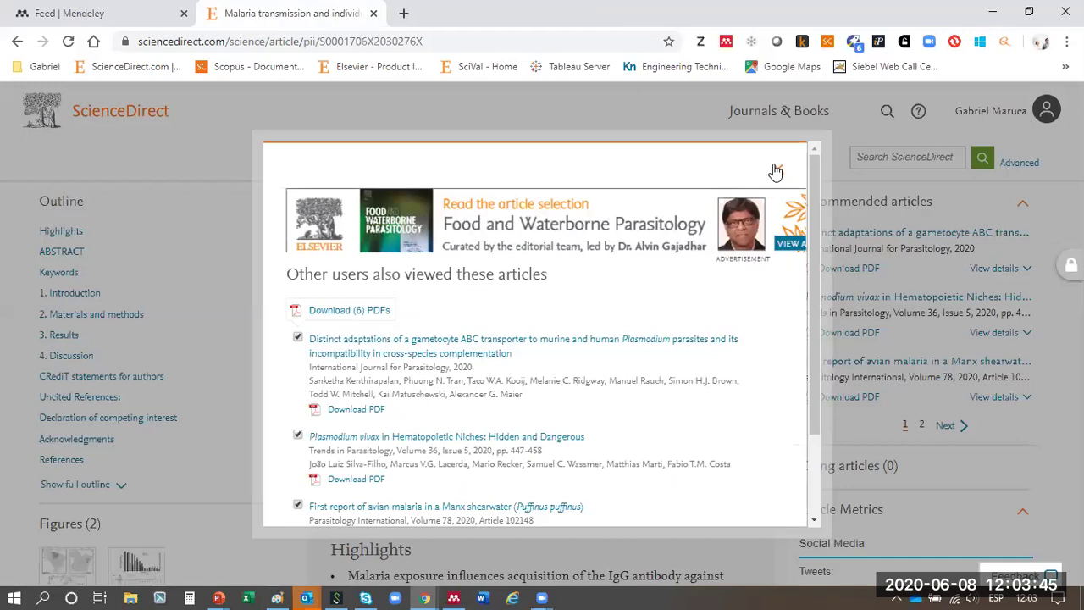
{"action": "left_click", "coordinate": [776, 170]}
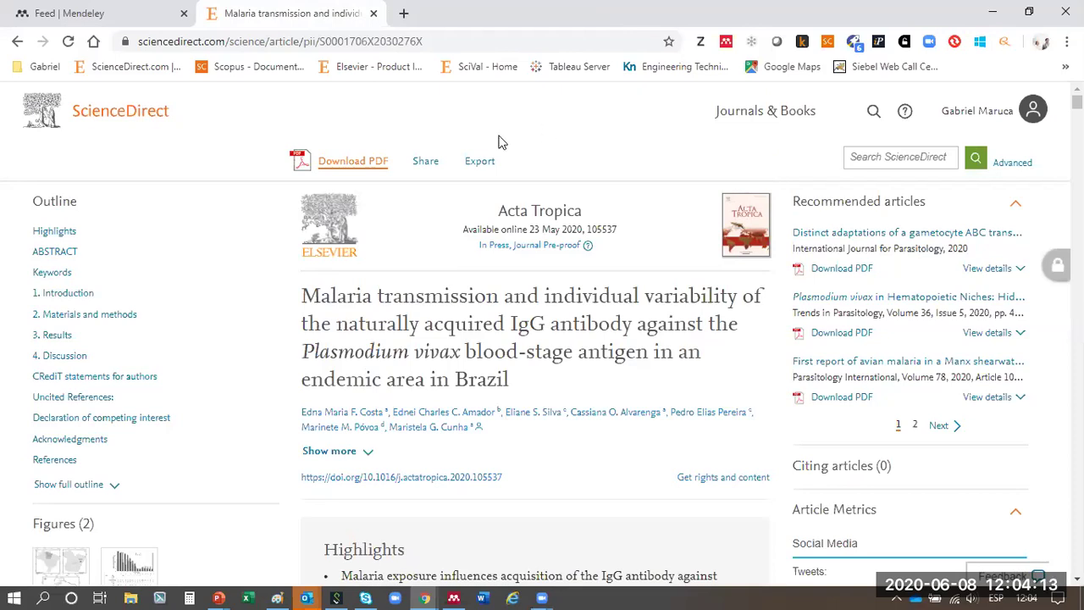
{"action": "left_click", "coordinate": [426, 169]}
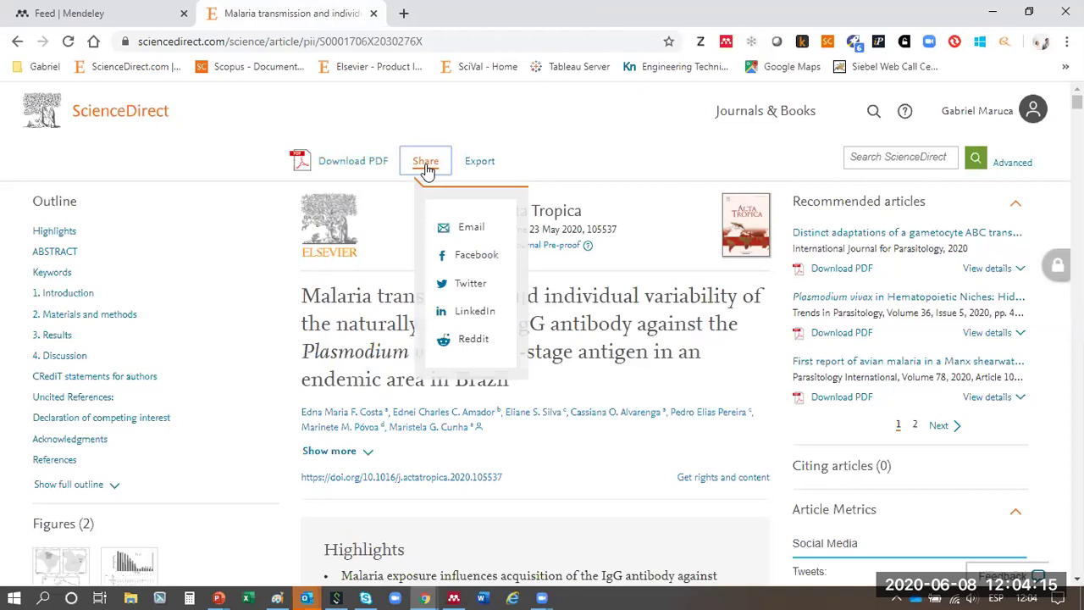
{"action": "left_click", "coordinate": [570, 156]}
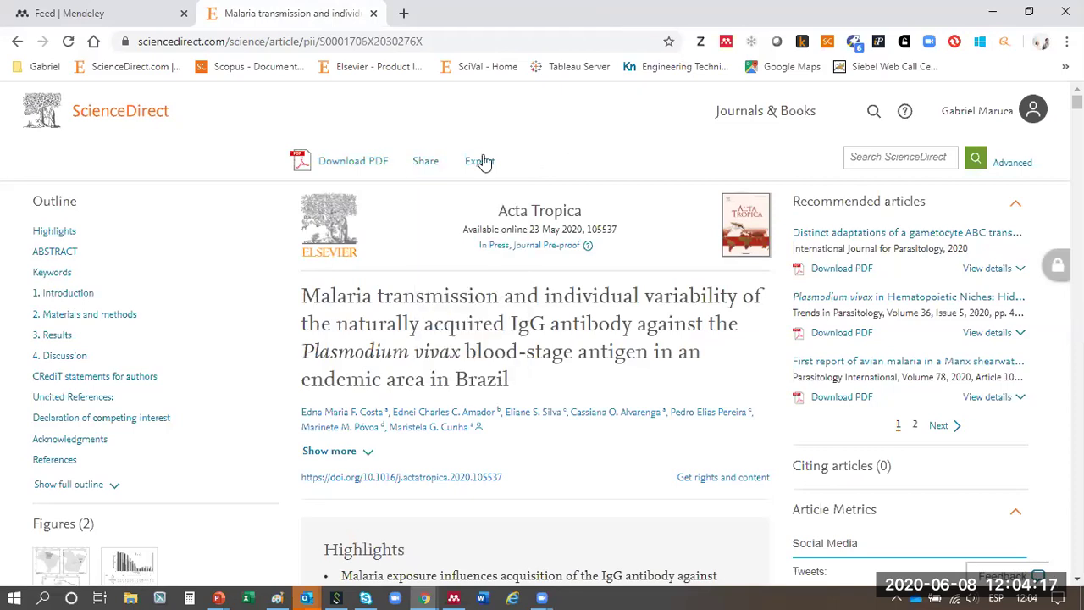
{"action": "left_click", "coordinate": [480, 161]}
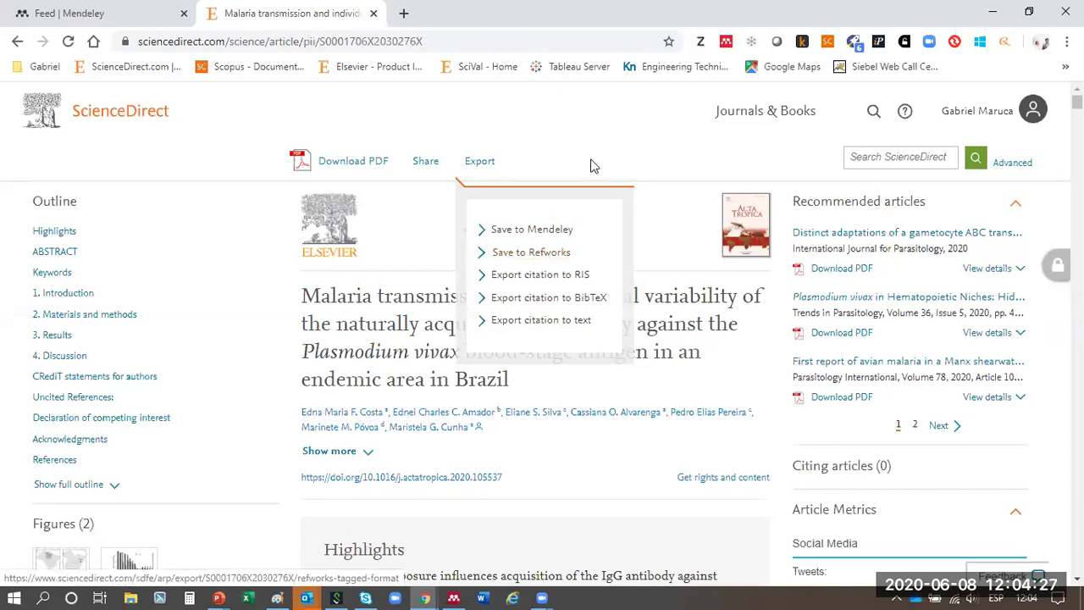
{"action": "left_click", "coordinate": [480, 162]}
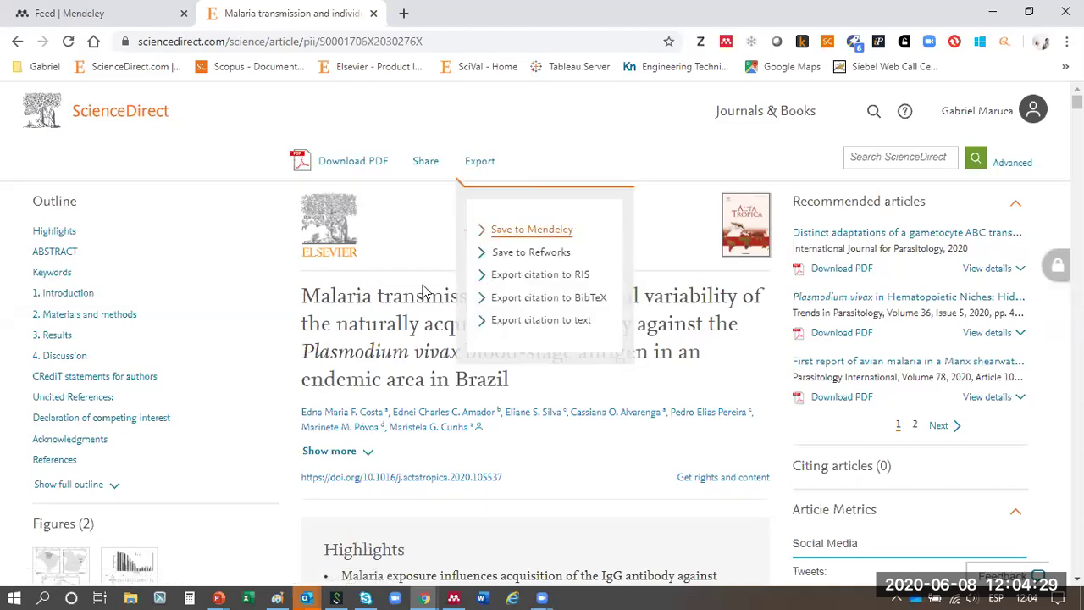
- Close the ScienceDirect tab and go to the web Library's All Documents list (10366 items)
{"action": "left_click", "coordinate": [374, 13]}
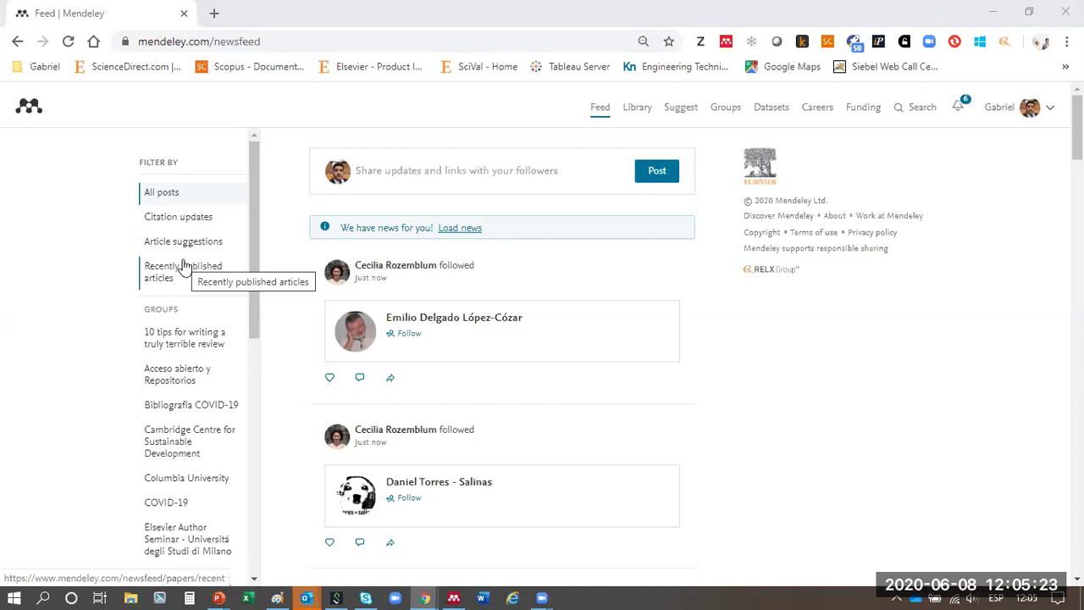
{"action": "scroll", "coordinate": [181, 339], "scroll_direction": "down", "scroll_amount": 6}
{"action": "scroll", "coordinate": [182, 339], "scroll_direction": "up", "scroll_amount": 6}
{"action": "scroll", "coordinate": [181, 343], "scroll_direction": "down", "scroll_amount": 6}
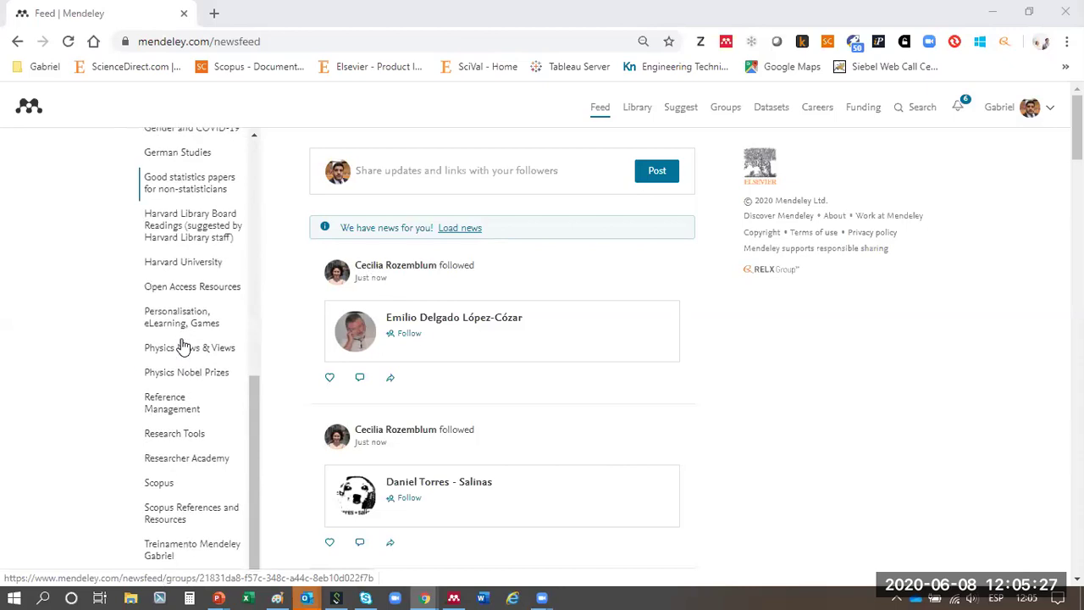
{"action": "scroll", "coordinate": [181, 343], "scroll_direction": "up", "scroll_amount": 6}
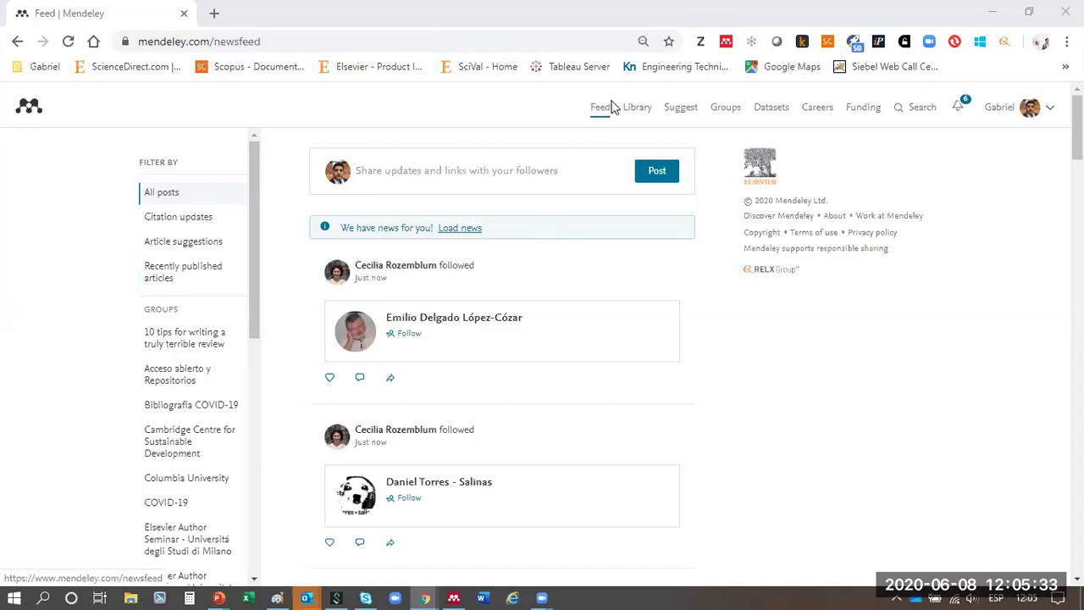
{"action": "left_click", "coordinate": [638, 110]}
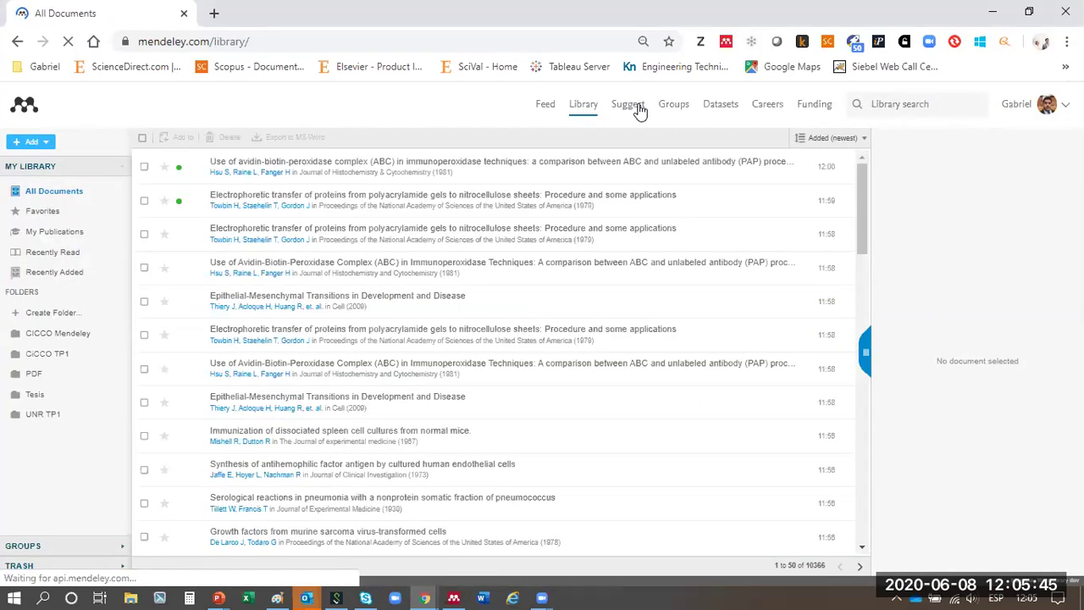
- Create a new library folder named 'UNCUYO Mendeley'
{"action": "left_click", "coordinate": [72, 317]}
{"action": "type", "text": "UNCUYO Mendeley"}
{"action": "key", "text": "Return"}
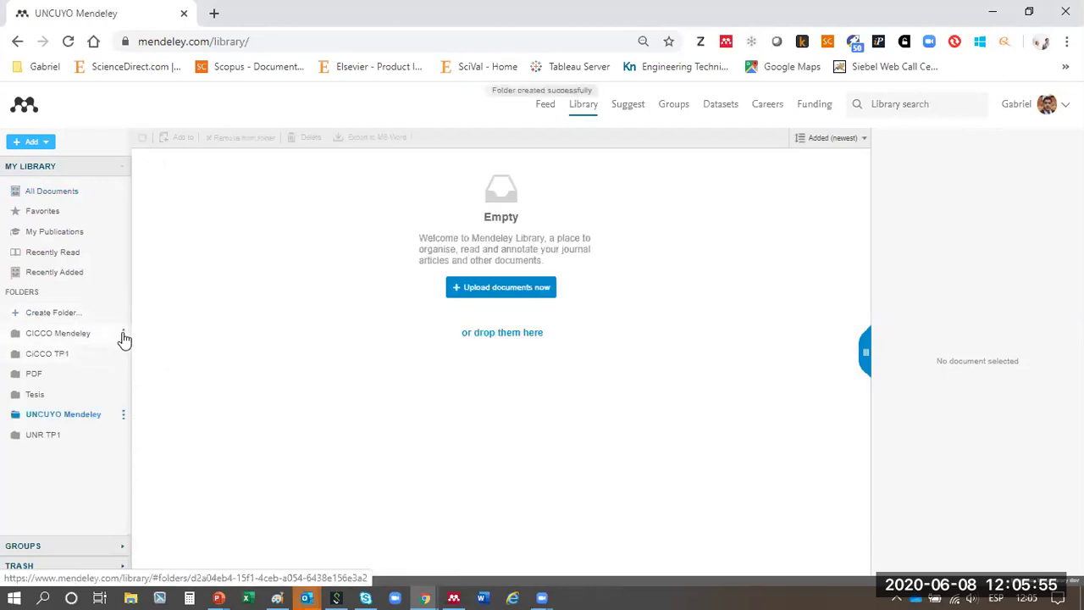
- Delete the CICCO Mendeley and CICCO TP1 folders, then return to All Documents
{"action": "left_click", "coordinate": [123, 335]}
{"action": "left_click", "coordinate": [139, 398]}
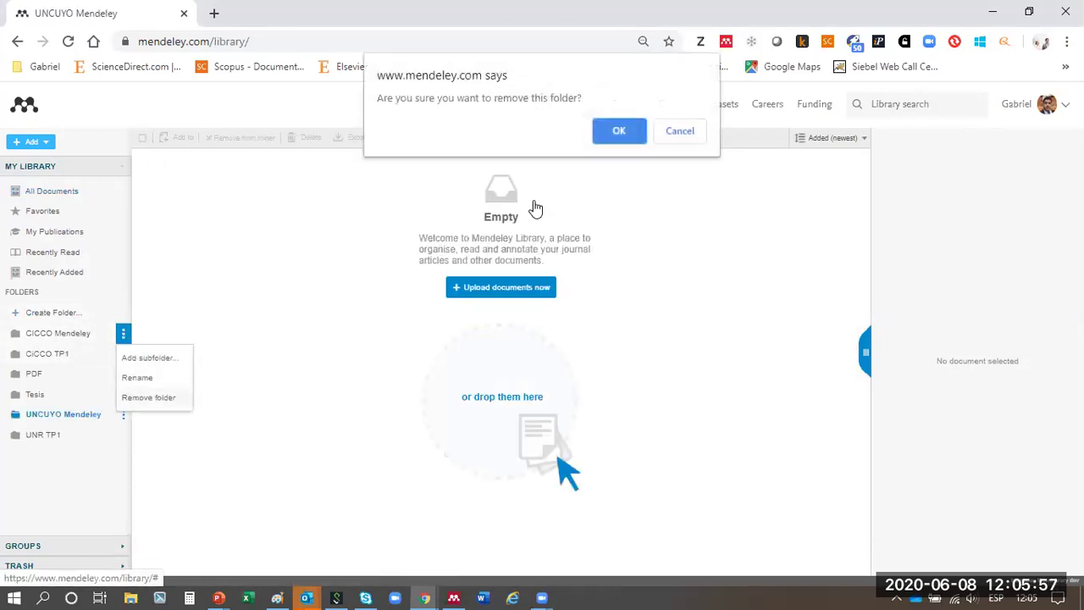
{"action": "left_click", "coordinate": [619, 132]}
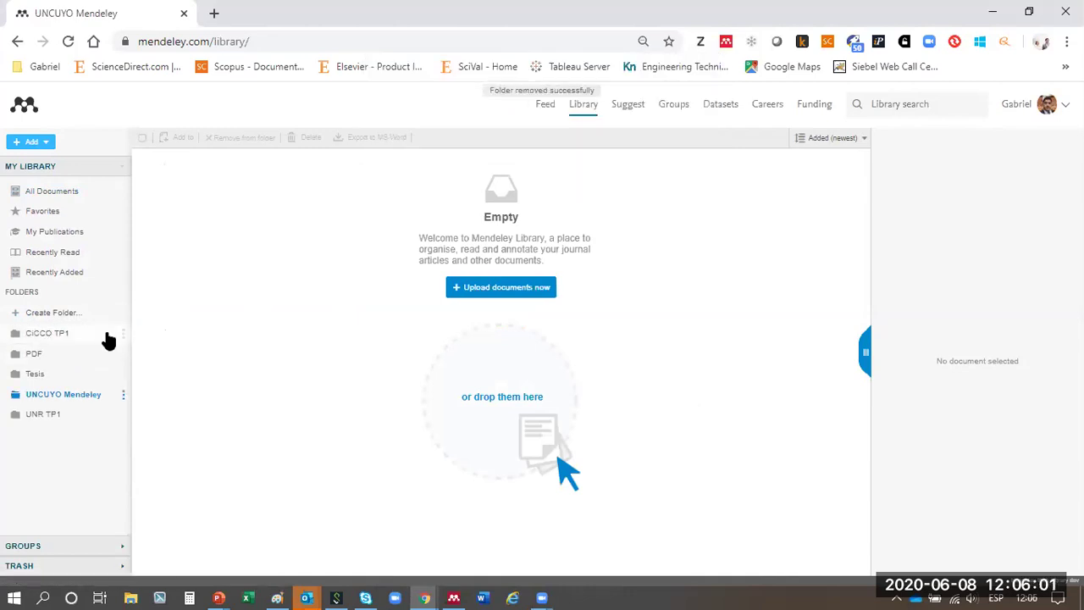
{"action": "left_click", "coordinate": [124, 335]}
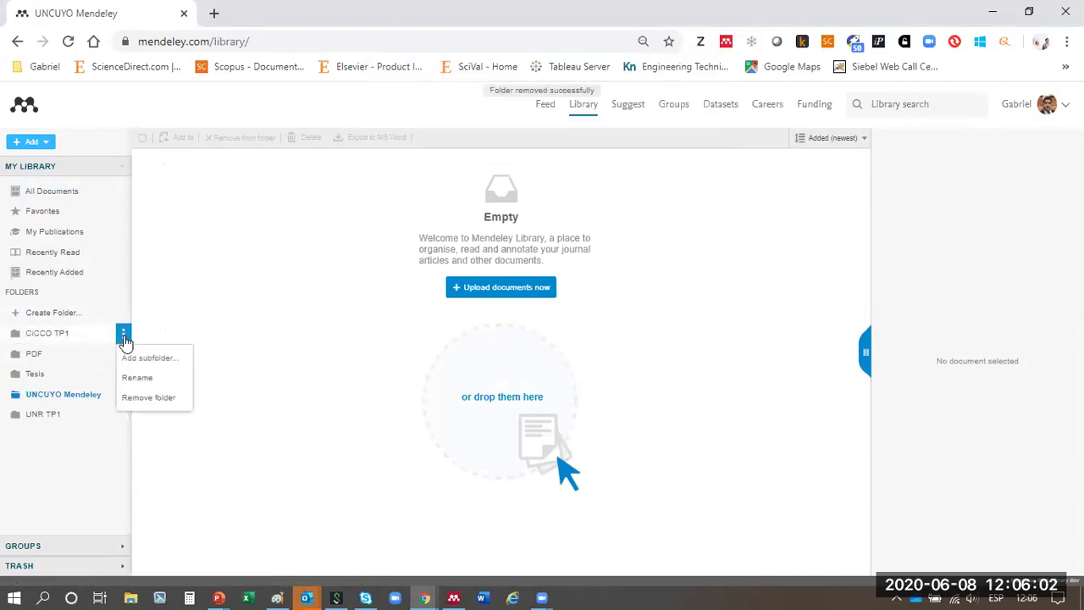
{"action": "left_click", "coordinate": [134, 404]}
{"action": "left_click", "coordinate": [603, 131]}
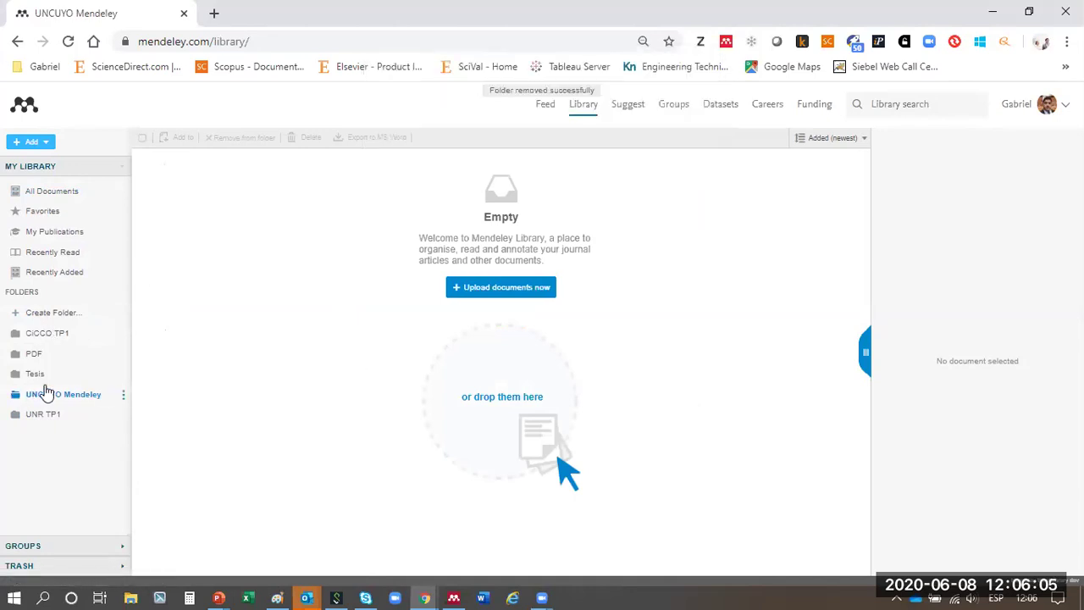
{"action": "left_click", "coordinate": [51, 380]}
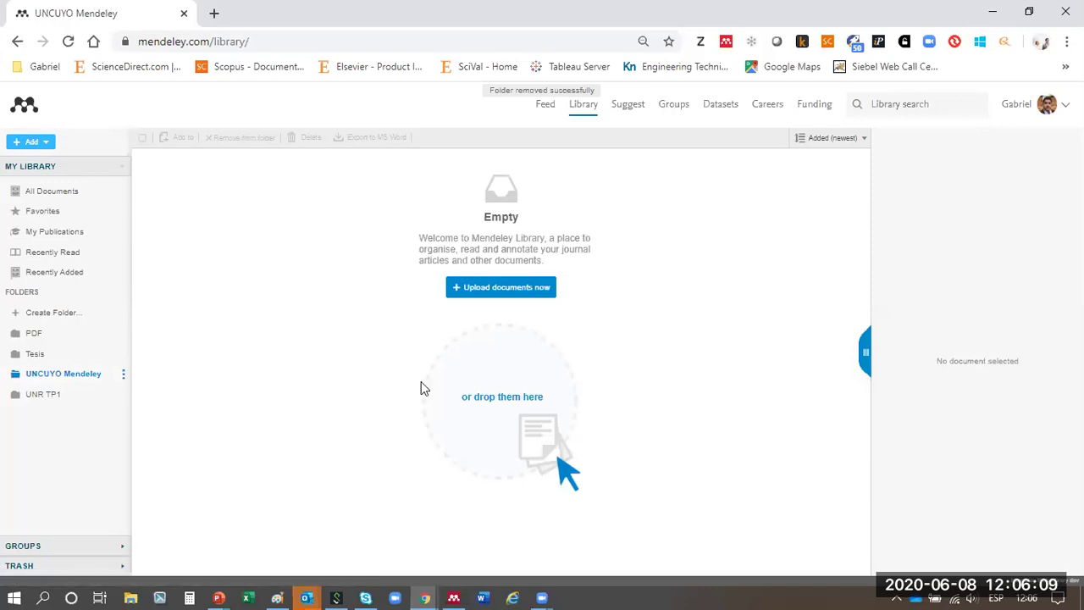
{"action": "left_click", "coordinate": [47, 196]}
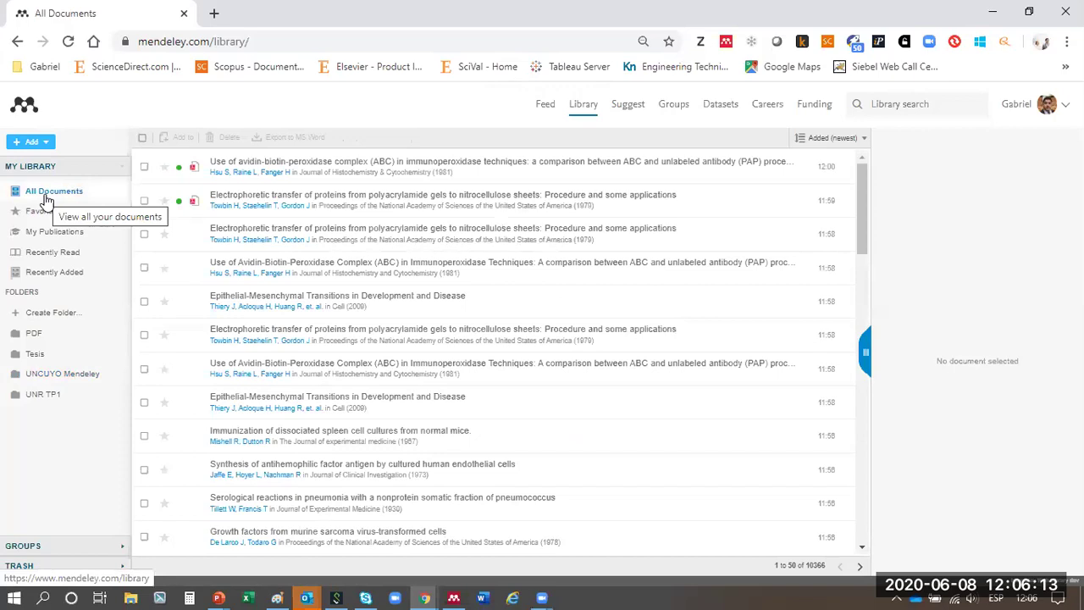
- Add all 50 documents on the page to the UNCUYO Mendeley folder
{"action": "left_click", "coordinate": [143, 138]}
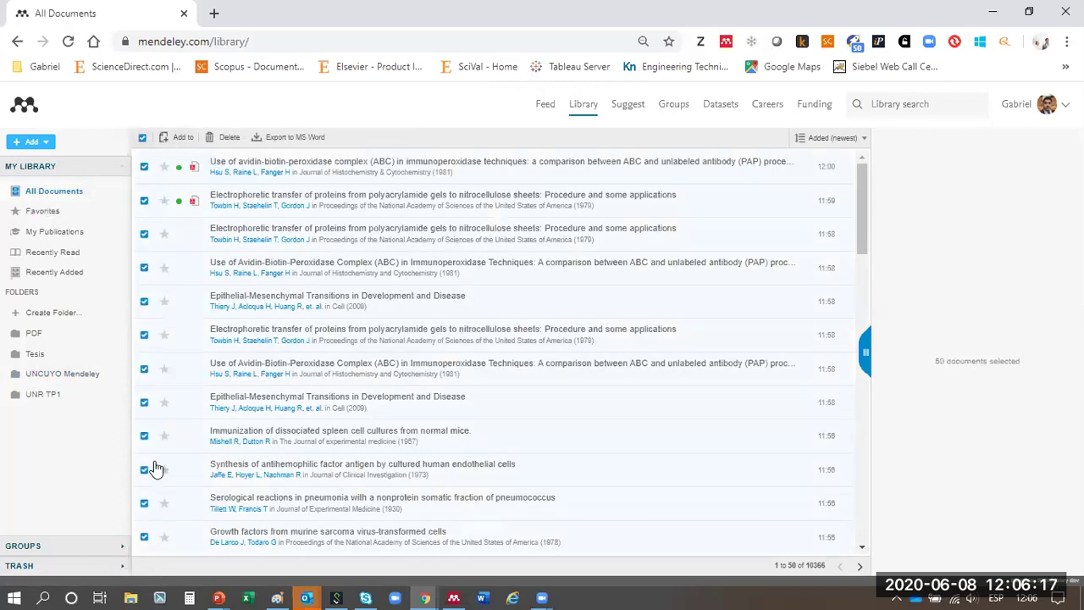
{"action": "left_click", "coordinate": [179, 141]}
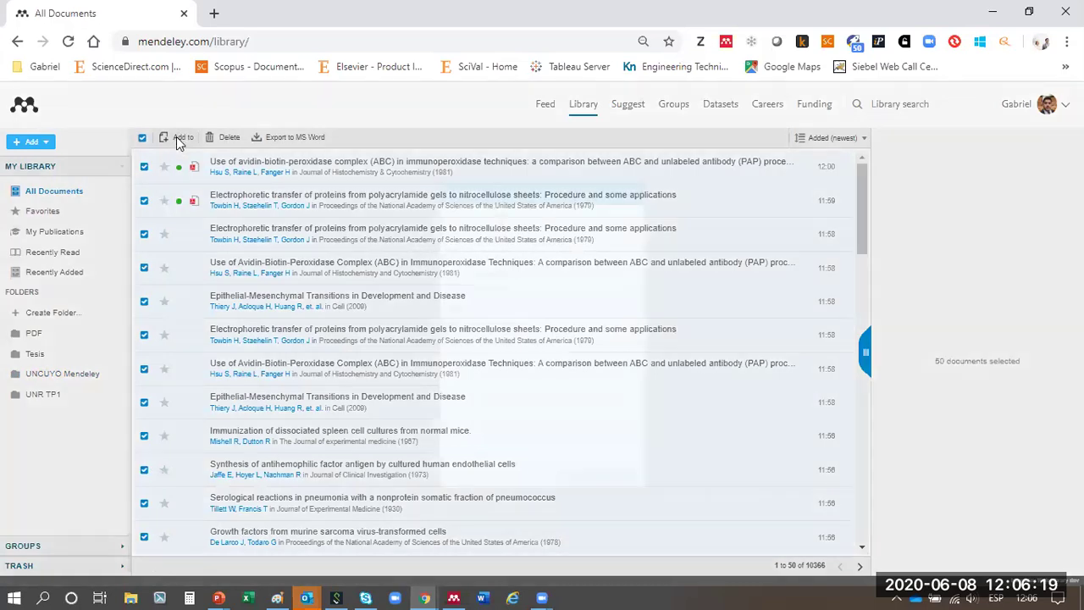
{"action": "left_click", "coordinate": [480, 324]}
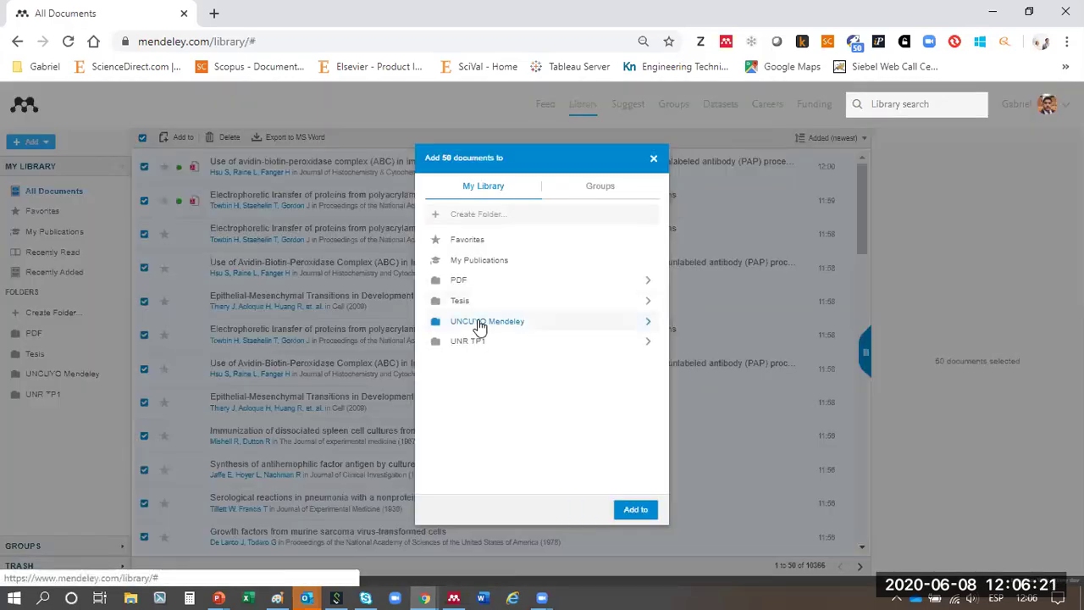
{"action": "left_click", "coordinate": [642, 512]}
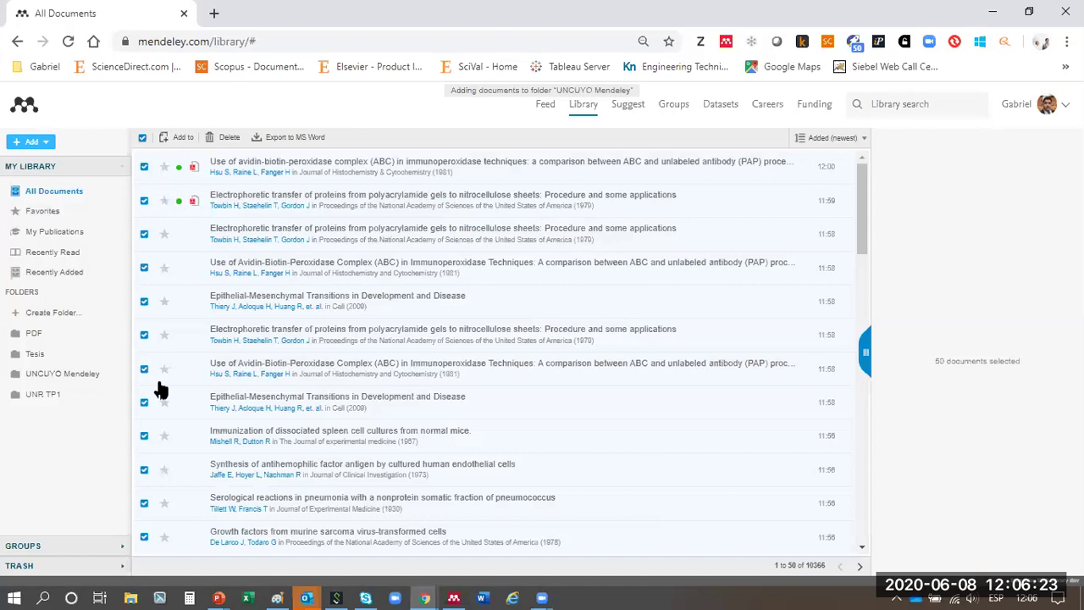
- Check the UNCUYO Mendeley folder's contents, then go back to All Documents
{"action": "left_click", "coordinate": [64, 375]}
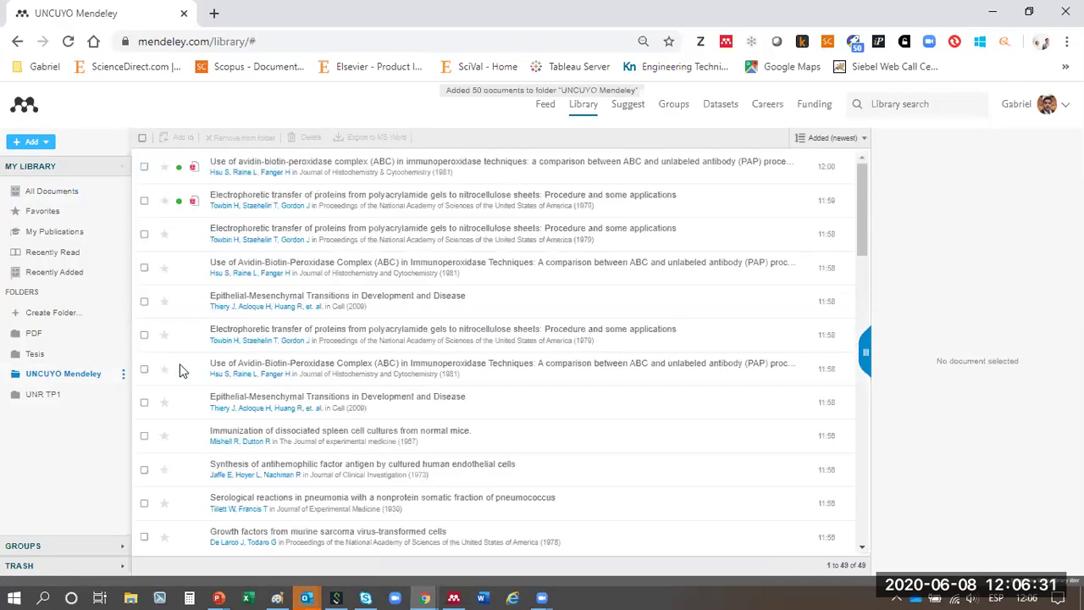
{"action": "right_click", "coordinate": [123, 381]}
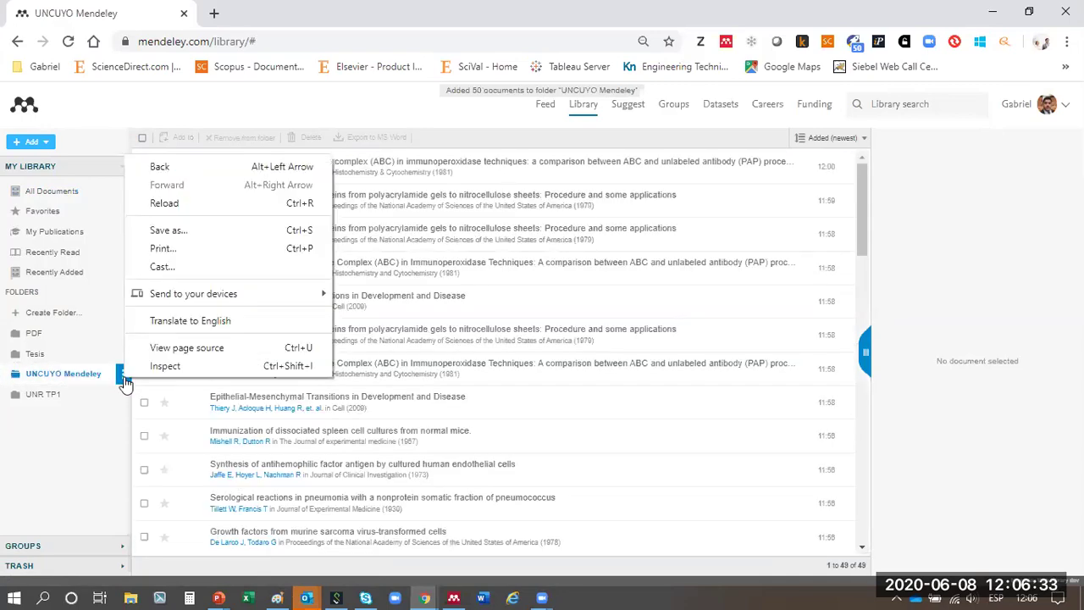
{"action": "left_click", "coordinate": [124, 379]}
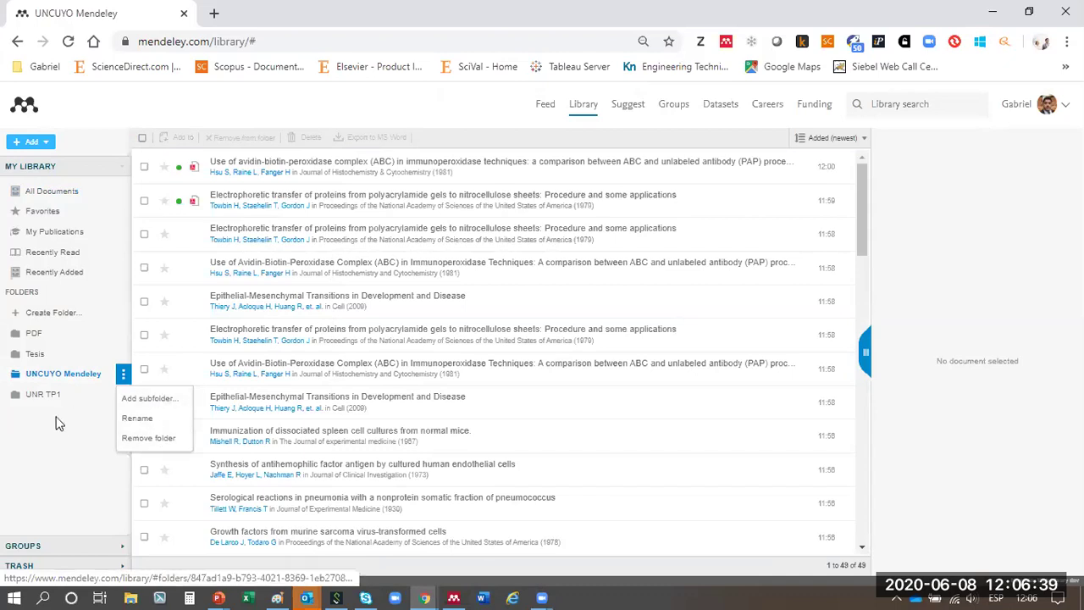
{"action": "left_click", "coordinate": [75, 381]}
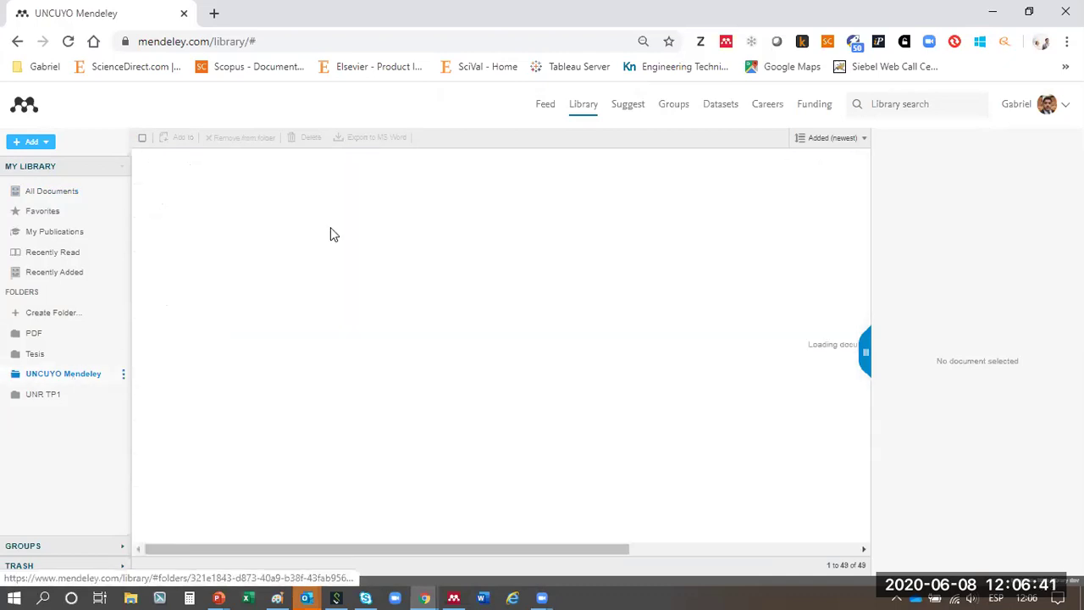
{"action": "scroll", "coordinate": [524, 269], "scroll_direction": "down", "scroll_amount": 5}
{"action": "scroll", "coordinate": [523, 270], "scroll_direction": "up", "scroll_amount": 5}
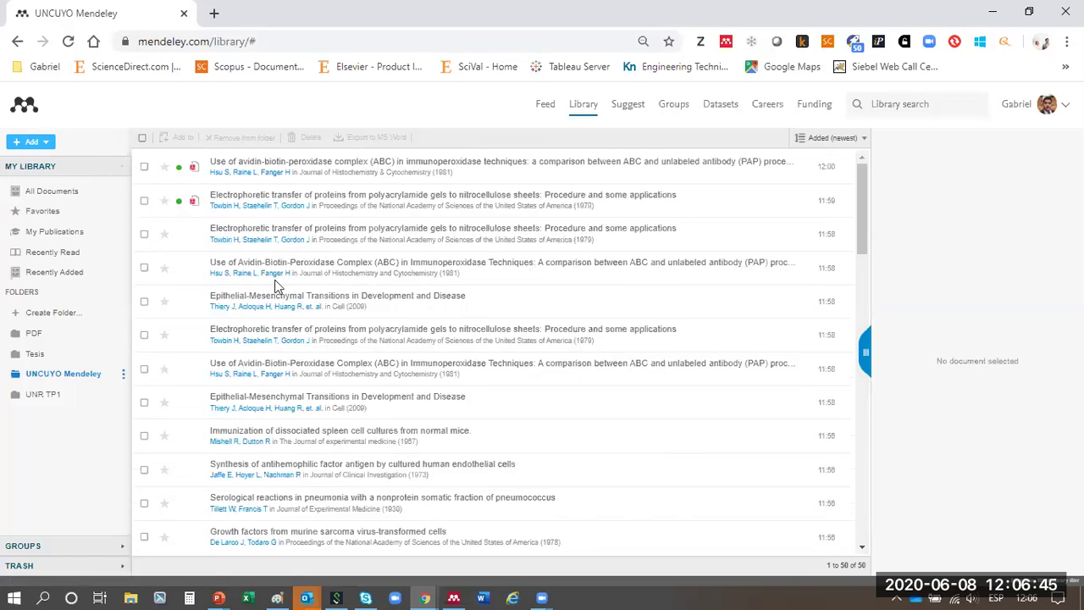
{"action": "left_click", "coordinate": [64, 193]}
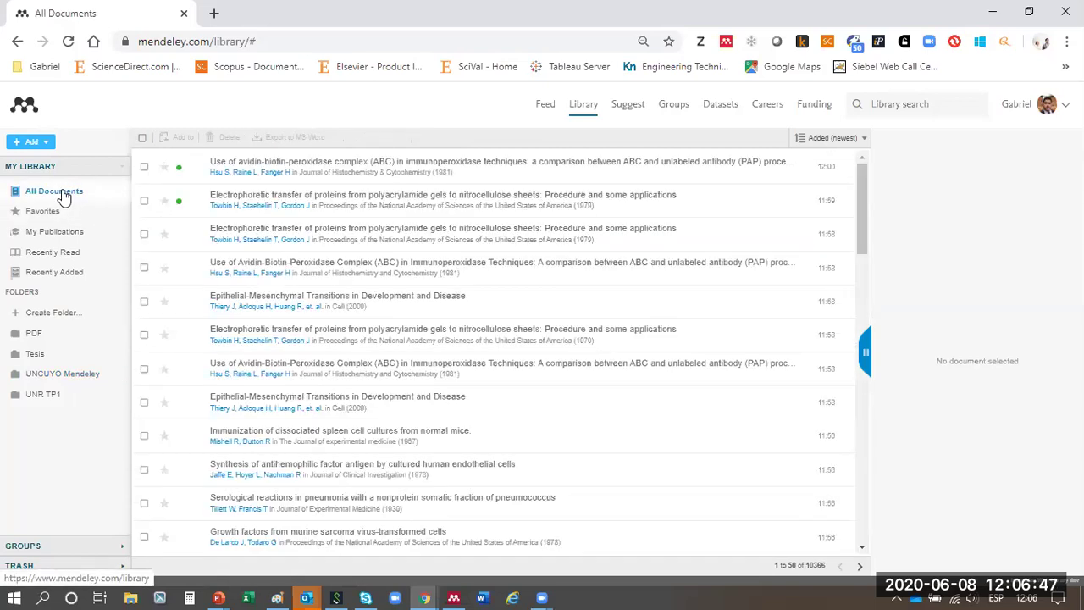
- Check the 16 newly imported articles and drag them into UNCUYO Mendeley
{"action": "left_click", "coordinate": [144, 169]}
{"action": "scroll", "coordinate": [142, 399], "scroll_direction": "down", "scroll_amount": 3}
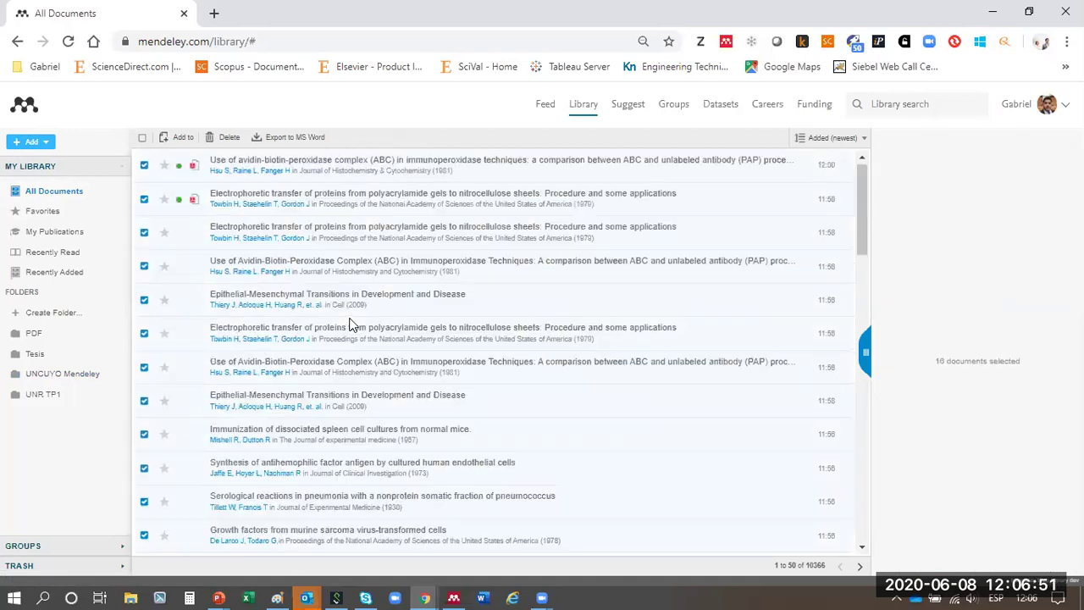
{"action": "scroll", "coordinate": [200, 330], "scroll_direction": "down", "scroll_amount": 1}
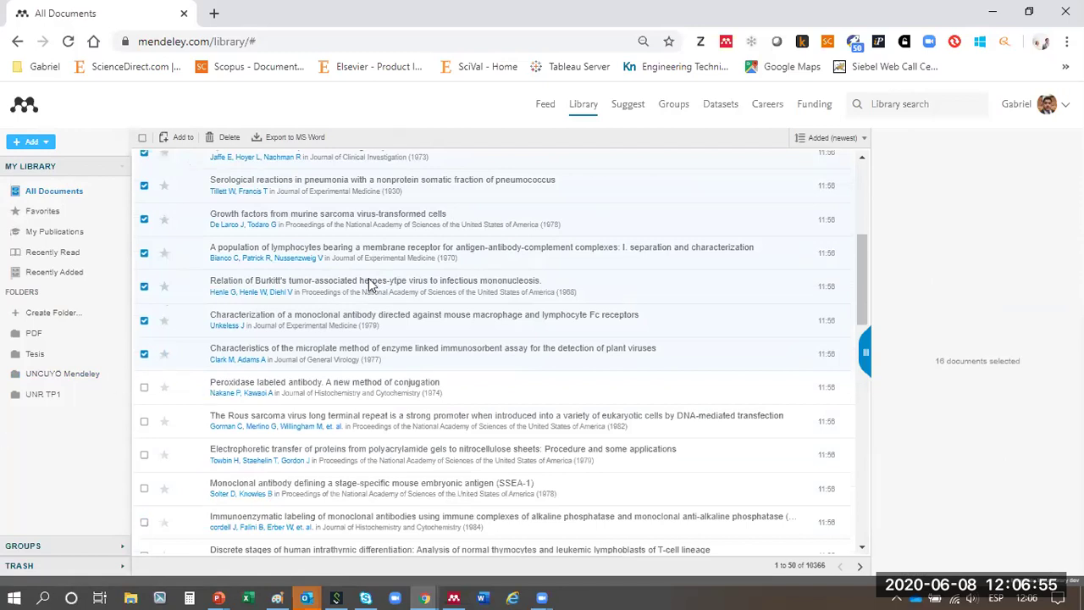
{"action": "left_click_drag", "start_coordinate": [333, 252], "coordinate": [92, 377]}
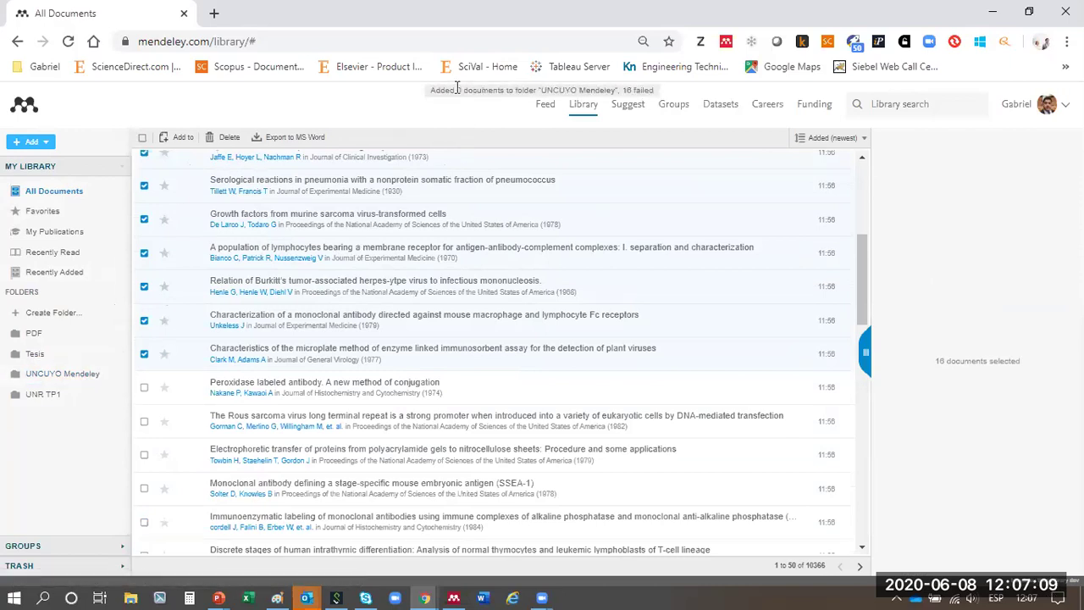
{"action": "left_click_drag", "start_coordinate": [445, 90], "coordinate": [470, 90]}
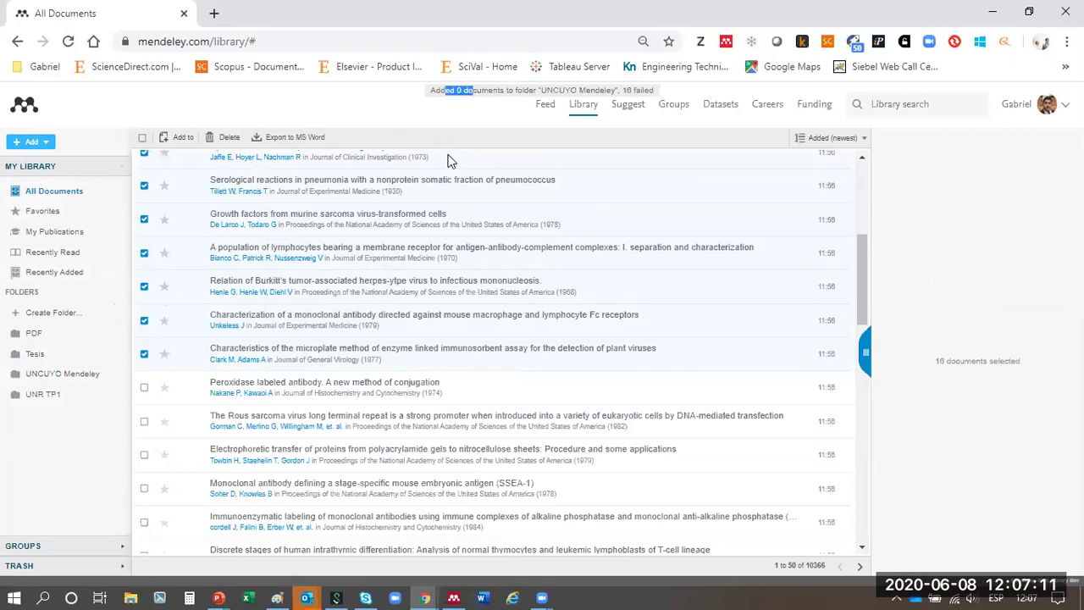
- Open the UNCUYO Mendeley folder and confirm it holds 50 documents
{"action": "left_click", "coordinate": [59, 376]}
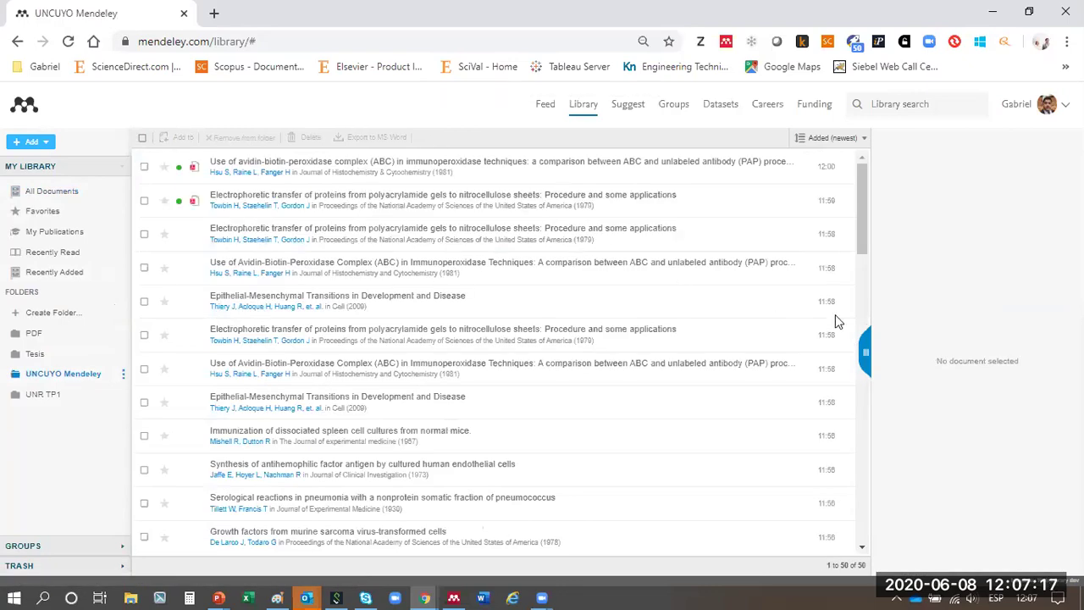
{"action": "scroll", "coordinate": [837, 321], "scroll_direction": "down", "scroll_amount": 8}
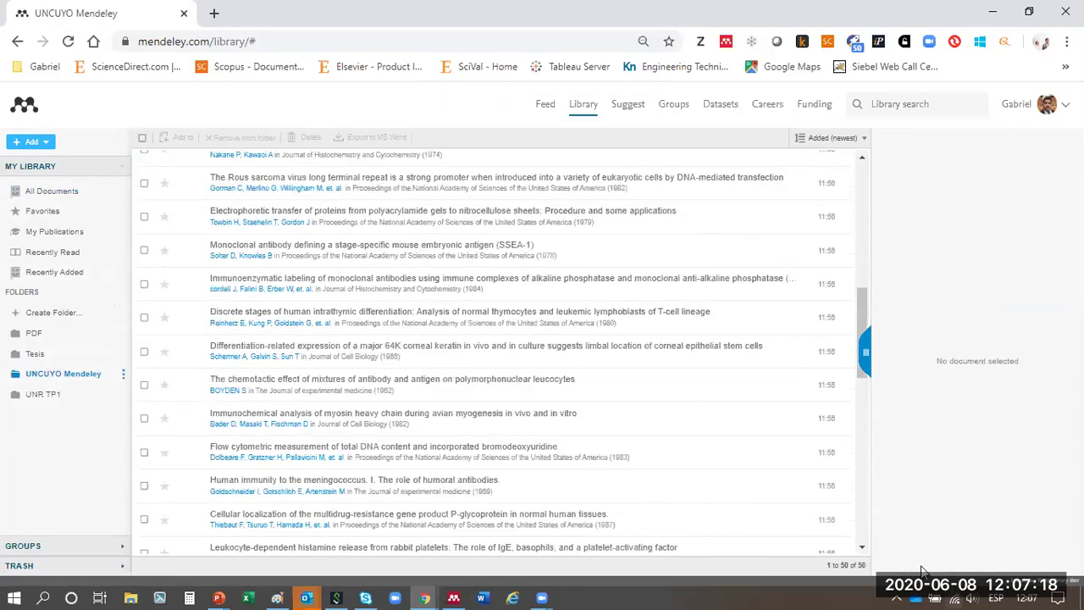
{"action": "triple_click", "coordinate": [855, 565]}
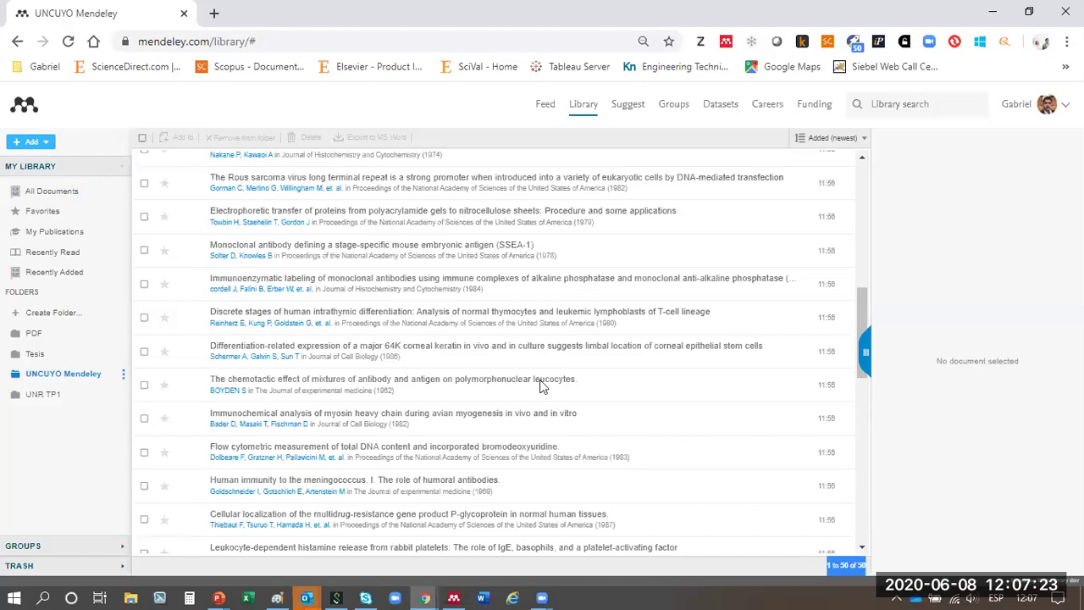
{"action": "scroll", "coordinate": [412, 375], "scroll_direction": "up", "scroll_amount": 6}
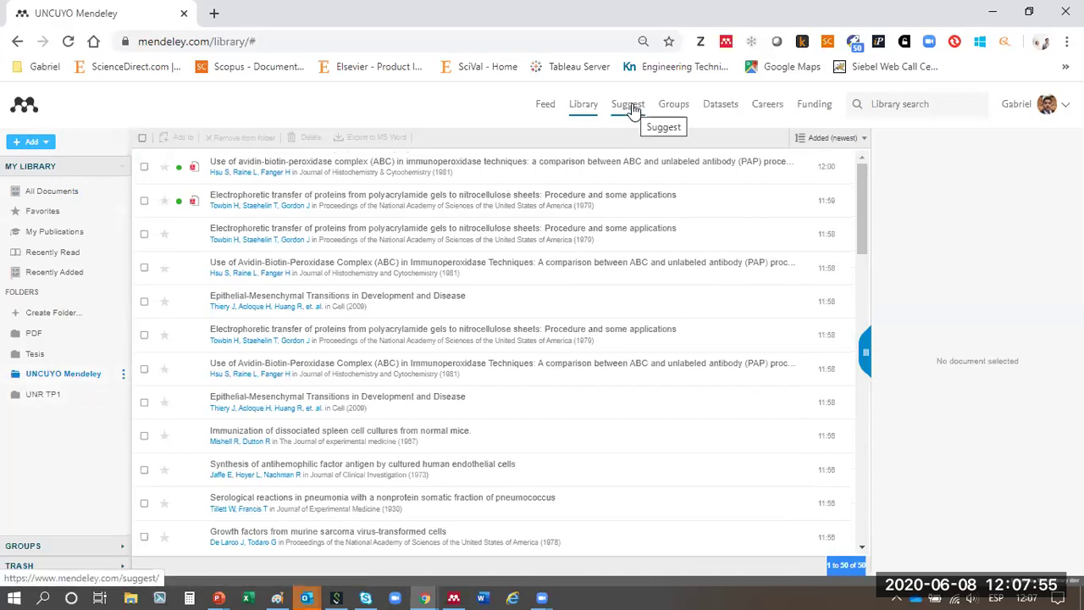
- Open the Suggest page and browse the recommended articles
{"action": "left_click", "coordinate": [628, 104]}
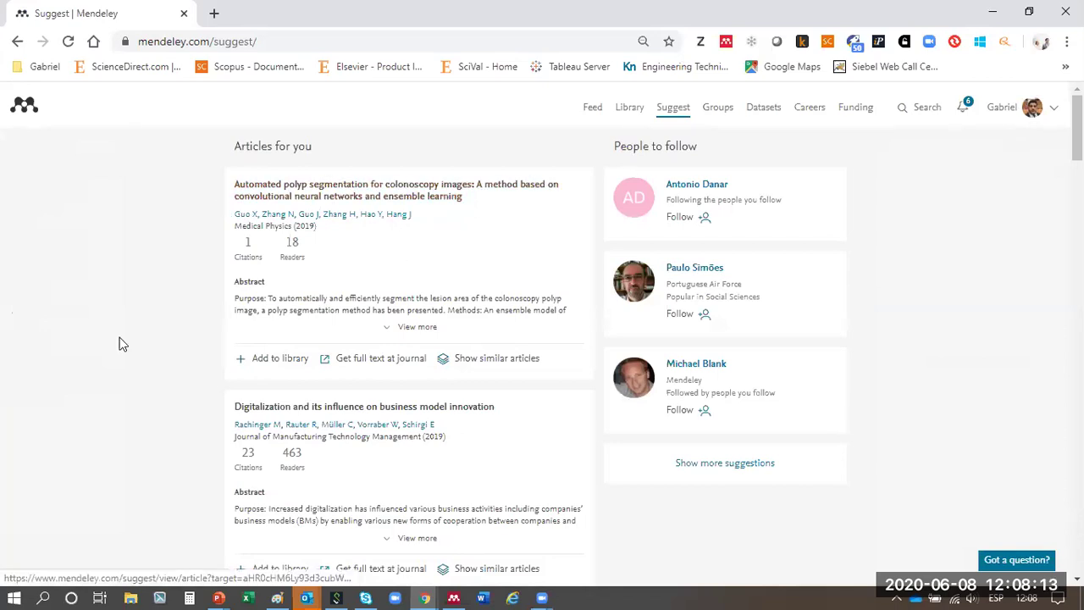
{"action": "scroll", "coordinate": [190, 314], "scroll_direction": "down", "scroll_amount": 3}
{"action": "scroll", "coordinate": [190, 314], "scroll_direction": "down", "scroll_amount": 3}
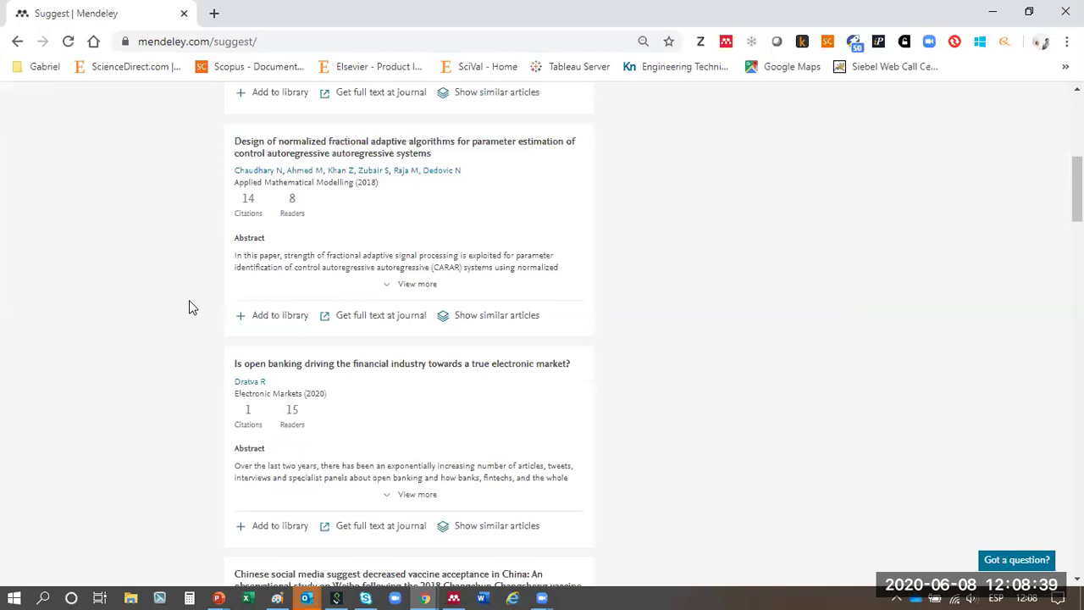
{"action": "scroll", "coordinate": [189, 301], "scroll_direction": "down", "scroll_amount": 5}
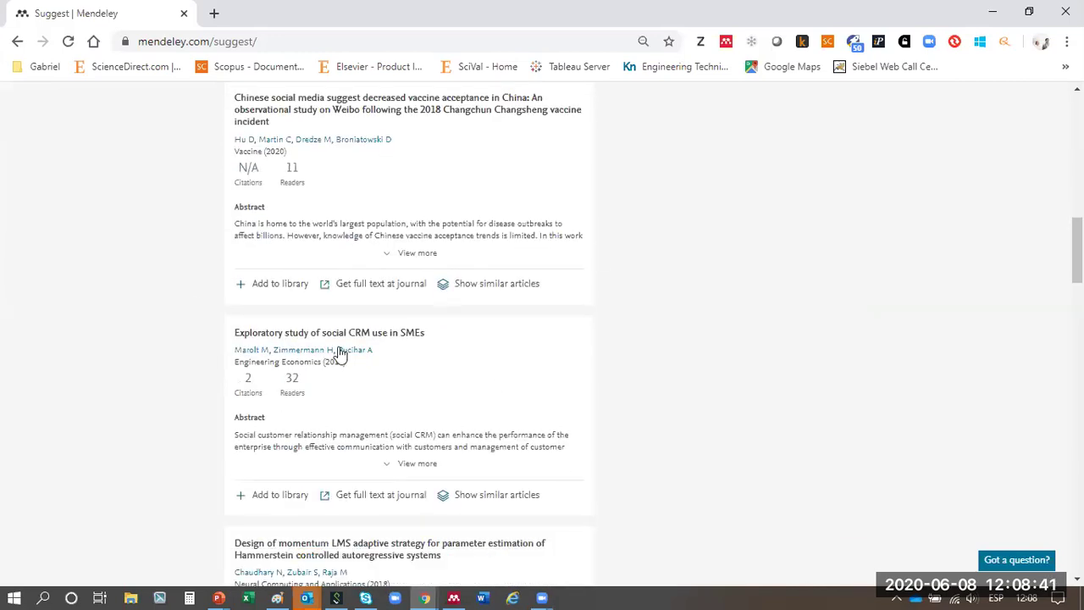
{"action": "scroll", "coordinate": [514, 310], "scroll_direction": "up", "scroll_amount": 6}
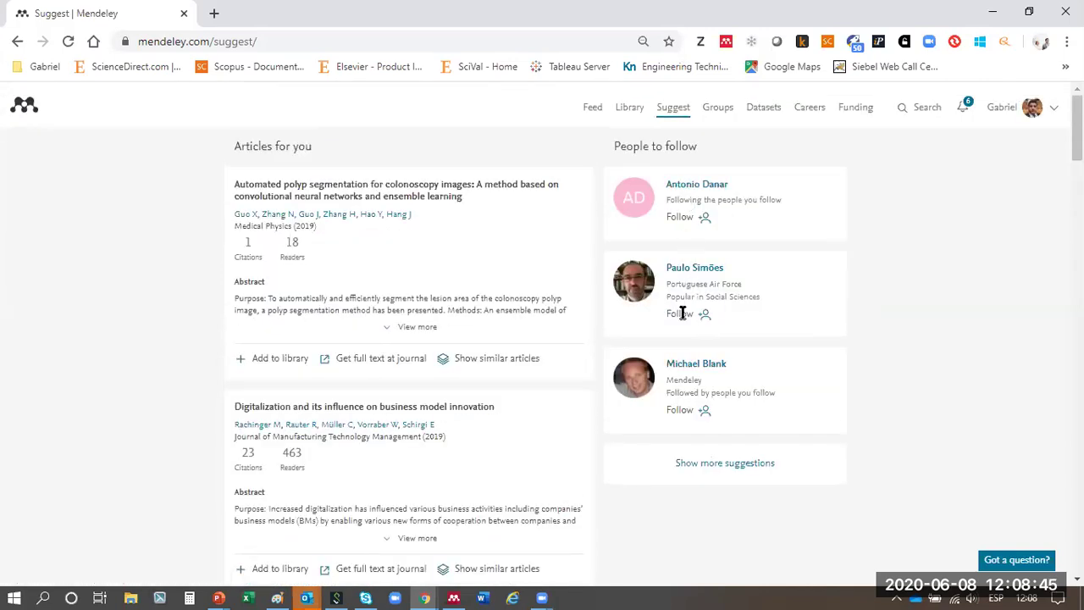
- Load more People to follow suggestions and look over one suggested person
{"action": "left_click", "coordinate": [698, 465]}
{"action": "scroll", "coordinate": [842, 366], "scroll_direction": "down", "scroll_amount": 3}
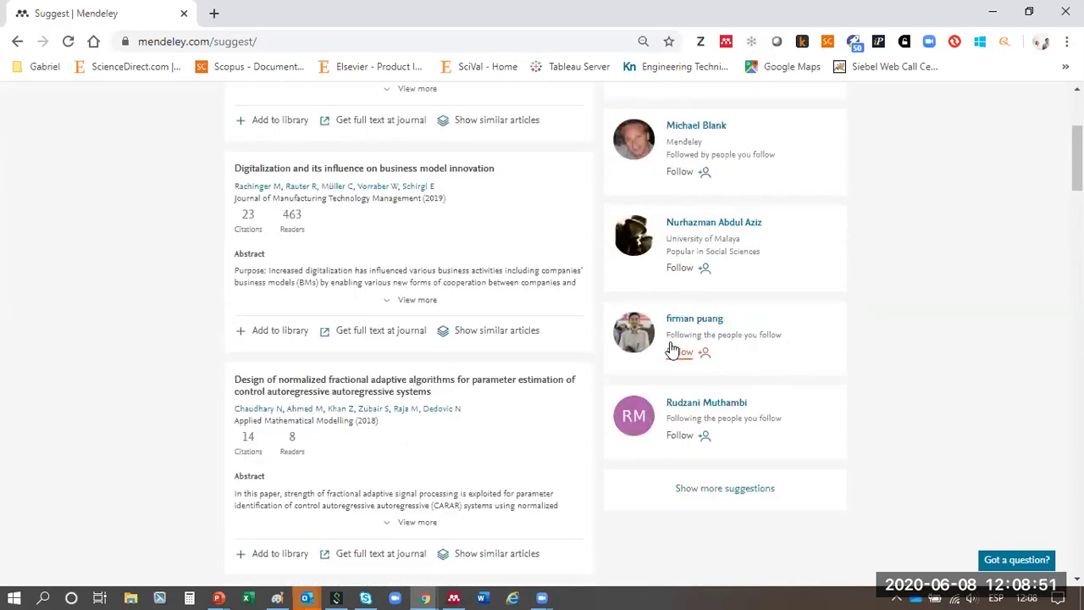
{"action": "left_click_drag", "start_coordinate": [672, 349], "coordinate": [667, 326]}
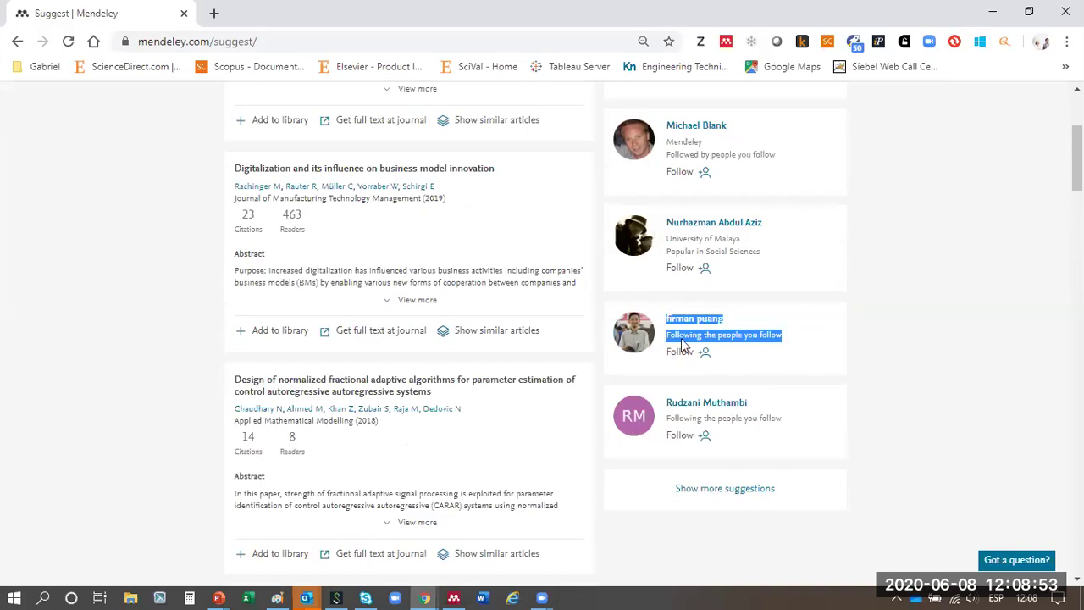
{"action": "left_click", "coordinate": [821, 347]}
{"action": "scroll", "coordinate": [903, 479], "scroll_direction": "up", "scroll_amount": 3}
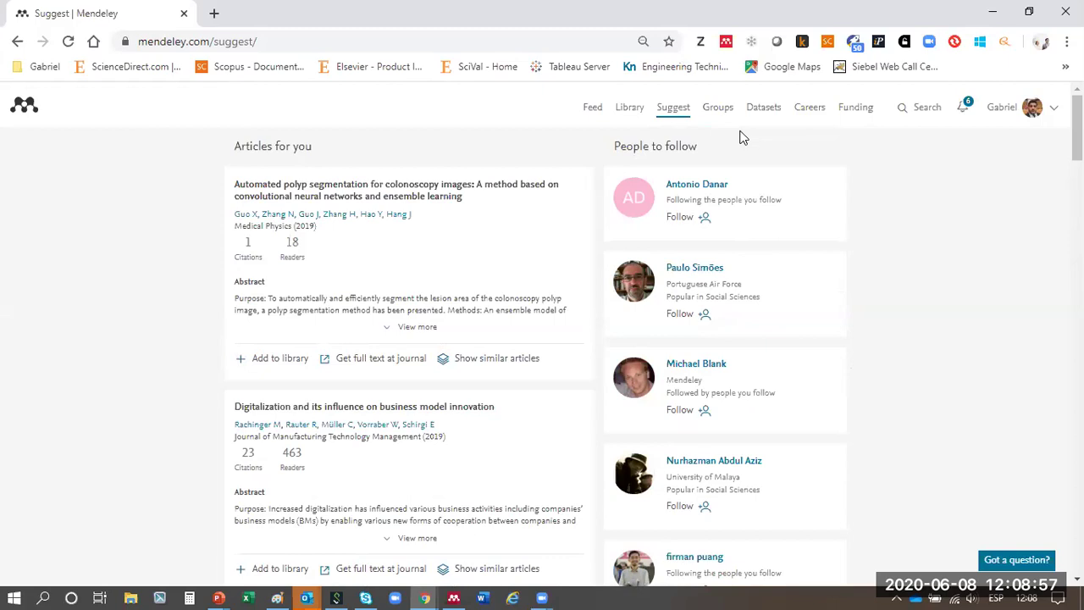
- Go to My Groups and enter the '10 tips for writing a truly terrible review' group
{"action": "left_click", "coordinate": [718, 111]}
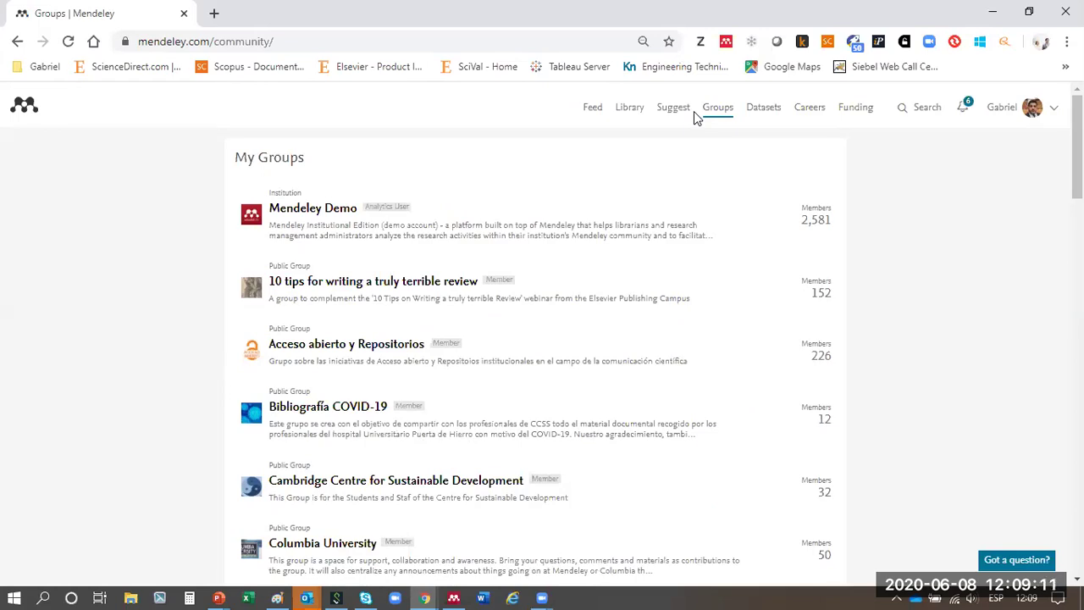
{"action": "left_click", "coordinate": [356, 286]}
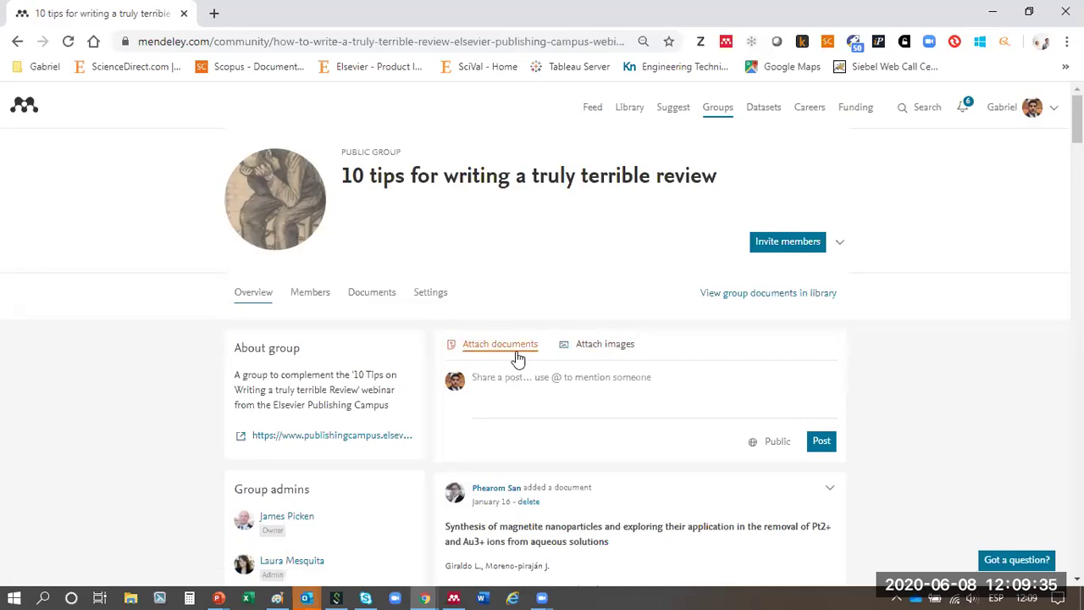
{"action": "left_click", "coordinate": [482, 393]}
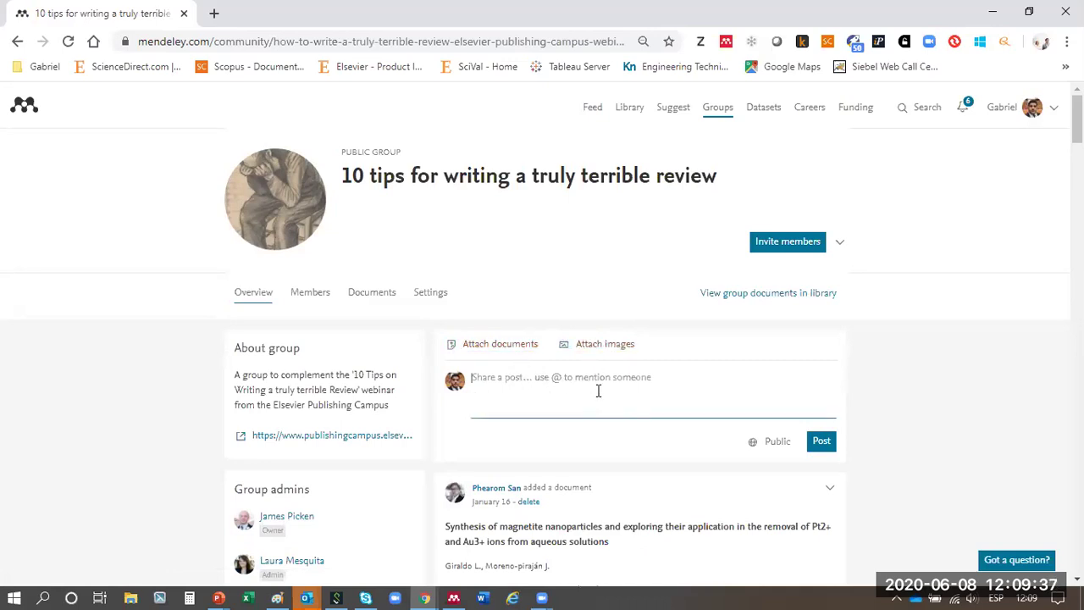
- Scroll through the group's feed, then return to the My Groups list
{"action": "scroll", "coordinate": [692, 380], "scroll_direction": "down", "scroll_amount": 3}
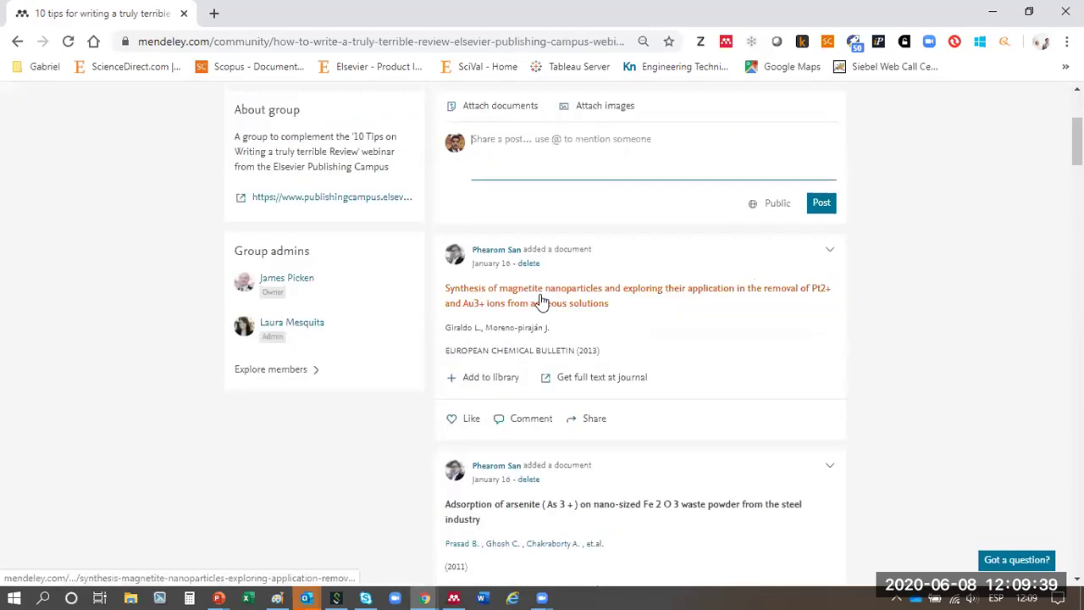
{"action": "scroll", "coordinate": [540, 301], "scroll_direction": "down", "scroll_amount": 4}
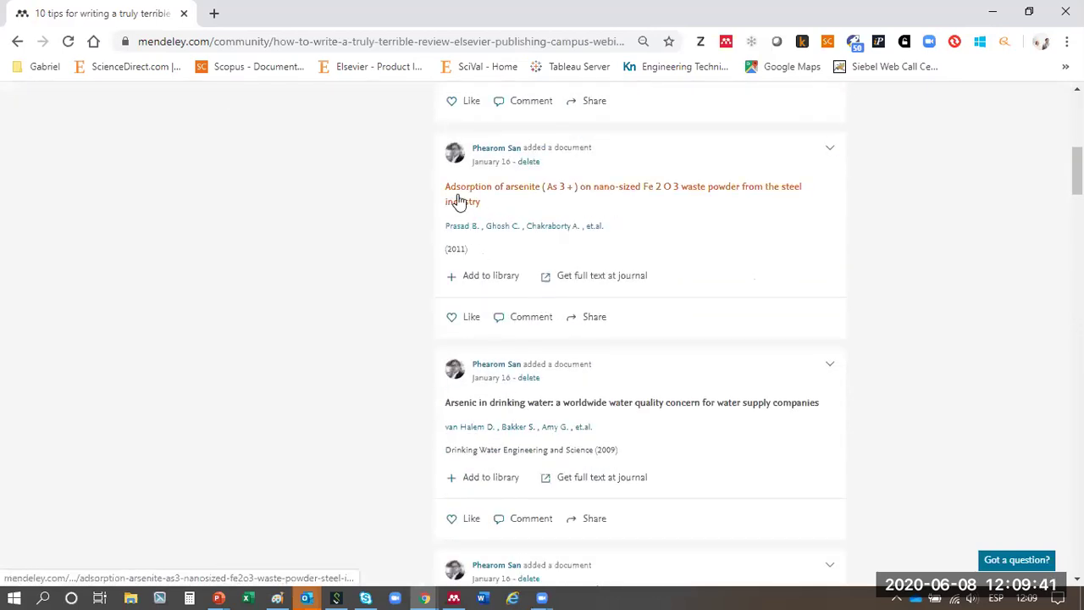
{"action": "scroll", "coordinate": [458, 200], "scroll_direction": "down", "scroll_amount": 3}
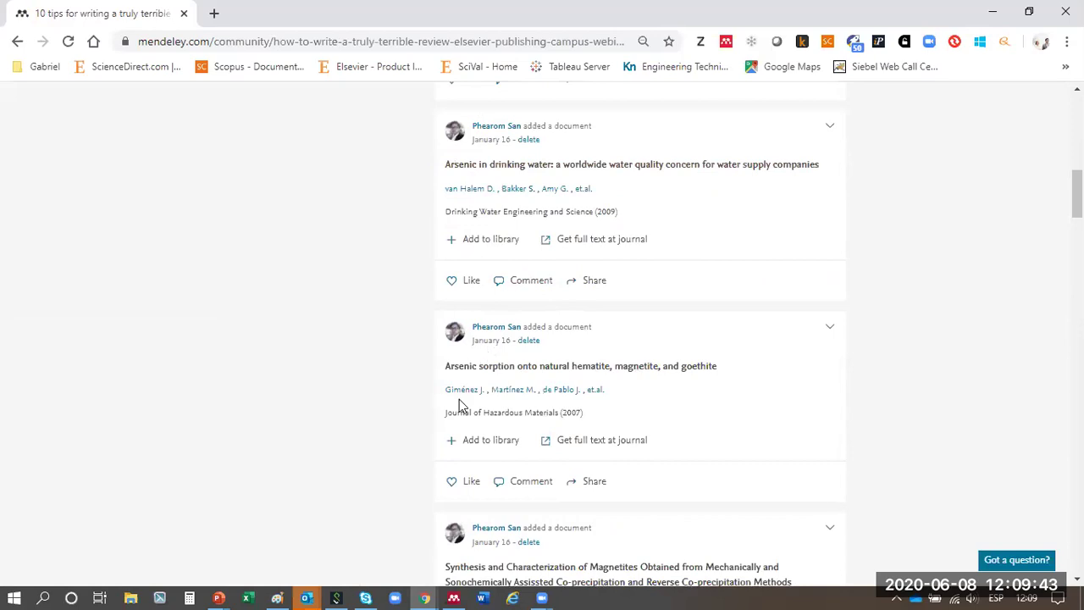
{"action": "scroll", "coordinate": [457, 395], "scroll_direction": "down", "scroll_amount": 3}
{"action": "scroll", "coordinate": [423, 356], "scroll_direction": "up", "scroll_amount": 15}
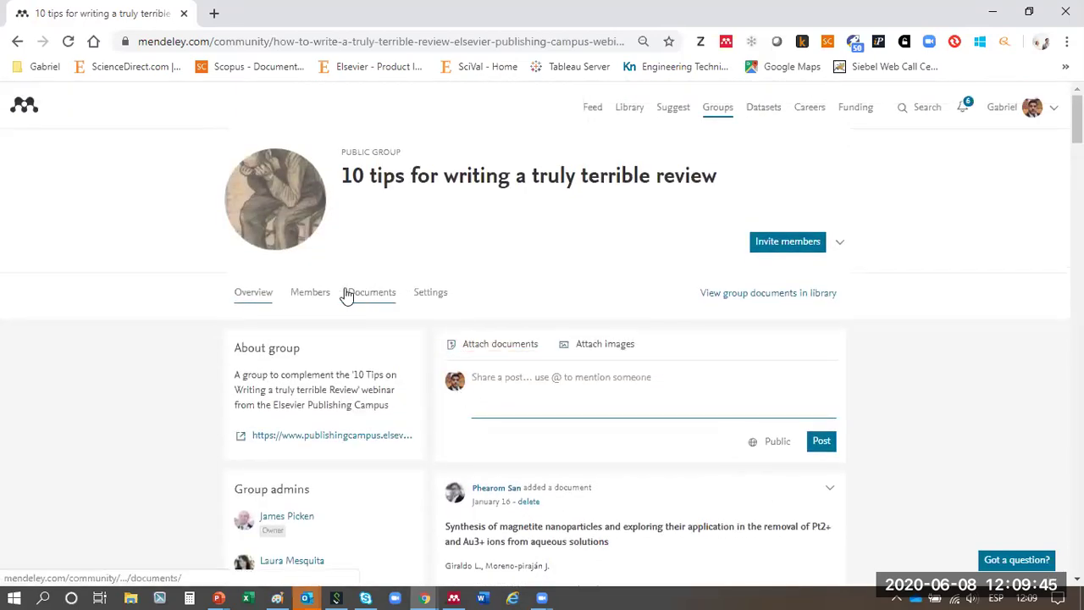
{"action": "left_click_drag", "start_coordinate": [401, 152], "coordinate": [341, 152]}
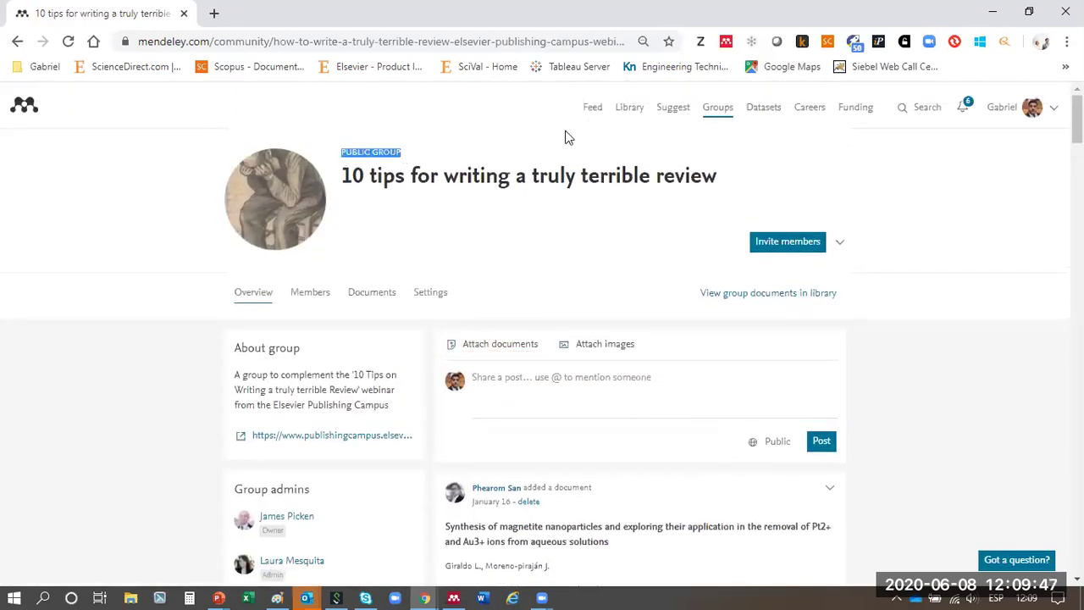
{"action": "left_click", "coordinate": [720, 113]}
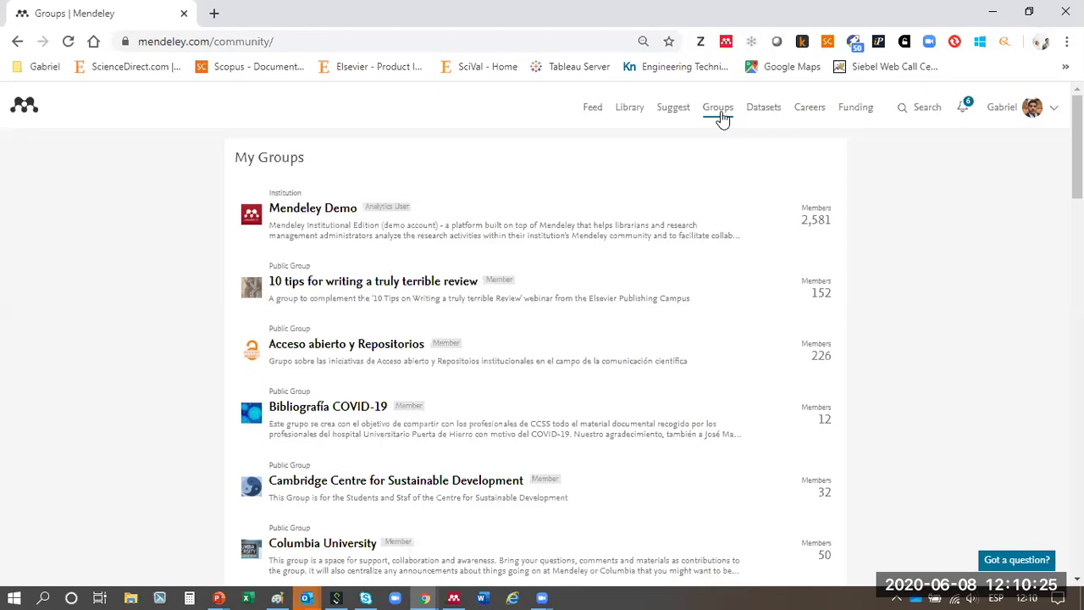
{"action": "left_click", "coordinate": [720, 119]}
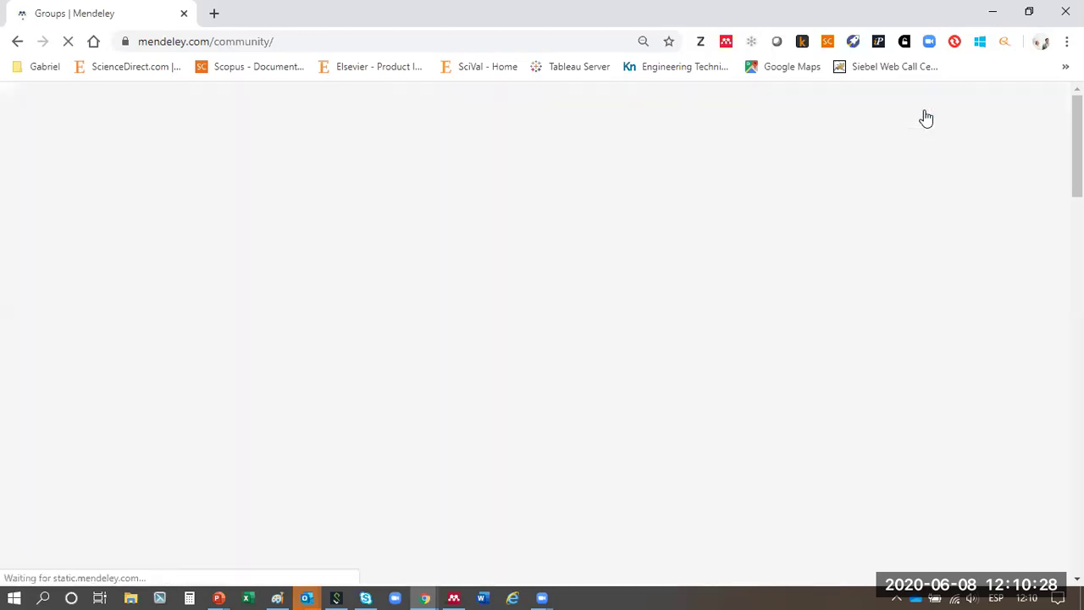
- Search Groups for 'Covid-19', returning 2,203 matching groups
{"action": "left_click", "coordinate": [924, 116]}
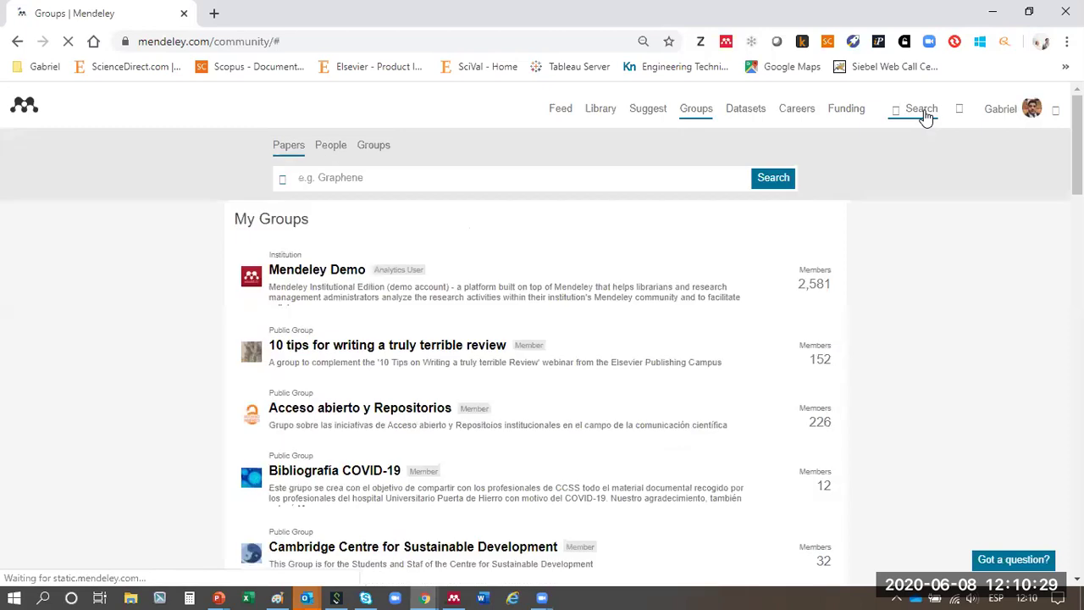
{"action": "left_click", "coordinate": [364, 153]}
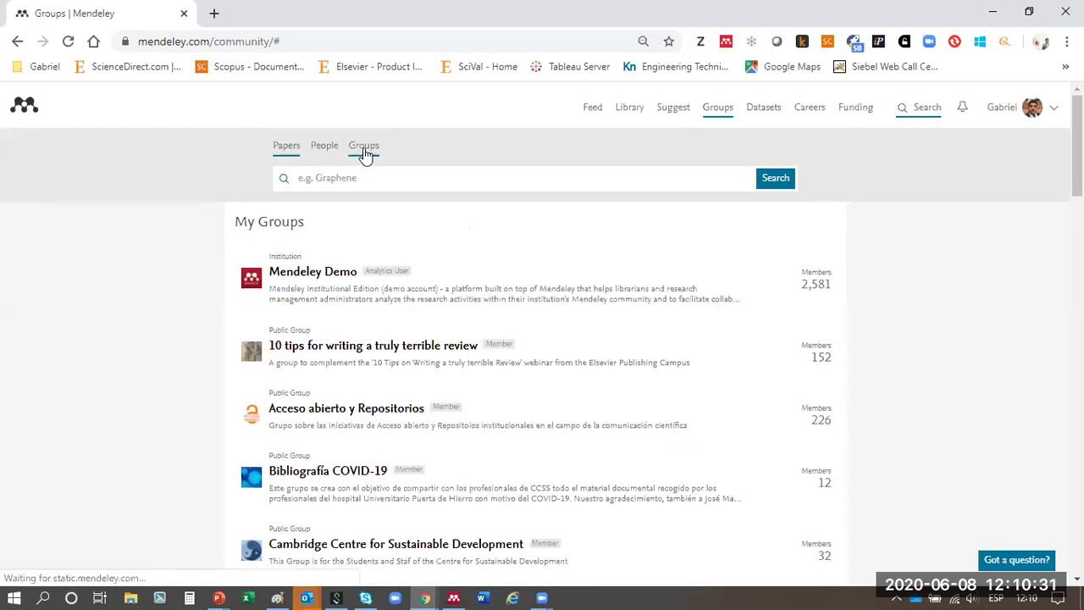
{"action": "left_click", "coordinate": [366, 176]}
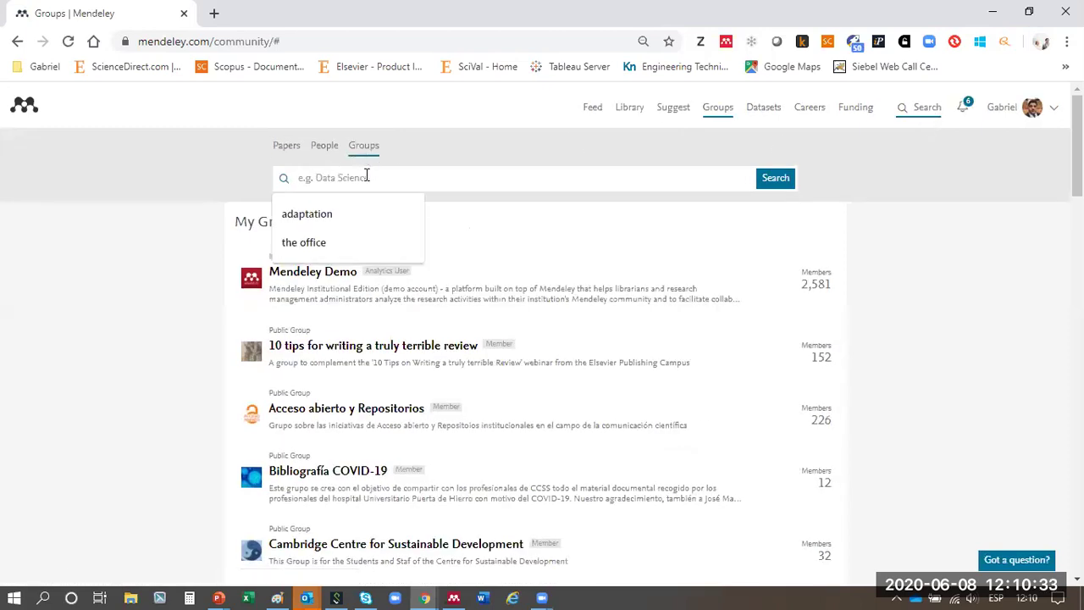
{"action": "type", "text": "harvar"}
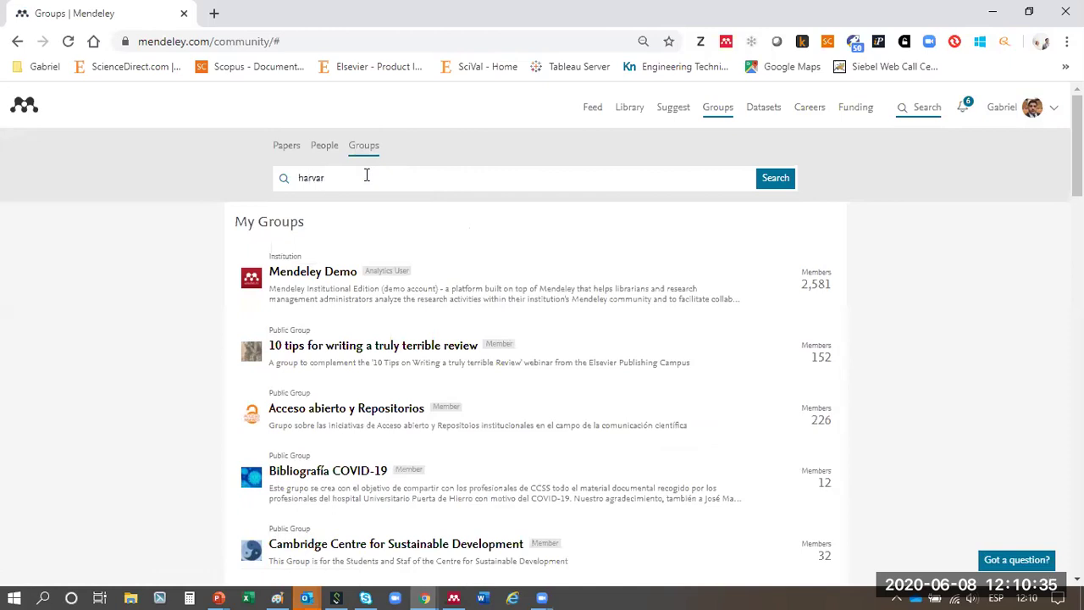
{"action": "key", "text": "BackSpace"}
{"action": "key", "text": "BackSpace"}
{"action": "key", "text": "BackSpace"}
{"action": "type", "text": "Covid-19"}
{"action": "key", "text": "Return"}
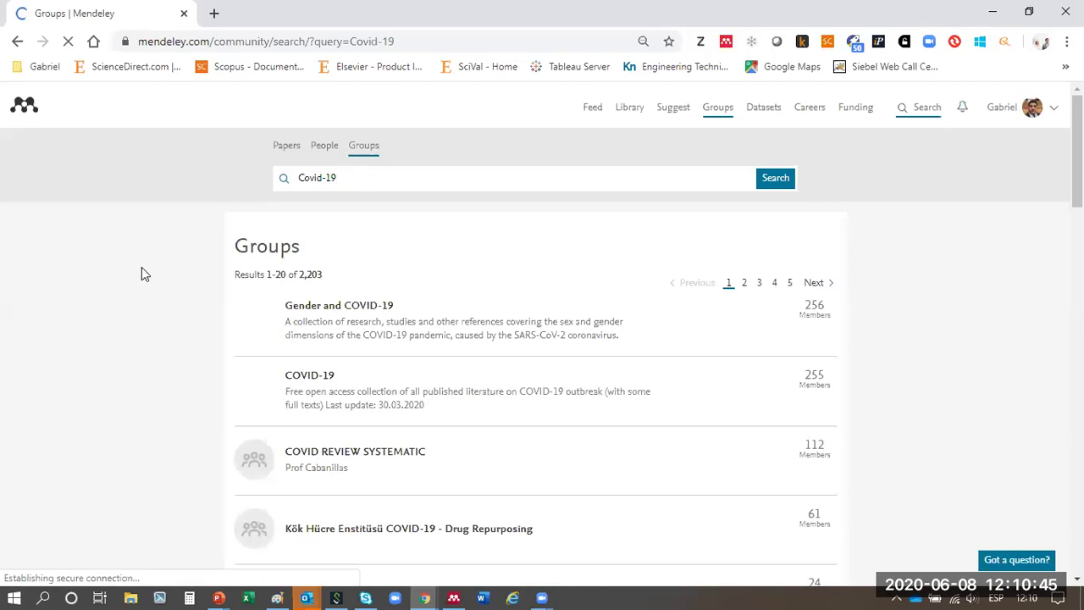
{"action": "scroll", "coordinate": [141, 269], "scroll_direction": "down", "scroll_amount": 1}
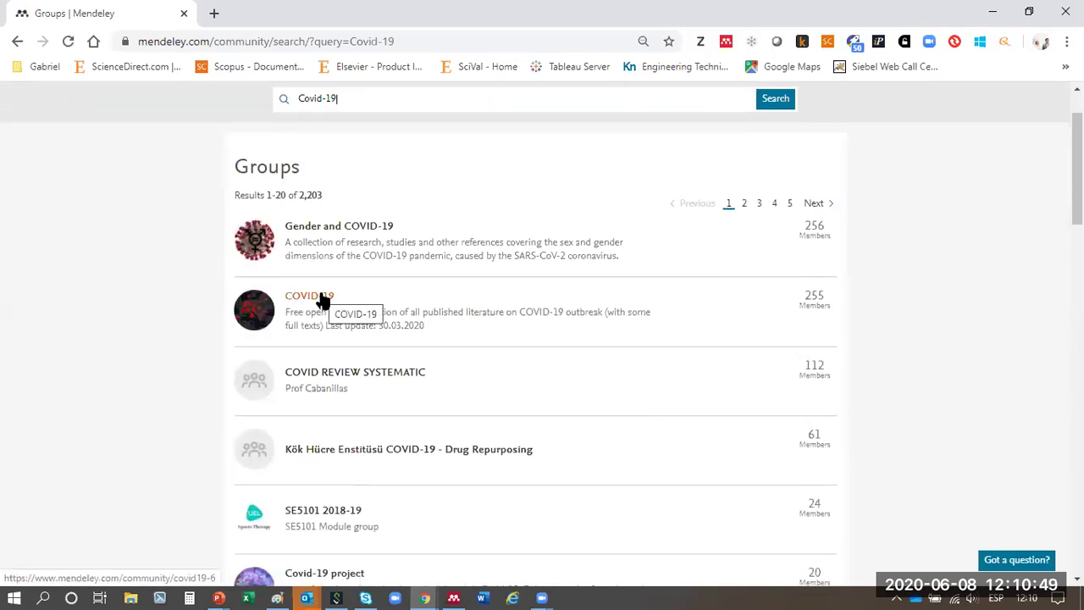
- Glance at Gender and COVID-19, then go back and open the Covid-19 project group
{"action": "left_click", "coordinate": [342, 230]}
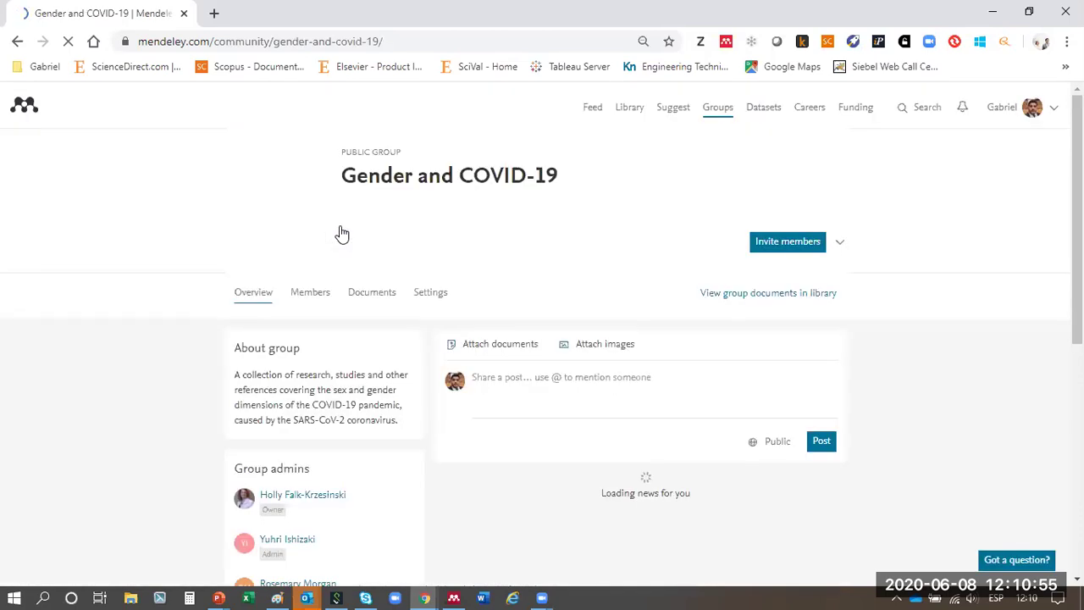
{"action": "left_click", "coordinate": [18, 42]}
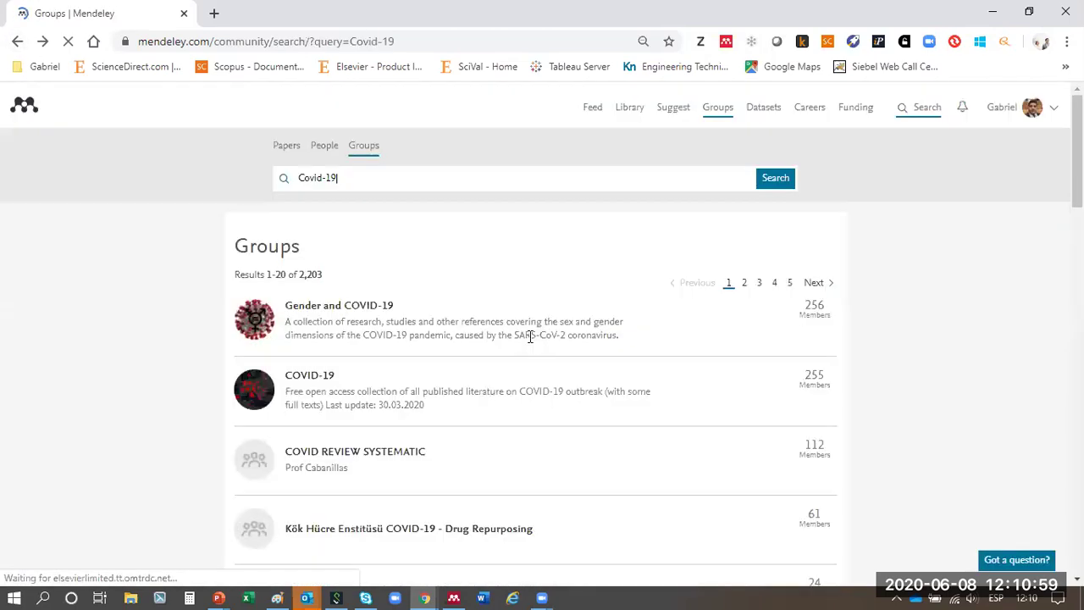
{"action": "scroll", "coordinate": [529, 336], "scroll_direction": "down", "scroll_amount": 4}
{"action": "left_click", "coordinate": [334, 343]}
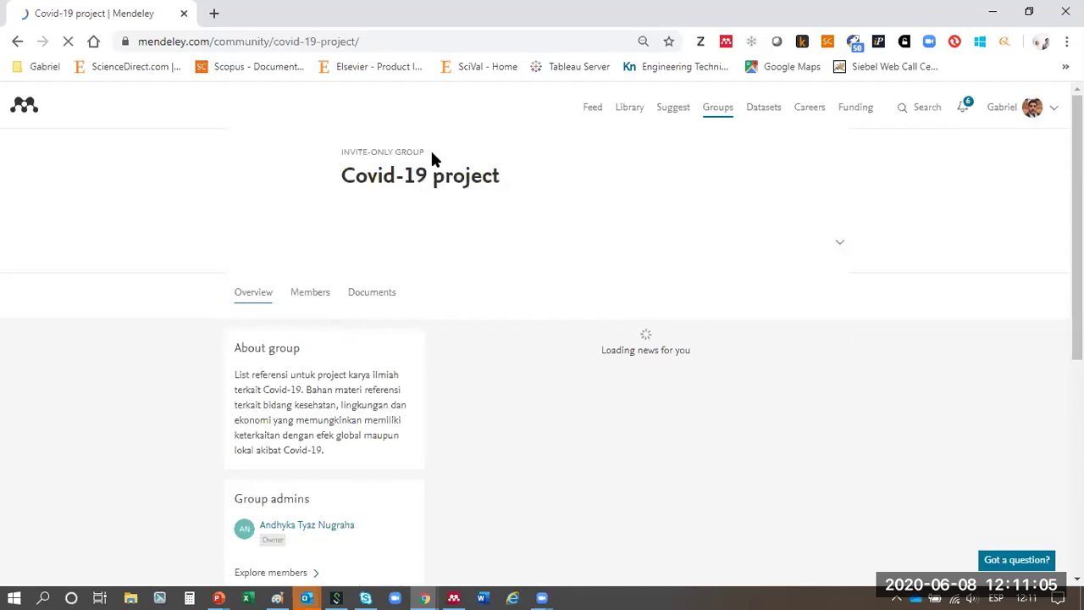
{"action": "left_click_drag", "start_coordinate": [404, 152], "coordinate": [343, 157]}
{"action": "triple_click", "coordinate": [344, 153]}
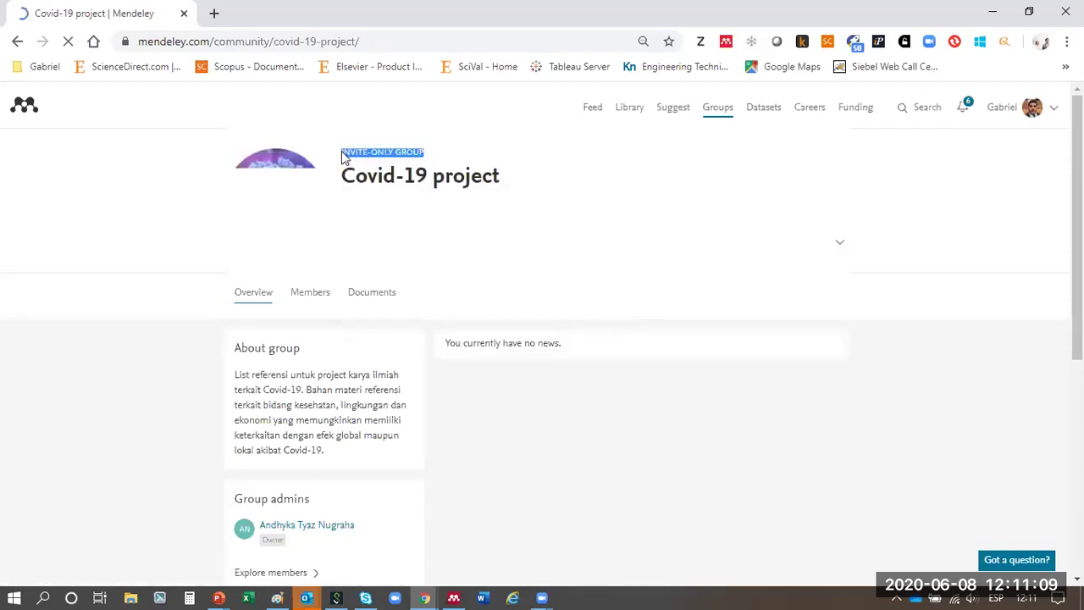
{"action": "scroll", "coordinate": [631, 293], "scroll_direction": "down", "scroll_amount": 3}
{"action": "scroll", "coordinate": [632, 293], "scroll_direction": "up", "scroll_amount": 1}
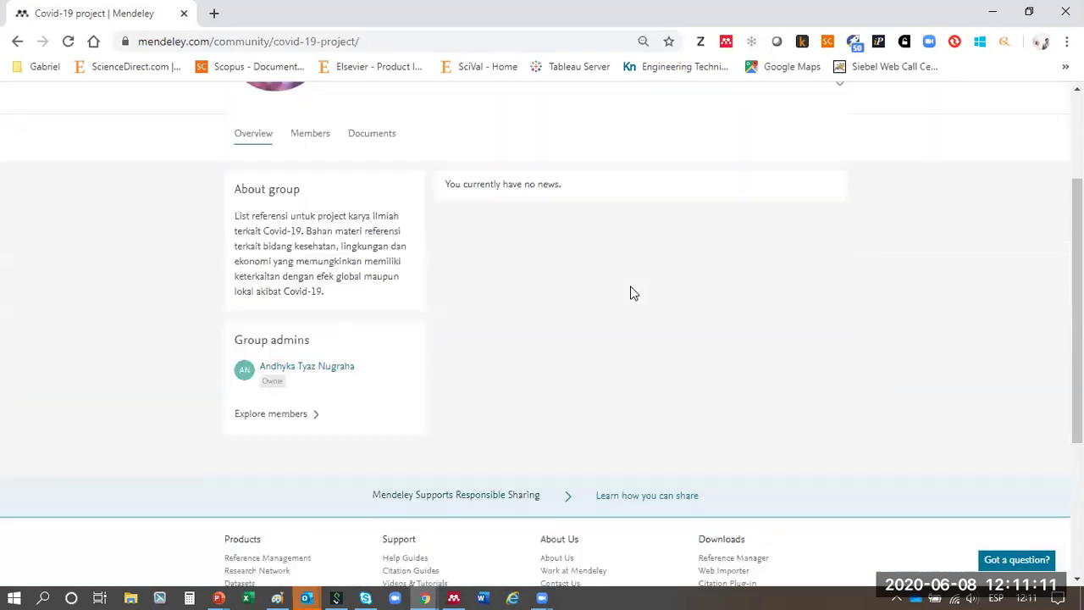
- View the Covid-19 project's Members and Documents tabs, then return to My Groups
{"action": "left_click", "coordinate": [299, 134]}
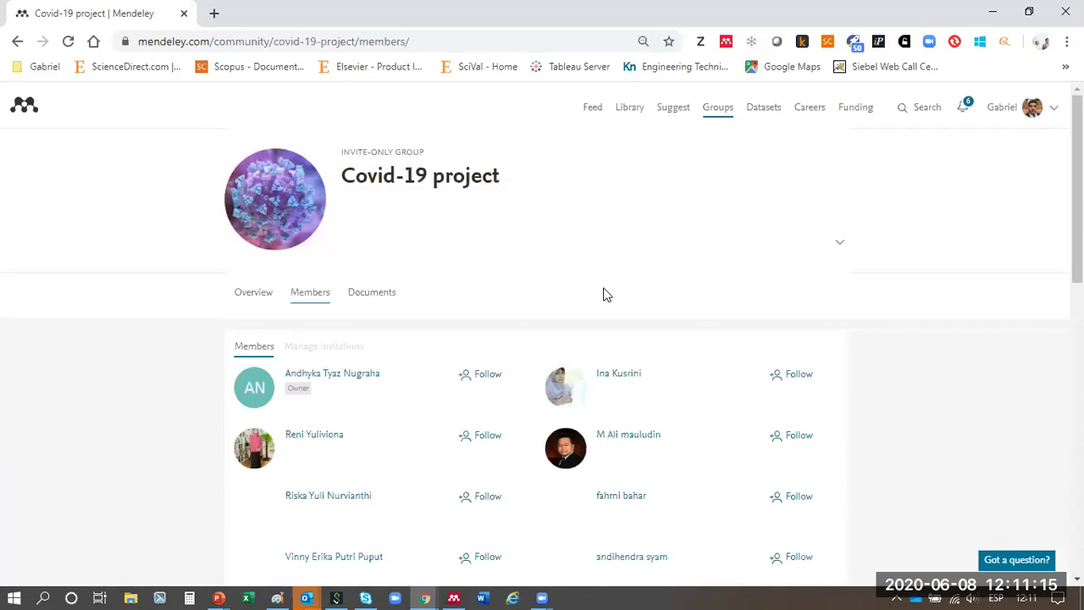
{"action": "scroll", "coordinate": [576, 321], "scroll_direction": "down", "scroll_amount": 3}
{"action": "scroll", "coordinate": [508, 313], "scroll_direction": "up", "scroll_amount": 3}
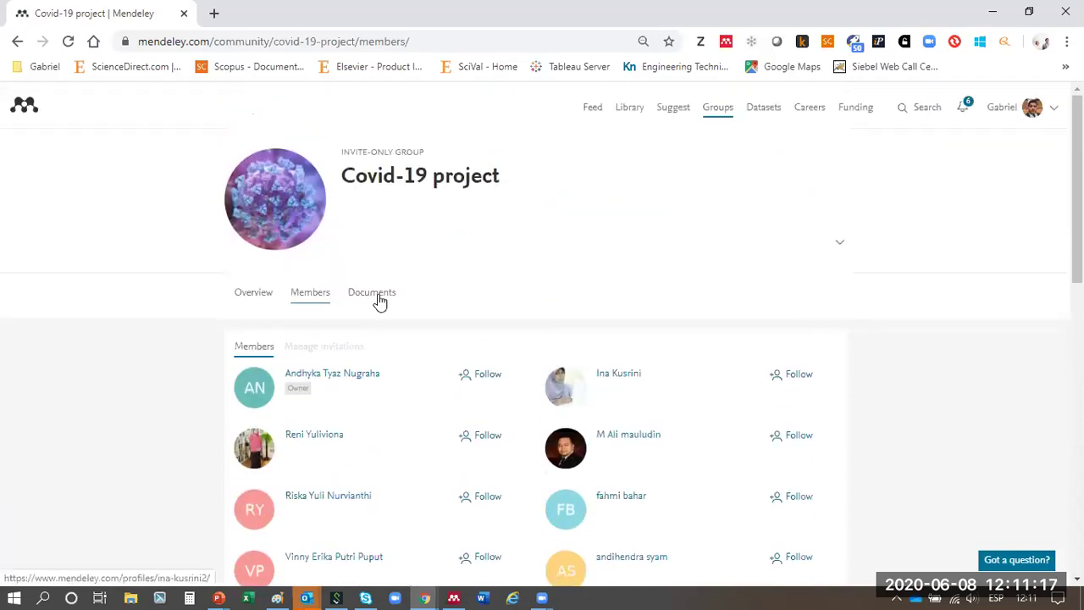
{"action": "left_click", "coordinate": [380, 300]}
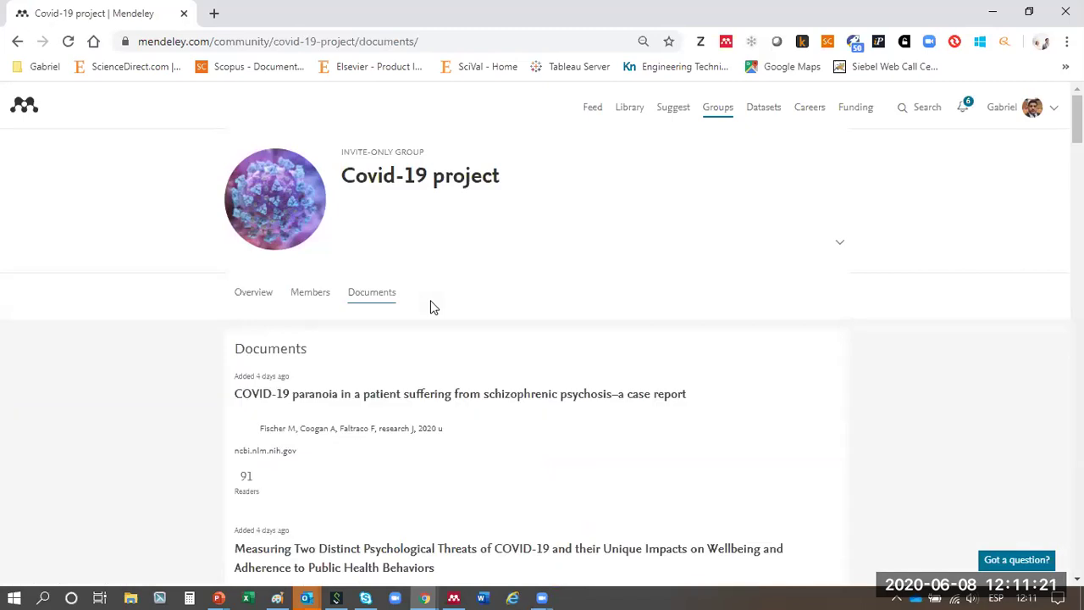
{"action": "left_click", "coordinate": [251, 296]}
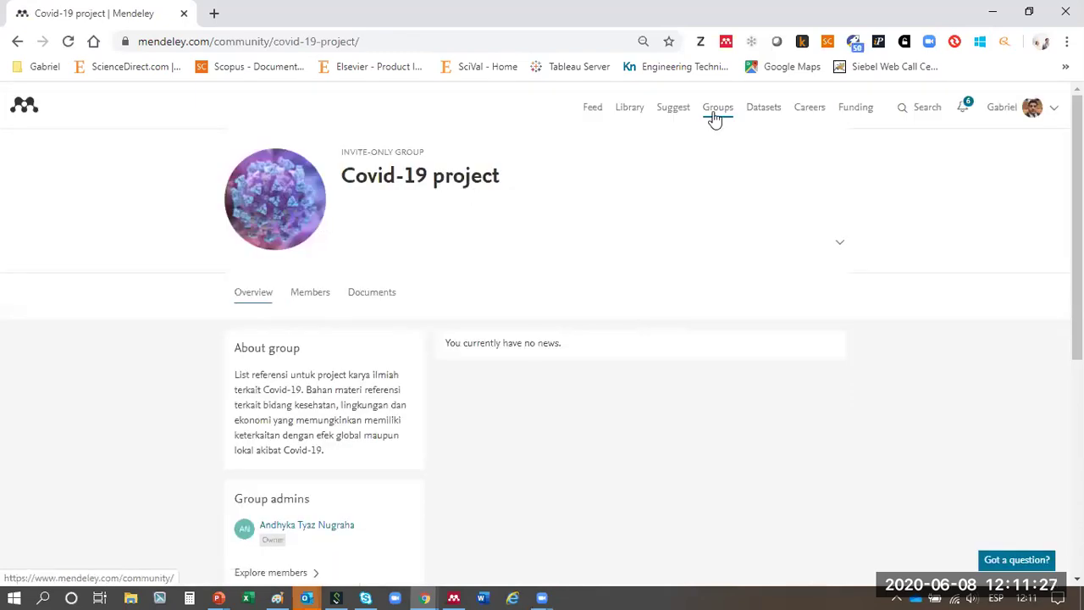
{"action": "left_click", "coordinate": [716, 117]}
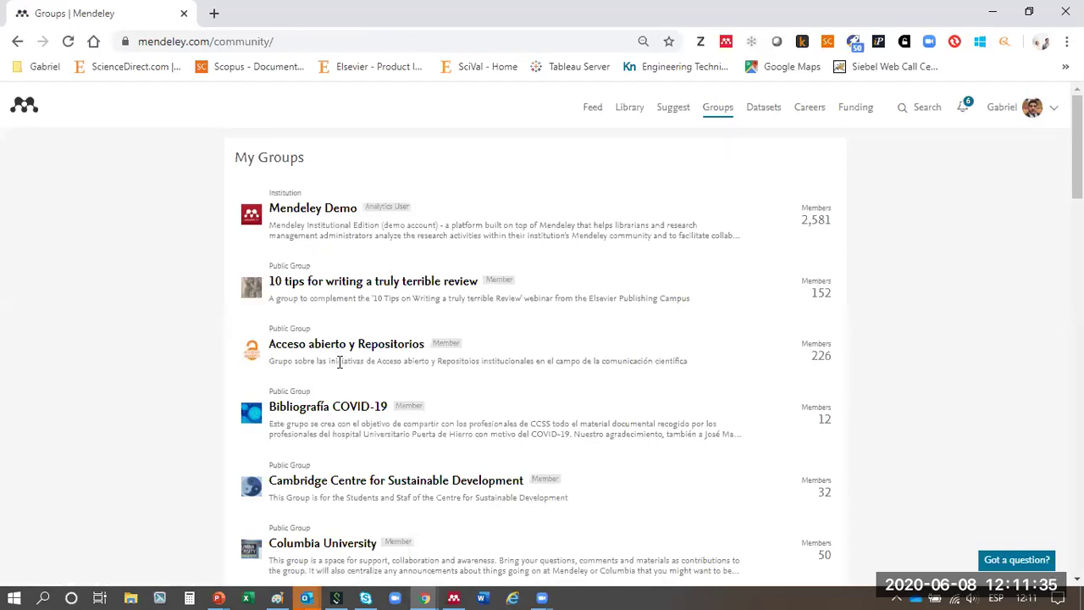
- Open the Bibliografía COVID-19 group from the My Groups list
{"action": "scroll", "coordinate": [411, 388], "scroll_direction": "down", "scroll_amount": 2}
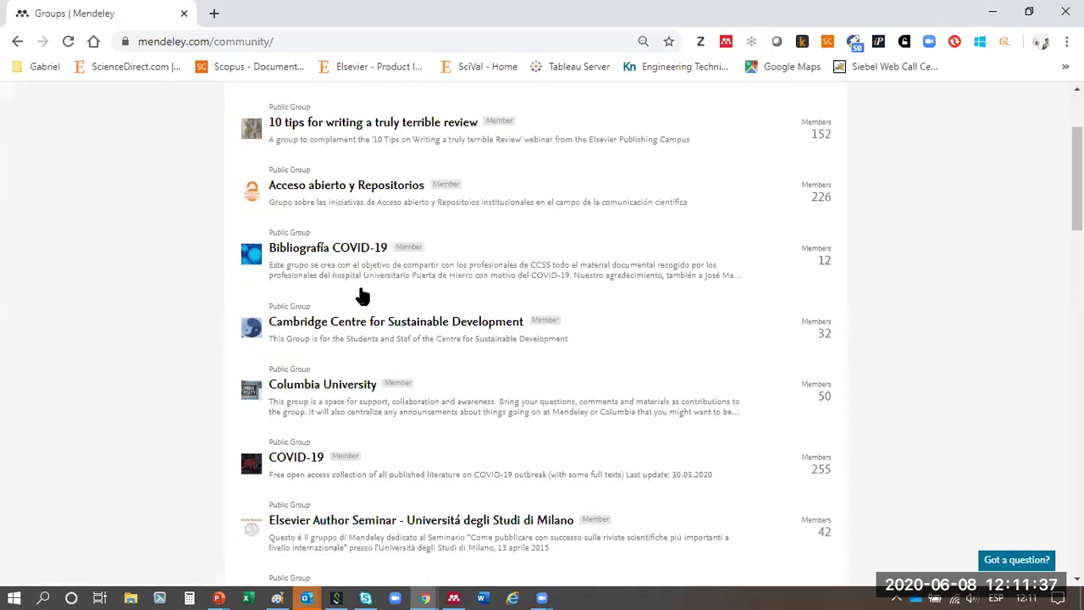
{"action": "left_click", "coordinate": [359, 249]}
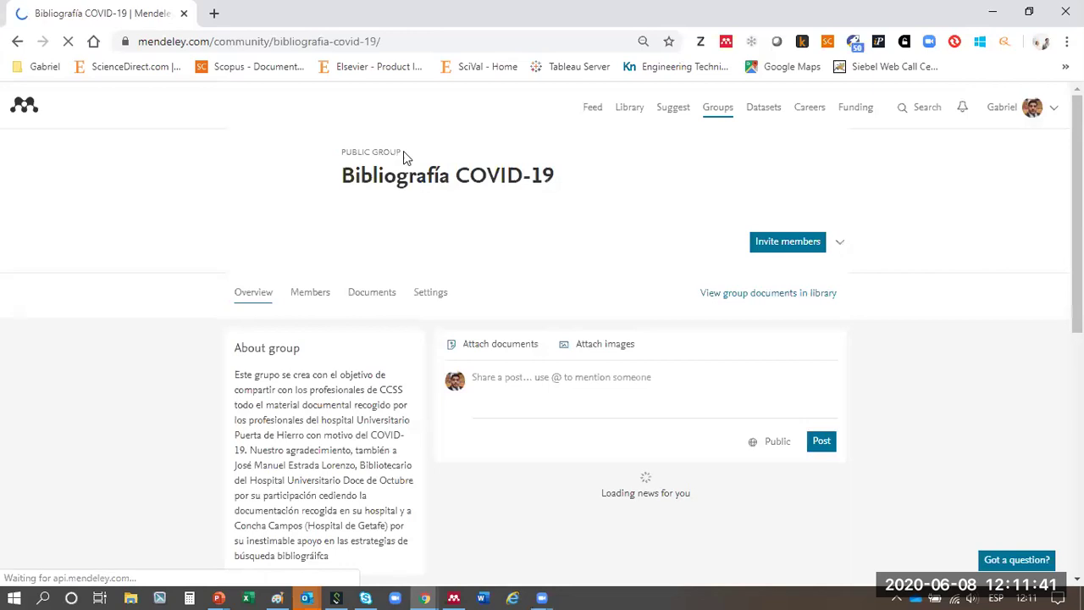
{"action": "left_click_drag", "start_coordinate": [403, 151], "coordinate": [342, 153]}
{"action": "scroll", "coordinate": [638, 305], "scroll_direction": "down", "scroll_amount": 1}
{"action": "left_click", "coordinate": [552, 308]}
- Scroll through the group's description, admins and shared-document posts
{"action": "scroll", "coordinate": [708, 383], "scroll_direction": "down", "scroll_amount": 3}
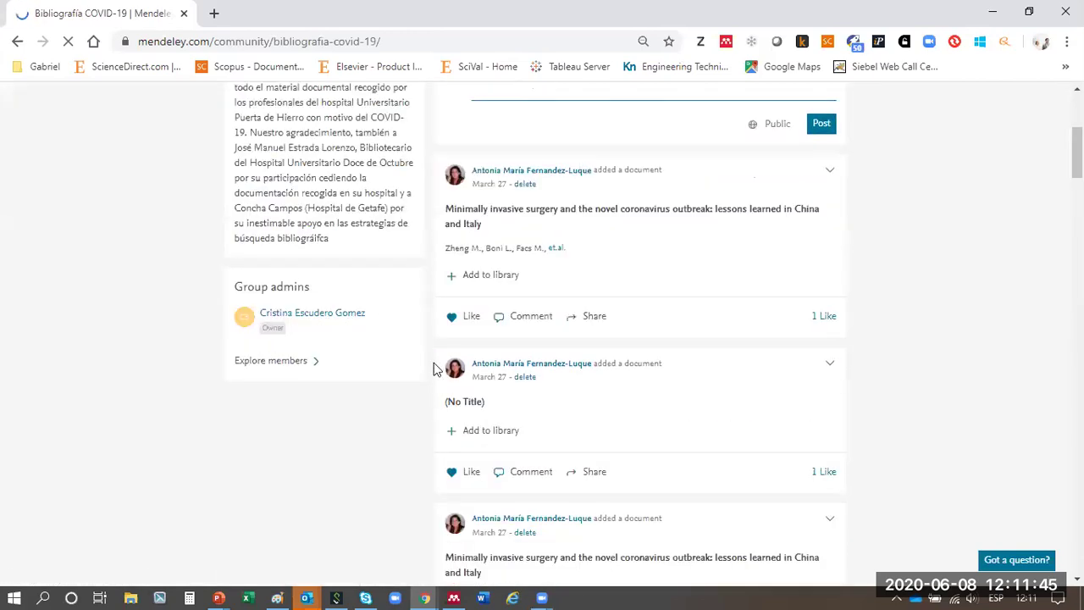
{"action": "scroll", "coordinate": [583, 329], "scroll_direction": "down", "scroll_amount": 1}
{"action": "scroll", "coordinate": [358, 312], "scroll_direction": "up", "scroll_amount": 3}
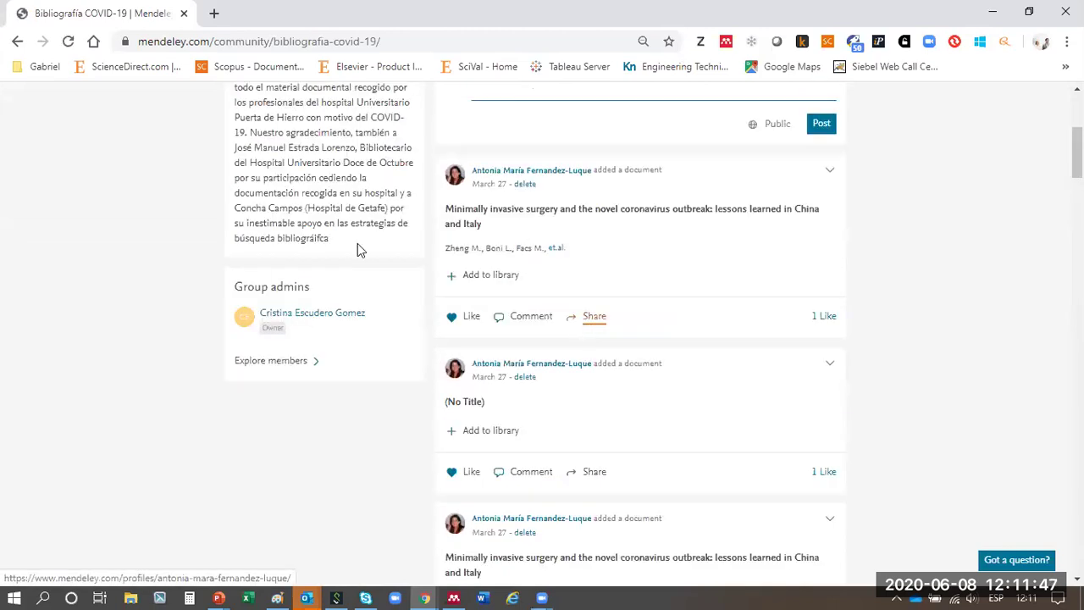
{"action": "scroll", "coordinate": [596, 334], "scroll_direction": "up", "scroll_amount": 1}
{"action": "left_click_drag", "start_coordinate": [259, 216], "coordinate": [314, 387]}
{"action": "left_click", "coordinate": [315, 387]}
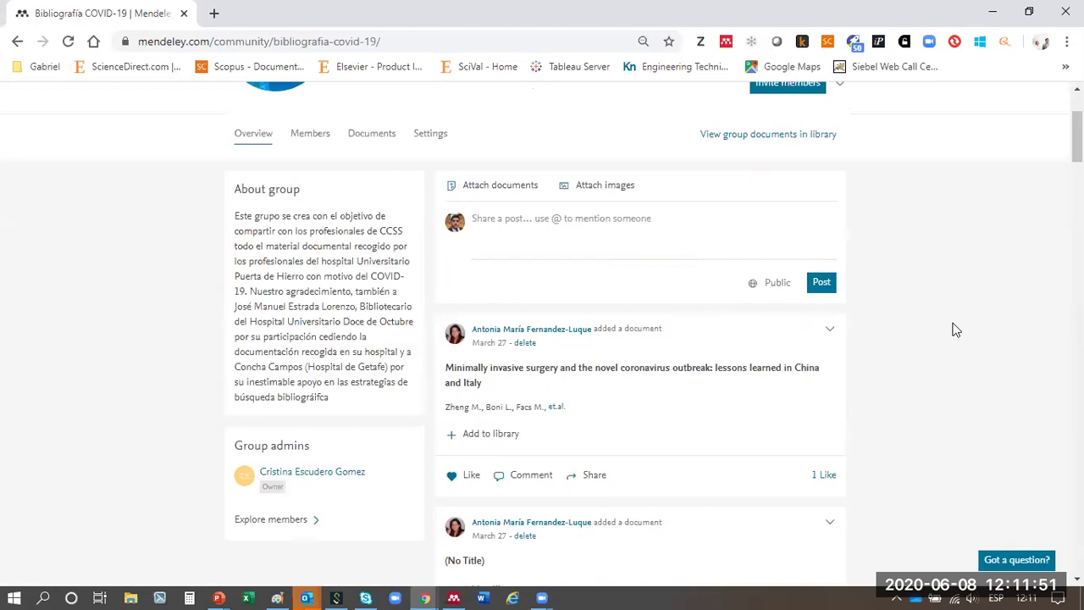
{"action": "scroll", "coordinate": [955, 330], "scroll_direction": "up", "scroll_amount": 2}
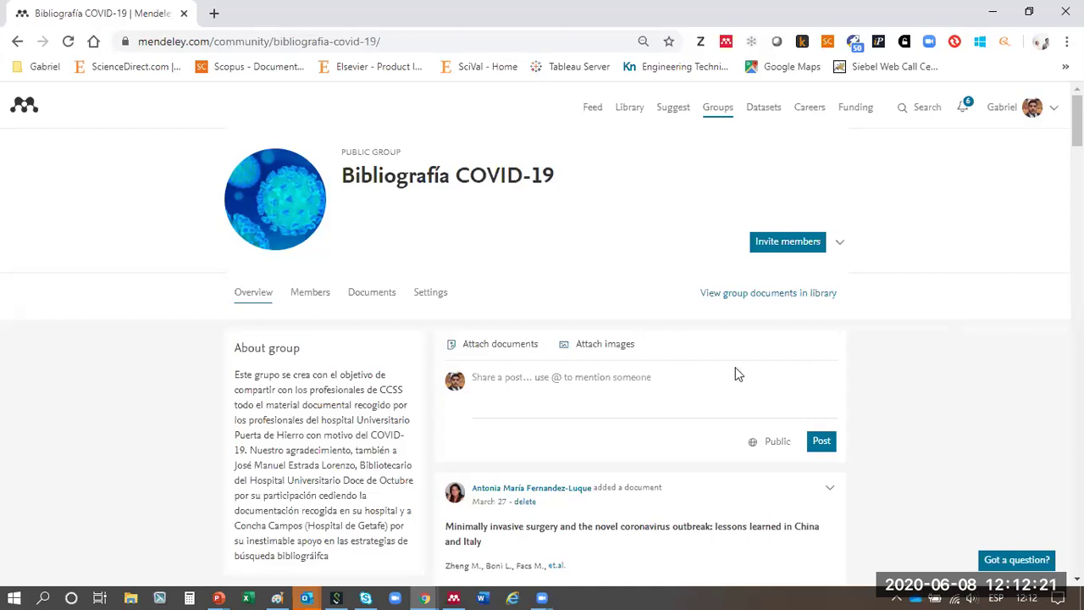
{"action": "scroll", "coordinate": [830, 330], "scroll_direction": "down", "scroll_amount": 3}
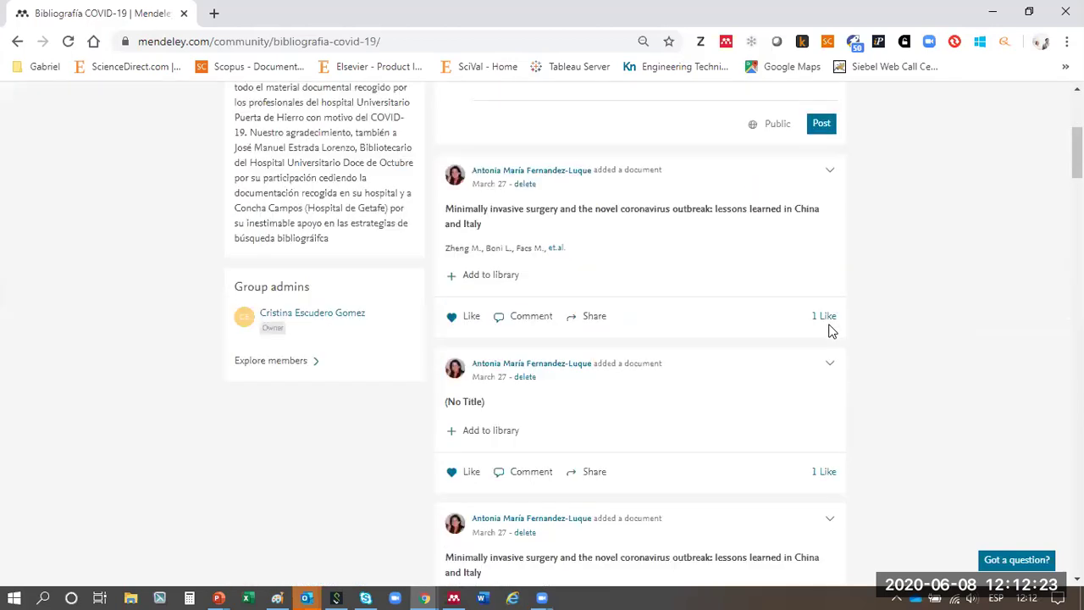
{"action": "scroll", "coordinate": [830, 326], "scroll_direction": "up", "scroll_amount": 2}
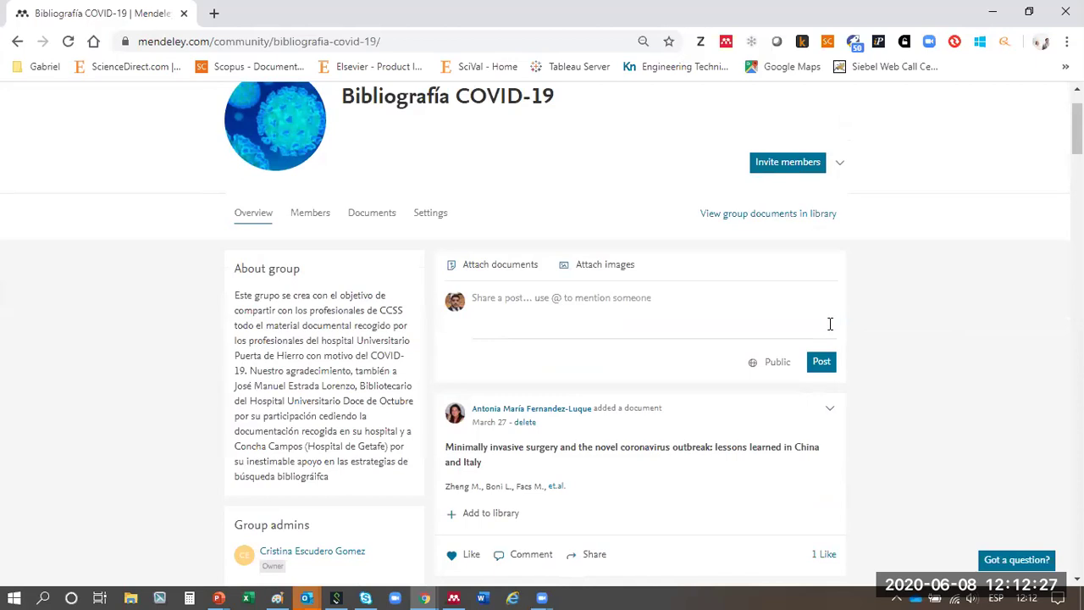
- In the group's Members list, follow five members, including the hospital library account
{"action": "left_click", "coordinate": [305, 214]}
{"action": "left_click", "coordinate": [310, 222]}
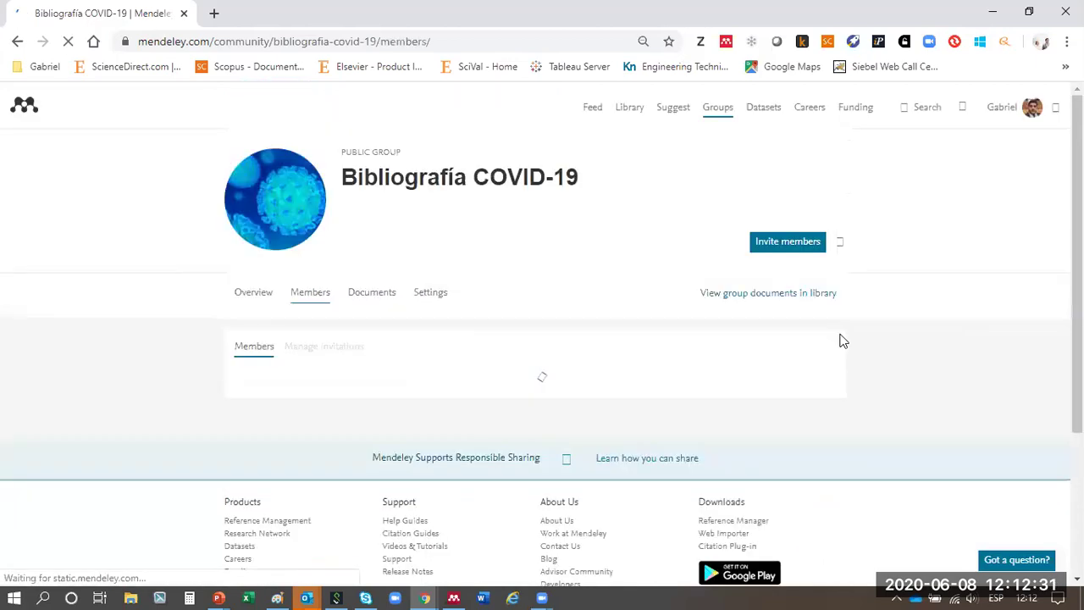
{"action": "scroll", "coordinate": [900, 363], "scroll_direction": "down", "scroll_amount": 3}
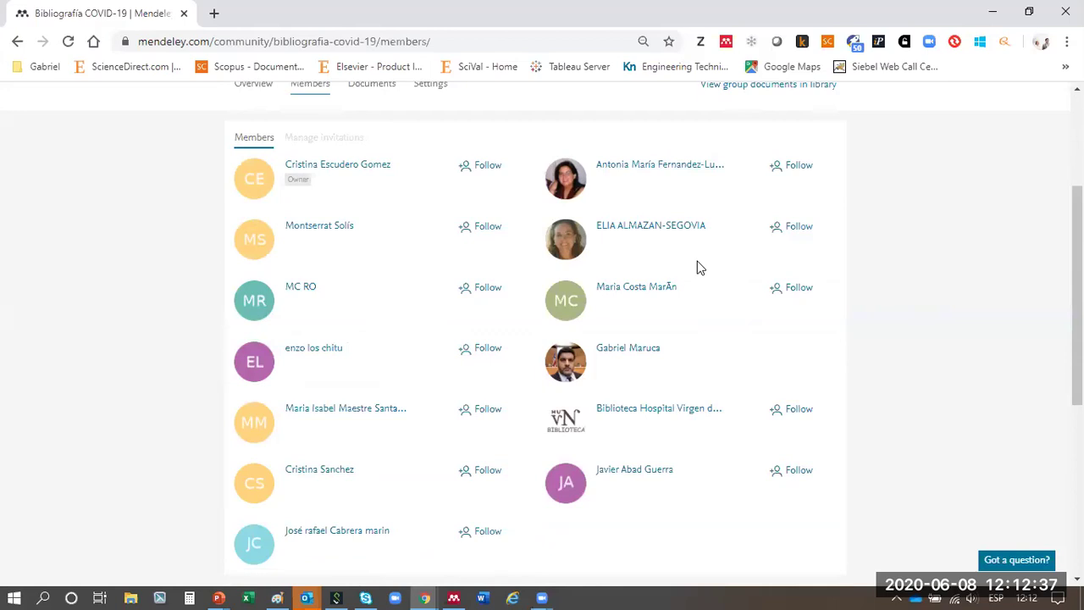
{"action": "left_click", "coordinate": [475, 419]}
{"action": "left_click", "coordinate": [487, 479]}
{"action": "scroll", "coordinate": [505, 416], "scroll_direction": "down", "scroll_amount": 2}
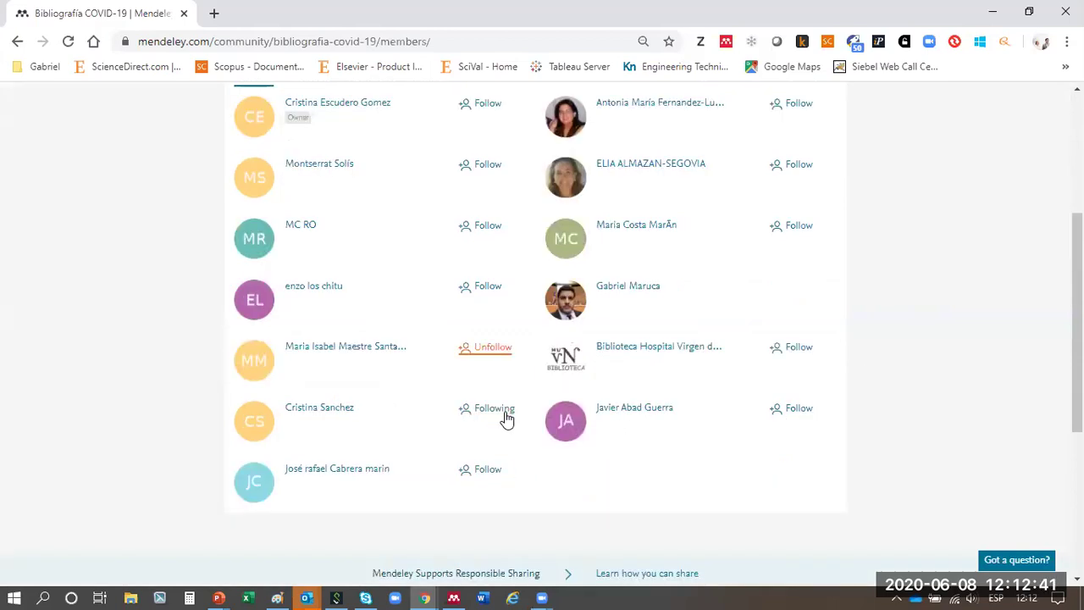
{"action": "left_click_drag", "start_coordinate": [521, 319], "coordinate": [555, 366]}
{"action": "left_click", "coordinate": [811, 312]}
{"action": "left_click", "coordinate": [803, 253]}
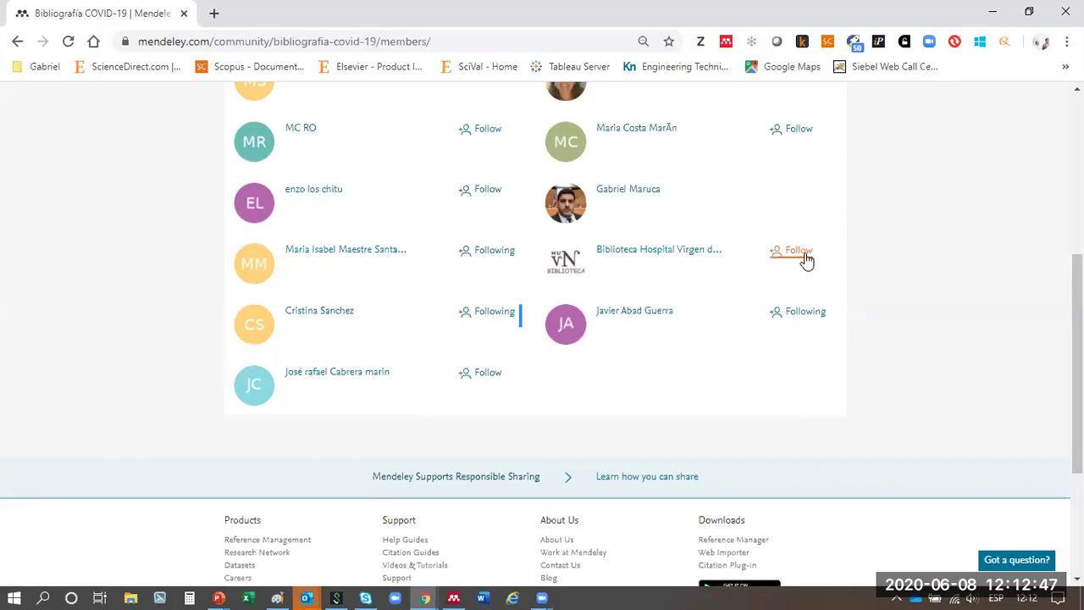
{"action": "scroll", "coordinate": [923, 284], "scroll_direction": "up", "scroll_amount": 2}
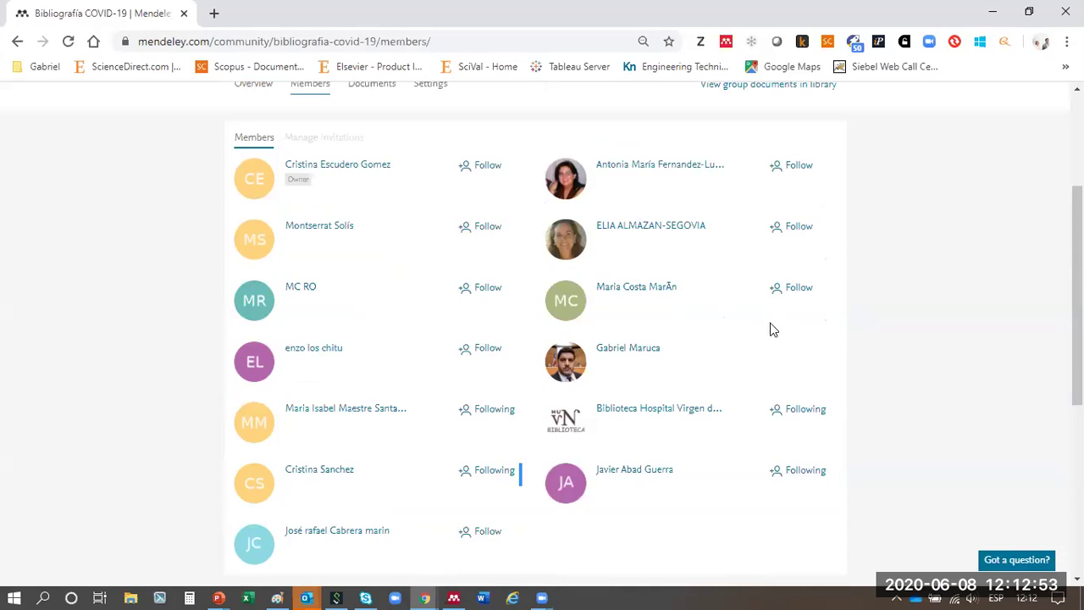
{"action": "left_click", "coordinate": [794, 292]}
- Open Mendeley Data datasets in a new tab, then return and open the news Feed
{"action": "scroll", "coordinate": [845, 293], "scroll_direction": "up", "scroll_amount": 3}
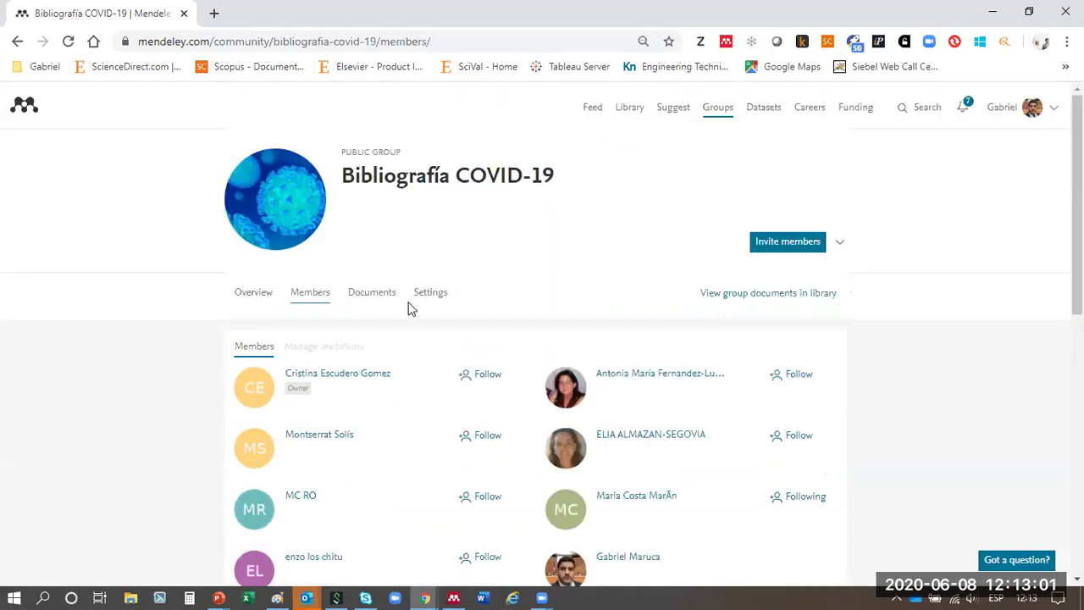
{"action": "left_click", "coordinate": [763, 116]}
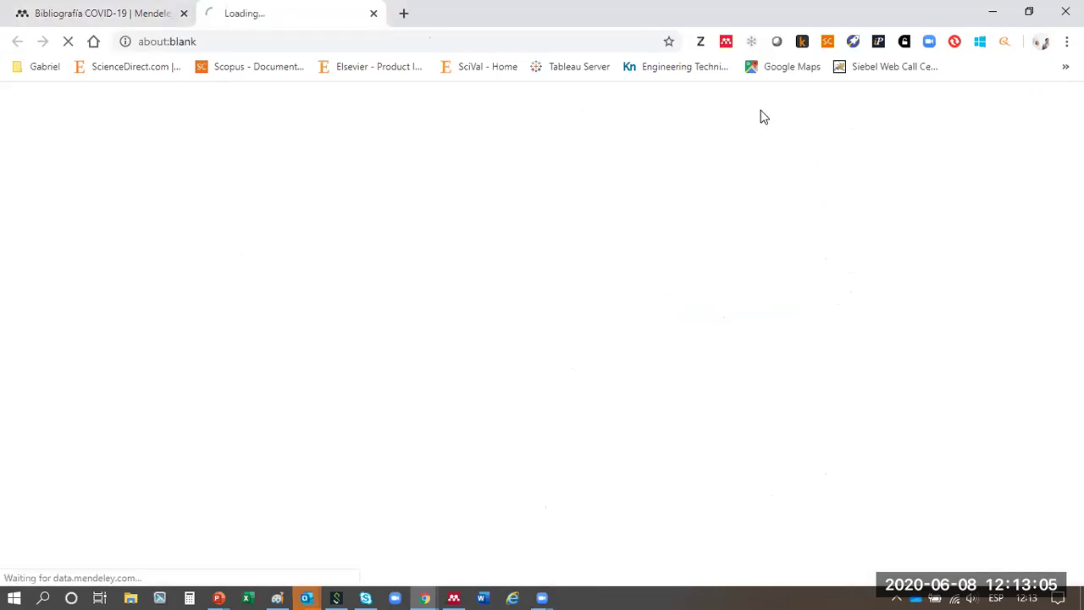
{"action": "left_click", "coordinate": [51, 10]}
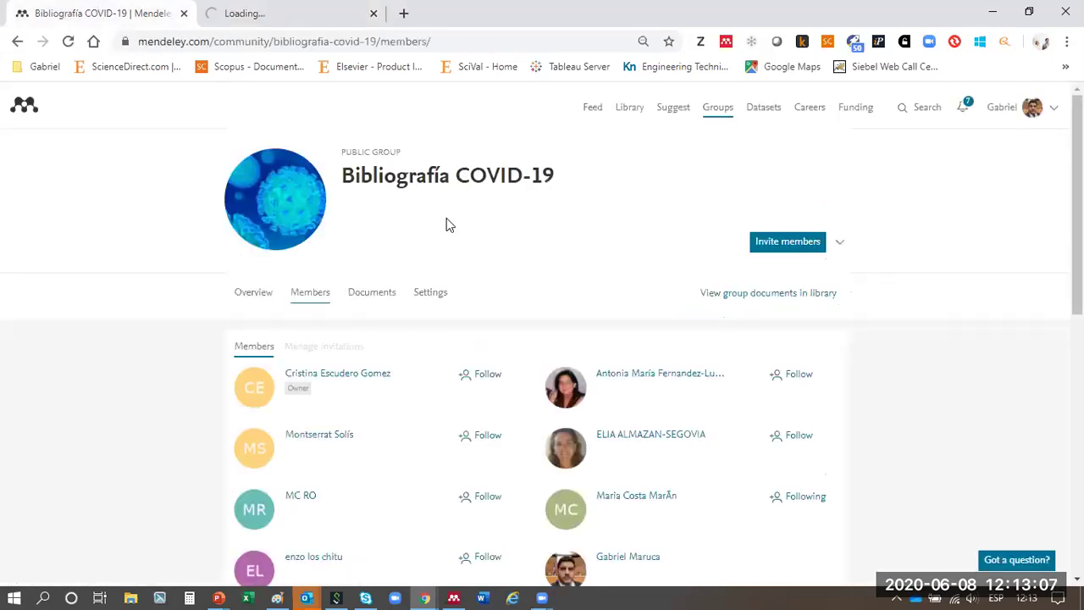
{"action": "left_click", "coordinate": [597, 110]}
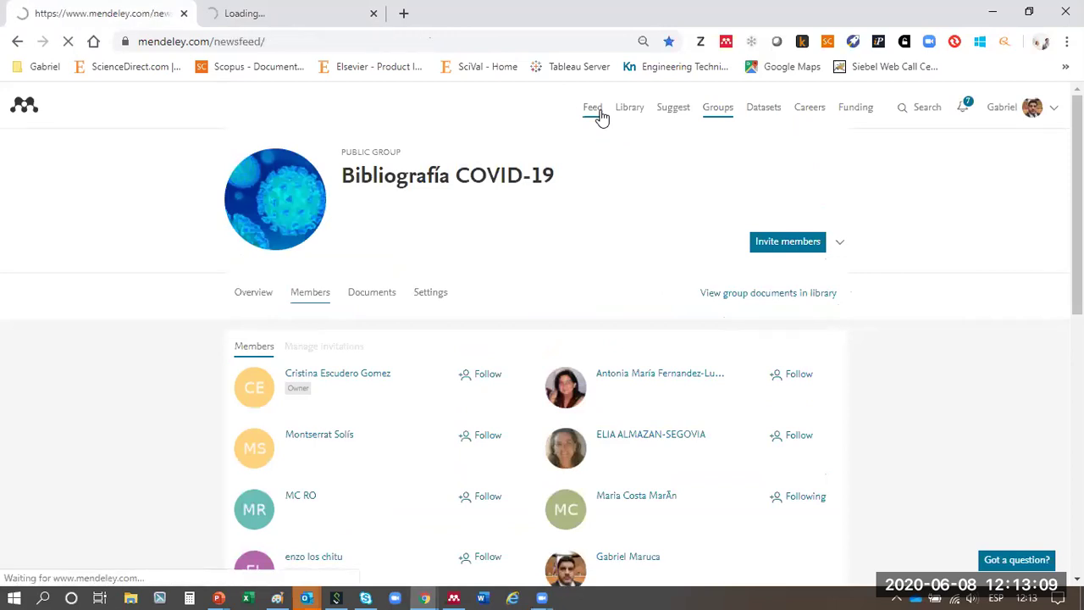
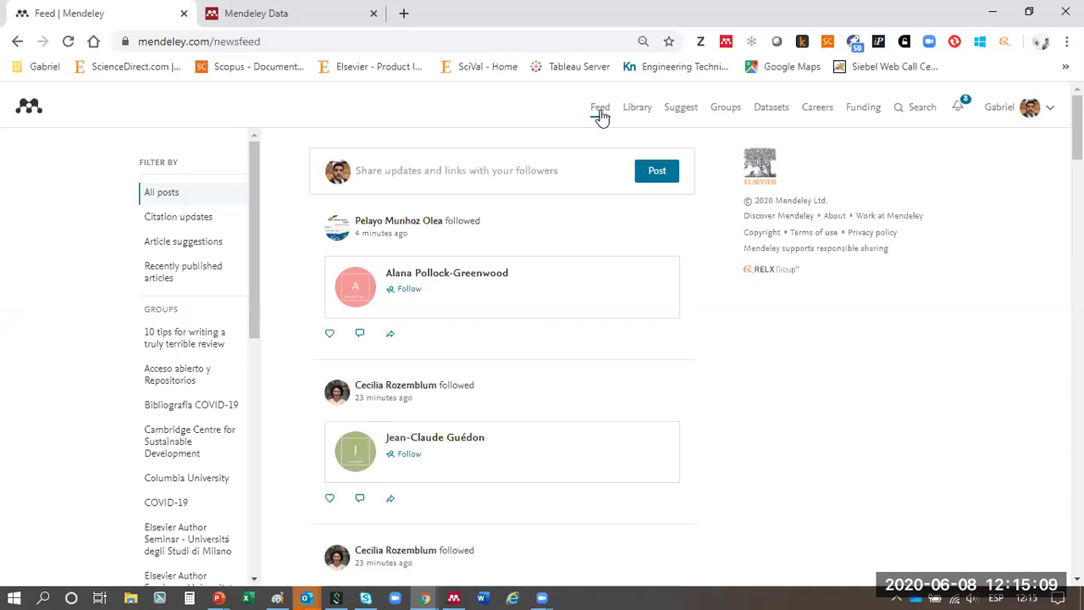
- Switch to Mendeley Data, look over its 22.4 million dataset search, then open My datasets
{"action": "left_click", "coordinate": [309, 13]}
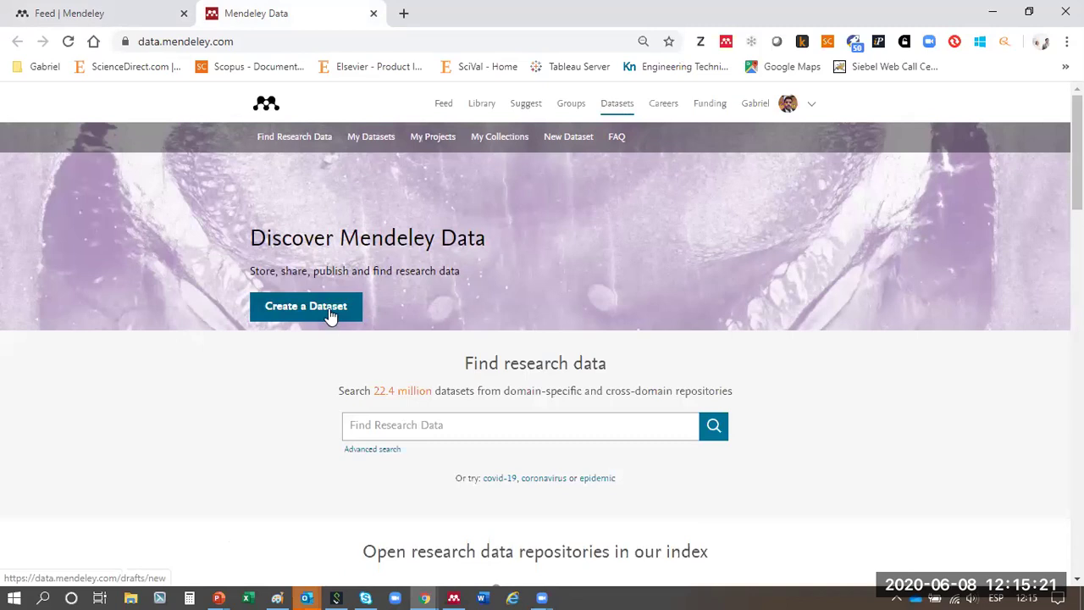
{"action": "left_click", "coordinate": [460, 425]}
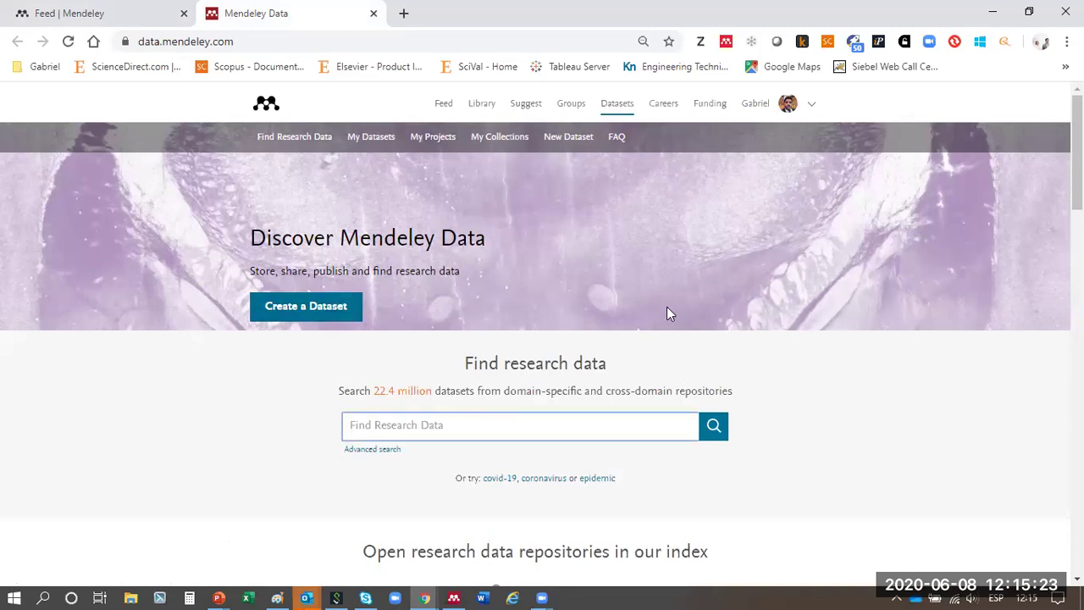
{"action": "scroll", "coordinate": [666, 307], "scroll_direction": "down", "scroll_amount": 1}
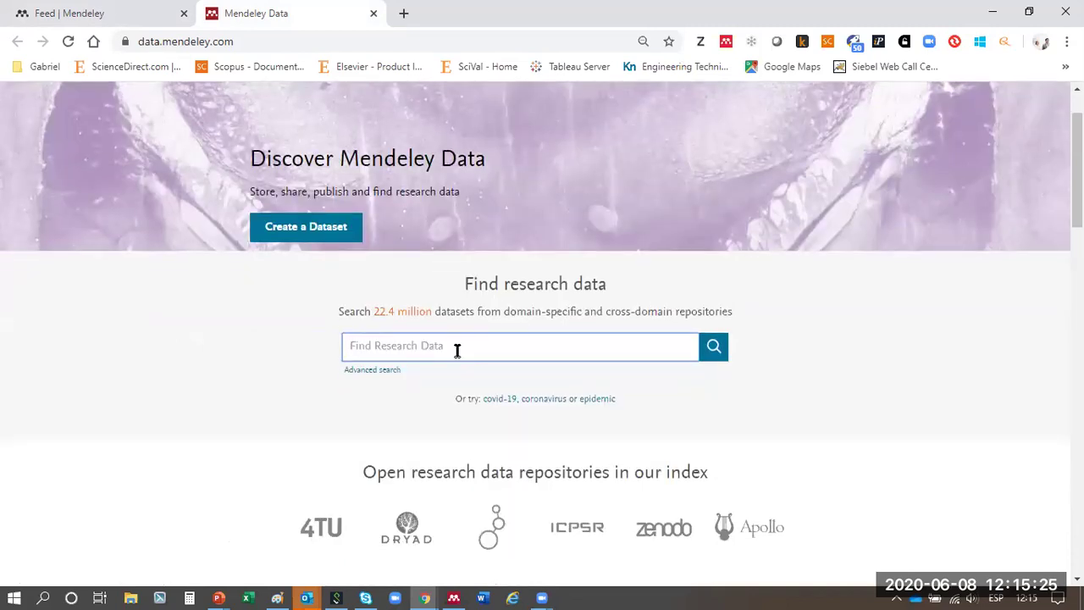
{"action": "left_click_drag", "start_coordinate": [364, 311], "coordinate": [473, 336]}
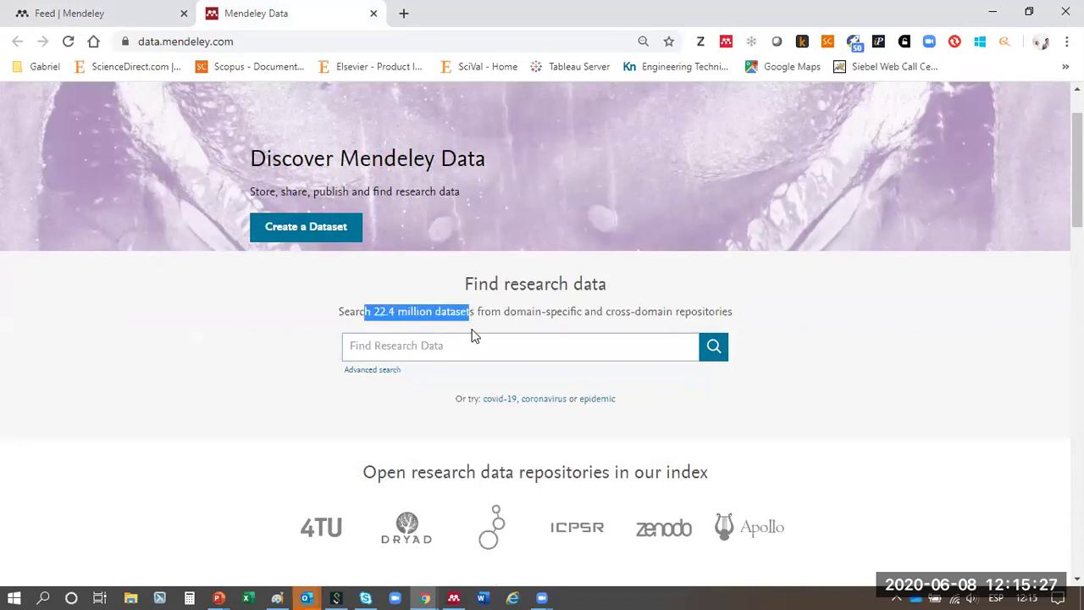
{"action": "left_click", "coordinate": [474, 353]}
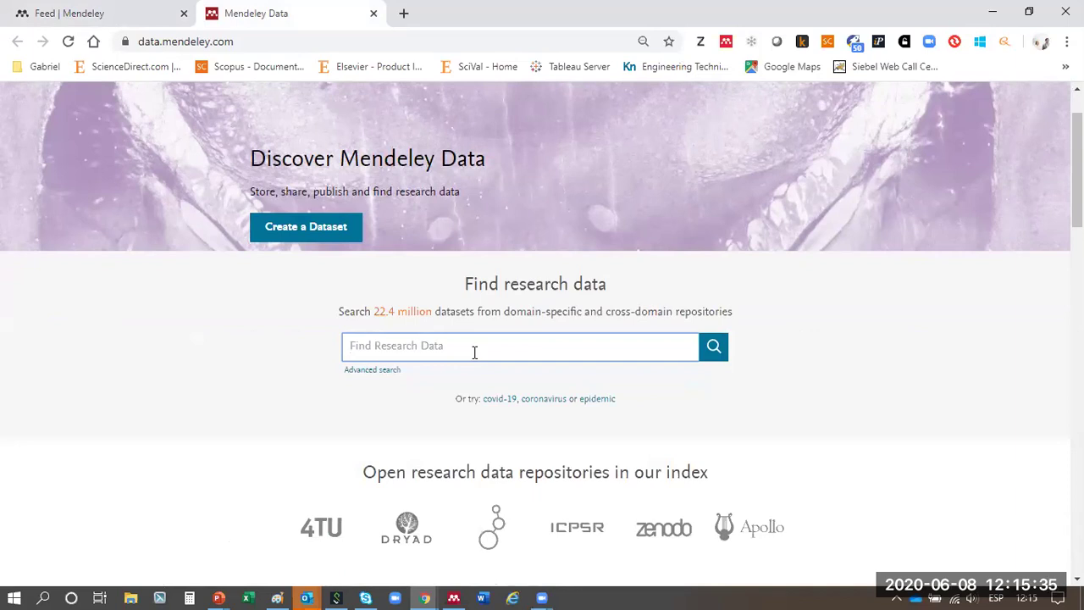
{"action": "scroll", "coordinate": [475, 352], "scroll_direction": "up", "scroll_amount": 1}
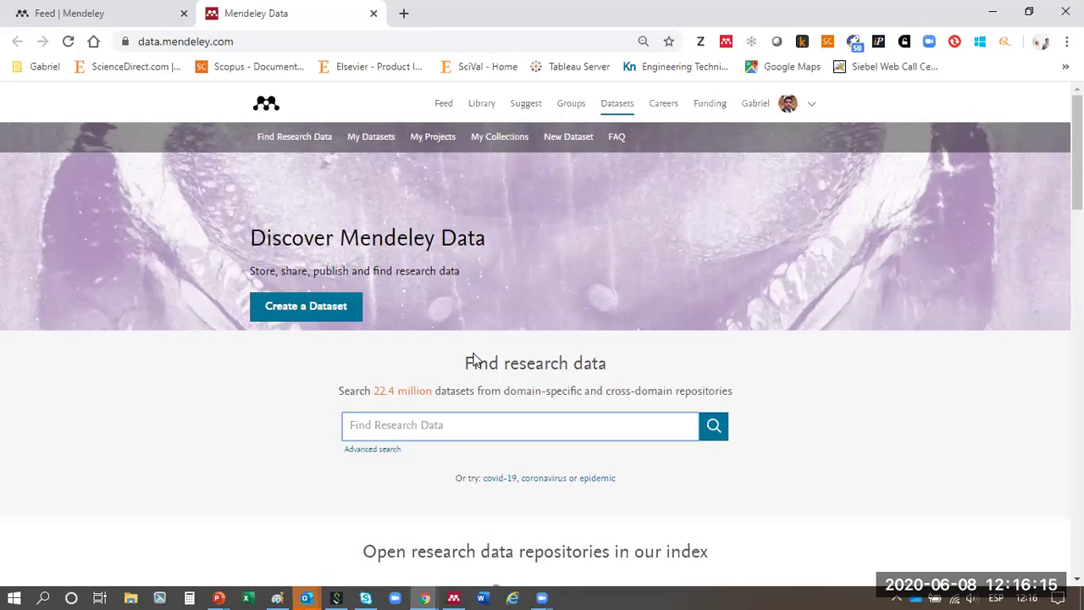
{"action": "left_click", "coordinate": [375, 140]}
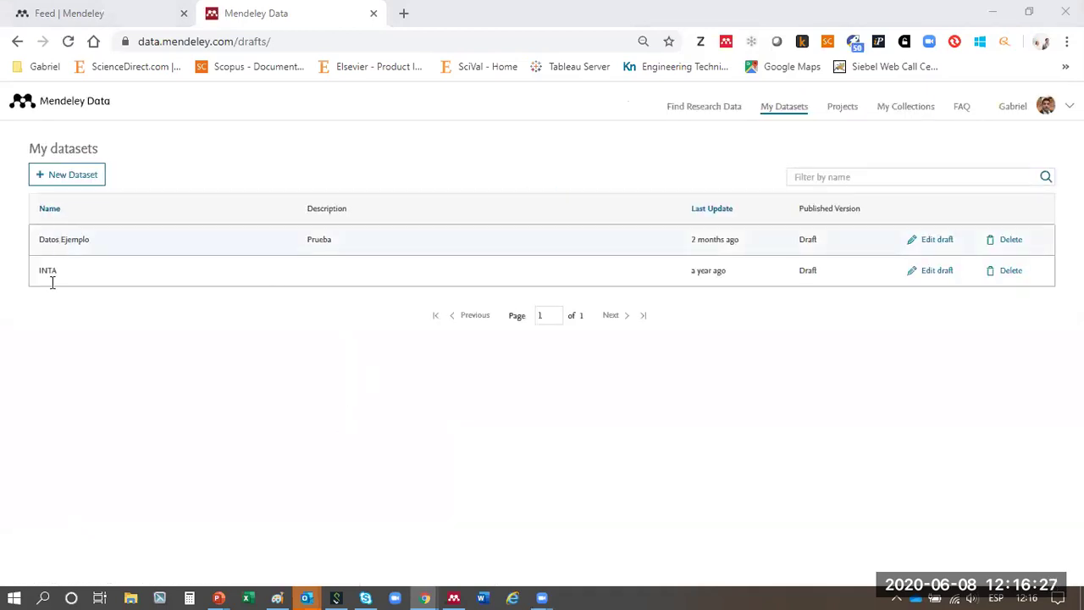
- Open My Datasets and confirm Datos Ejemplo and INTA are still drafts
{"action": "left_click", "coordinate": [68, 239]}
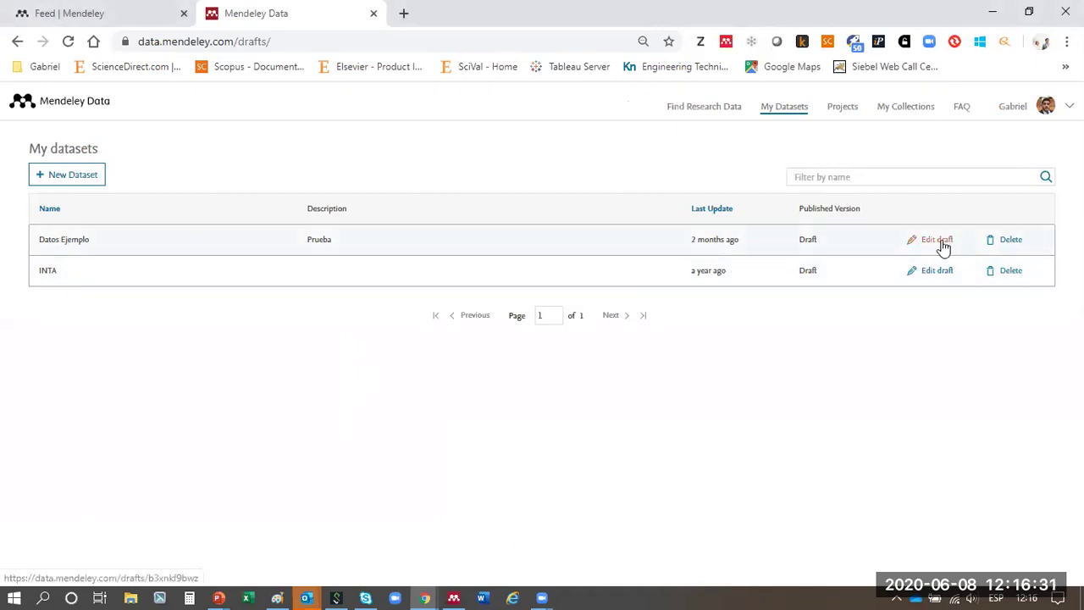
{"action": "left_click_drag", "start_coordinate": [866, 208], "coordinate": [773, 195]}
{"action": "left_click_drag", "start_coordinate": [805, 237], "coordinate": [853, 267]}
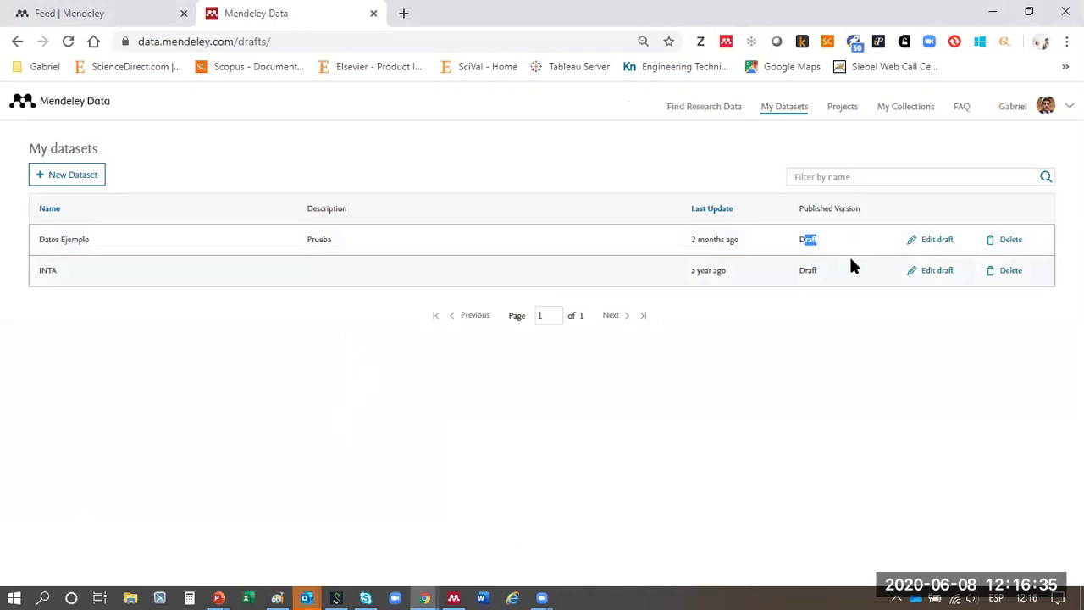
- Open the Datos Ejemplo draft and review its DOI, title, Prueba description and project
{"action": "left_click", "coordinate": [920, 239]}
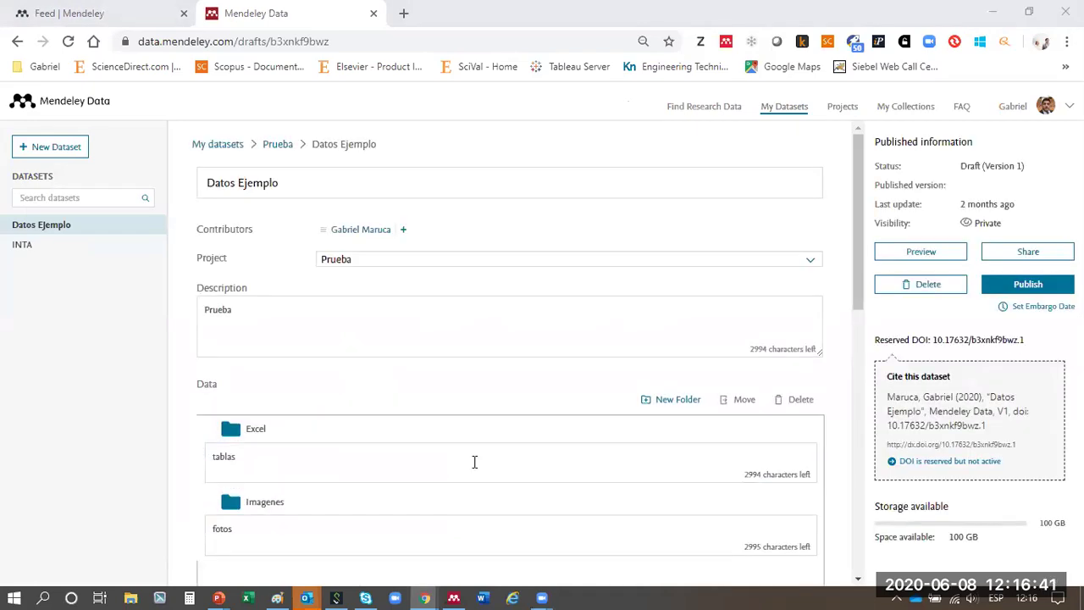
{"action": "left_click_drag", "start_coordinate": [1030, 446], "coordinate": [881, 446]}
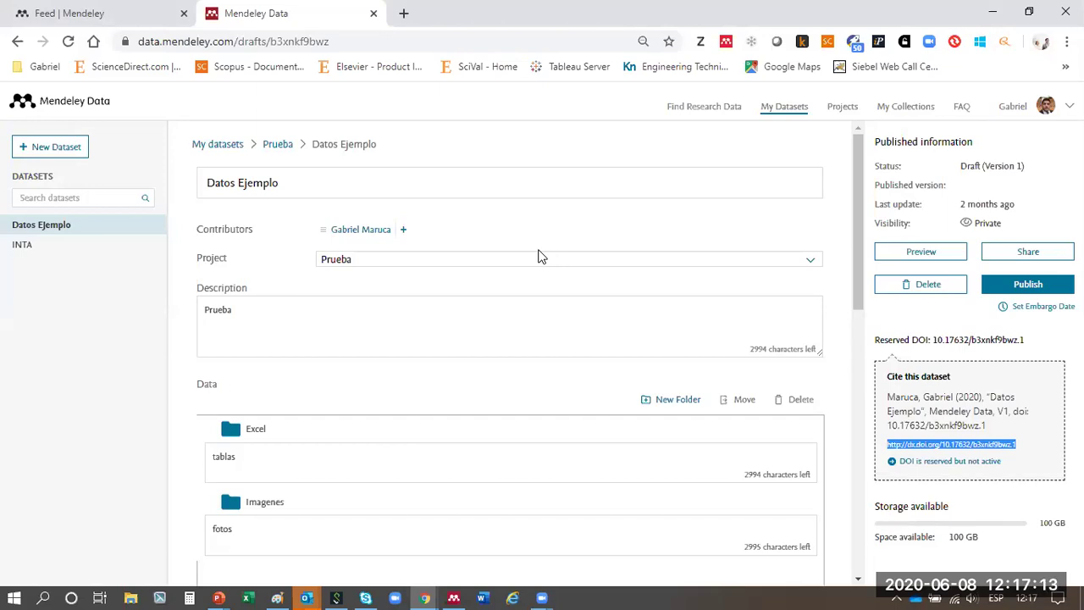
{"action": "triple_click", "coordinate": [307, 184]}
{"action": "left_click", "coordinate": [285, 186]}
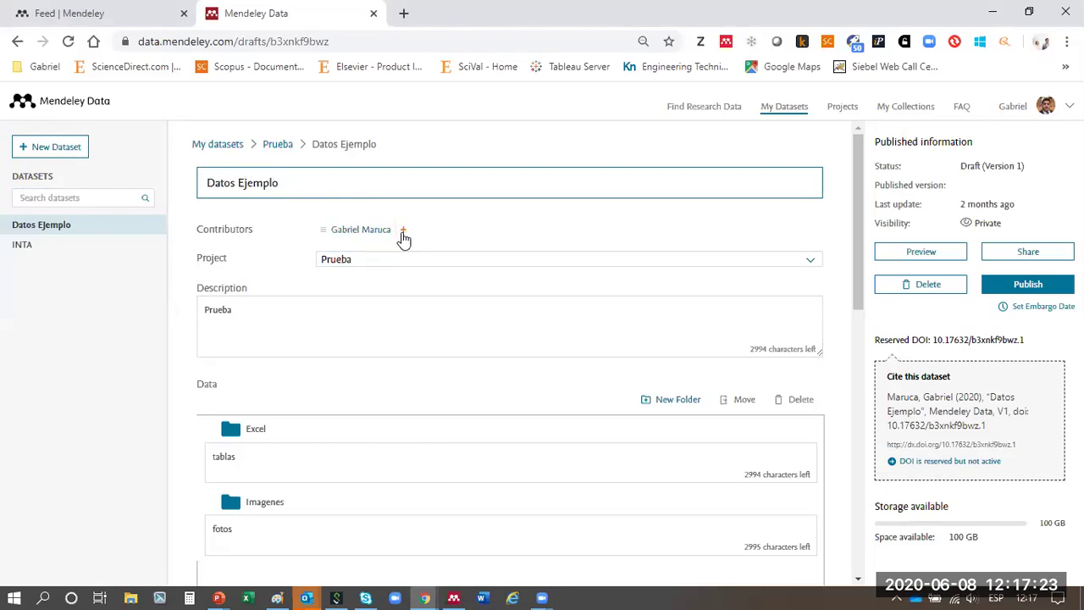
{"action": "double_click", "coordinate": [206, 313]}
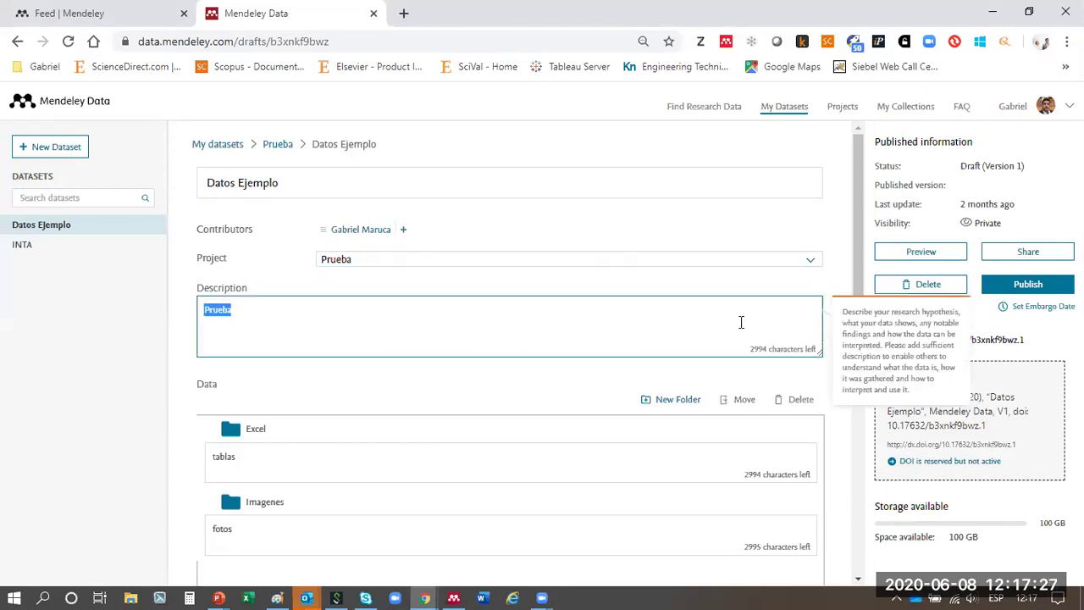
{"action": "left_click", "coordinate": [694, 262]}
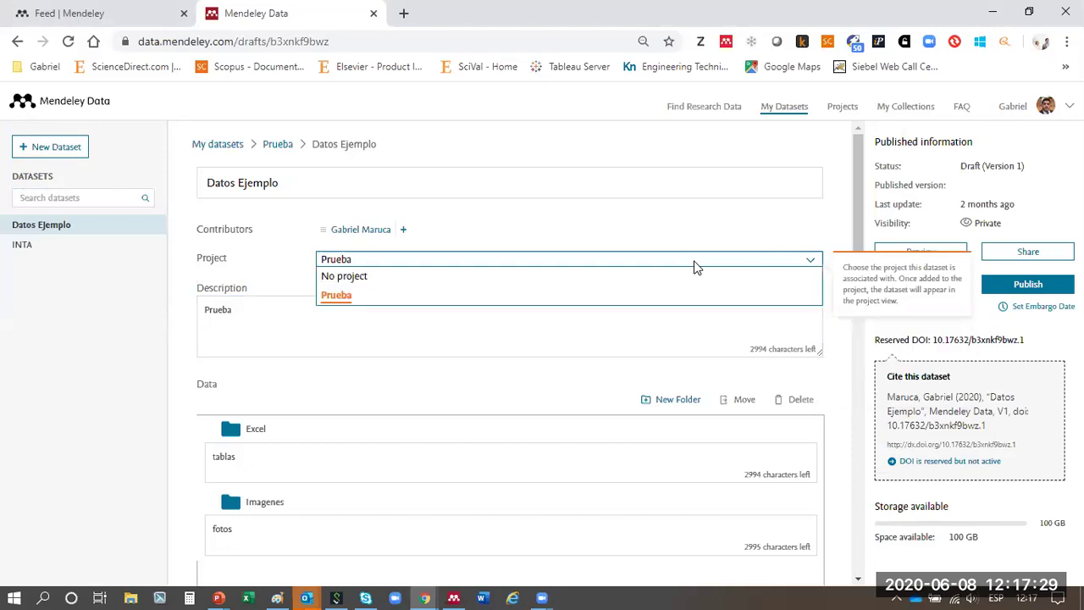
{"action": "left_click_drag", "start_coordinate": [884, 273], "coordinate": [898, 298]}
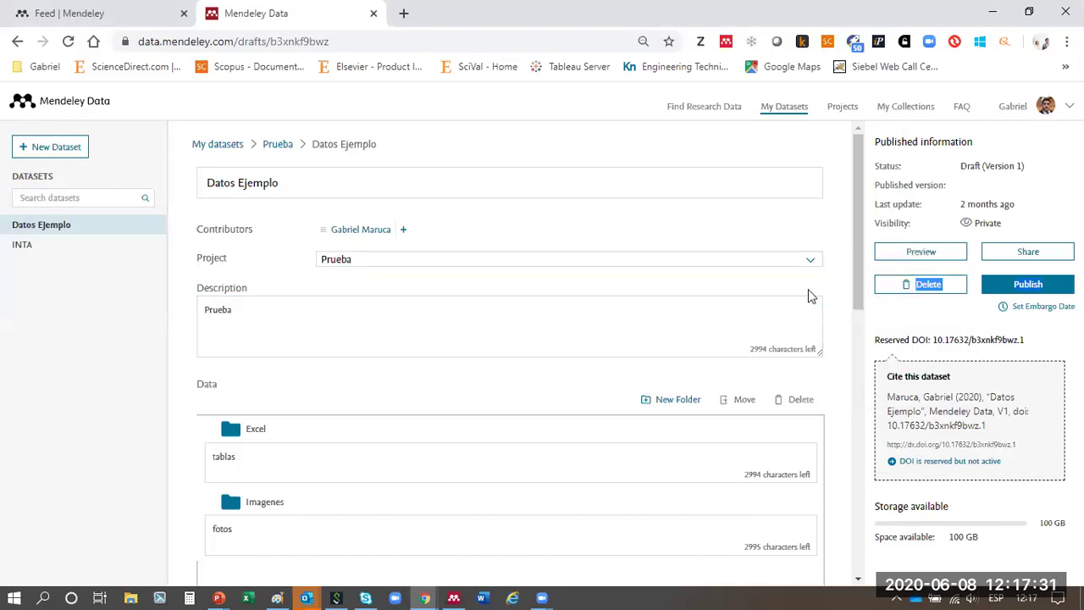
{"action": "left_click", "coordinate": [719, 299]}
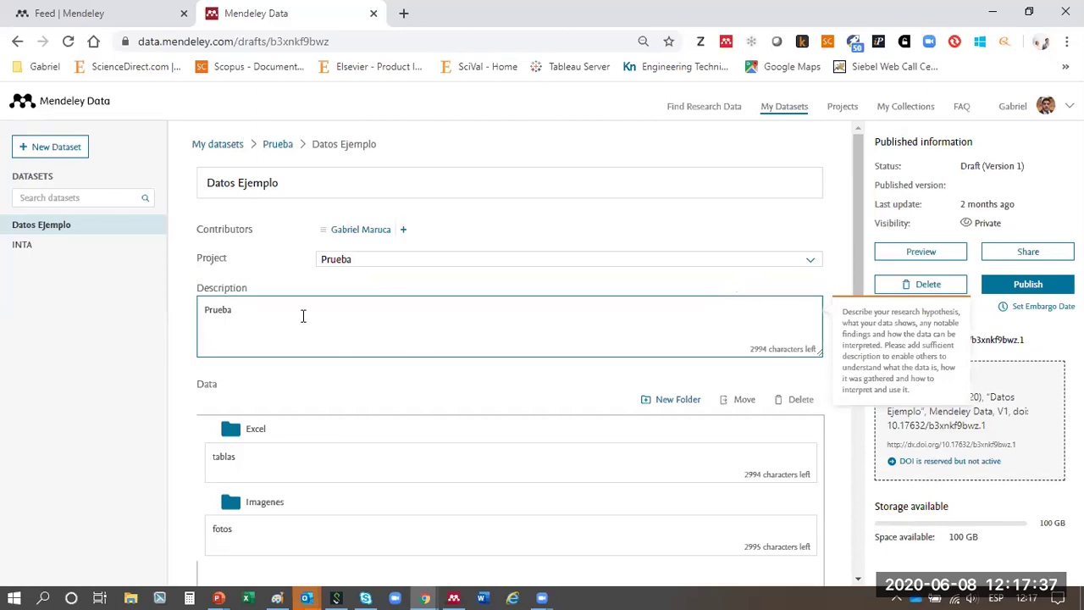
{"action": "left_click", "coordinate": [161, 384]}
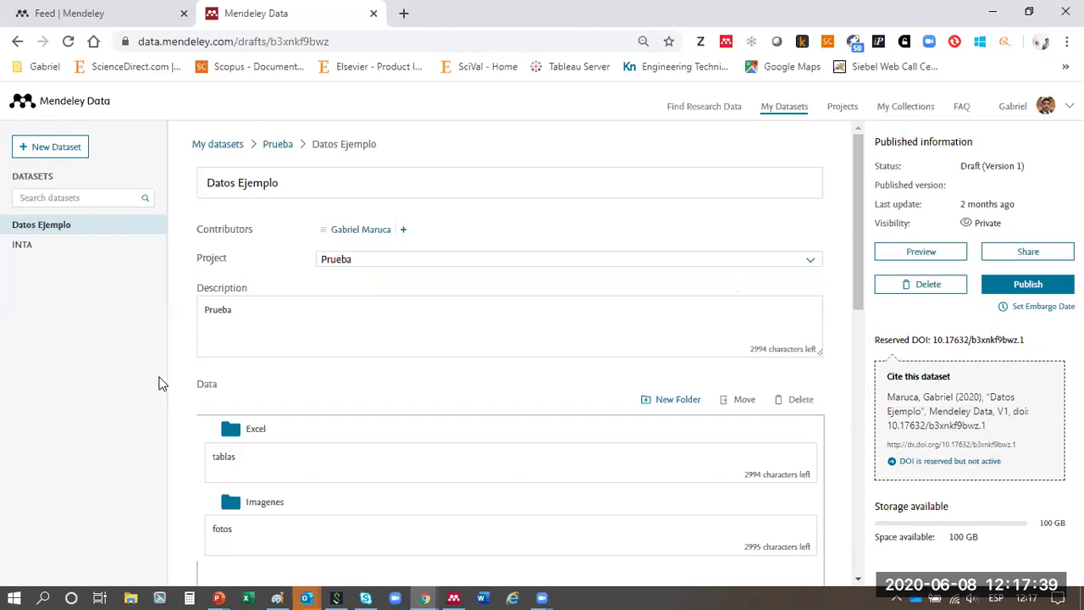
{"action": "left_click_drag", "start_coordinate": [854, 198], "coordinate": [854, 268]}
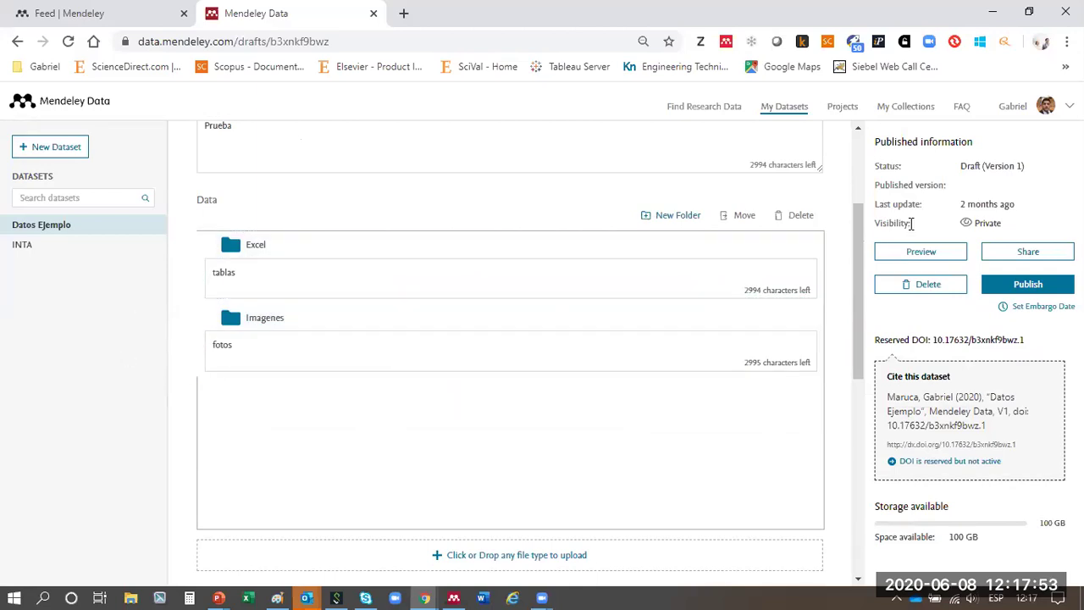
{"action": "left_click_drag", "start_coordinate": [857, 232], "coordinate": [857, 264]}
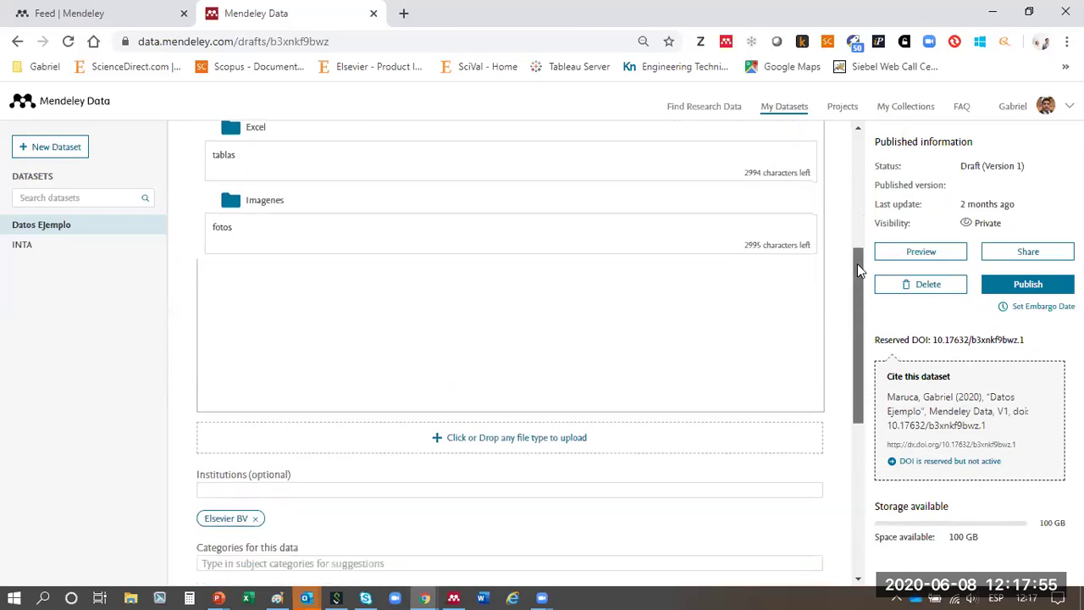
{"action": "left_click_drag", "start_coordinate": [992, 541], "coordinate": [867, 547]}
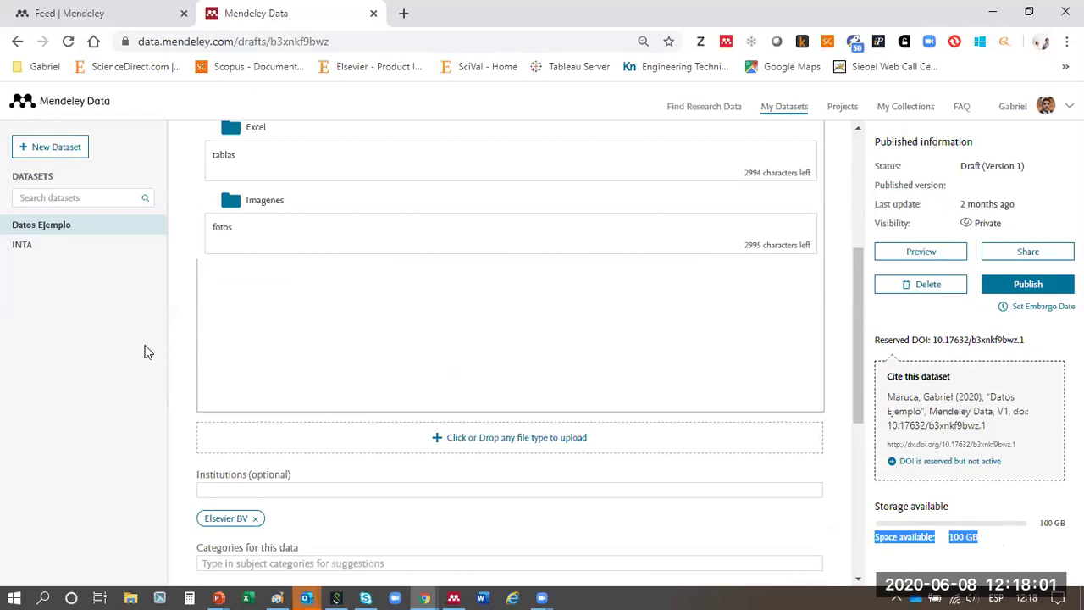
{"action": "left_click_drag", "start_coordinate": [855, 281], "coordinate": [846, 356]}
{"action": "left_click", "coordinate": [347, 305]}
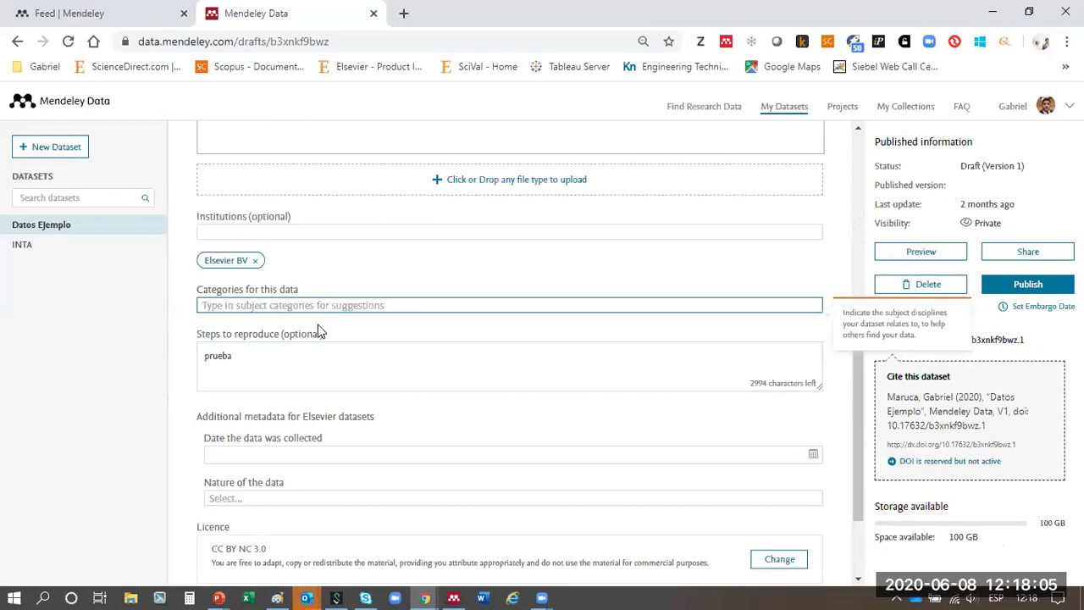
{"action": "left_click", "coordinate": [266, 364]}
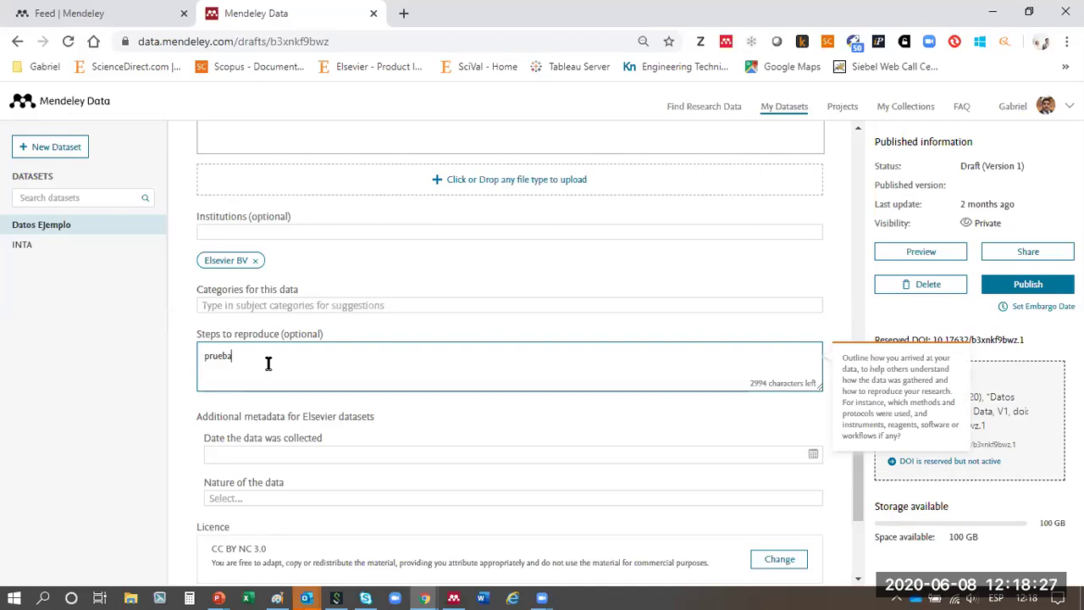
{"action": "scroll", "coordinate": [189, 375], "scroll_direction": "down", "scroll_amount": 2}
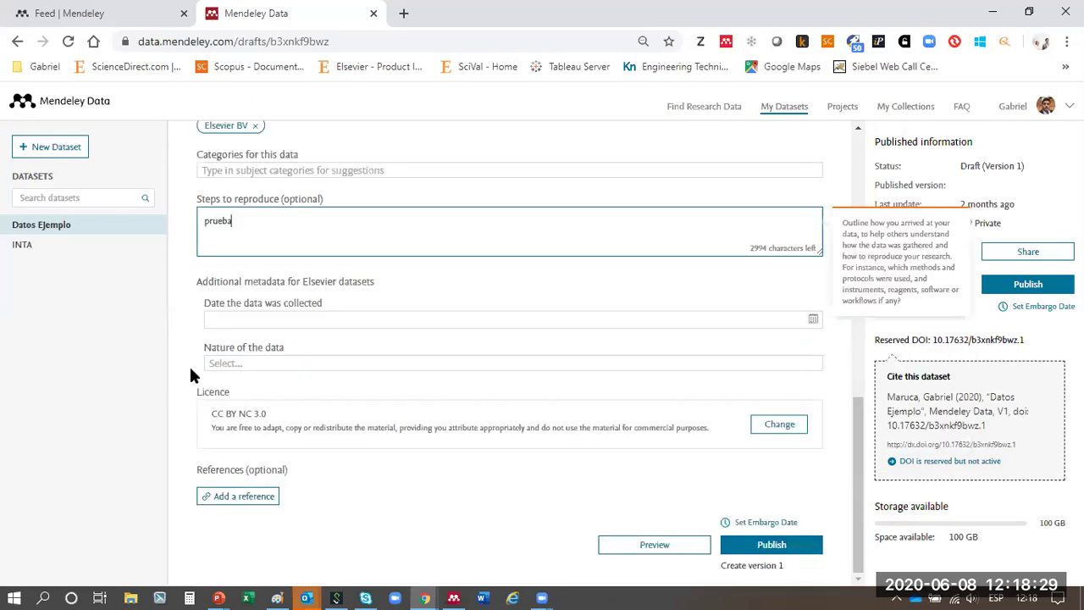
{"action": "left_click", "coordinate": [251, 321]}
{"action": "left_click", "coordinate": [252, 321]}
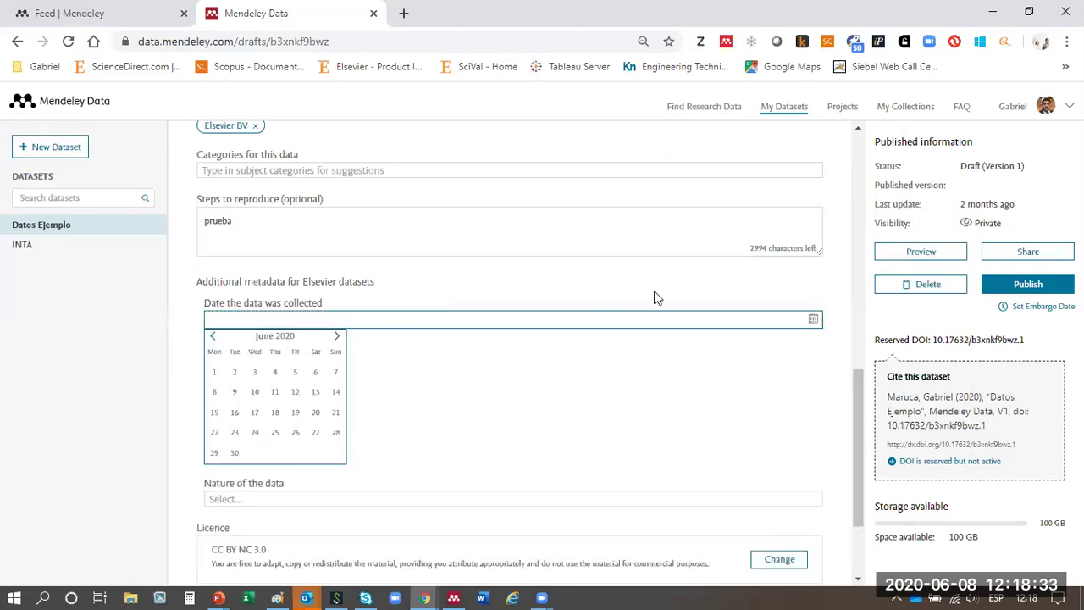
{"action": "left_click", "coordinate": [132, 403]}
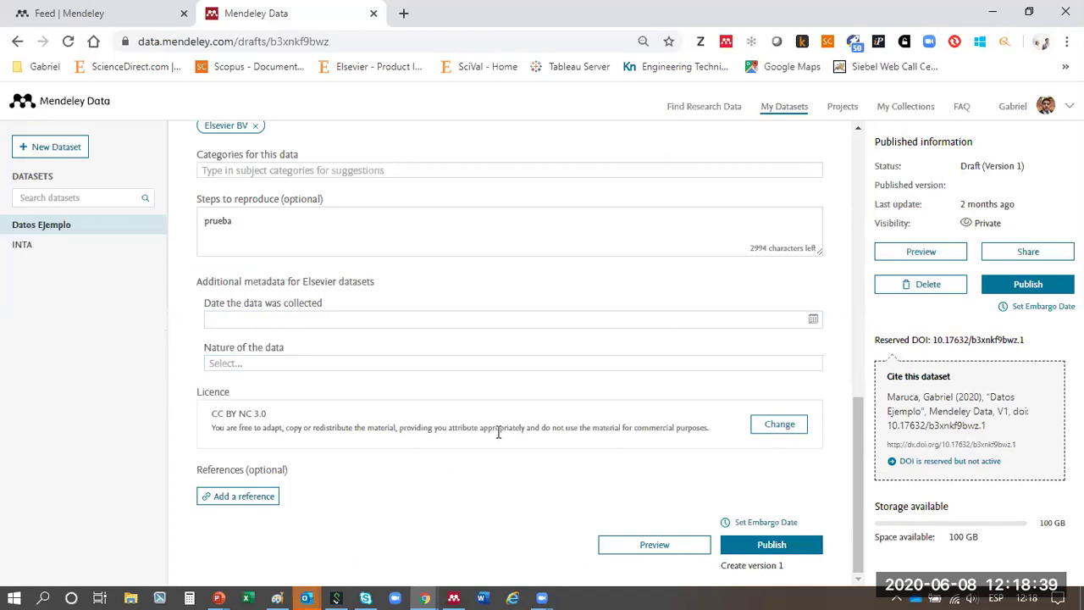
{"action": "left_click_drag", "start_coordinate": [498, 432], "coordinate": [208, 416]}
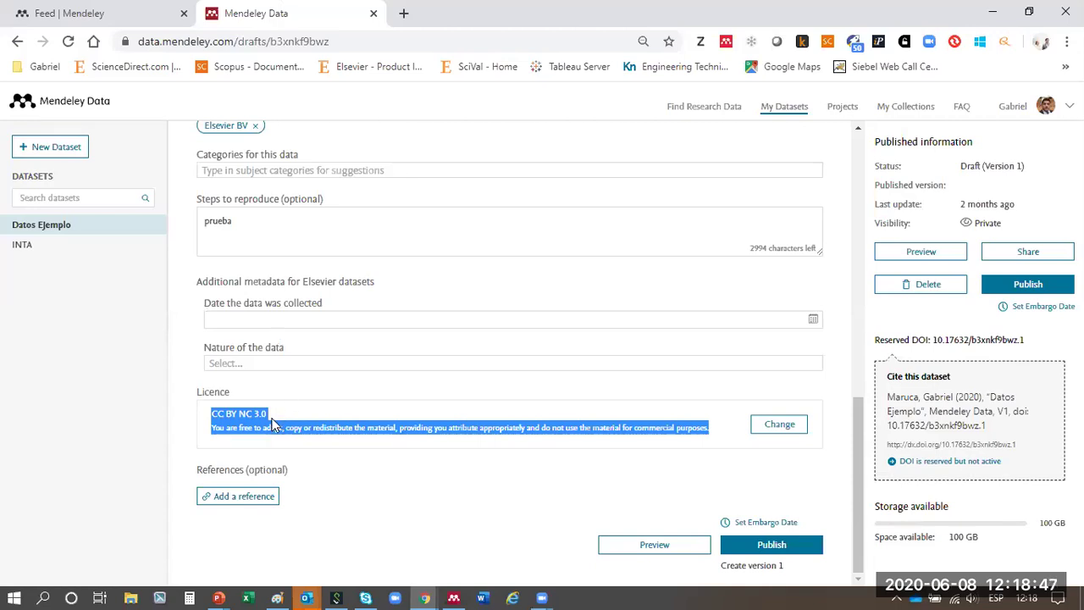
- Open the licence list and try the Data, Software and Hardware filters before showing all
{"action": "left_click", "coordinate": [649, 427]}
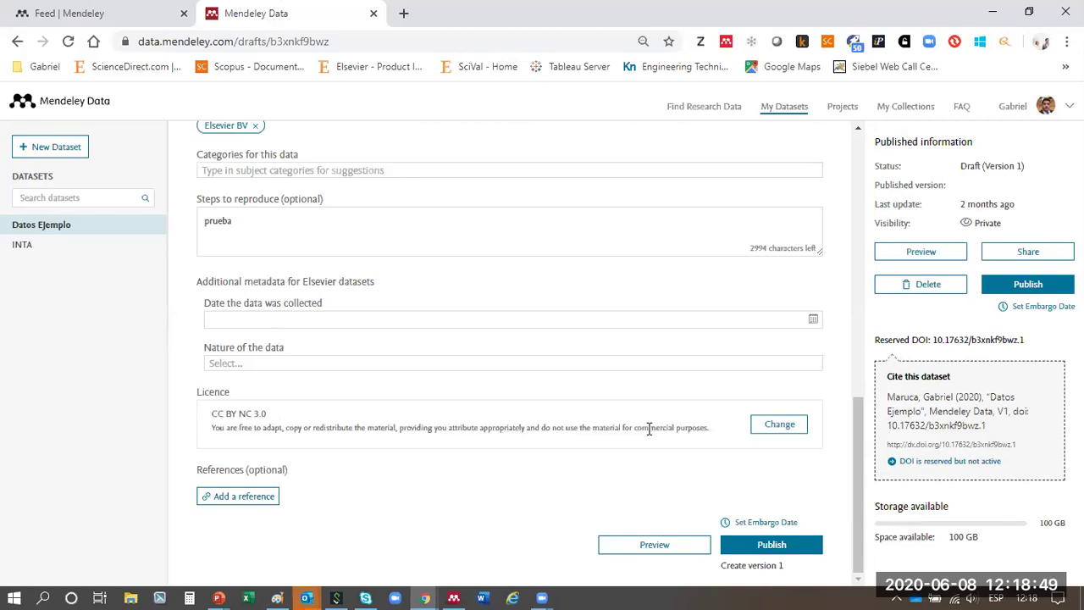
{"action": "left_click", "coordinate": [773, 427]}
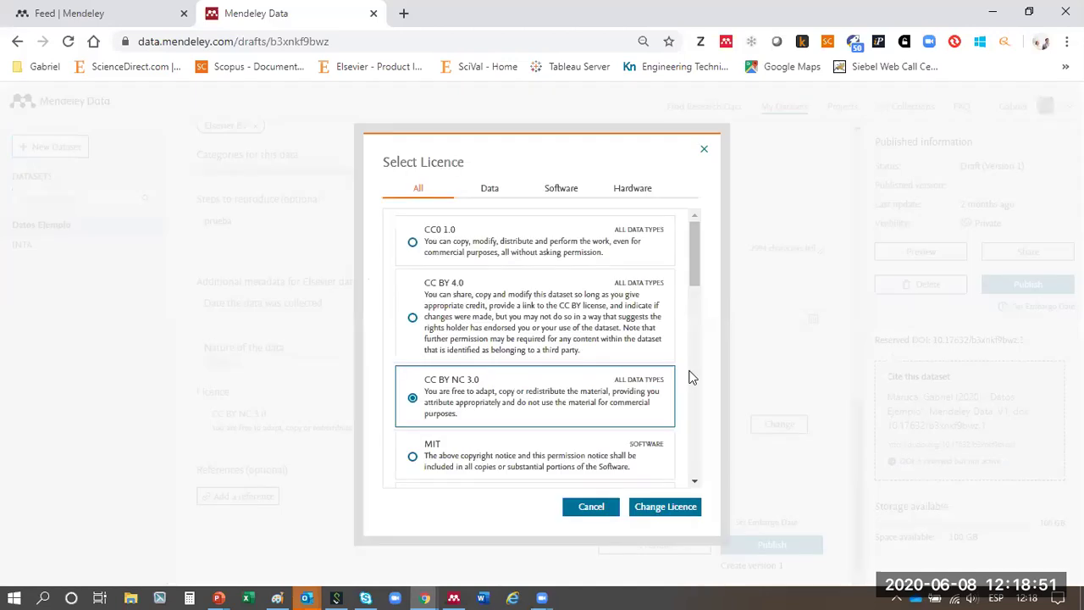
{"action": "left_click", "coordinate": [502, 194]}
{"action": "left_click", "coordinate": [562, 198]}
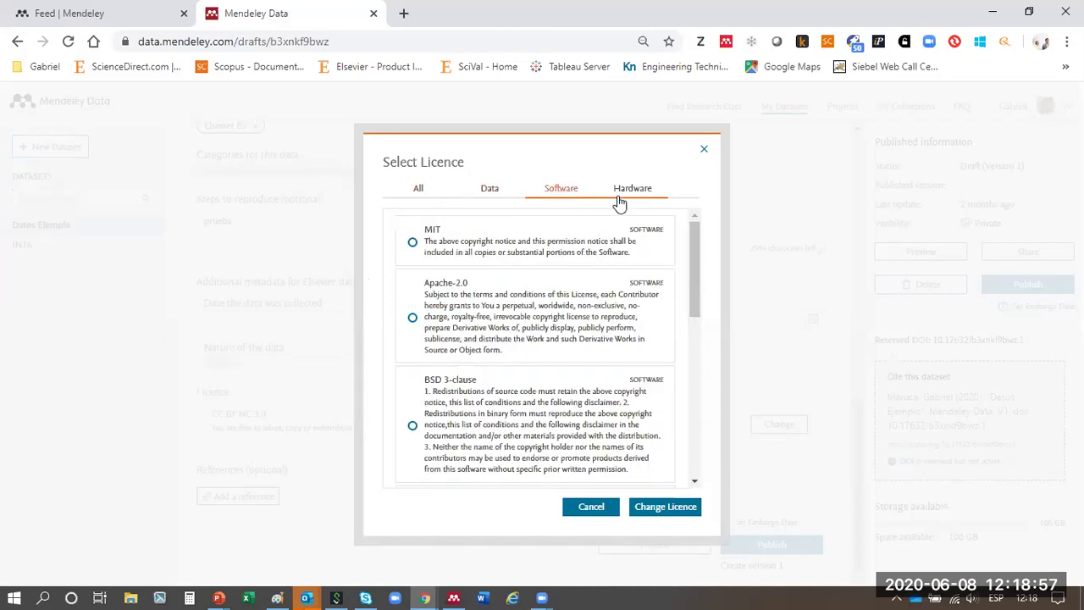
{"action": "left_click", "coordinate": [625, 198]}
{"action": "left_click", "coordinate": [421, 191]}
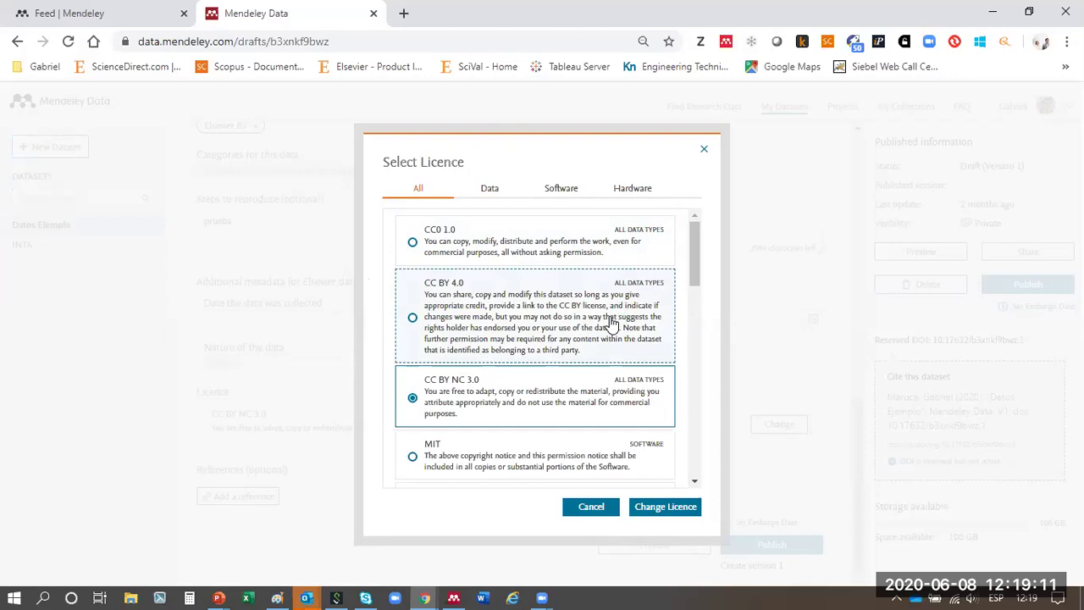
- Select CC BY 4.0 in place of CC BY NC 3.0 and apply it
{"action": "scroll", "coordinate": [566, 328], "scroll_direction": "down", "scroll_amount": 3}
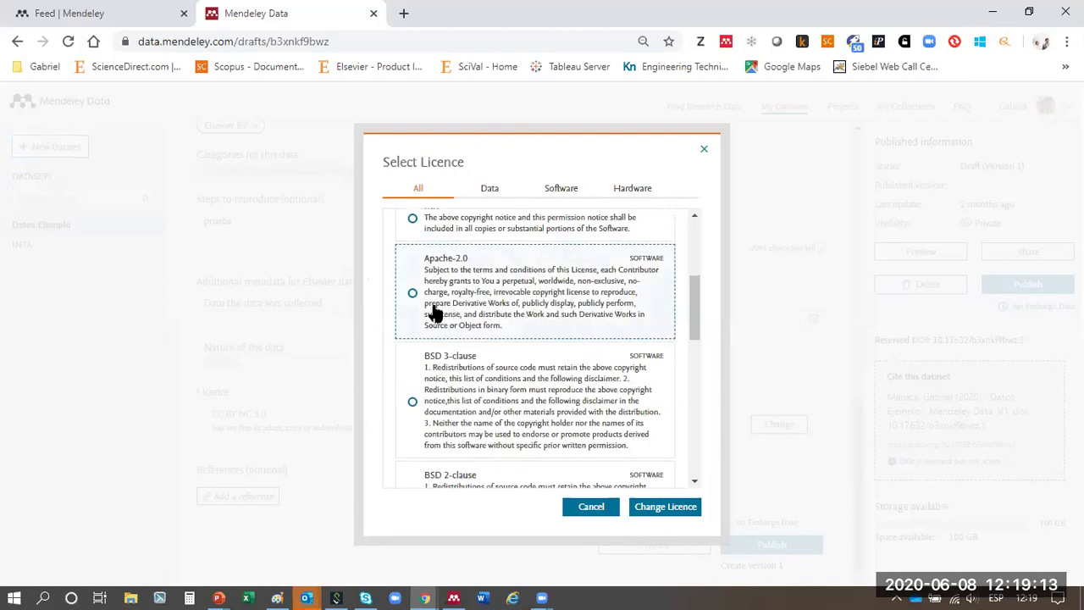
{"action": "scroll", "coordinate": [444, 343], "scroll_direction": "down", "scroll_amount": 1}
{"action": "scroll", "coordinate": [537, 327], "scroll_direction": "down", "scroll_amount": 5}
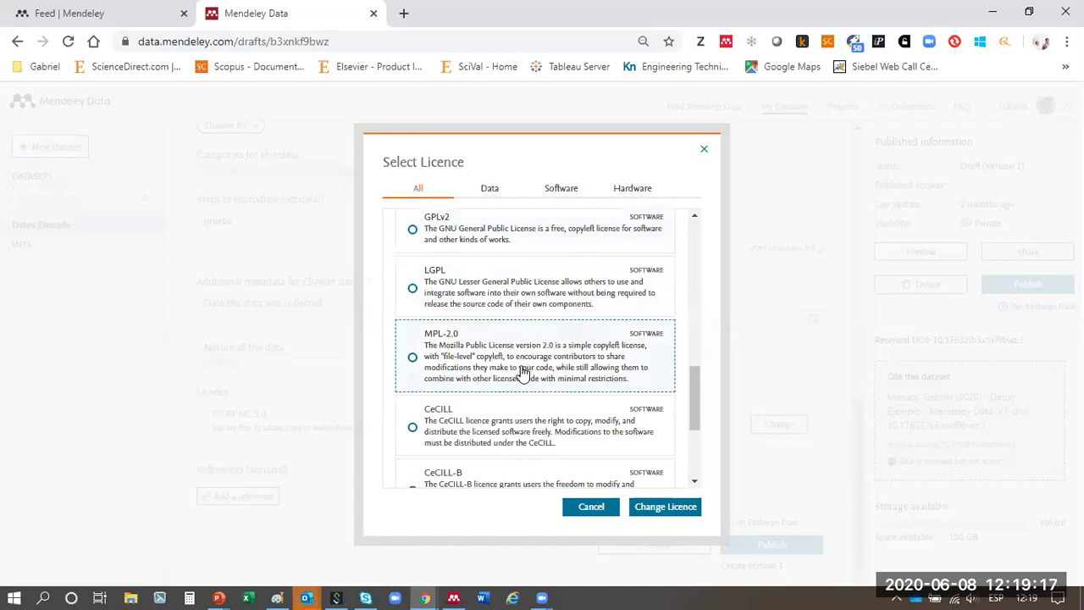
{"action": "scroll", "coordinate": [521, 369], "scroll_direction": "down", "scroll_amount": 3}
{"action": "scroll", "coordinate": [521, 372], "scroll_direction": "up", "scroll_amount": 12}
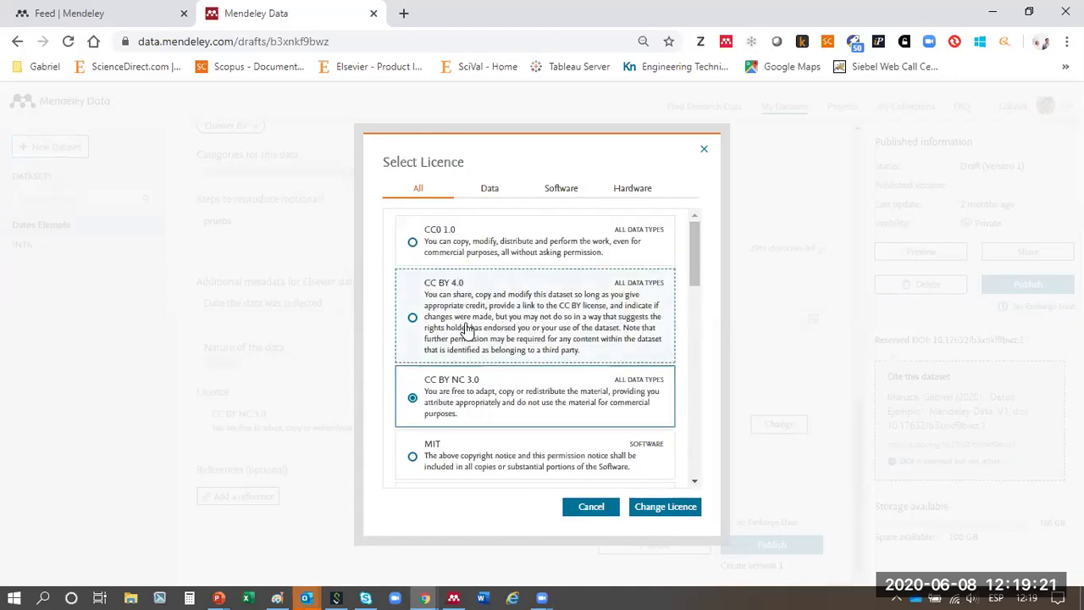
{"action": "left_click", "coordinate": [412, 321]}
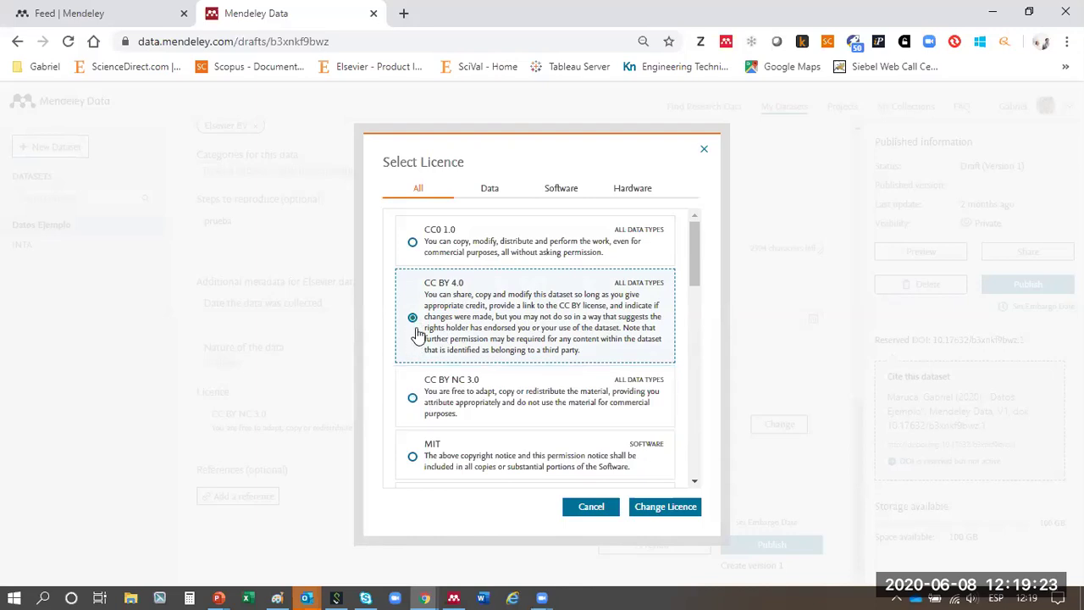
{"action": "left_click", "coordinate": [650, 509]}
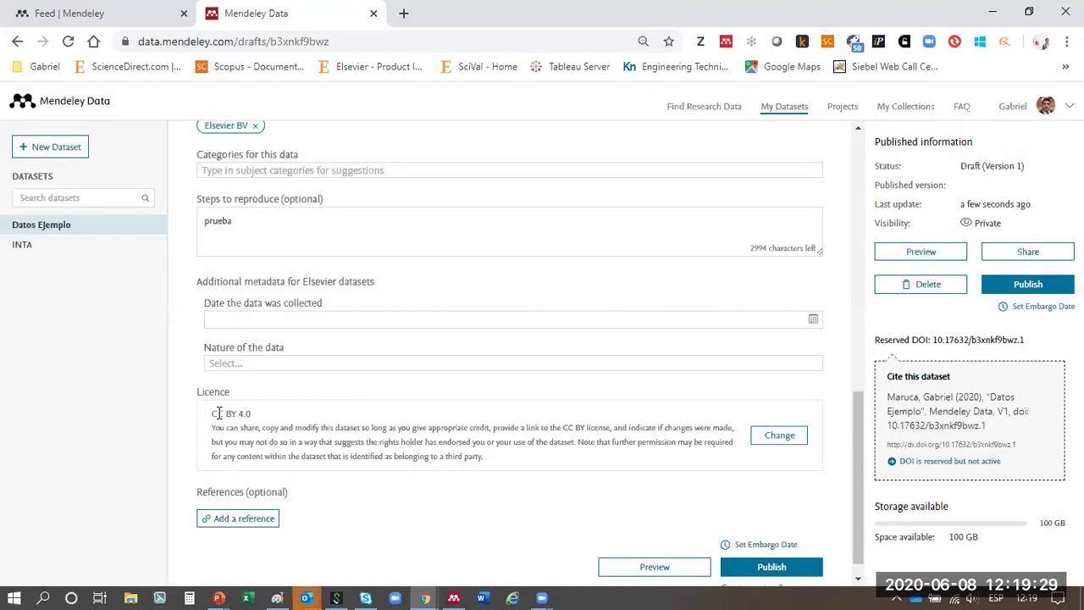
- Highlight the CC BY 4.0 licence text and open the draft's shareable preview link
{"action": "left_click_drag", "start_coordinate": [215, 413], "coordinate": [506, 472]}
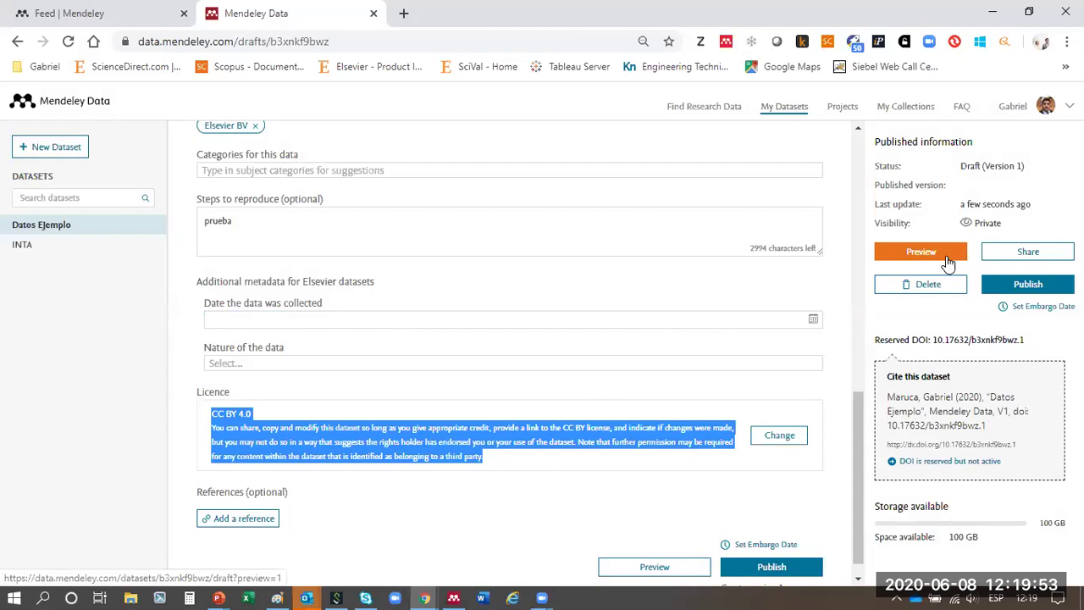
{"action": "left_click", "coordinate": [1010, 255]}
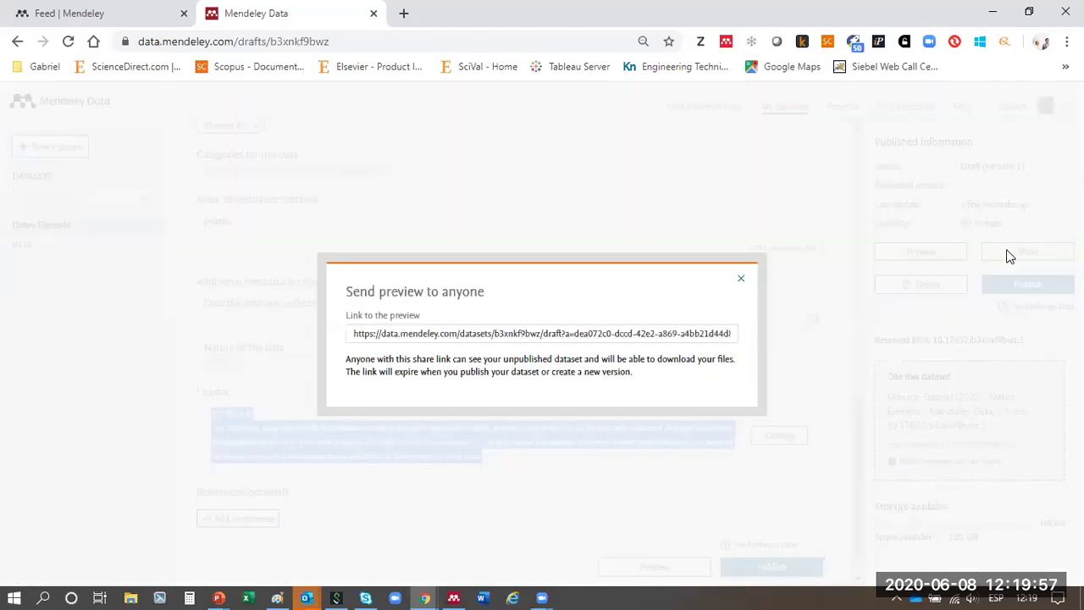
- Select the preview link, close the dialog, and revisit the draft's Prueba description
{"action": "left_click", "coordinate": [398, 333]}
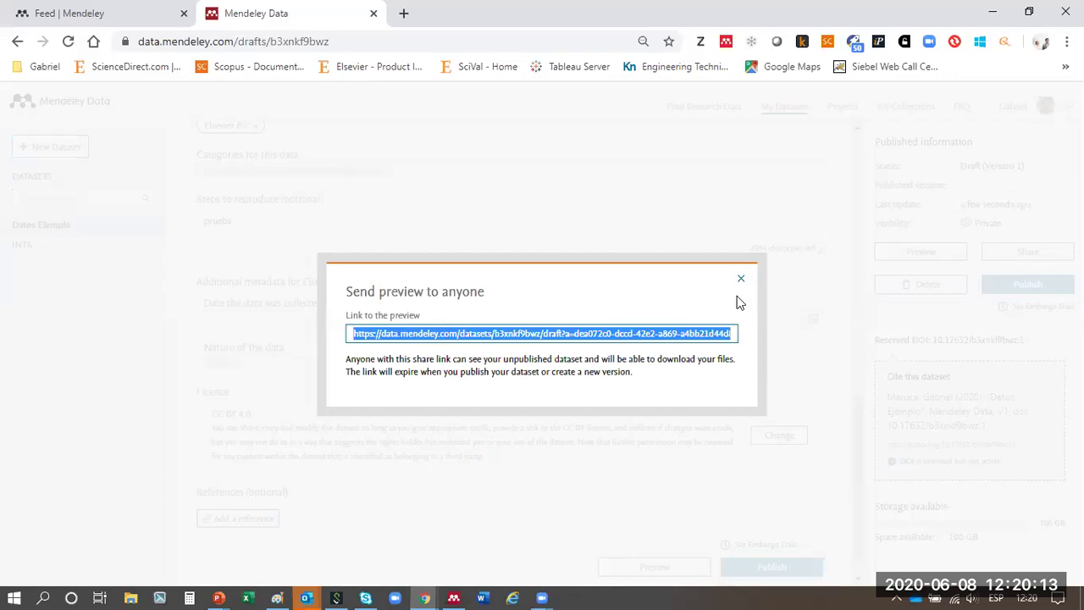
{"action": "left_click", "coordinate": [742, 278]}
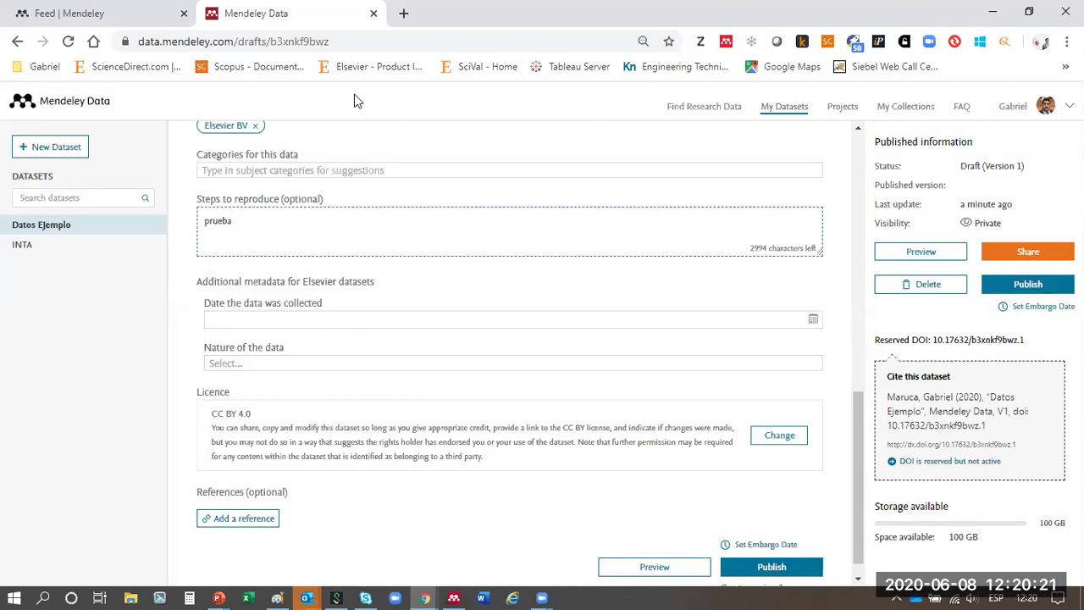
{"action": "scroll", "coordinate": [430, 307], "scroll_direction": "up", "scroll_amount": 4}
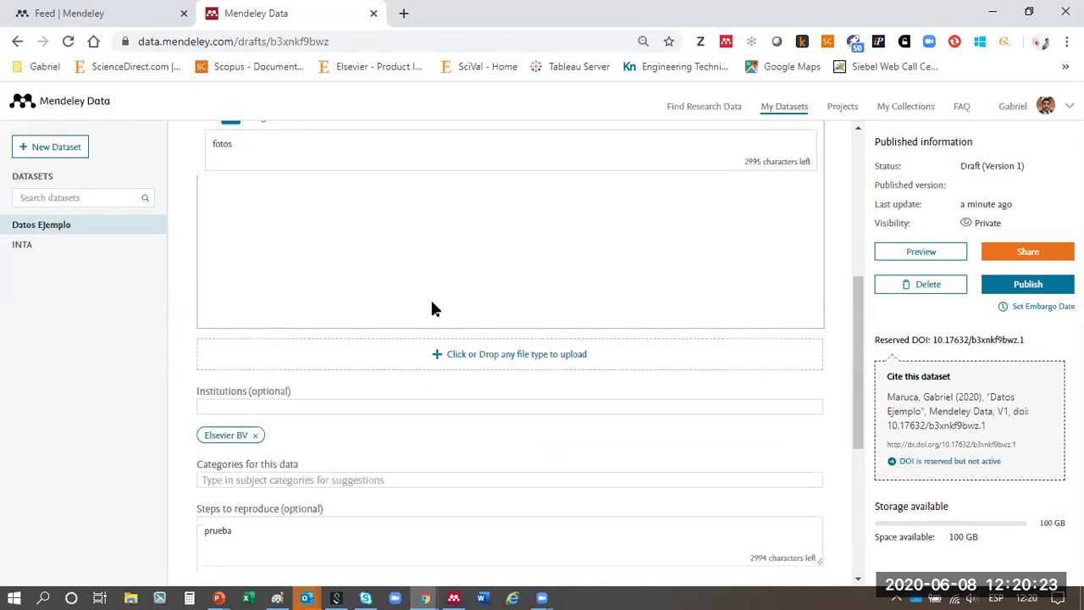
{"action": "scroll", "coordinate": [431, 307], "scroll_direction": "down", "scroll_amount": 4}
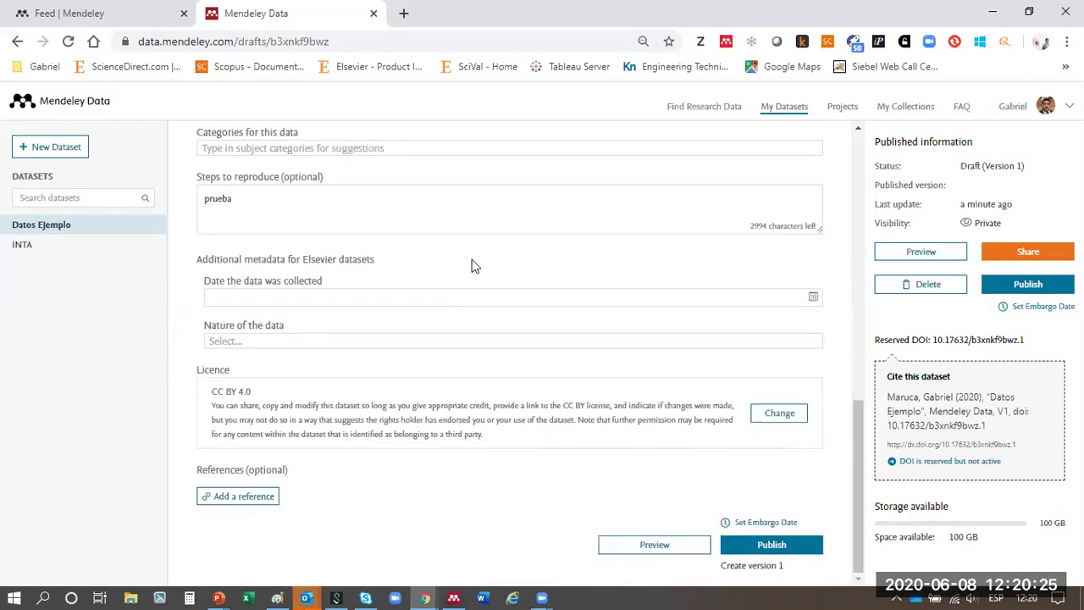
{"action": "scroll", "coordinate": [336, 223], "scroll_direction": "up", "scroll_amount": 6}
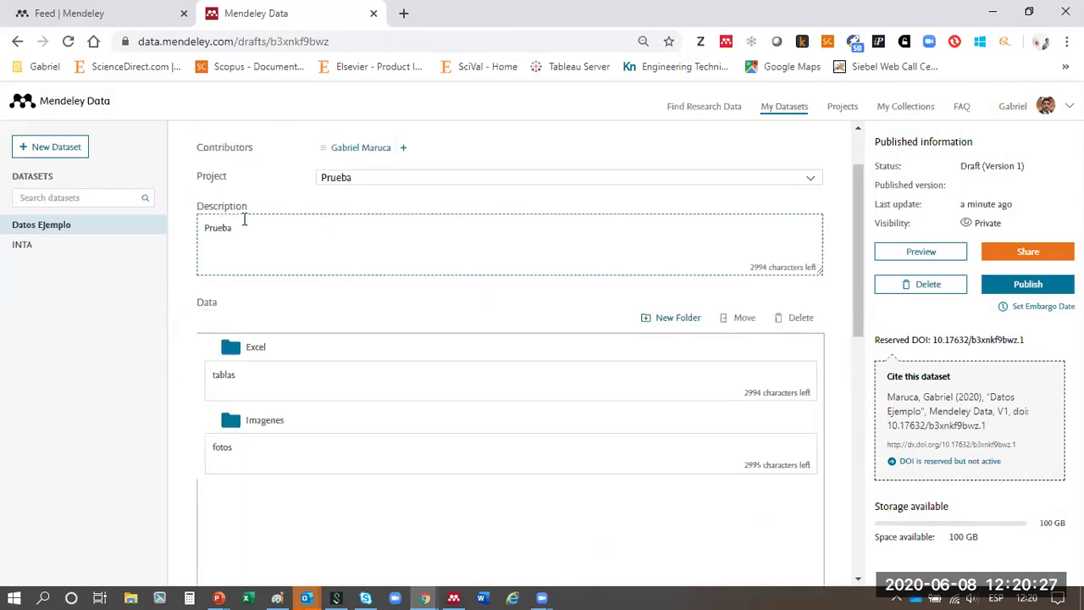
{"action": "left_click_drag", "start_coordinate": [230, 230], "coordinate": [198, 222]}
{"action": "scroll", "coordinate": [396, 263], "scroll_direction": "down", "scroll_amount": 6}
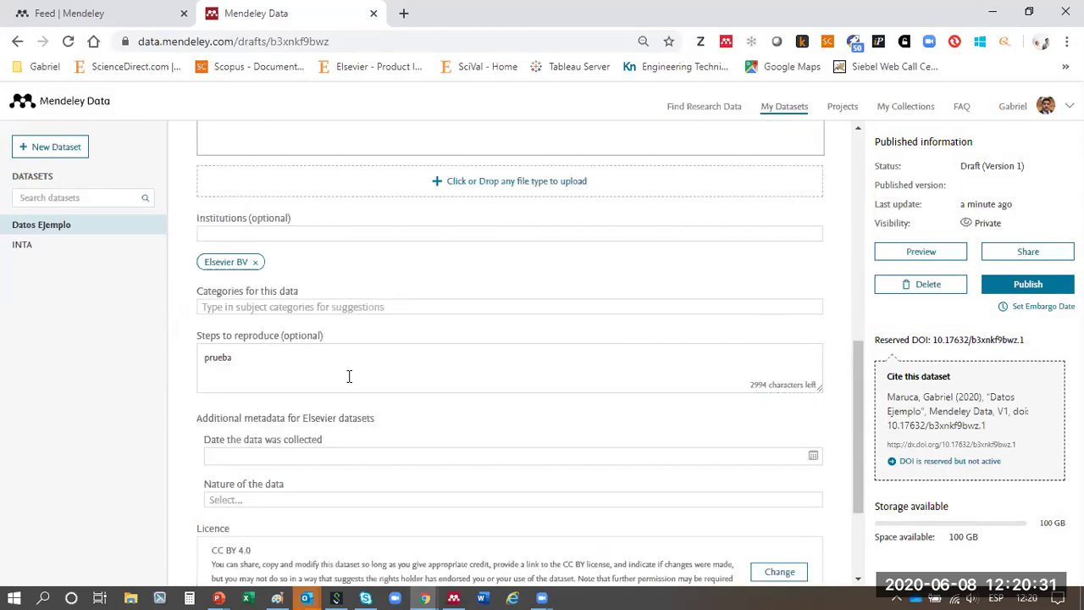
{"action": "scroll", "coordinate": [402, 291], "scroll_direction": "up", "scroll_amount": 6}
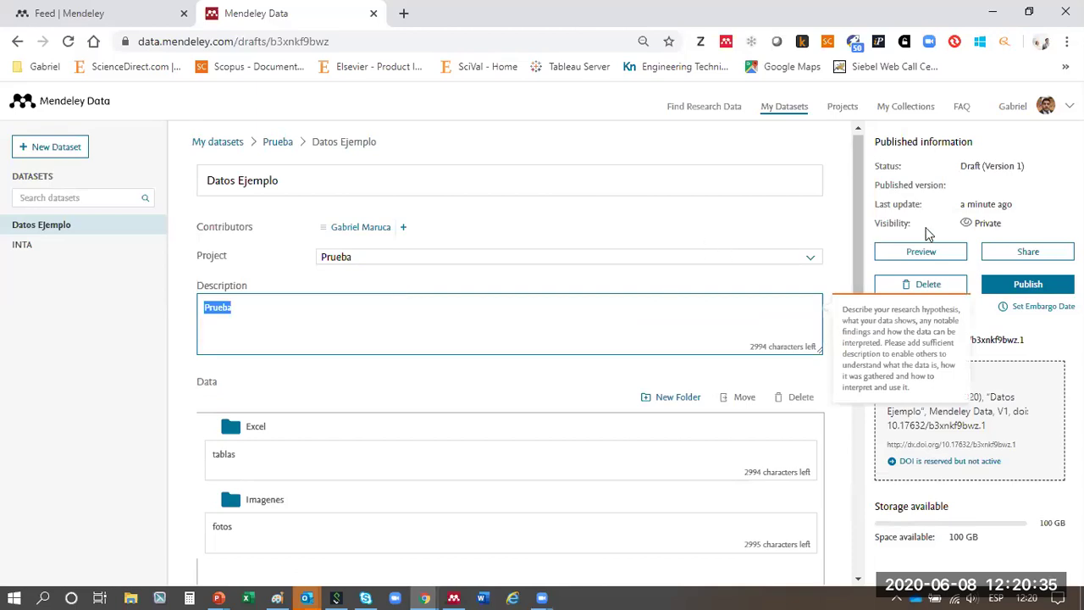
{"action": "left_click", "coordinate": [1058, 310]}
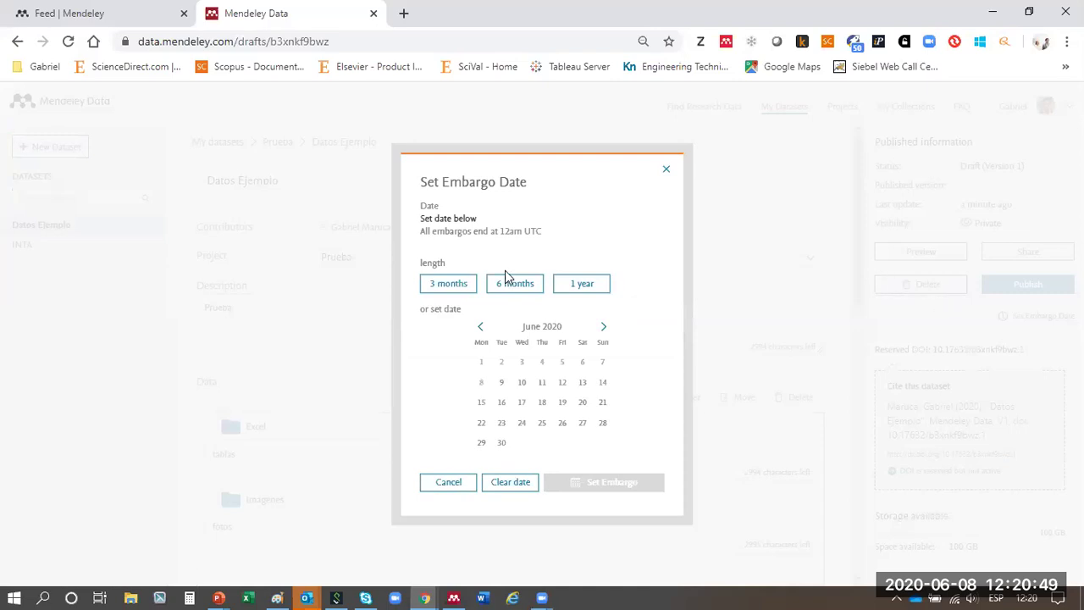
{"action": "left_click", "coordinate": [607, 327]}
{"action": "left_click", "coordinate": [606, 327]}
{"action": "left_click", "coordinate": [604, 325]}
{"action": "left_click", "coordinate": [605, 322]}
{"action": "left_click", "coordinate": [604, 327]}
{"action": "left_click", "coordinate": [604, 327]}
{"action": "left_click", "coordinate": [605, 327]}
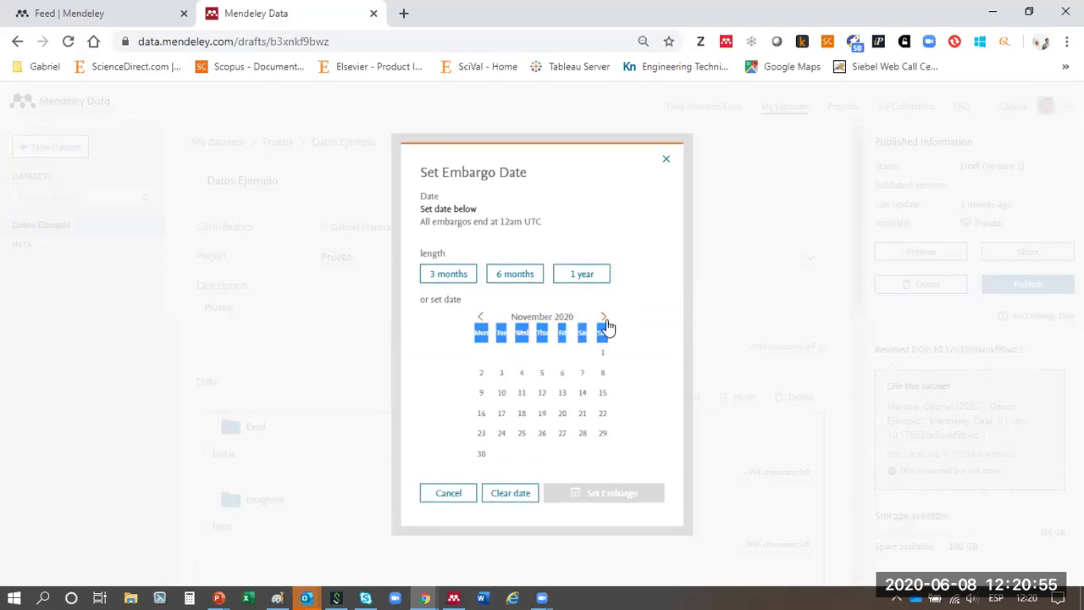
{"action": "left_click", "coordinate": [605, 327]}
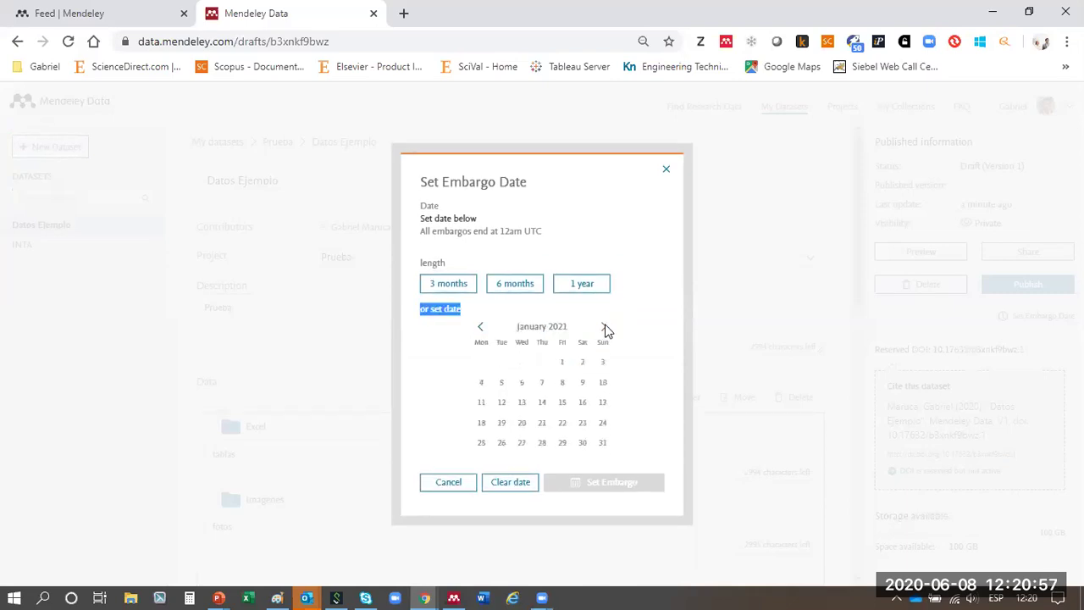
{"action": "left_click", "coordinate": [604, 329]}
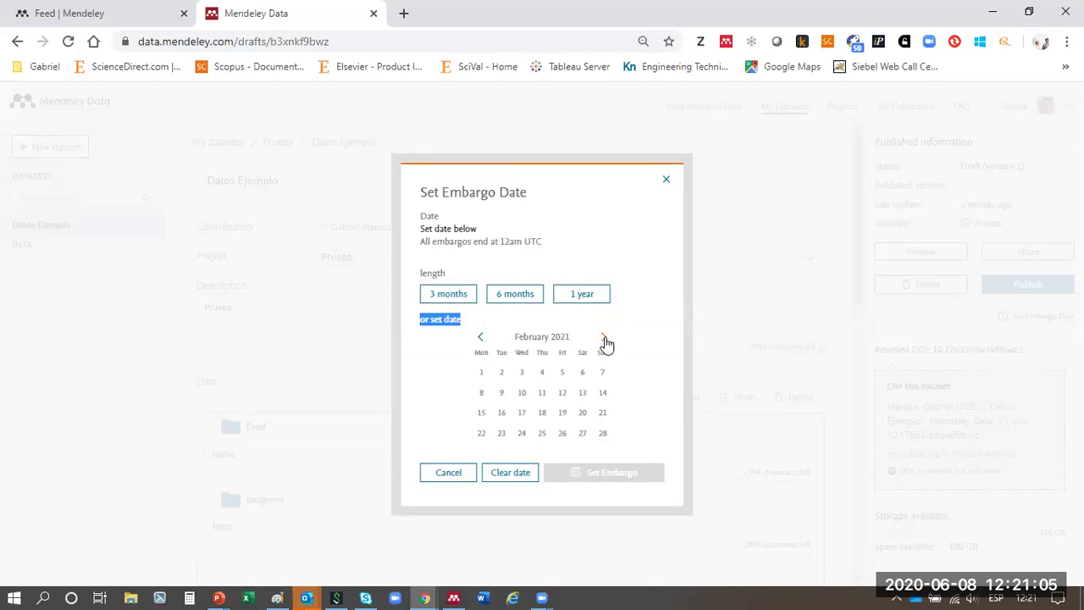
{"action": "double_click", "coordinate": [604, 342]}
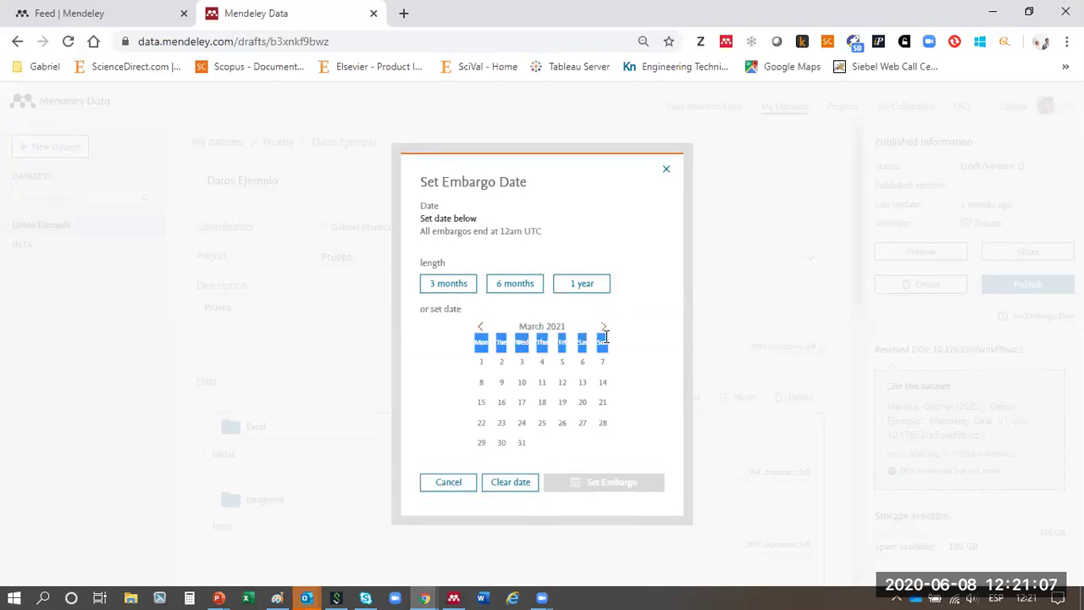
{"action": "double_click", "coordinate": [605, 331]}
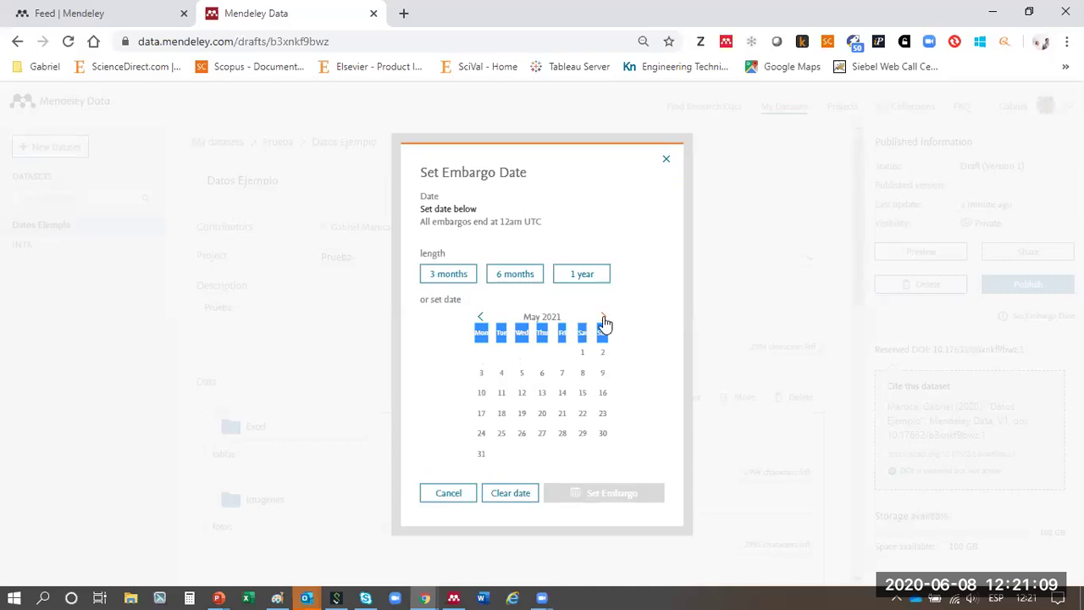
{"action": "left_click", "coordinate": [605, 330]}
{"action": "left_click", "coordinate": [605, 328]}
{"action": "left_click", "coordinate": [605, 329]}
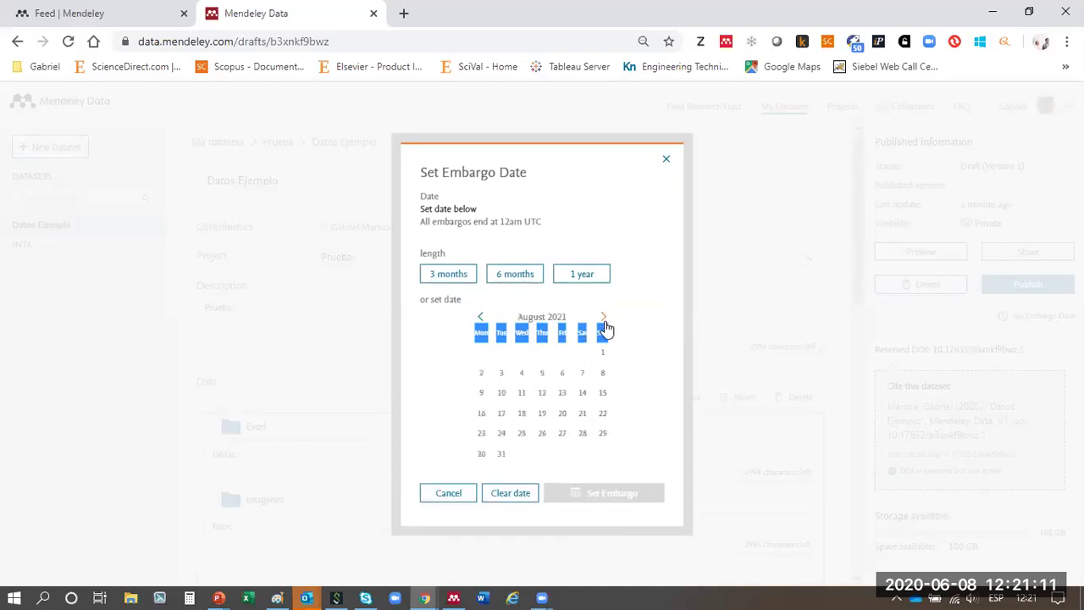
{"action": "left_click", "coordinate": [648, 327]}
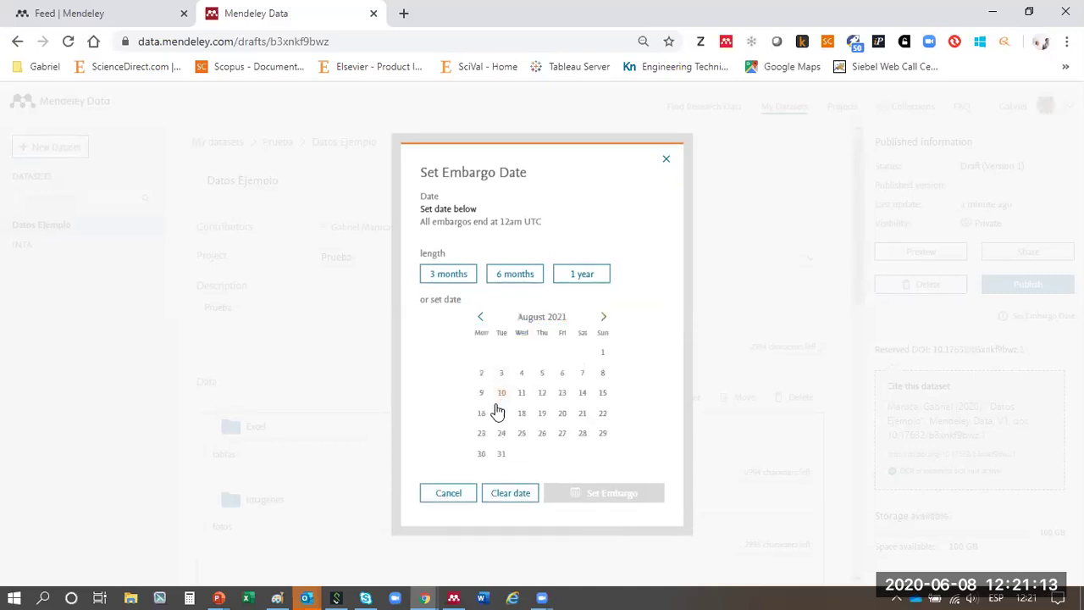
{"action": "left_click", "coordinate": [522, 415]}
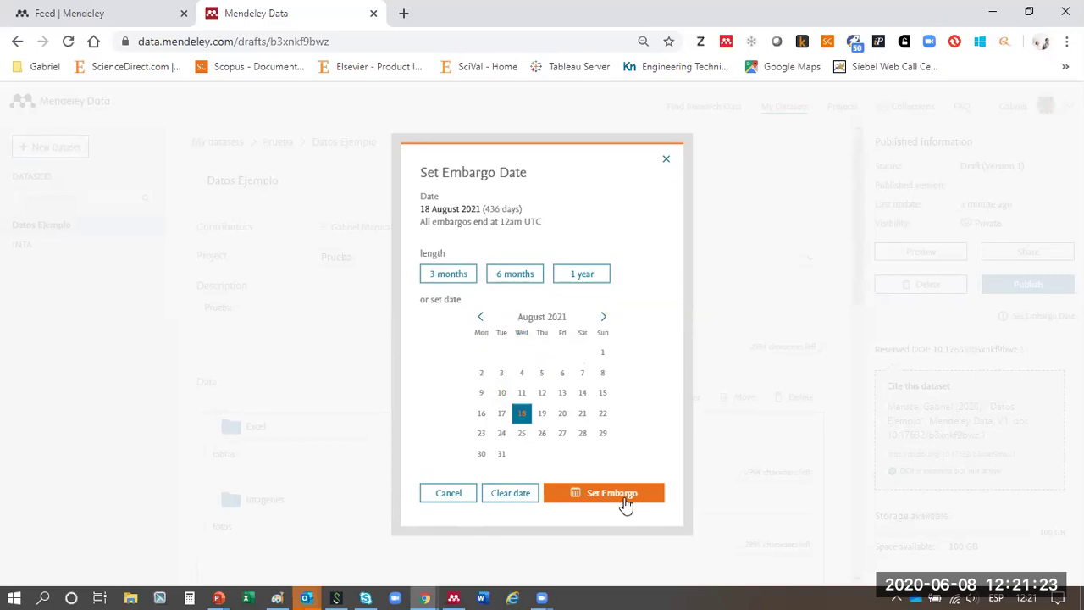
{"action": "left_click", "coordinate": [667, 160]}
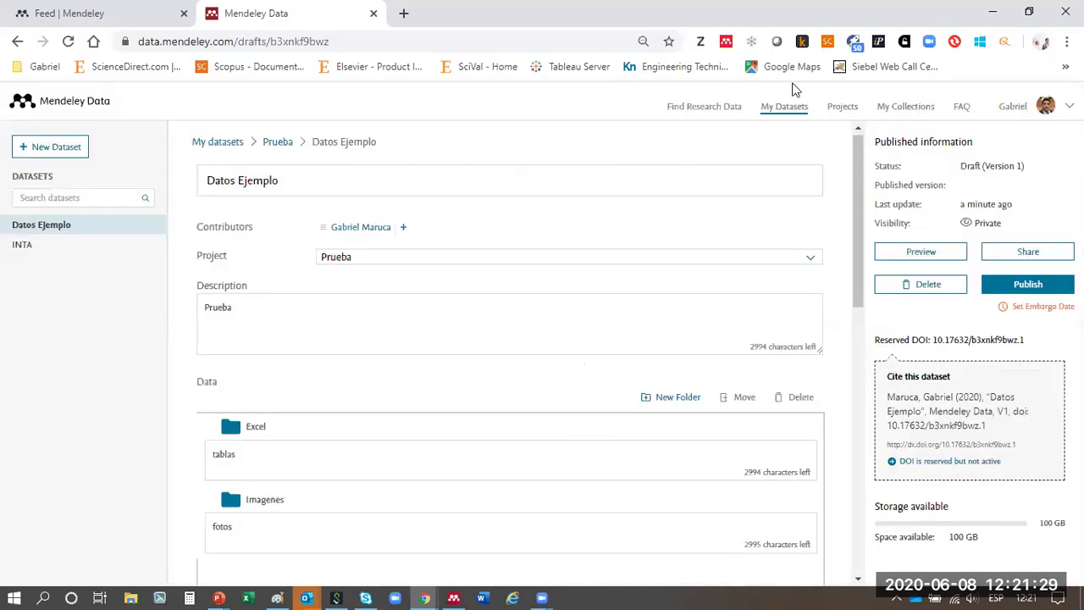
{"action": "left_click", "coordinate": [372, 12]}
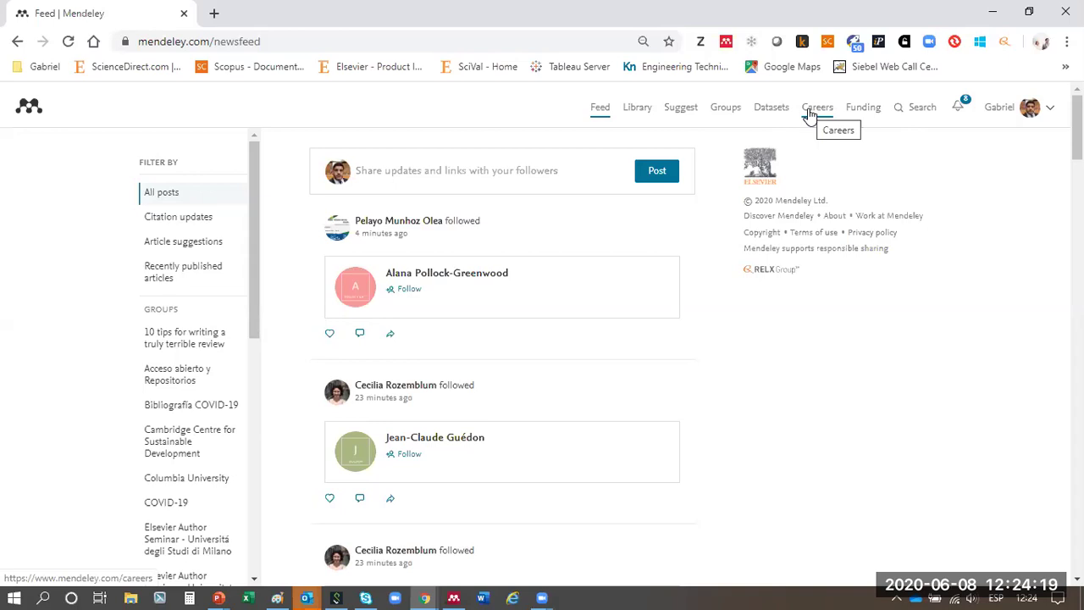
- Go to Mendeley Careers to search for jobs
{"action": "left_click", "coordinate": [817, 107]}
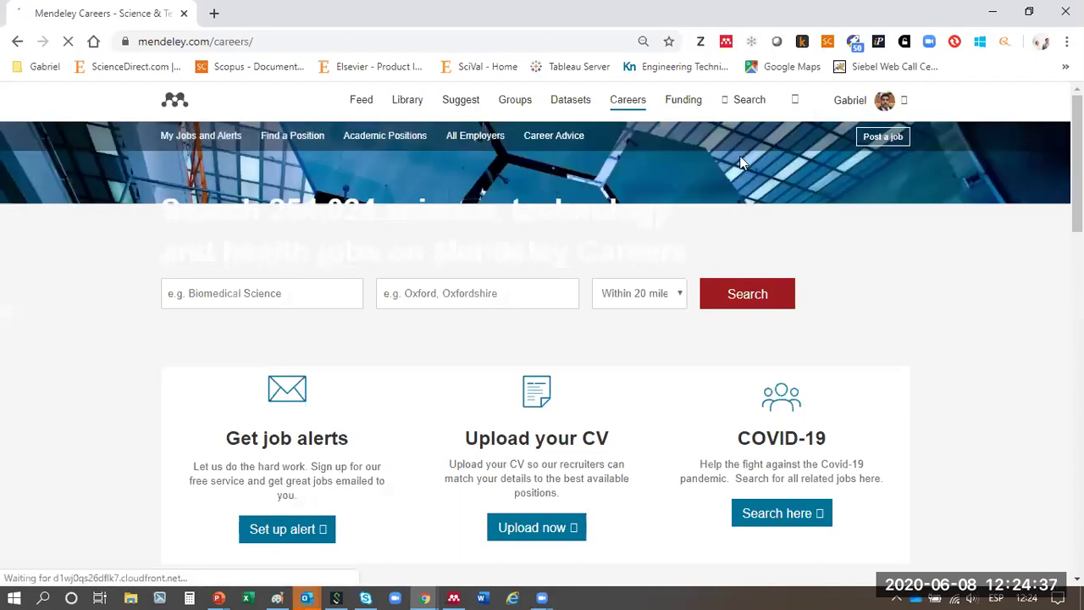
- Enter keyword 'engineer', location New York City, New York, and a 20-mile radius
{"action": "left_click", "coordinate": [295, 291]}
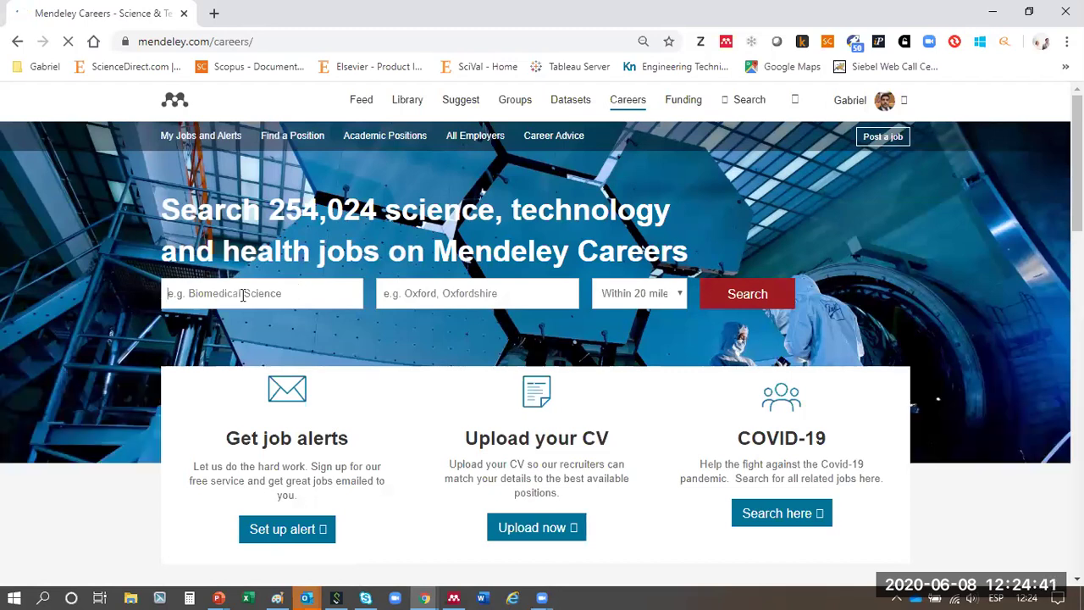
{"action": "type", "text": "engineer"}
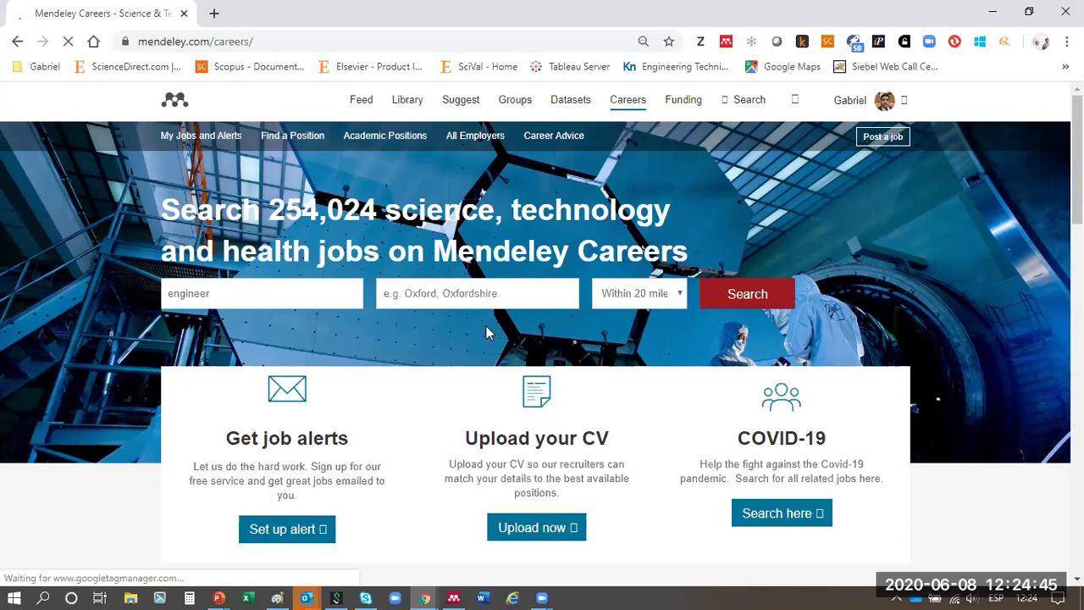
{"action": "left_click", "coordinate": [489, 295]}
{"action": "type", "text": "new yrk"}
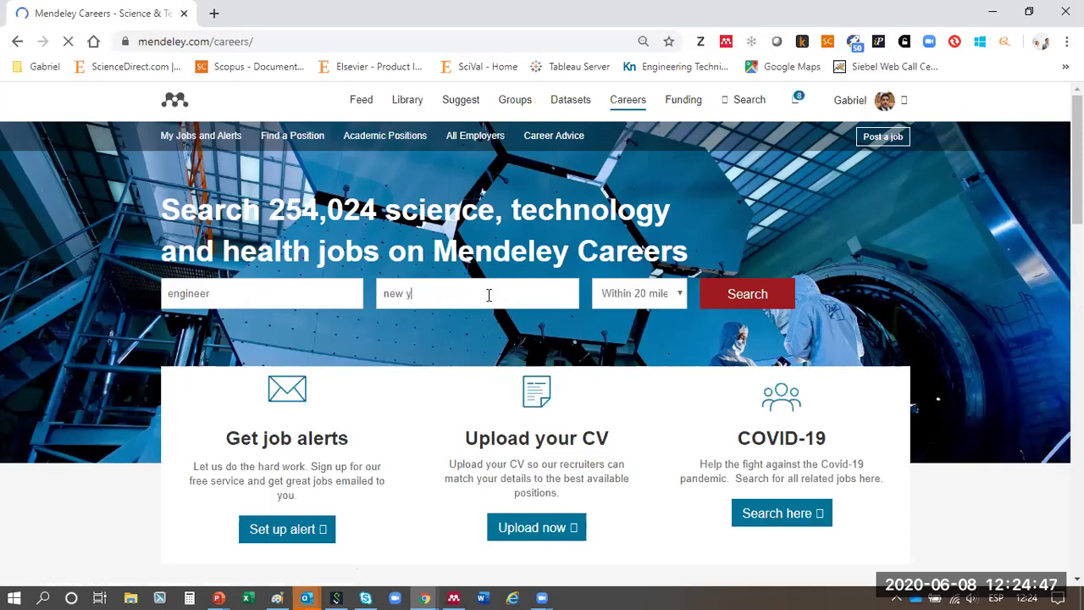
{"action": "key", "text": "BackSpace"}
{"action": "key", "text": "BackSpace"}
{"action": "type", "text": "ork"}
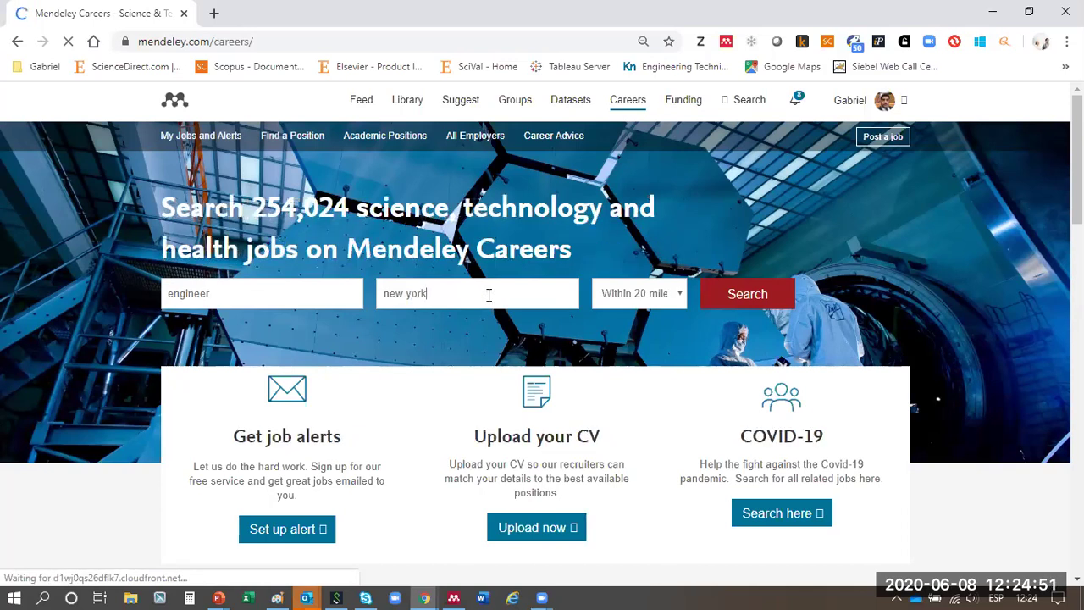
{"action": "type", "text": ","}
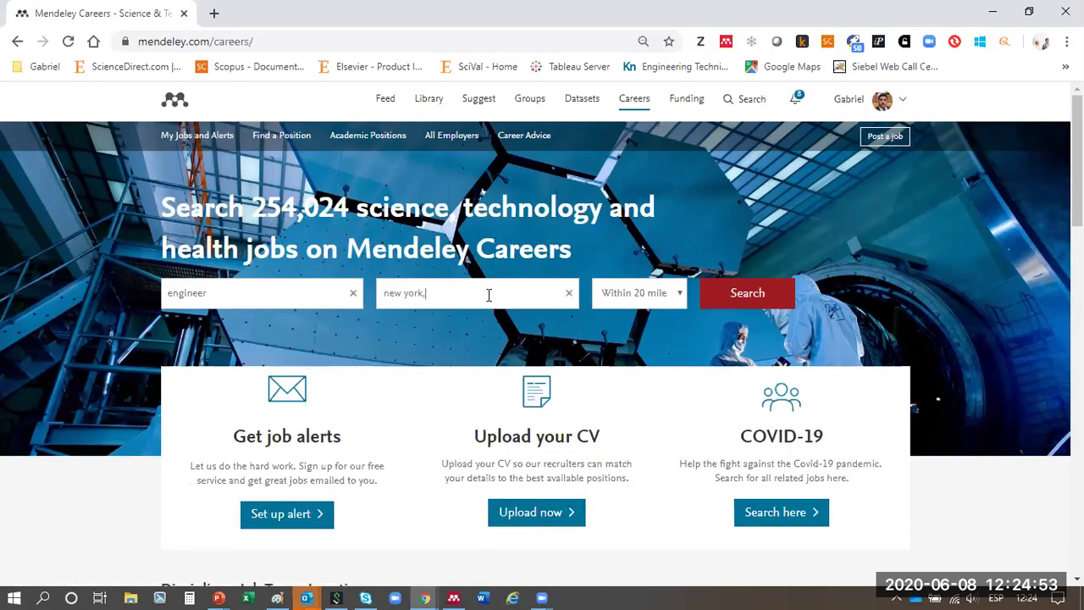
{"action": "type", "text": " new"}
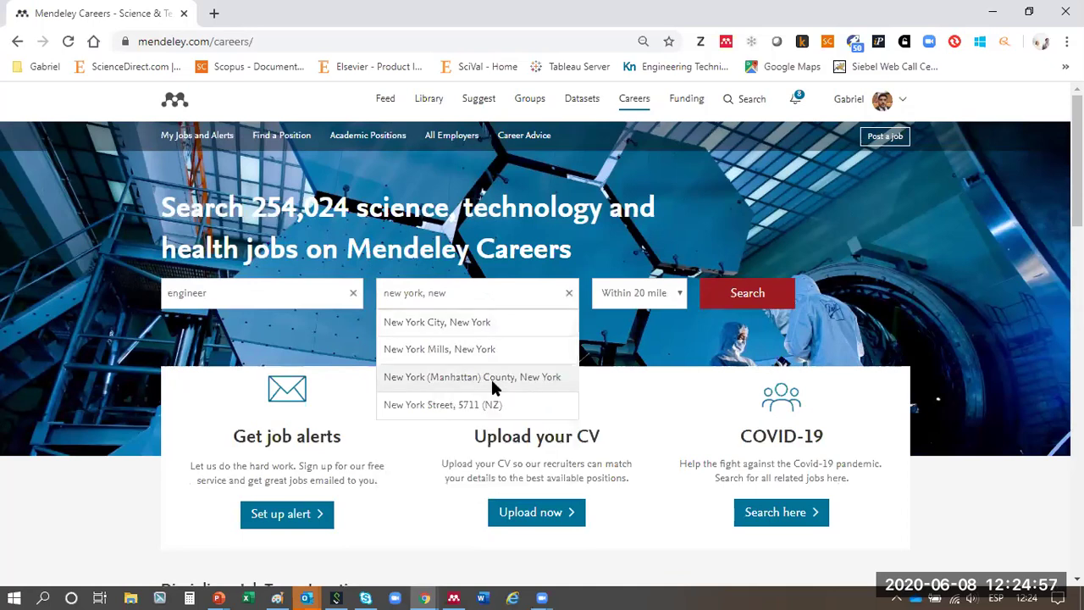
{"action": "left_click", "coordinate": [481, 325]}
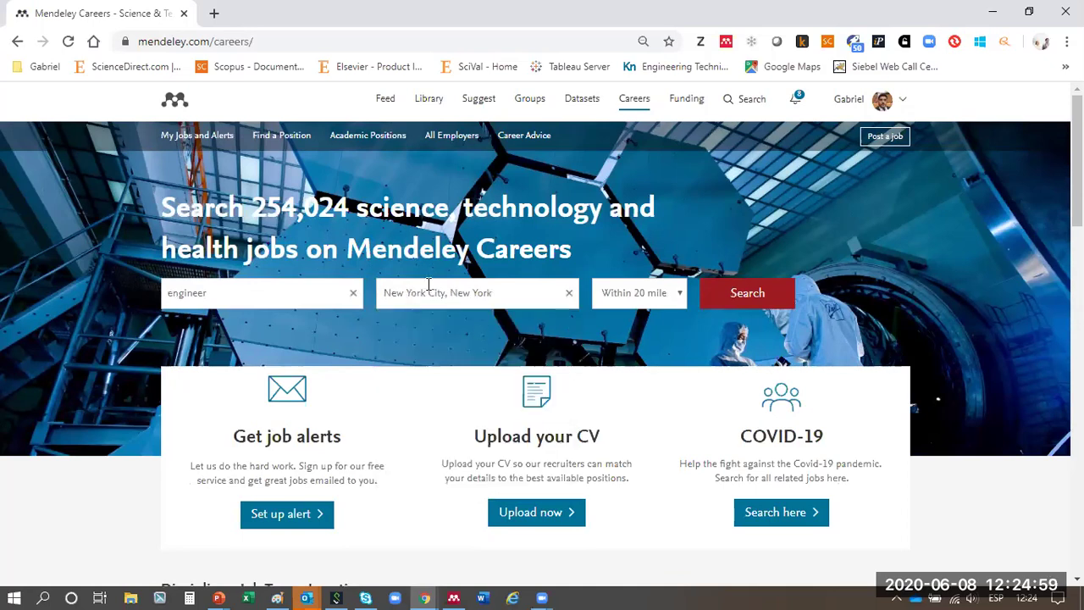
{"action": "left_click", "coordinate": [666, 296]}
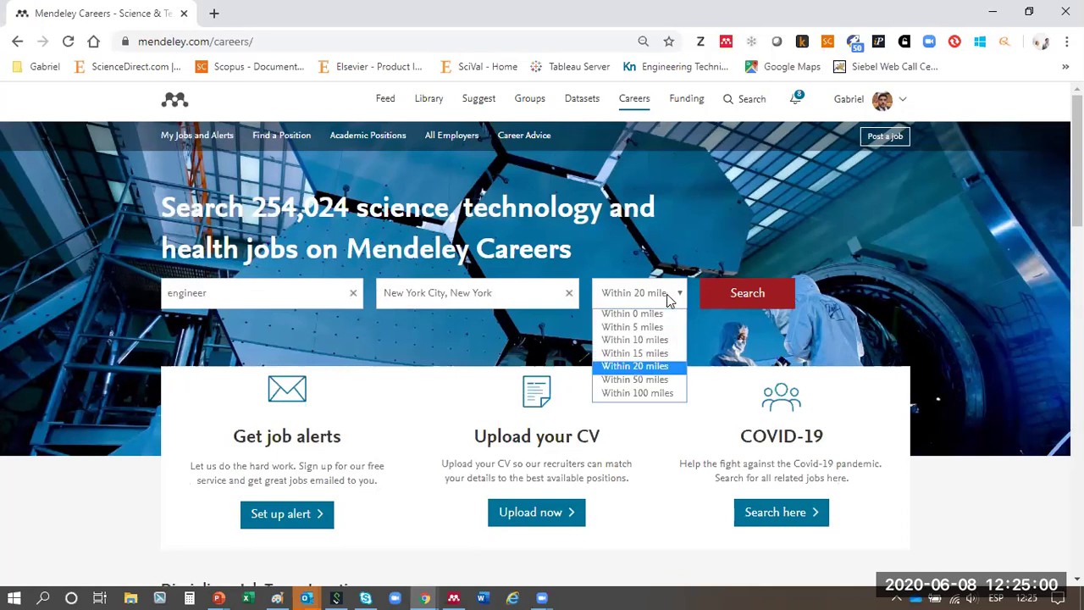
{"action": "left_click", "coordinate": [675, 366]}
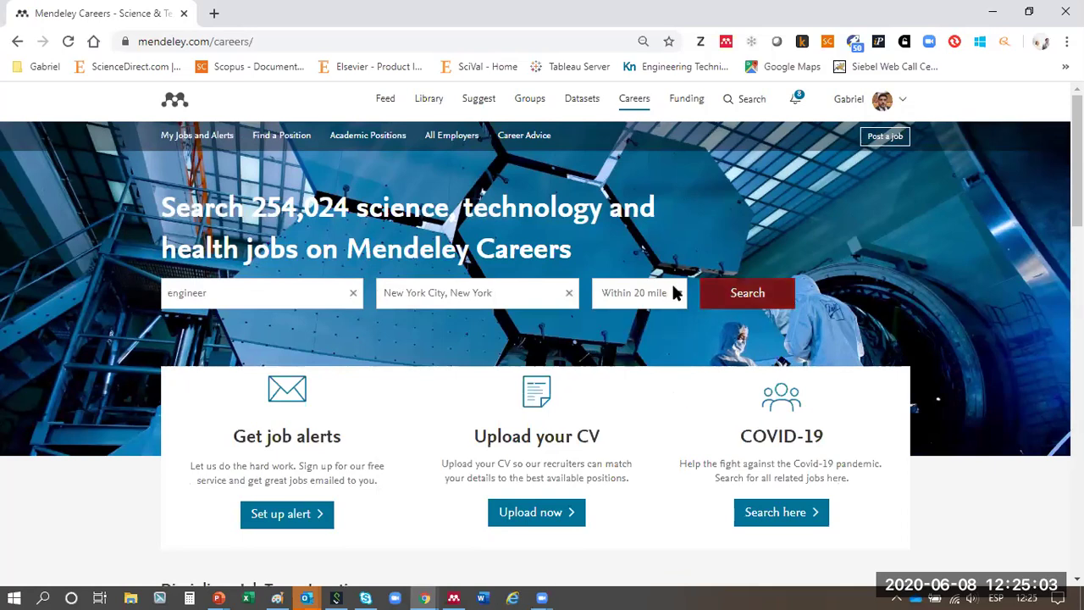
- Run the engineer job search and check the number of jobs found
{"action": "left_click", "coordinate": [728, 304]}
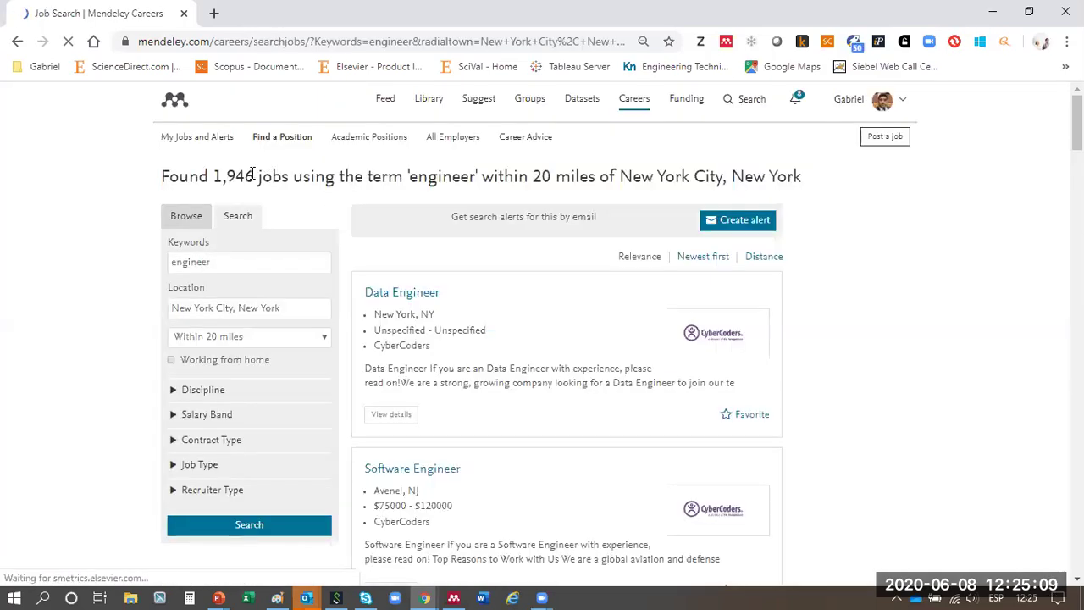
{"action": "double_click", "coordinate": [231, 177]}
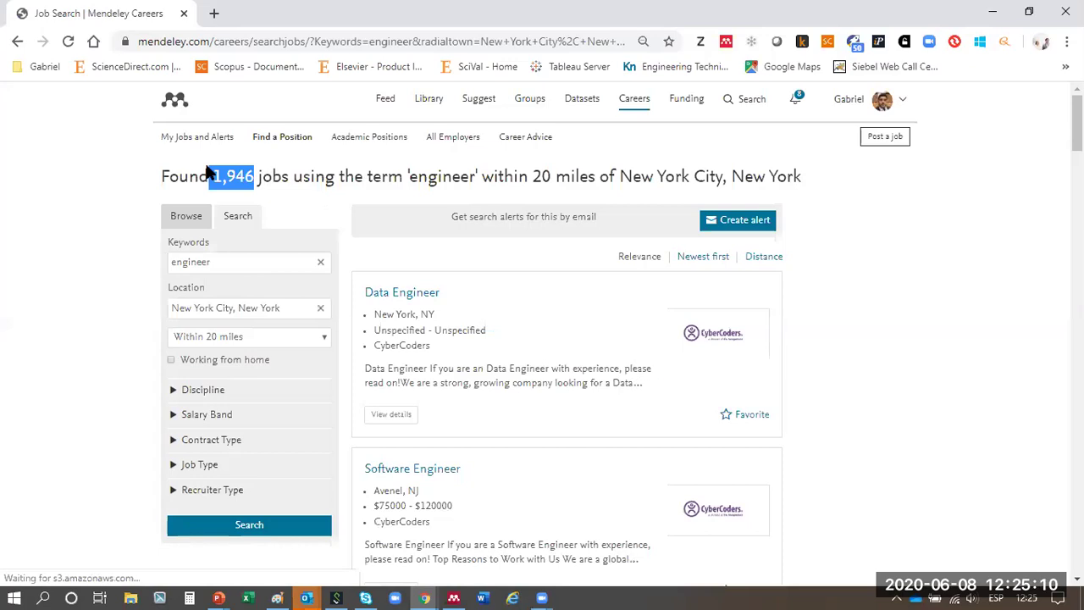
{"action": "double_click", "coordinate": [430, 171]}
{"action": "scroll", "coordinate": [109, 218], "scroll_direction": "down", "scroll_amount": 2}
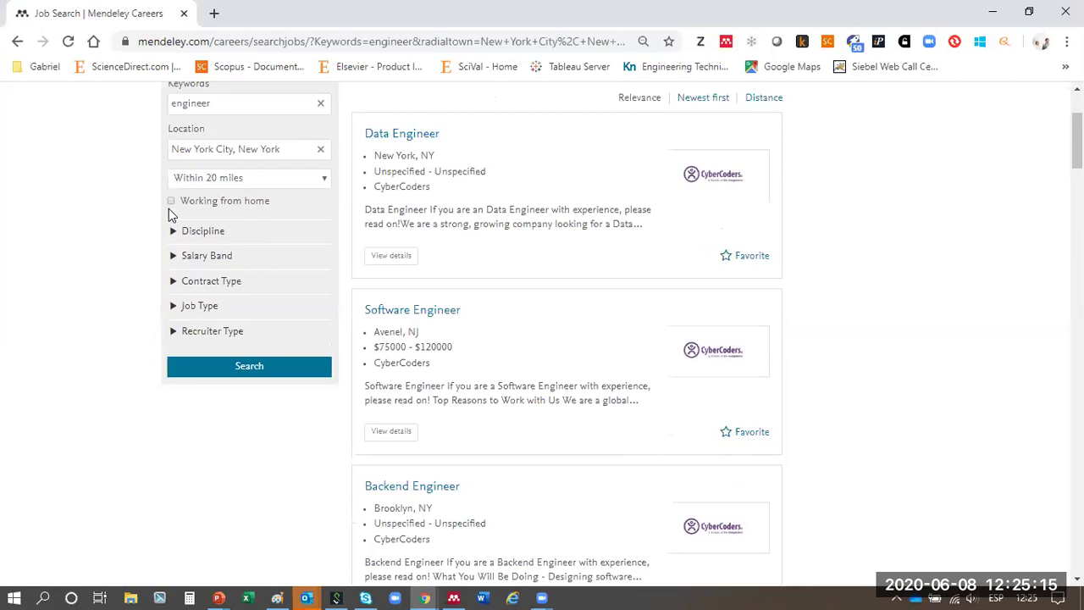
{"action": "scroll", "coordinate": [143, 234], "scroll_direction": "up", "scroll_amount": 1}
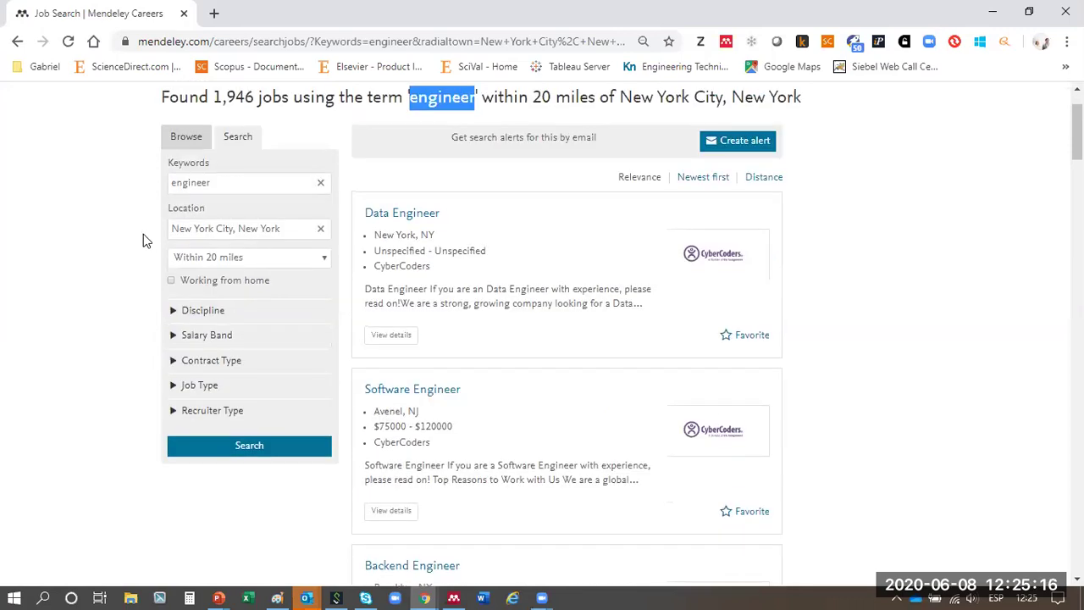
{"action": "left_click", "coordinate": [501, 98]}
- Filter to working-from-home jobs, leaving 1,948 results
{"action": "left_click", "coordinate": [173, 281]}
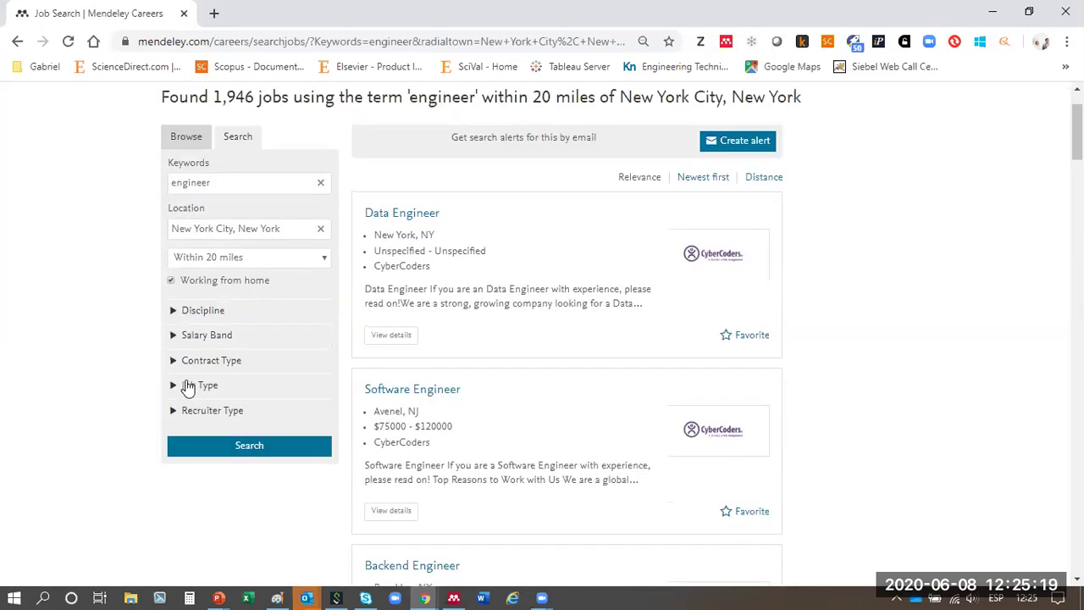
{"action": "left_click", "coordinate": [192, 450]}
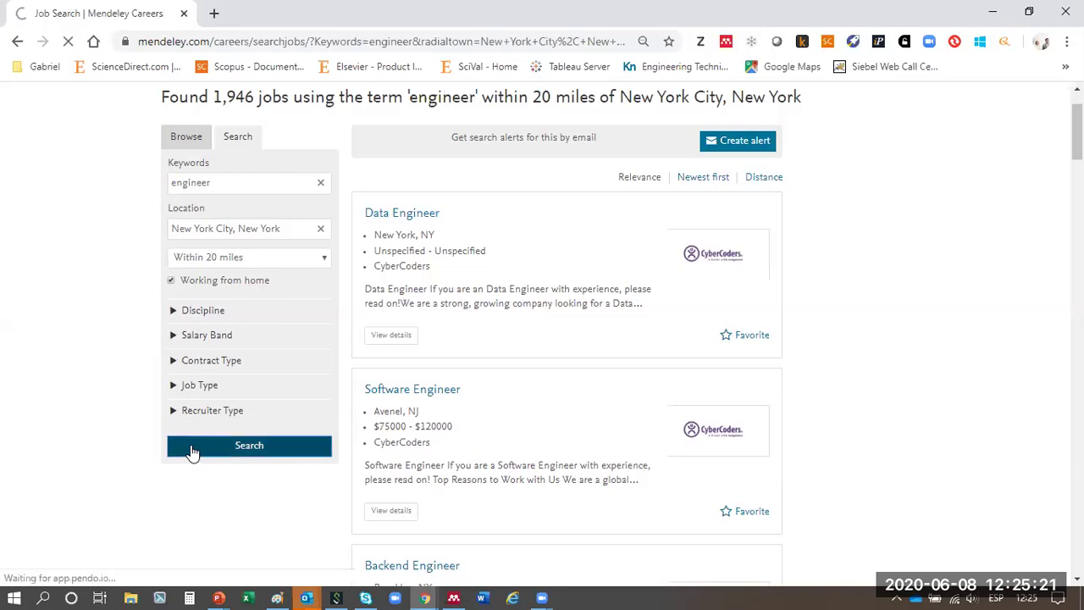
{"action": "left_click_drag", "start_coordinate": [255, 176], "coordinate": [212, 178]}
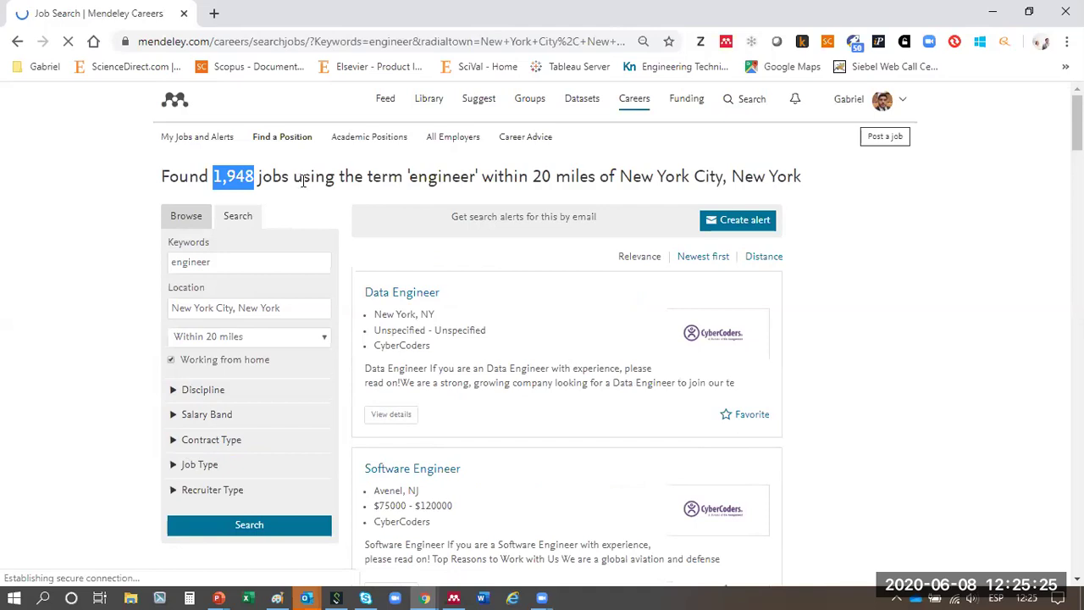
{"action": "scroll", "coordinate": [351, 181], "scroll_direction": "down", "scroll_amount": 5}
{"action": "scroll", "coordinate": [211, 230], "scroll_direction": "up", "scroll_amount": 3}
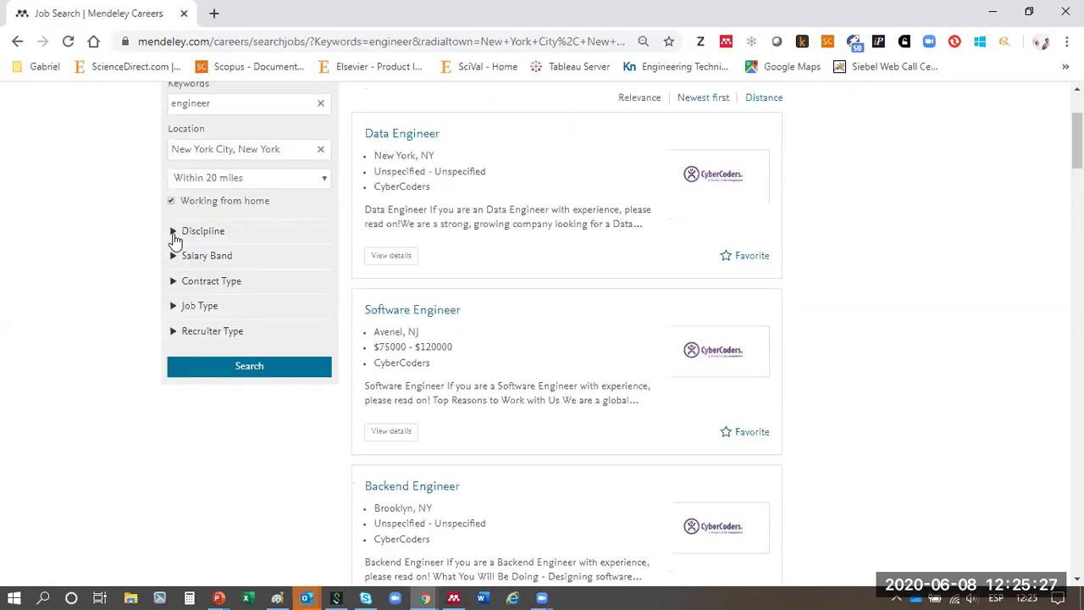
- Restrict recruiter type to Universities & Colleges, narrowing results to 130 jobs
{"action": "left_click", "coordinate": [175, 234]}
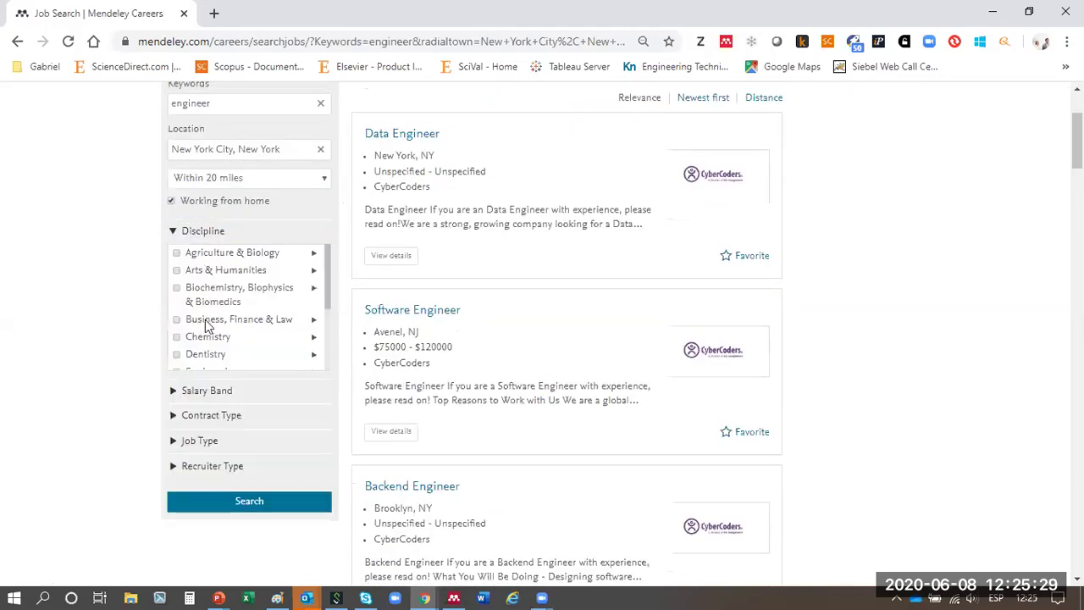
{"action": "scroll", "coordinate": [205, 305], "scroll_direction": "down", "scroll_amount": 1}
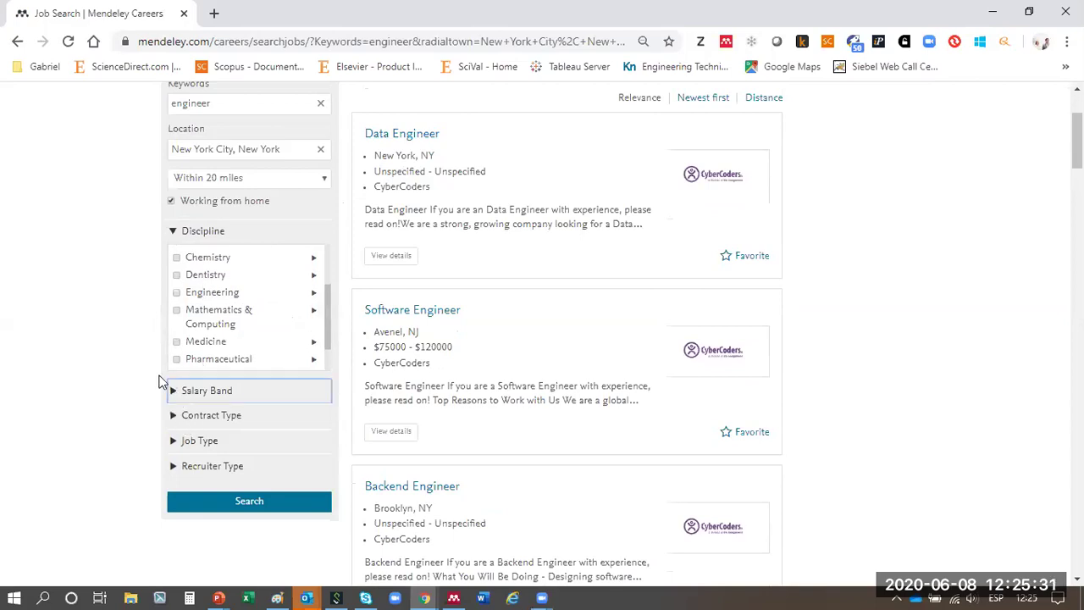
{"action": "left_click", "coordinate": [169, 390]}
{"action": "scroll", "coordinate": [140, 353], "scroll_direction": "down", "scroll_amount": 2}
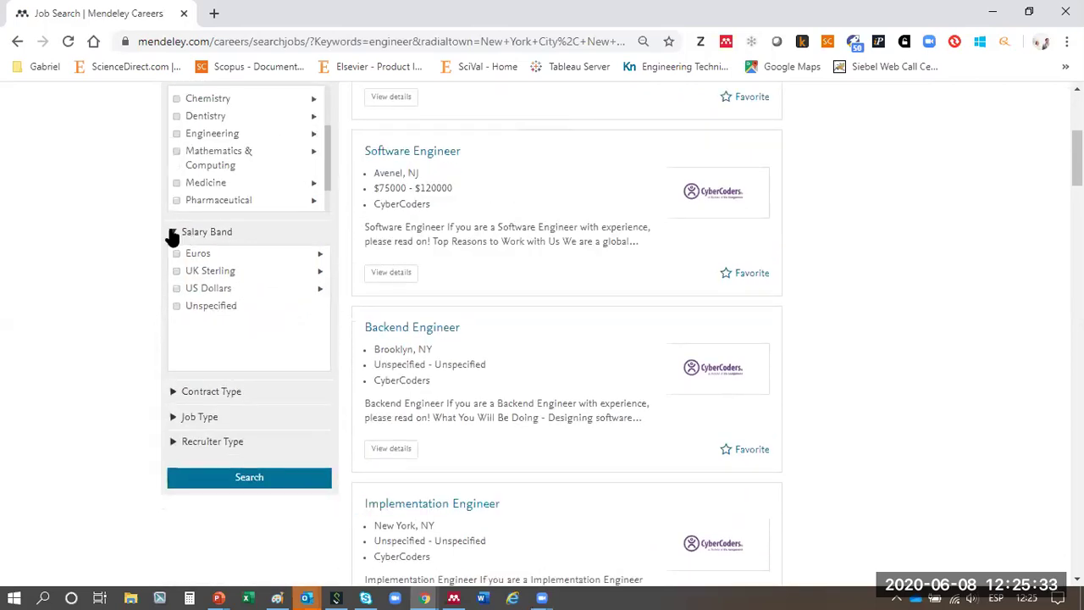
{"action": "left_click", "coordinate": [174, 236]}
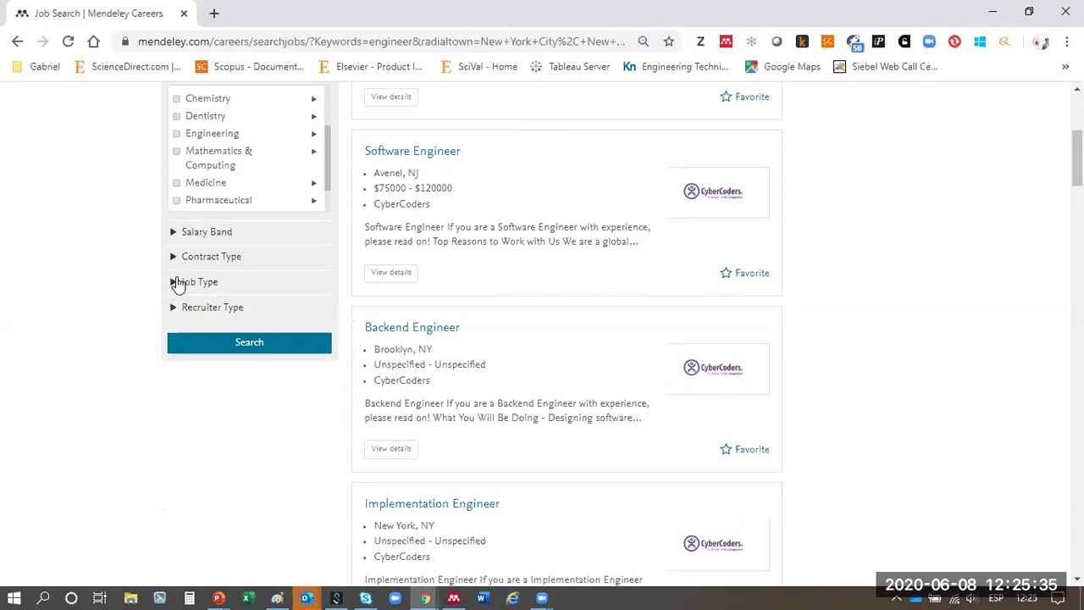
{"action": "left_click", "coordinate": [175, 258]}
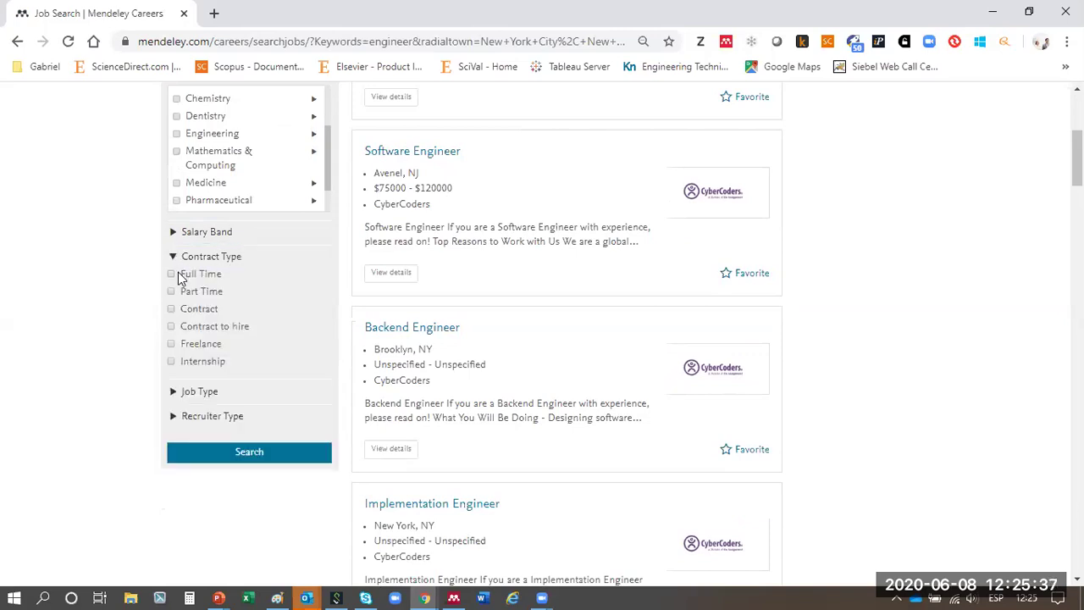
{"action": "left_click", "coordinate": [175, 391]}
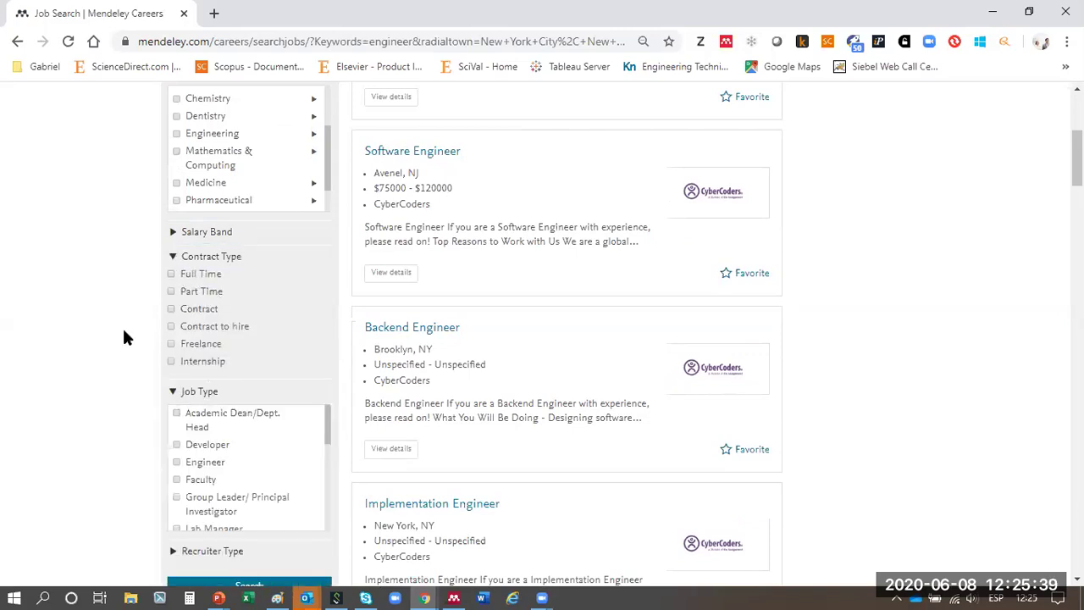
{"action": "scroll", "coordinate": [123, 337], "scroll_direction": "down", "scroll_amount": 2}
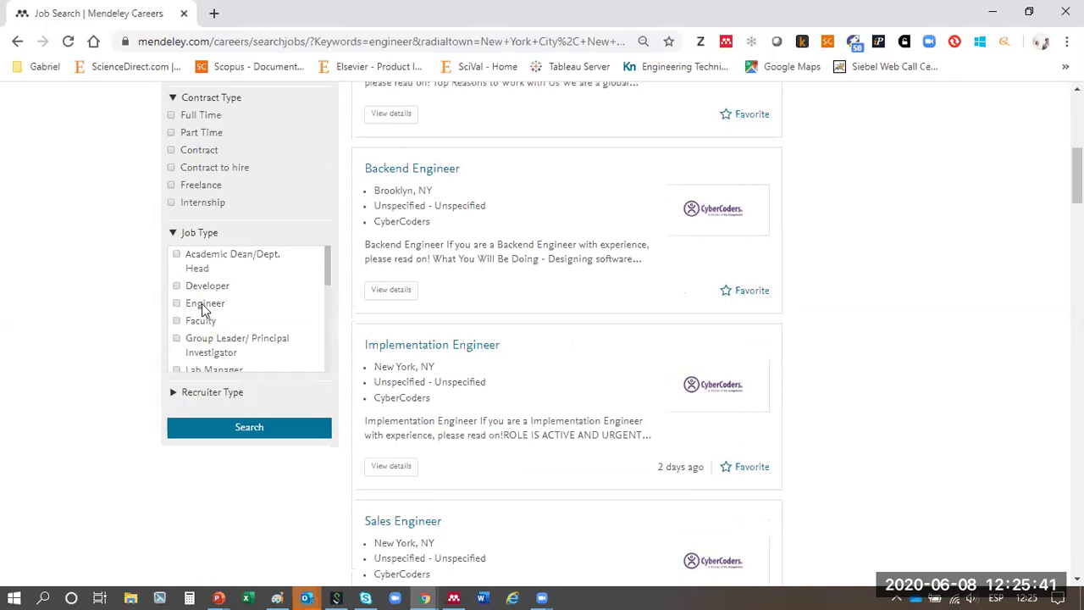
{"action": "left_click", "coordinate": [173, 392]}
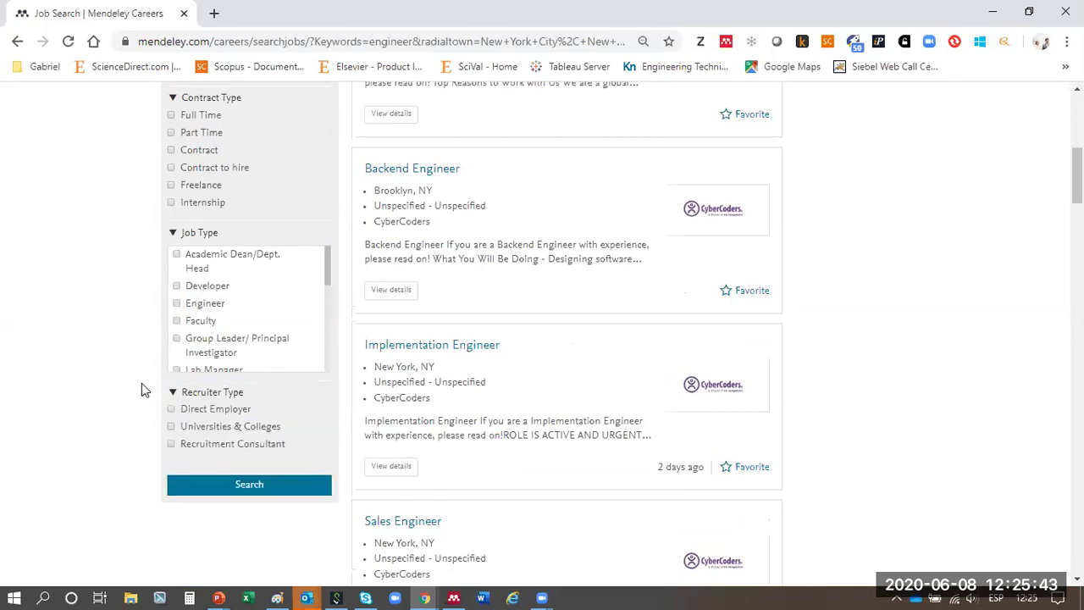
{"action": "scroll", "coordinate": [142, 382], "scroll_direction": "down", "scroll_amount": 2}
{"action": "left_click", "coordinate": [173, 268]}
{"action": "left_click", "coordinate": [204, 330]}
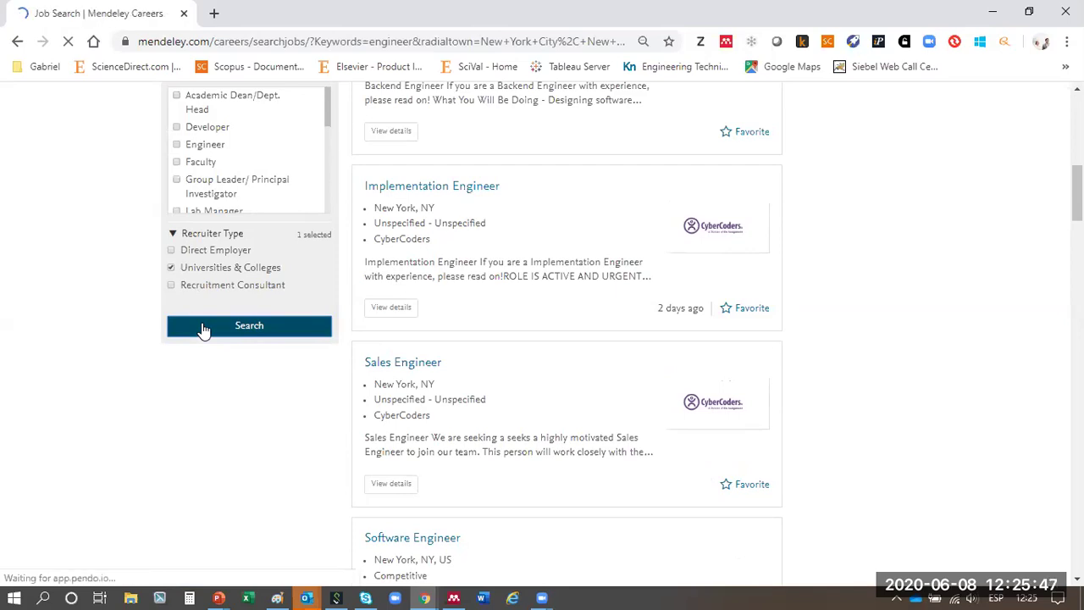
{"action": "left_click_drag", "start_coordinate": [242, 176], "coordinate": [189, 176]}
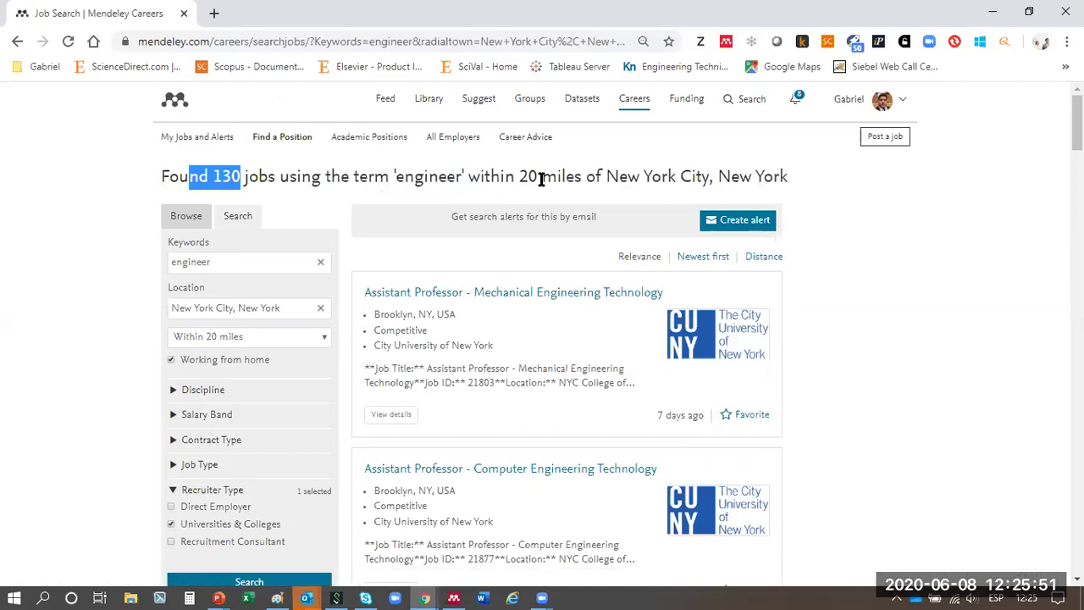
- Browse the 130 results, noting the Postdoctoral Research Scientist listing
{"action": "scroll", "coordinate": [245, 280], "scroll_direction": "down", "scroll_amount": 1}
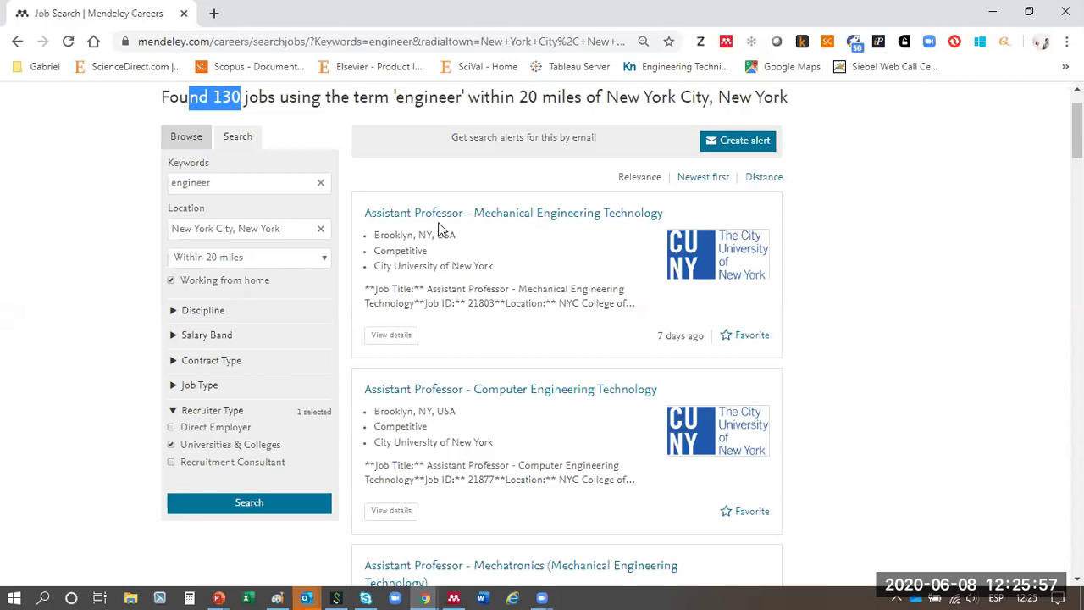
{"action": "scroll", "coordinate": [537, 213], "scroll_direction": "down", "scroll_amount": 4}
{"action": "scroll", "coordinate": [538, 259], "scroll_direction": "down", "scroll_amount": 2}
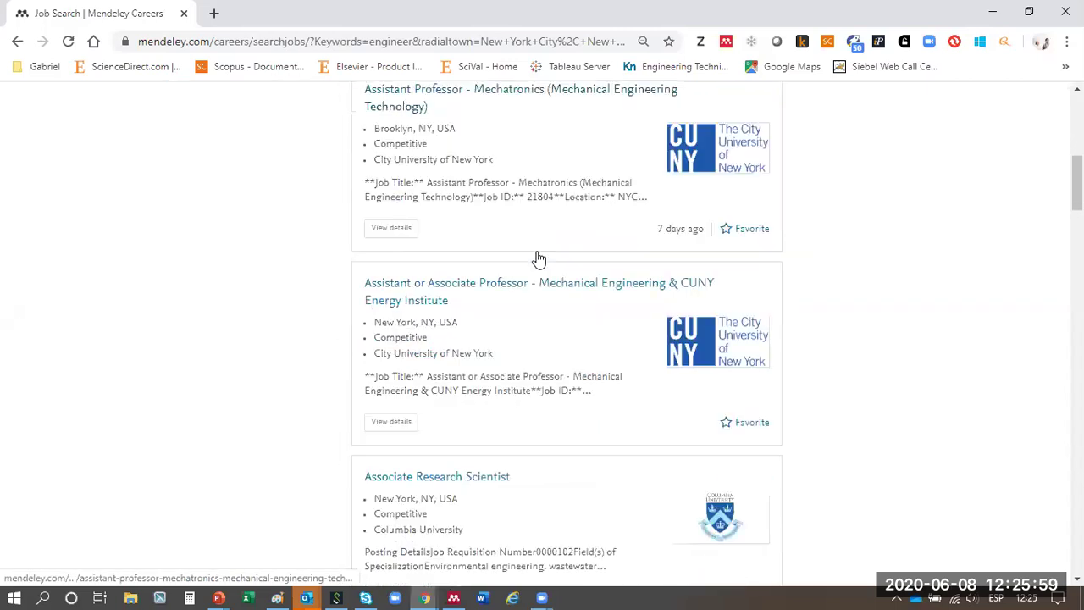
{"action": "scroll", "coordinate": [538, 259], "scroll_direction": "down", "scroll_amount": 4}
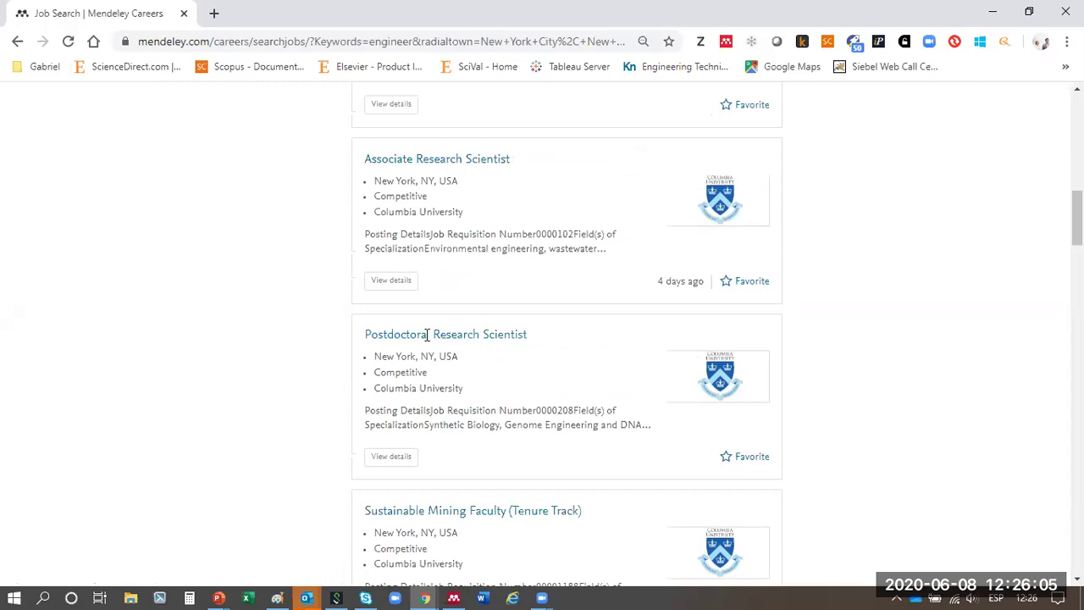
{"action": "left_click_drag", "start_coordinate": [395, 333], "coordinate": [543, 358]}
{"action": "scroll", "coordinate": [555, 330], "scroll_direction": "down", "scroll_amount": 3}
{"action": "scroll", "coordinate": [425, 305], "scroll_direction": "down", "scroll_amount": 4}
{"action": "scroll", "coordinate": [423, 304], "scroll_direction": "up", "scroll_amount": 7}
{"action": "scroll", "coordinate": [424, 303], "scroll_direction": "up", "scroll_amount": 10}
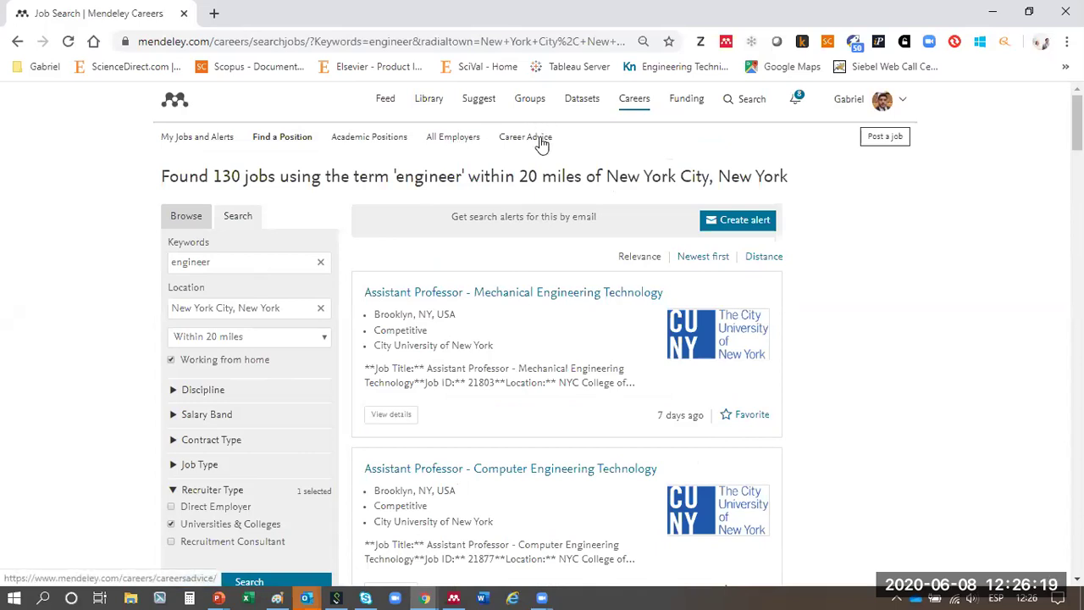
{"action": "left_click", "coordinate": [684, 112]}
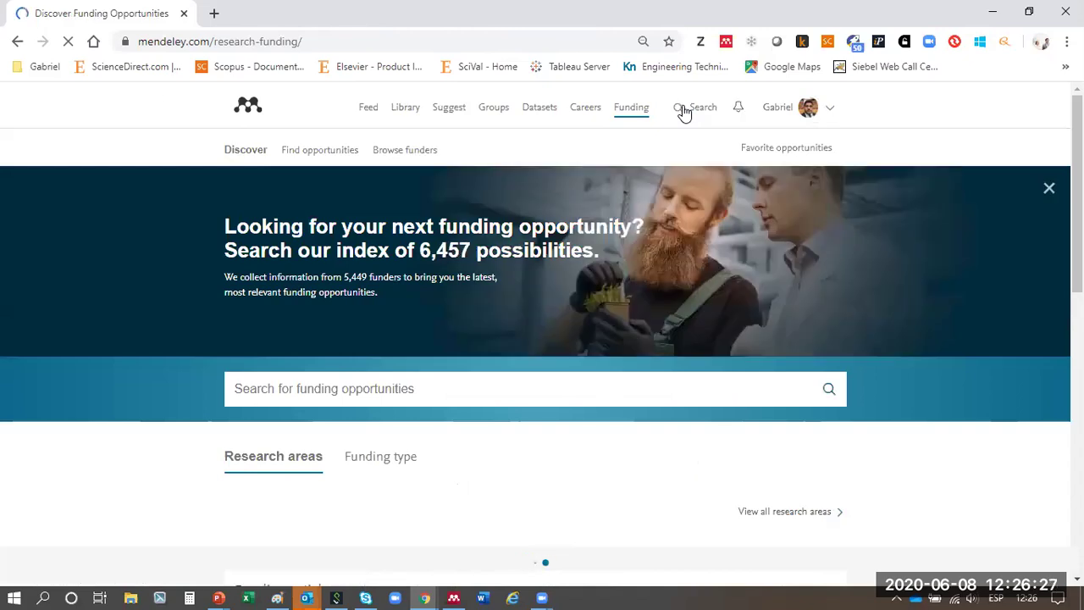
- List funding opportunities by funding type and open Equipment and facilities
{"action": "double_click", "coordinate": [422, 250]}
{"action": "left_click_drag", "start_coordinate": [378, 244], "coordinate": [377, 246]}
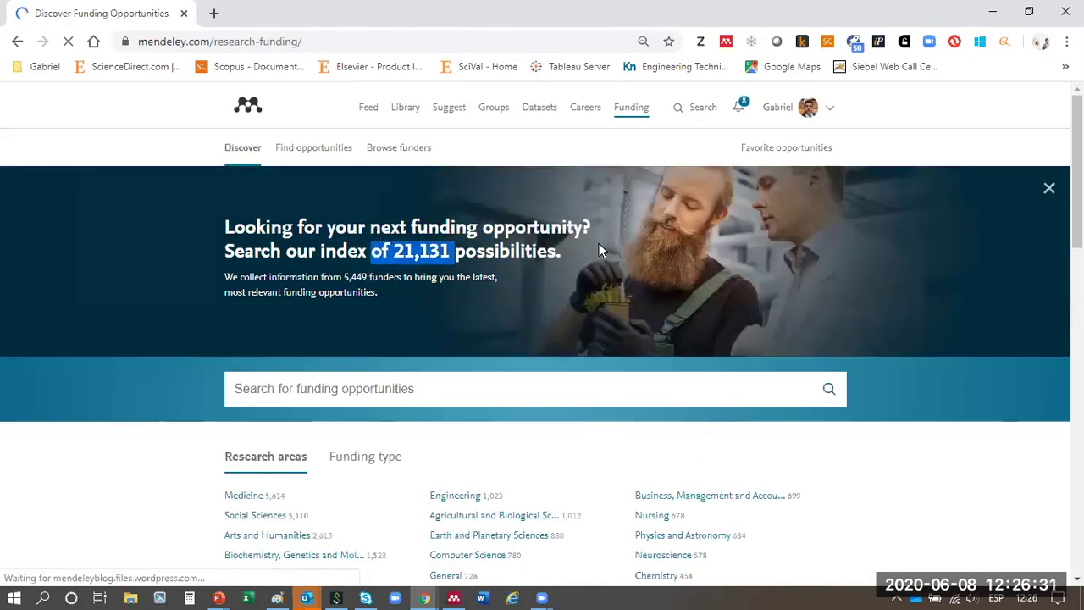
{"action": "scroll", "coordinate": [599, 246], "scroll_direction": "down", "scroll_amount": 4}
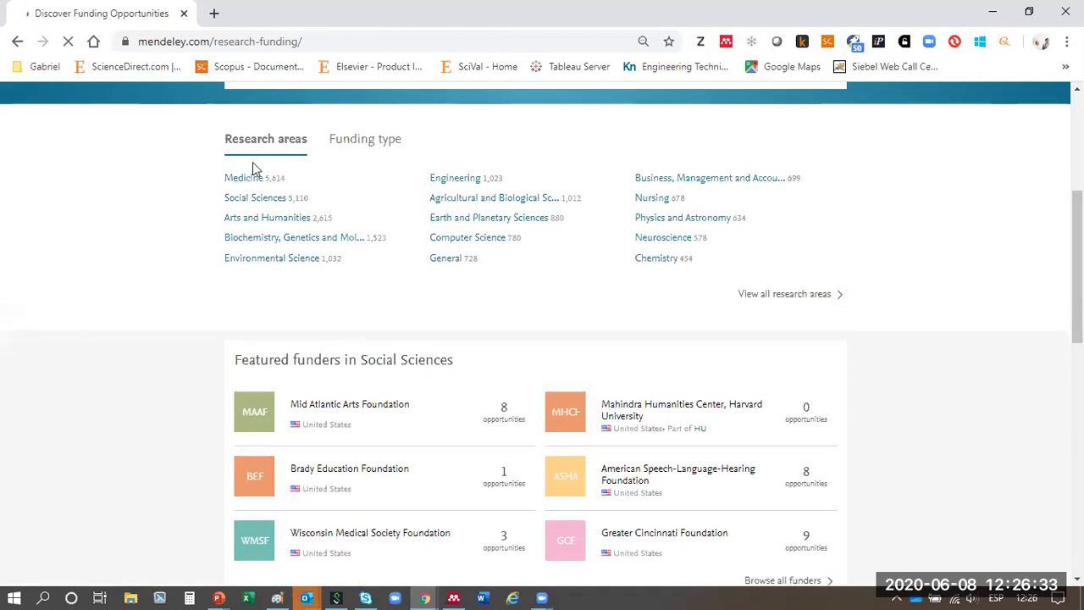
{"action": "left_click", "coordinate": [348, 141]}
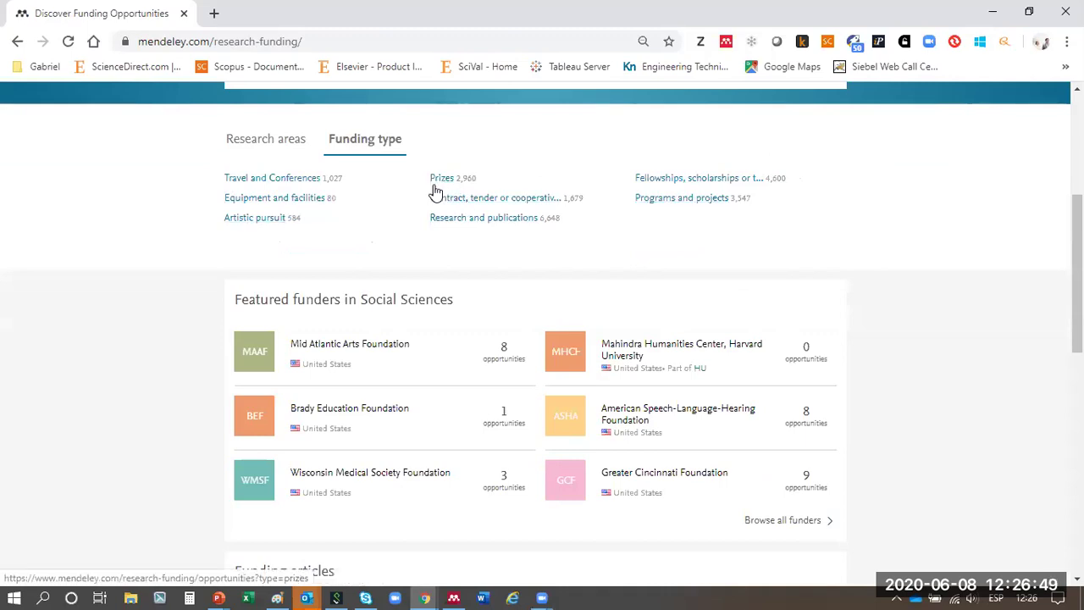
{"action": "left_click", "coordinate": [282, 200]}
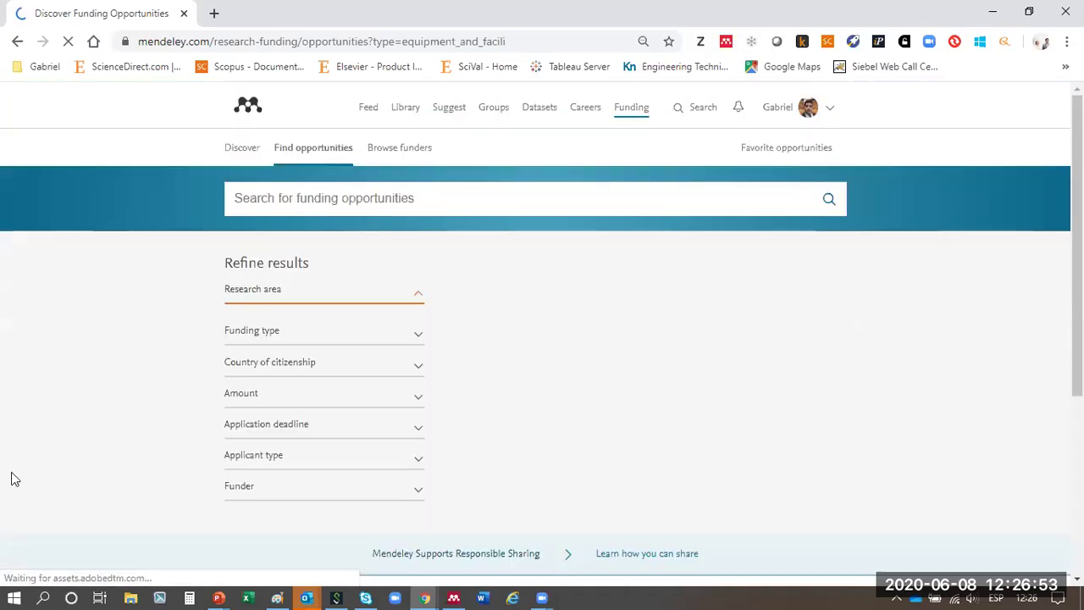
- Filter the research area to all Engineering subjects
{"action": "scroll", "coordinate": [342, 252], "scroll_direction": "down", "scroll_amount": 2}
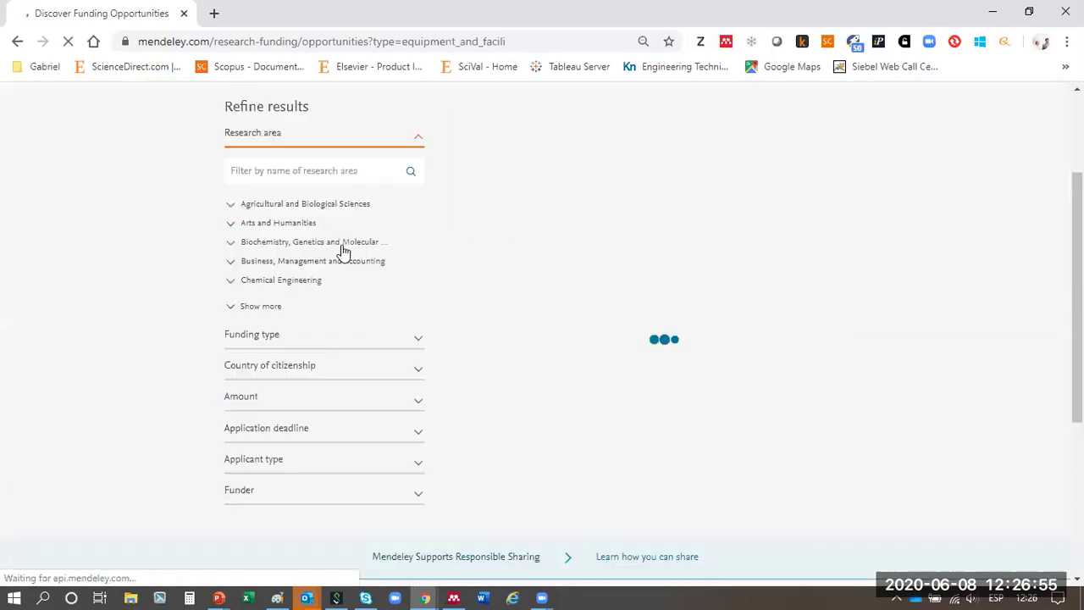
{"action": "left_click", "coordinate": [258, 306]}
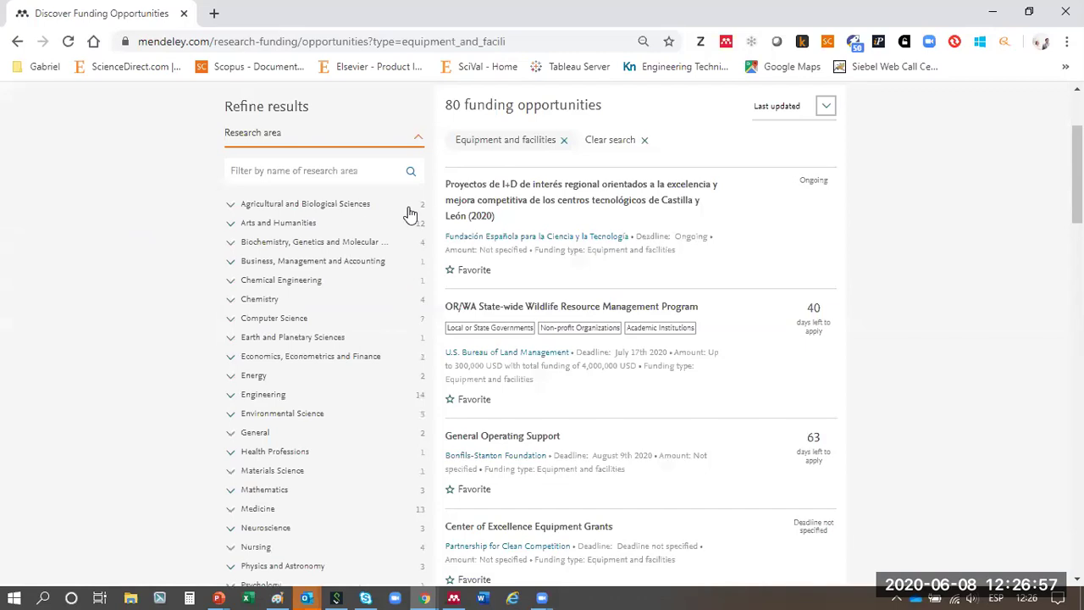
{"action": "scroll", "coordinate": [370, 247], "scroll_direction": "down", "scroll_amount": 2}
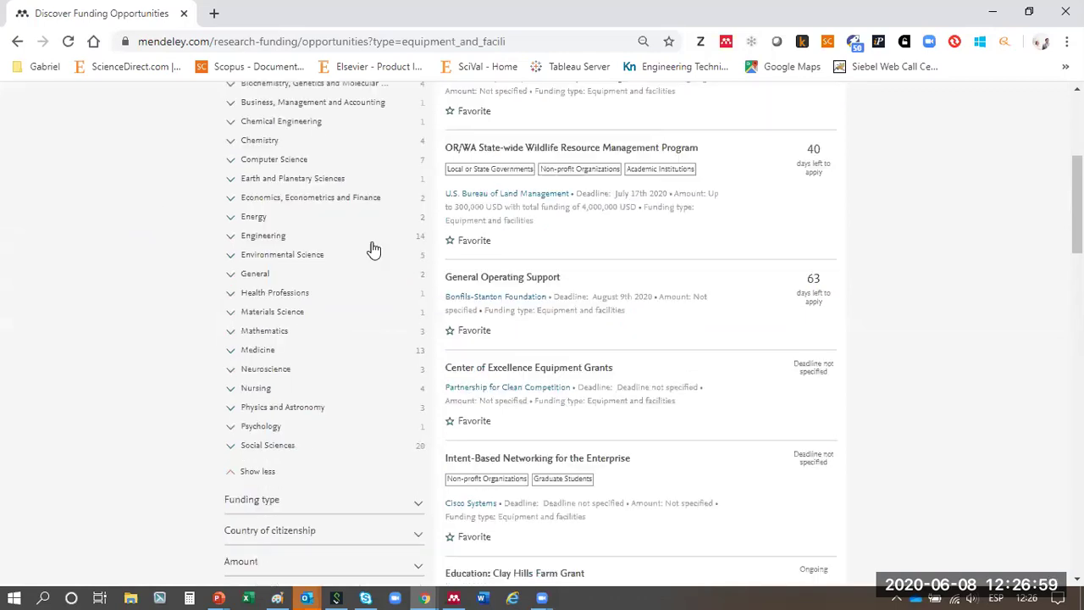
{"action": "left_click", "coordinate": [244, 237]}
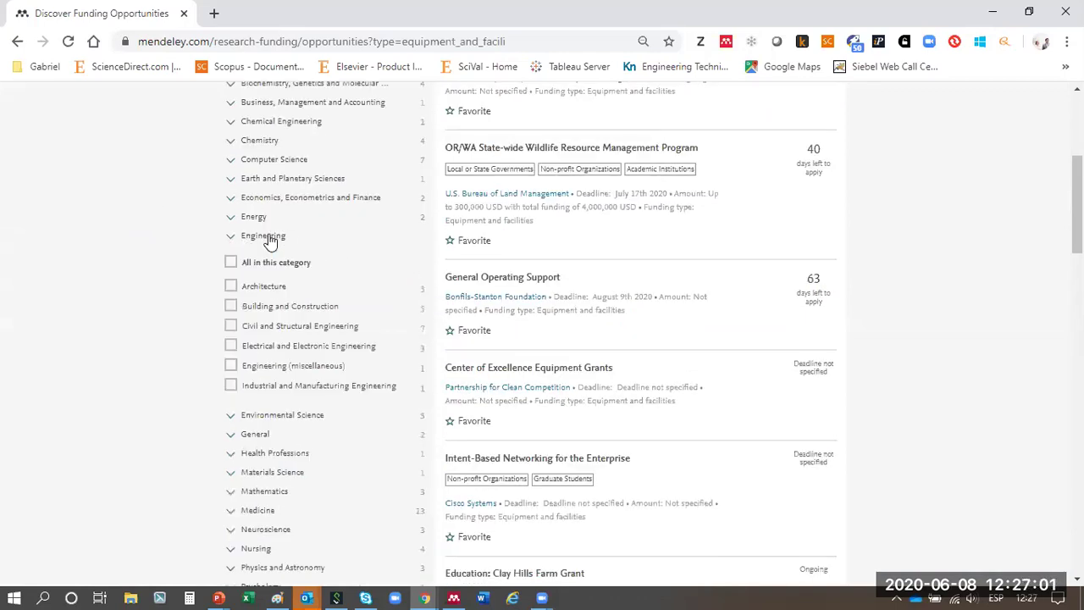
{"action": "left_click", "coordinate": [231, 263]}
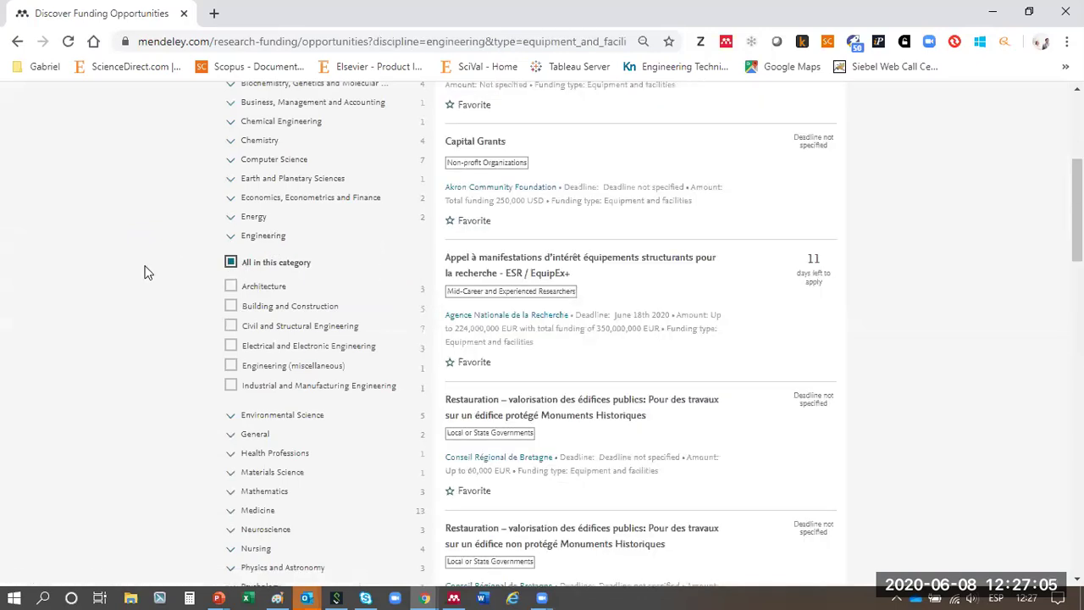
- Limit applicants to Academic Institutions and sort results by furthest deadline first
{"action": "scroll", "coordinate": [144, 271], "scroll_direction": "down", "scroll_amount": 6}
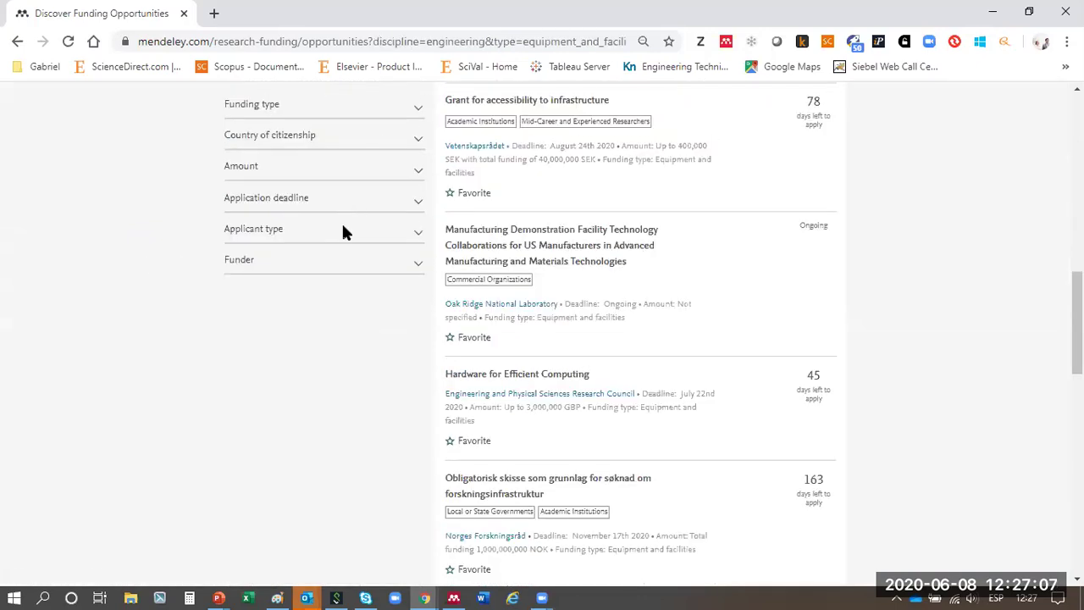
{"action": "left_click", "coordinate": [347, 241]}
{"action": "left_click", "coordinate": [231, 262]}
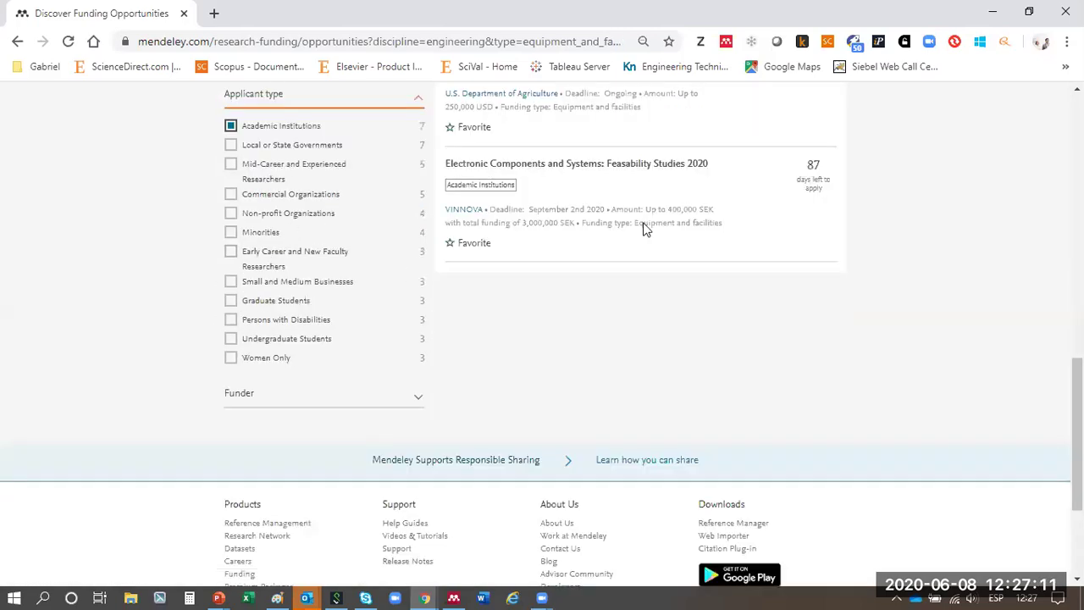
{"action": "scroll", "coordinate": [683, 211], "scroll_direction": "up", "scroll_amount": 8}
{"action": "left_click", "coordinate": [826, 263]}
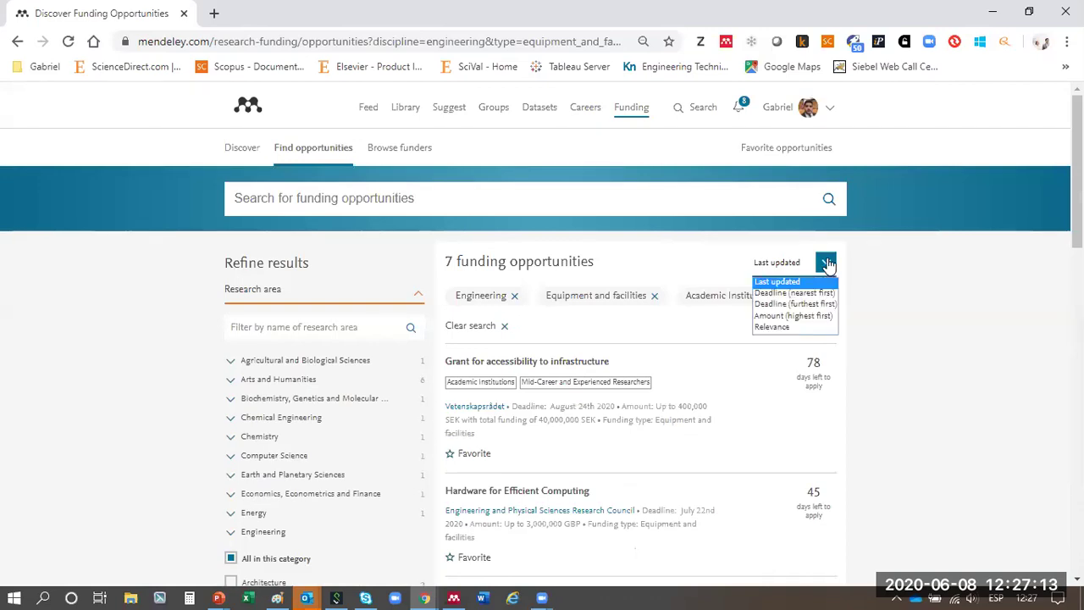
{"action": "left_click", "coordinate": [804, 303]}
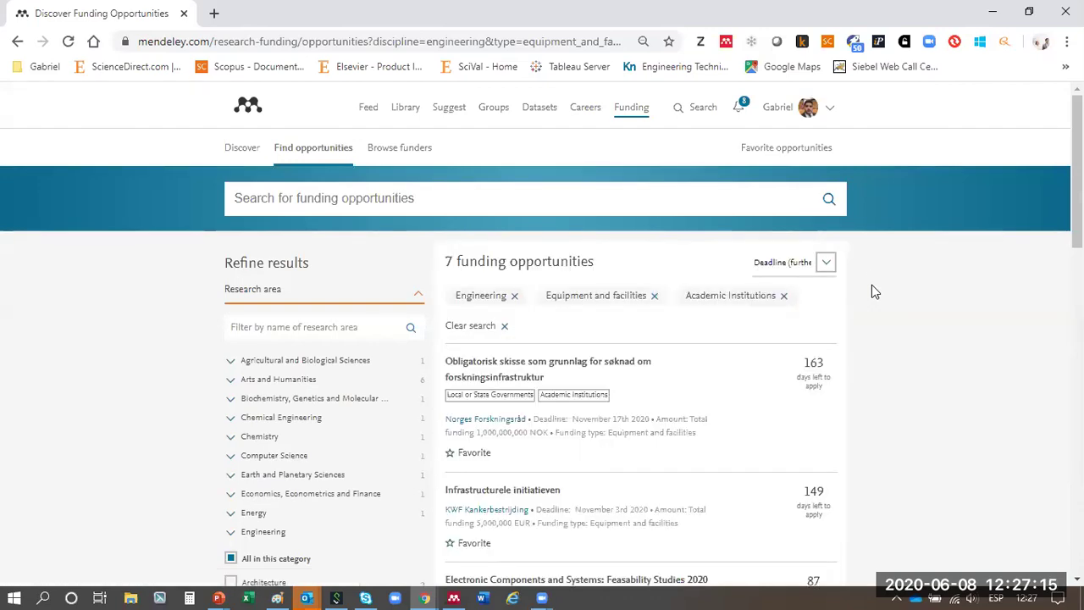
{"action": "scroll", "coordinate": [824, 399], "scroll_direction": "down", "scroll_amount": 5}
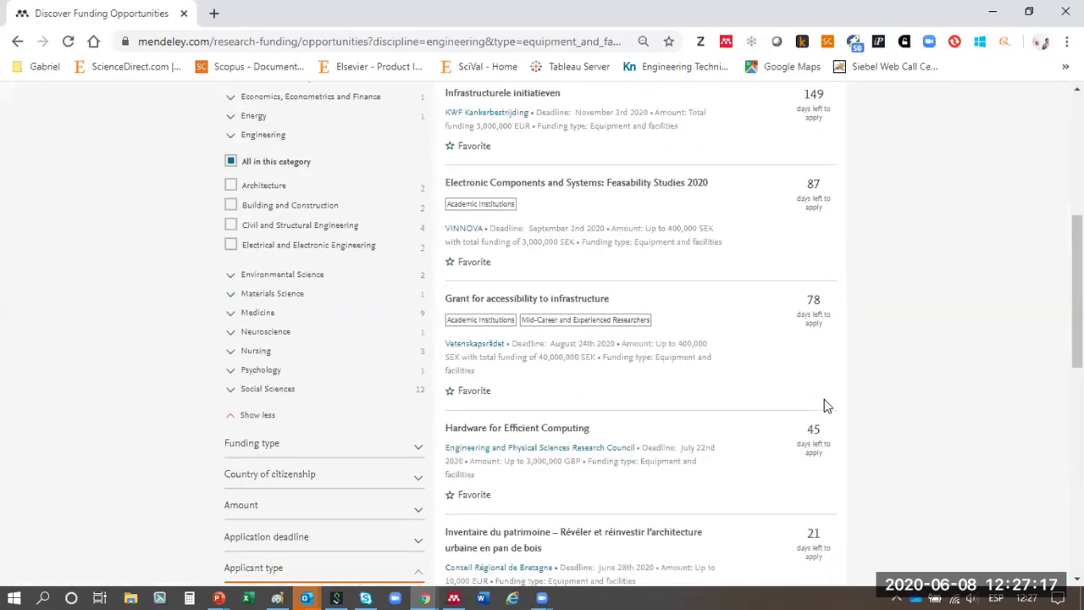
{"action": "scroll", "coordinate": [826, 398], "scroll_direction": "down", "scroll_amount": 3}
{"action": "scroll", "coordinate": [701, 302], "scroll_direction": "up", "scroll_amount": 4}
- Open the Electronic Components and Systems: Feasability Studies 2020 details and read through them
{"action": "left_click", "coordinate": [579, 269]}
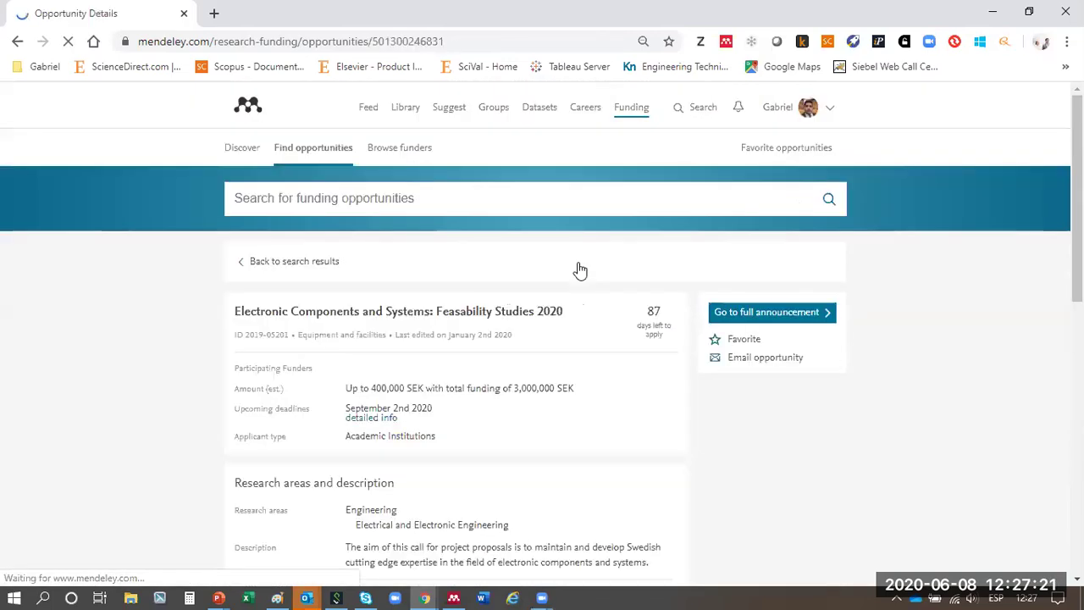
{"action": "scroll", "coordinate": [421, 257], "scroll_direction": "down", "scroll_amount": 3}
{"action": "left_click_drag", "start_coordinate": [363, 152], "coordinate": [468, 152]}
{"action": "scroll", "coordinate": [576, 229], "scroll_direction": "down", "scroll_amount": 4}
{"action": "scroll", "coordinate": [572, 257], "scroll_direction": "up", "scroll_amount": 6}
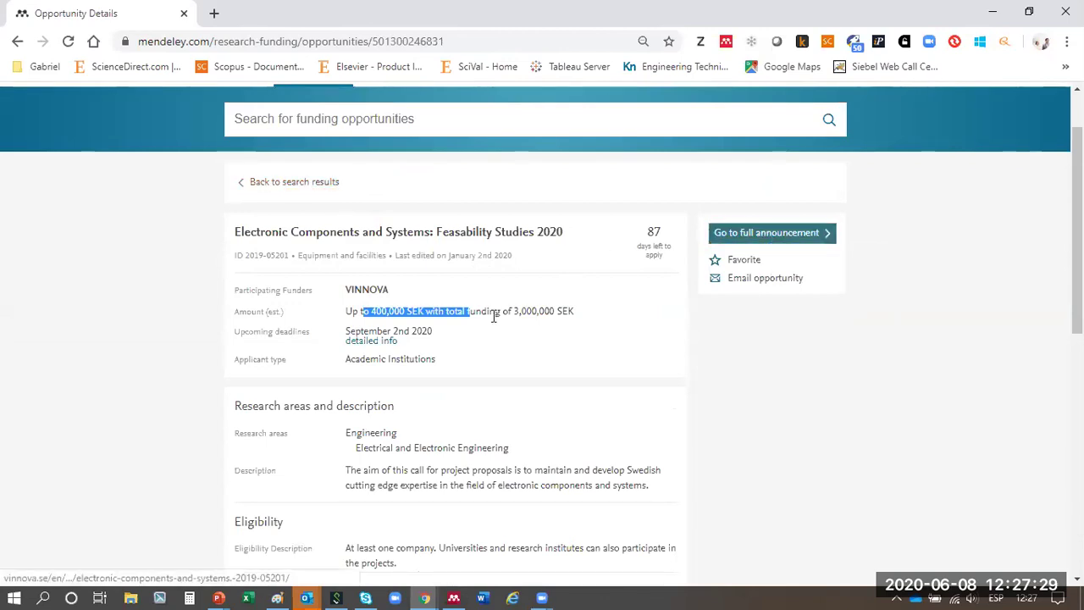
{"action": "scroll", "coordinate": [491, 315], "scroll_direction": "up", "scroll_amount": 1}
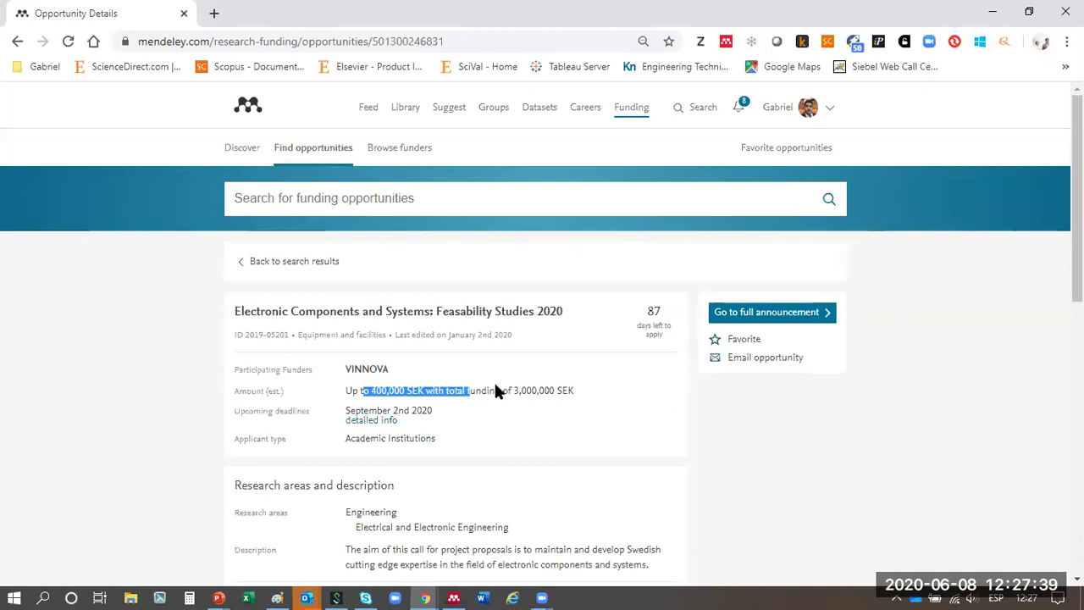
{"action": "scroll", "coordinate": [497, 385], "scroll_direction": "down", "scroll_amount": 3}
{"action": "scroll", "coordinate": [444, 294], "scroll_direction": "down", "scroll_amount": 2}
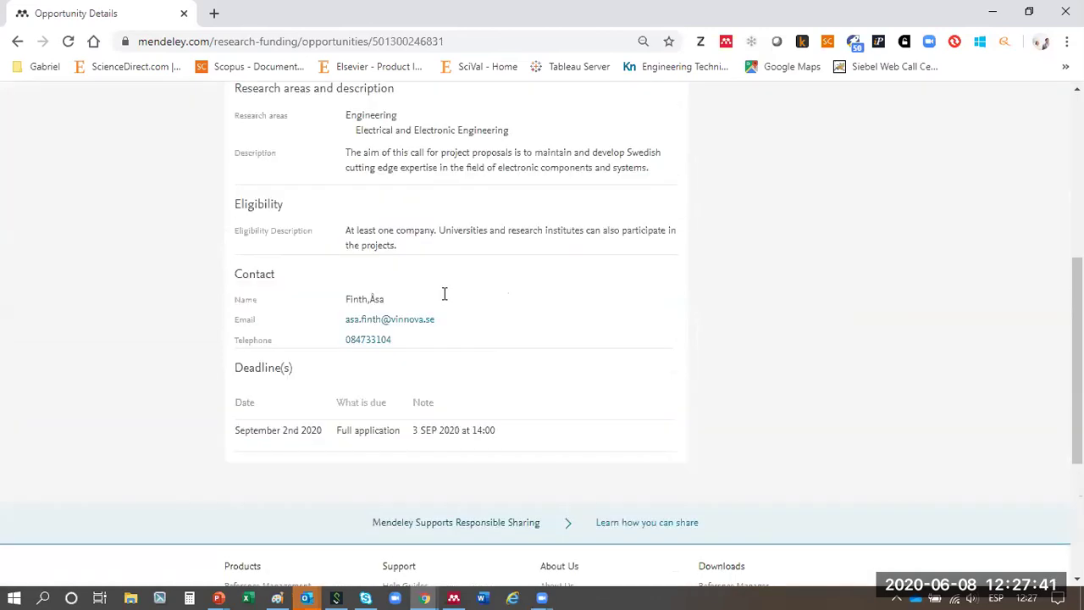
- Highlight the contact's name and e-mail address, then go to your own profile
{"action": "left_click_drag", "start_coordinate": [348, 321], "coordinate": [415, 320]}
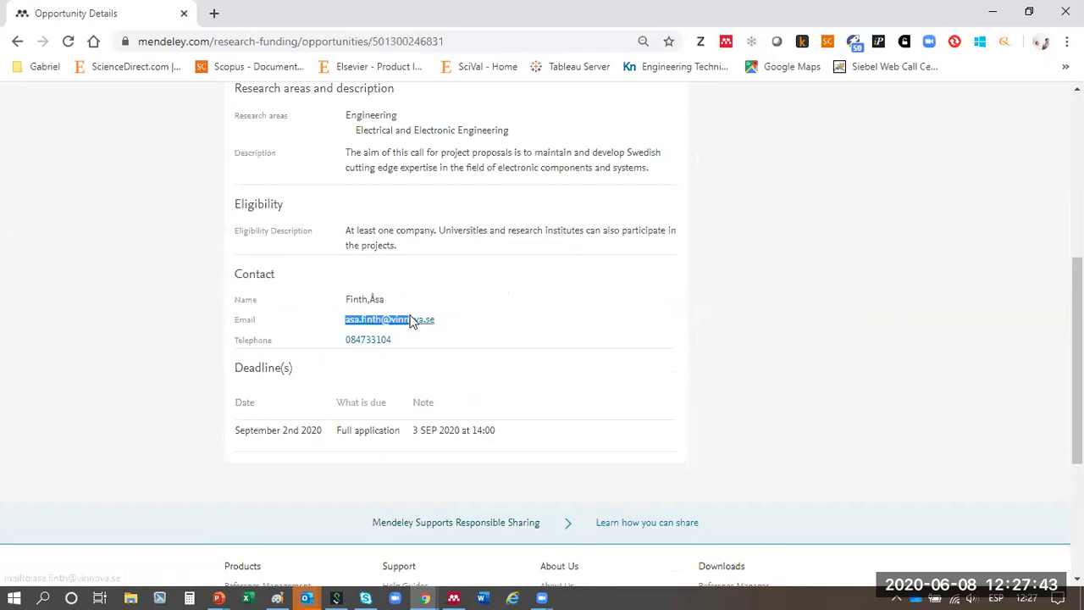
{"action": "left_click", "coordinate": [360, 298]}
{"action": "left_click_drag", "start_coordinate": [360, 298], "coordinate": [345, 298]}
{"action": "left_click", "coordinate": [407, 299]}
{"action": "left_click_drag", "start_coordinate": [439, 326], "coordinate": [339, 339]}
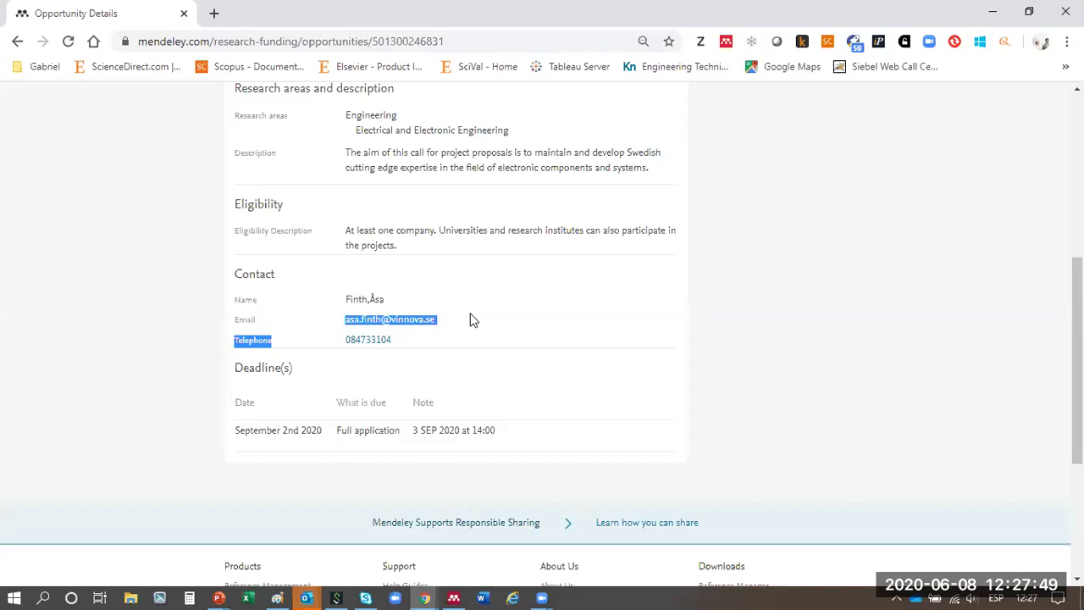
{"action": "scroll", "coordinate": [439, 306], "scroll_direction": "up", "scroll_amount": 5}
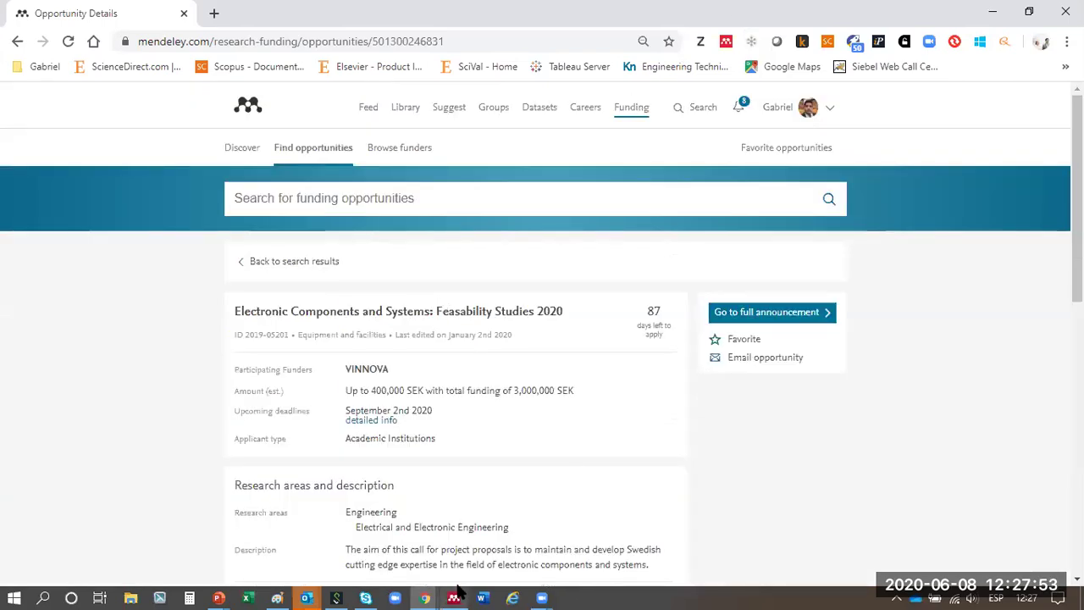
{"action": "mouse_move", "coordinate": [453, 598]}
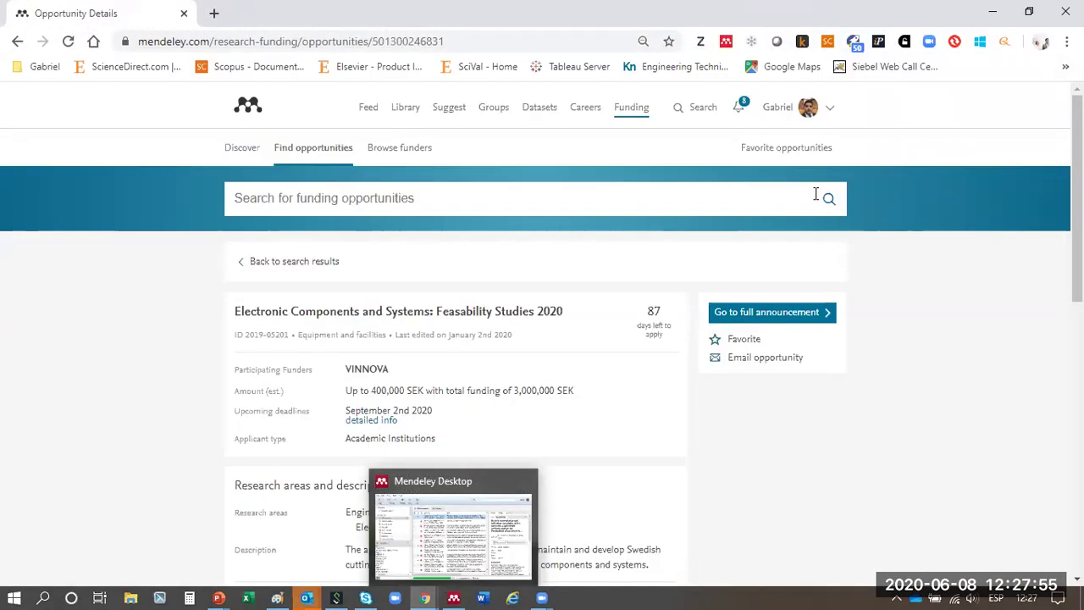
{"action": "left_click", "coordinate": [783, 115]}
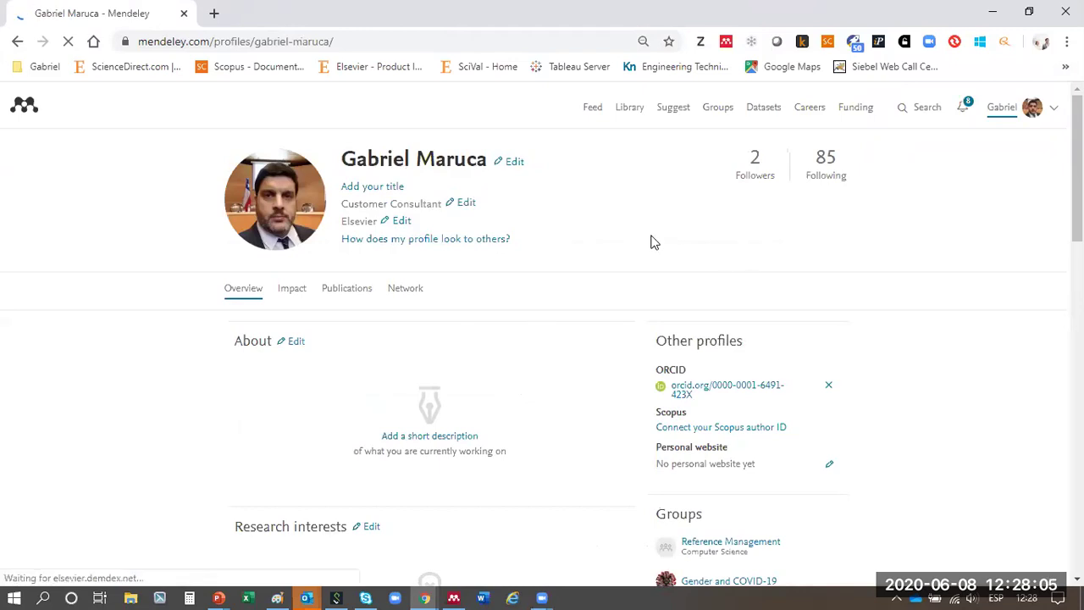
- Dismiss the profile-update prompt and view Publications before returning to the Overview
{"action": "scroll", "coordinate": [557, 261], "scroll_direction": "down", "scroll_amount": 1}
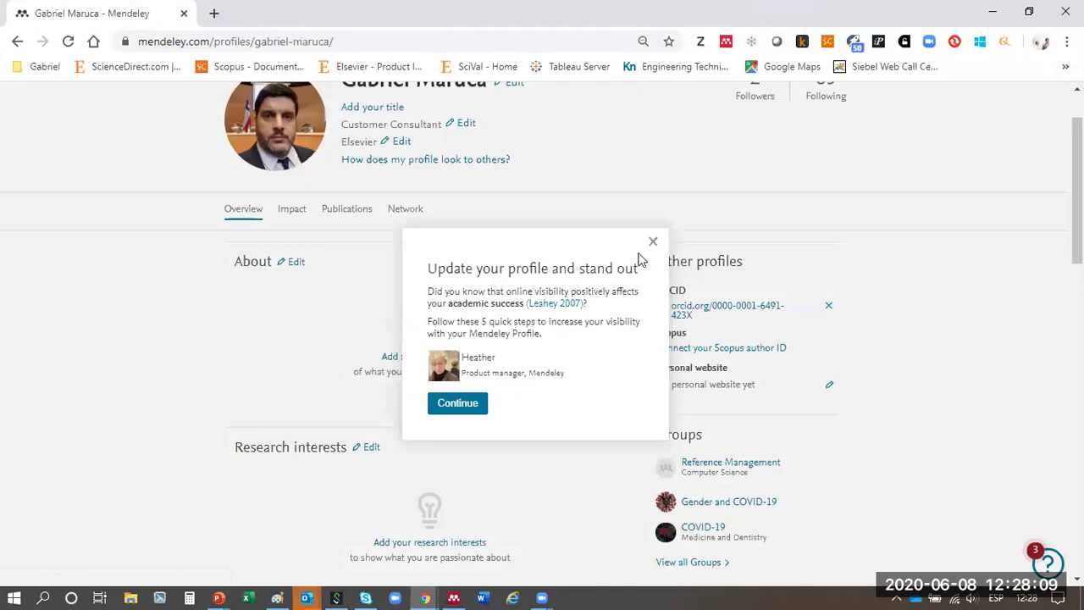
{"action": "left_click", "coordinate": [653, 243]}
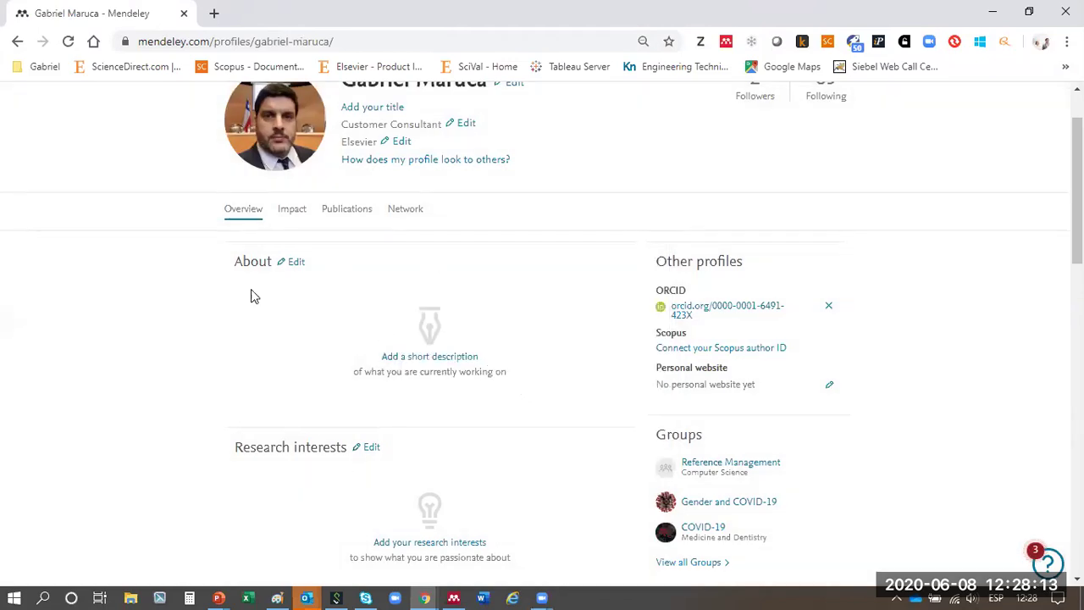
{"action": "scroll", "coordinate": [332, 310], "scroll_direction": "down", "scroll_amount": 4}
{"action": "scroll", "coordinate": [331, 310], "scroll_direction": "up", "scroll_amount": 5}
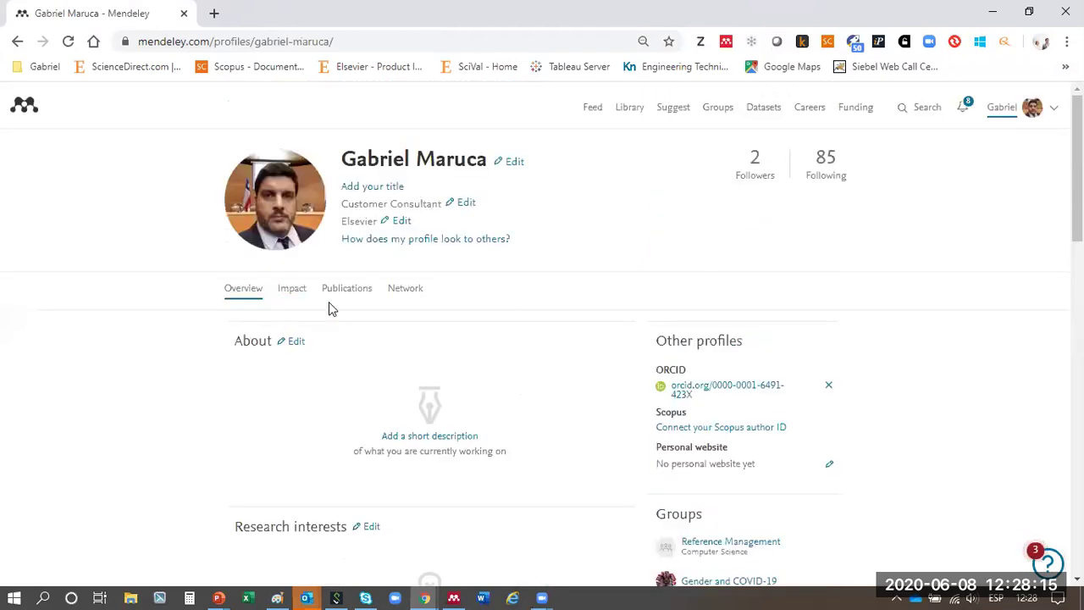
{"action": "left_click", "coordinate": [341, 291]}
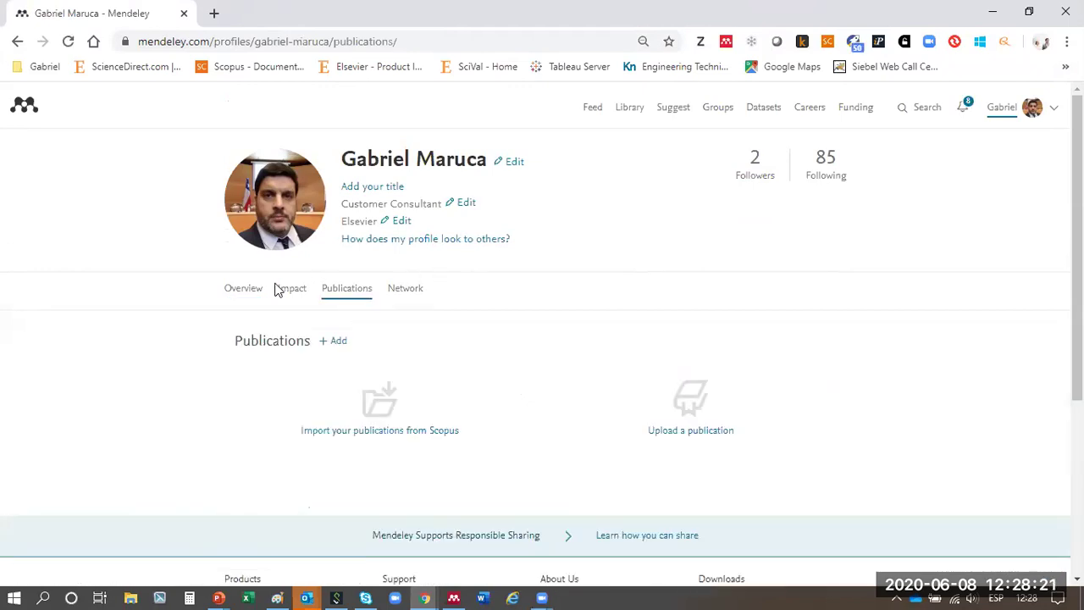
{"action": "key", "text": "alt+Left"}
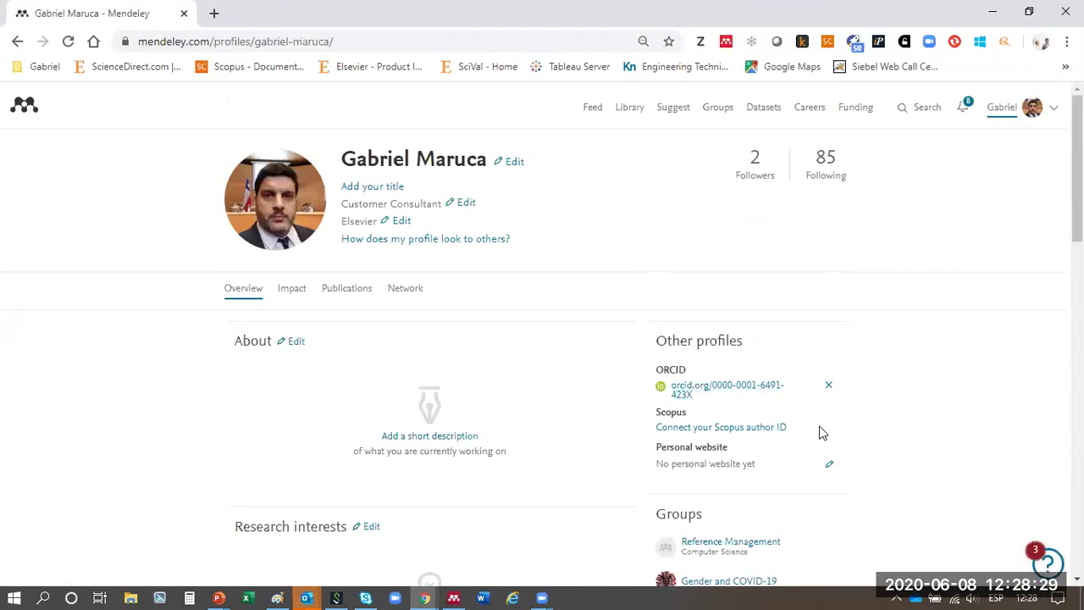
- Scroll to the Followers/Following lists and open a followed researcher's profile
{"action": "scroll", "coordinate": [819, 433], "scroll_direction": "down", "scroll_amount": 1}
{"action": "scroll", "coordinate": [717, 387], "scroll_direction": "down", "scroll_amount": 2}
{"action": "scroll", "coordinate": [715, 406], "scroll_direction": "up", "scroll_amount": 2}
{"action": "scroll", "coordinate": [707, 449], "scroll_direction": "down", "scroll_amount": 3}
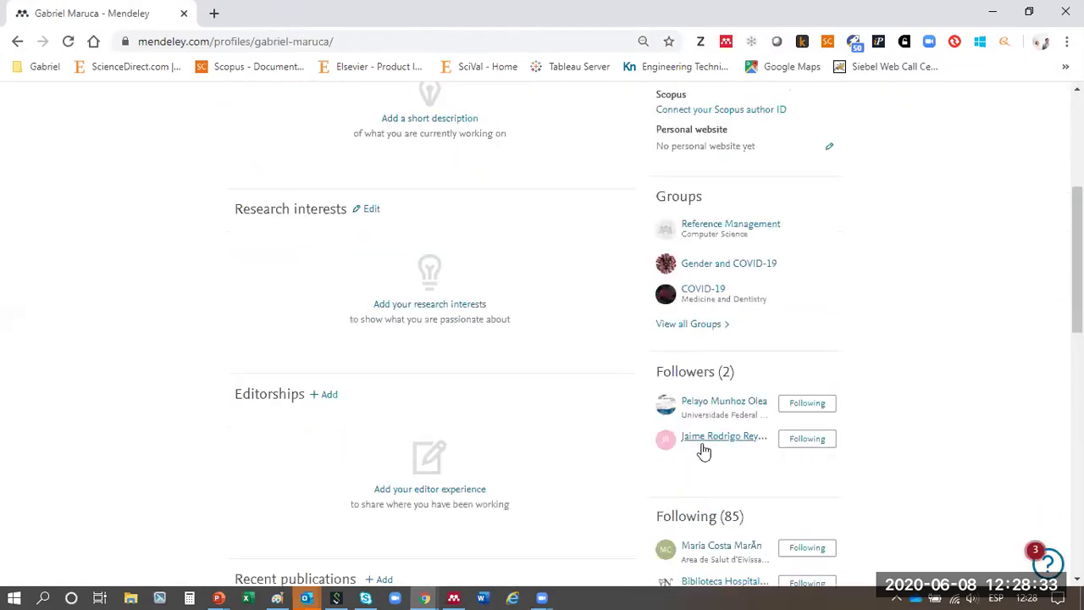
{"action": "scroll", "coordinate": [754, 459], "scroll_direction": "down", "scroll_amount": 3}
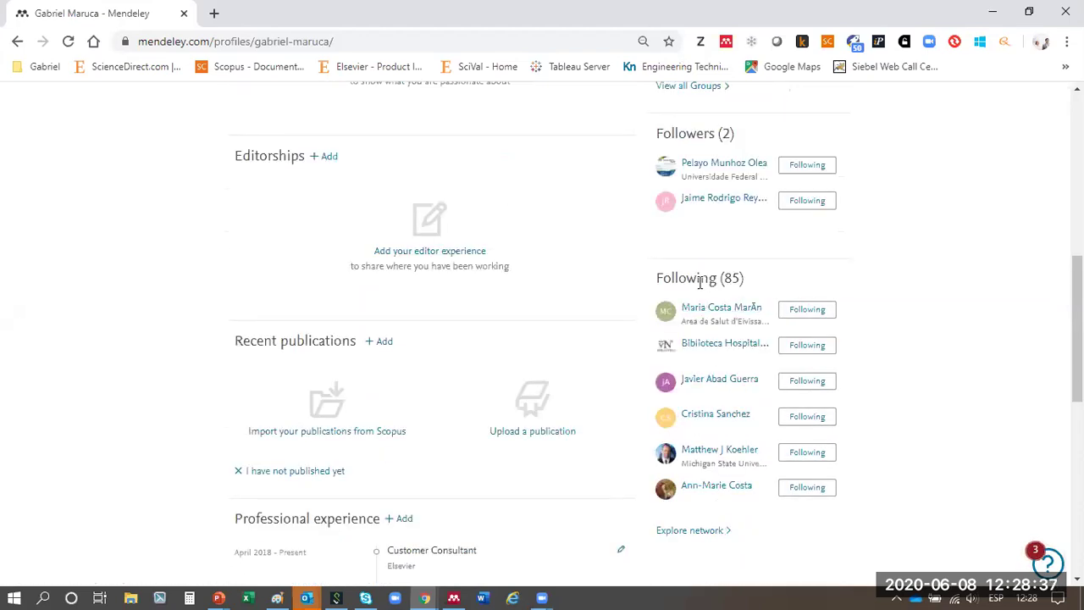
{"action": "left_click", "coordinate": [717, 383]}
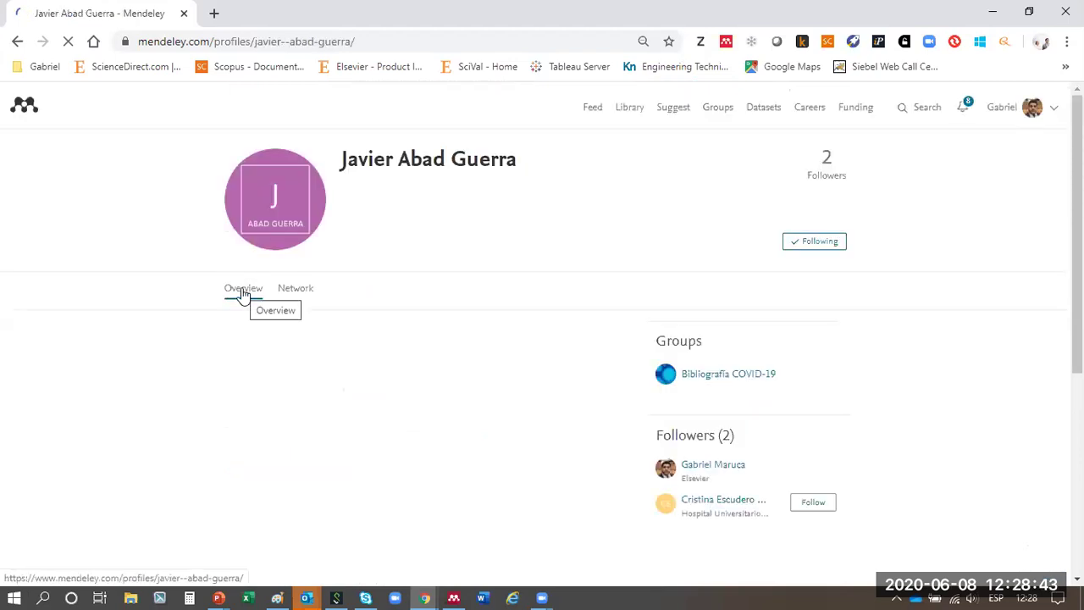
- Scroll the followed researcher's profile to see its two followers and Bibliografía COVID-19 group
{"action": "scroll", "coordinate": [573, 321], "scroll_direction": "down", "scroll_amount": 2}
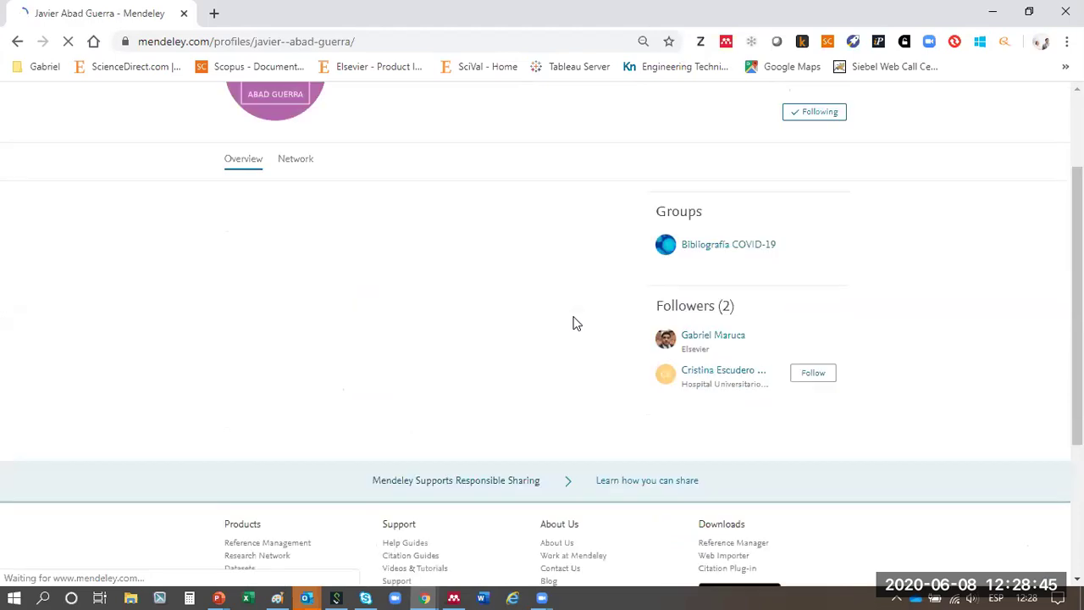
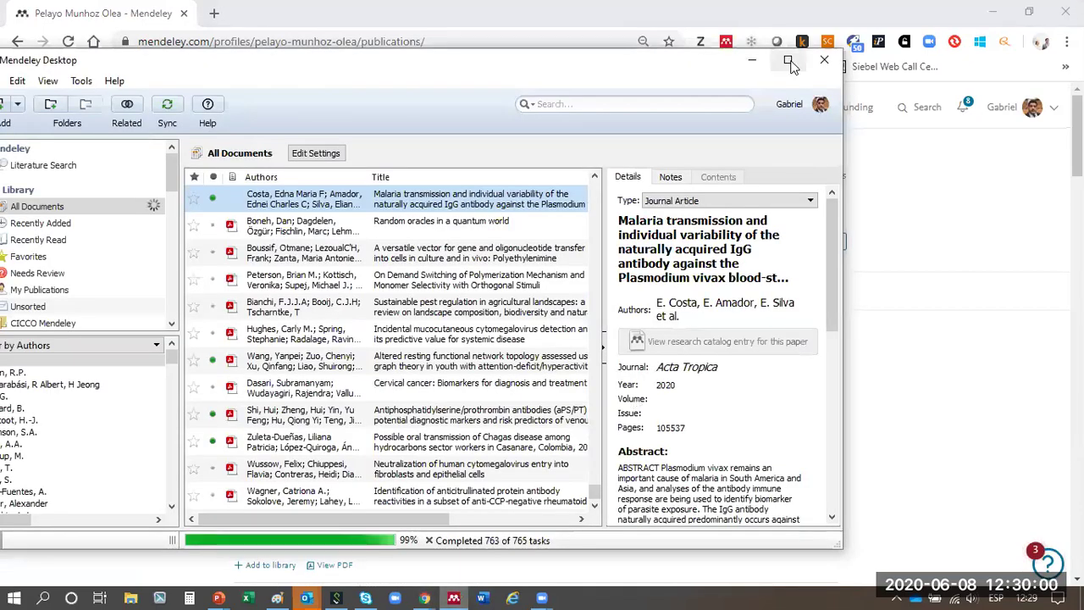
- Maximize the Mendeley Desktop window and enlarge the folder list to show all folders and groups
{"action": "left_click", "coordinate": [790, 62]}
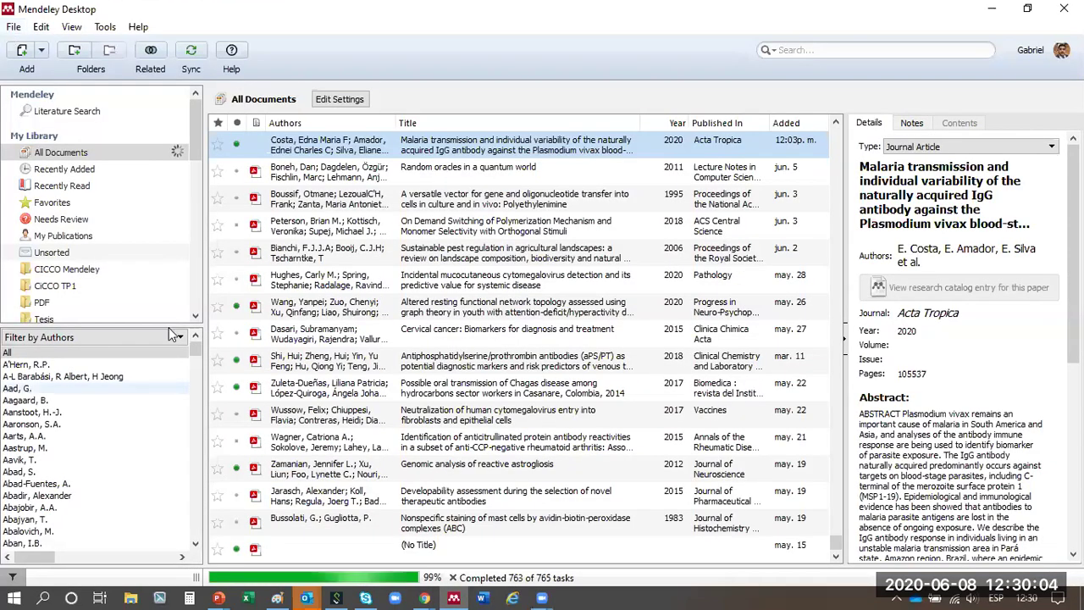
{"action": "left_click_drag", "start_coordinate": [155, 395], "coordinate": [151, 426]}
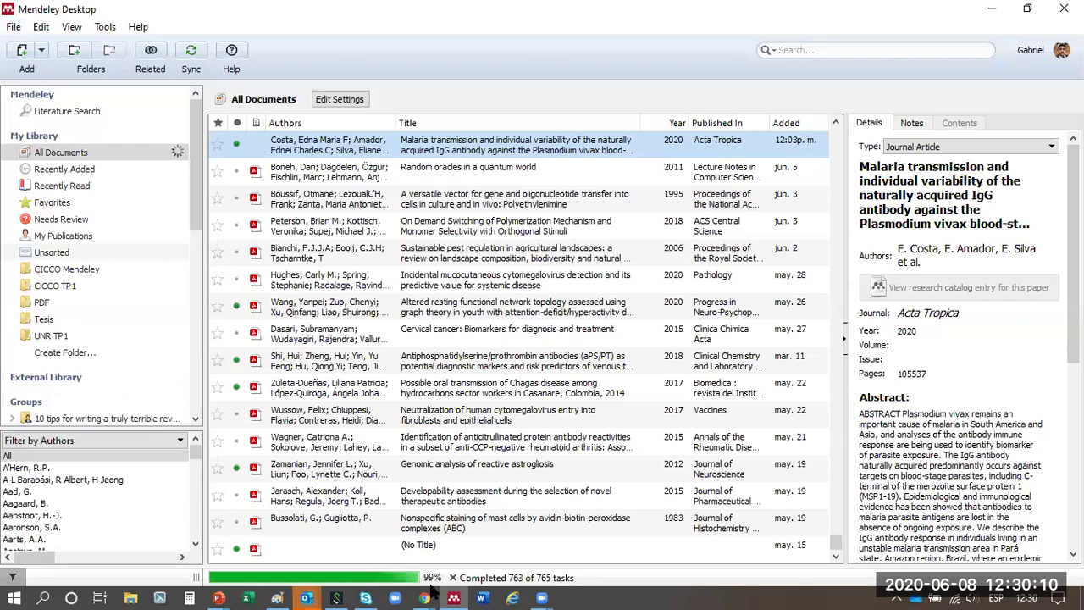
{"action": "mouse_move", "coordinate": [431, 591]}
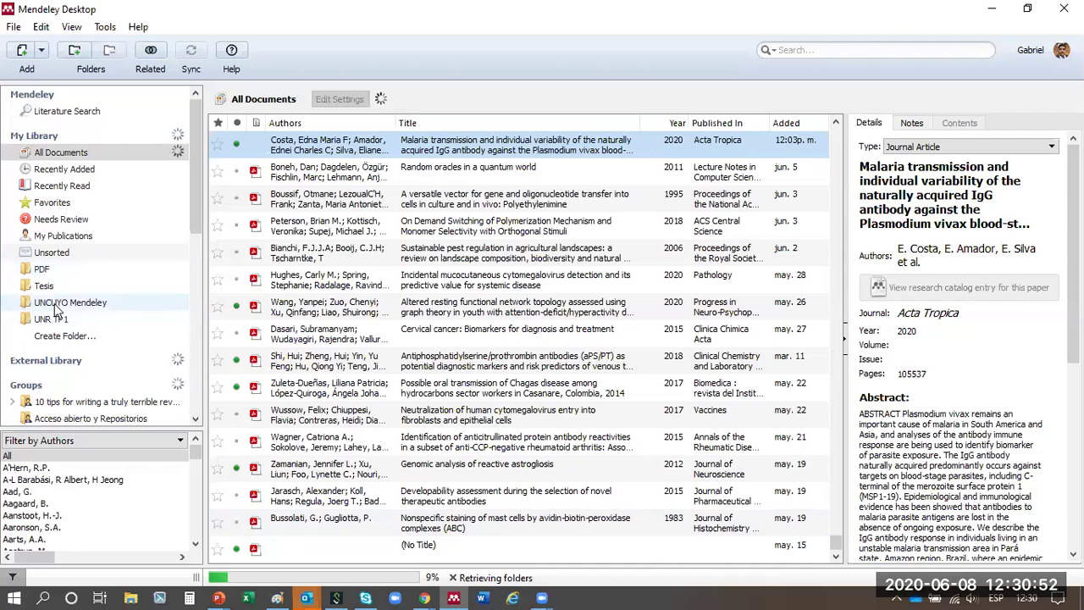
- Open the UNCUYO Mendeley folder, keeping its name unchanged, and show the File menu options
{"action": "left_click", "coordinate": [55, 304]}
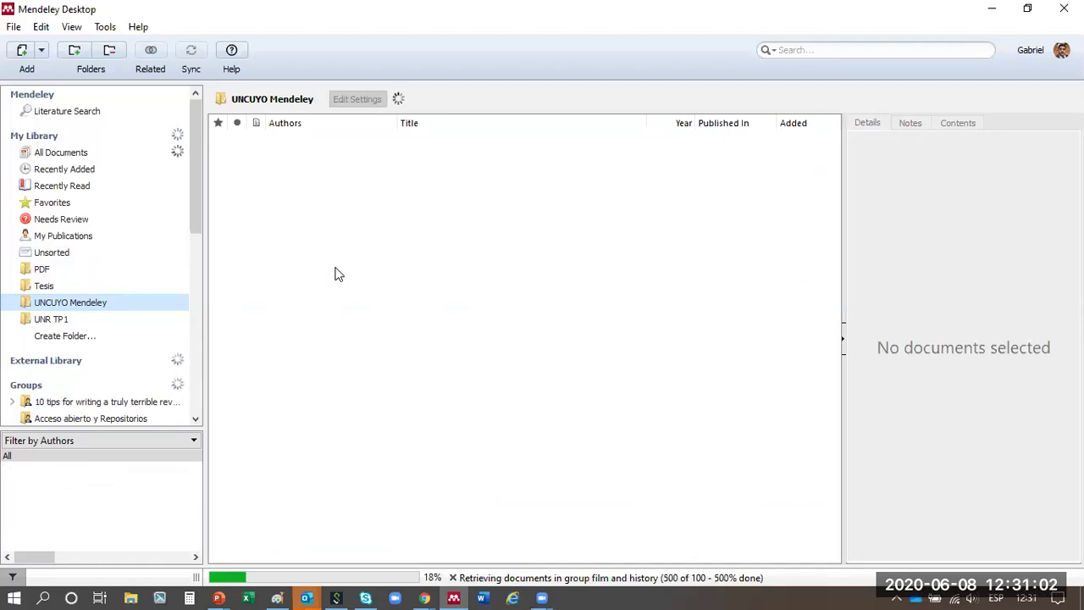
{"action": "left_click", "coordinate": [131, 307]}
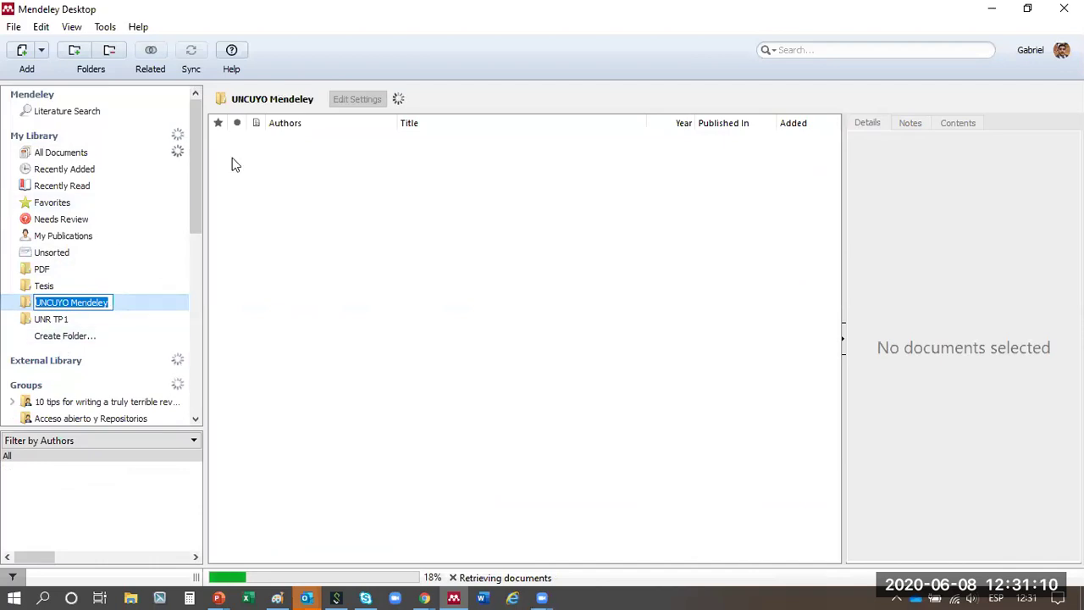
{"action": "key", "text": "Return"}
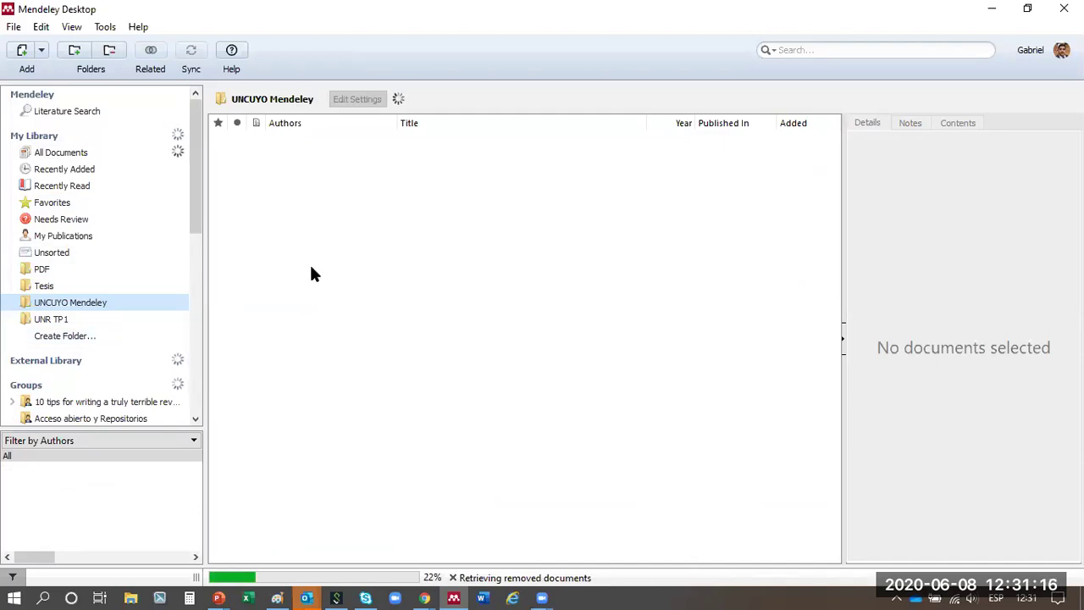
{"action": "left_click", "coordinate": [13, 27]}
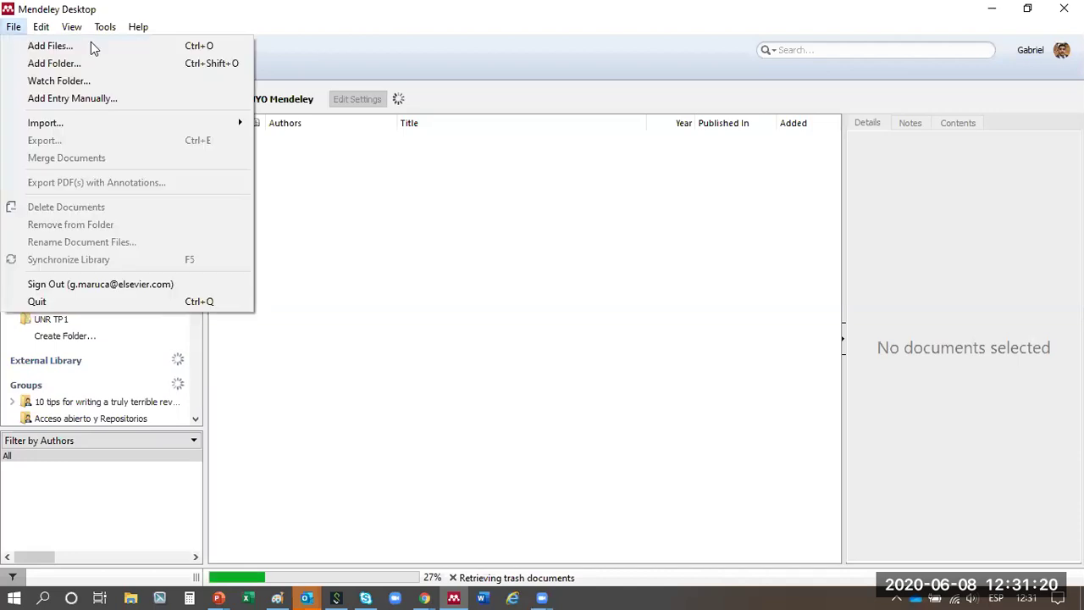
- Visit and close the Watched Folders options, then return to All Documents and show the File menu
{"action": "left_click", "coordinate": [25, 82]}
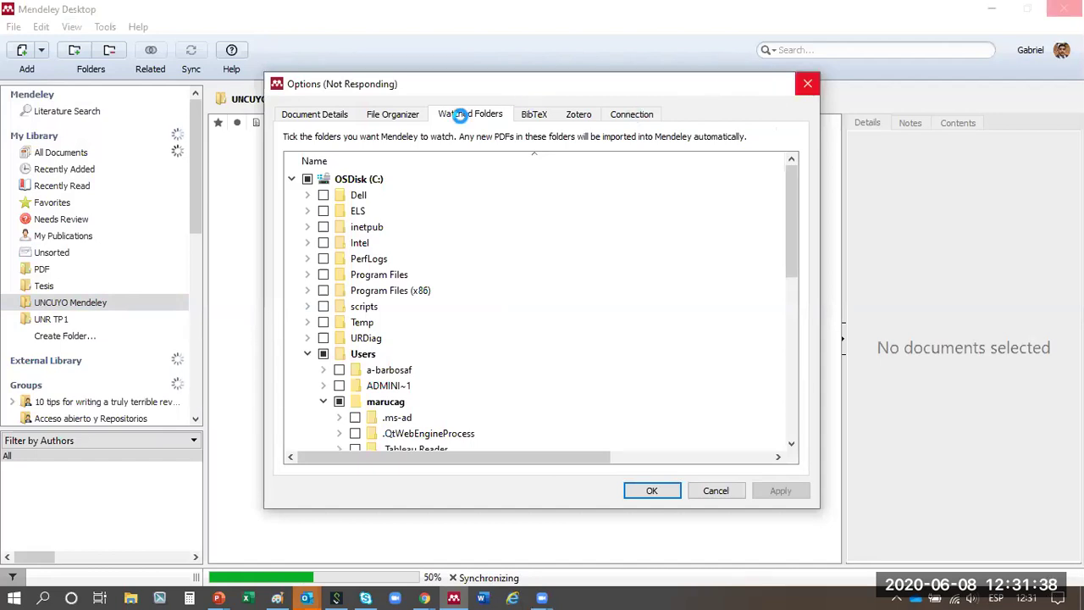
{"action": "left_click", "coordinate": [460, 116]}
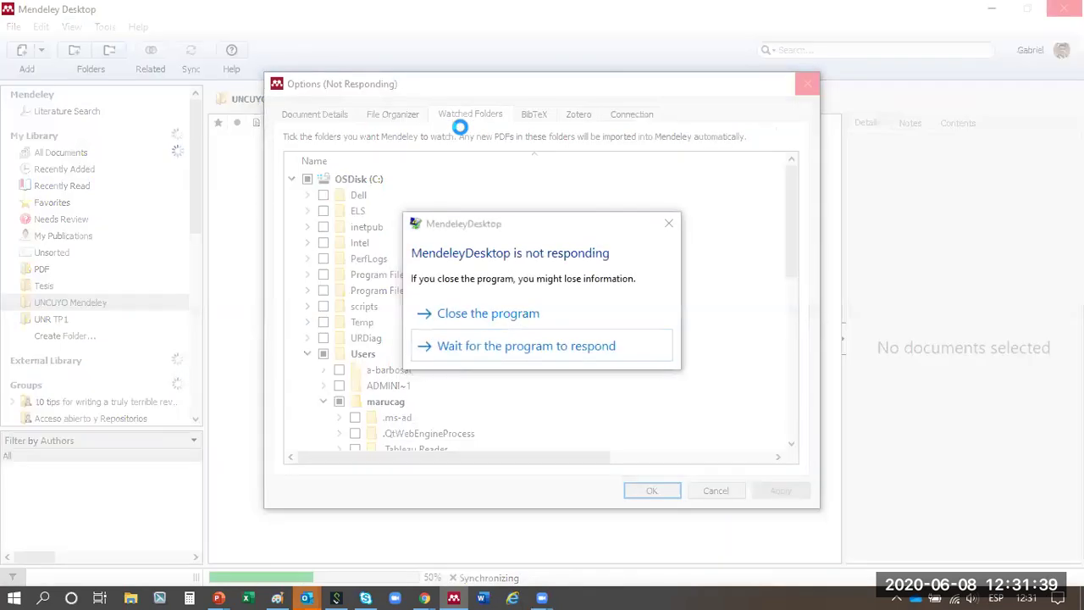
{"action": "left_click", "coordinate": [552, 346]}
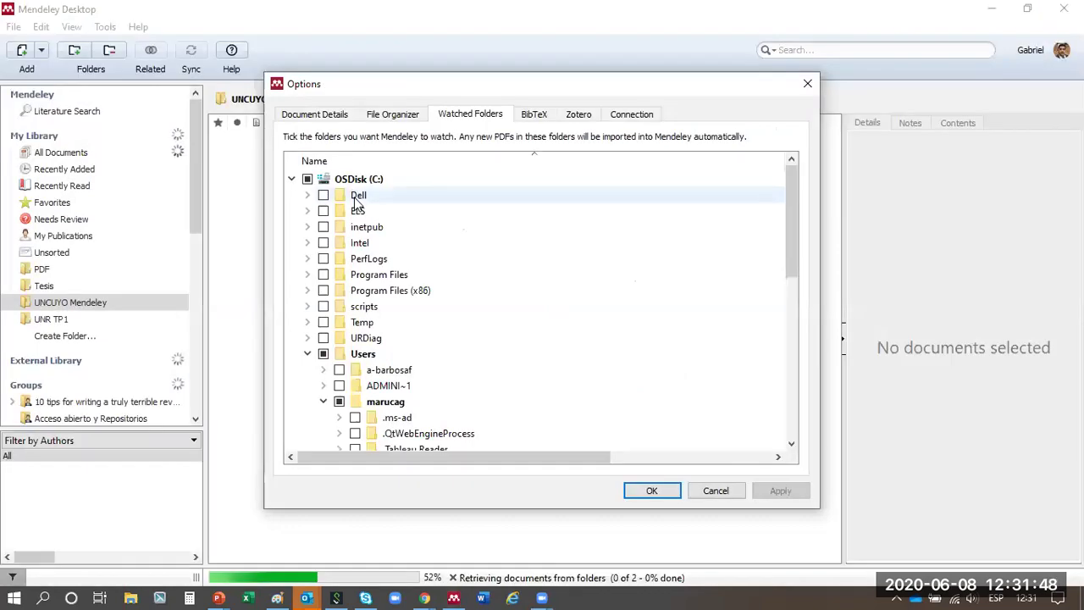
{"action": "left_click", "coordinate": [809, 85]}
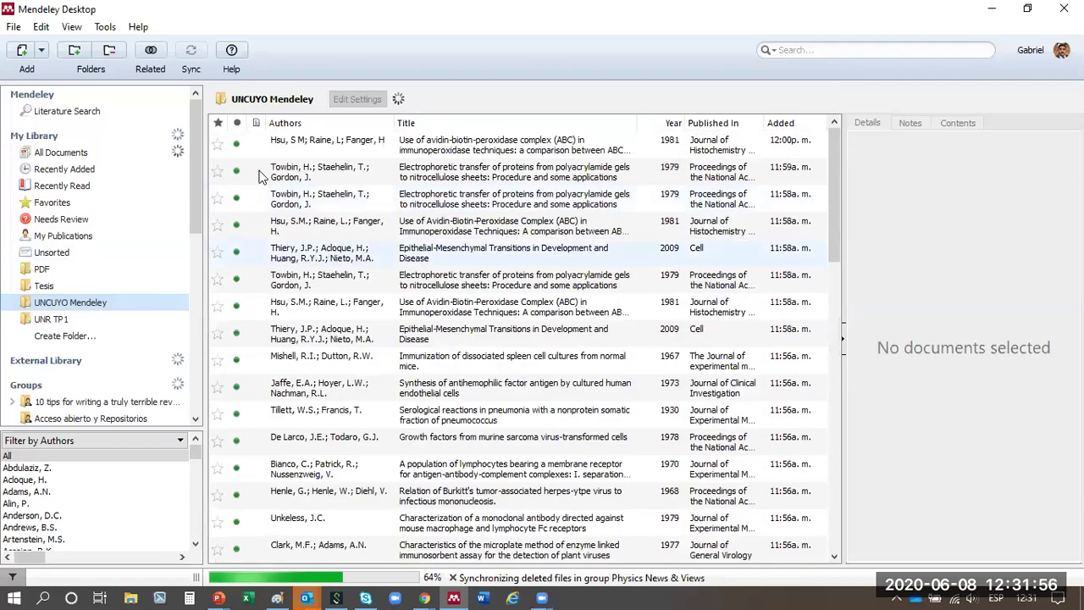
{"action": "left_click", "coordinate": [61, 154]}
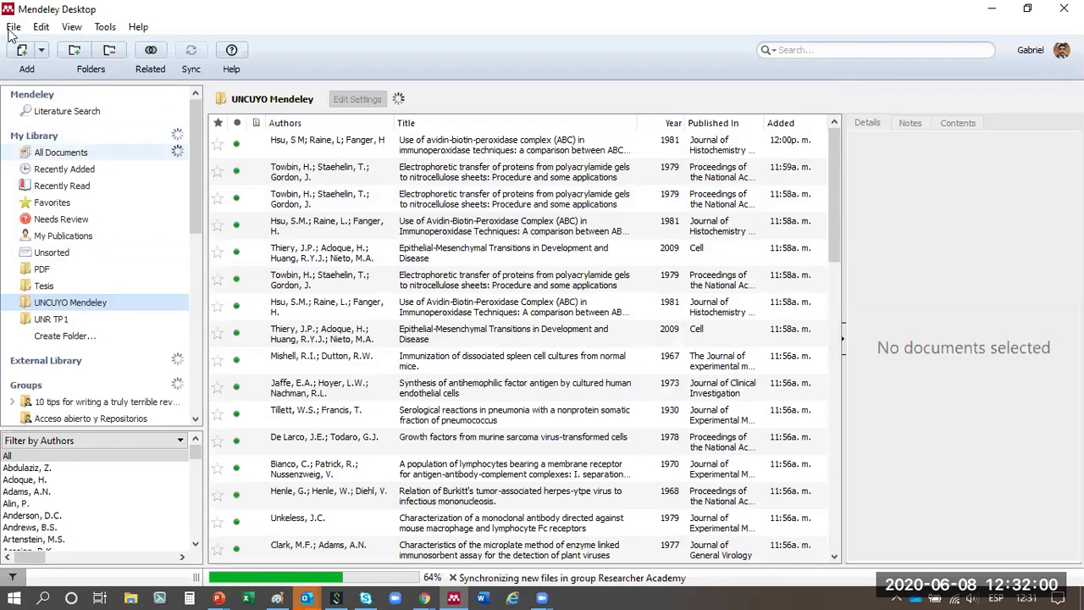
{"action": "left_click", "coordinate": [12, 29]}
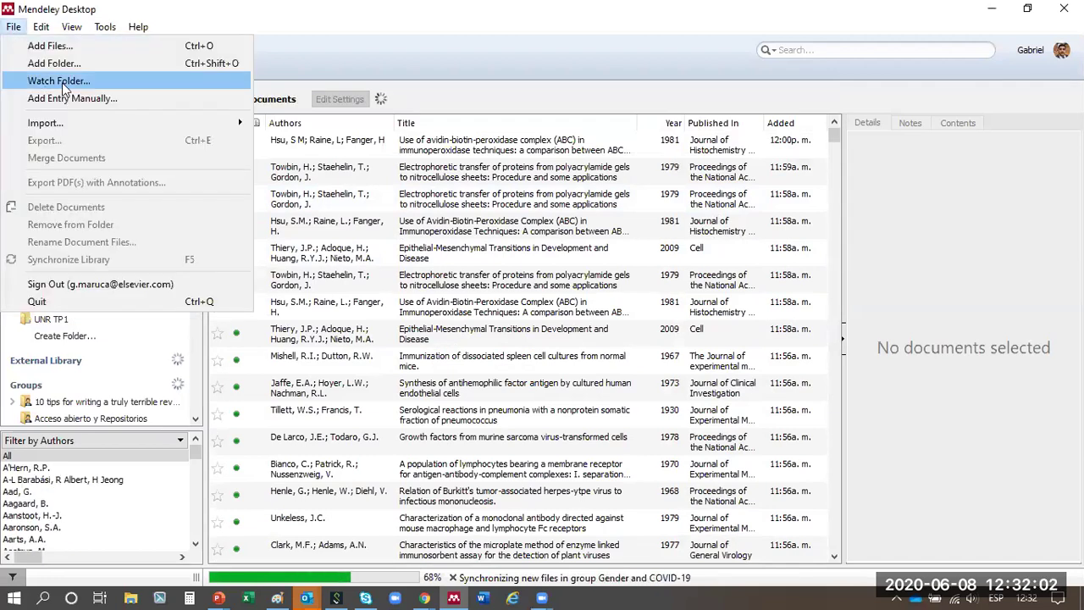
- In Watched Folders, untick the whole user folder and tick only Downloads for automatic PDF import
{"action": "left_click", "coordinate": [62, 82]}
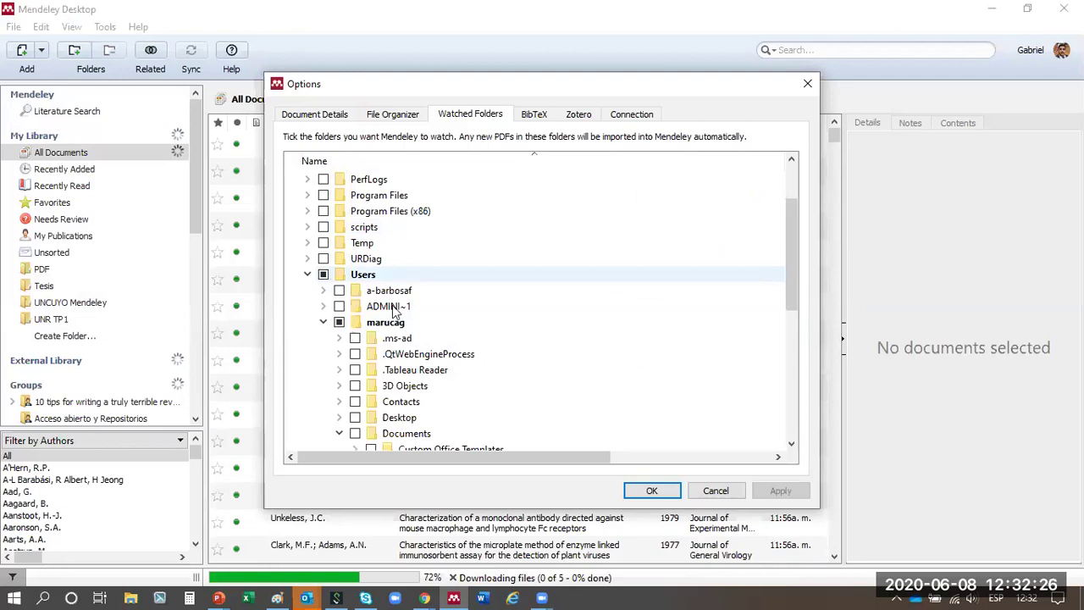
{"action": "scroll", "coordinate": [382, 330], "scroll_direction": "down", "scroll_amount": 5}
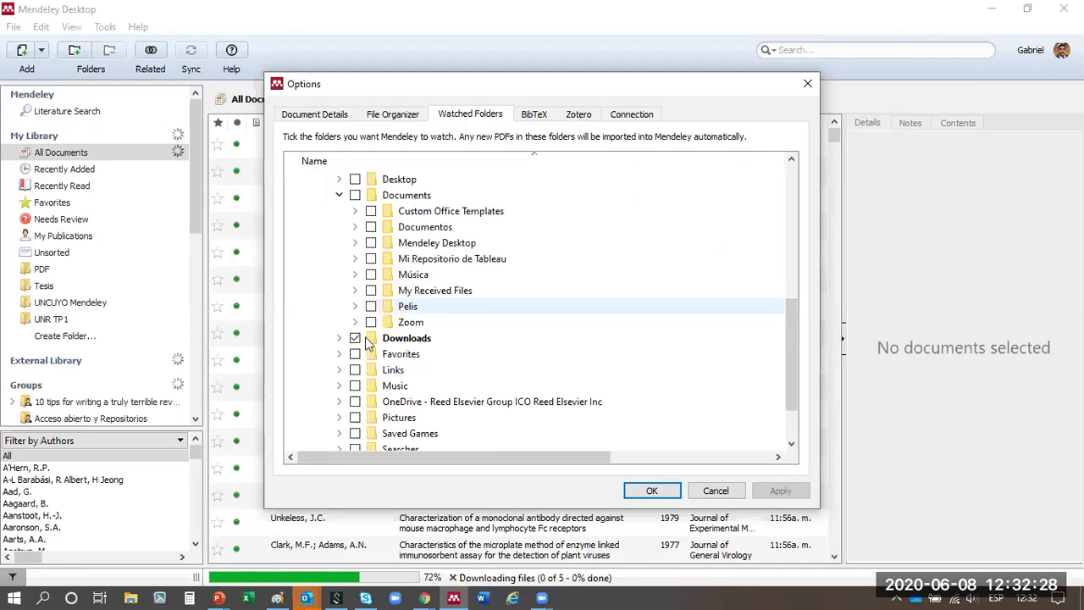
{"action": "scroll", "coordinate": [354, 339], "scroll_direction": "down", "scroll_amount": 2}
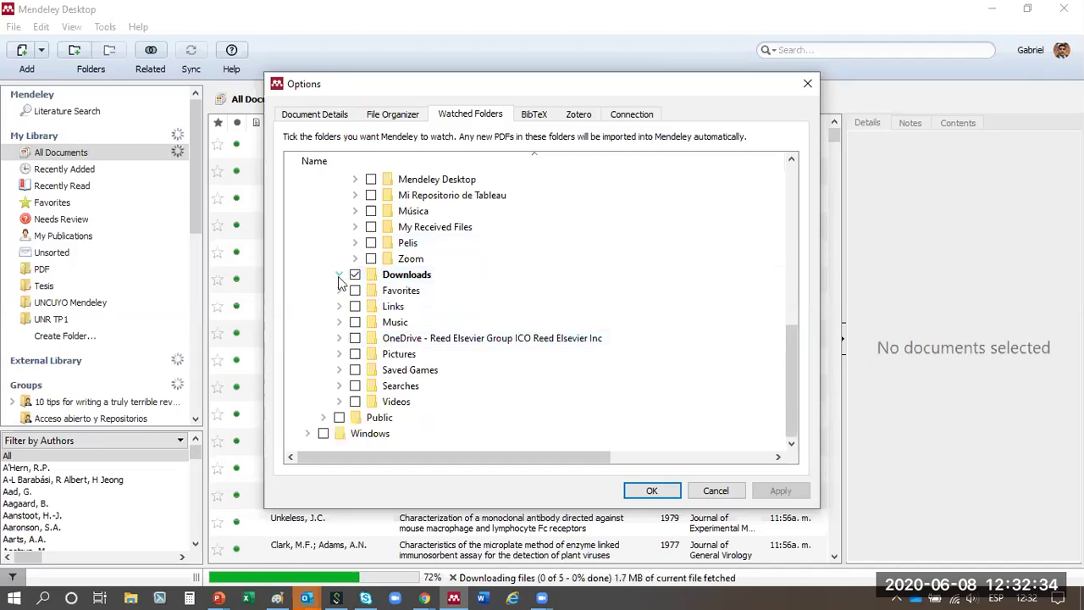
{"action": "scroll", "coordinate": [463, 330], "scroll_direction": "up", "scroll_amount": 5}
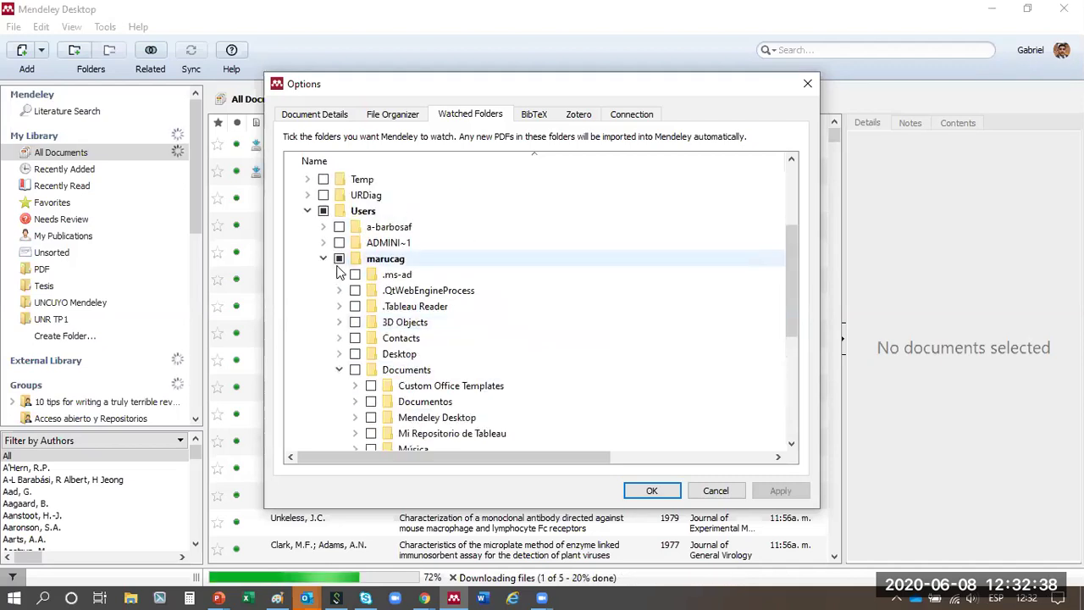
{"action": "left_click", "coordinate": [340, 259]}
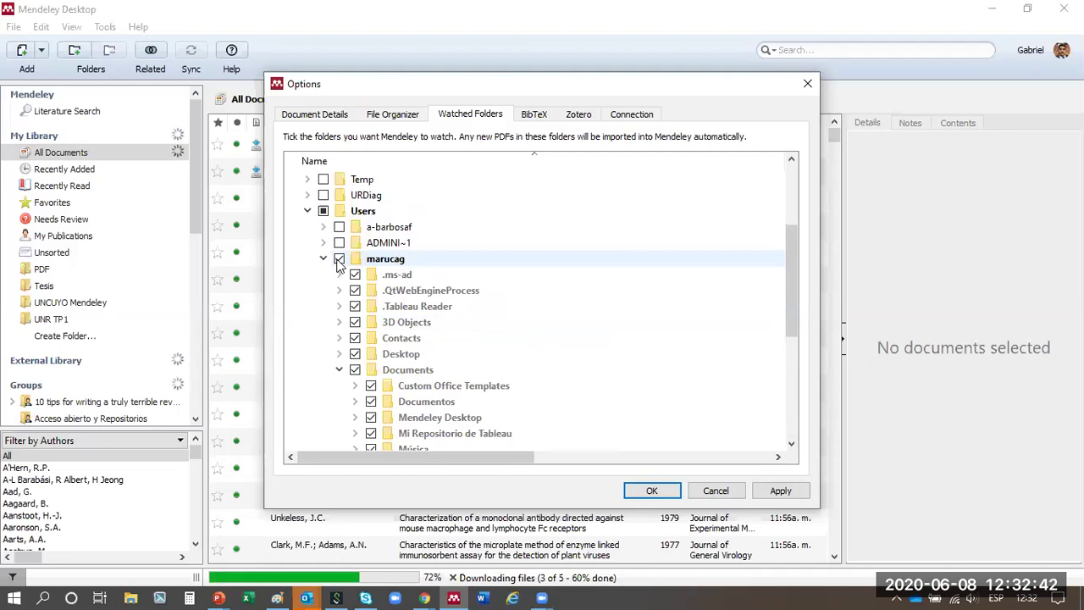
{"action": "scroll", "coordinate": [373, 415], "scroll_direction": "down", "scroll_amount": 5}
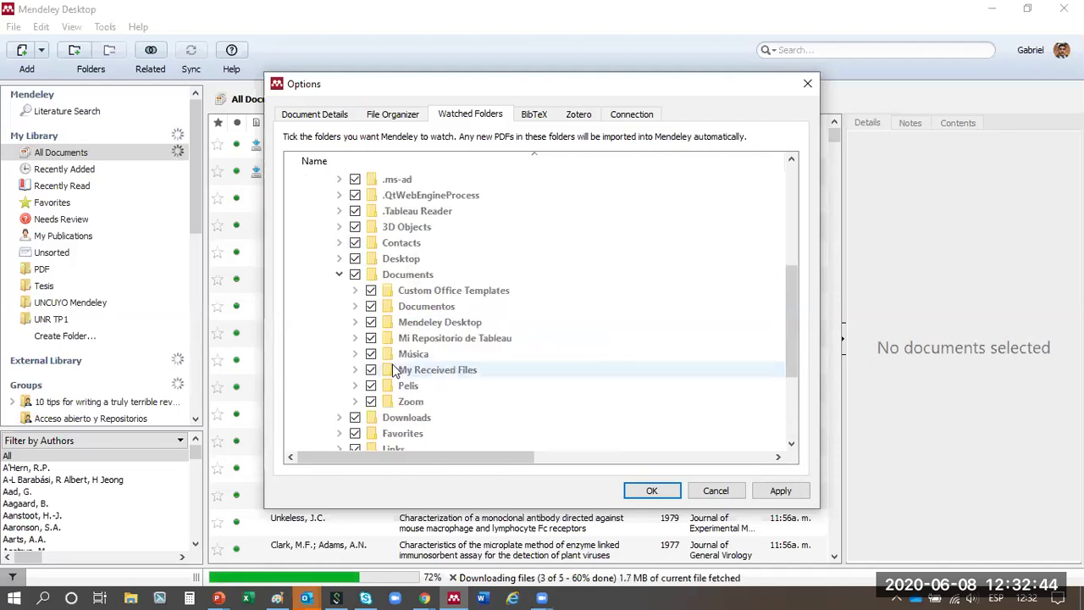
{"action": "scroll", "coordinate": [394, 373], "scroll_direction": "up", "scroll_amount": 5}
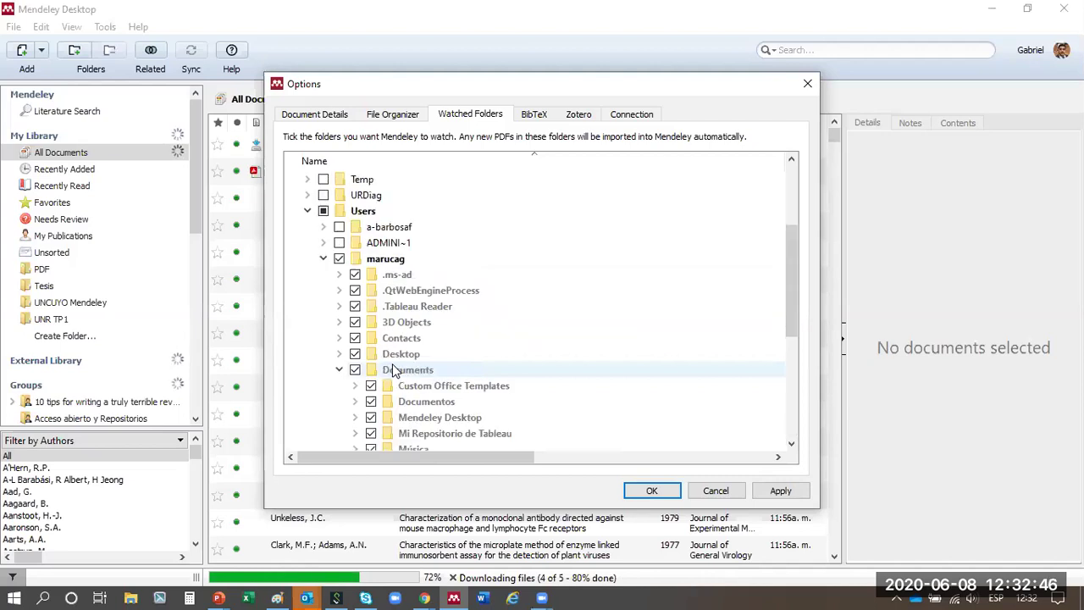
{"action": "left_click", "coordinate": [337, 259]}
{"action": "scroll", "coordinate": [365, 292], "scroll_direction": "down", "scroll_amount": 5}
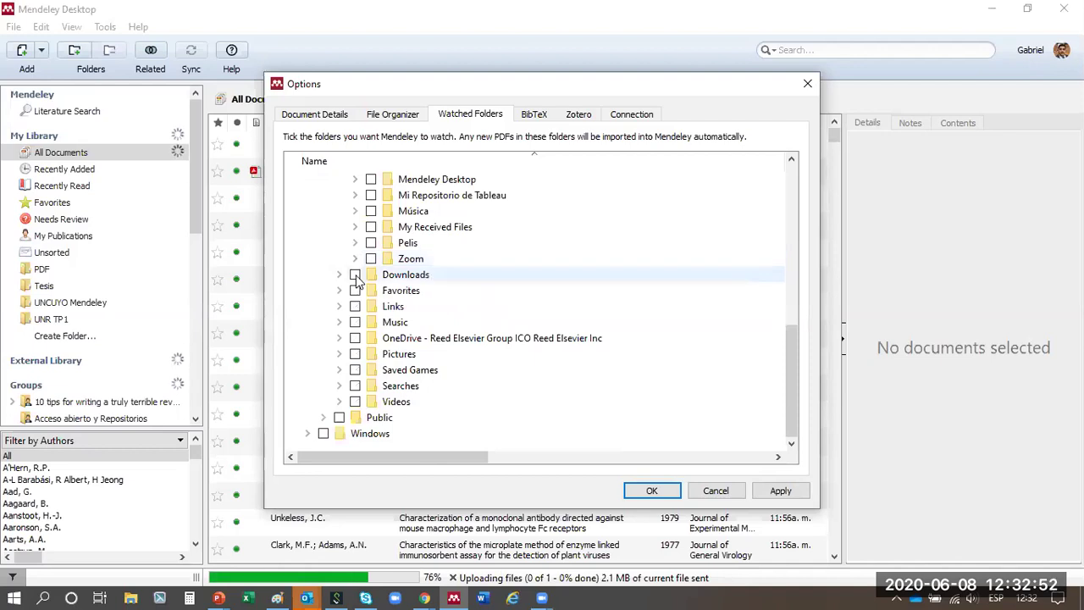
{"action": "left_click", "coordinate": [355, 275]}
{"action": "scroll", "coordinate": [357, 282], "scroll_direction": "up", "scroll_amount": 2}
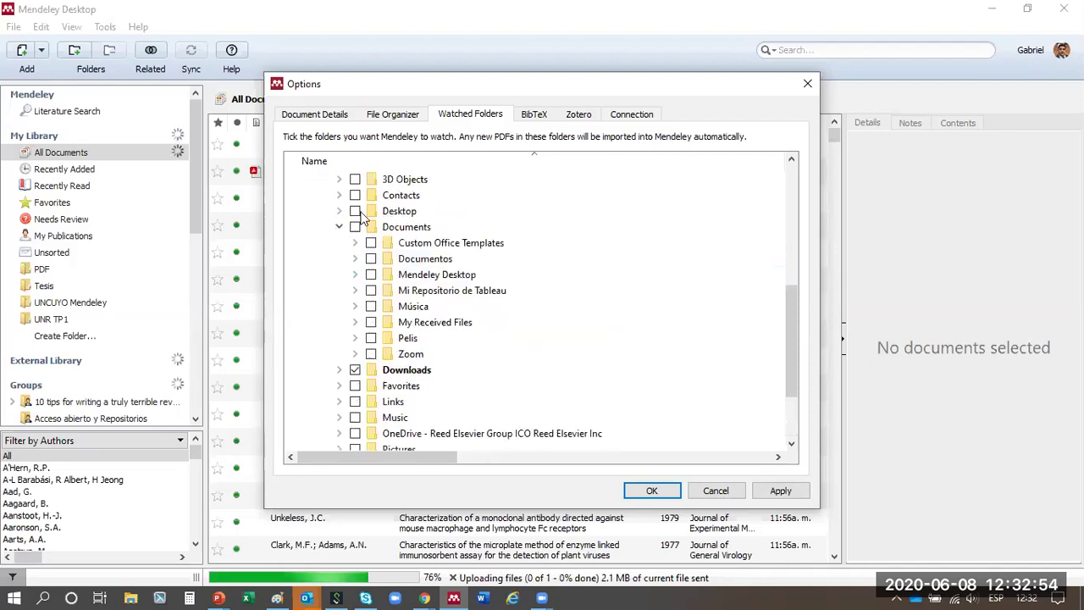
{"action": "scroll", "coordinate": [340, 216], "scroll_direction": "up", "scroll_amount": 2}
{"action": "scroll", "coordinate": [322, 318], "scroll_direction": "up", "scroll_amount": 3}
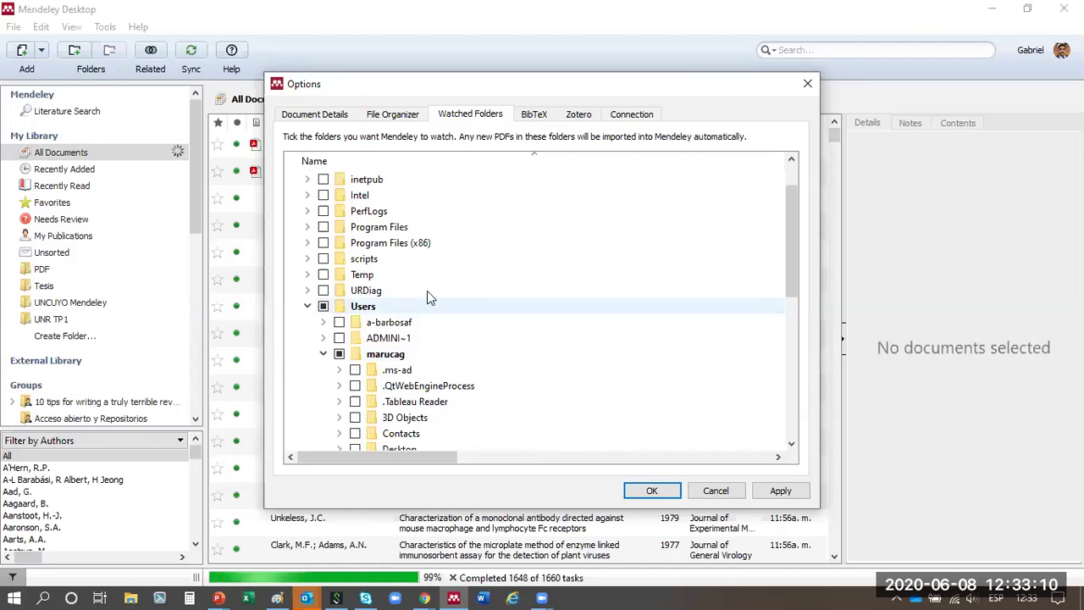
{"action": "scroll", "coordinate": [415, 373], "scroll_direction": "down", "scroll_amount": 3}
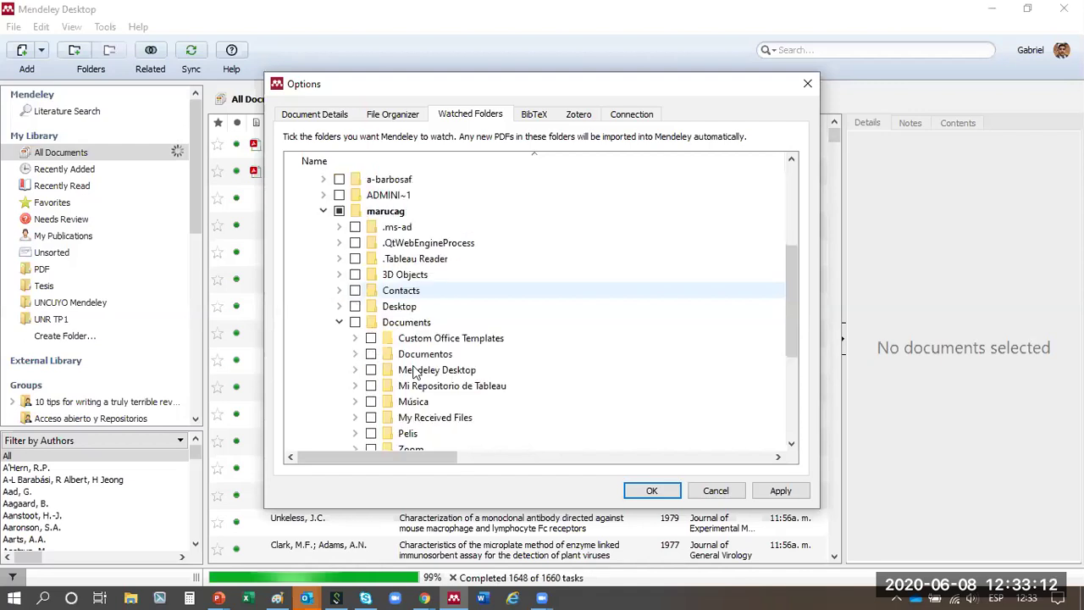
{"action": "scroll", "coordinate": [380, 343], "scroll_direction": "down", "scroll_amount": 4}
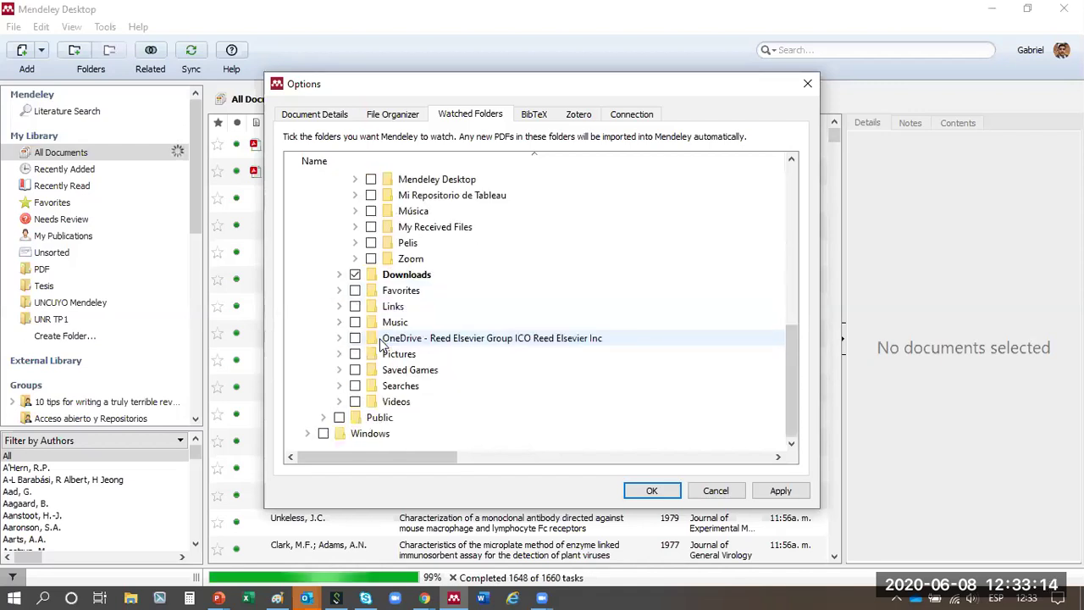
{"action": "scroll", "coordinate": [381, 343], "scroll_direction": "up", "scroll_amount": 2}
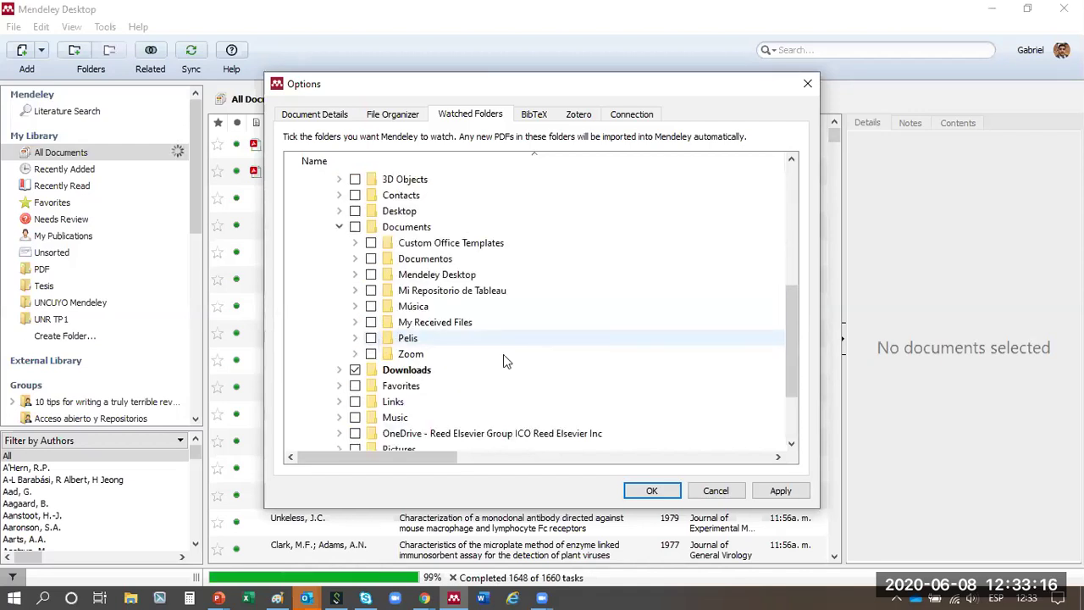
{"action": "scroll", "coordinate": [675, 497], "scroll_direction": "up", "scroll_amount": 5}
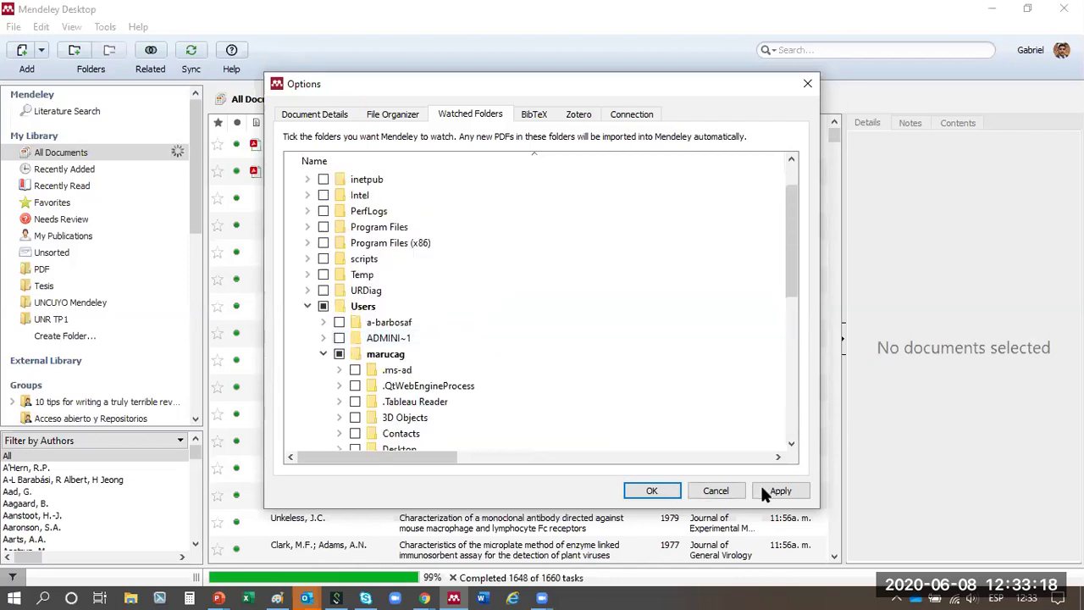
- Apply the Downloads watched-folder setting and, once references import, show the File menu's add options
{"action": "left_click", "coordinate": [650, 494]}
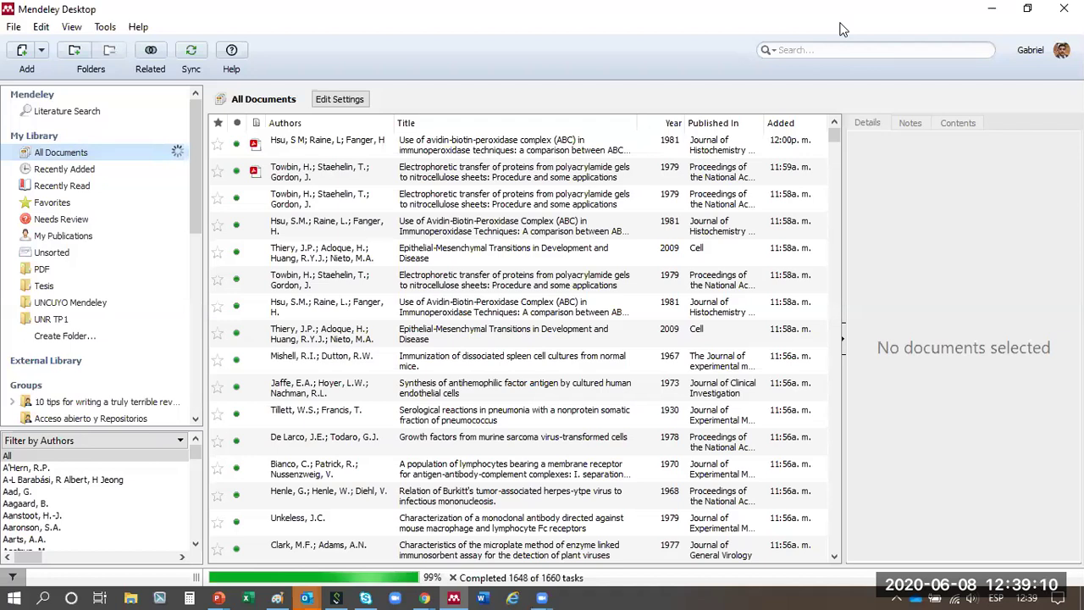
{"action": "left_click", "coordinate": [14, 27]}
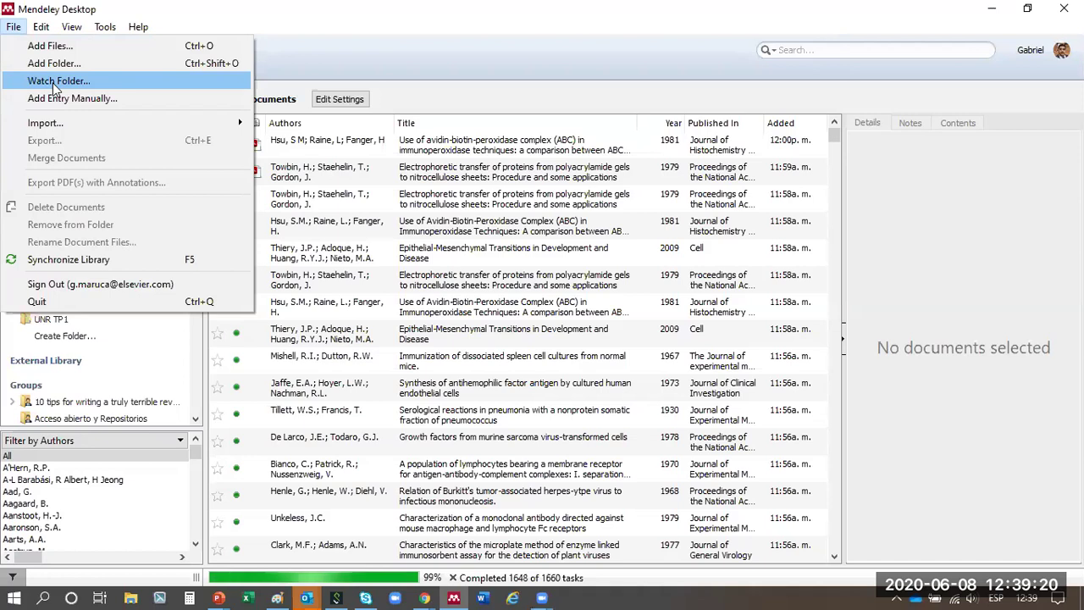
- Start a manually entered reference, enlarge the New Document form, and switch its type to Book
{"action": "left_click", "coordinate": [103, 98]}
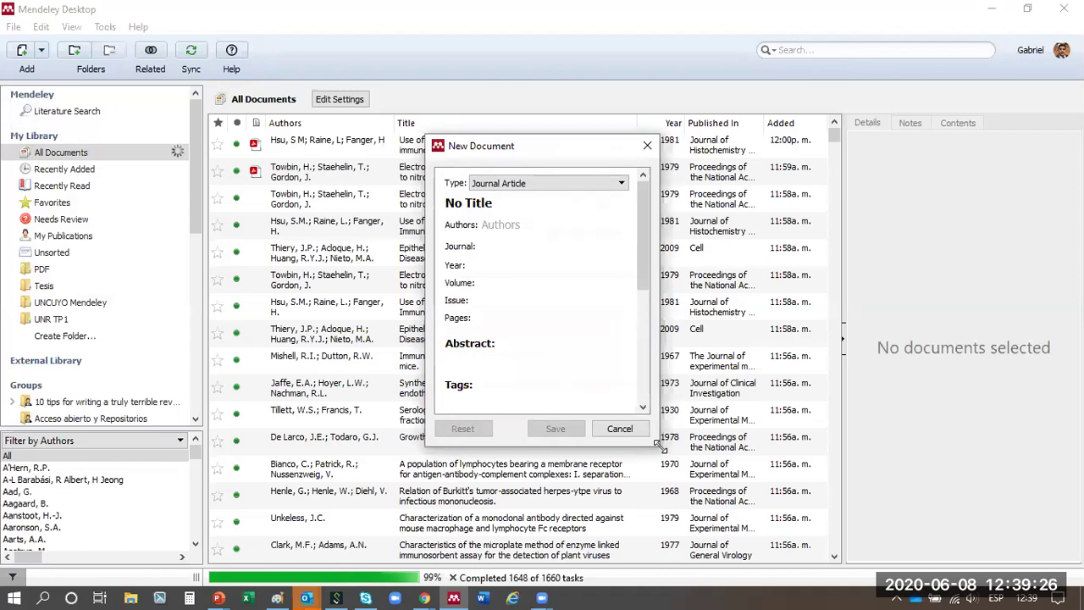
{"action": "left_click_drag", "start_coordinate": [658, 445], "coordinate": [797, 530]}
{"action": "left_click_drag", "start_coordinate": [587, 140], "coordinate": [587, 109]}
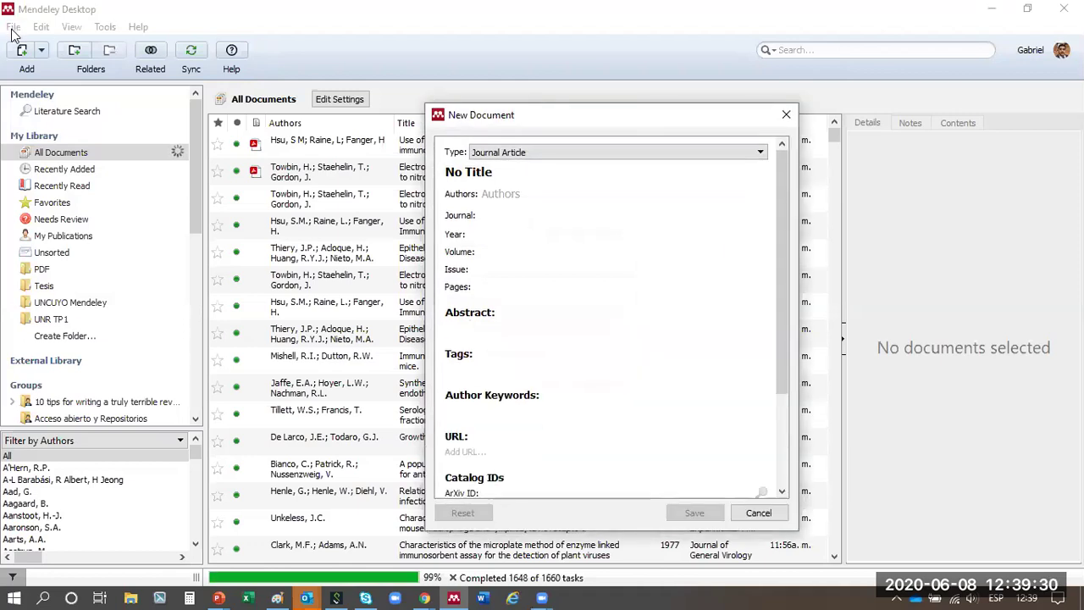
{"action": "left_click", "coordinate": [556, 153]}
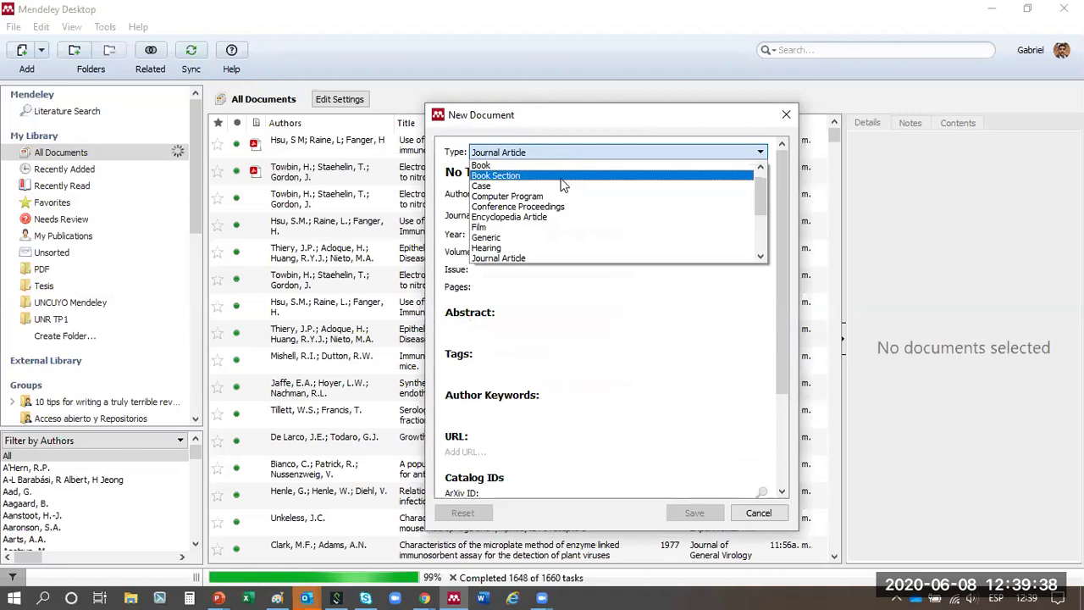
{"action": "left_click", "coordinate": [561, 166]}
{"action": "left_click", "coordinate": [562, 172]}
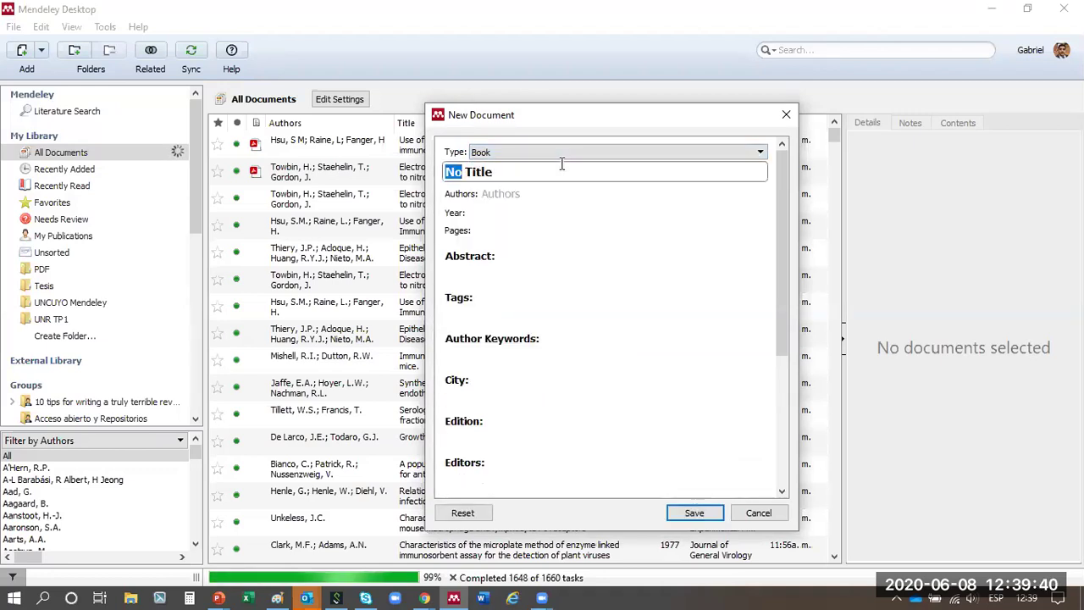
- Enter the title 'UNCUYO Historia 1890', the two authors, and year 1910
{"action": "key", "text": "BackSpace"}
{"action": "type", "text": "Un"}
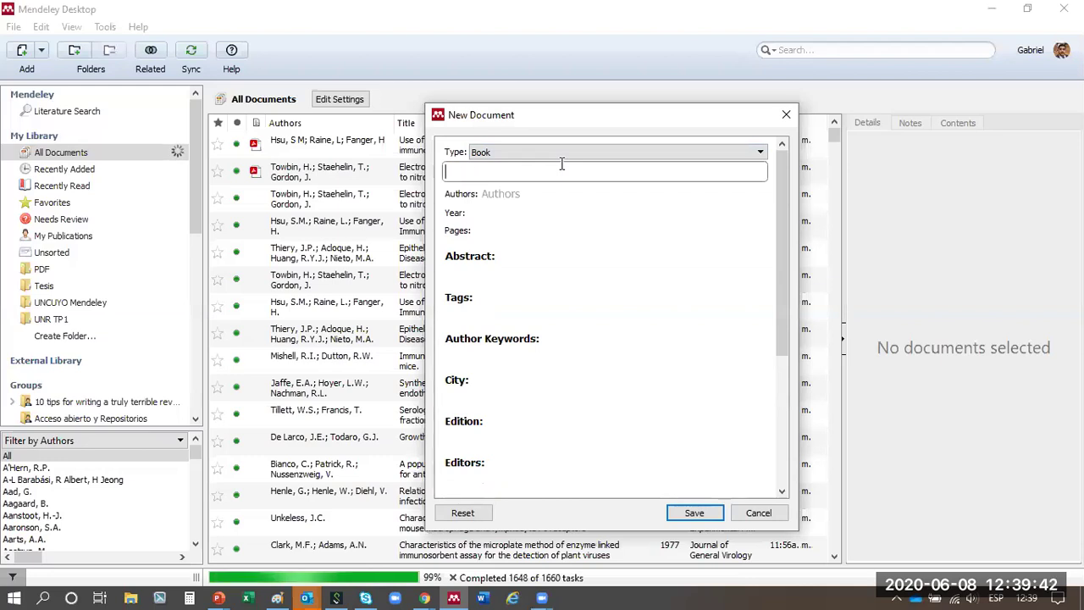
{"action": "type", "text": "NCU"}
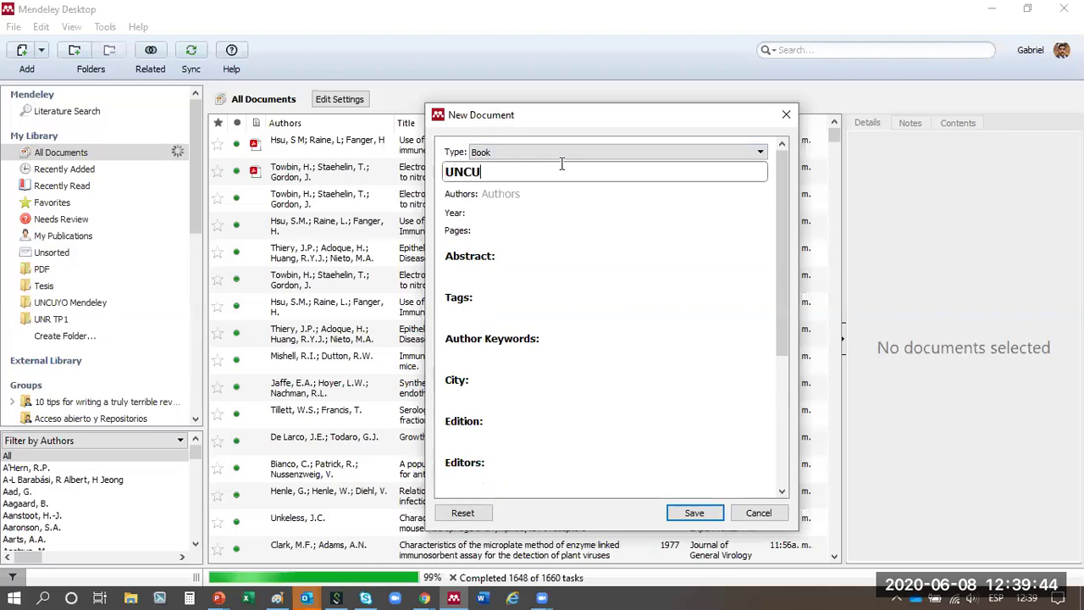
{"action": "type", "text": "YO Historia 189"}
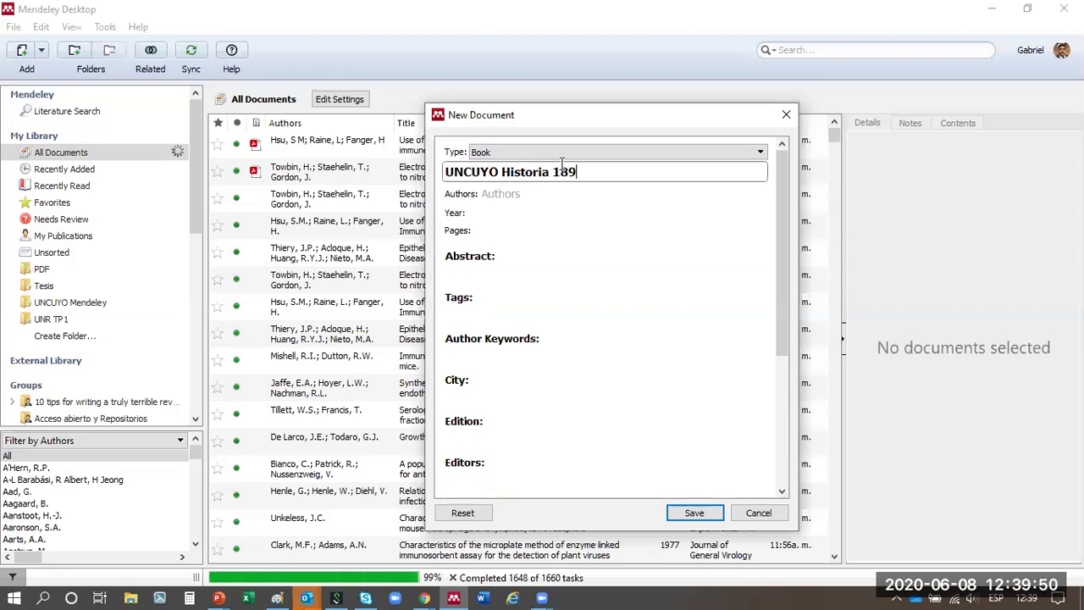
{"action": "type", "text": "0"}
{"action": "key", "text": "Tab"}
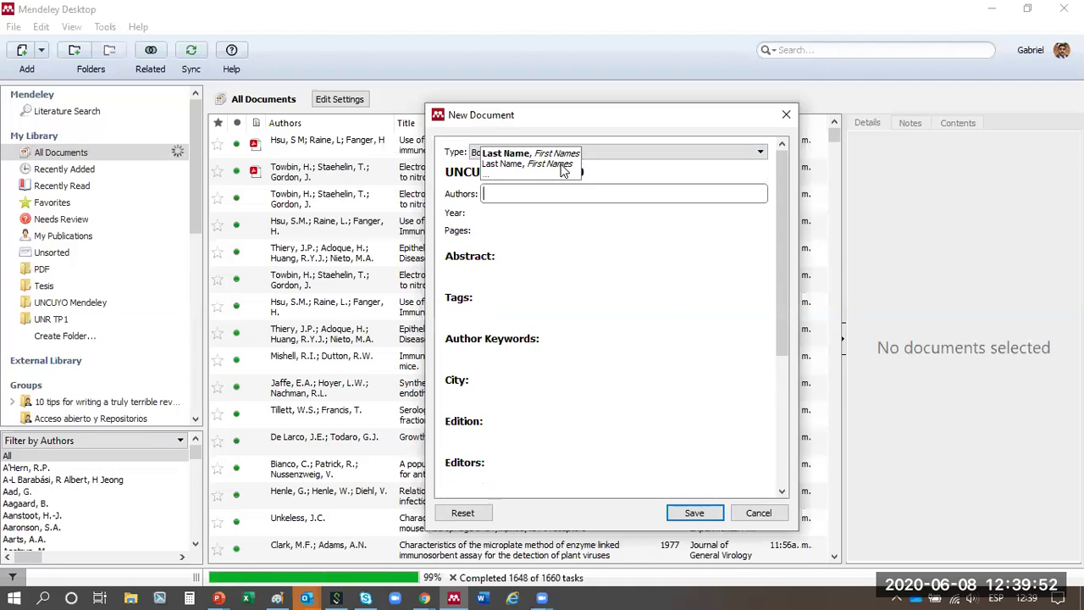
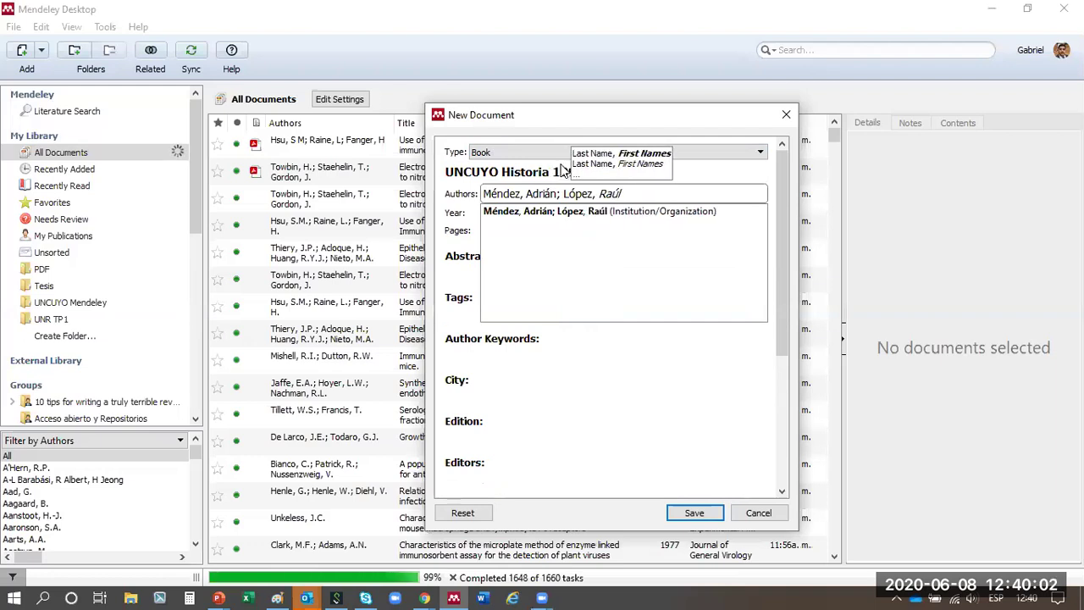
{"action": "key", "text": "Tab"}
{"action": "type", "text": "1902"}
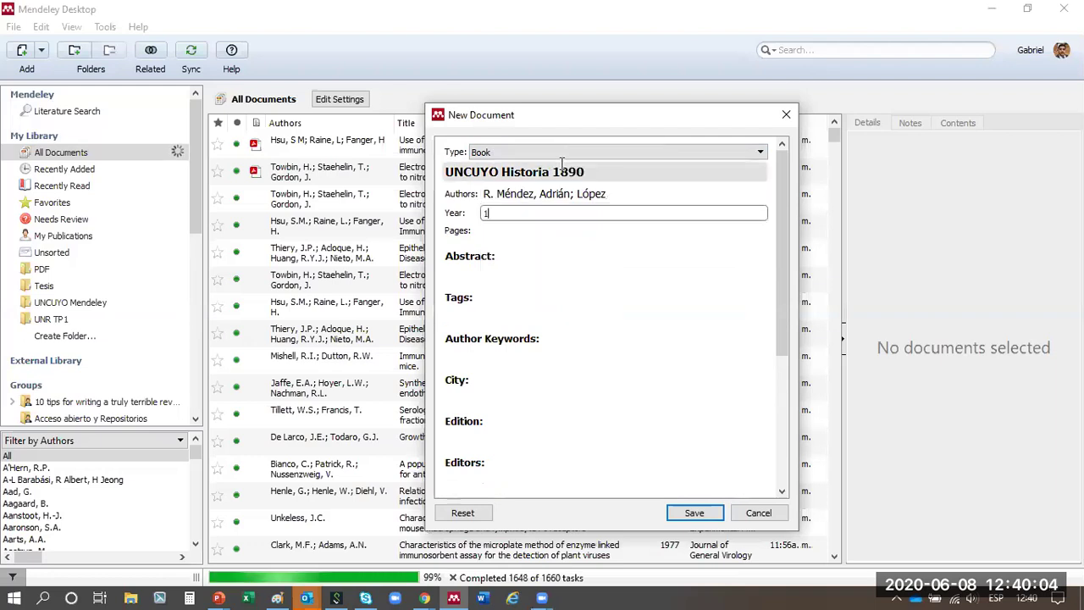
{"action": "key", "text": "BackSpace"}
{"action": "type", "text": "10"}
{"action": "key", "text": "Tab"}
- Fill in 300 pages, city Mendoza and edition 1, attach no file, and save the book
{"action": "key", "text": "Tab"}
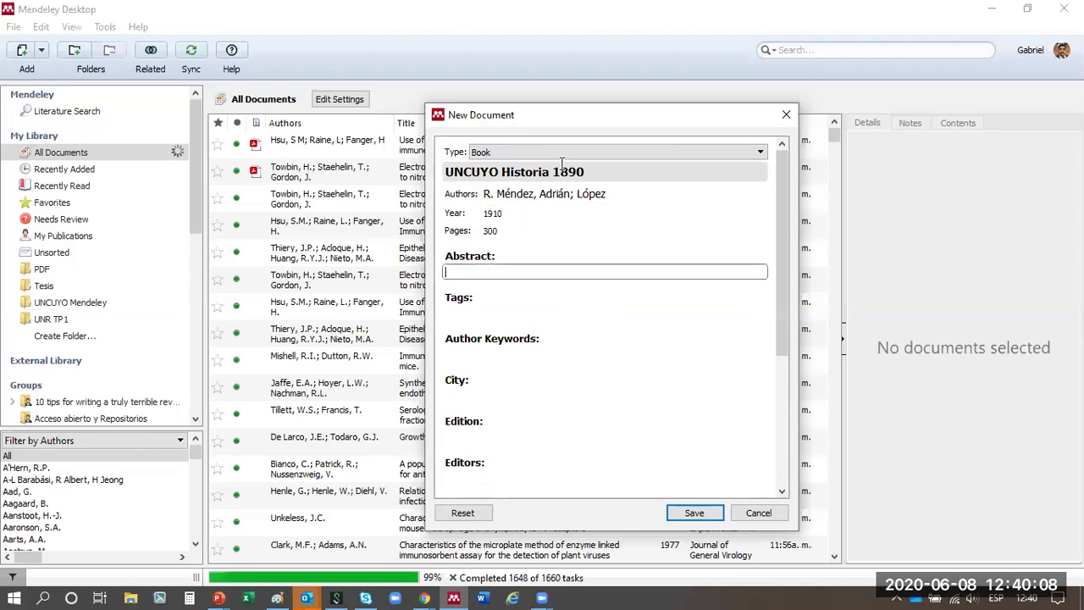
{"action": "key", "text": "Tab"}
{"action": "key", "text": "Tab"}
{"action": "key", "text": "Tab"}
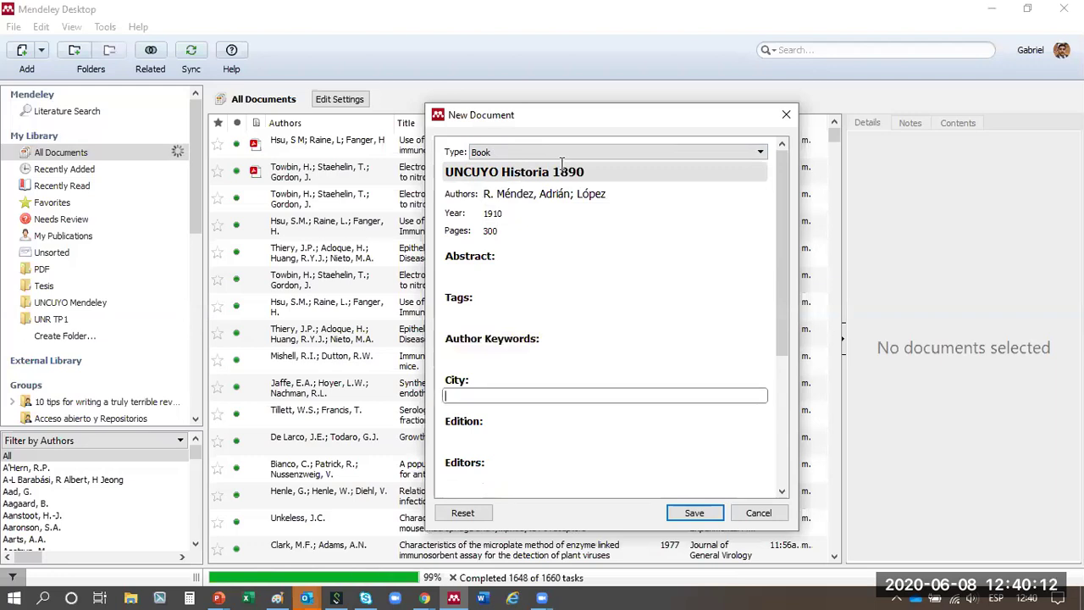
{"action": "type", "text": "Mendoza"}
{"action": "key", "text": "Tab"}
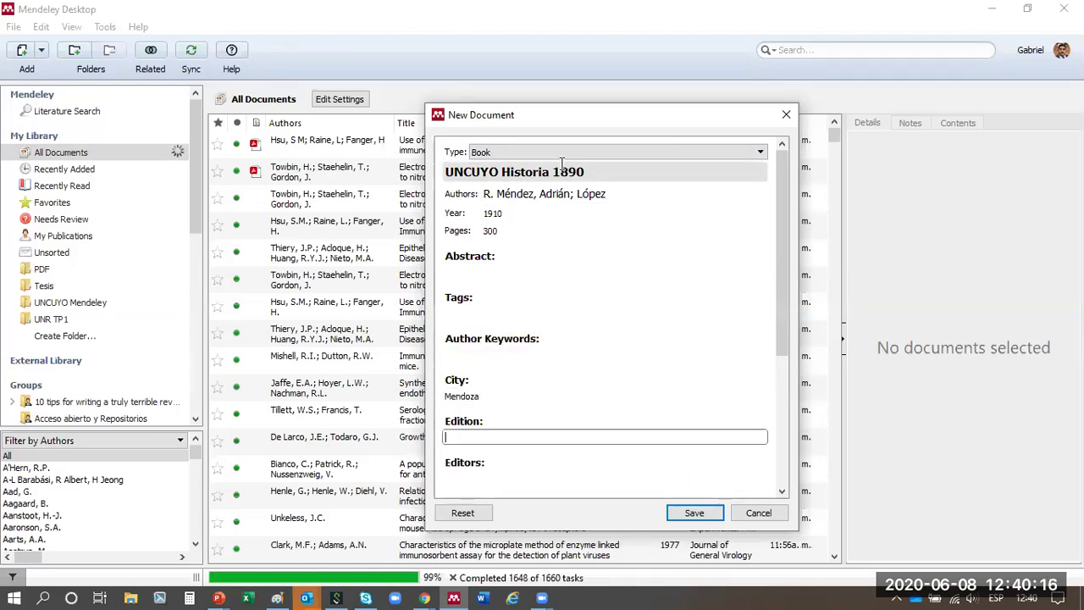
{"action": "key", "text": "Tab"}
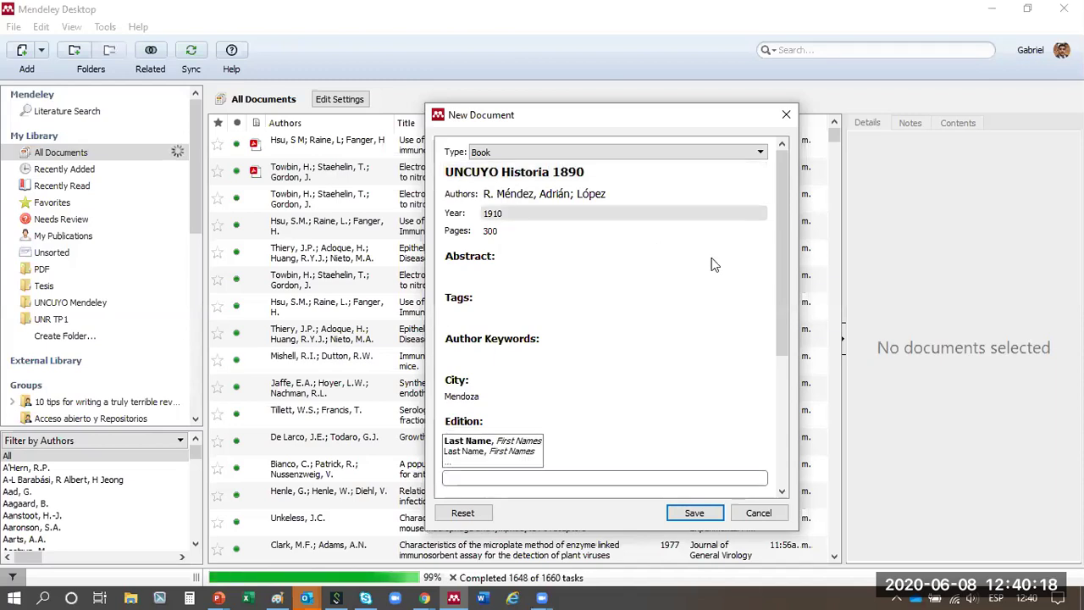
{"action": "scroll", "coordinate": [699, 308], "scroll_direction": "down", "scroll_amount": 3}
{"action": "key", "text": "Tab"}
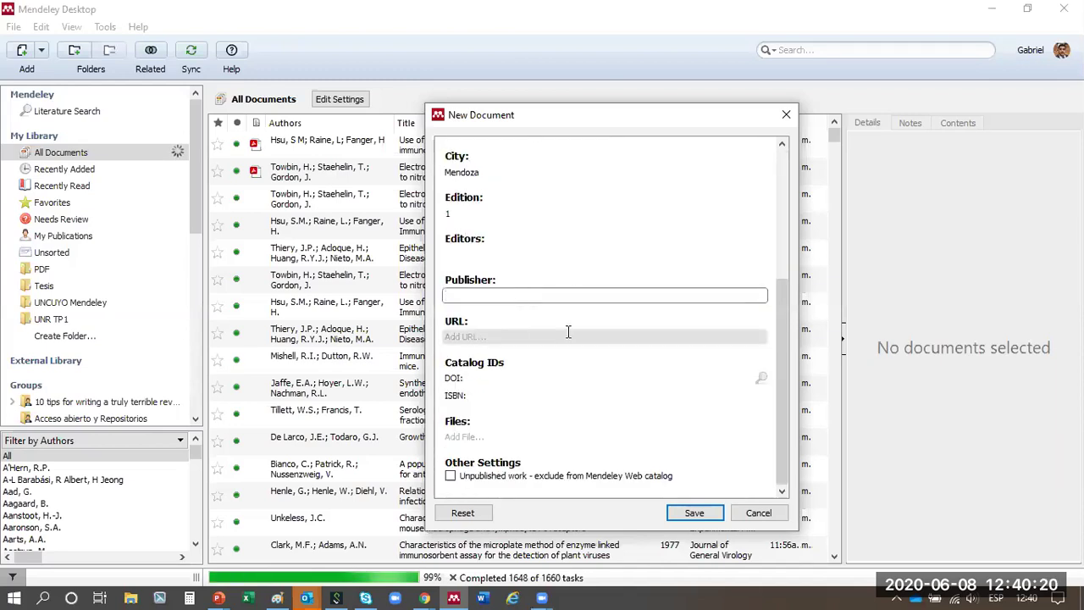
{"action": "left_click", "coordinate": [612, 339]}
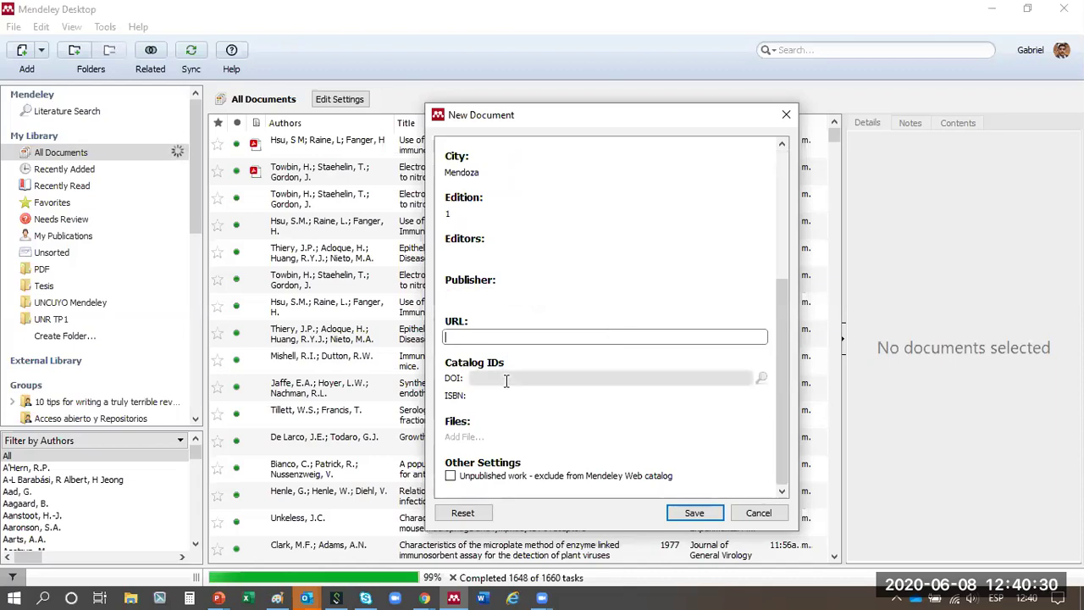
{"action": "left_click", "coordinate": [517, 436]}
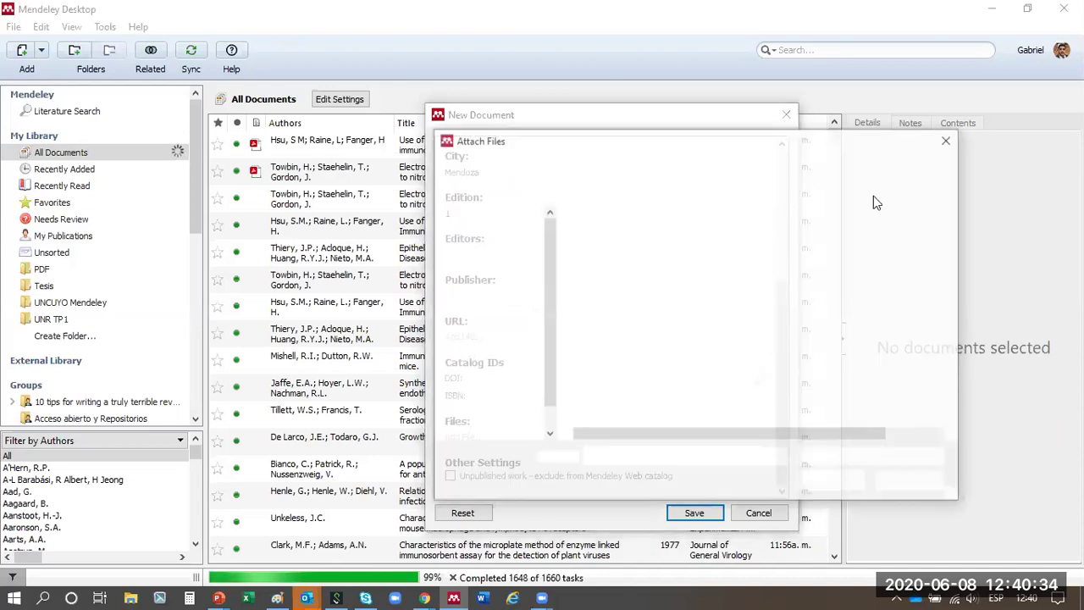
{"action": "left_click", "coordinate": [948, 142]}
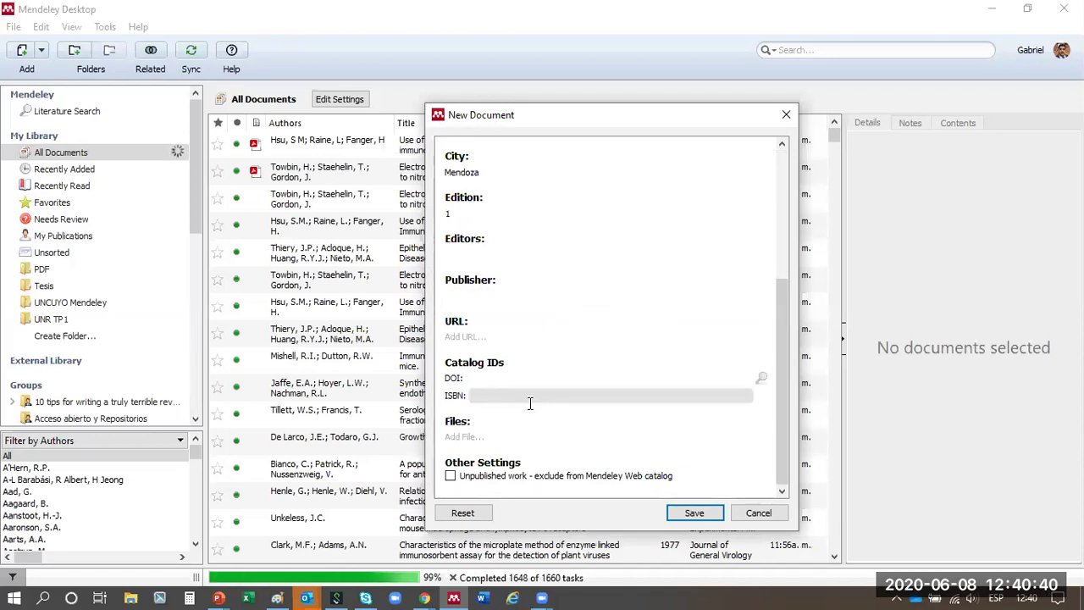
{"action": "left_click", "coordinate": [717, 509]}
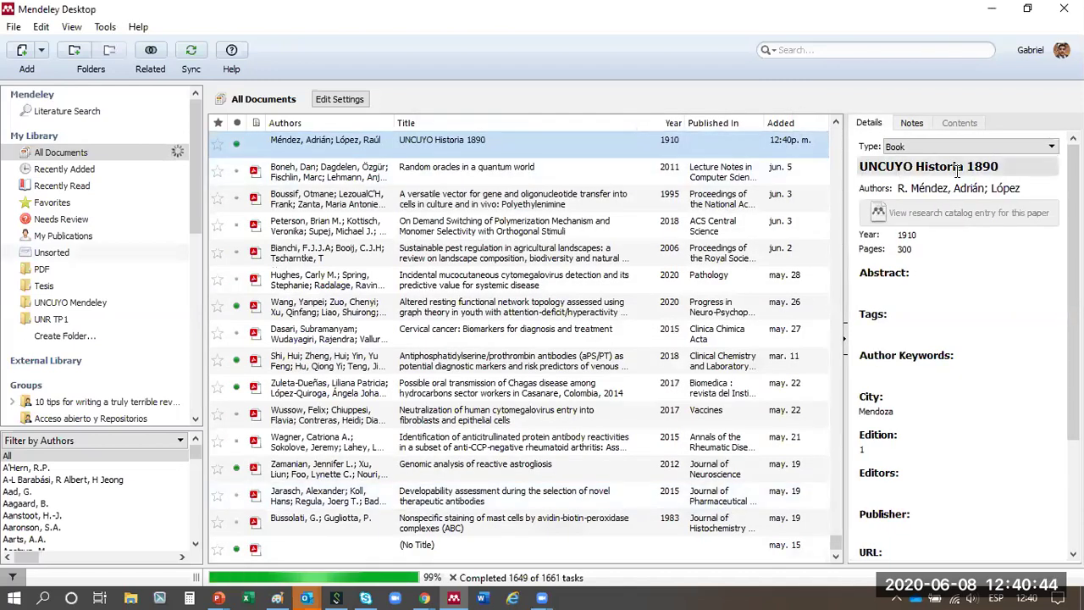
- Change the new book's title to UNCUYO Historia 1891
{"action": "left_click", "coordinate": [1008, 170]}
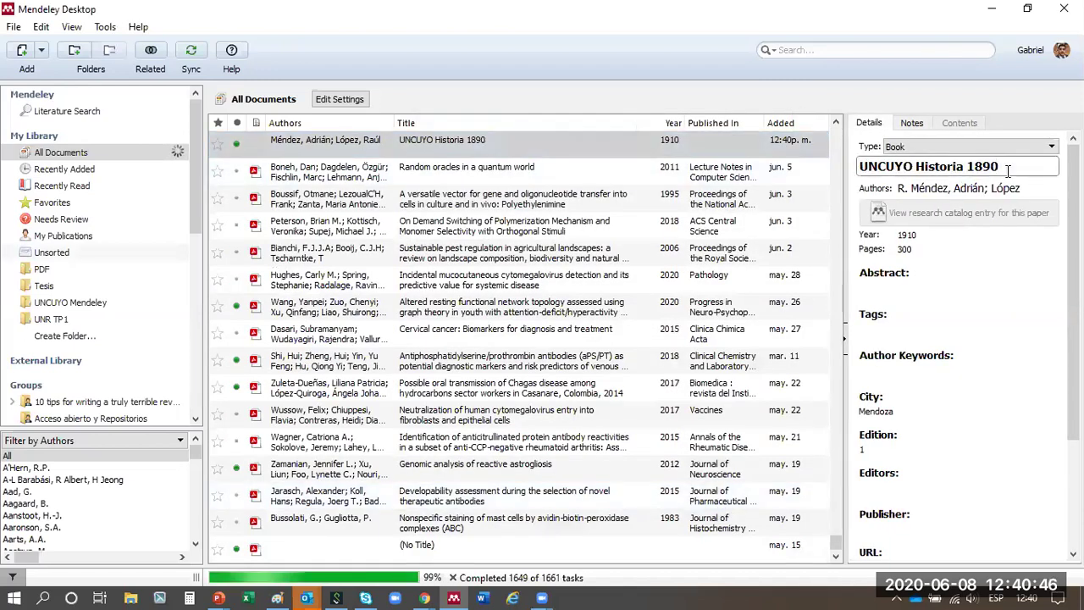
{"action": "type", "text": "1"}
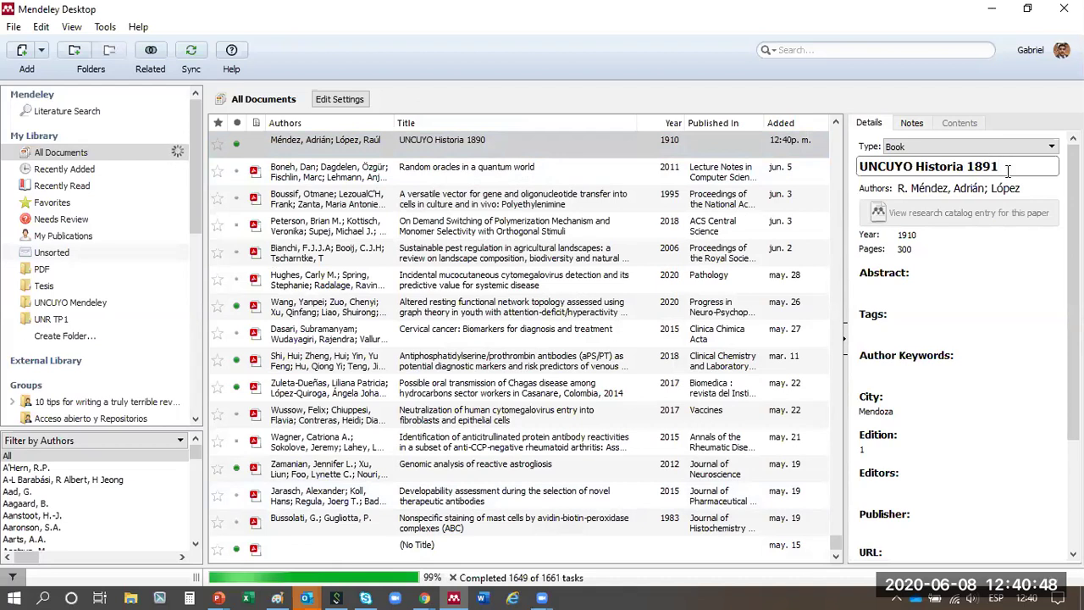
{"action": "key", "text": "Return"}
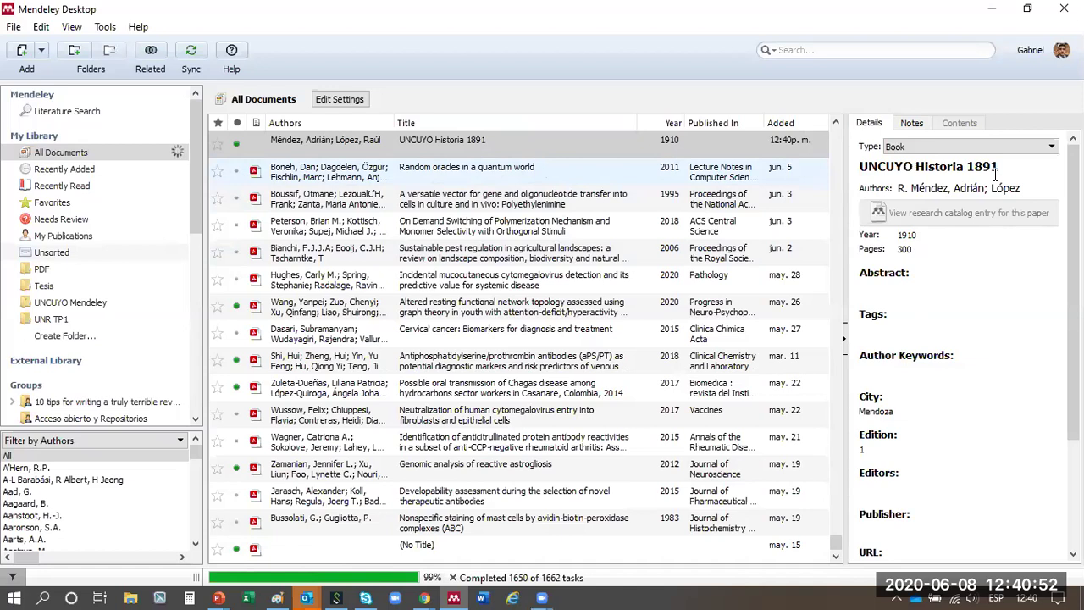
- Mark the Random oracles in a quantum world paper's details as correct, removing stray title digits
{"action": "left_click", "coordinate": [615, 179]}
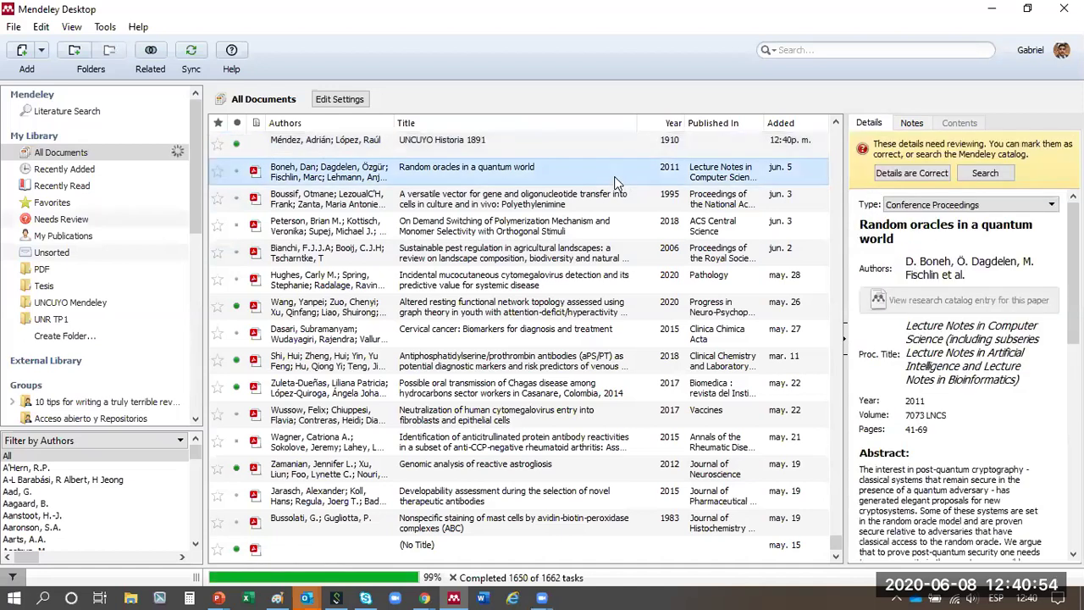
{"action": "left_click", "coordinate": [1009, 387]}
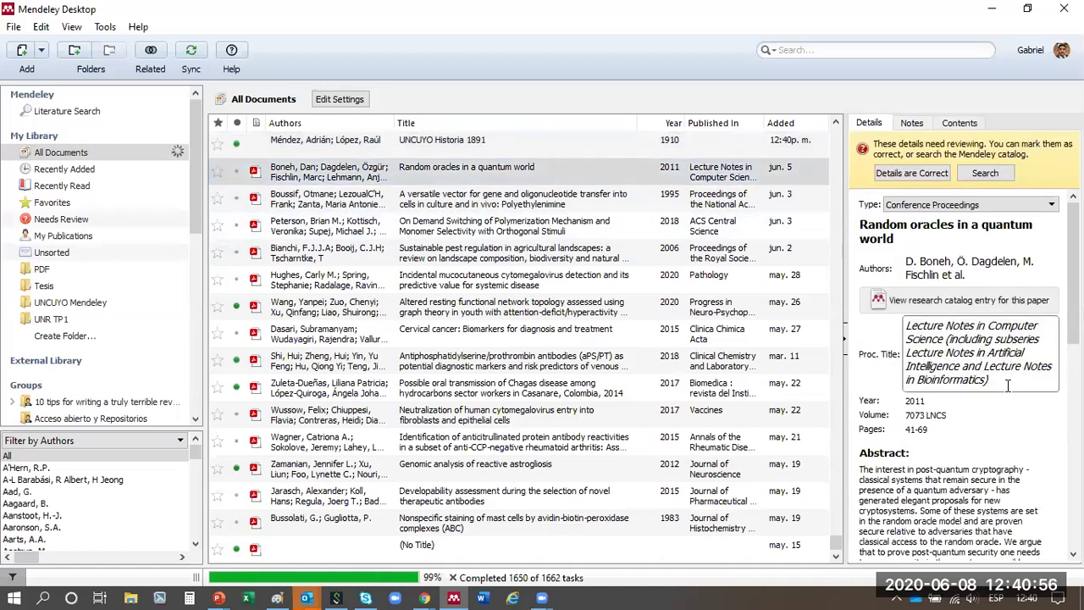
{"action": "left_click", "coordinate": [1002, 170]}
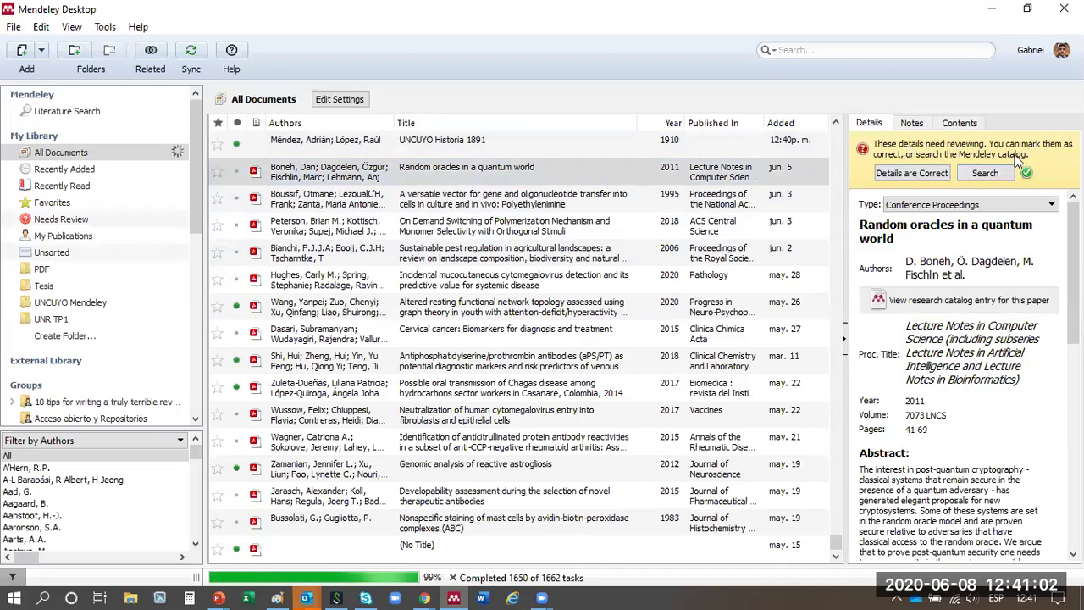
{"action": "left_click", "coordinate": [922, 174]}
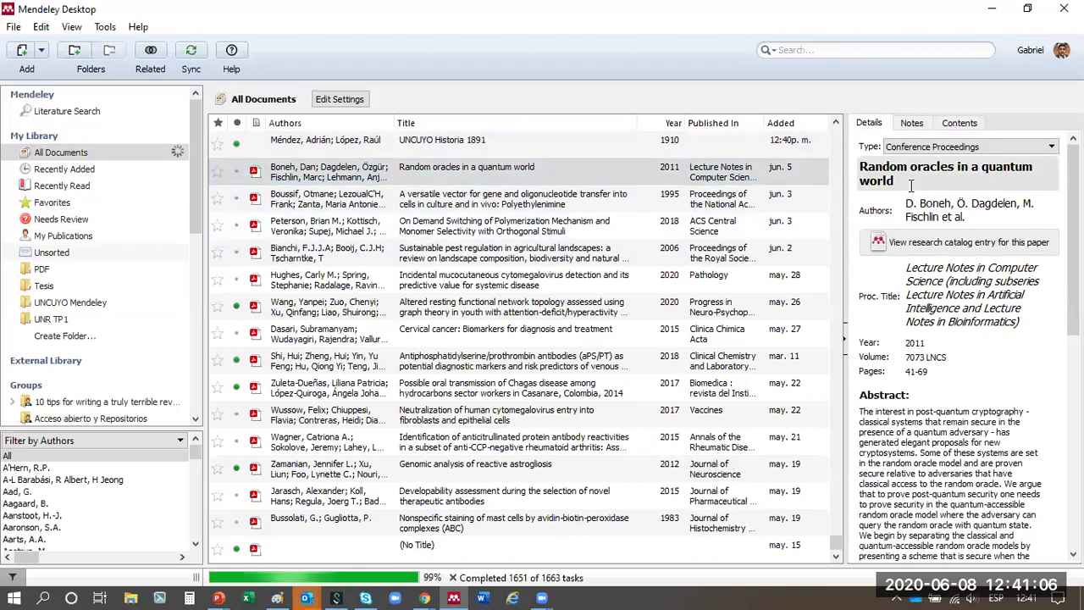
{"action": "left_click", "coordinate": [937, 184]}
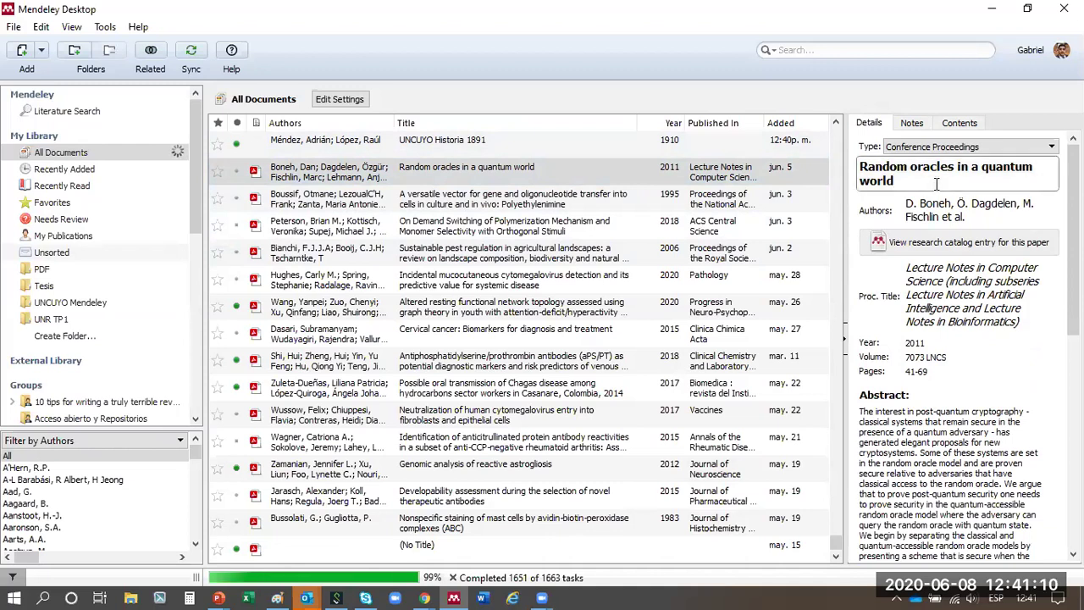
{"action": "type", "text": "20202020"}
{"action": "key", "text": "BackSpace"}
{"action": "key", "text": "BackSpace"}
{"action": "key", "text": "BackSpace"}
{"action": "key", "text": "BackSpace"}
{"action": "key", "text": "BackSpace"}
{"action": "key", "text": "BackSpace"}
{"action": "key", "text": "BackSpace"}
{"action": "key", "text": "BackSpace"}
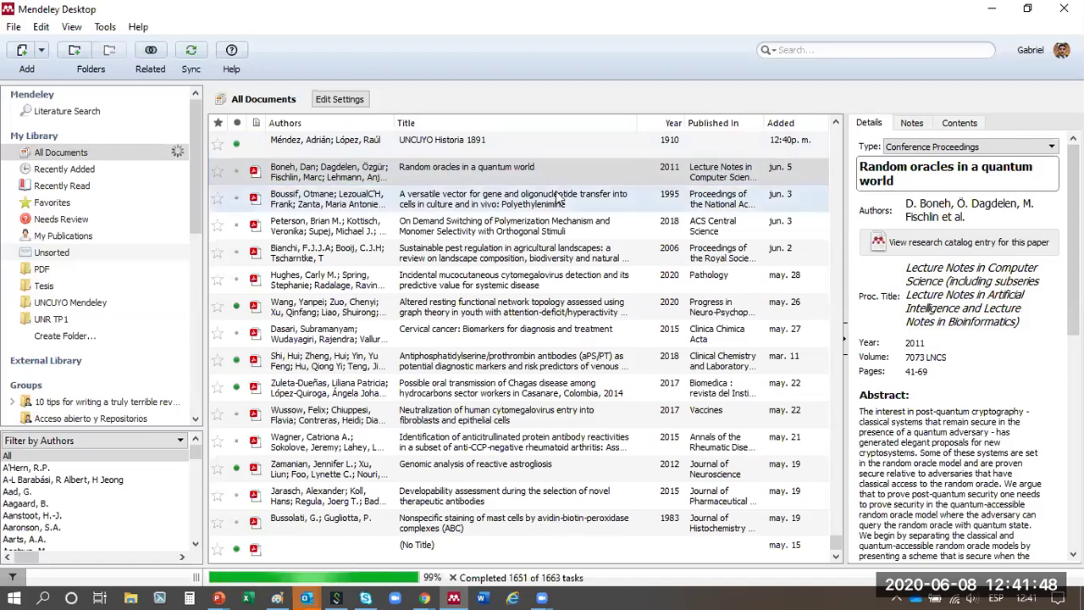
- View the polyethylenimine gene-transfer paper's details, then bring up the File and Edit menus
{"action": "left_click", "coordinate": [784, 200]}
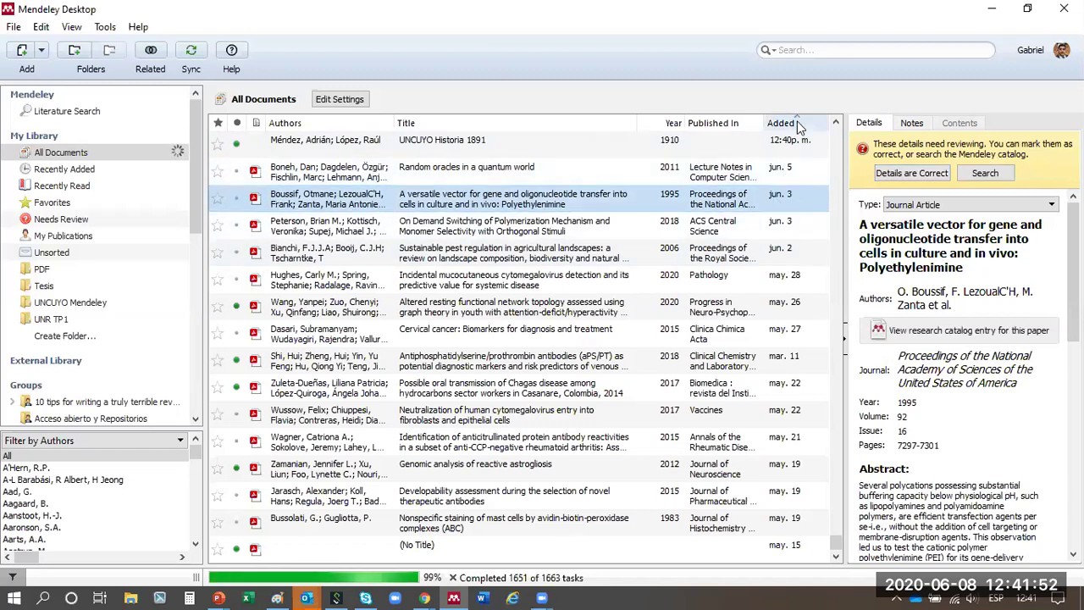
{"action": "left_click_drag", "start_coordinate": [836, 539], "coordinate": [805, 129]}
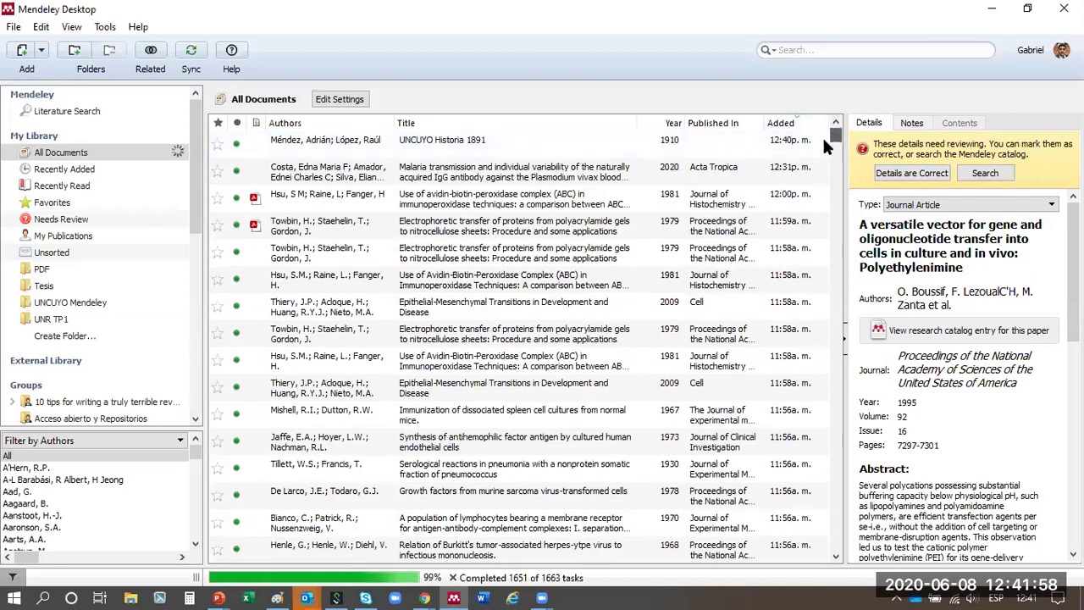
{"action": "left_click", "coordinate": [13, 28]}
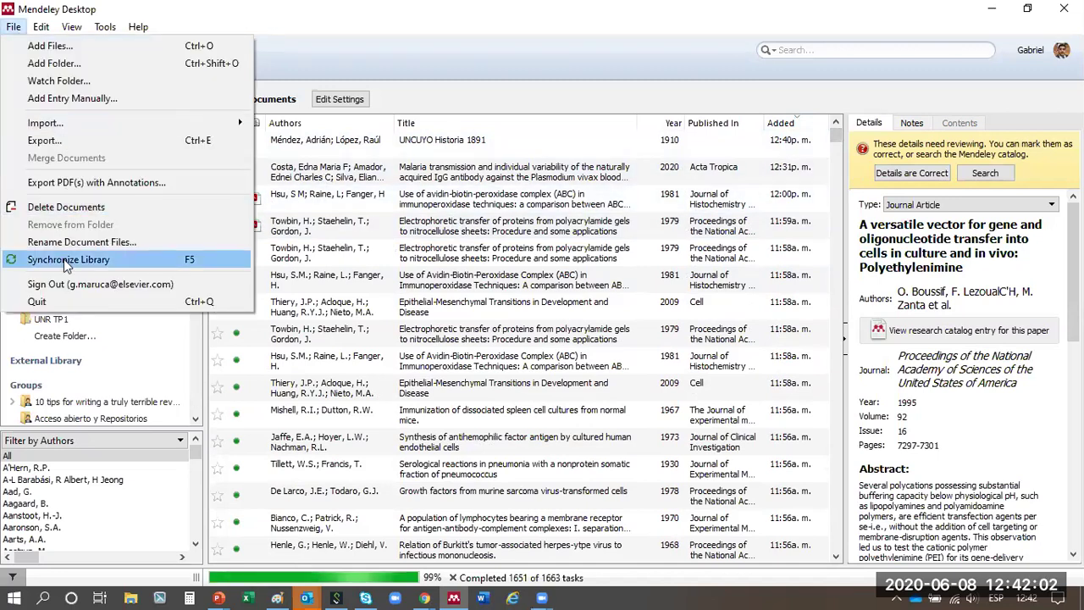
{"action": "mouse_move", "coordinate": [40, 28]}
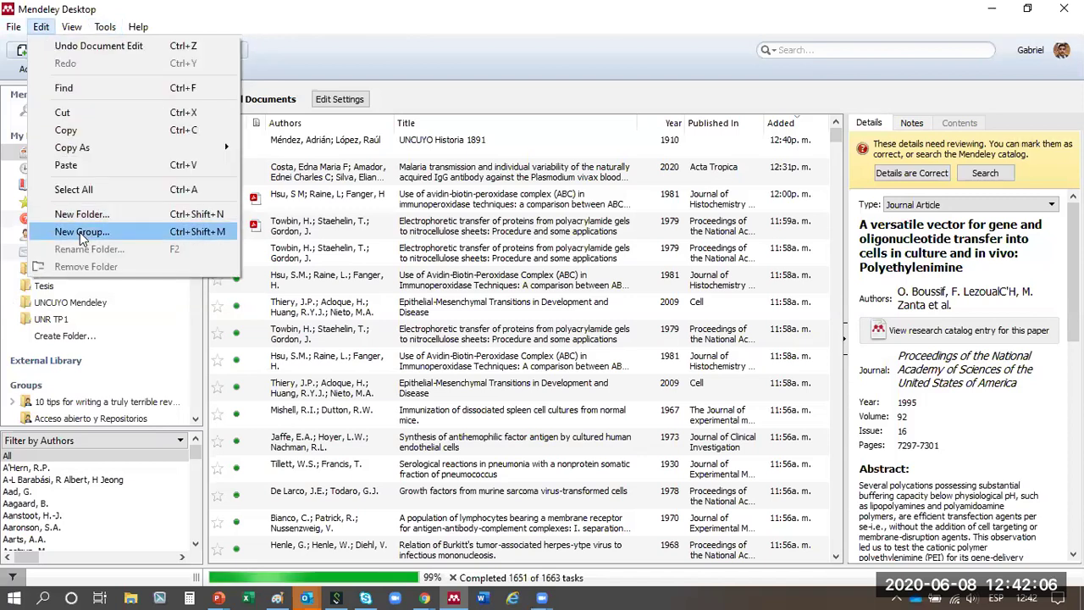
- Choose Edit > New Group... to bring up a blank Create group form
{"action": "left_click", "coordinate": [79, 233]}
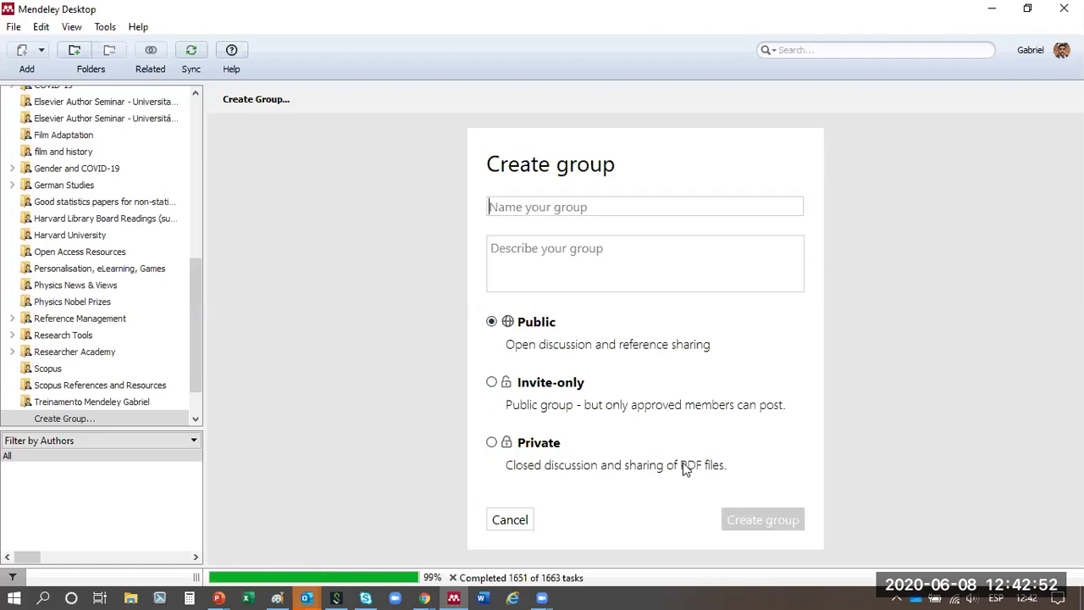
- Cancel the new group, glance over the View menu, and bring up the Tools menu
{"action": "left_click", "coordinate": [518, 524]}
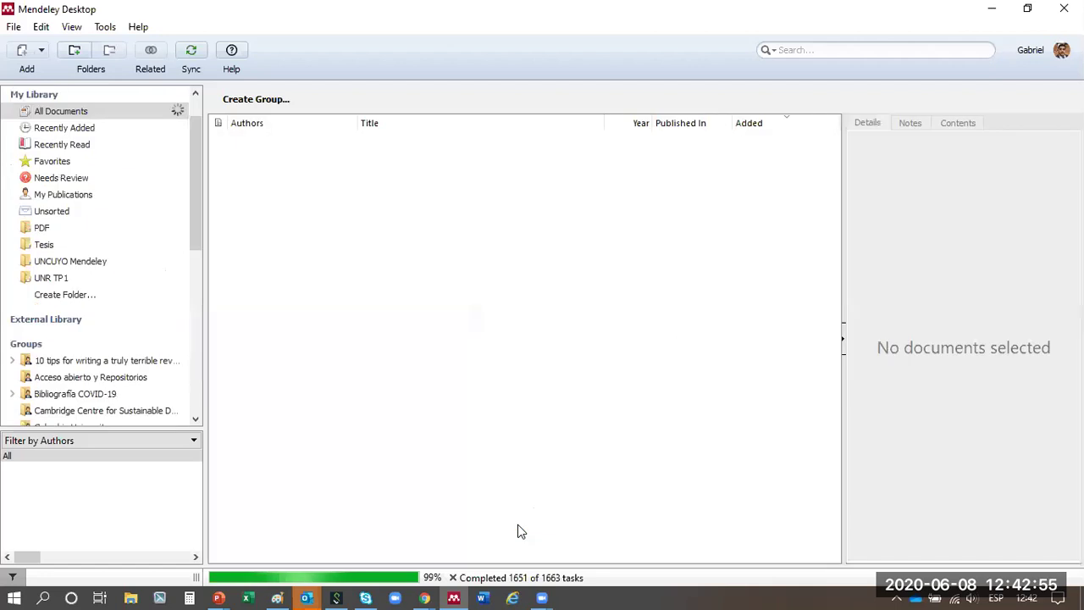
{"action": "left_click", "coordinate": [72, 29]}
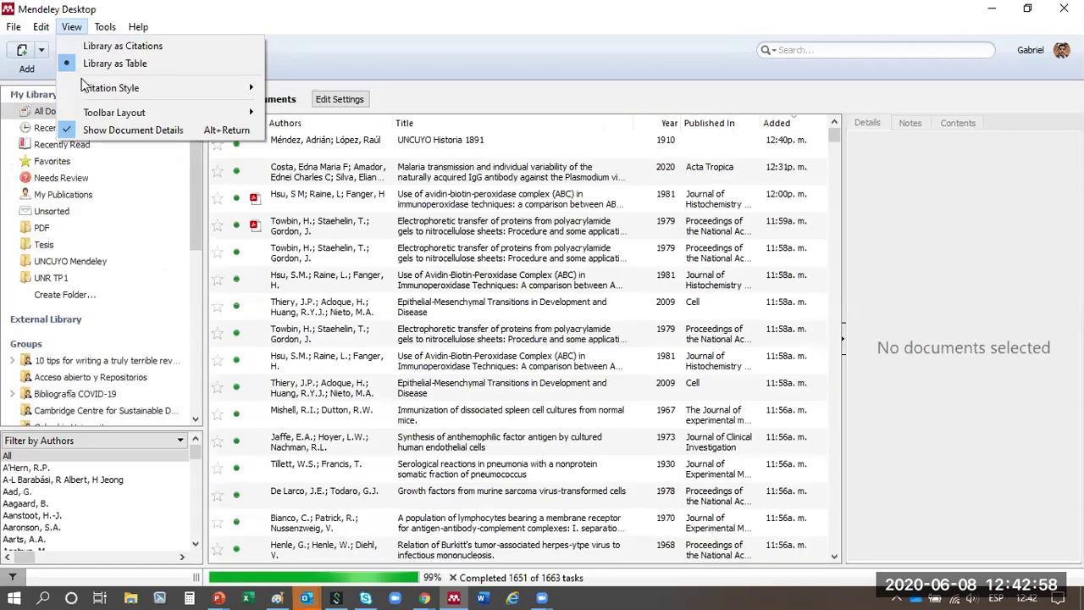
{"action": "mouse_move", "coordinate": [94, 87]}
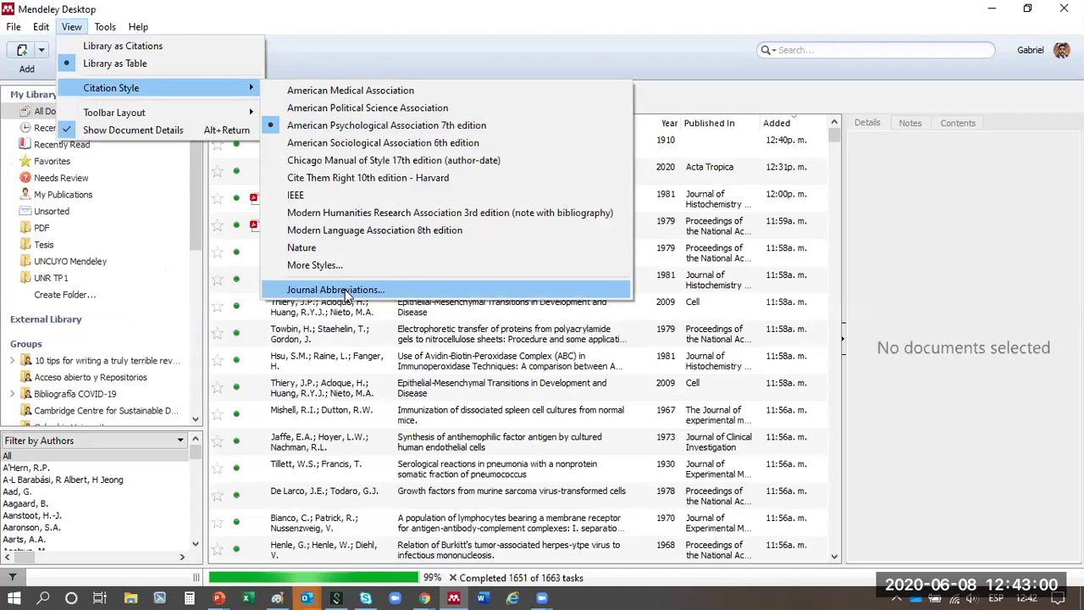
{"action": "left_click", "coordinate": [164, 17]}
{"action": "left_click", "coordinate": [107, 30]}
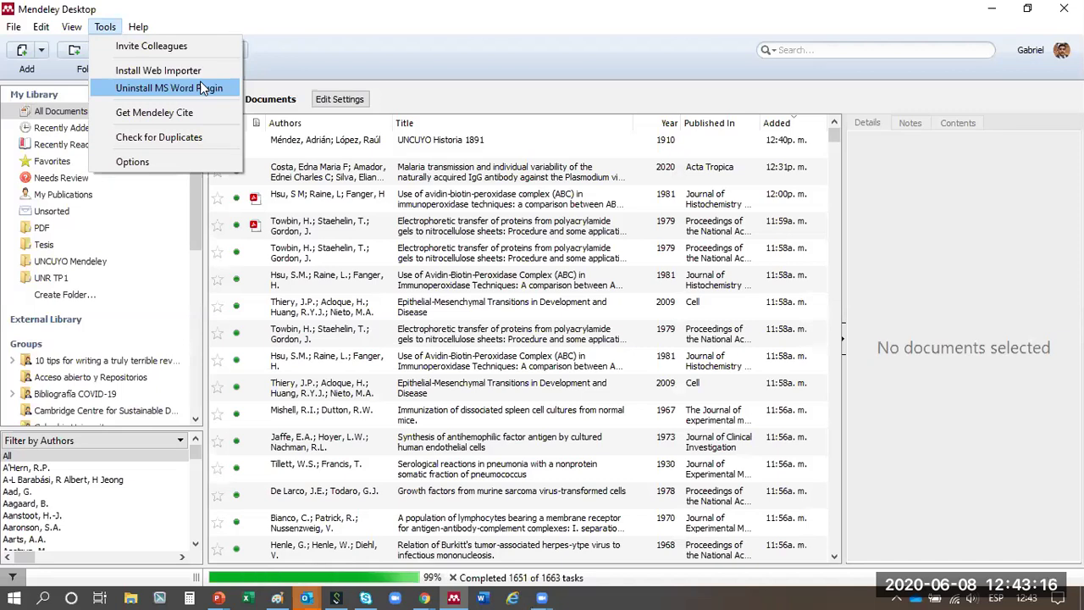
- Run Check for Duplicates on the whole library, finding 1126 duplicate sets
{"action": "left_click", "coordinate": [187, 139]}
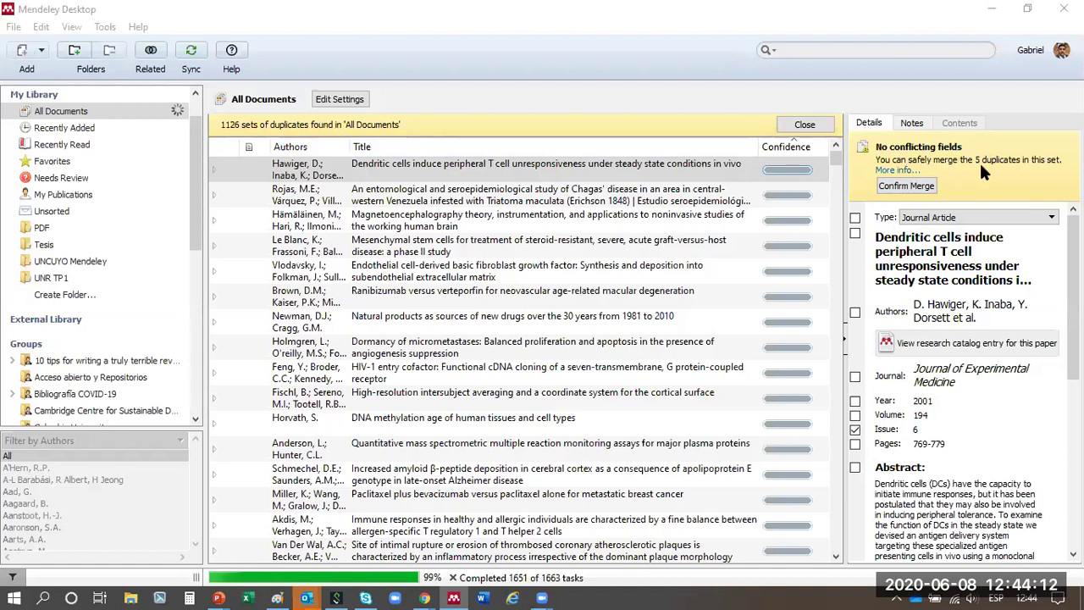
- Merge the first three duplicate sets, including the dendritic cells and Chagas papers
{"action": "left_click", "coordinate": [905, 186]}
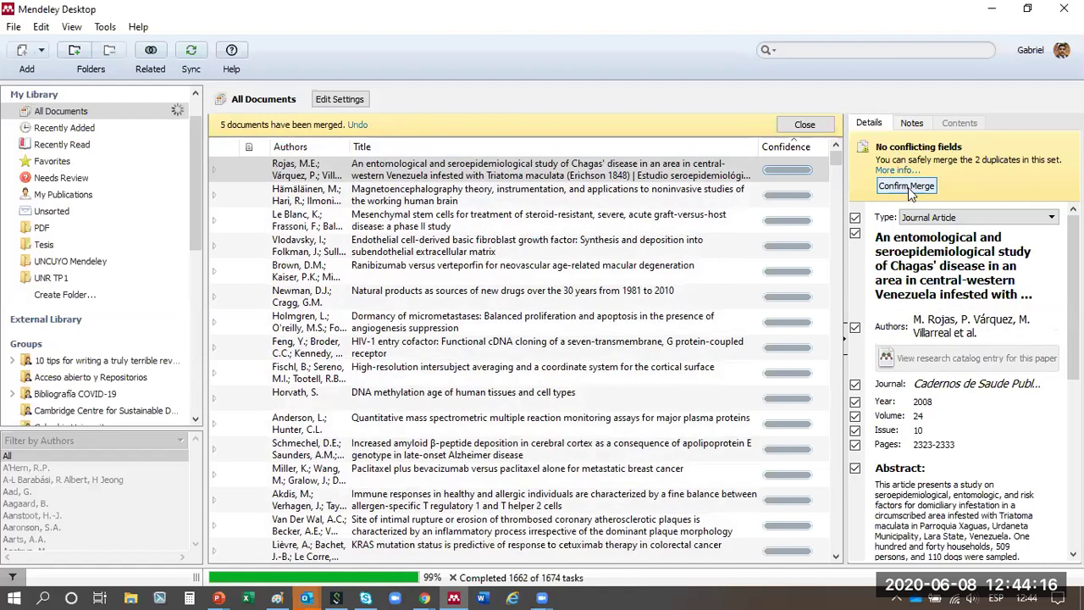
{"action": "left_click", "coordinate": [906, 186]}
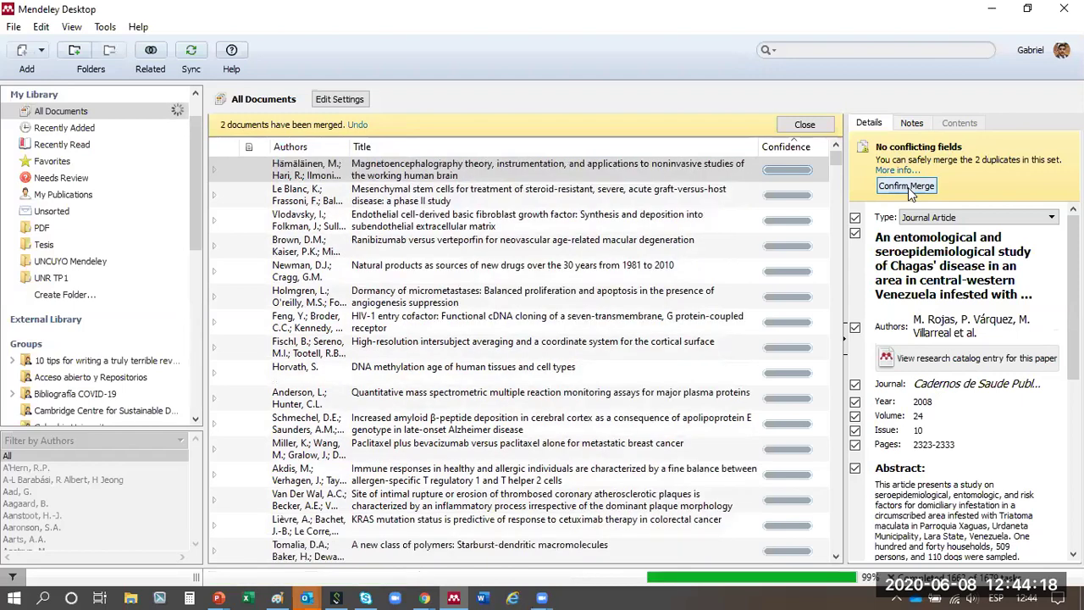
{"action": "left_click", "coordinate": [908, 188]}
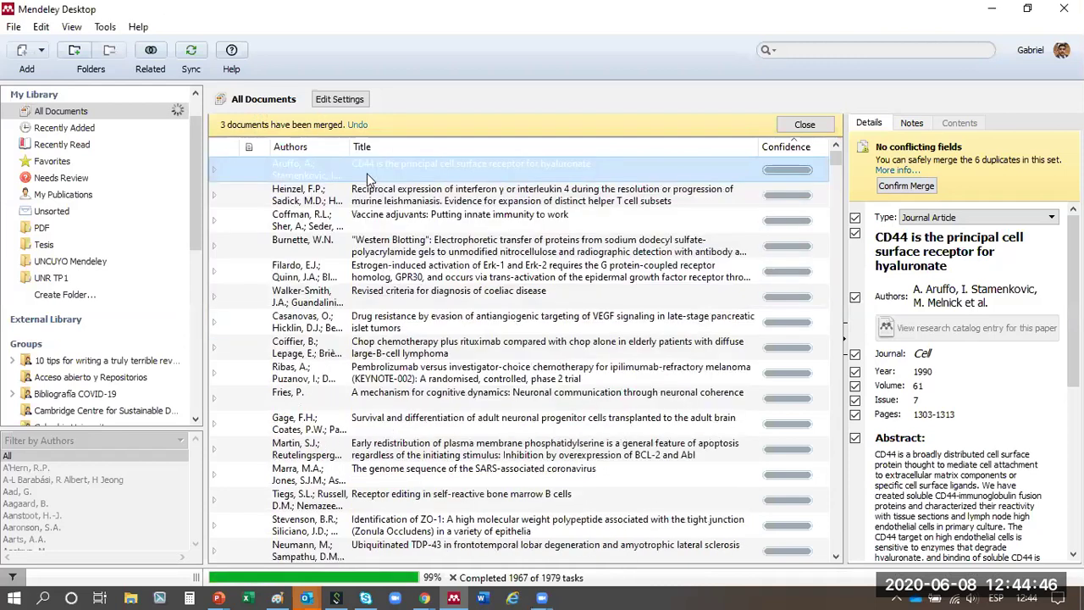
- Expand the CD44 duplicate set and inspect each of its copies
{"action": "left_click", "coordinate": [367, 173]}
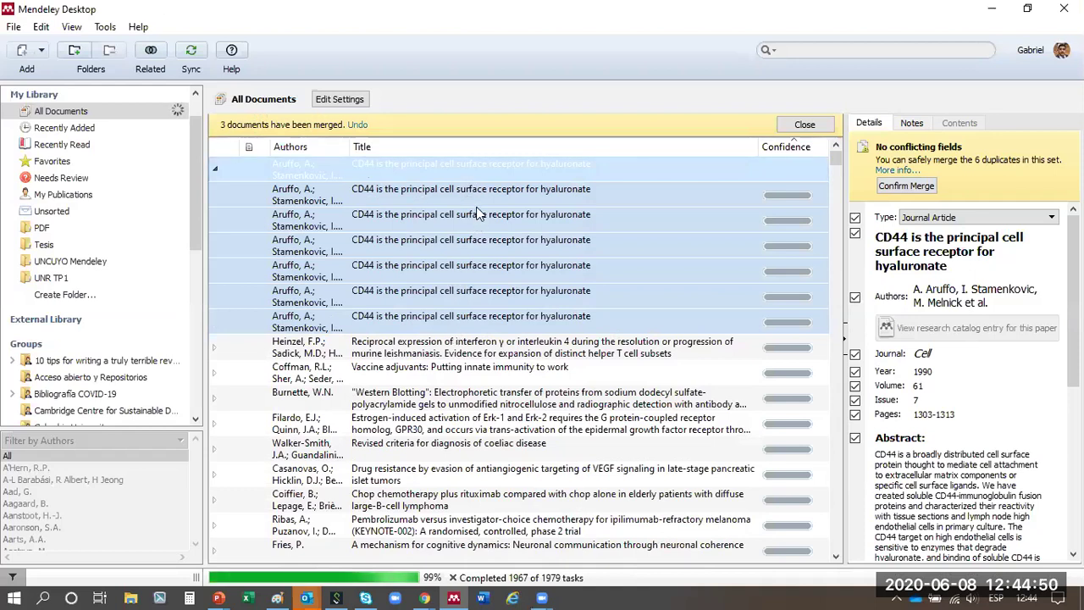
{"action": "left_click", "coordinate": [475, 214]}
{"action": "left_click", "coordinate": [471, 191]}
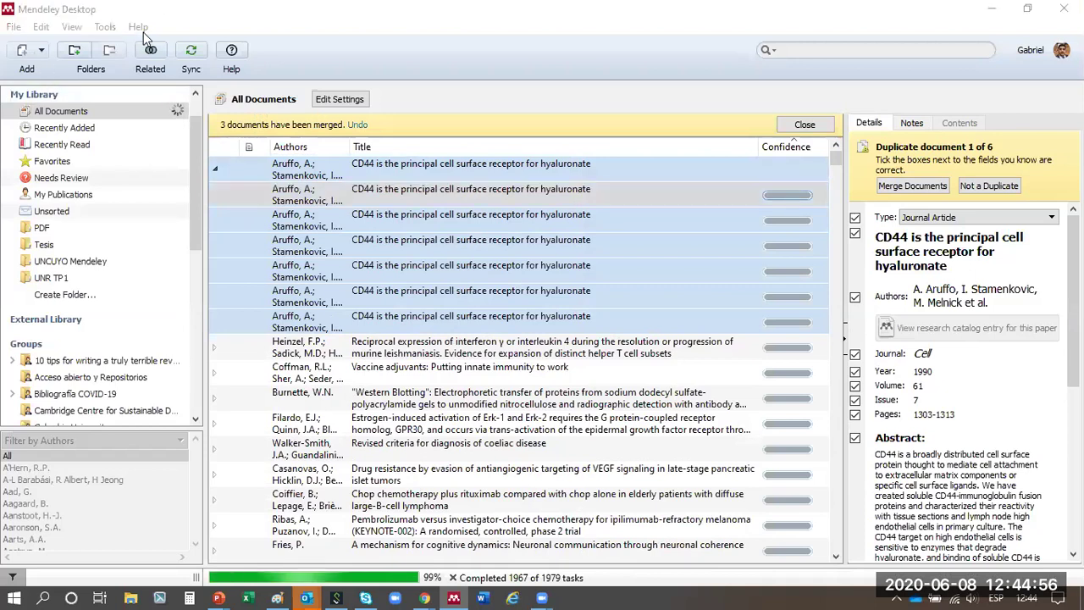
{"action": "left_click", "coordinate": [456, 197]}
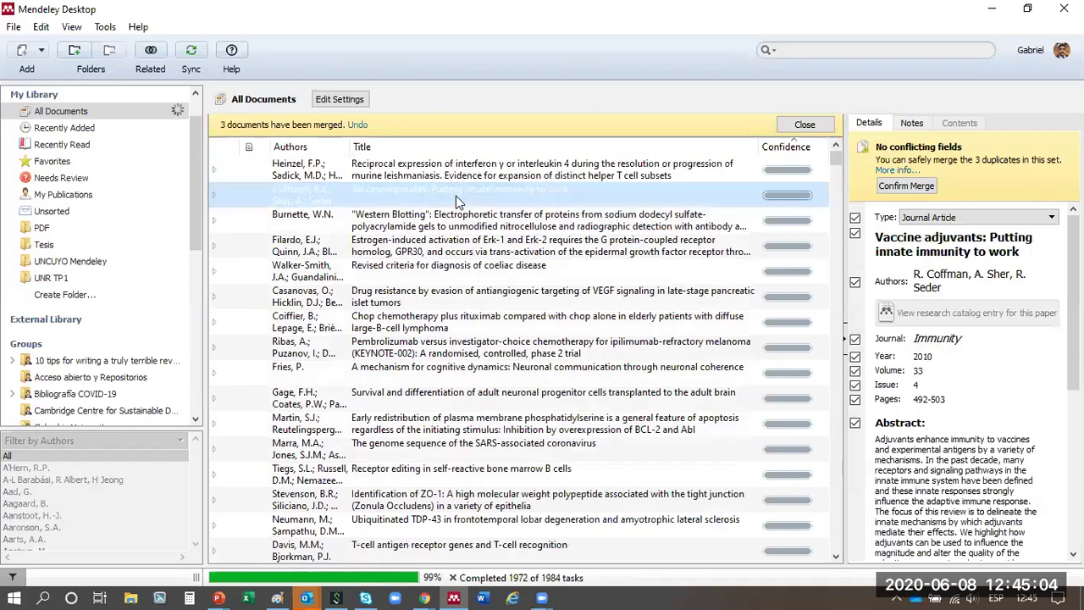
- Inspect the Vaccine adjuvants, estrogen, drug resistance and Pembrolizumab sets, then leave the duplicates view
{"action": "left_click", "coordinate": [447, 221]}
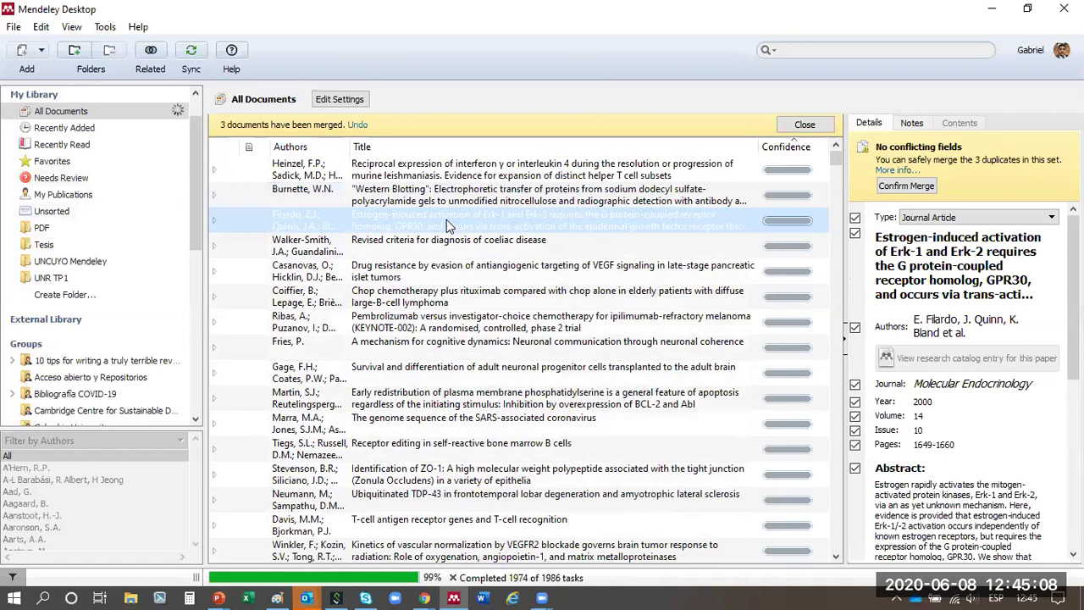
{"action": "left_click", "coordinate": [447, 220]}
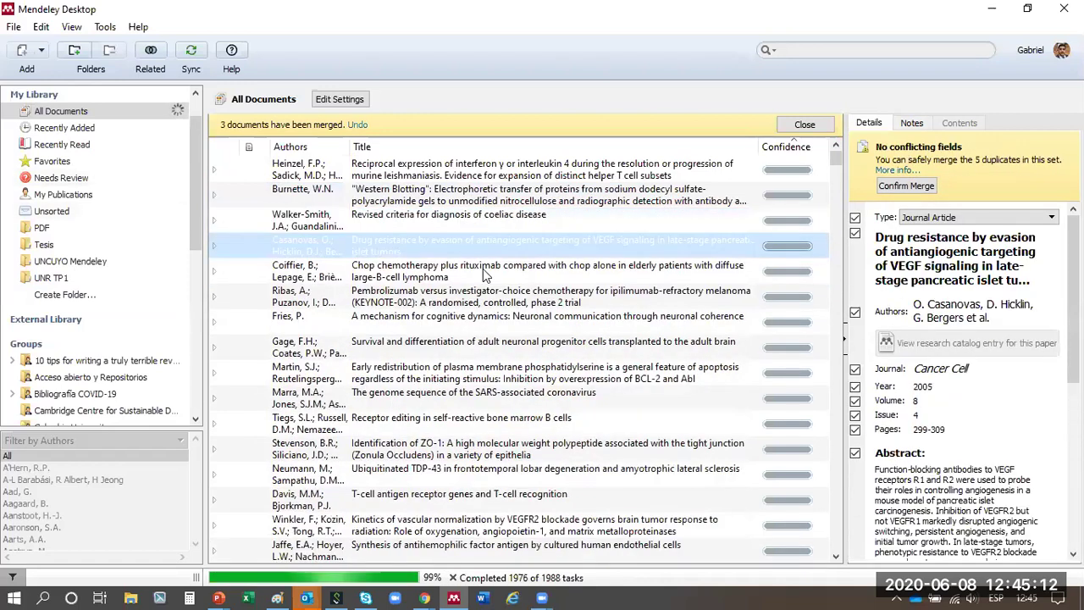
{"action": "left_click", "coordinate": [484, 273]}
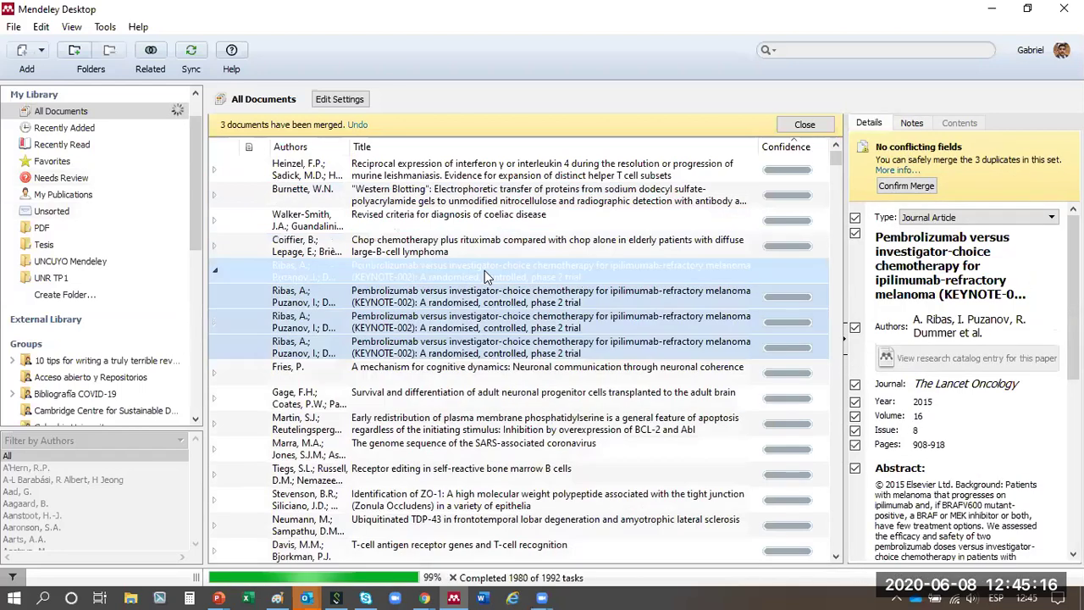
{"action": "left_click", "coordinate": [485, 293]}
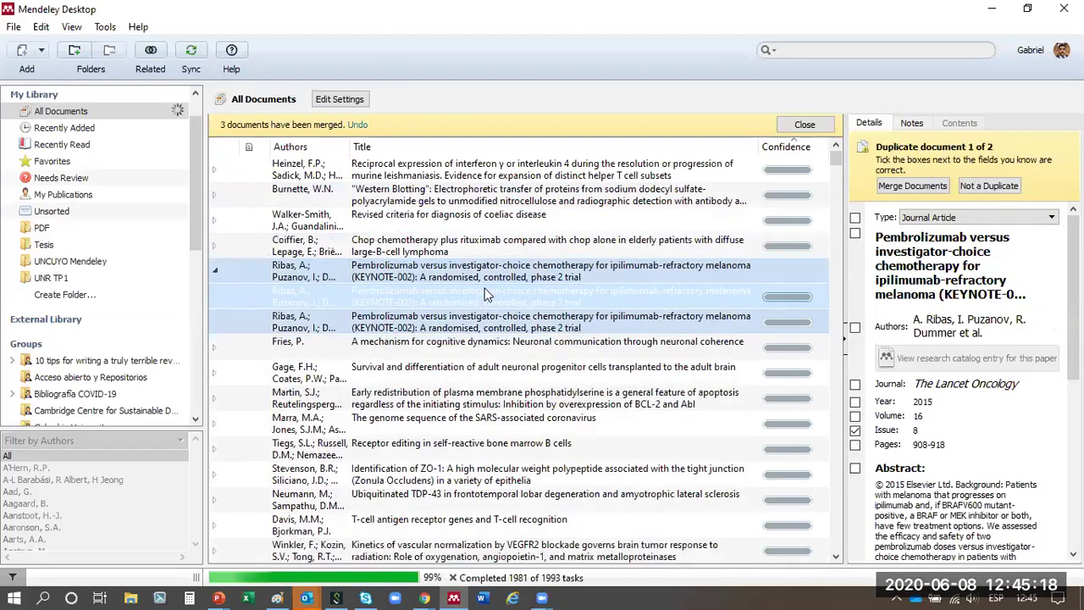
{"action": "left_click", "coordinate": [792, 122]}
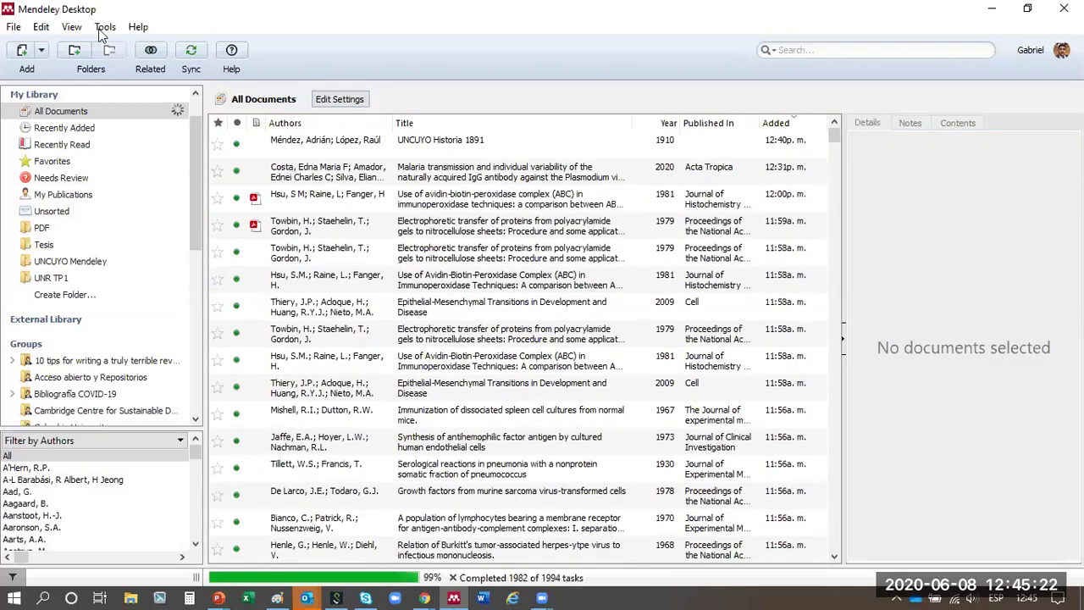
- Run the duplicate check on the library again
{"action": "left_click", "coordinate": [102, 28]}
{"action": "left_click", "coordinate": [153, 136]}
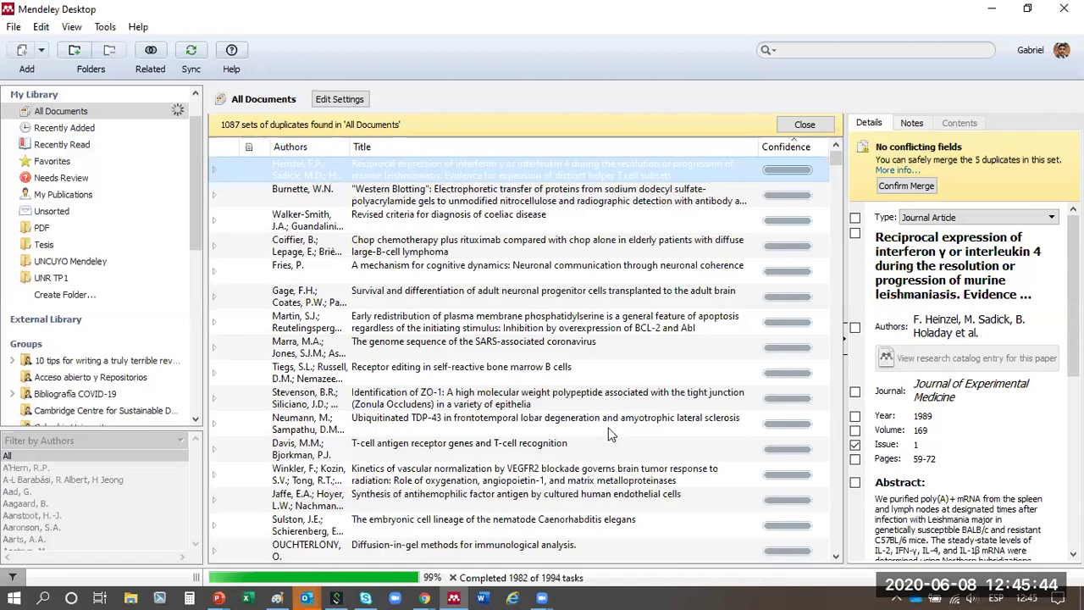
{"action": "scroll", "coordinate": [597, 296], "scroll_direction": "down", "scroll_amount": 15}
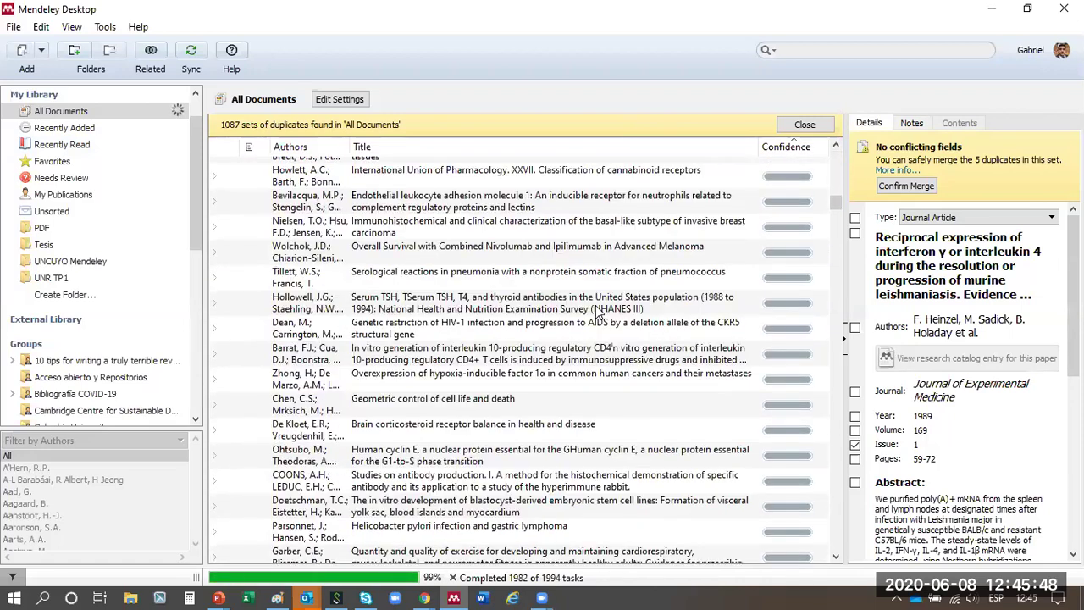
- Merge three more sets, including the interferon and Western Blotting papers, then close the duplicates view
{"action": "left_click", "coordinate": [905, 185]}
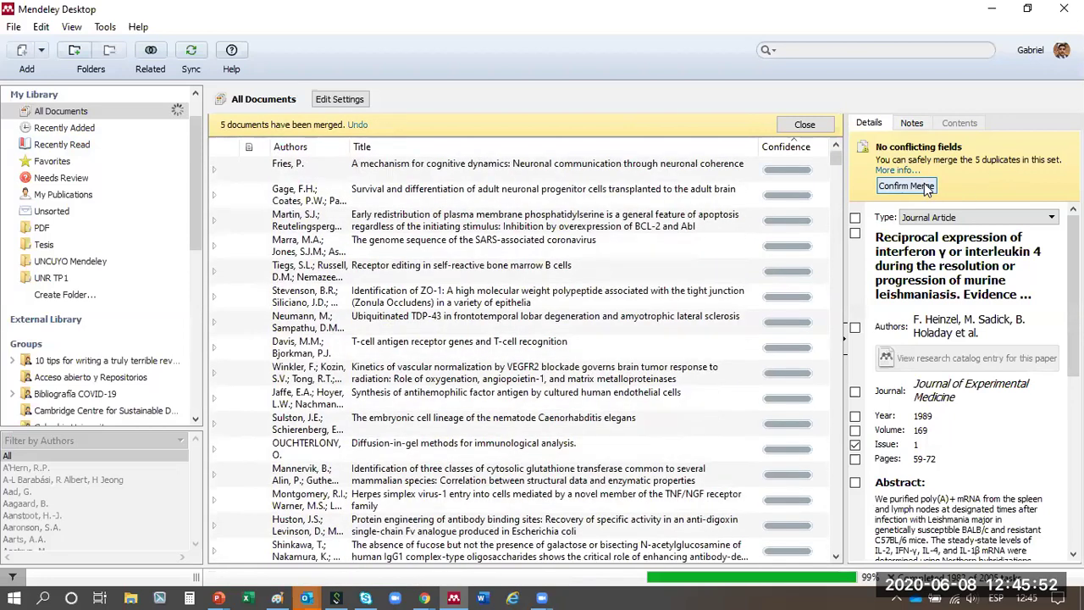
{"action": "left_click", "coordinate": [906, 185]}
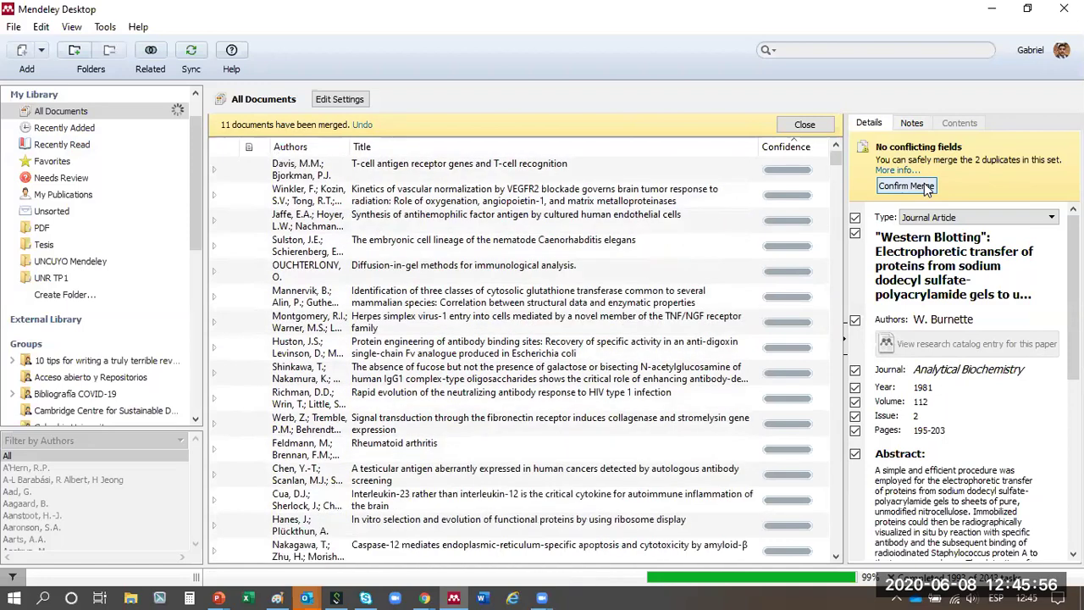
{"action": "left_click", "coordinate": [905, 186]}
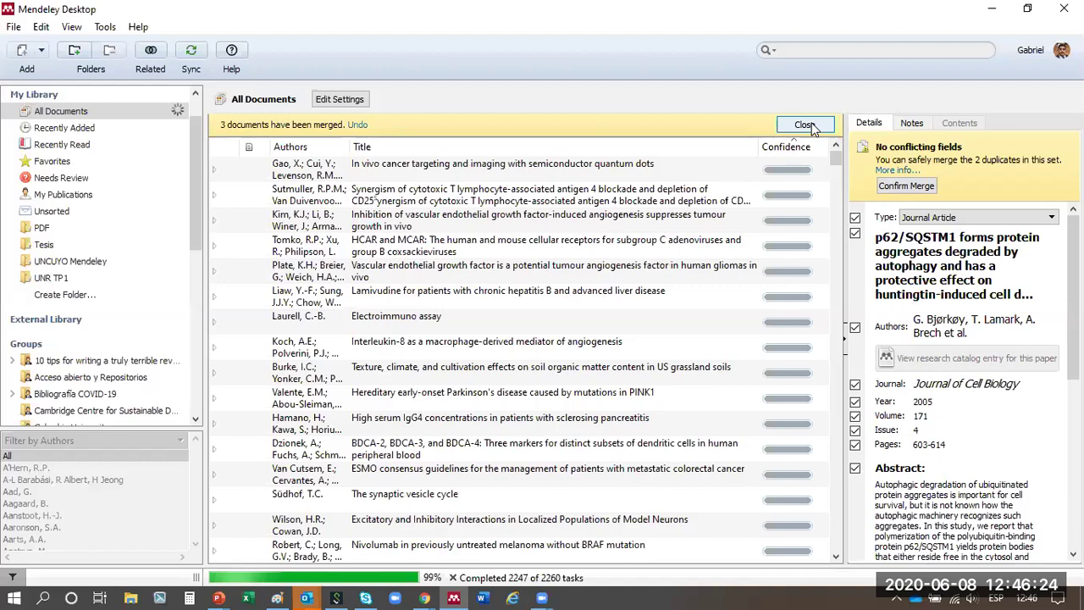
{"action": "left_click", "coordinate": [809, 126]}
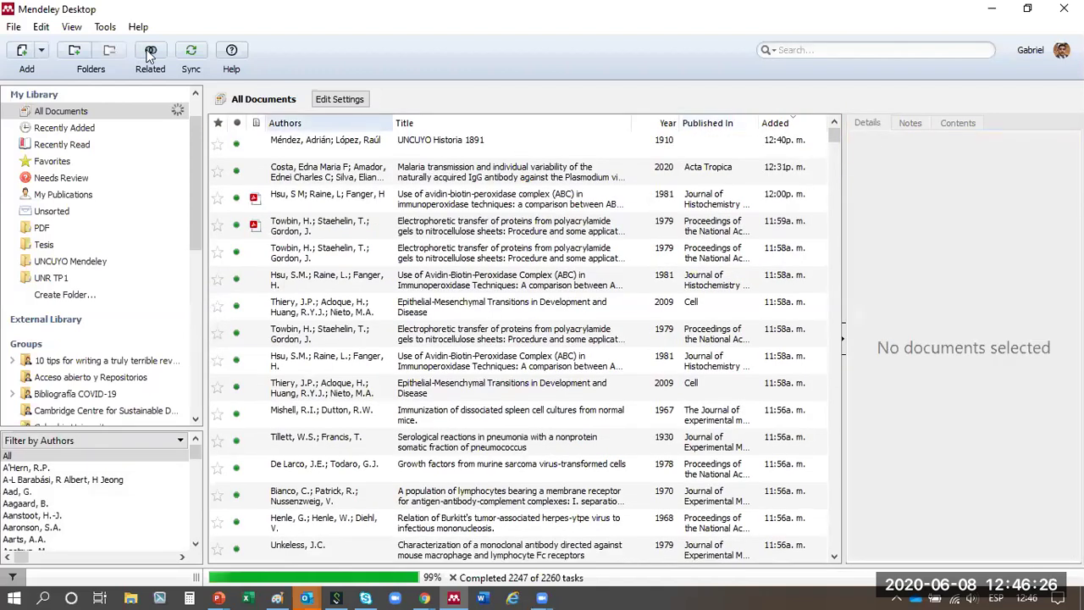
- Rerun the duplicate check, finding 1059 sets, and bring up File Explorer at Quick access
{"action": "left_click", "coordinate": [105, 26]}
{"action": "left_click", "coordinate": [133, 135]}
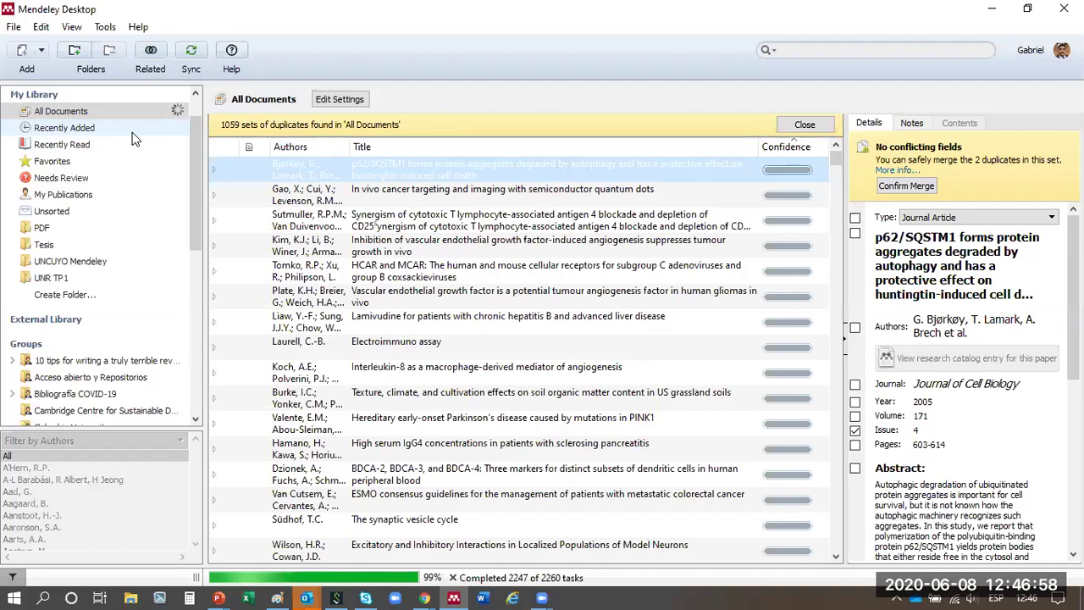
{"action": "left_click", "coordinate": [136, 591]}
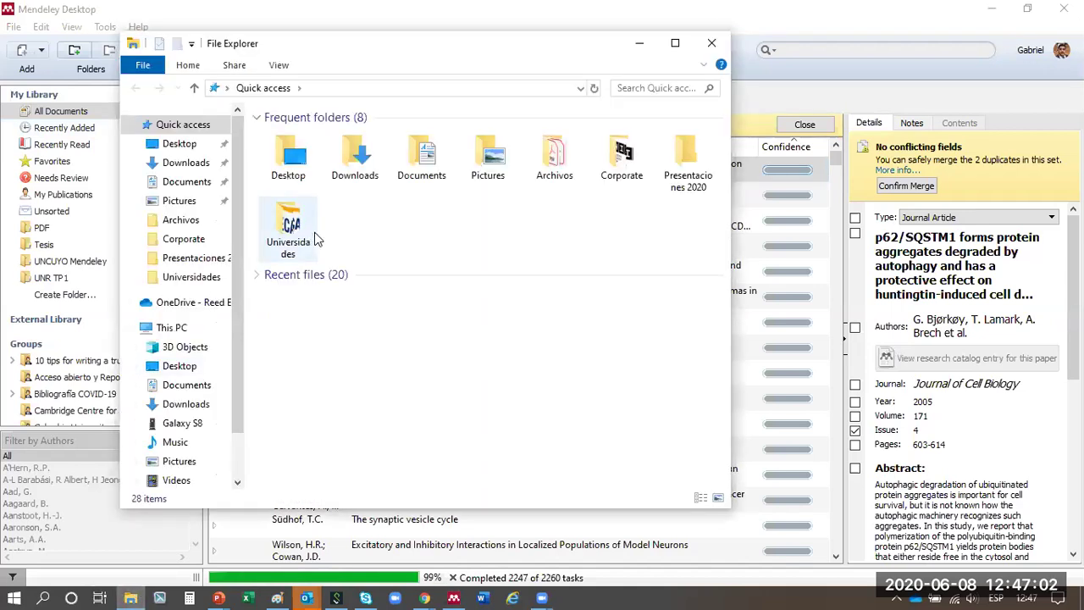
- Open the Archivos folder and scroll through its contents
{"action": "left_click", "coordinate": [181, 221]}
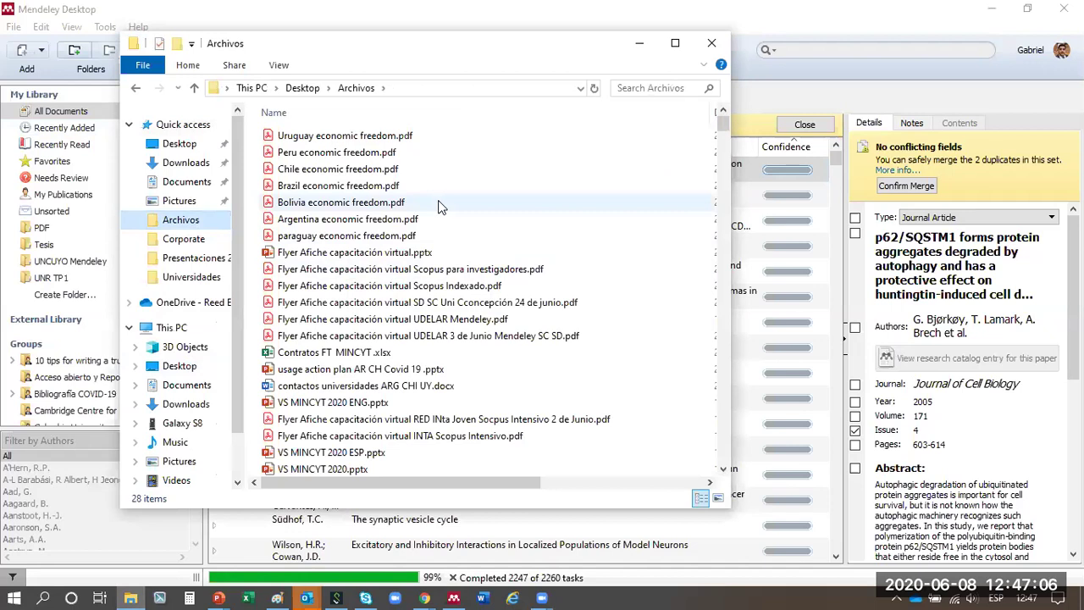
{"action": "scroll", "coordinate": [441, 207], "scroll_direction": "down", "scroll_amount": 10}
{"action": "scroll", "coordinate": [440, 207], "scroll_direction": "down", "scroll_amount": 10}
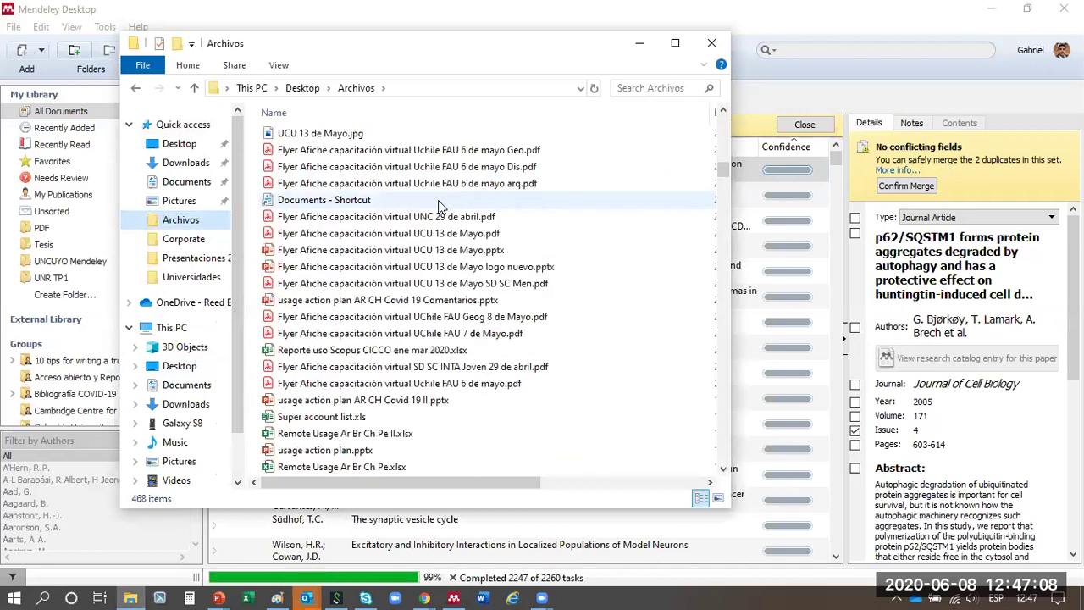
{"action": "scroll", "coordinate": [438, 201], "scroll_direction": "down", "scroll_amount": 20}
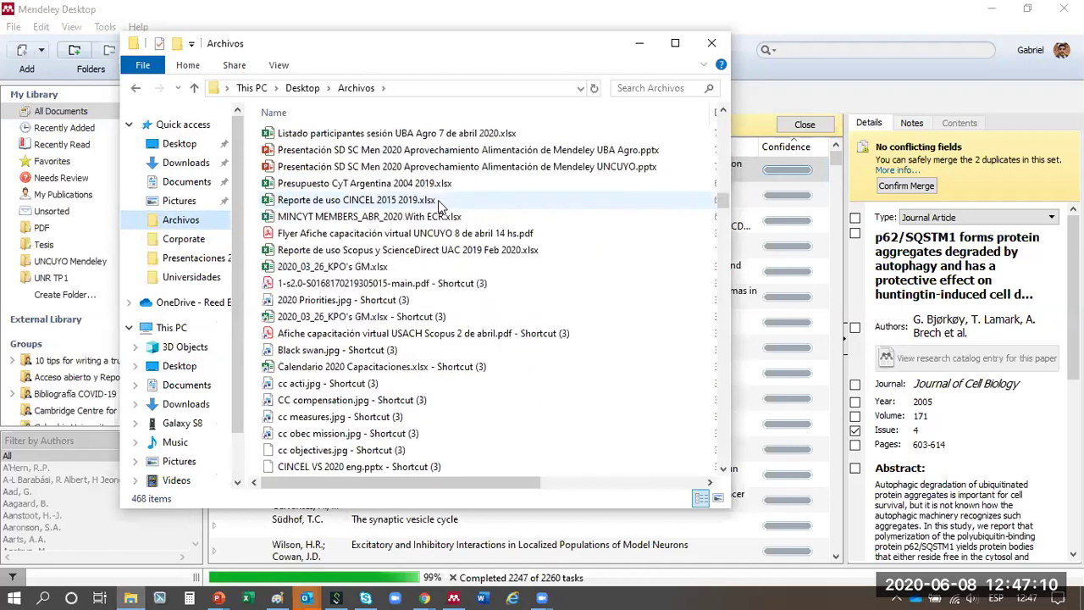
- Browse the Presentaciones 2020 PDFs and close Mendeley's duplicate-merge view
{"action": "left_click", "coordinate": [180, 259]}
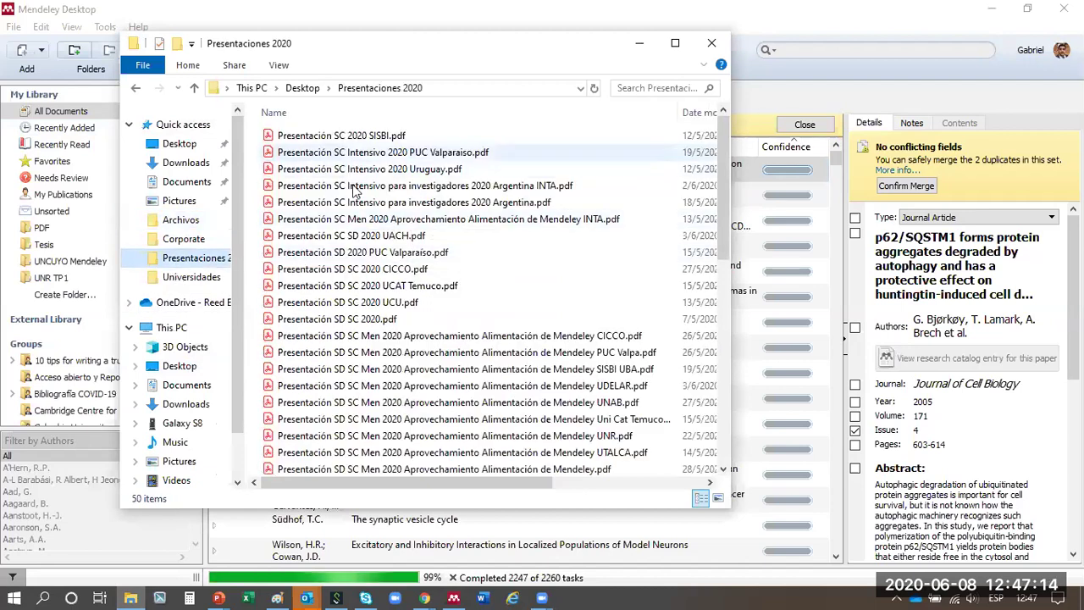
{"action": "scroll", "coordinate": [347, 288], "scroll_direction": "down", "scroll_amount": 4}
{"action": "scroll", "coordinate": [343, 288], "scroll_direction": "up", "scroll_amount": 4}
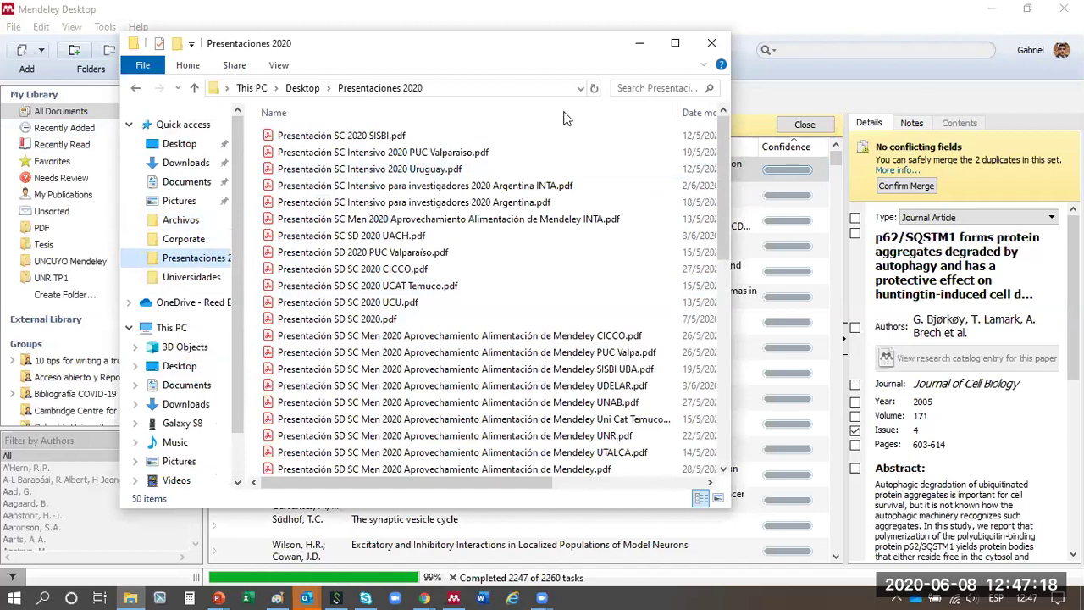
{"action": "left_click", "coordinate": [830, 125]}
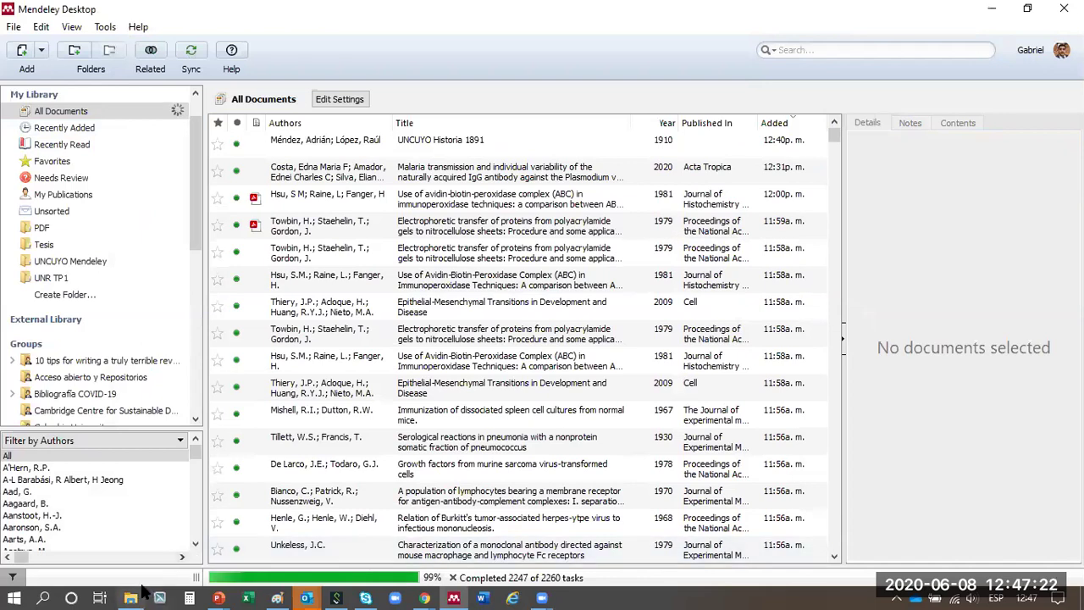
{"action": "left_click", "coordinate": [132, 597]}
- Shift-select the first seven Presentaciones 2020 PDFs and drag them into All Documents
{"action": "left_click", "coordinate": [368, 140]}
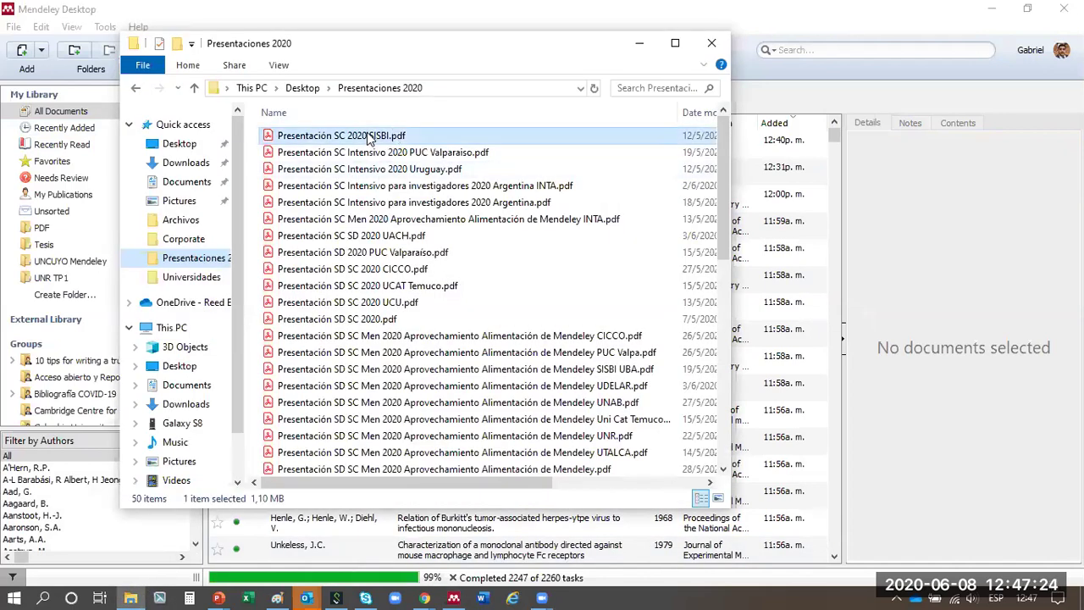
{"action": "left_click", "coordinate": [379, 237], "text": "shift"}
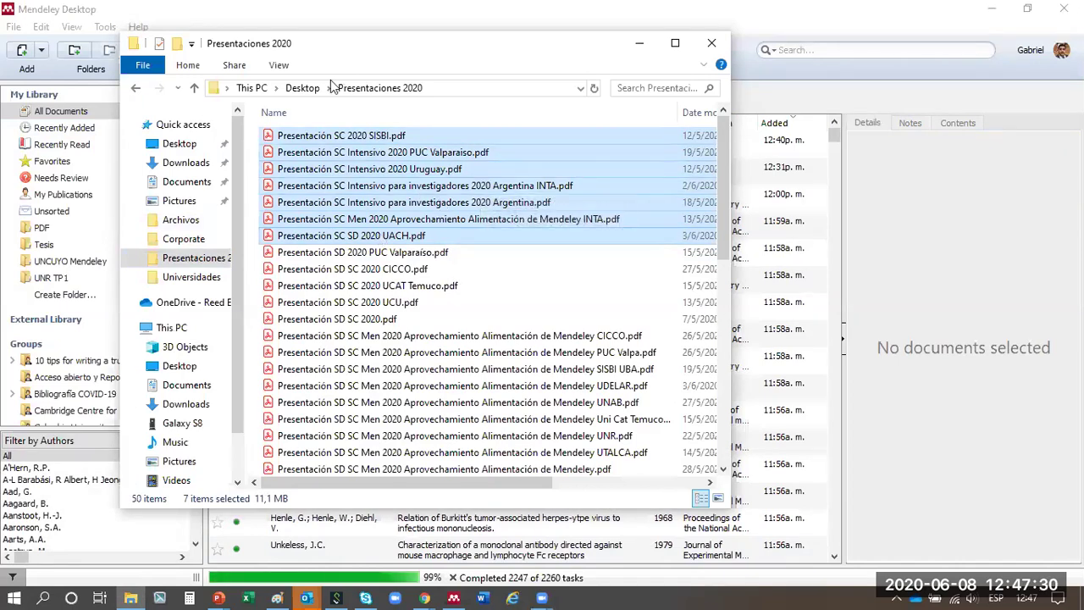
{"action": "left_click_drag", "start_coordinate": [334, 43], "coordinate": [197, 59]}
{"action": "left_click_drag", "start_coordinate": [218, 184], "coordinate": [726, 252]}
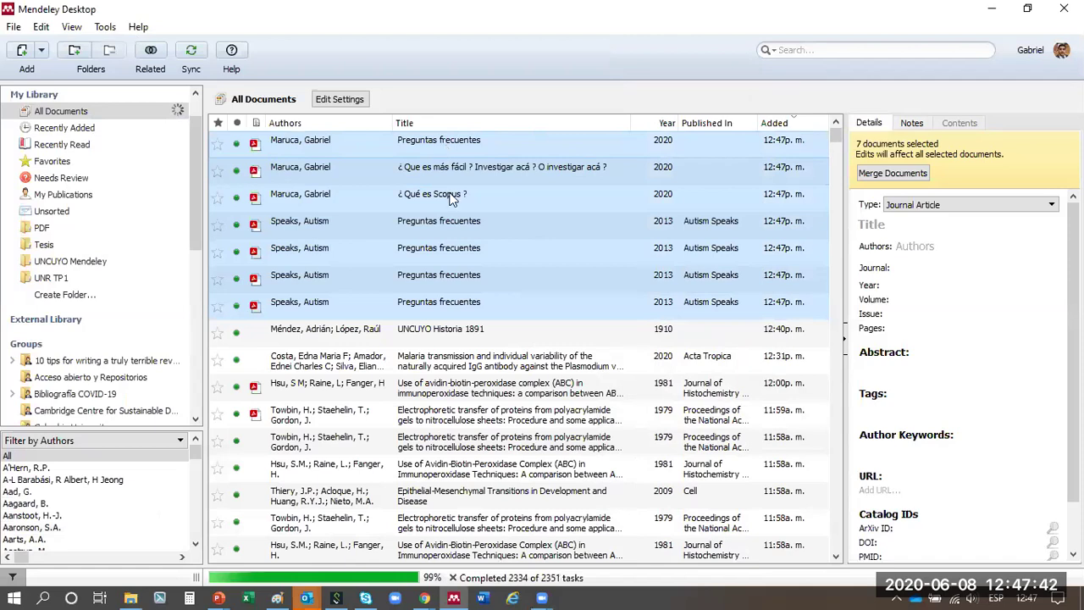
{"action": "left_click", "coordinate": [443, 309]}
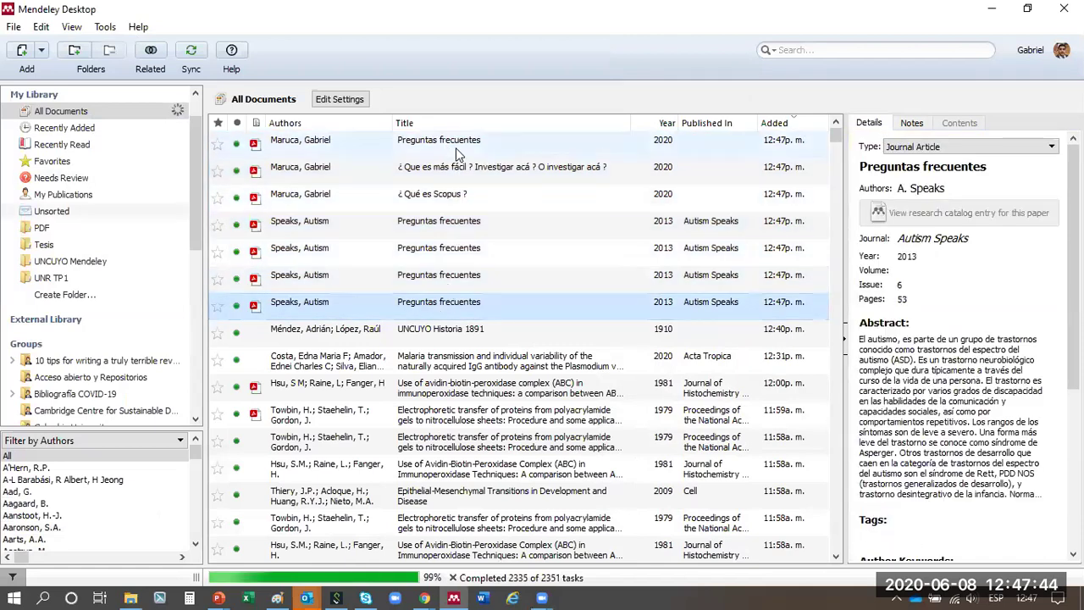
- Review the details of each newly imported Preguntas frecuentes entry
{"action": "left_click", "coordinate": [456, 147]}
{"action": "left_click", "coordinate": [445, 303]}
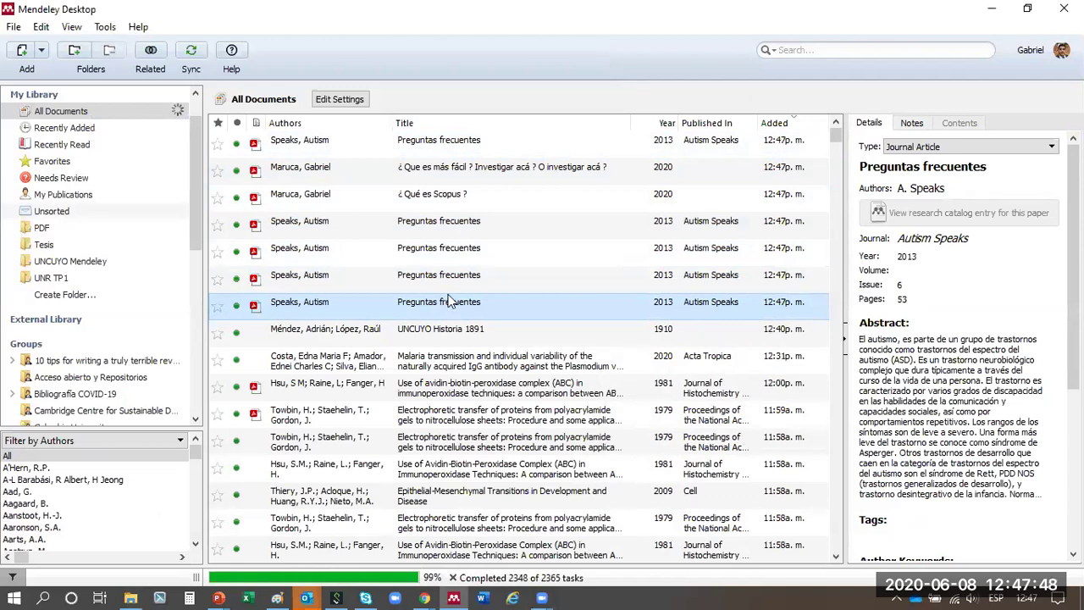
{"action": "left_click", "coordinate": [452, 285]}
{"action": "left_click", "coordinate": [460, 254]}
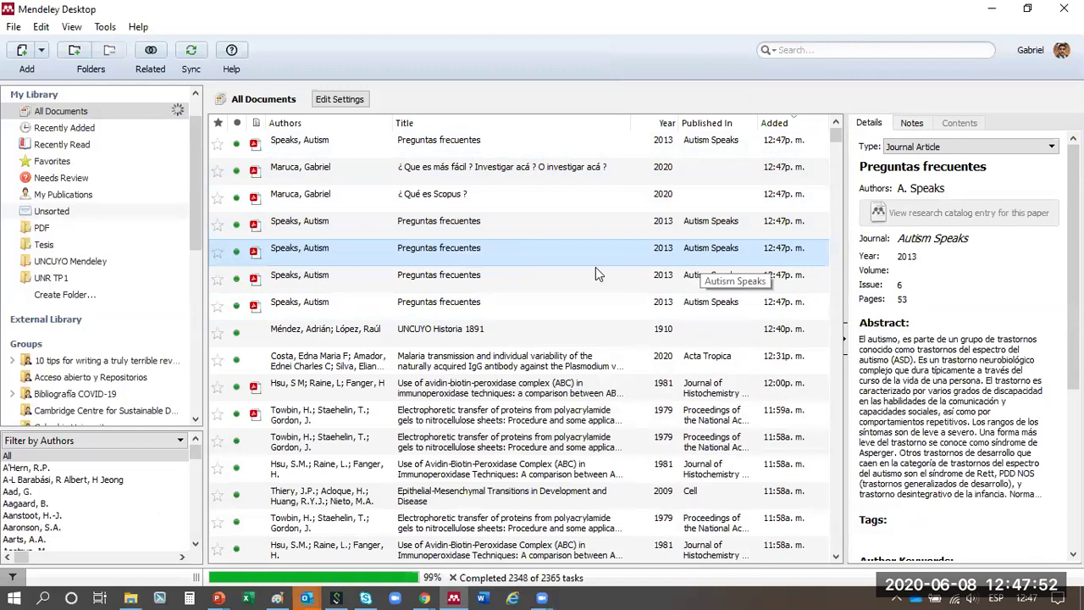
{"action": "left_click", "coordinate": [559, 225]}
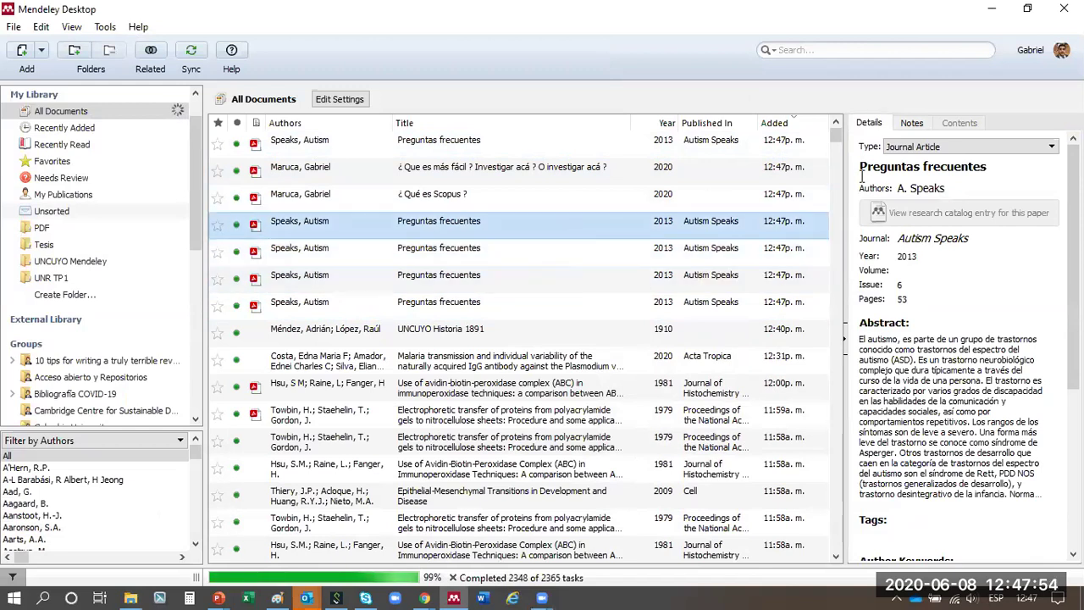
{"action": "left_click", "coordinate": [617, 176]}
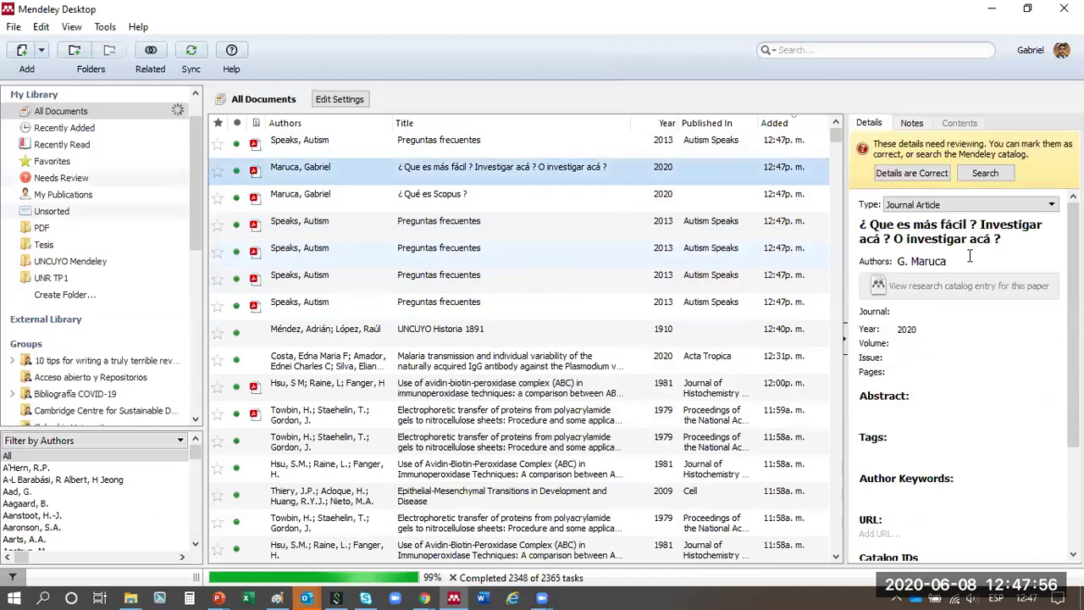
- Mark the ¿ Qué es Scopus ? entry's details as correct
{"action": "left_click", "coordinate": [493, 200]}
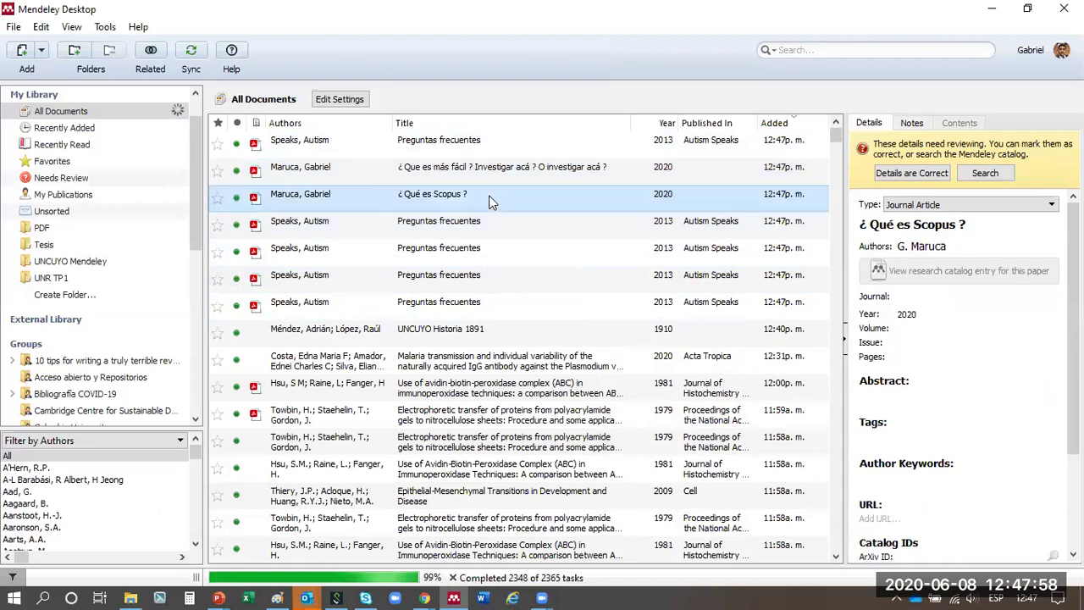
{"action": "left_click", "coordinate": [934, 173]}
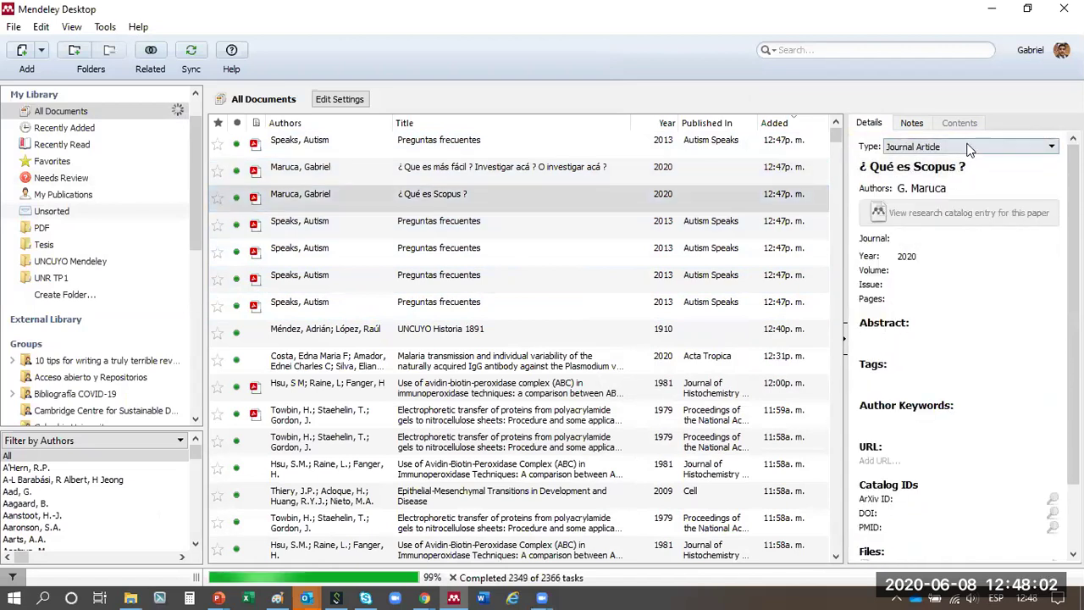
{"action": "left_click", "coordinate": [963, 148]}
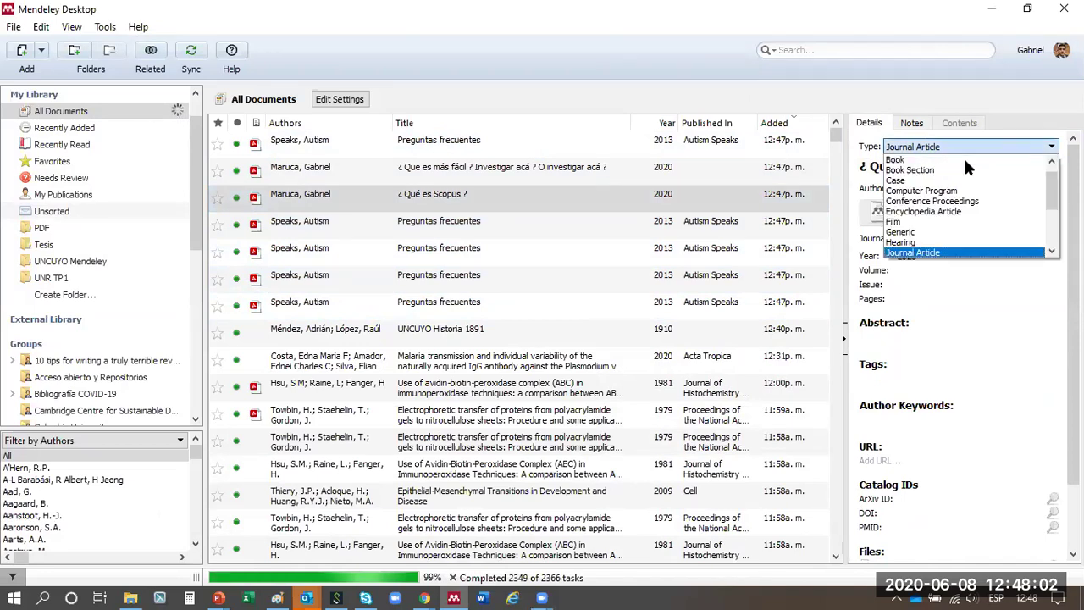
- Make the Scopus entry a Generic item titled Presentación Scopus with 30 pages, then select the imported entries
{"action": "left_click", "coordinate": [967, 231]}
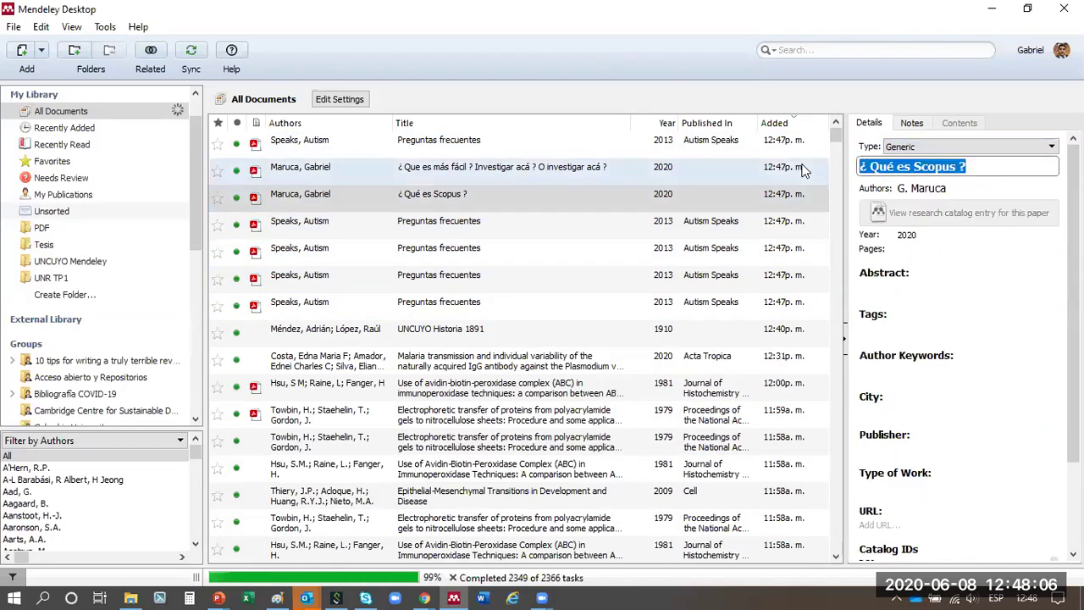
{"action": "key", "text": "BackSpace"}
{"action": "type", "text": "Pres"}
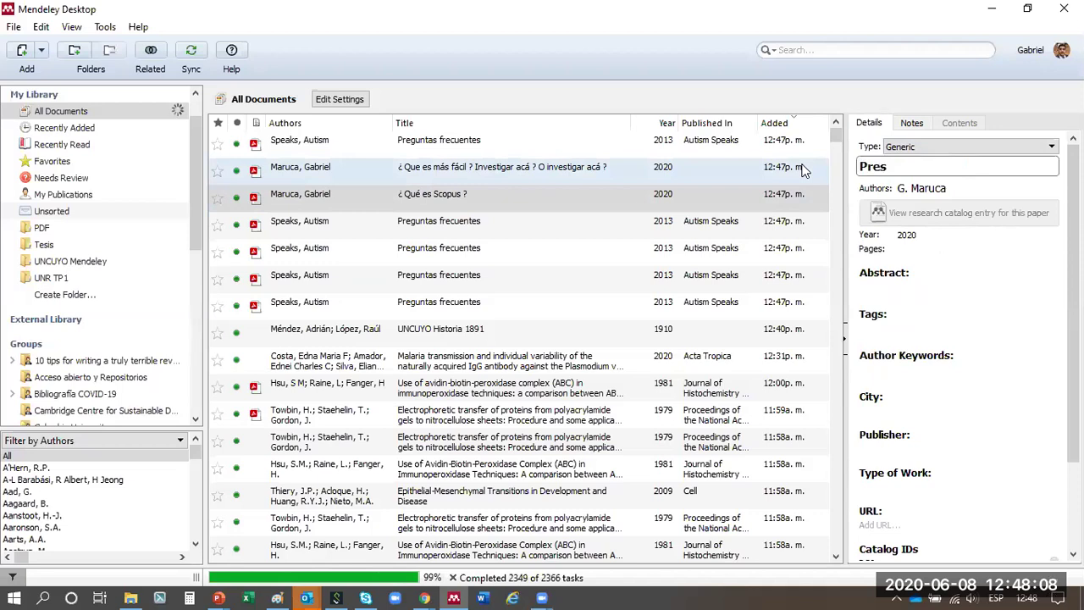
{"action": "type", "text": "entación Sc"}
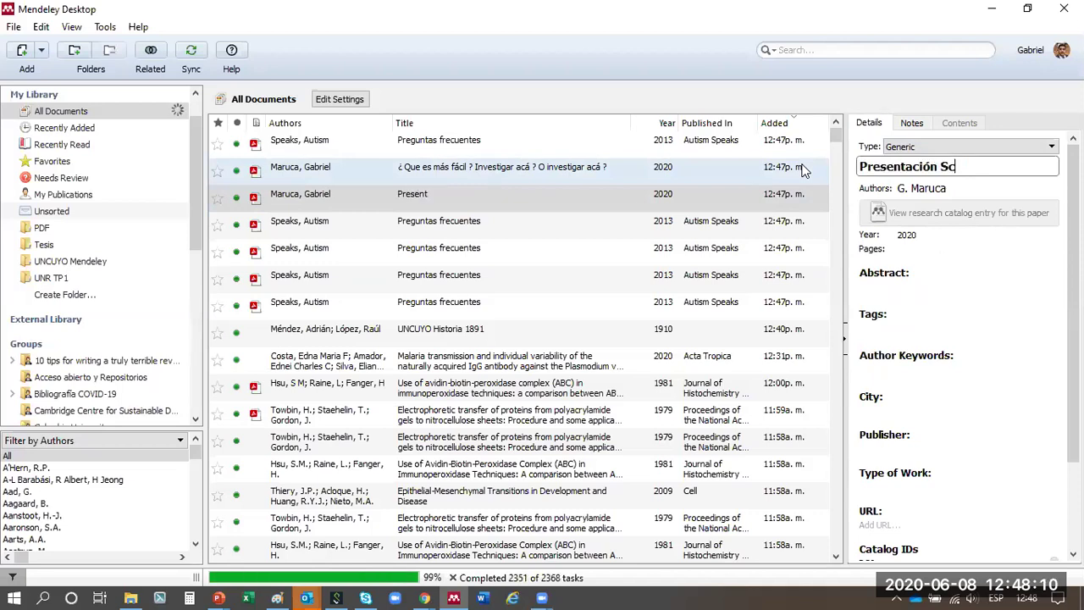
{"action": "key", "text": "Tab"}
{"action": "key", "text": "Tab"}
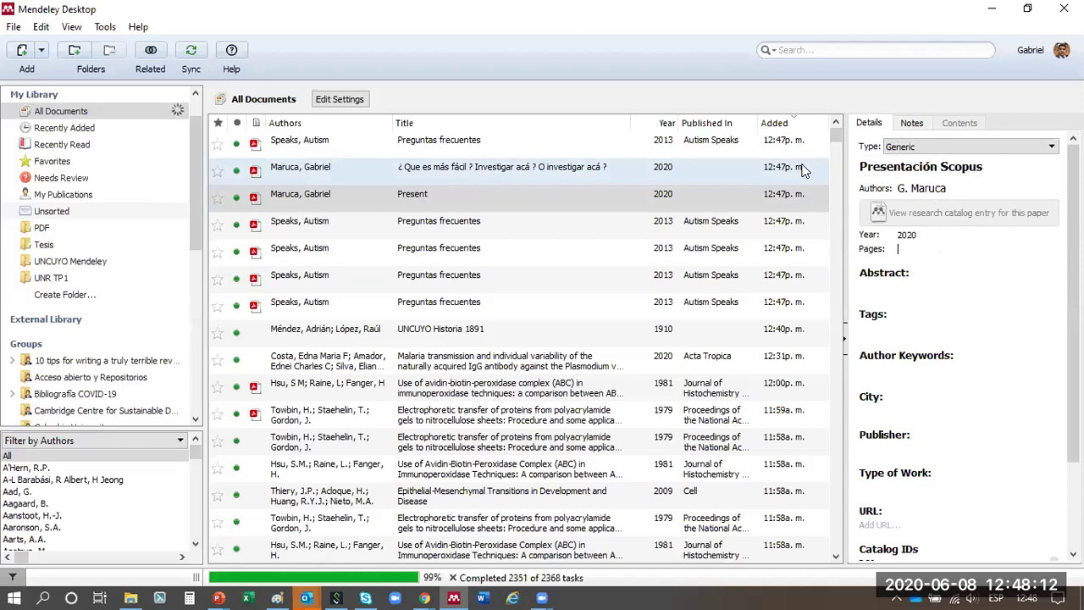
{"action": "type", "text": "30"}
{"action": "key", "text": "Tab"}
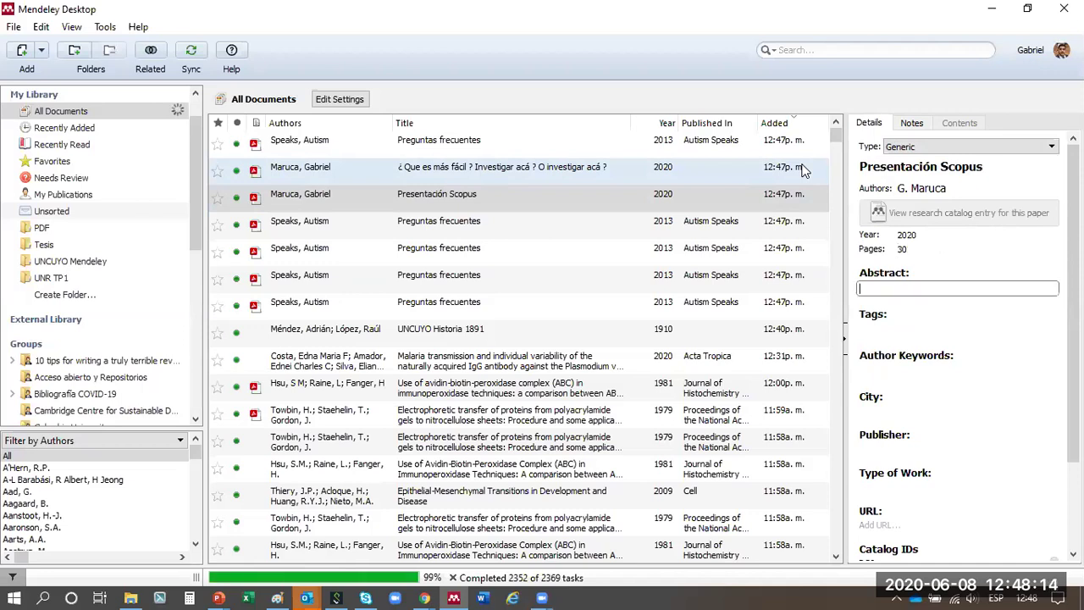
{"action": "key", "text": "Tab"}
{"action": "key", "text": "Tab"}
{"action": "key", "text": "Tab"}
{"action": "key", "text": "Tab"}
{"action": "key", "text": "Tab"}
{"action": "key", "text": "Tab"}
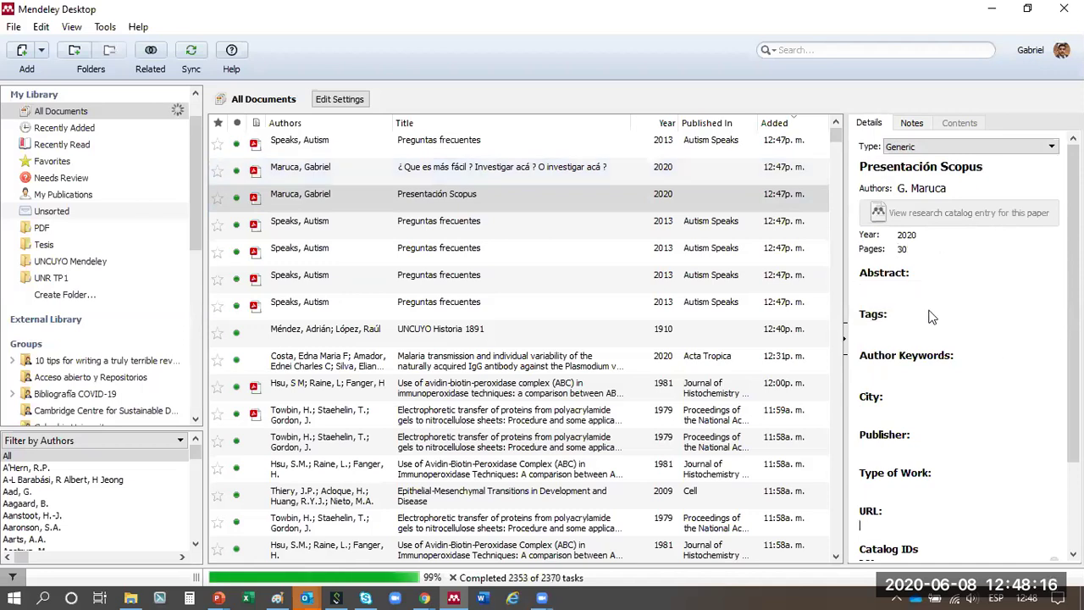
{"action": "left_click", "coordinate": [428, 298]}
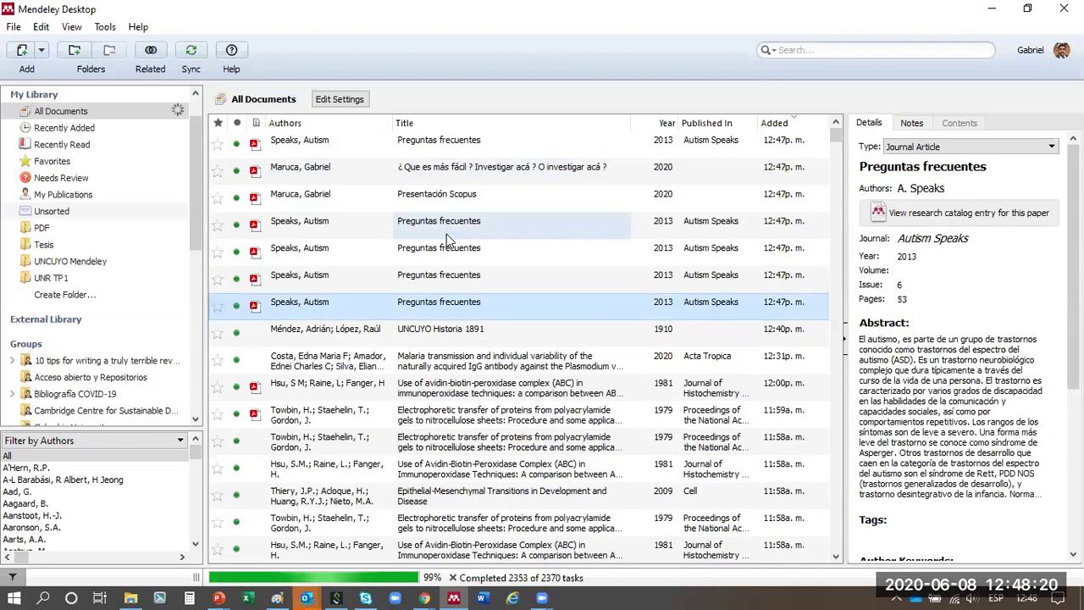
{"action": "left_click", "coordinate": [494, 144], "text": "shift"}
- Delete the seven imported entries and close the Presentaciones 2020 folder window
{"action": "key", "text": "Delete"}
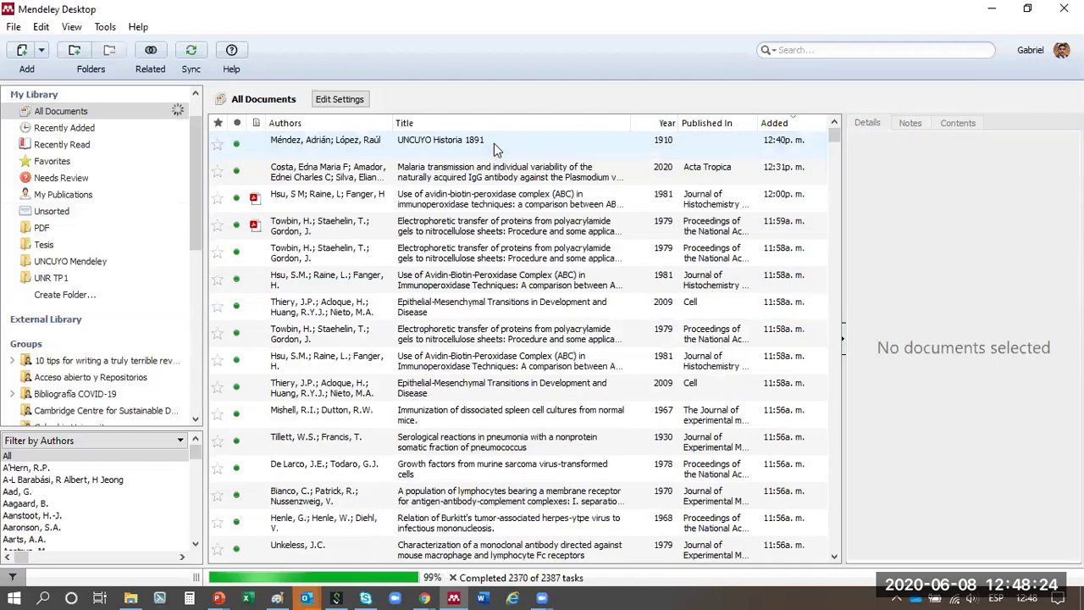
{"action": "left_click", "coordinate": [495, 149]}
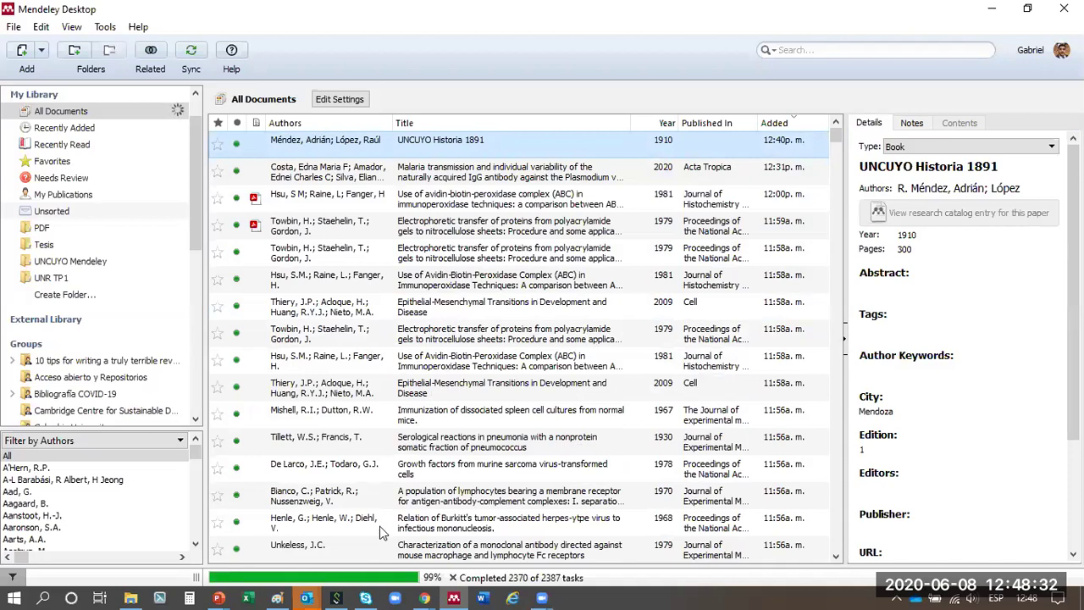
{"action": "left_click", "coordinate": [130, 598]}
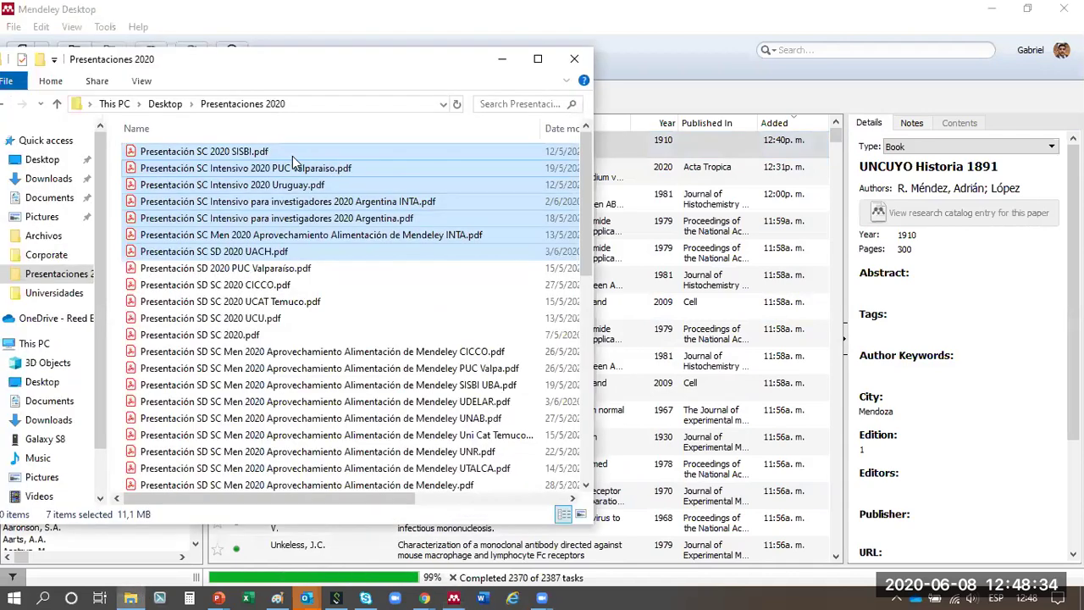
{"action": "left_click_drag", "start_coordinate": [780, 191], "coordinate": [562, 220]}
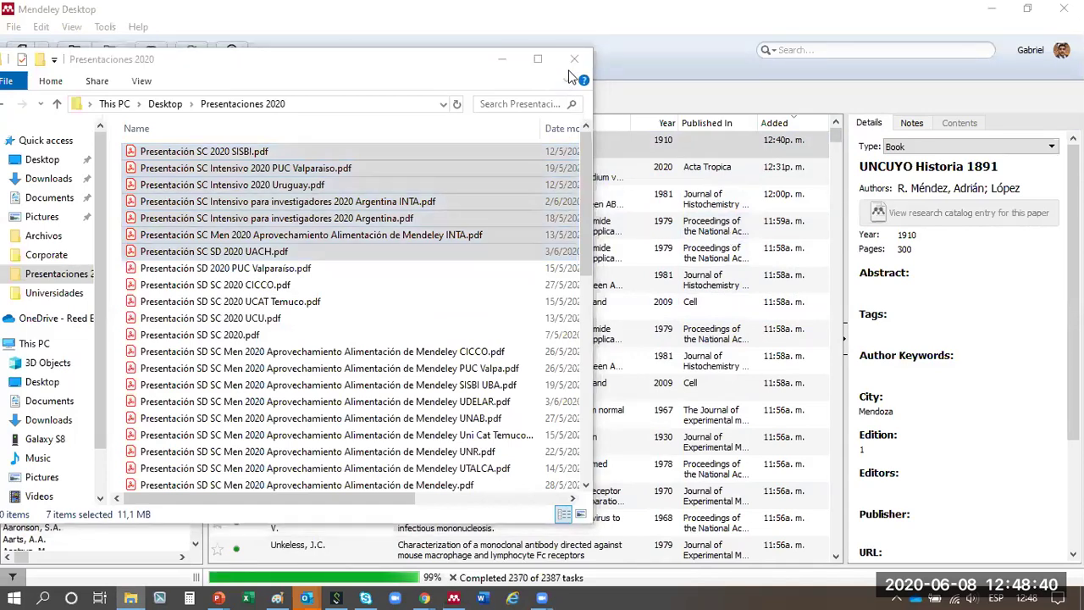
{"action": "left_click_drag", "start_coordinate": [335, 59], "coordinate": [334, 106]}
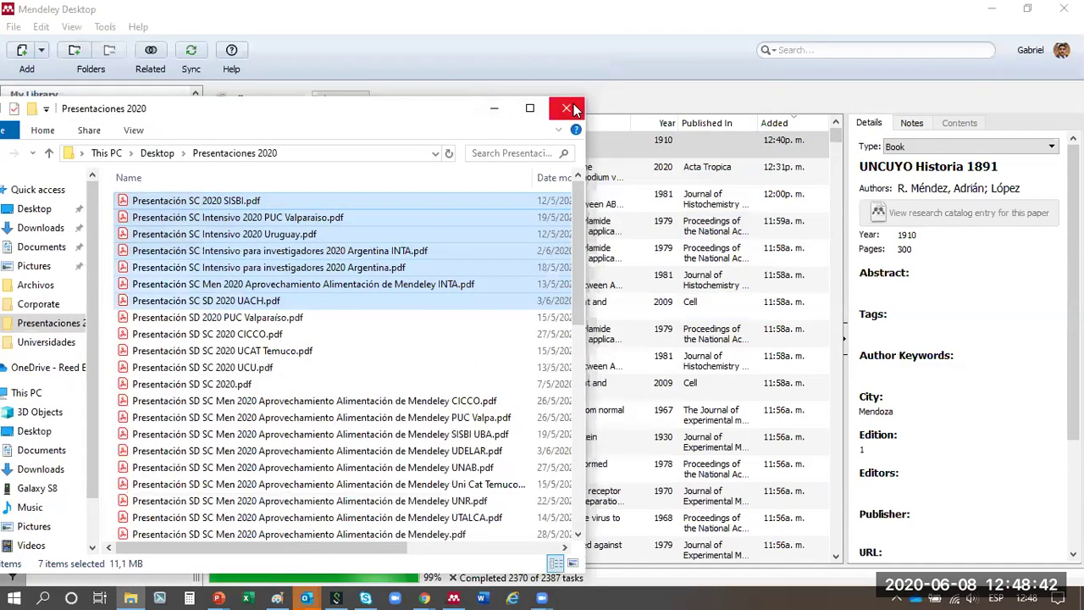
{"action": "left_click", "coordinate": [566, 107]}
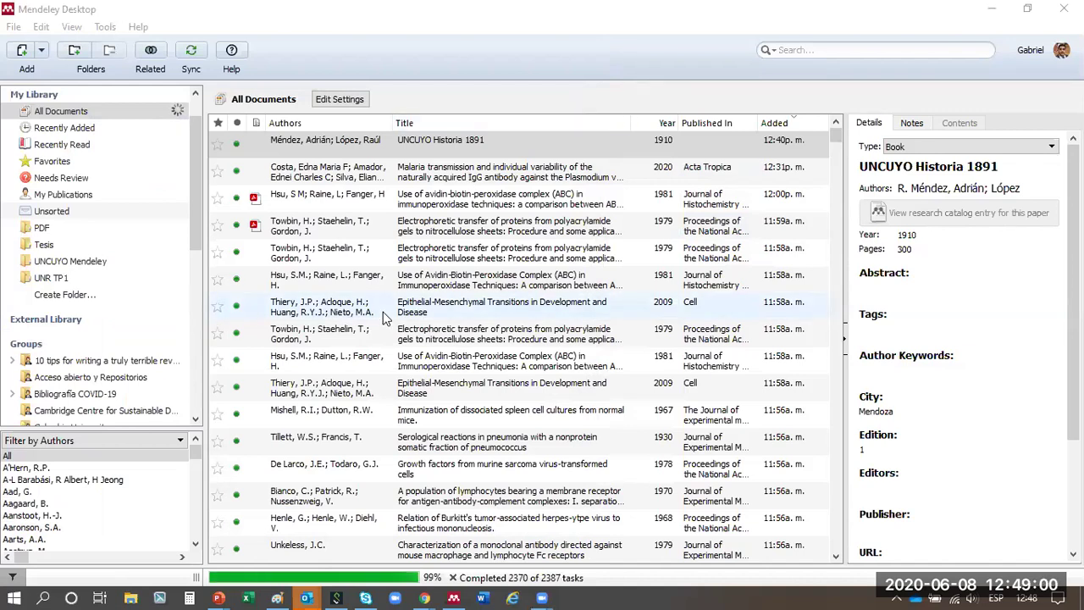
- Look through the Help menu's Create Backup command
{"action": "left_click", "coordinate": [71, 26]}
{"action": "mouse_move", "coordinate": [108, 32]}
{"action": "mouse_move", "coordinate": [138, 25]}
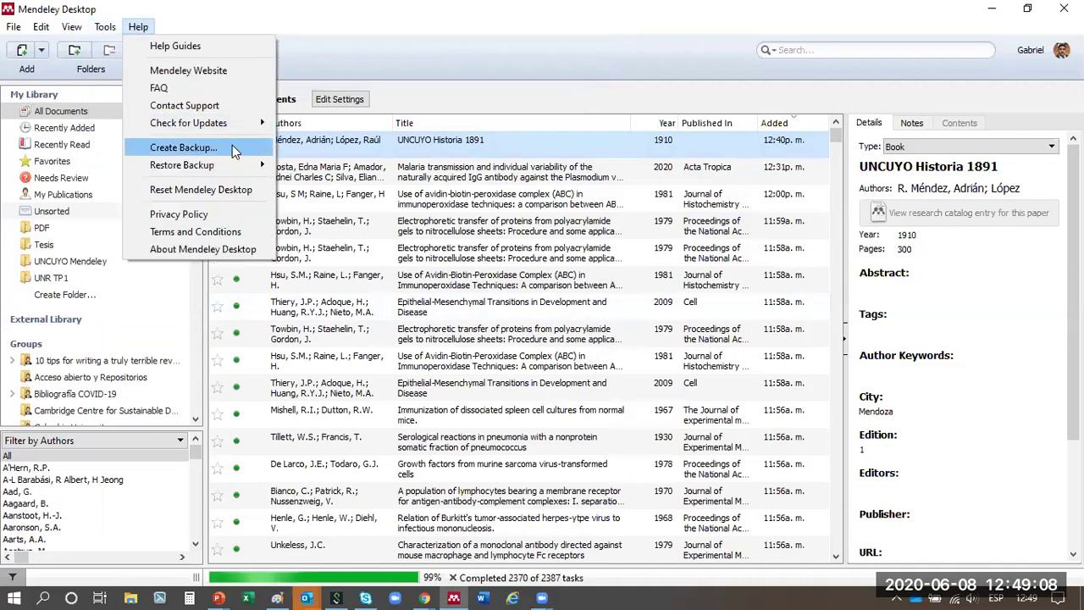
- Browse Downloads and Desktop as library backup locations, then cancel the backup without saving
{"action": "left_click", "coordinate": [234, 148]}
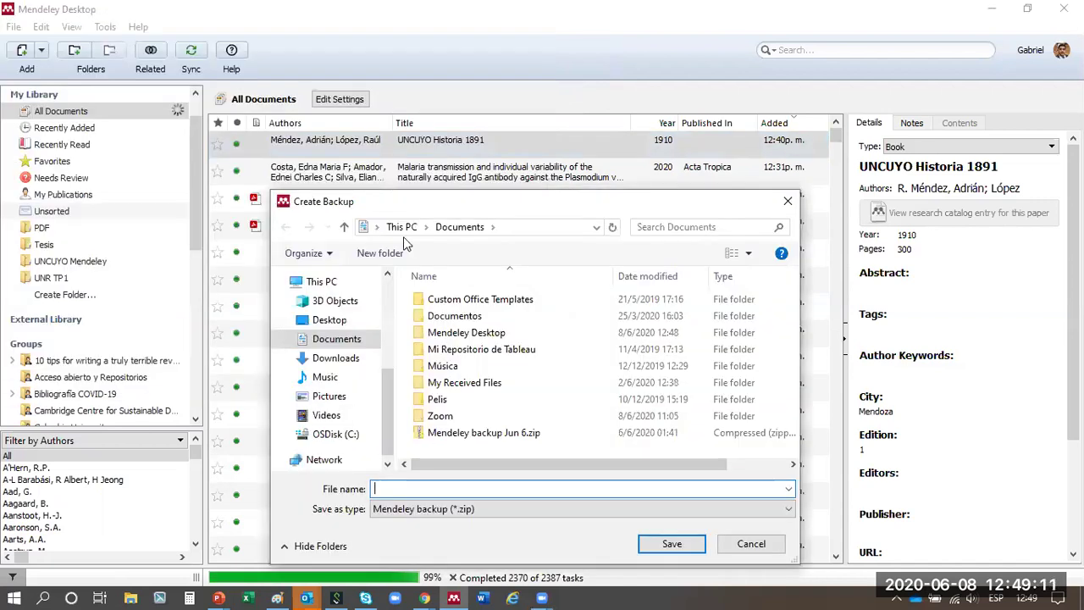
{"action": "left_click", "coordinate": [320, 281]}
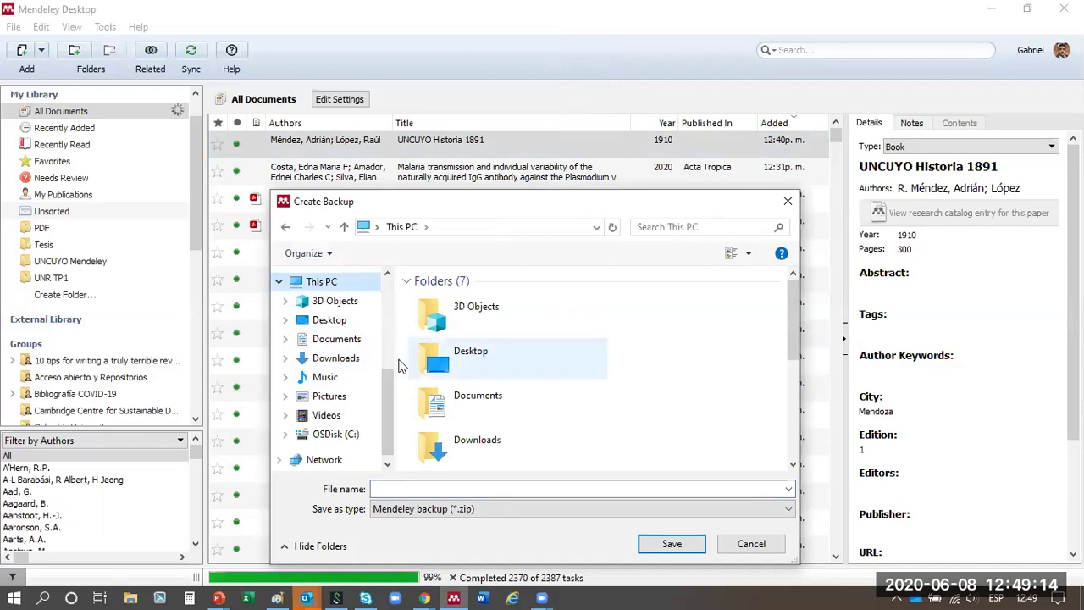
{"action": "left_click", "coordinate": [358, 358]}
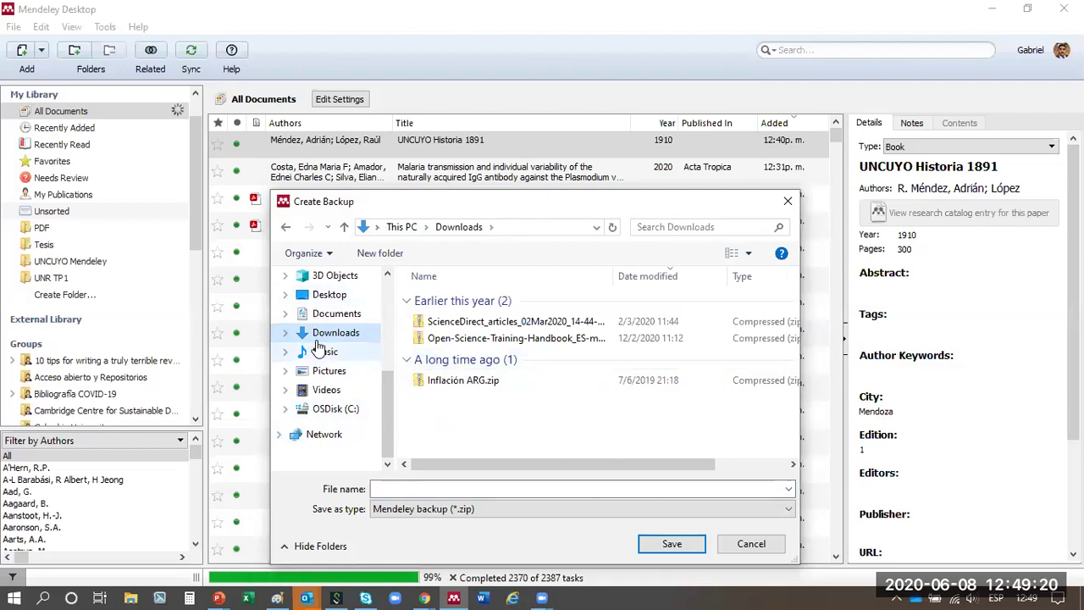
{"action": "left_click", "coordinate": [329, 294]}
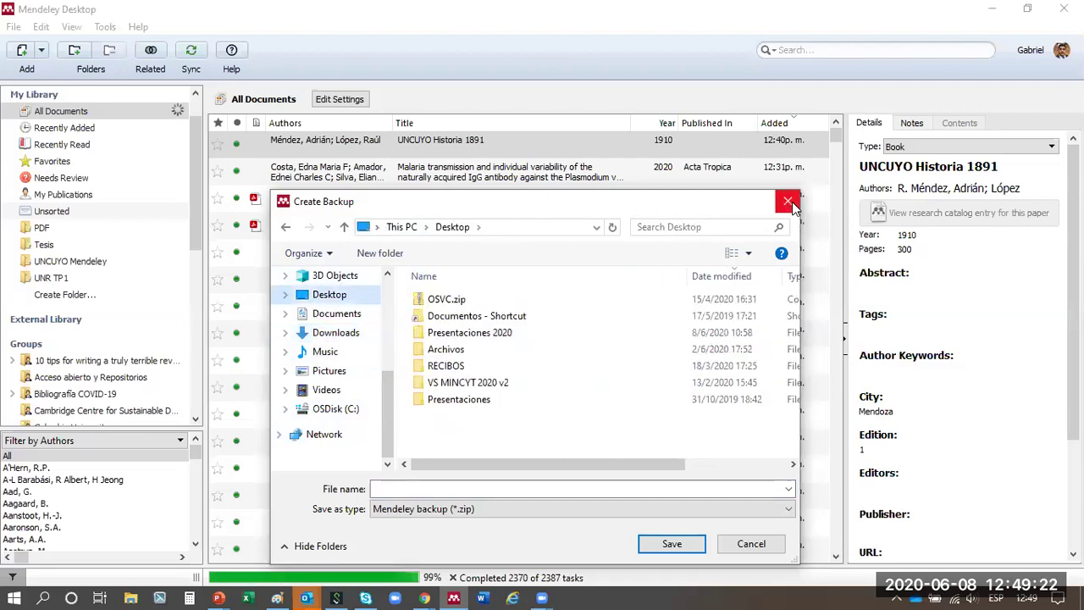
{"action": "left_click", "coordinate": [789, 203]}
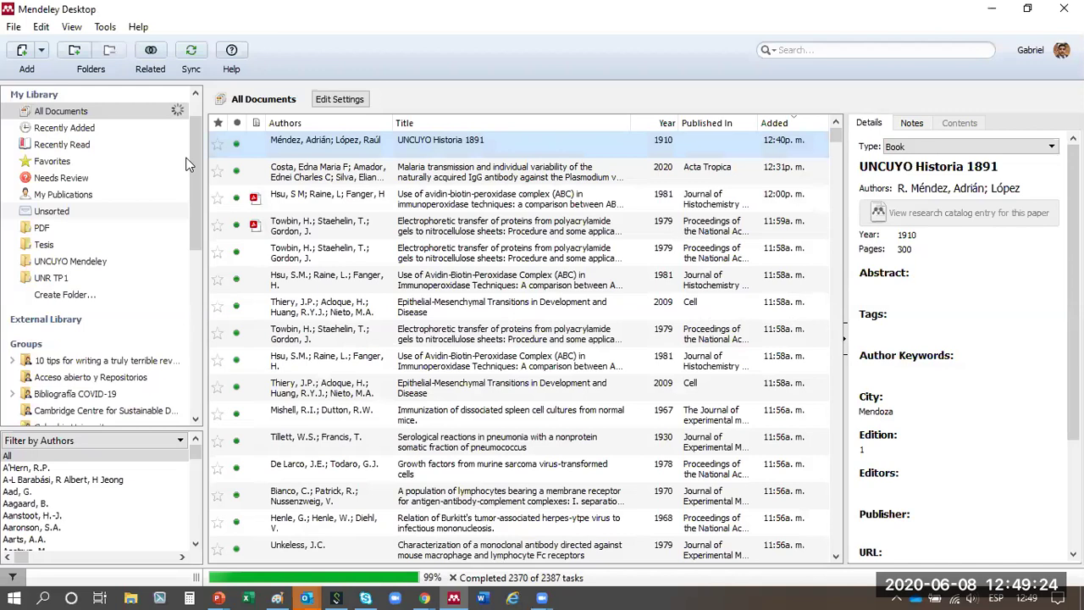
{"action": "key", "text": "alt+h"}
- Browse the Restore Backup file list, close it without restoring, and switch to Word
{"action": "mouse_move", "coordinate": [190, 163]}
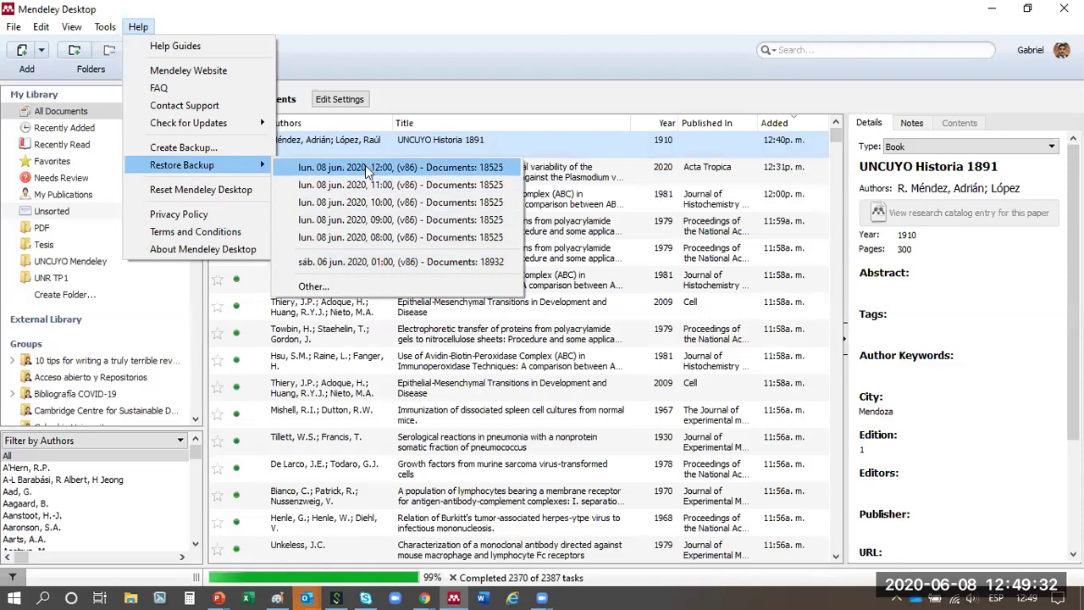
{"action": "left_click", "coordinate": [340, 288]}
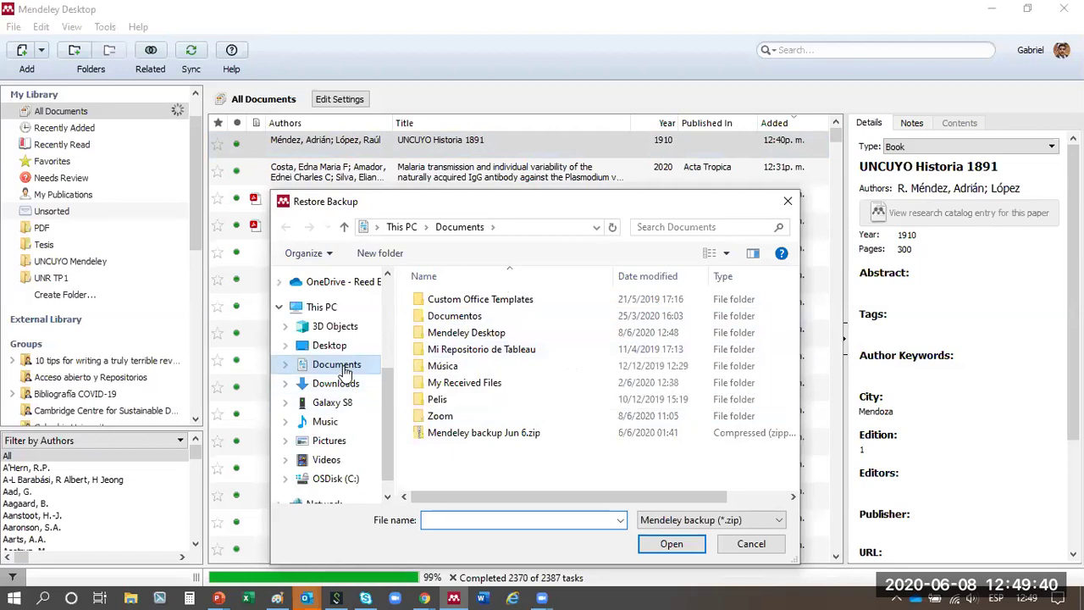
{"action": "left_click", "coordinate": [789, 202]}
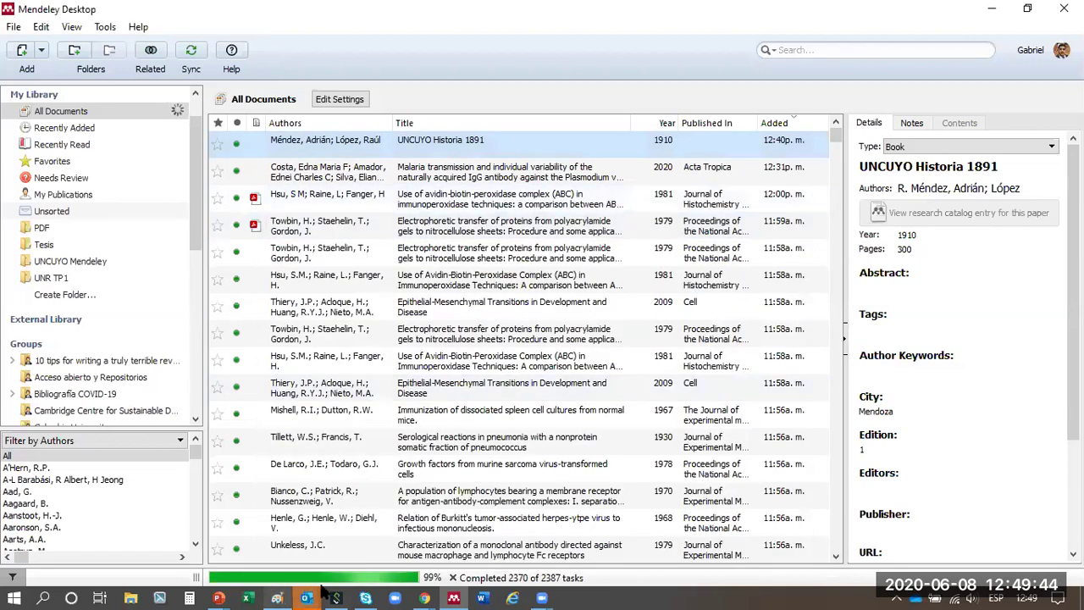
{"action": "left_click", "coordinate": [482, 598]}
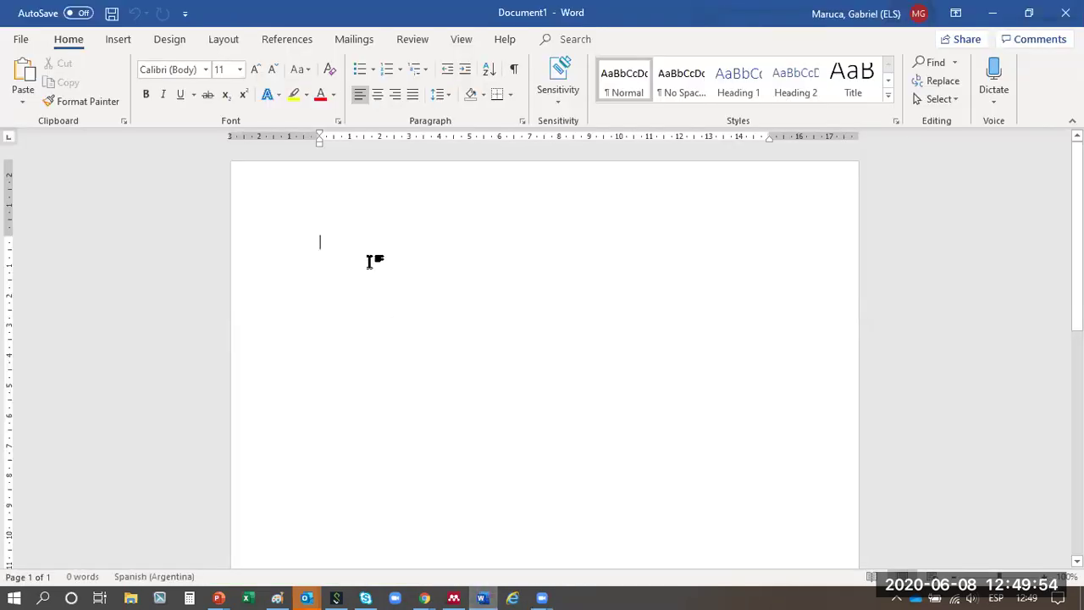
- Generate sample paragraphs with =rand() and split the text before 'When you click' into a new paragraph
{"action": "type", "text": "rand()"}
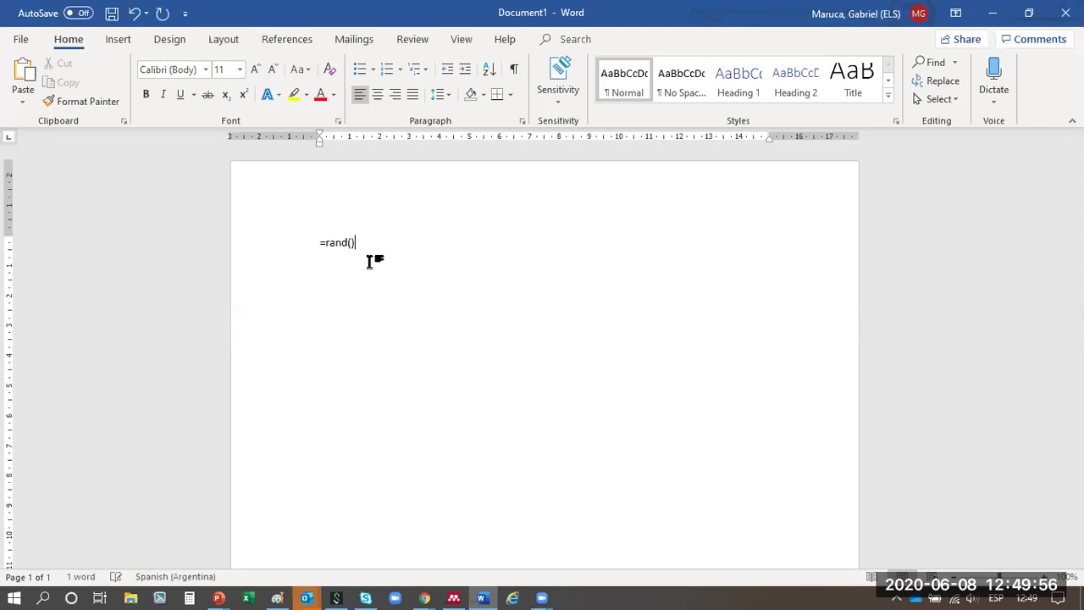
{"action": "key", "text": "Return"}
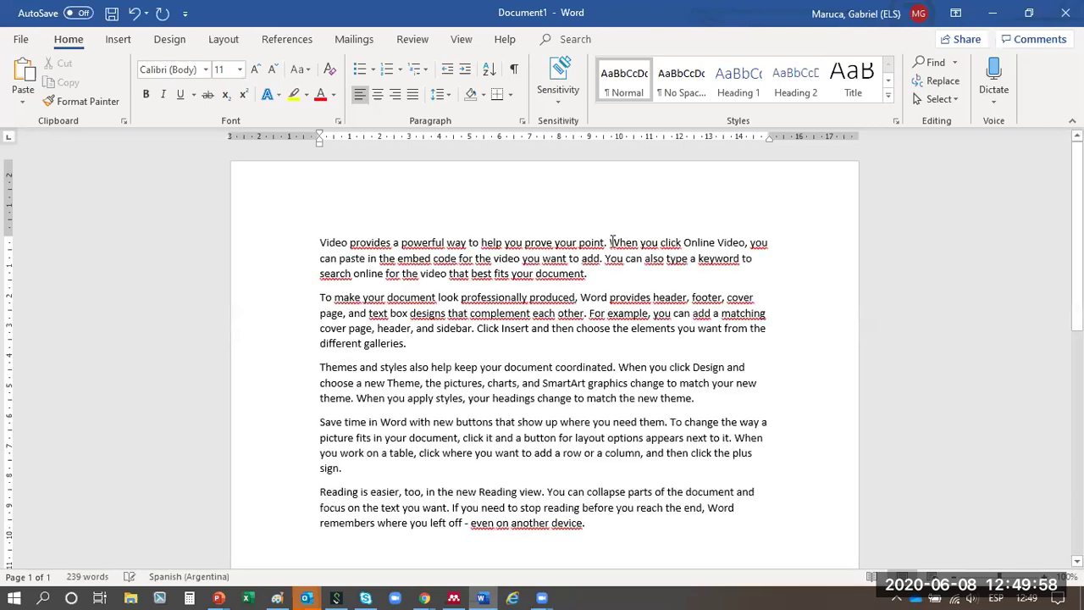
{"action": "left_click", "coordinate": [610, 242]}
{"action": "key", "text": "Return"}
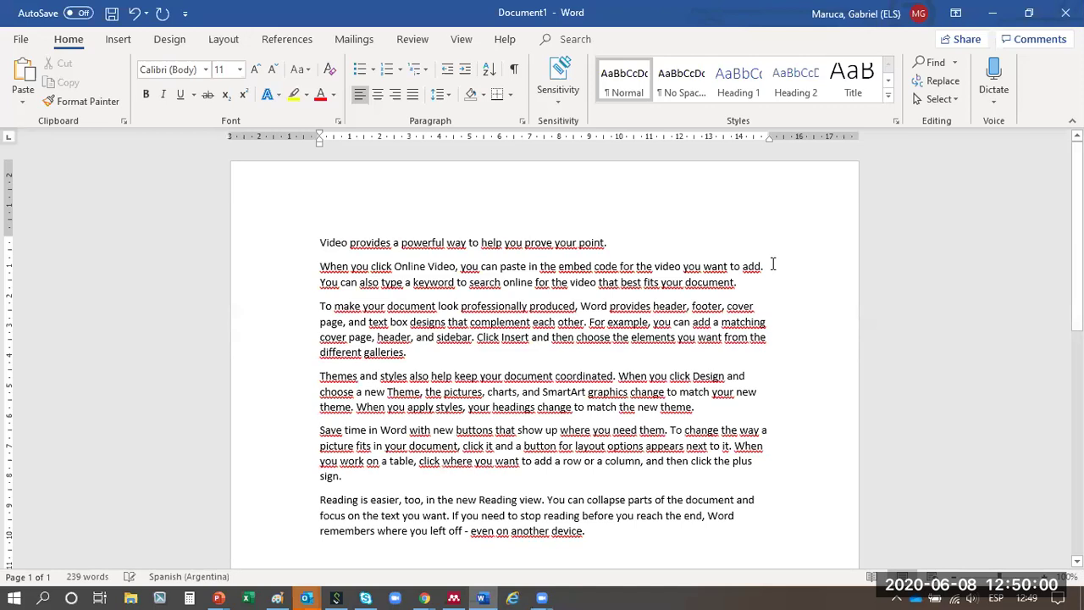
- Break out 'You can also', 'For example', 'Click Insert', 'When you click Design' and 'When you apply styles' as paragraphs
{"action": "left_click", "coordinate": [761, 266]}
{"action": "key", "text": "Return"}
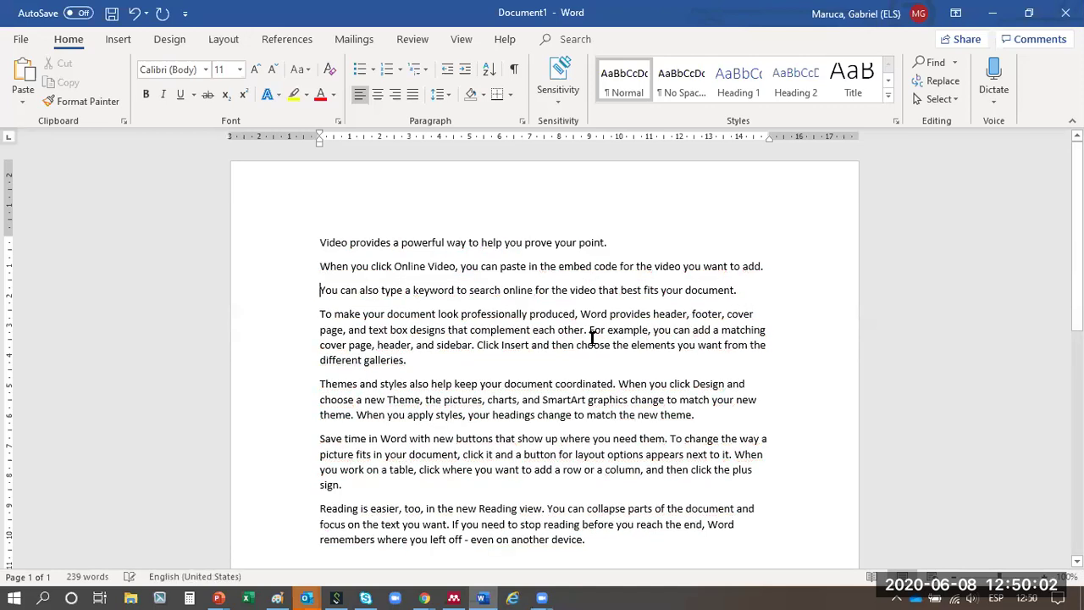
{"action": "left_click", "coordinate": [590, 330]}
{"action": "key", "text": "Return"}
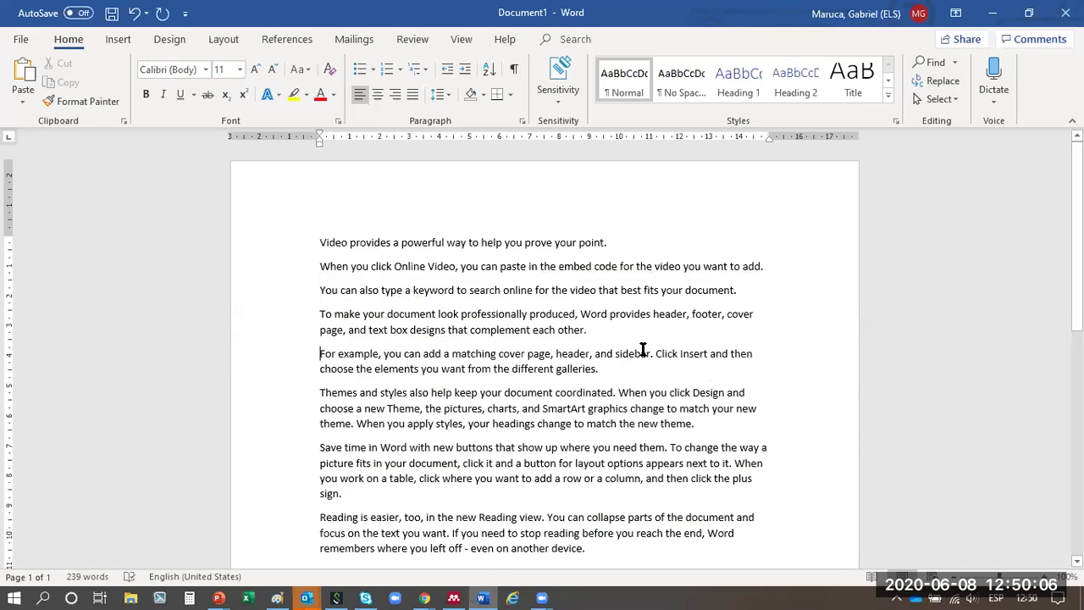
{"action": "left_click", "coordinate": [656, 354]}
{"action": "key", "text": "Return"}
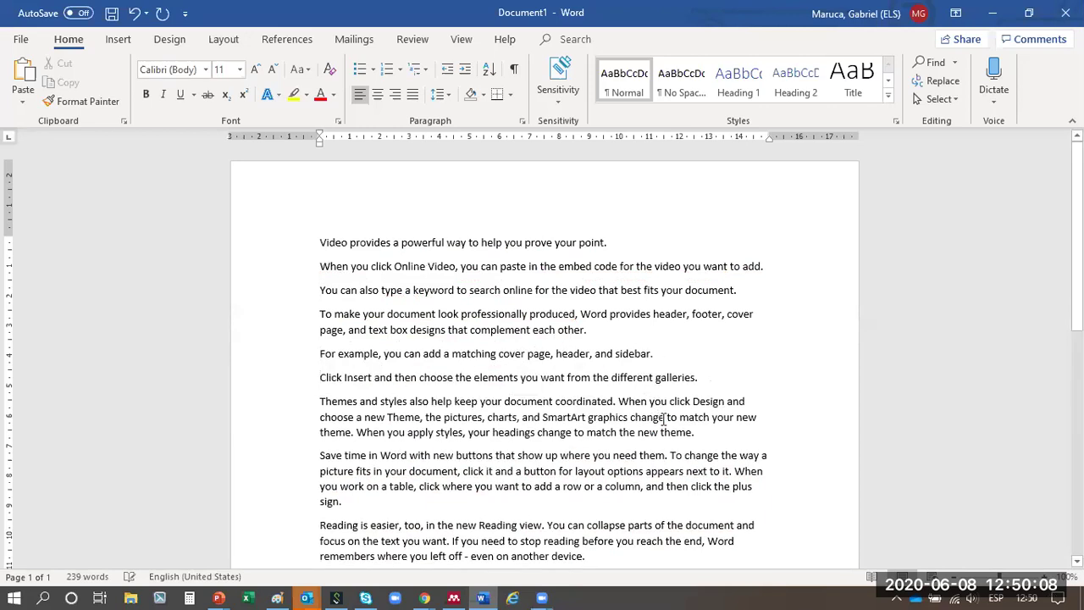
{"action": "left_click", "coordinate": [619, 401]}
{"action": "key", "text": "Return"}
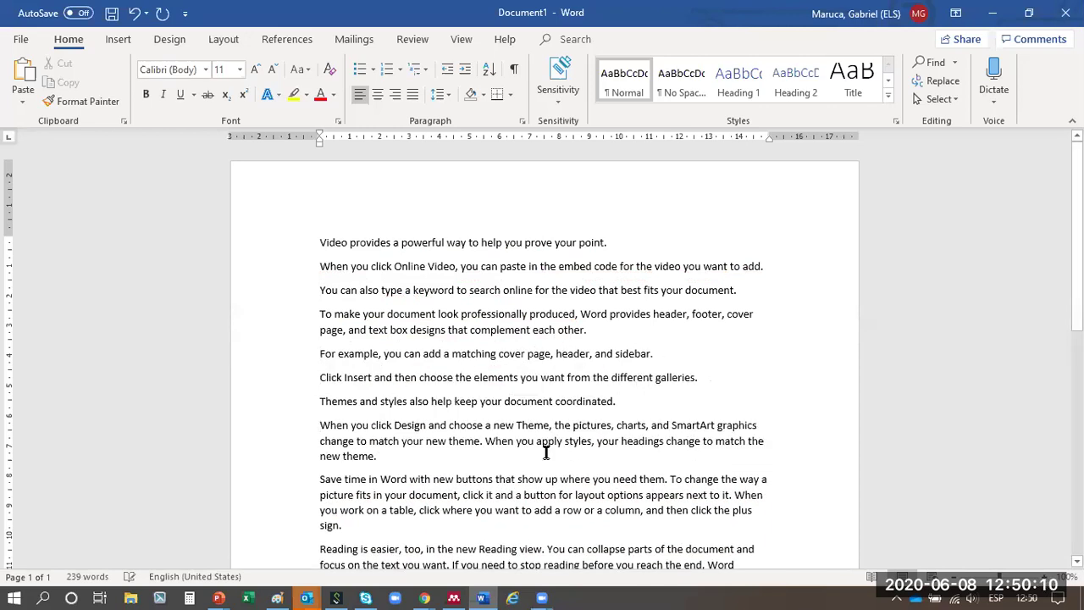
{"action": "left_click", "coordinate": [487, 440]}
{"action": "key", "text": "Return"}
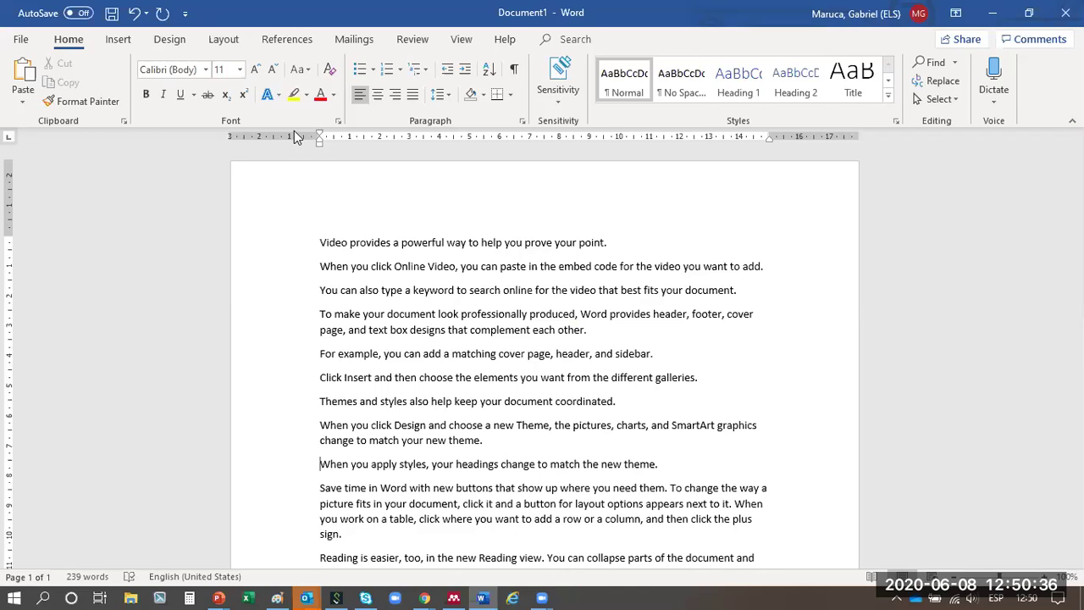
- Add an empty line after the document's first sentence
{"action": "scroll", "coordinate": [542, 355], "scroll_direction": "down", "scroll_amount": 5}
{"action": "scroll", "coordinate": [601, 305], "scroll_direction": "up", "scroll_amount": 5}
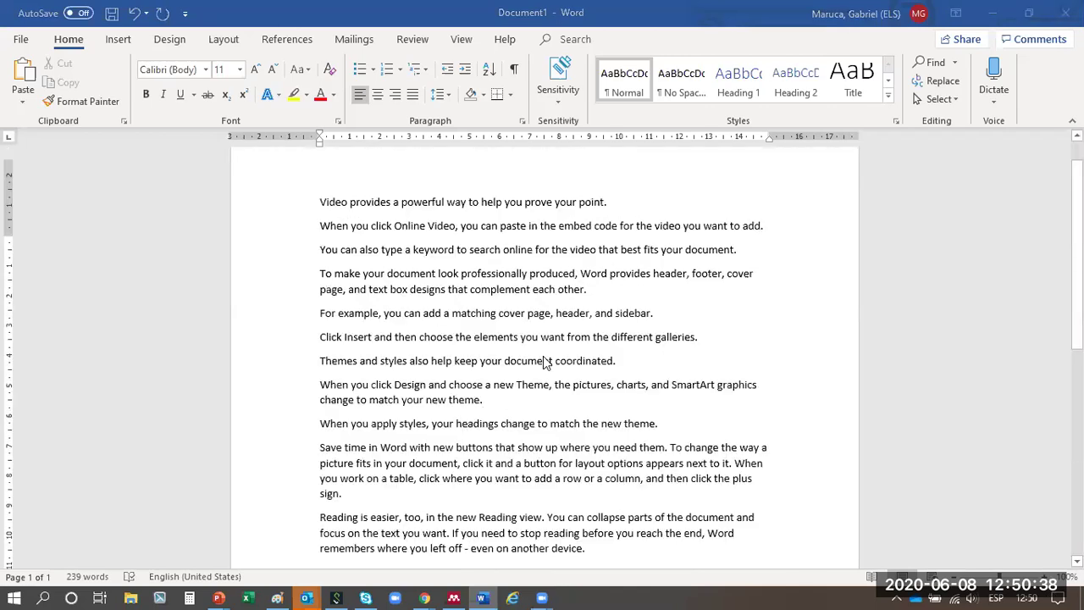
{"action": "left_click", "coordinate": [615, 243]}
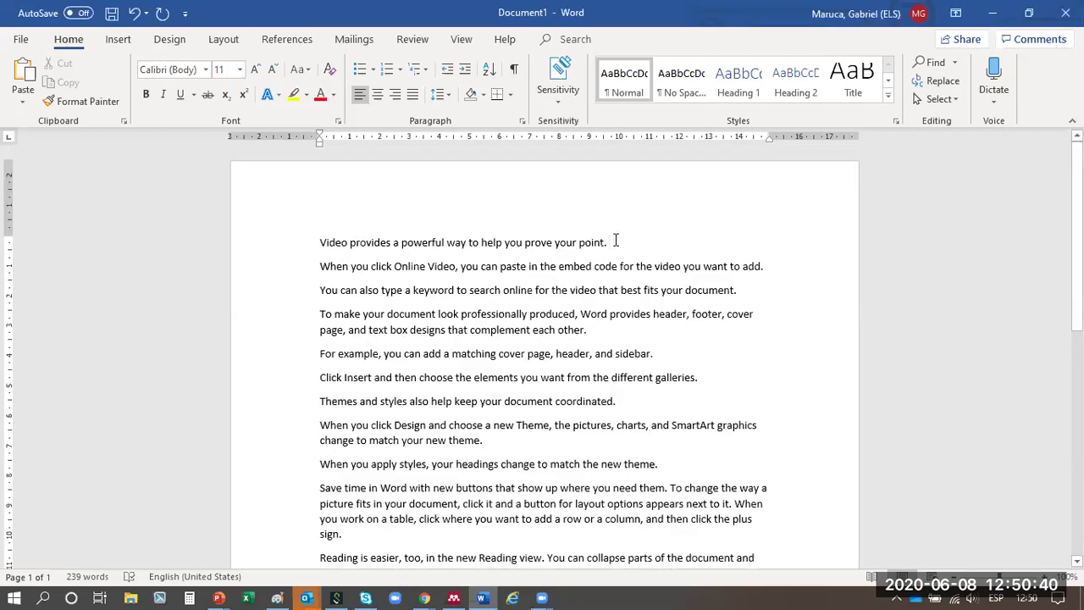
{"action": "key", "text": "Return"}
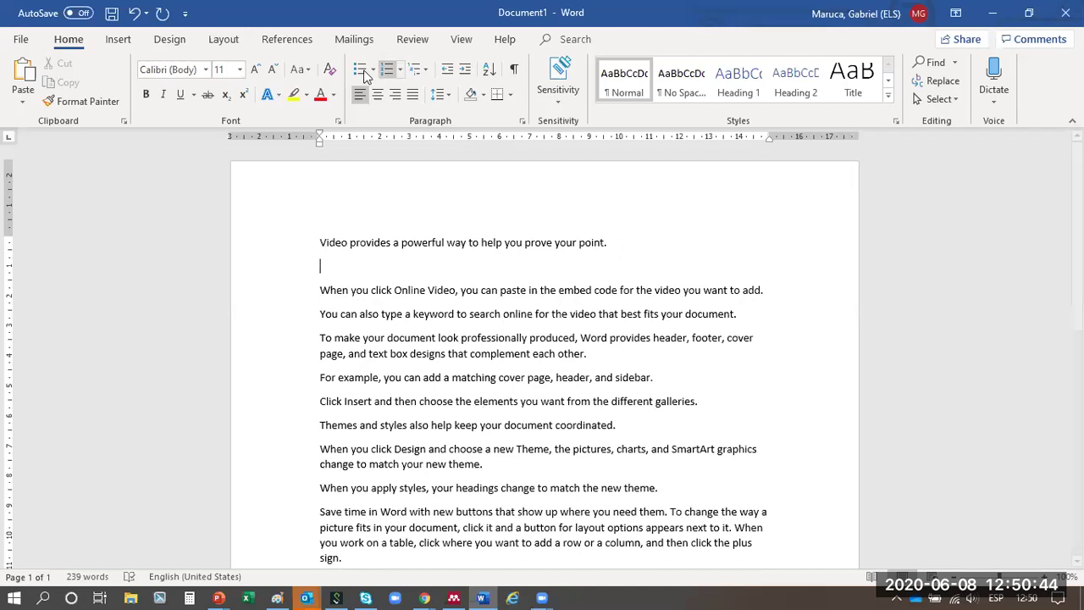
- Start a Mendeley citation from the References tab, move the search box up, and search 'fre'
{"action": "left_click", "coordinate": [286, 40]}
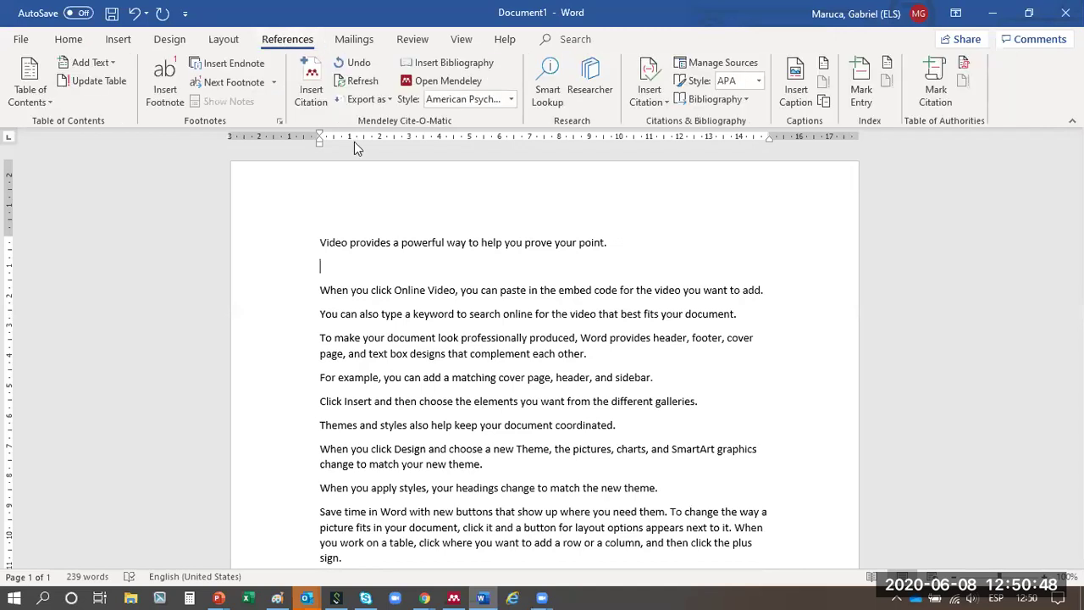
{"action": "left_click", "coordinate": [314, 81]}
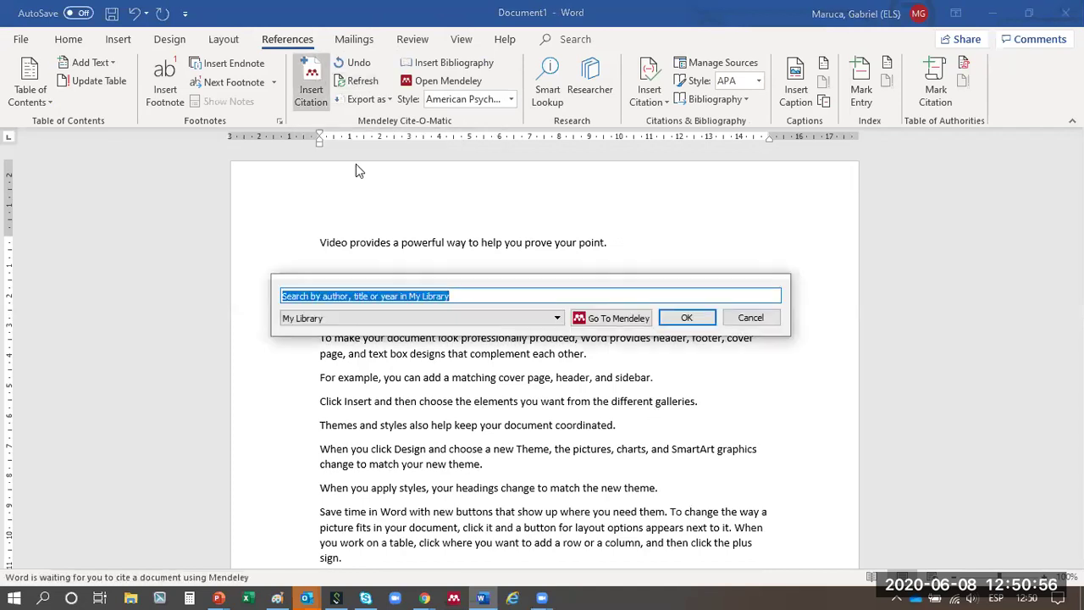
{"action": "left_click_drag", "start_coordinate": [534, 286], "coordinate": [546, 158]}
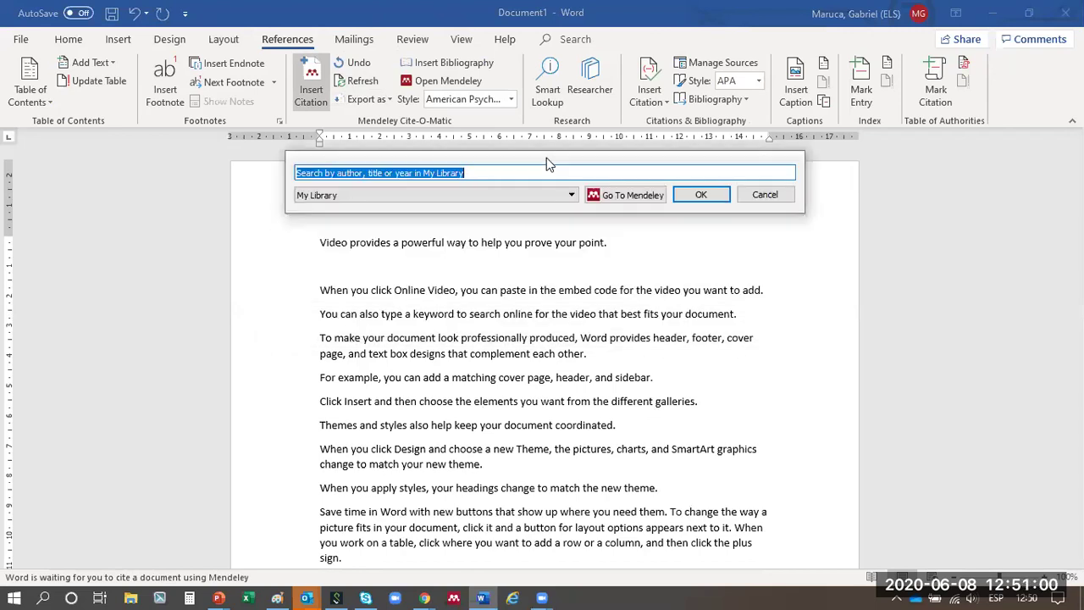
{"action": "left_click_drag", "start_coordinate": [546, 158], "coordinate": [552, 180]}
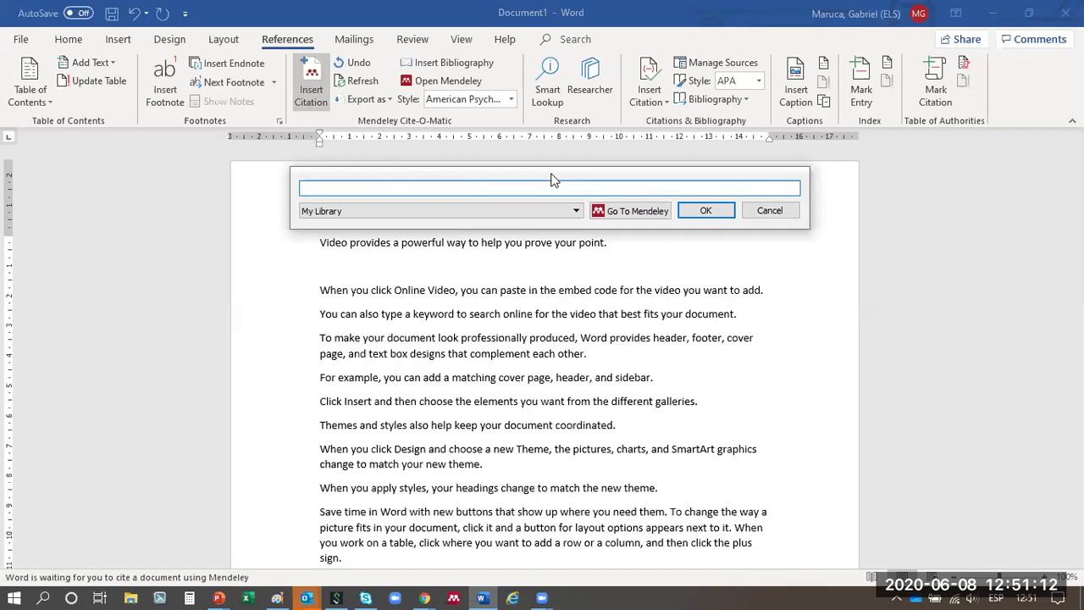
{"action": "type", "text": "tre"}
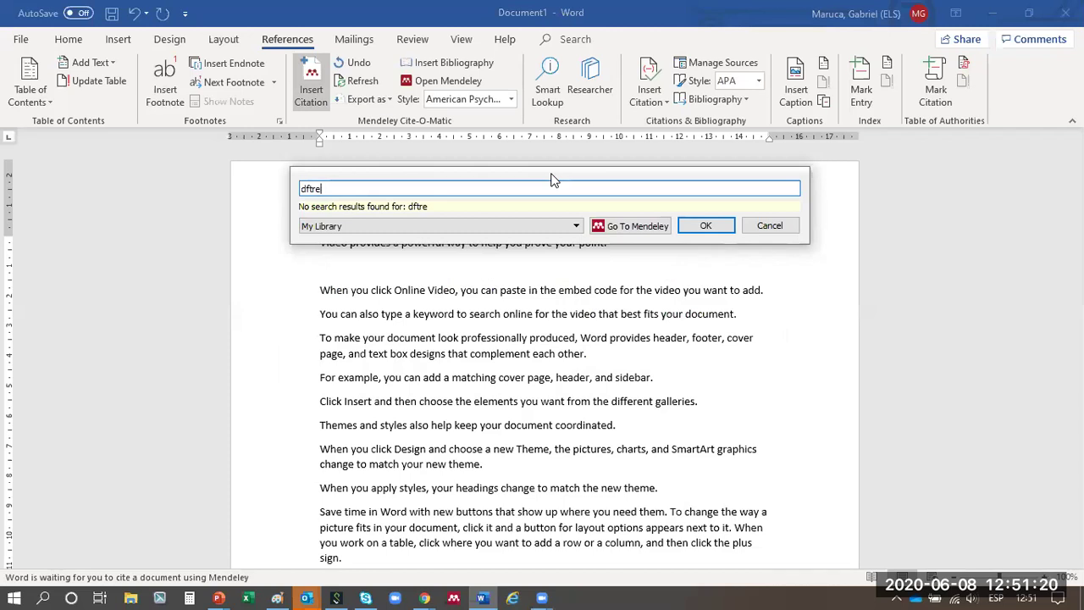
{"action": "key", "text": "BackSpace"}
{"action": "key", "text": "BackSpace"}
{"action": "key", "text": "BackSpace"}
{"action": "key", "text": "BackSpace"}
{"action": "key", "text": "BackSpace"}
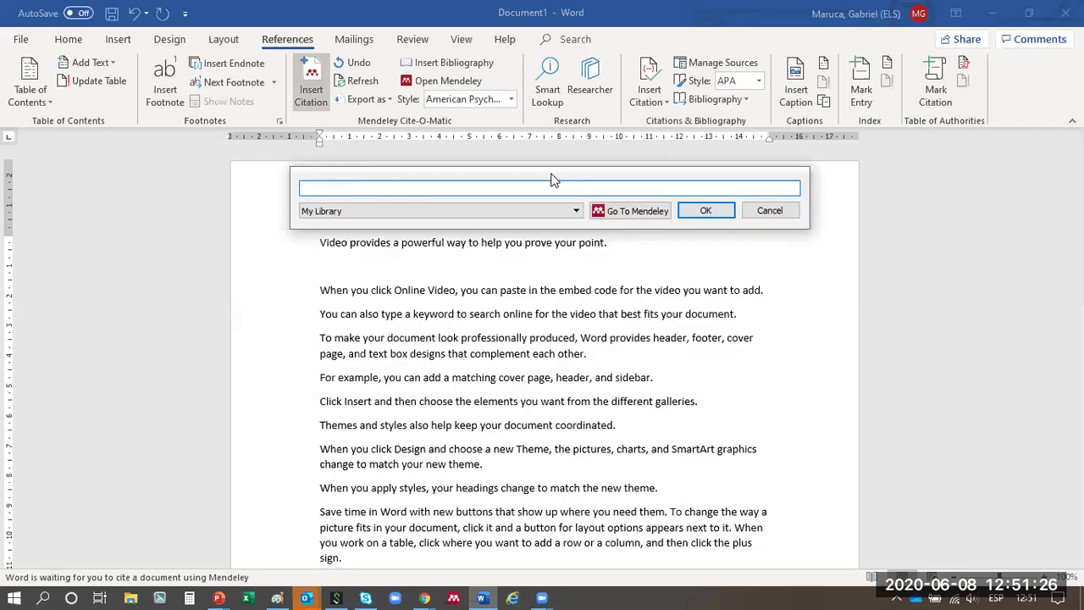
{"action": "type", "text": "fre"}
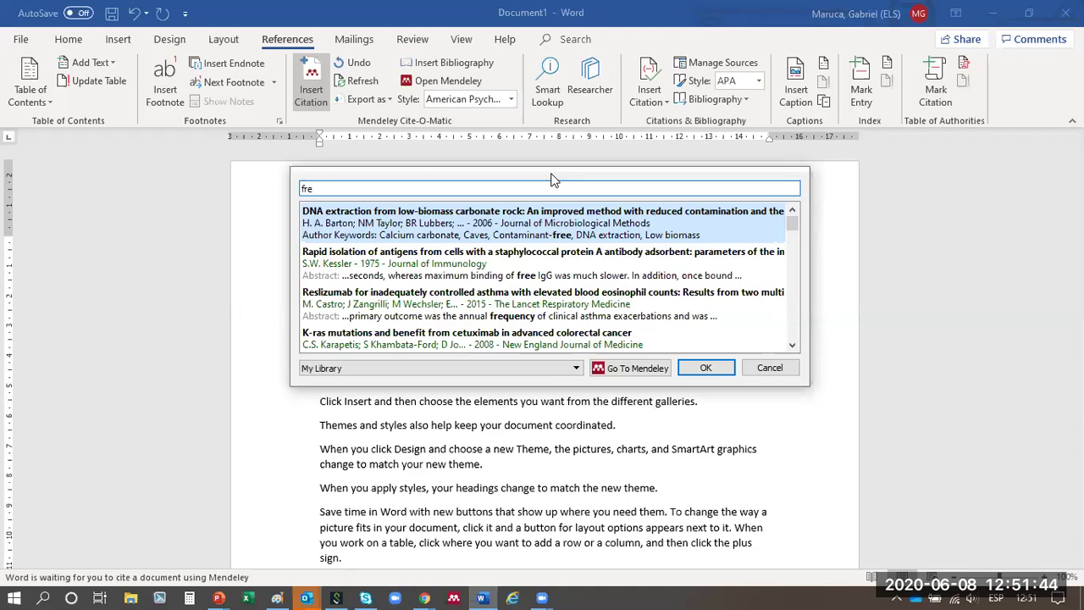
- Search 'green' and add the plastic bag tax and Agricultural soils papers to the citation
{"action": "key", "text": "BackSpace"}
{"action": "key", "text": "BackSpace"}
{"action": "key", "text": "BackSpace"}
{"action": "type", "text": "green"}
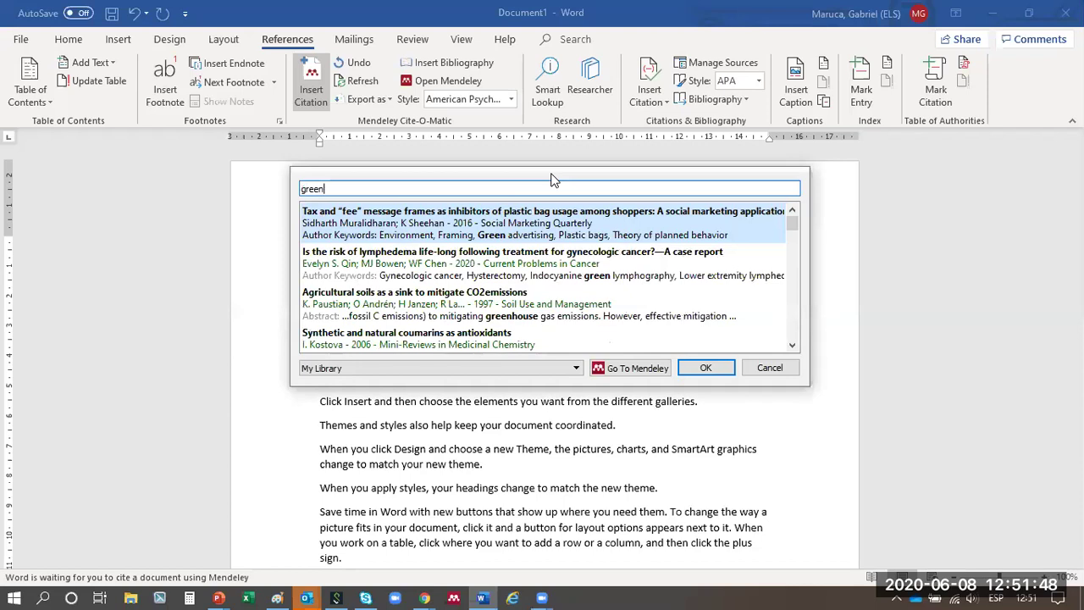
{"action": "key", "text": "Return"}
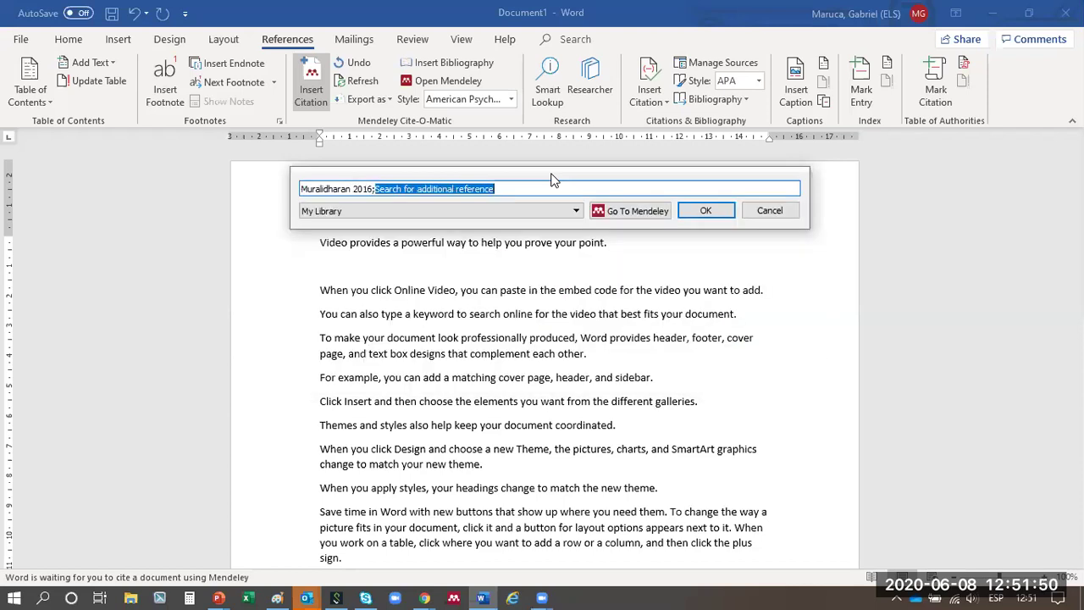
{"action": "type", "text": "green"}
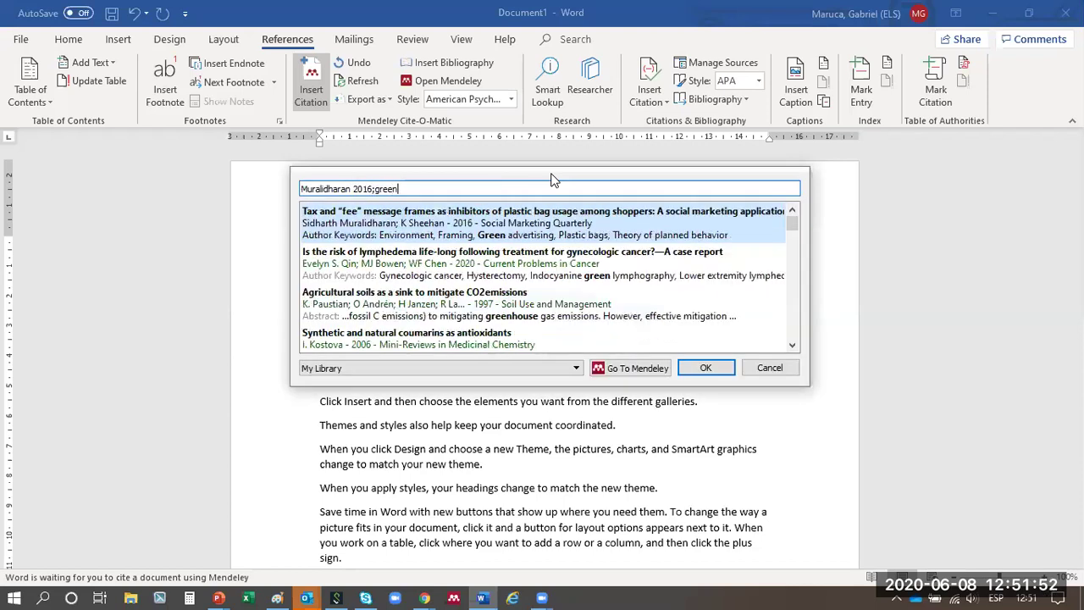
{"action": "key", "text": "Down"}
{"action": "key", "text": "Down"}
{"action": "key", "text": "Down"}
{"action": "key", "text": "Up"}
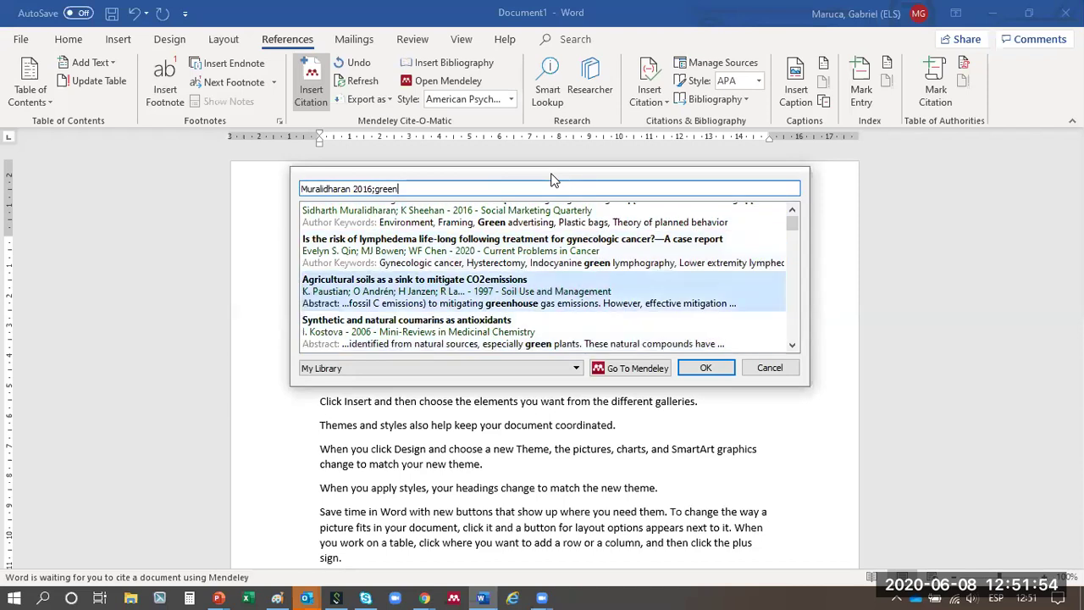
{"action": "key", "text": "Return"}
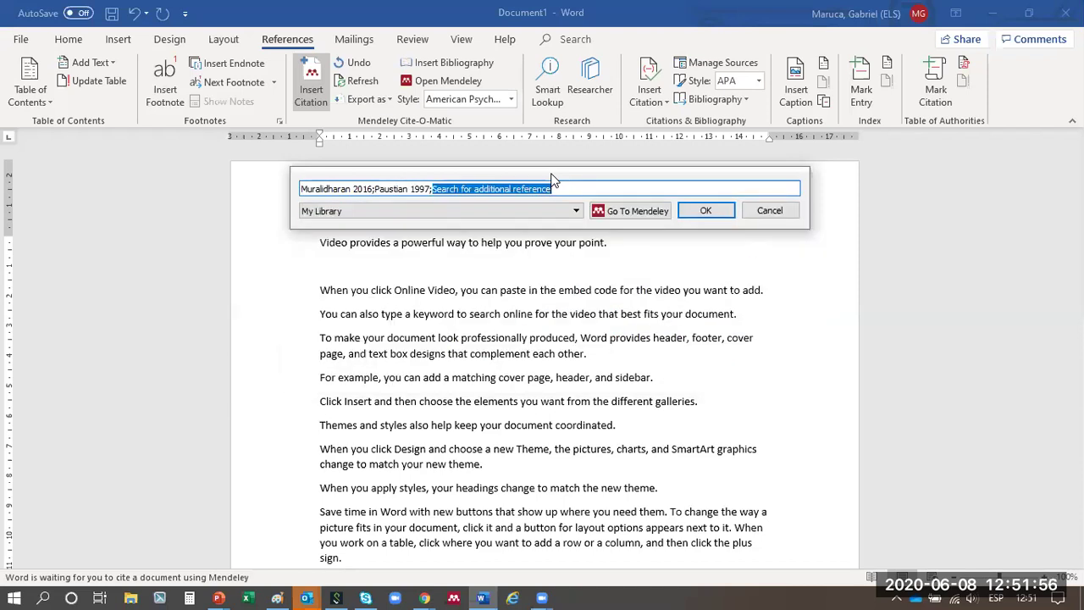
- Add the Heavy metals in urban soils paper and one more reference, then insert the four-paper citation
{"action": "type", "text": "green"}
{"action": "key", "text": "Down"}
{"action": "key", "text": "Down"}
{"action": "key", "text": "Down"}
{"action": "key", "text": "Down"}
{"action": "key", "text": "Down"}
{"action": "key", "text": "Down"}
{"action": "key", "text": "Down"}
{"action": "key", "text": "Down"}
{"action": "key", "text": "Return"}
{"action": "type", "text": "gree"}
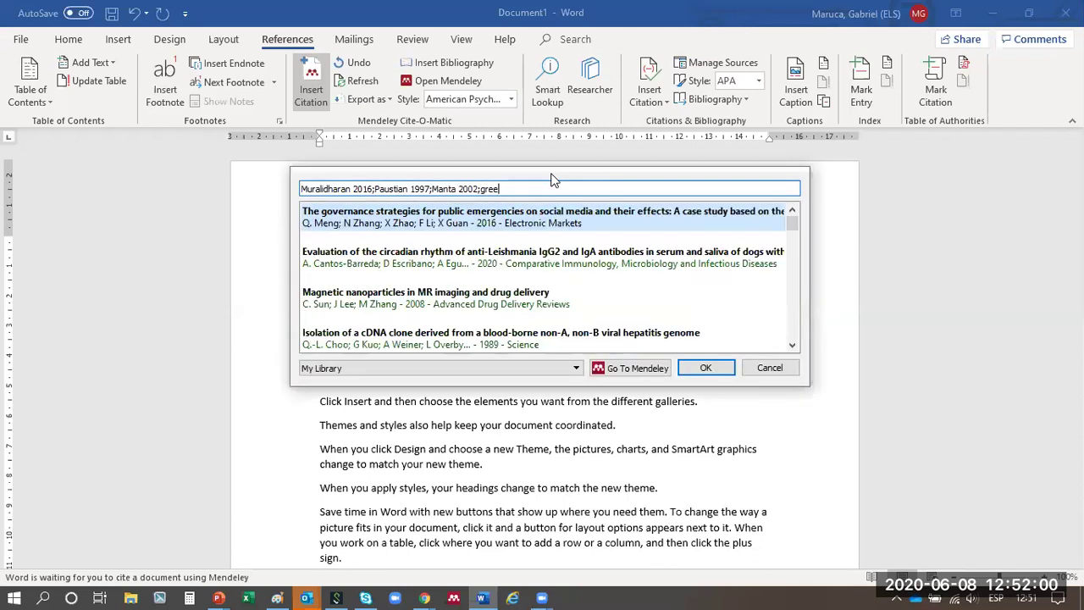
{"action": "type", "text": "en"}
{"action": "key", "text": "BackSpace"}
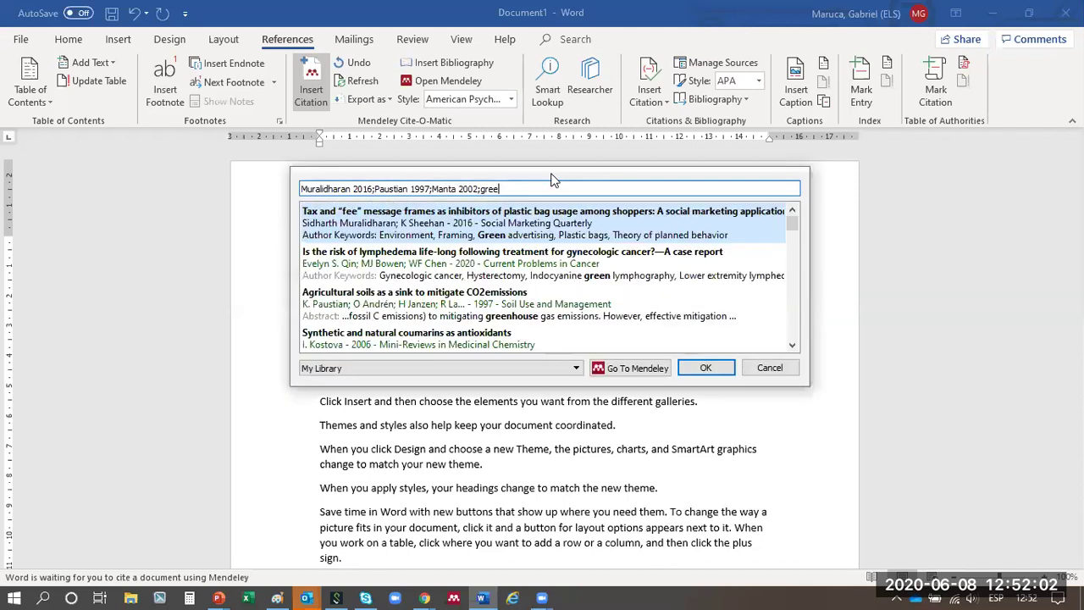
{"action": "key", "text": "Down"}
{"action": "key", "text": "Down"}
{"action": "key", "text": "Down"}
{"action": "key", "text": "Down"}
{"action": "key", "text": "Down"}
{"action": "key", "text": "Down"}
{"action": "key", "text": "Down"}
{"action": "key", "text": "Down"}
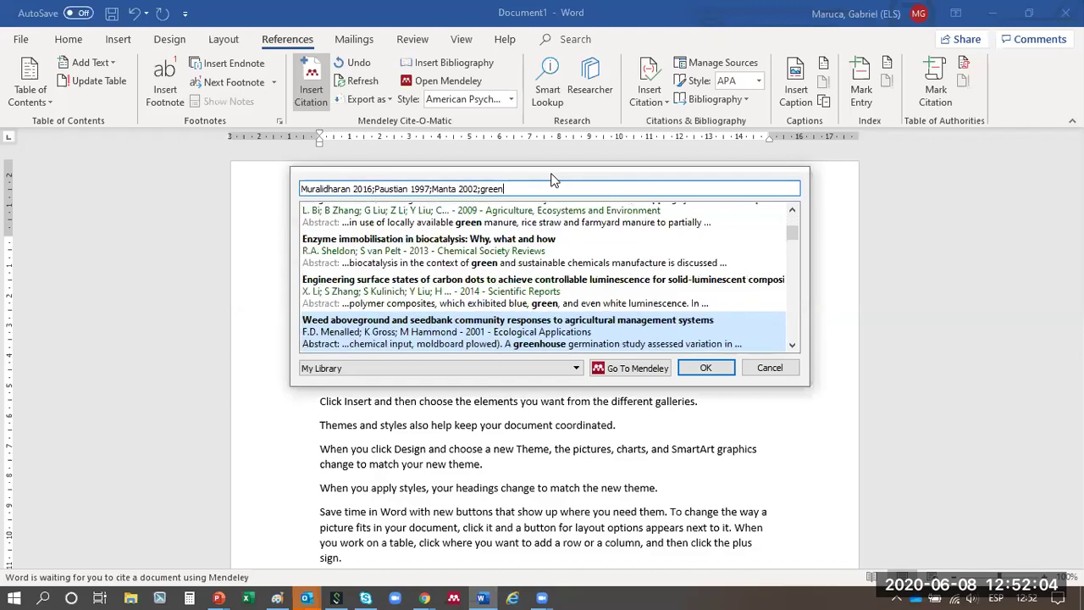
{"action": "key", "text": "Return"}
{"action": "key", "text": "Return"}
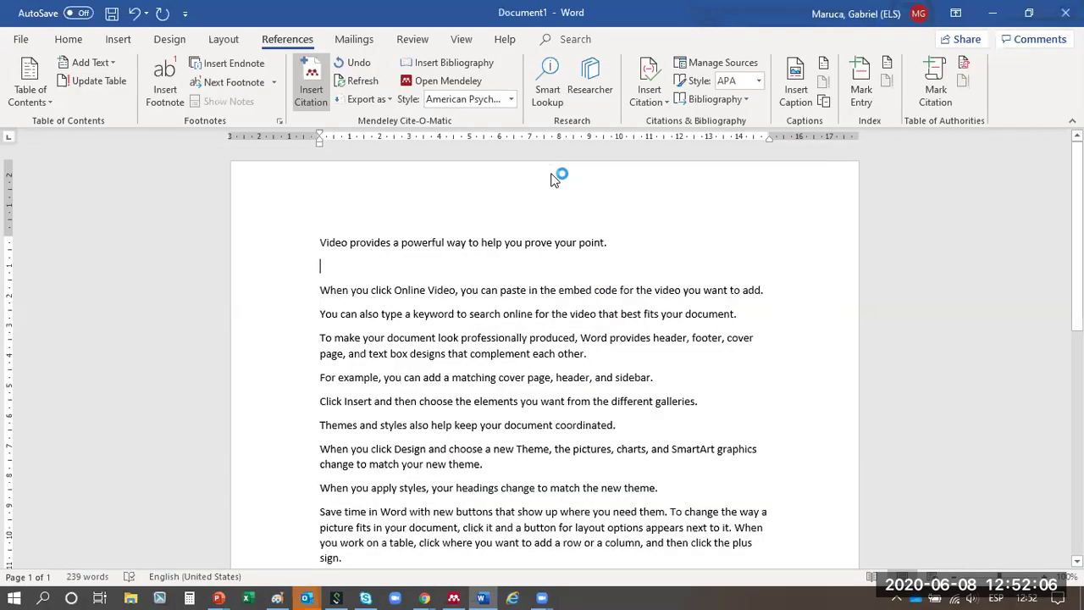
{"action": "left_click", "coordinate": [768, 306]}
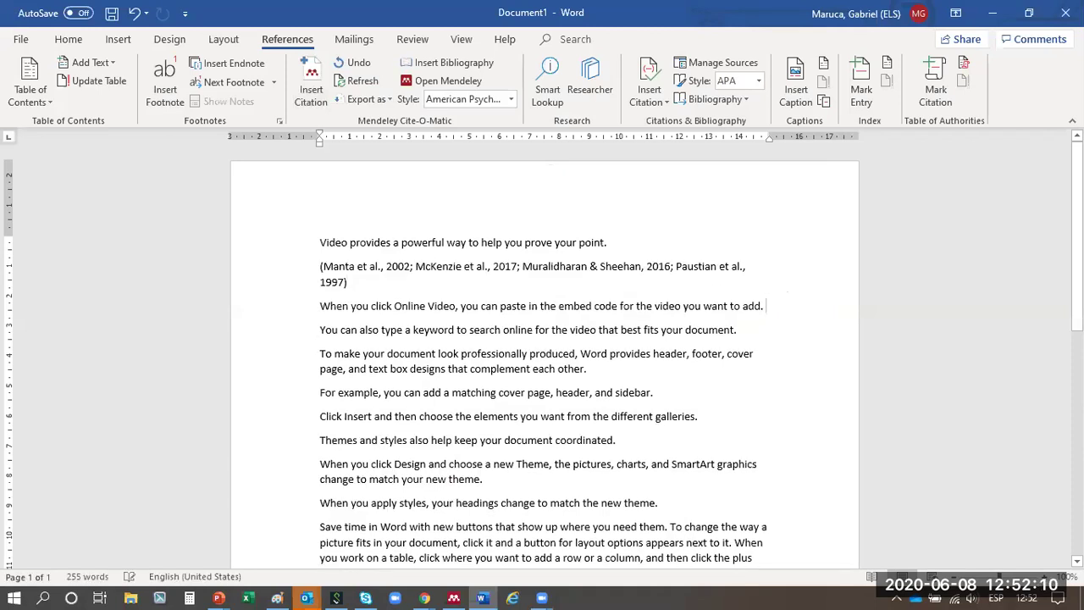
- Insert a Barton 2006 citation on a new line after the Online Video sentence
{"action": "key", "text": "Return"}
{"action": "left_click", "coordinate": [316, 100]}
{"action": "type", "text": "fu"}
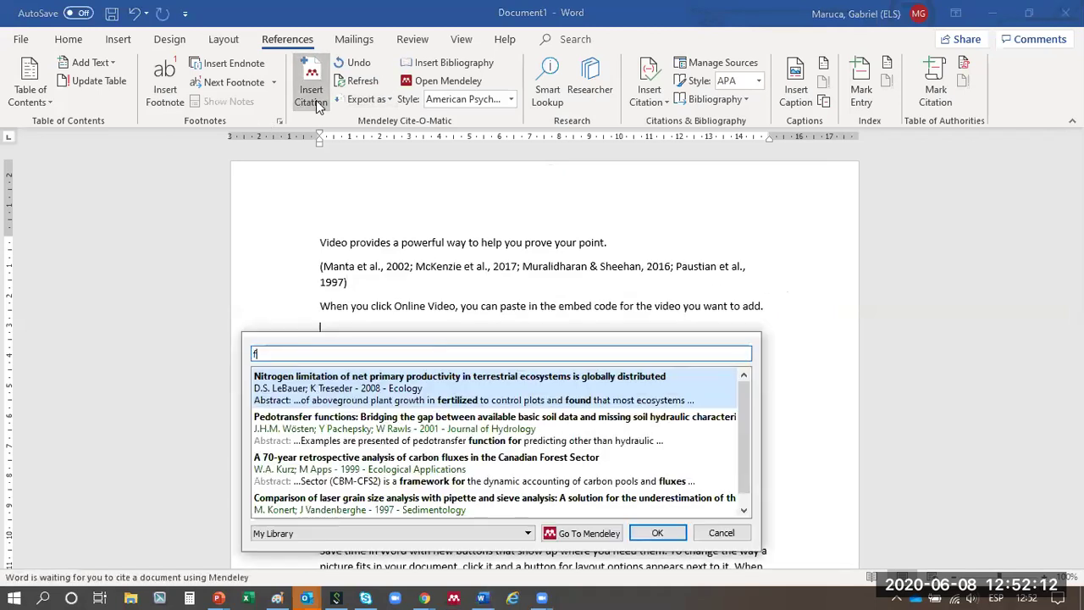
{"action": "key", "text": "Return"}
{"action": "key", "text": "Return"}
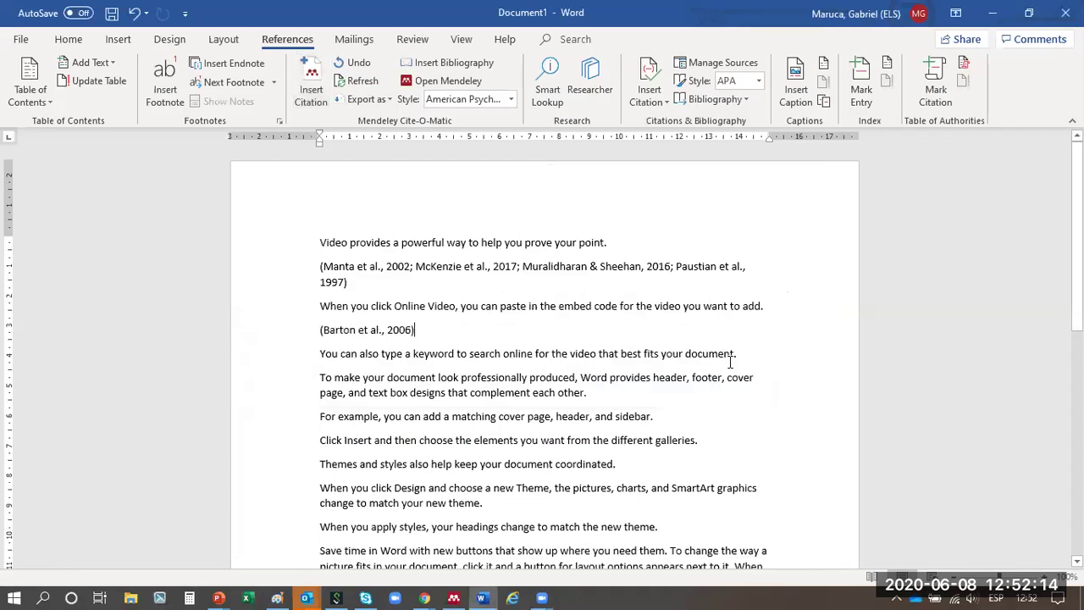
{"action": "left_click", "coordinate": [760, 354]}
{"action": "key", "text": "Return"}
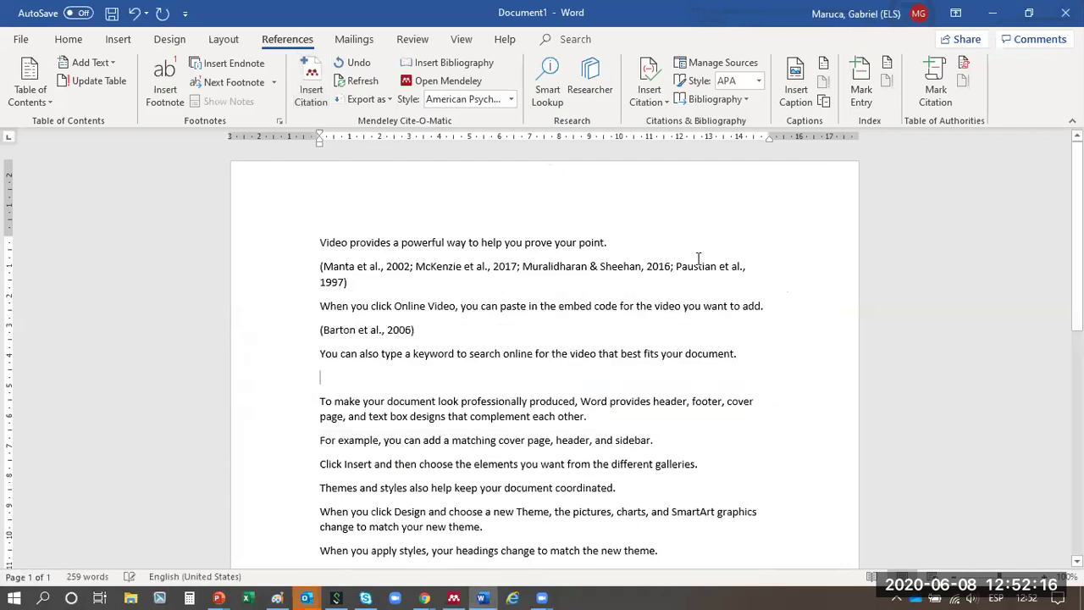
- Insert a Hutton 1998 citation under the keyword search sentence
{"action": "left_click", "coordinate": [311, 91]}
{"action": "type", "text": "fut"}
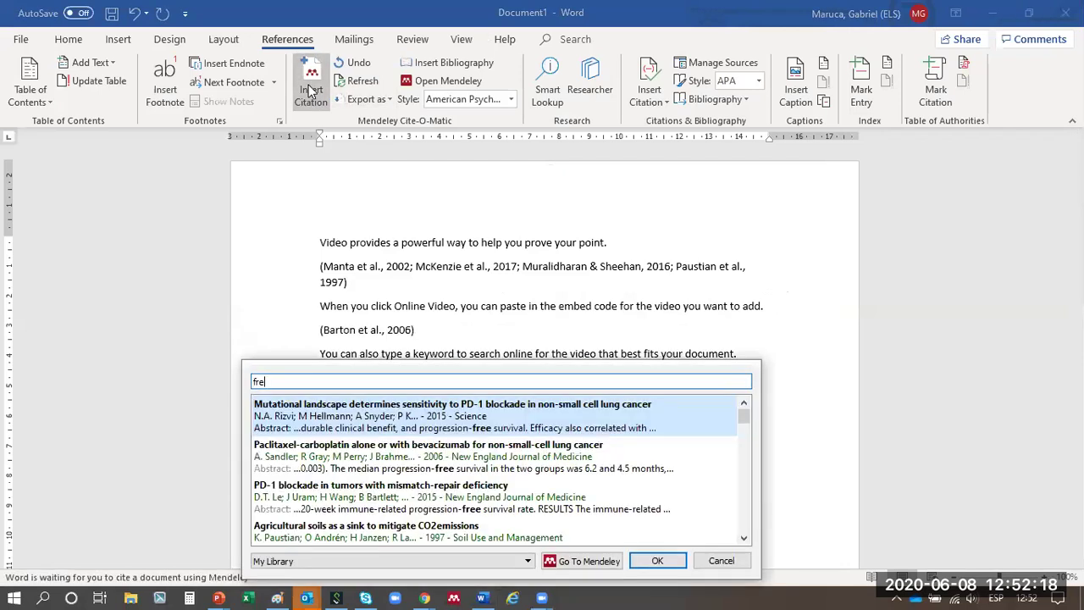
{"action": "key", "text": "Return"}
{"action": "key", "text": "Return"}
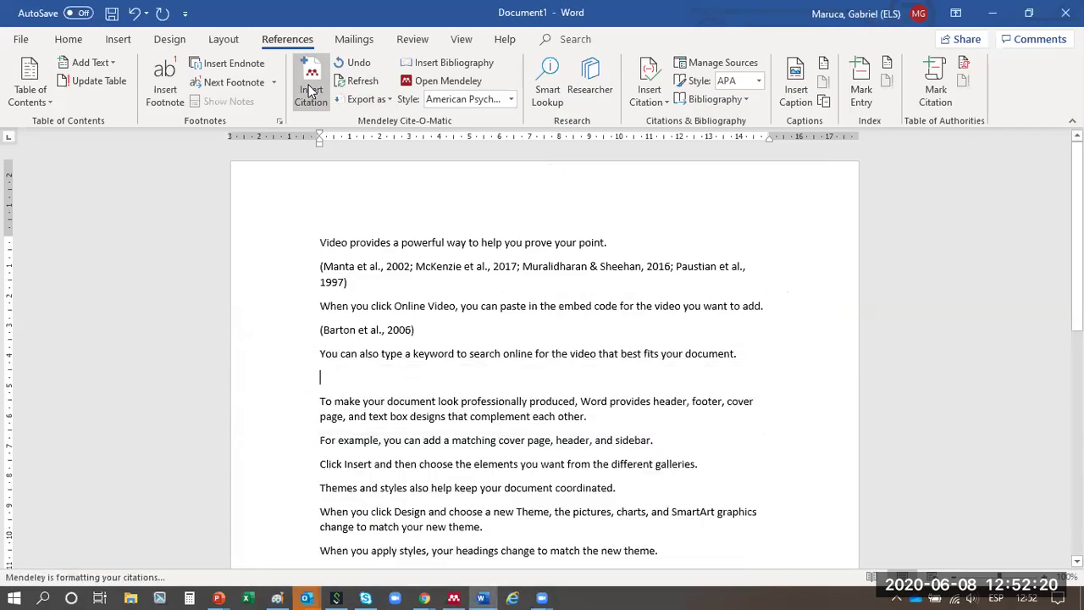
{"action": "left_click", "coordinate": [607, 416]}
{"action": "key", "text": "Return"}
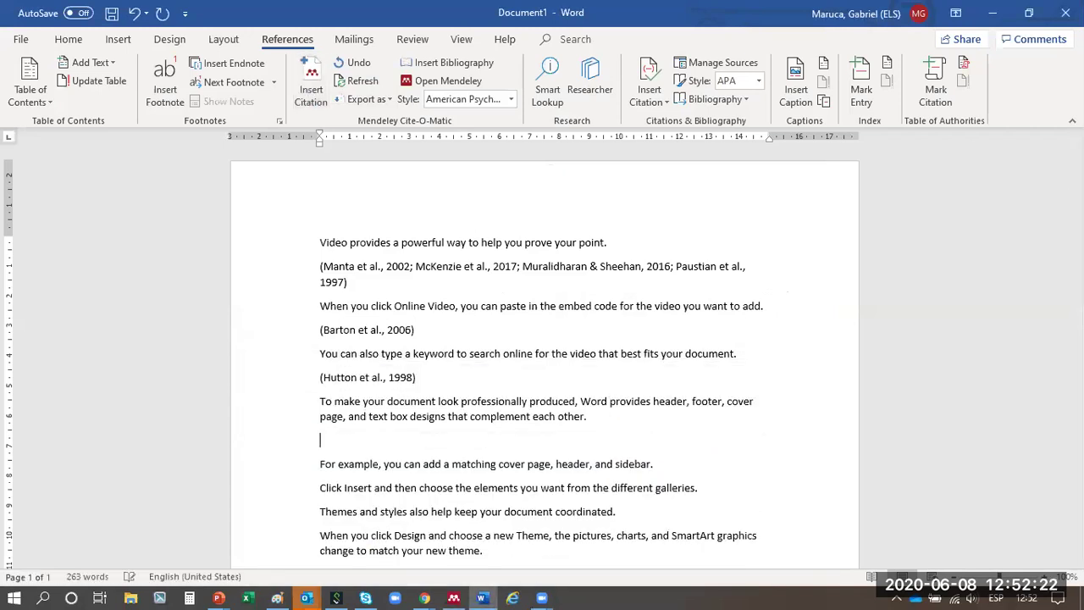
- Insert a Giannakakou citation, then add a new line below the sidebar sentence
{"action": "left_click", "coordinate": [308, 93]}
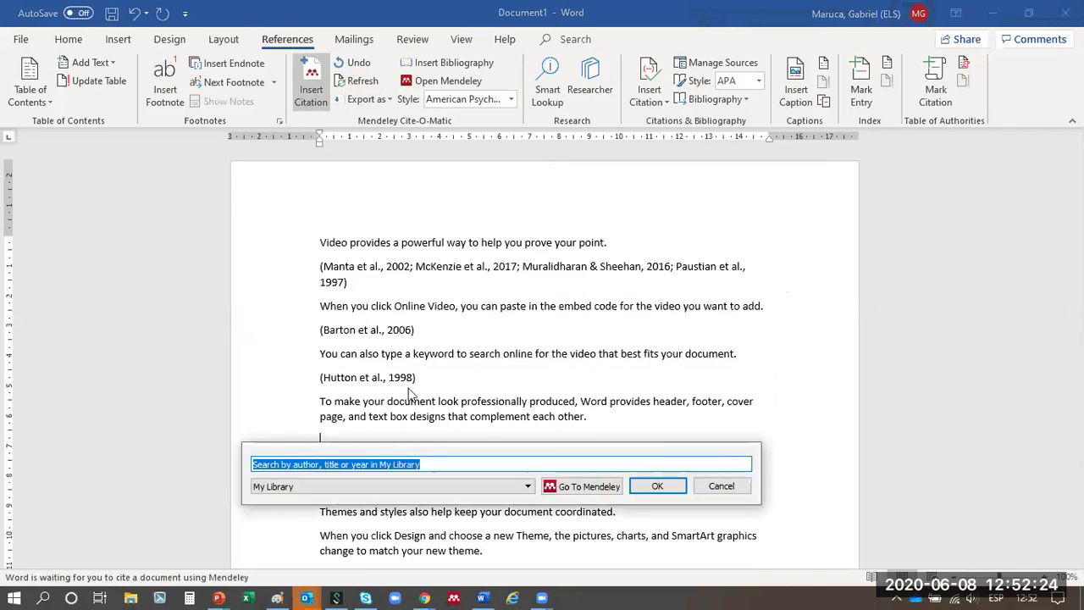
{"action": "type", "text": "fre"}
{"action": "key", "text": "Down"}
{"action": "key", "text": "Down"}
{"action": "key", "text": "Down"}
{"action": "key", "text": "Down"}
{"action": "key", "text": "Down"}
{"action": "key", "text": "Down"}
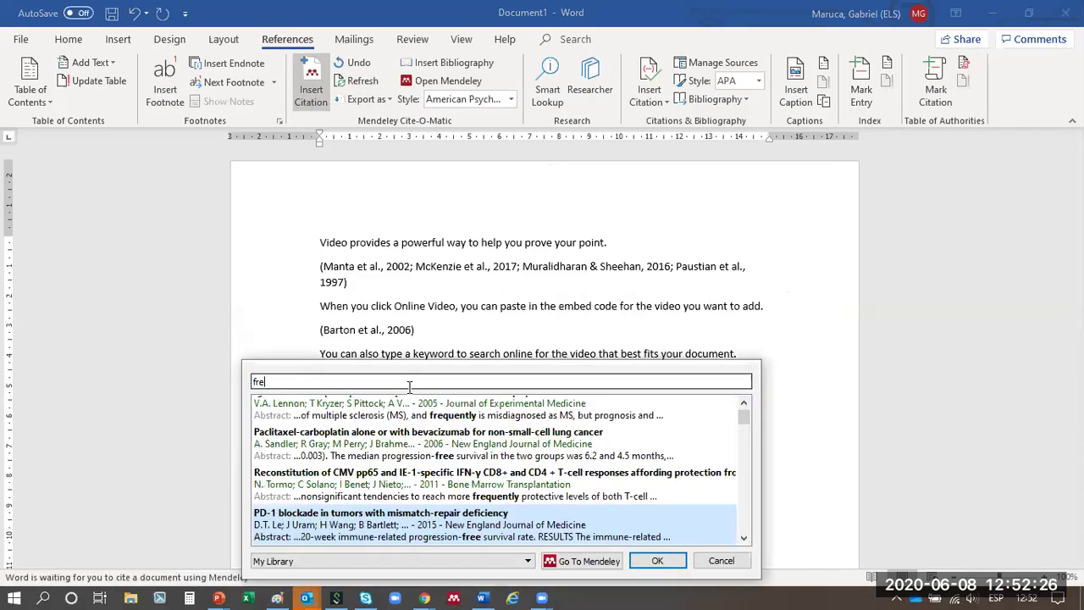
{"action": "key", "text": "Return"}
{"action": "key", "text": "Return"}
{"action": "scroll", "coordinate": [576, 322], "scroll_direction": "down", "scroll_amount": 5}
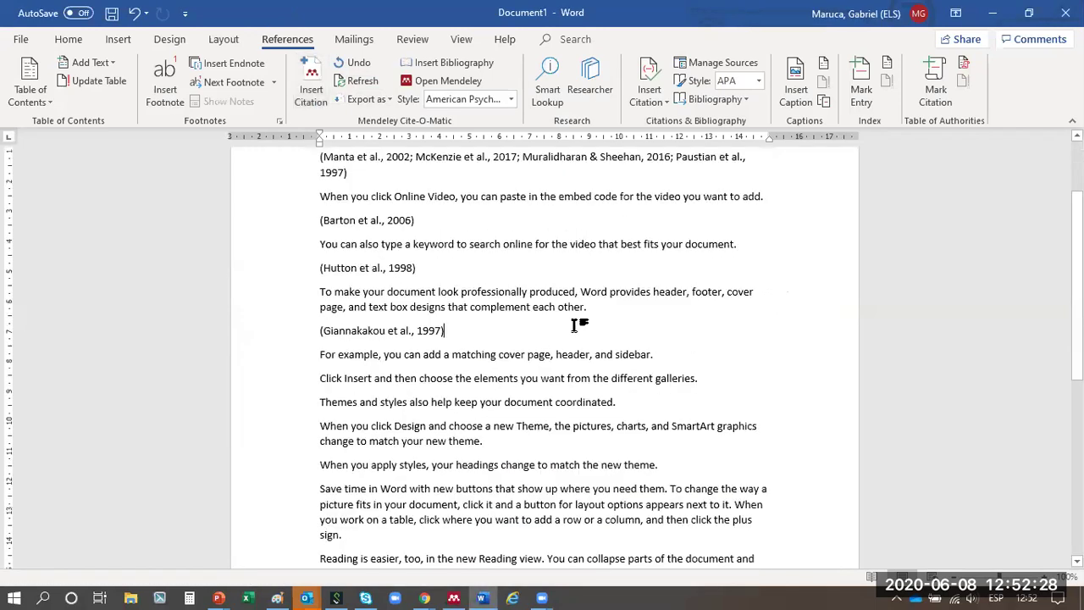
{"action": "left_click", "coordinate": [683, 235]}
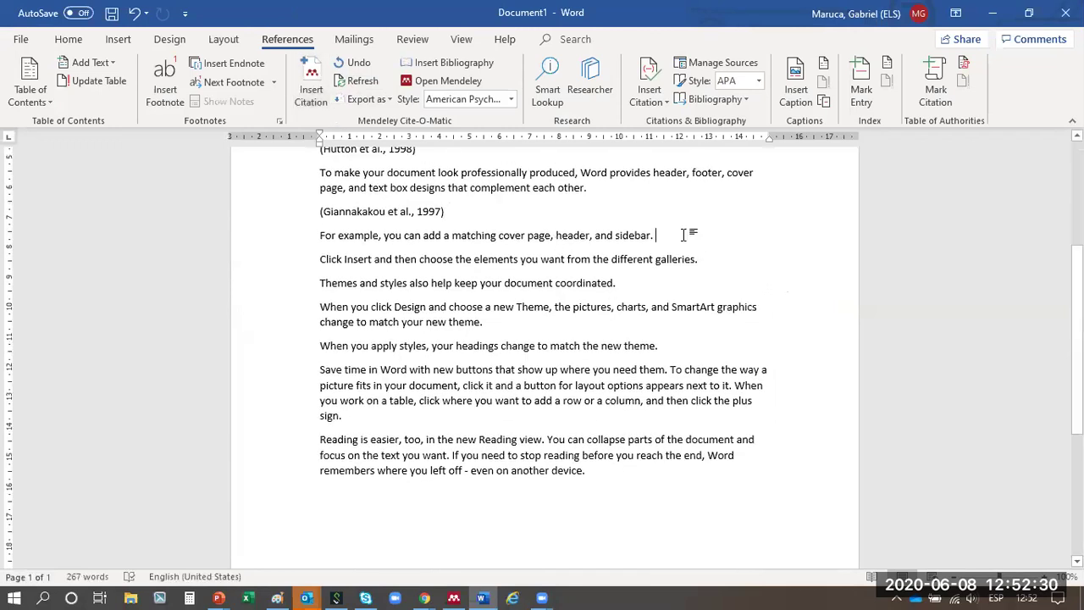
{"action": "key", "text": "Return"}
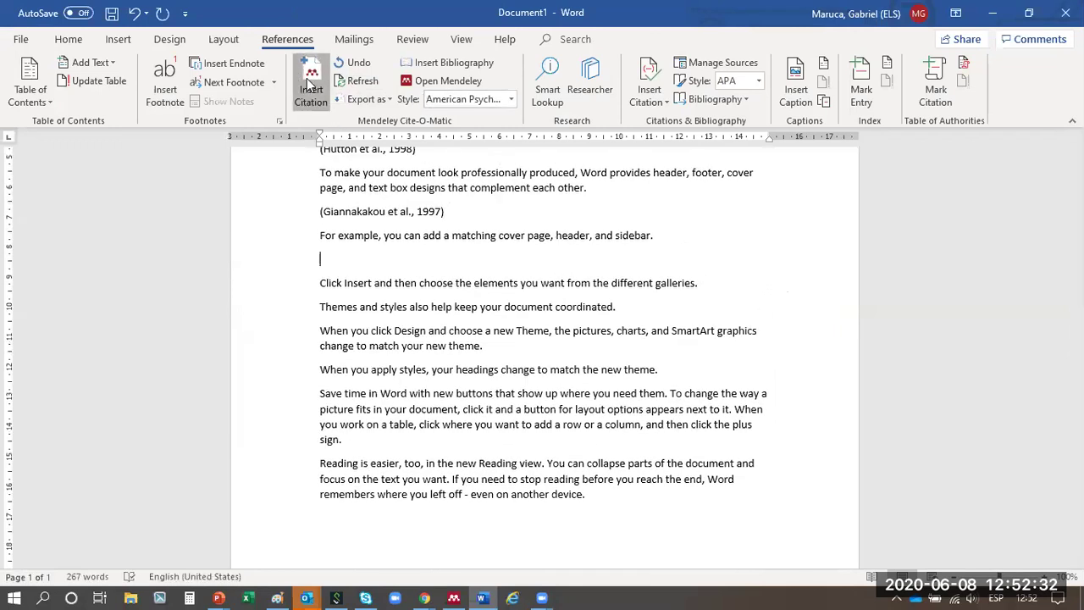
- Insert a Fusaki 2009 citation below the sidebar sentence
{"action": "left_click", "coordinate": [311, 89]}
{"action": "type", "text": "deri"}
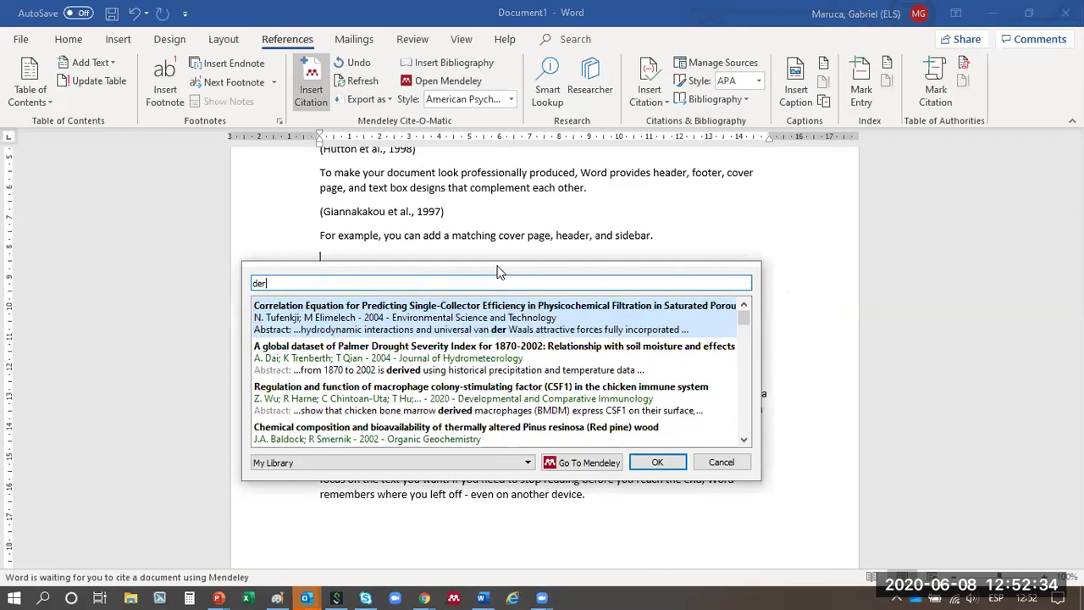
{"action": "key", "text": "Return"}
{"action": "key", "text": "Return"}
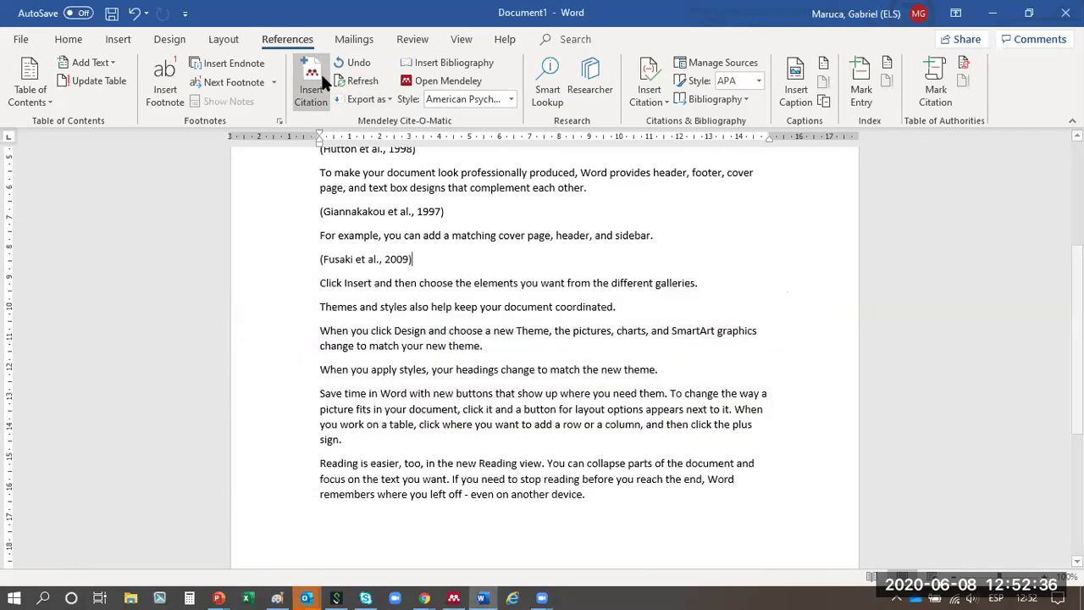
{"action": "left_click", "coordinate": [725, 285]}
{"action": "key", "text": "Return"}
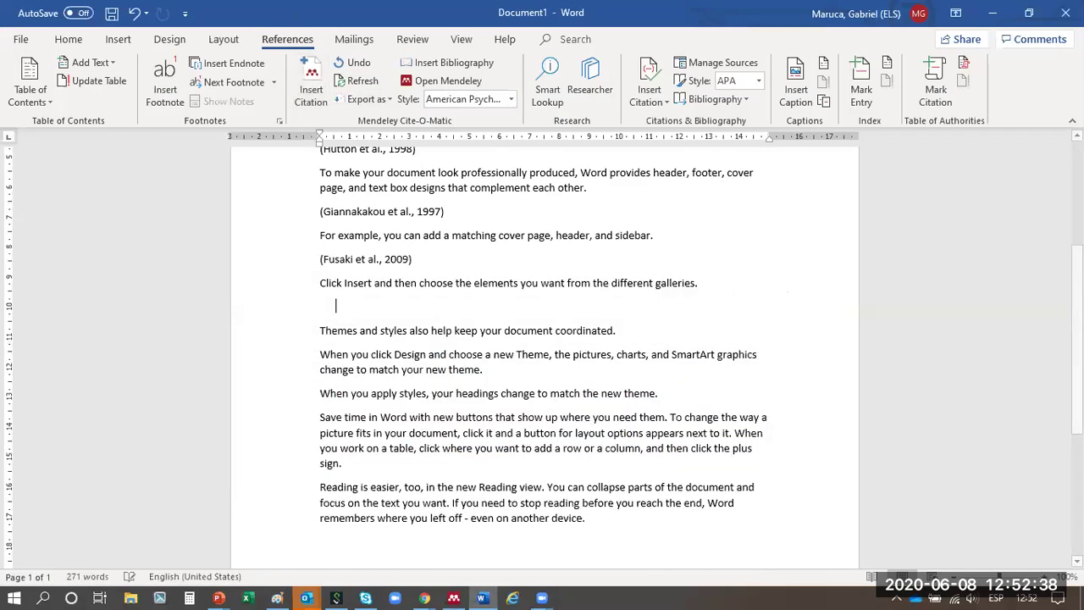
- Insert a combined Fusaki 2009 and Vivès 1997 citation after the galleries sentence
{"action": "left_click", "coordinate": [275, 83]}
{"action": "left_click", "coordinate": [312, 92]}
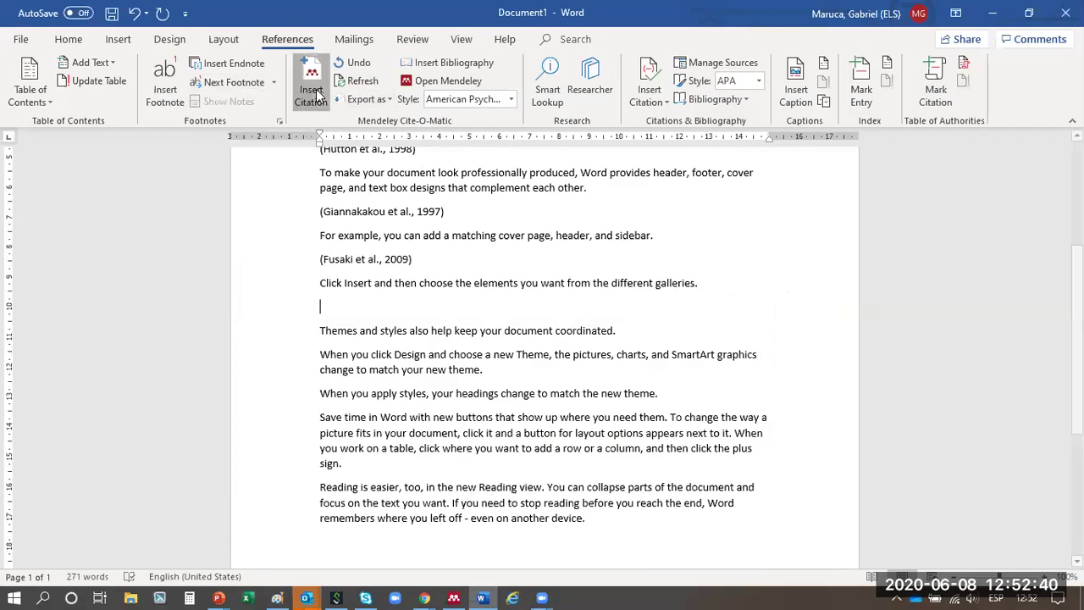
{"action": "type", "text": "fusa"}
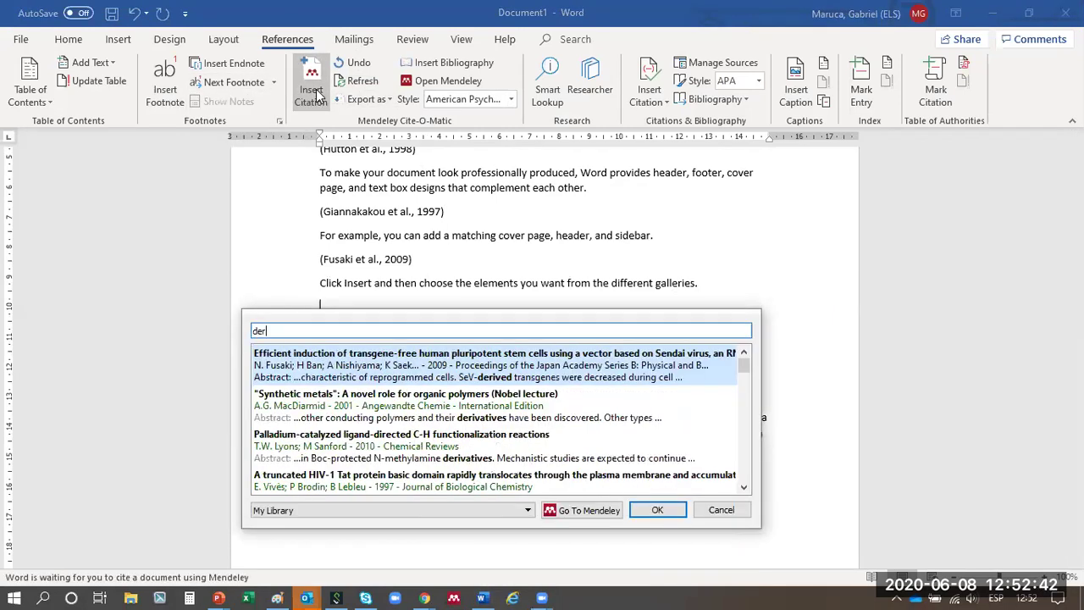
{"action": "key", "text": "Return"}
{"action": "type", "text": "deriv"}
{"action": "key", "text": "Return"}
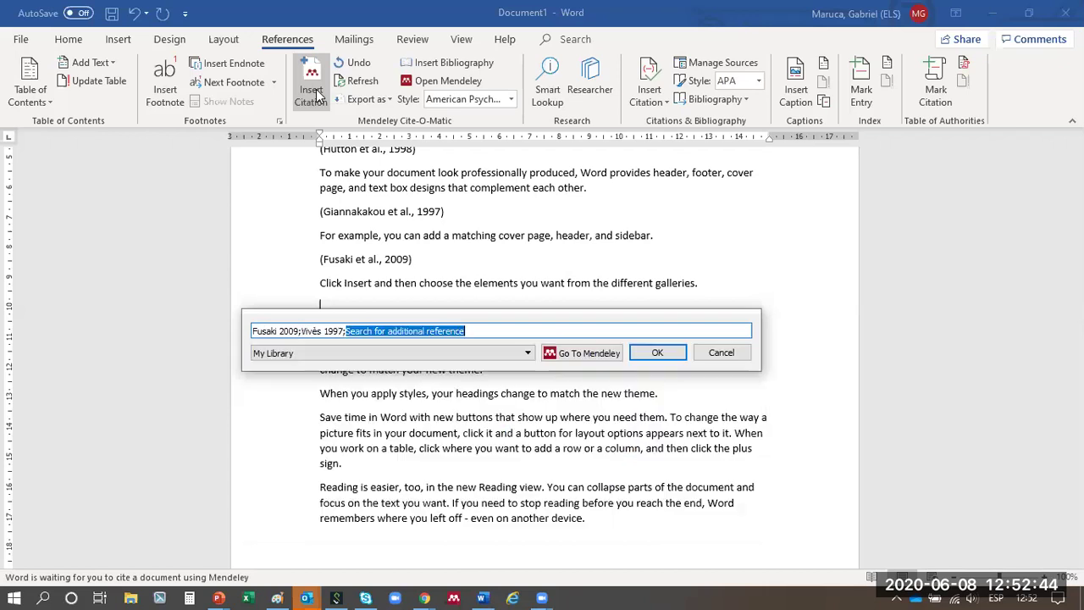
{"action": "key", "text": "Return"}
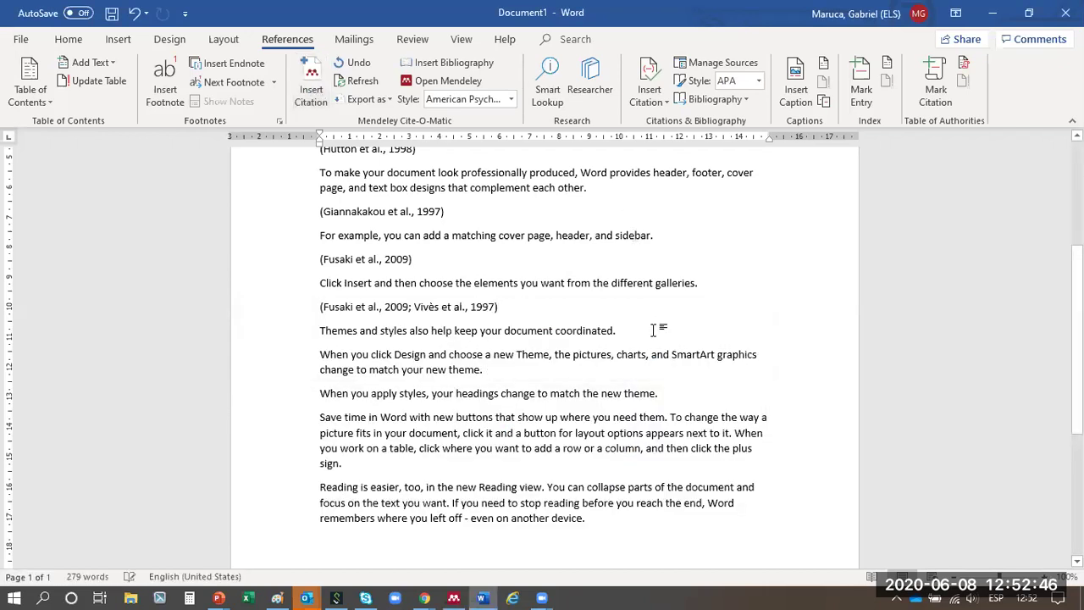
- Insert a Kessler 1975 citation after the themes sentence, removing an accidental duplicate
{"action": "key", "text": "Return"}
{"action": "left_click", "coordinate": [311, 93]}
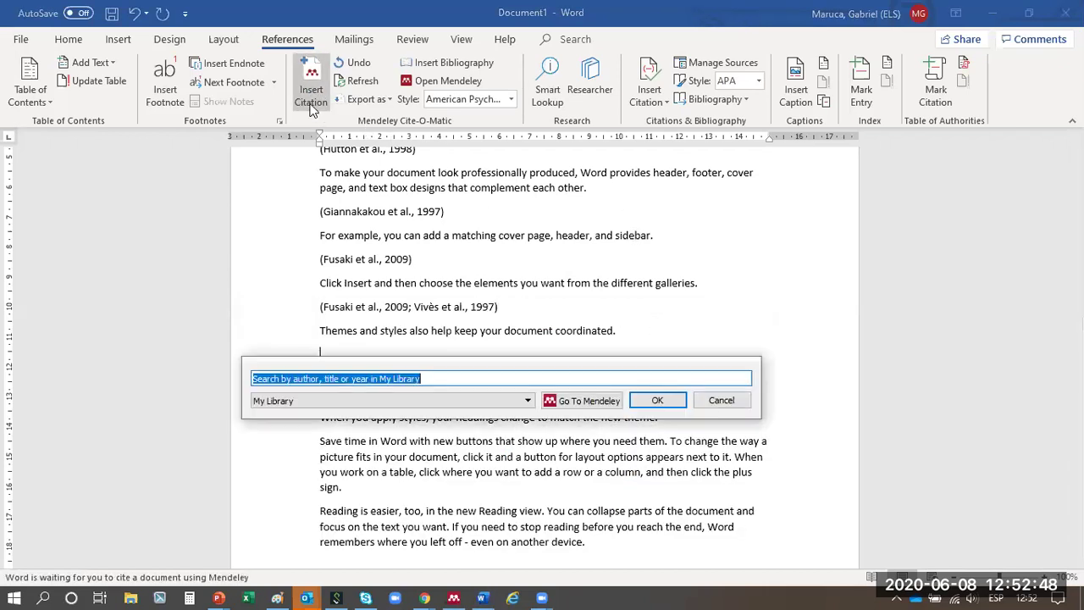
{"action": "type", "text": "sed"}
{"action": "key", "text": "Return"}
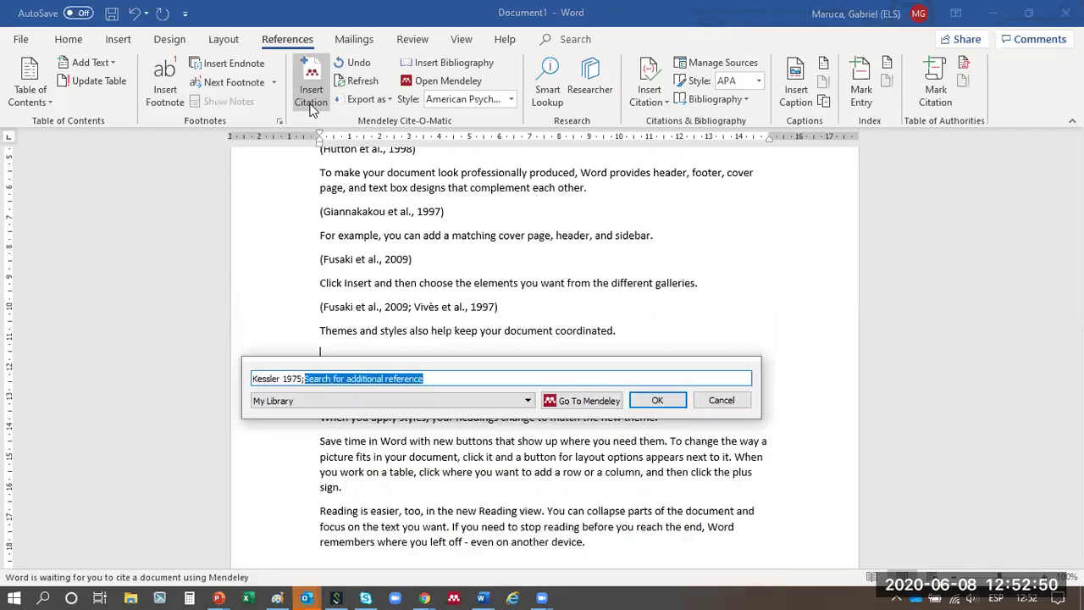
{"action": "key", "text": "Return"}
{"action": "left_click", "coordinate": [311, 101]}
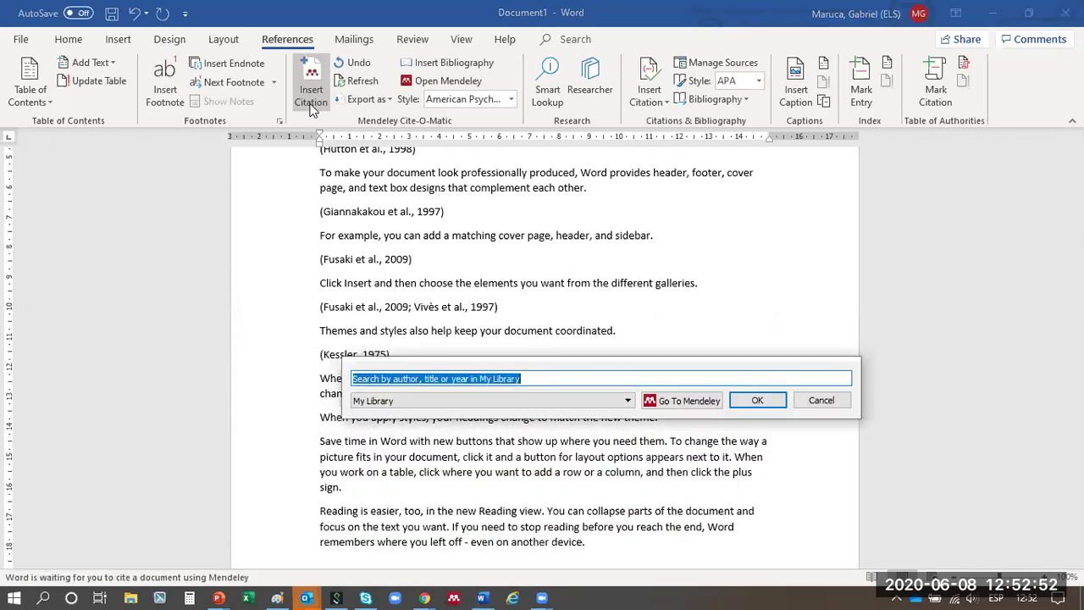
{"action": "type", "text": "sed"}
{"action": "key", "text": "Return"}
{"action": "key", "text": "Return"}
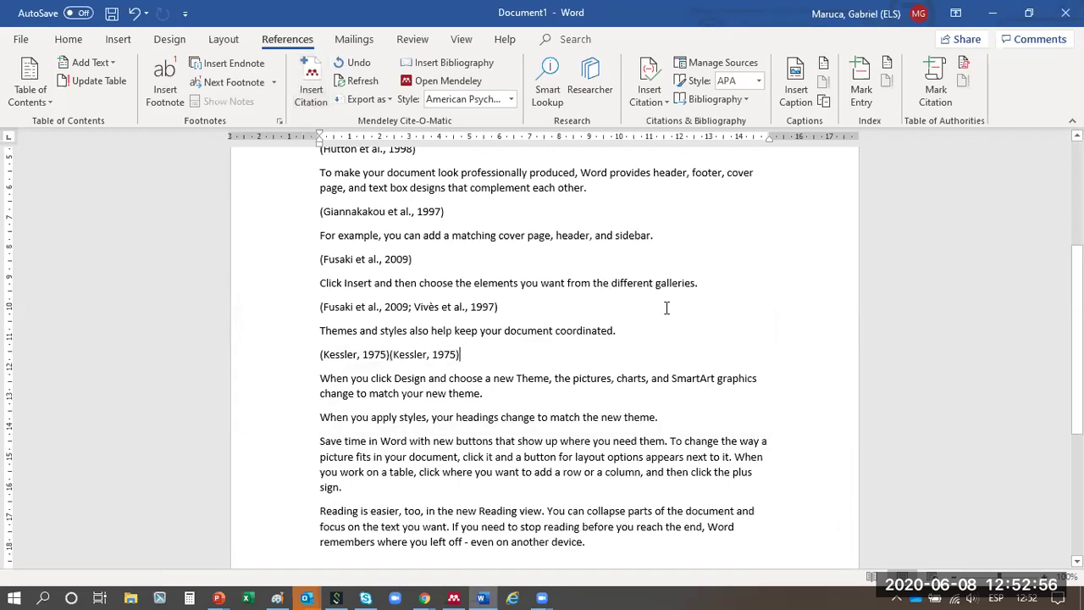
{"action": "key", "text": "BackSpace"}
{"action": "key", "text": "BackSpace"}
- Insert a Domínguez Perilla 2019 citation and move below the last paragraph
{"action": "left_click", "coordinate": [309, 93]}
{"action": "type", "text": "sed"}
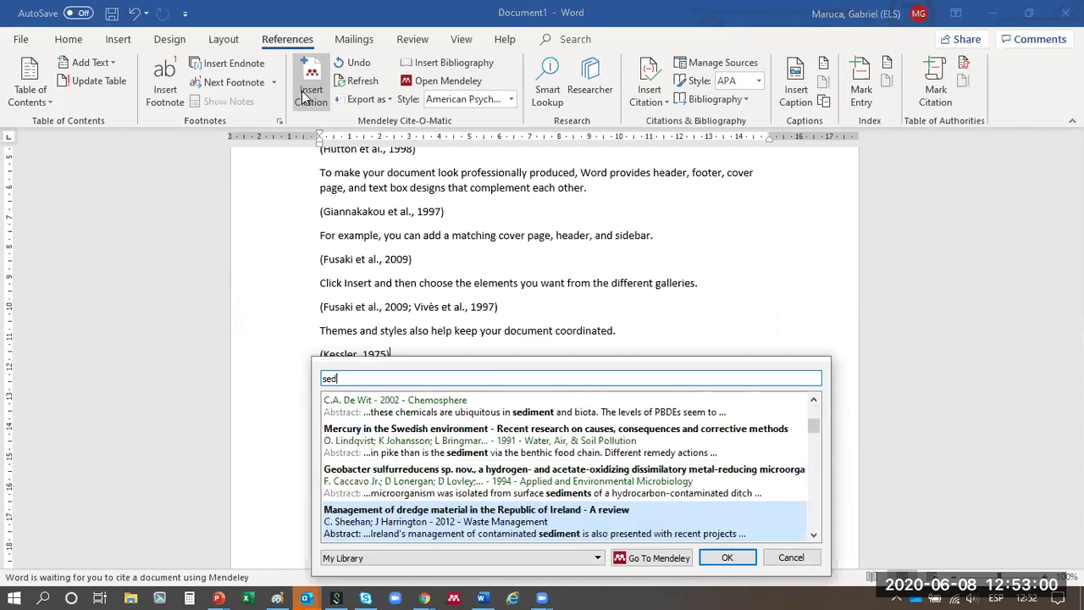
{"action": "key", "text": "Return"}
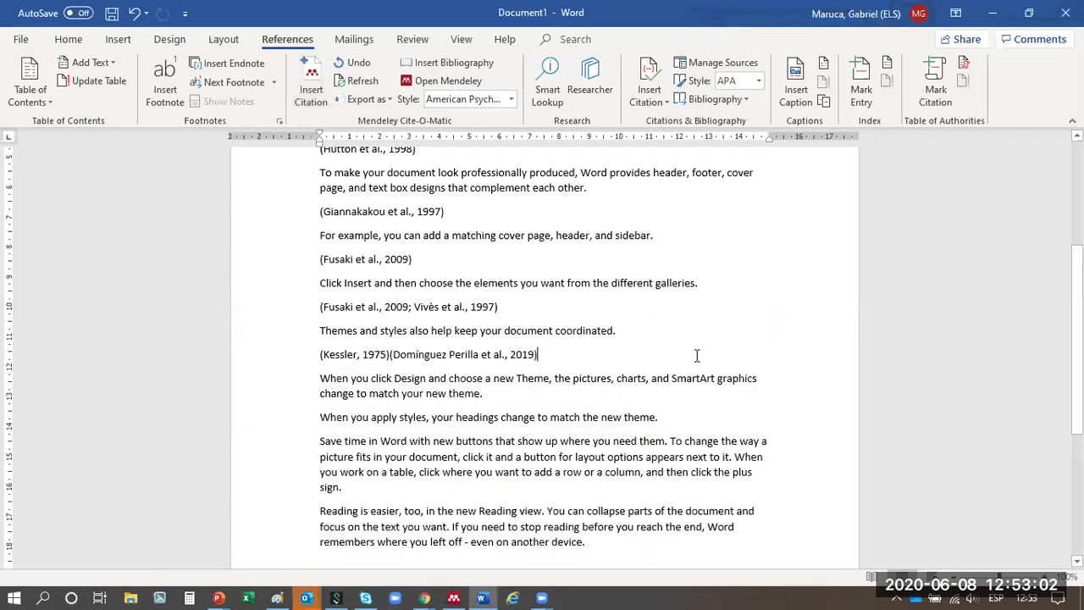
{"action": "scroll", "coordinate": [678, 360], "scroll_direction": "down", "scroll_amount": 4}
{"action": "left_click", "coordinate": [648, 370]}
- Type the heading 'Bibliografía/ Referancias' and insert the Mendeley bibliography beneath it
{"action": "type", "text": "Bibliografía"}
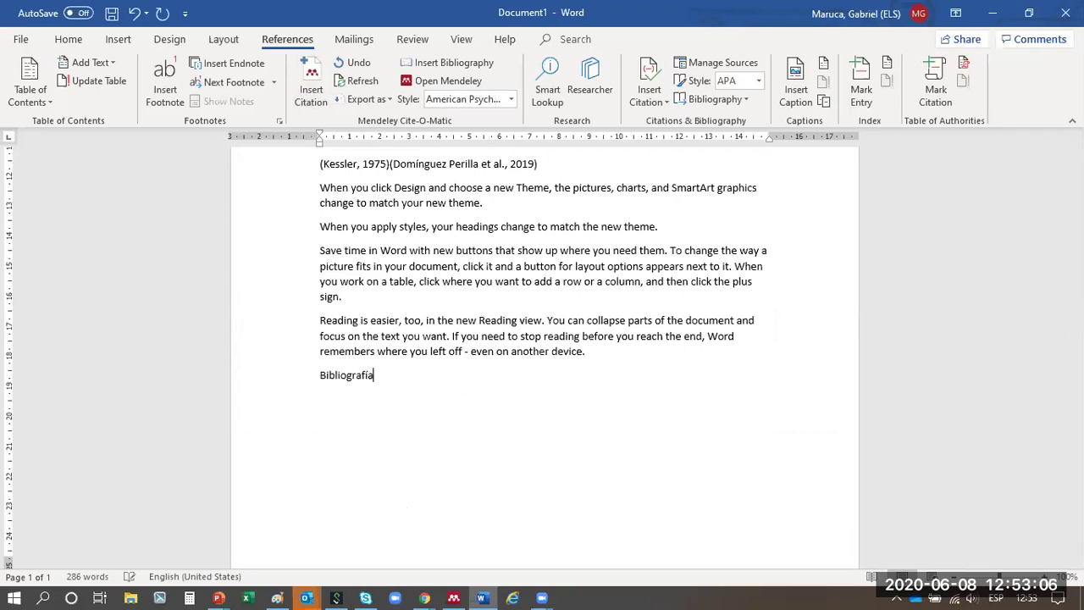
{"action": "type", "text": "/ Referancias"}
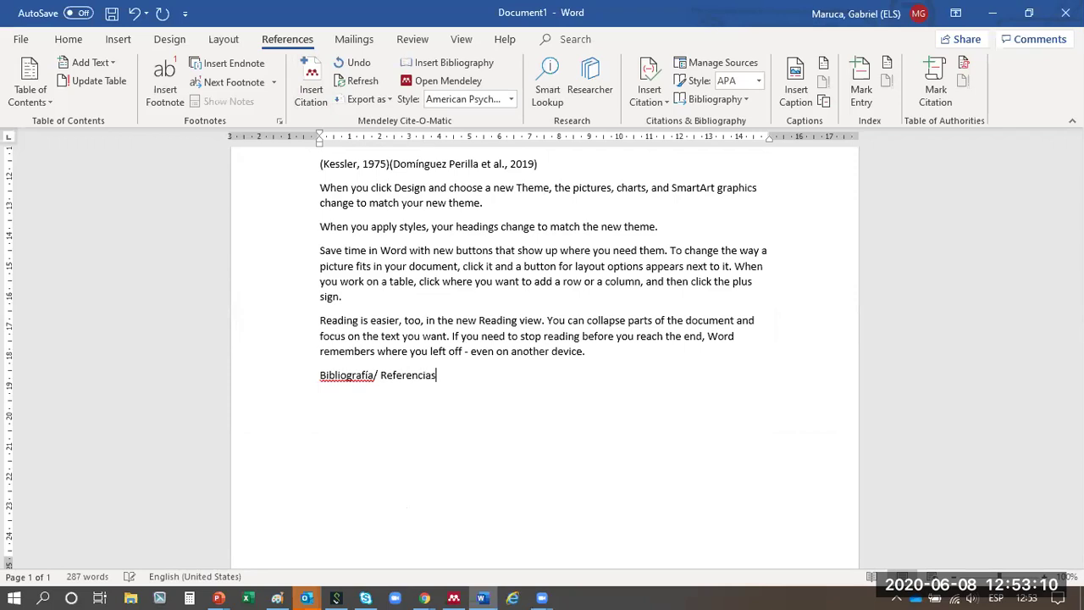
{"action": "key", "text": "Return"}
{"action": "left_click", "coordinate": [428, 64]}
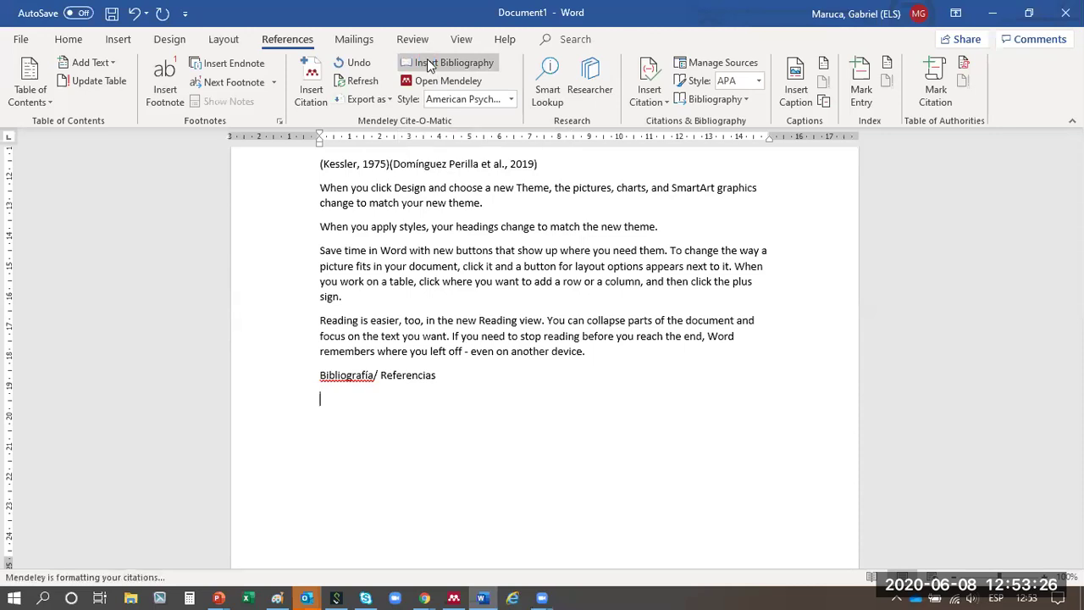
{"action": "scroll", "coordinate": [423, 321], "scroll_direction": "down", "scroll_amount": 4}
{"action": "scroll", "coordinate": [424, 322], "scroll_direction": "down", "scroll_amount": 15}
{"action": "scroll", "coordinate": [425, 332], "scroll_direction": "up", "scroll_amount": 20}
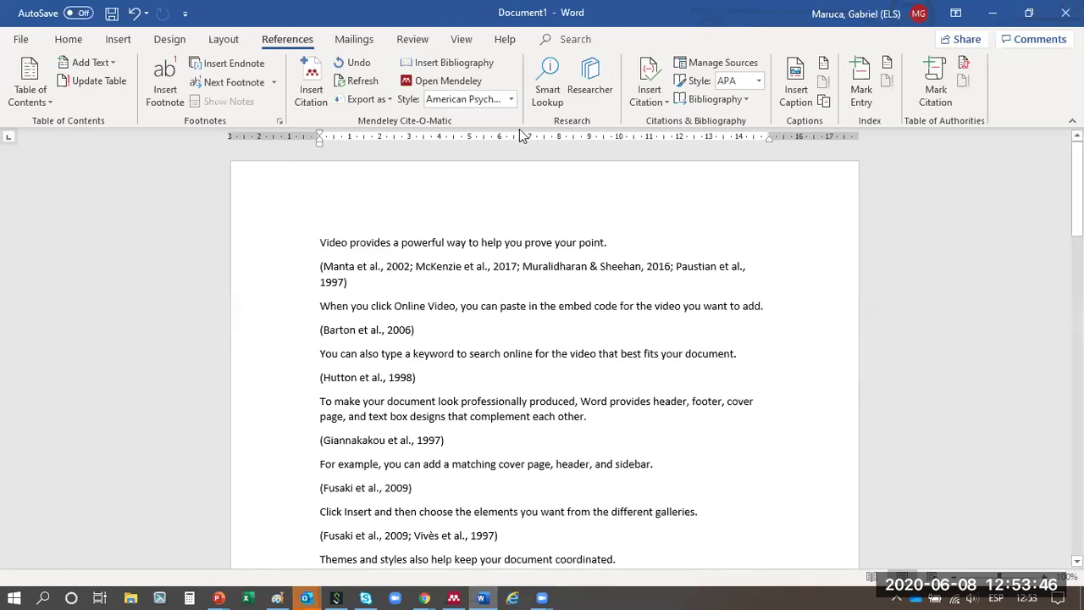
- Switch the Mendeley citation style to Nature and check the numbered citations
{"action": "left_click", "coordinate": [512, 100]}
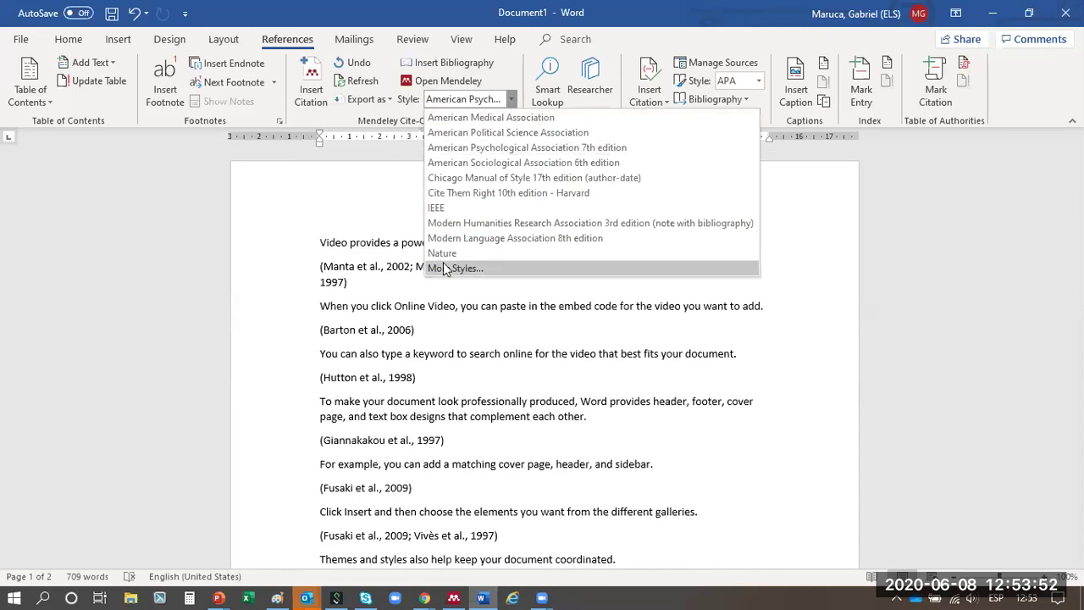
{"action": "left_click", "coordinate": [443, 253]}
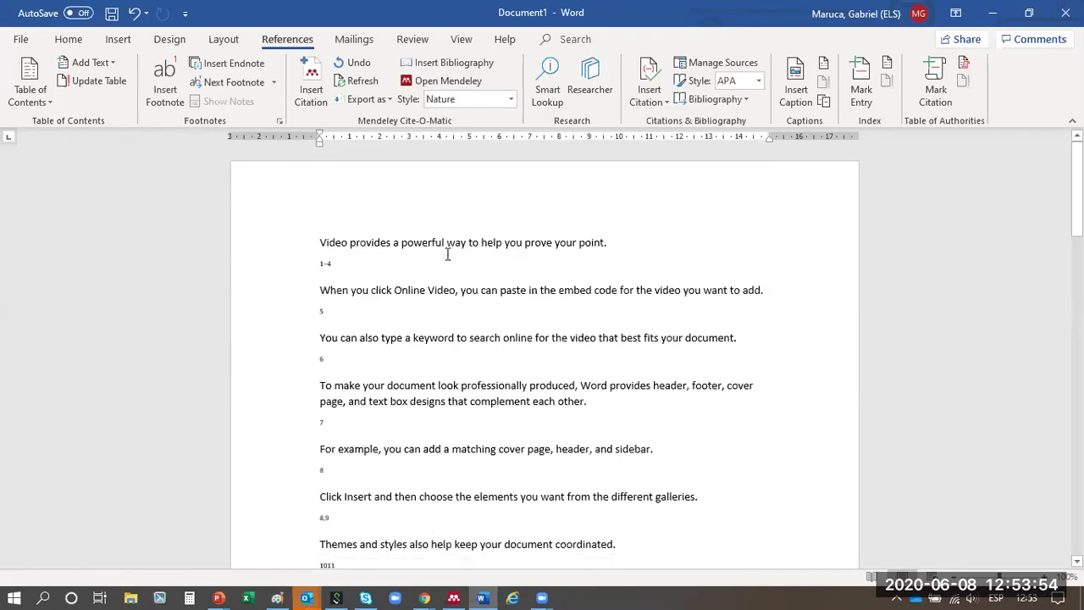
{"action": "scroll", "coordinate": [440, 258], "scroll_direction": "down", "scroll_amount": 6}
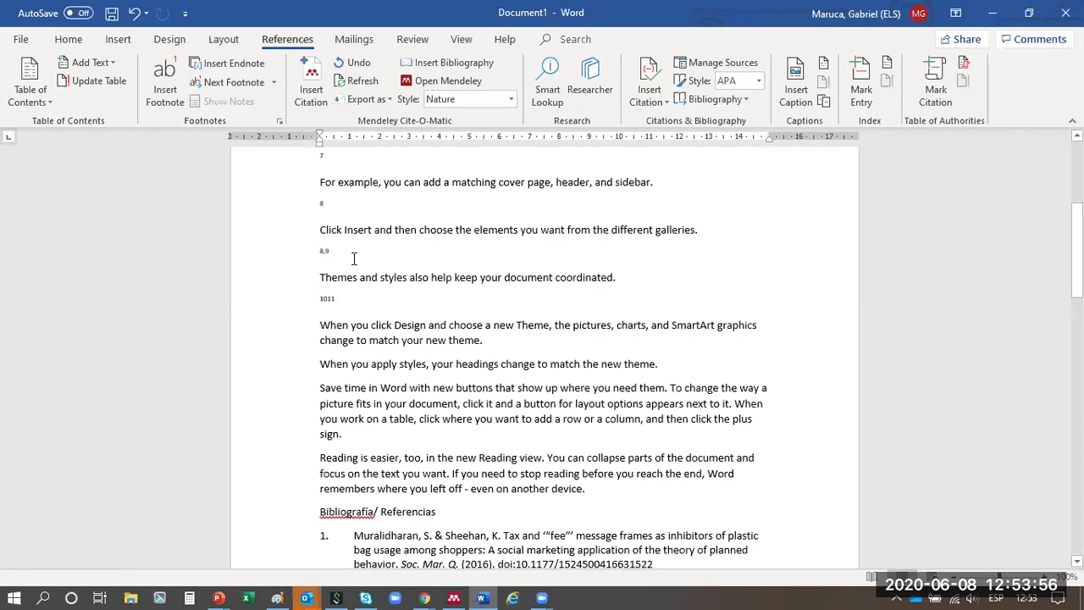
{"action": "left_click", "coordinate": [309, 251]}
{"action": "left_click", "coordinate": [354, 300]}
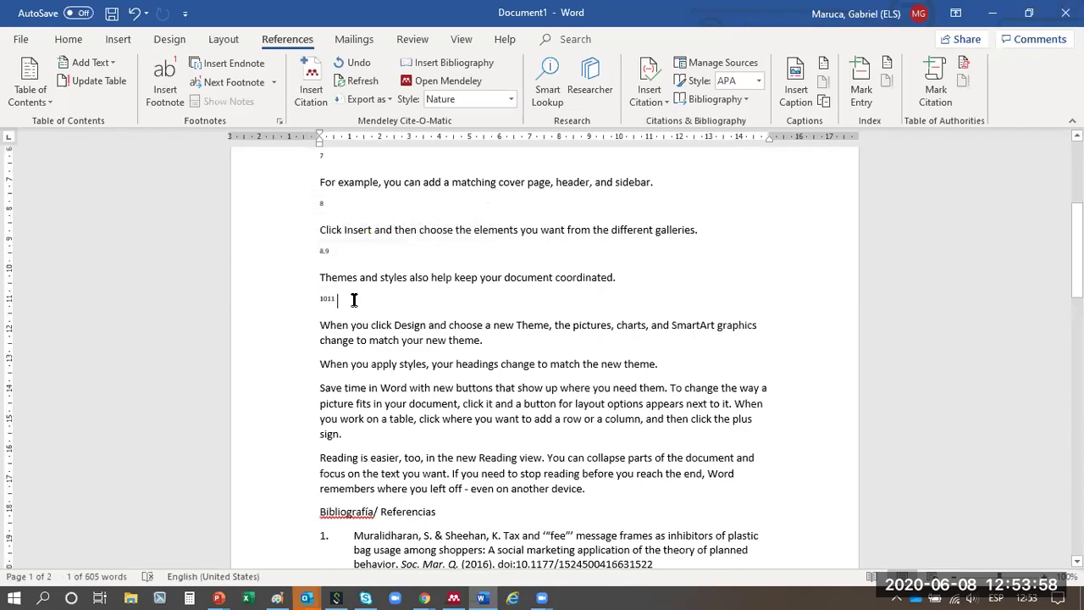
{"action": "left_click", "coordinate": [306, 298]}
{"action": "scroll", "coordinate": [363, 285], "scroll_direction": "down", "scroll_amount": 6}
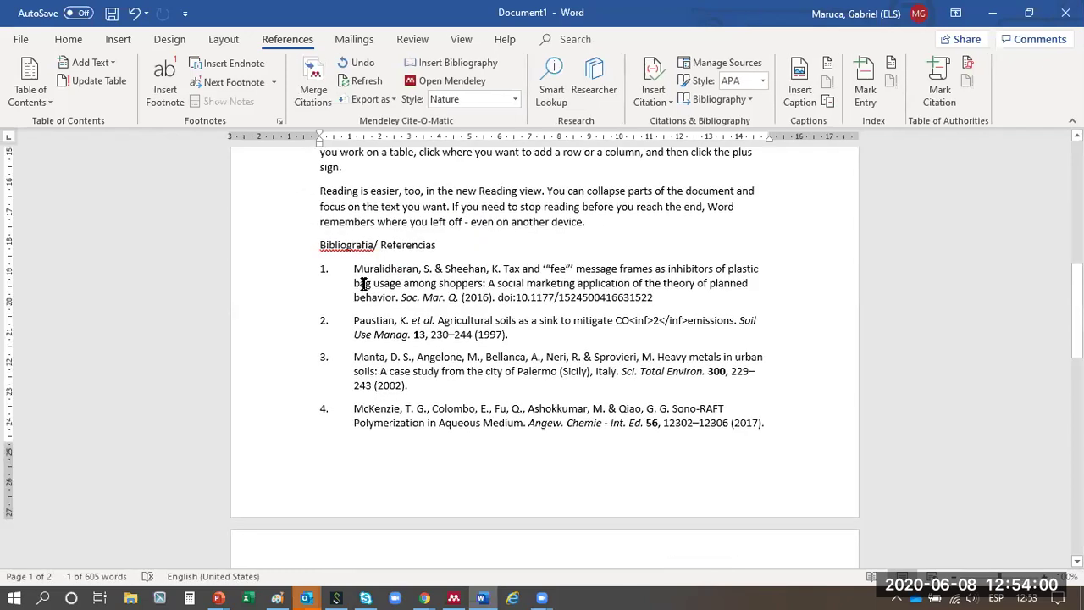
{"action": "scroll", "coordinate": [363, 285], "scroll_direction": "down", "scroll_amount": 15}
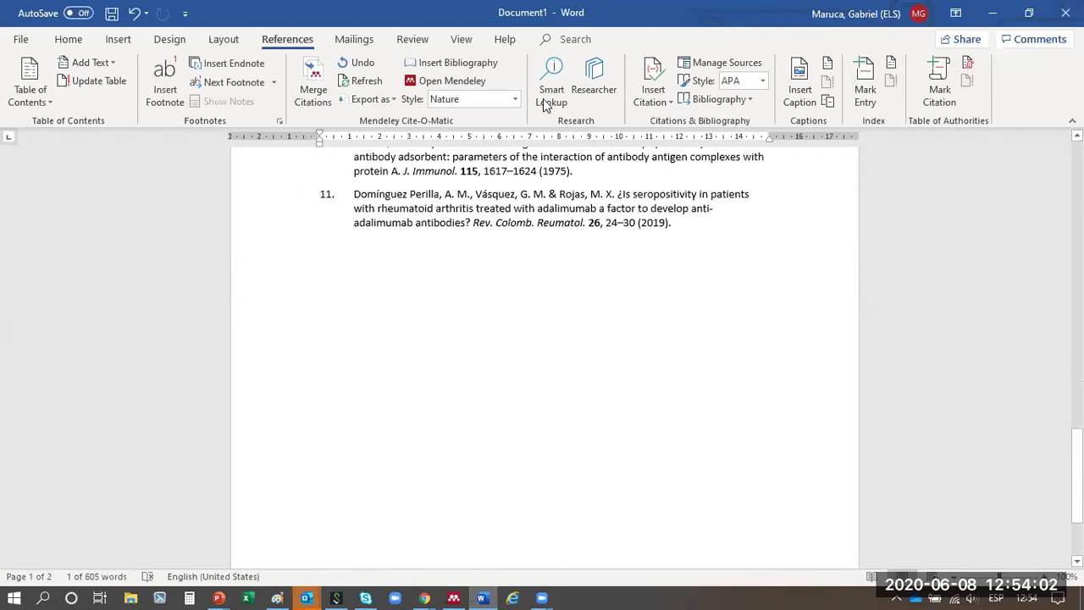
- Change the citation style to IEEE, then bring up Mendeley's full citation styles list
{"action": "left_click", "coordinate": [516, 99]}
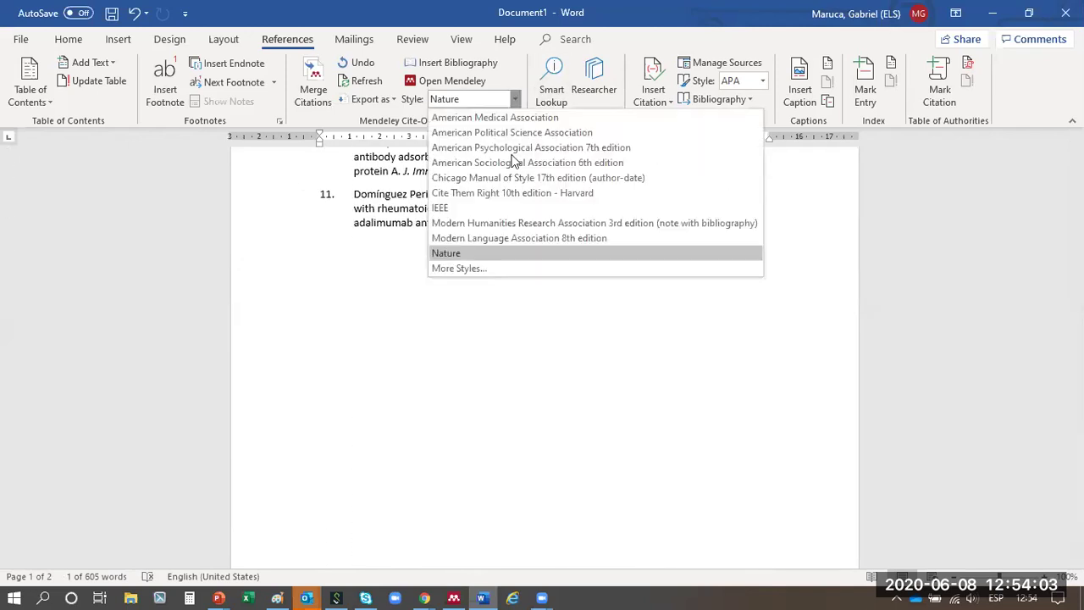
{"action": "left_click", "coordinate": [492, 207]}
{"action": "scroll", "coordinate": [406, 239], "scroll_direction": "up", "scroll_amount": 15}
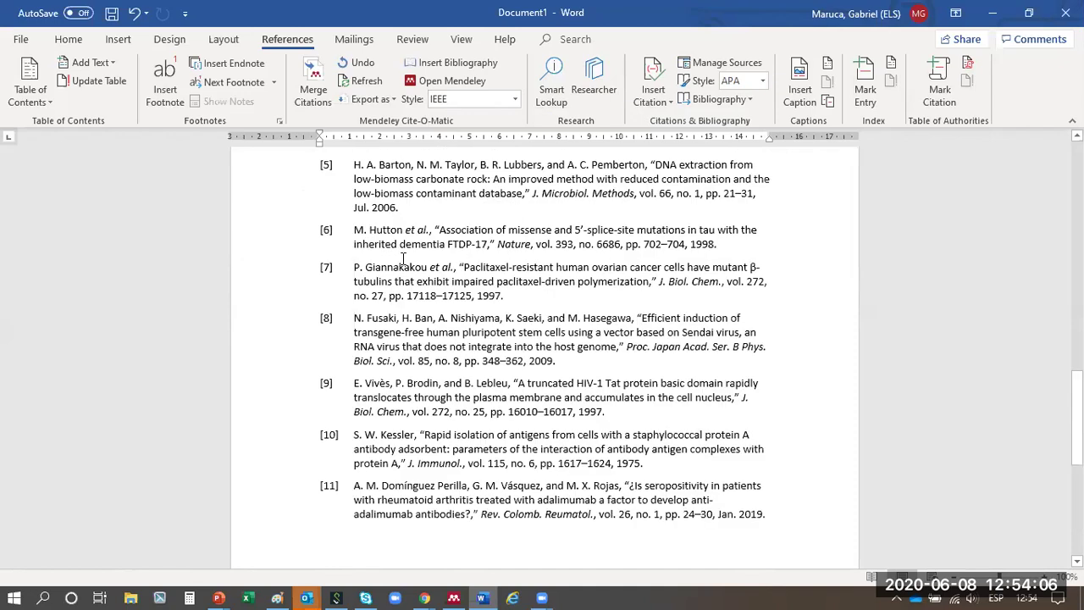
{"action": "scroll", "coordinate": [406, 239], "scroll_direction": "up", "scroll_amount": 2}
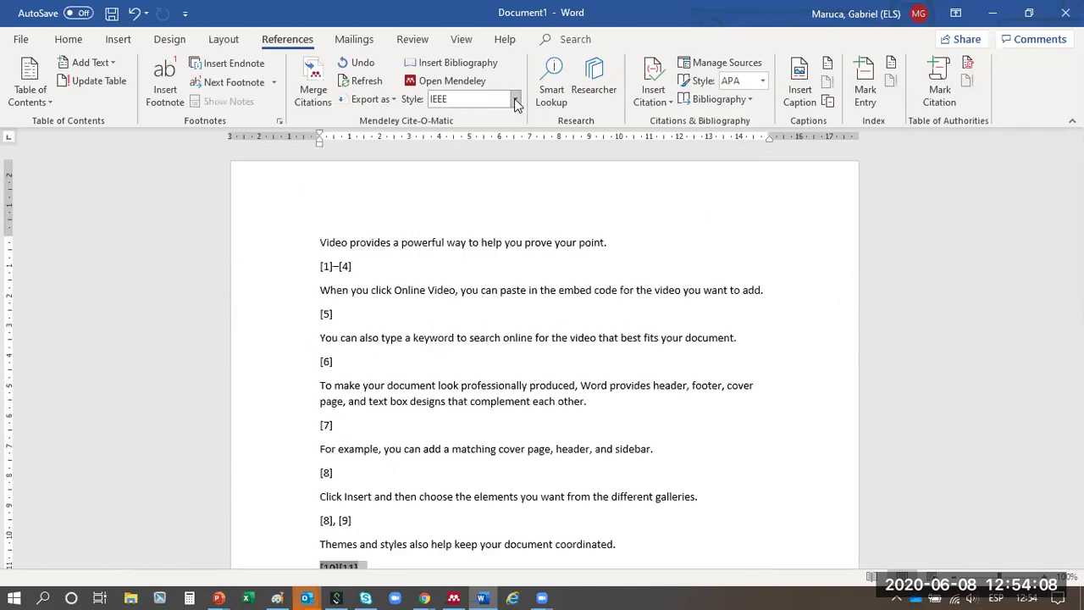
{"action": "left_click", "coordinate": [517, 99]}
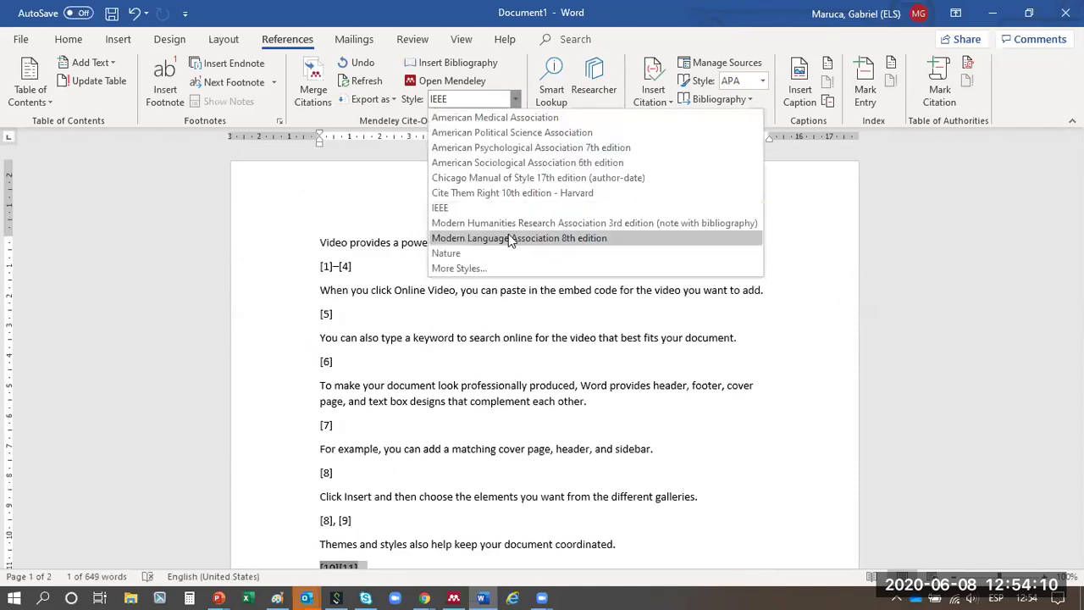
{"action": "left_click", "coordinate": [446, 268]}
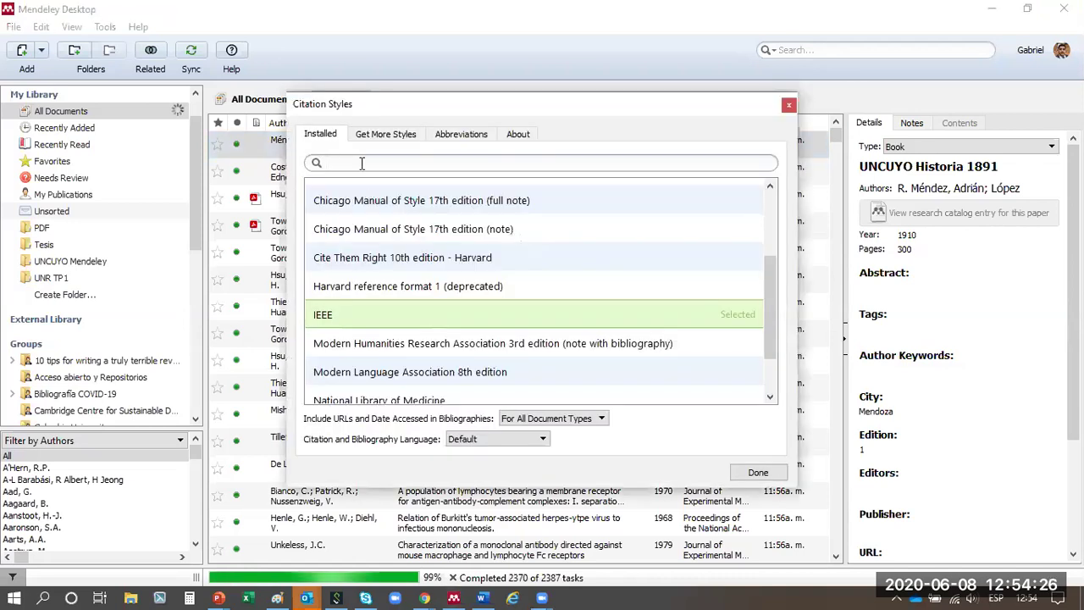
- Search 'harv' and make Harvard reference format 1 (deprecated) the active citation style
{"action": "left_click", "coordinate": [361, 164]}
{"action": "type", "text": "h"}
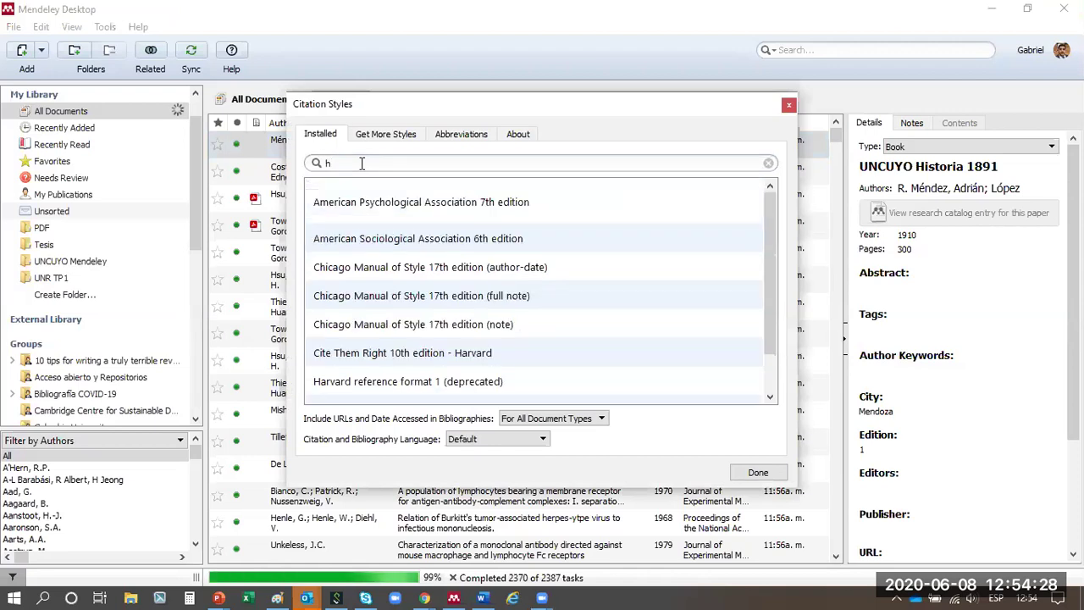
{"action": "type", "text": "ar"}
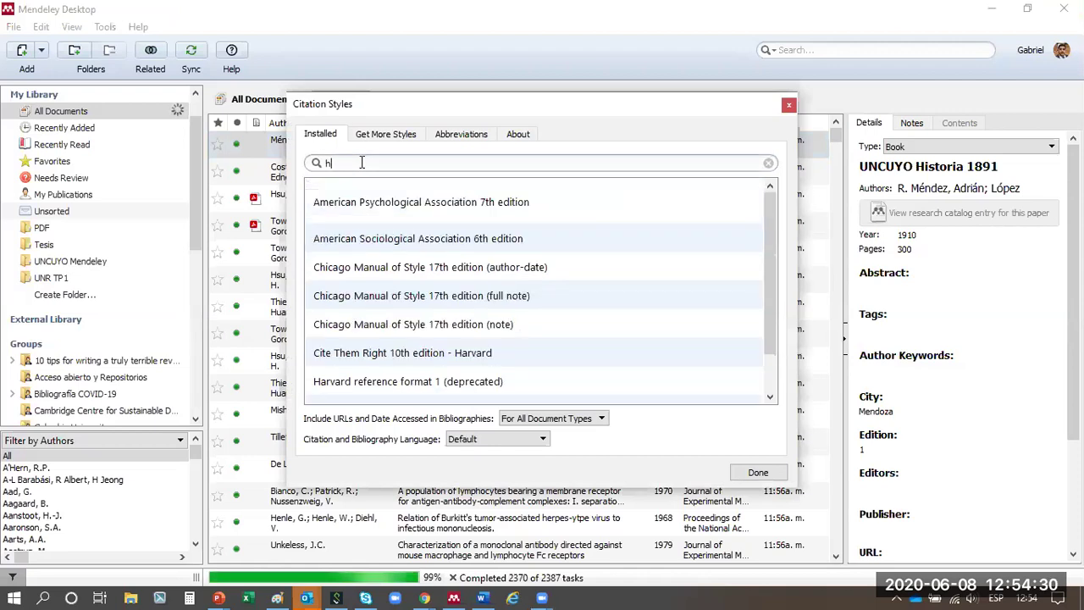
{"action": "type", "text": "v"}
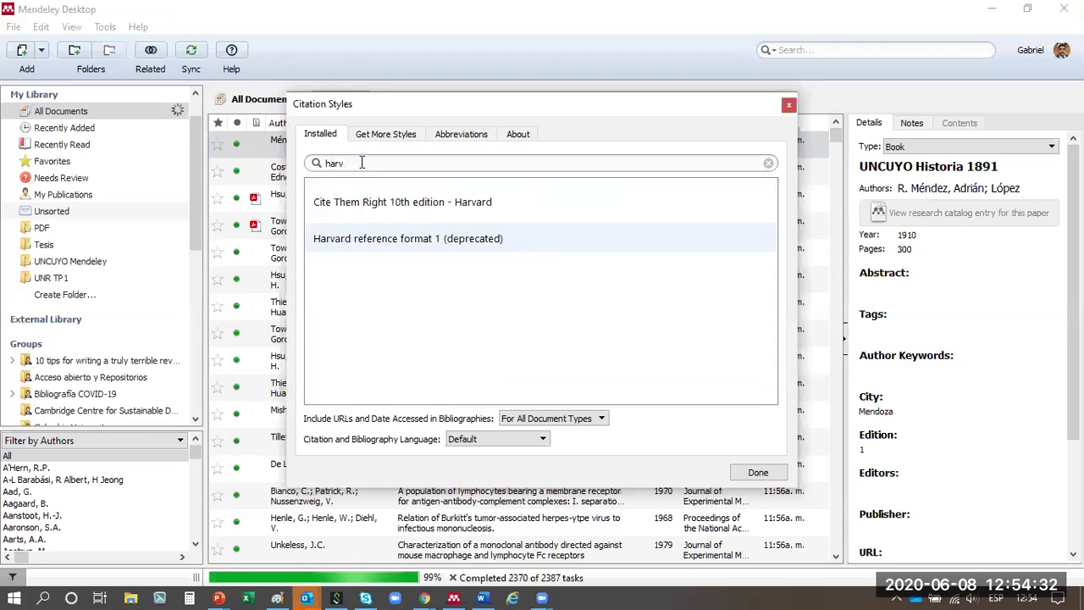
{"action": "left_click", "coordinate": [355, 239]}
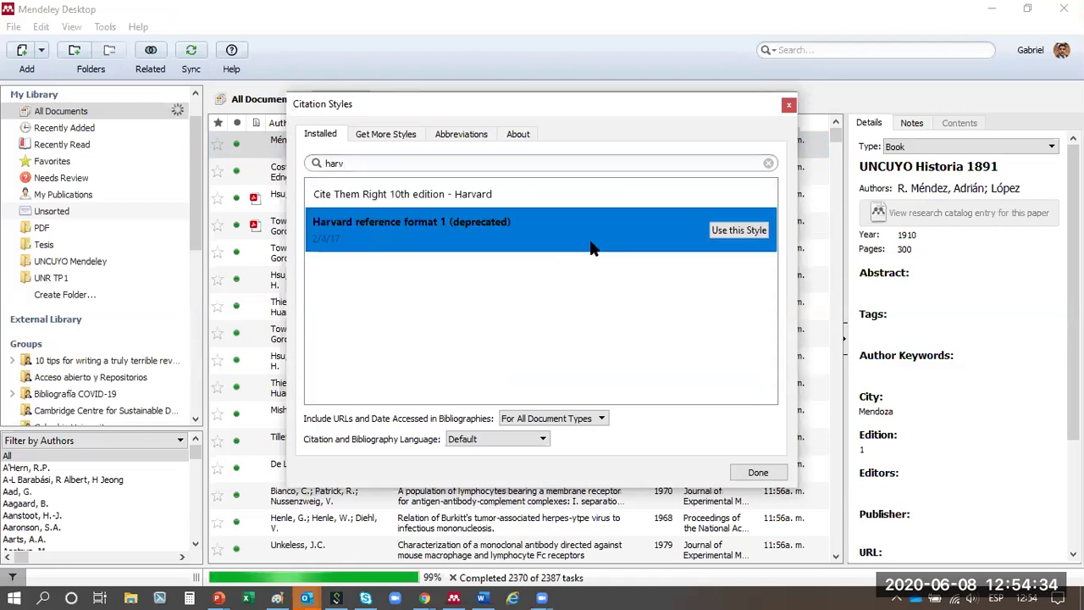
{"action": "left_click", "coordinate": [725, 234]}
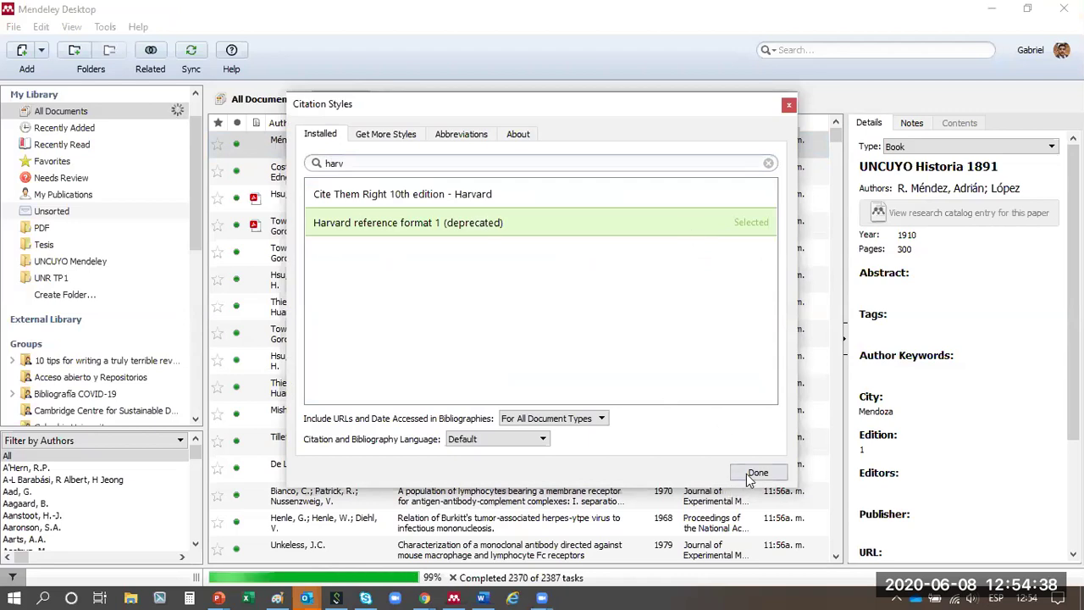
{"action": "left_click", "coordinate": [748, 473]}
{"action": "key", "text": "alt+Tab"}
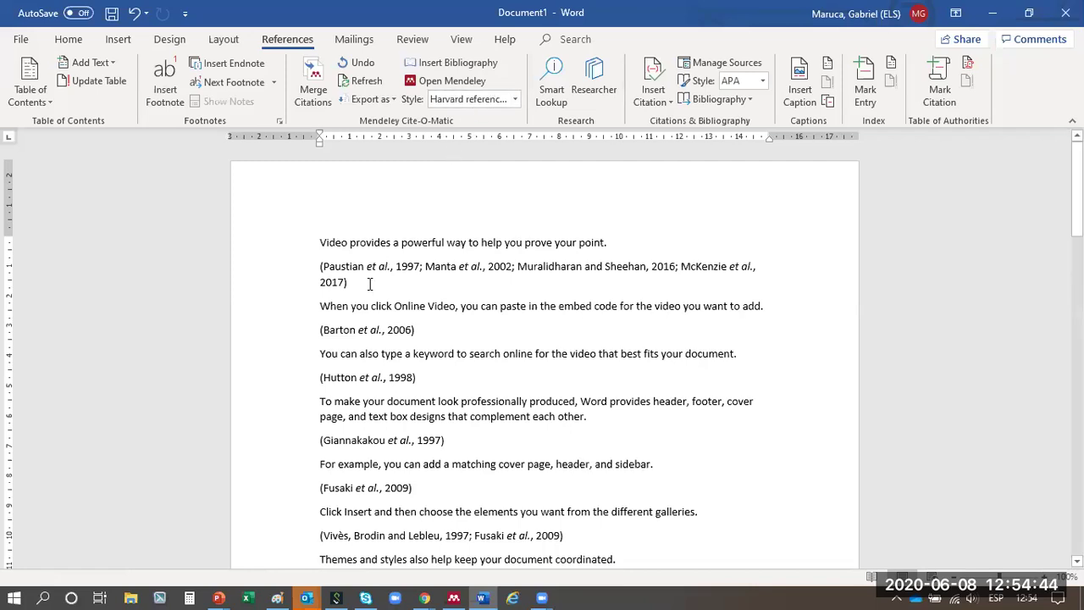
{"action": "key", "text": "alt+Tab"}
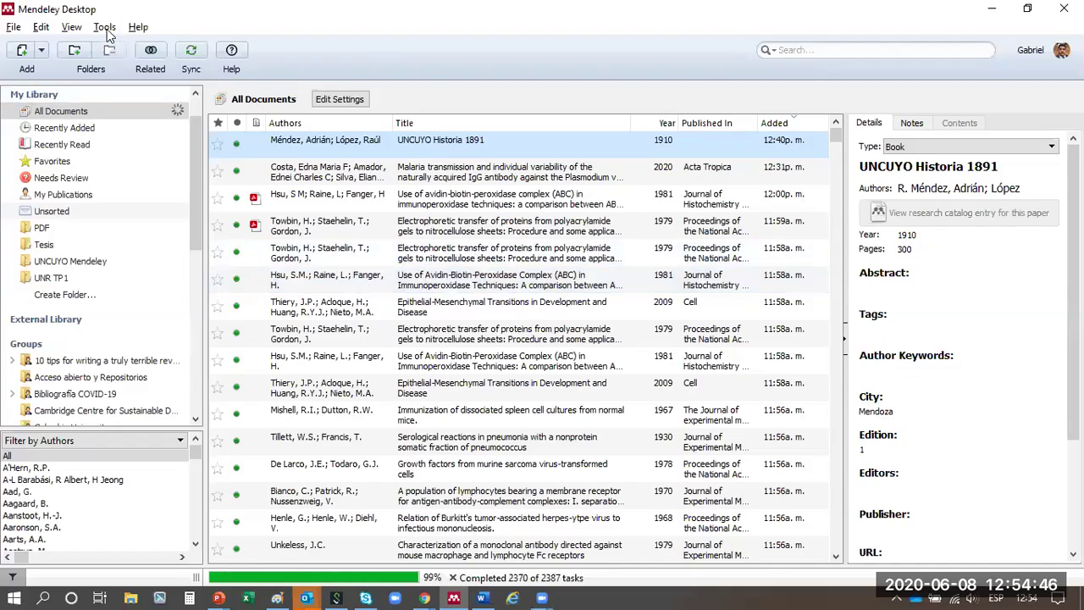
- Open the Citation Styles dialog via View > Citation Style > More Styles
{"action": "left_click", "coordinate": [104, 28]}
{"action": "mouse_move", "coordinate": [71, 27]}
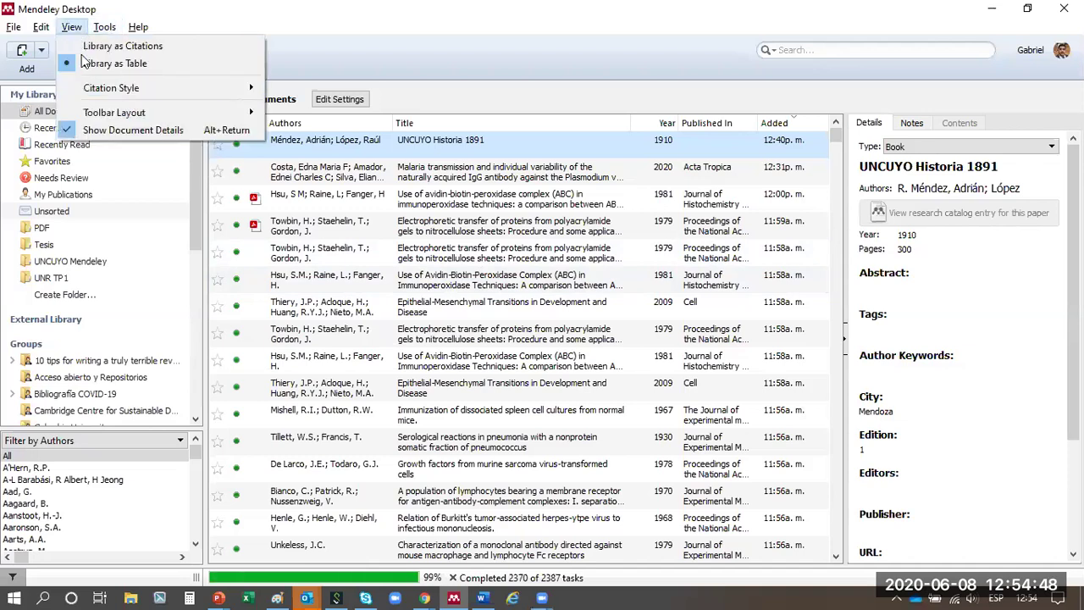
{"action": "mouse_move", "coordinate": [127, 88]}
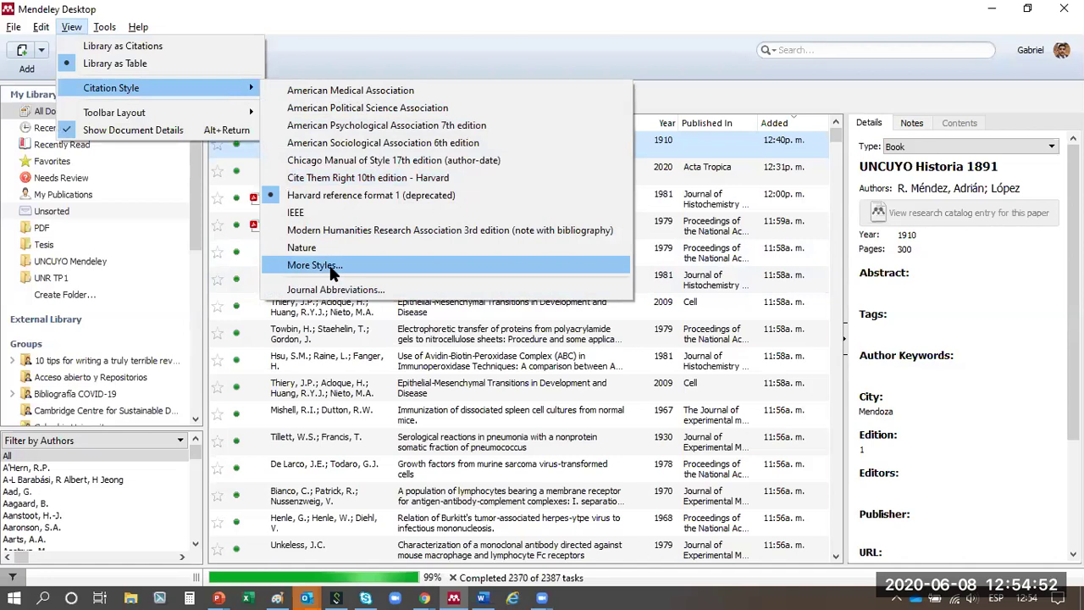
{"action": "left_click", "coordinate": [329, 265]}
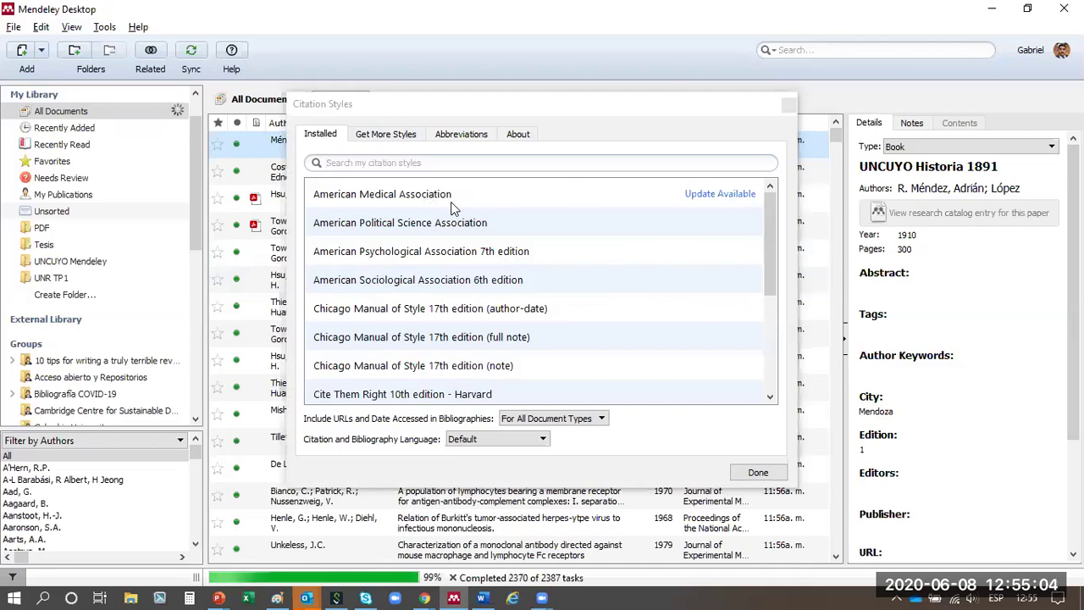
- Look over the installed styles, select IEEE, then switch to Get More Styles
{"action": "scroll", "coordinate": [551, 208], "scroll_direction": "down", "scroll_amount": 3}
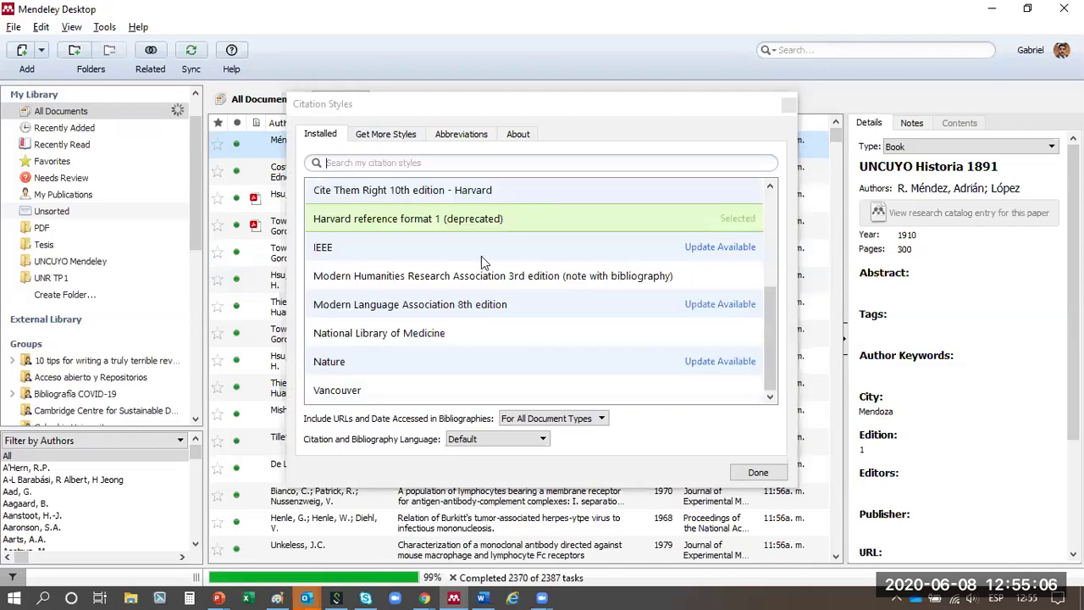
{"action": "scroll", "coordinate": [653, 279], "scroll_direction": "up", "scroll_amount": 5}
{"action": "scroll", "coordinate": [659, 292], "scroll_direction": "down", "scroll_amount": 5}
{"action": "left_click", "coordinate": [716, 247]}
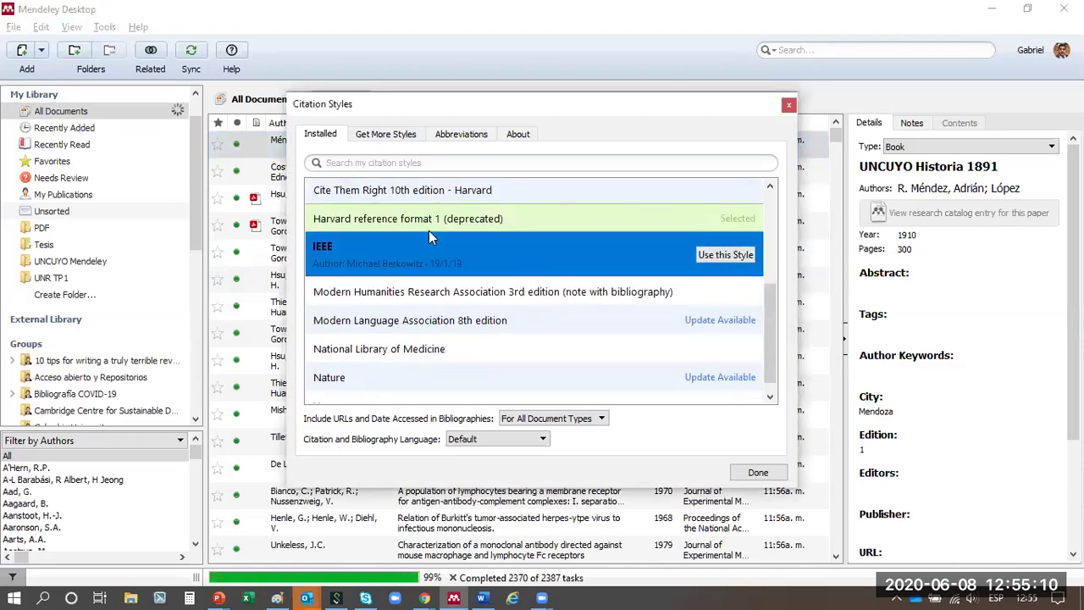
{"action": "left_click", "coordinate": [385, 136]}
- Search downloadable styles for 'yer', install The Lawyer Quarterly, and close the Citation Styles dialog
{"action": "left_click", "coordinate": [392, 162]}
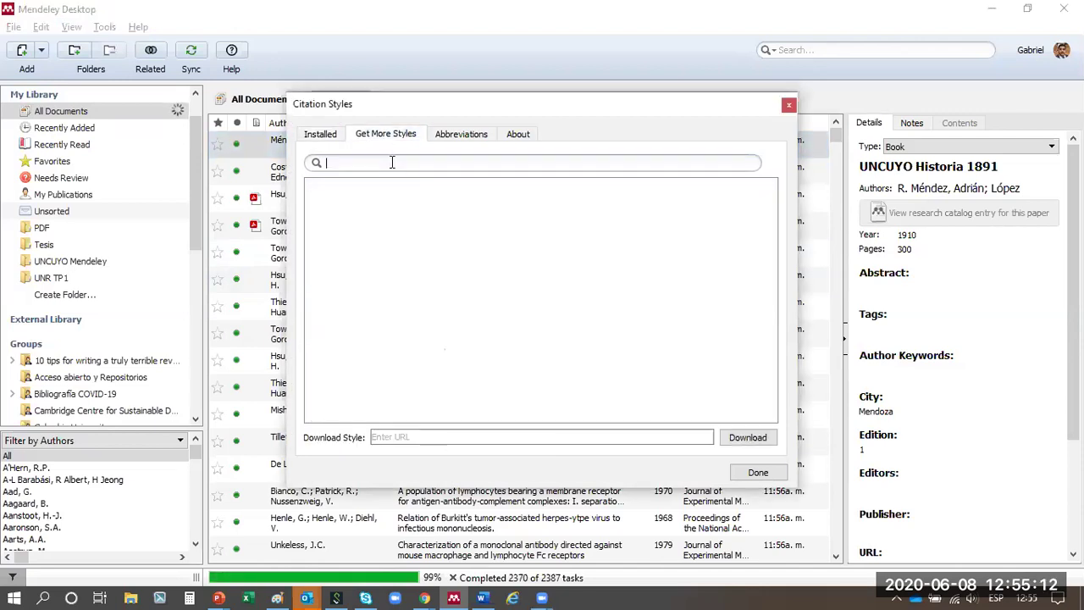
{"action": "type", "text": "ye"}
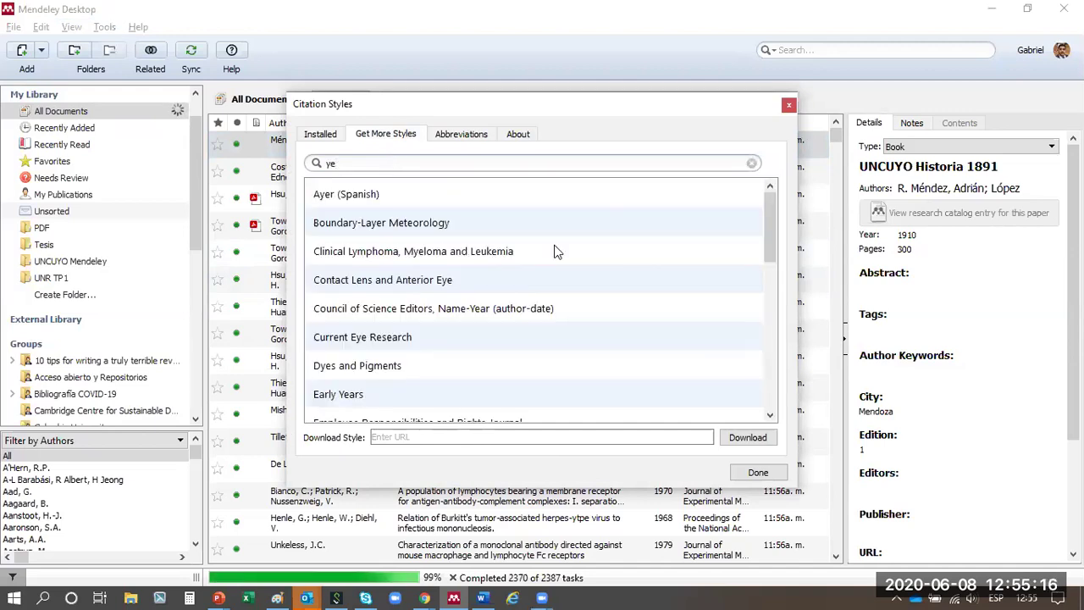
{"action": "type", "text": "r"}
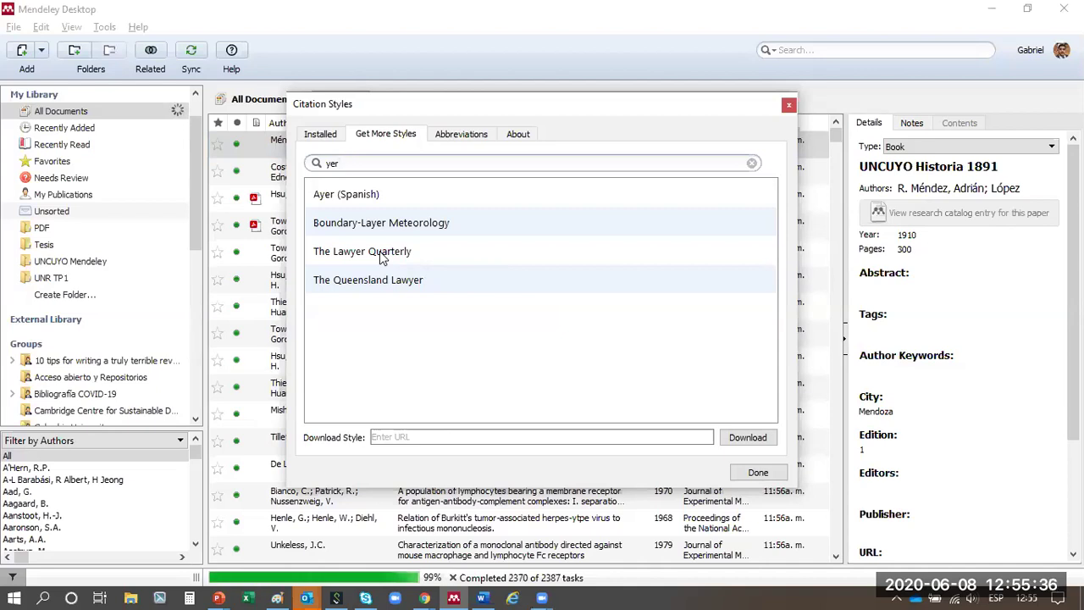
{"action": "left_click", "coordinate": [380, 258]}
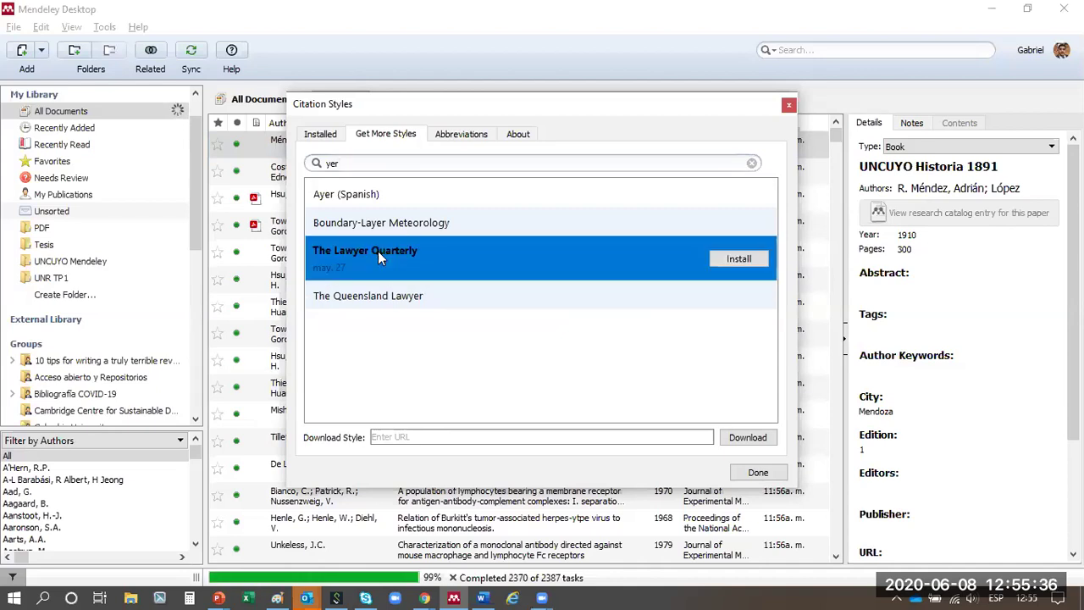
{"action": "left_click", "coordinate": [753, 260]}
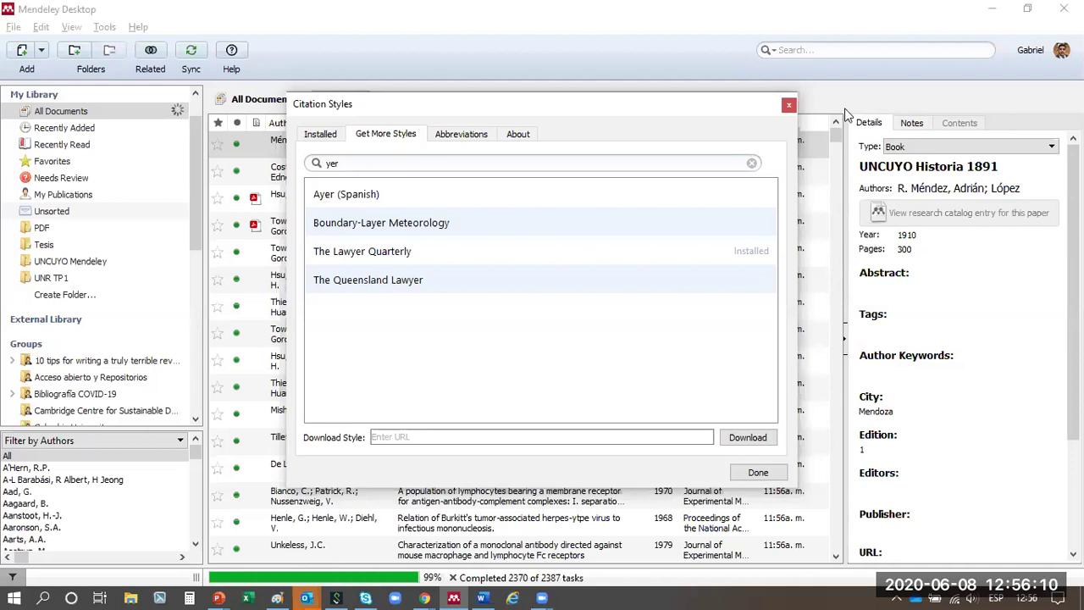
{"action": "left_click", "coordinate": [790, 105]}
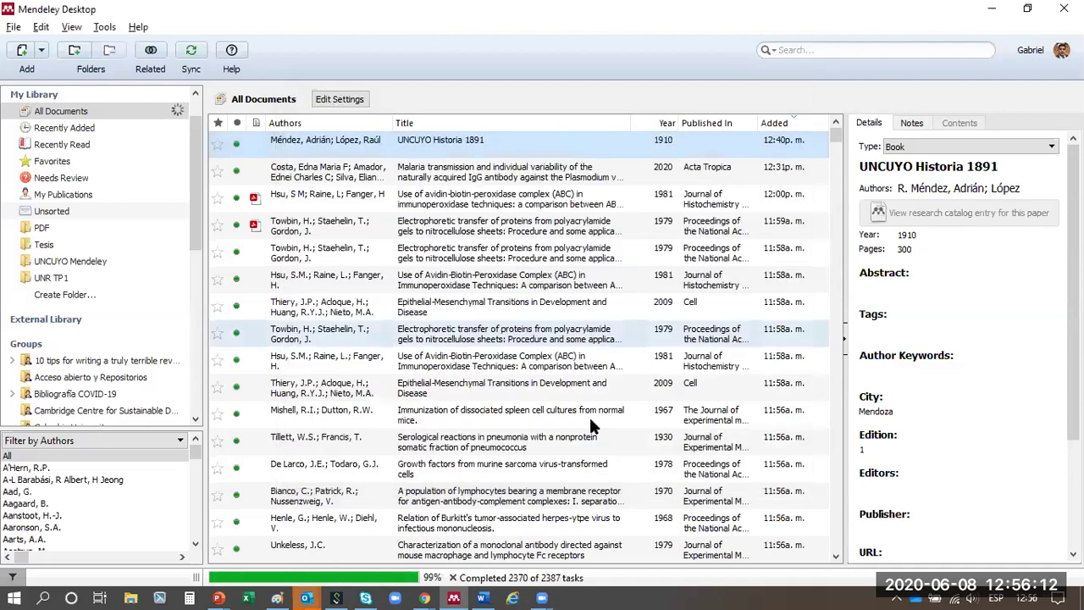